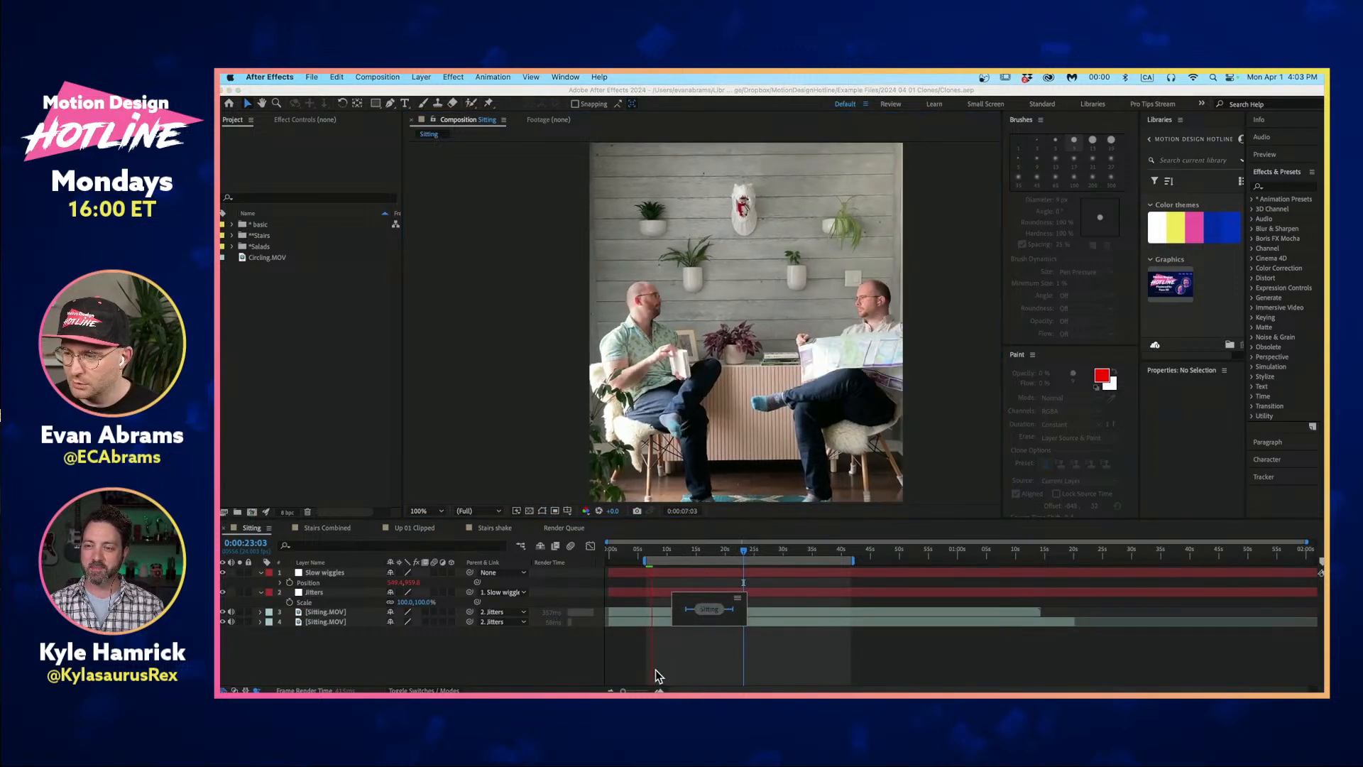
Preview the Sitting composition in a maximized viewer, then restore the full workspace.
{"action": "key", "text": "grave"}
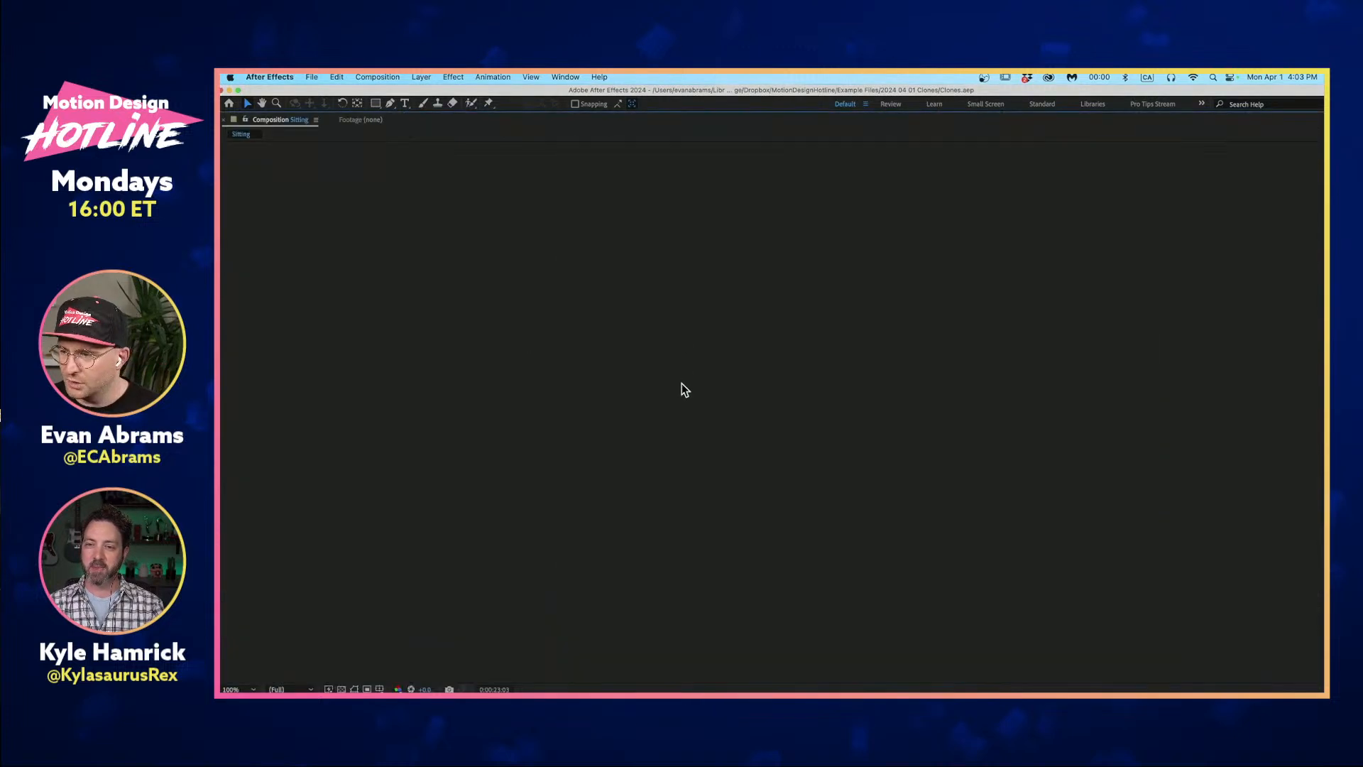
{"action": "key", "text": "grave"}
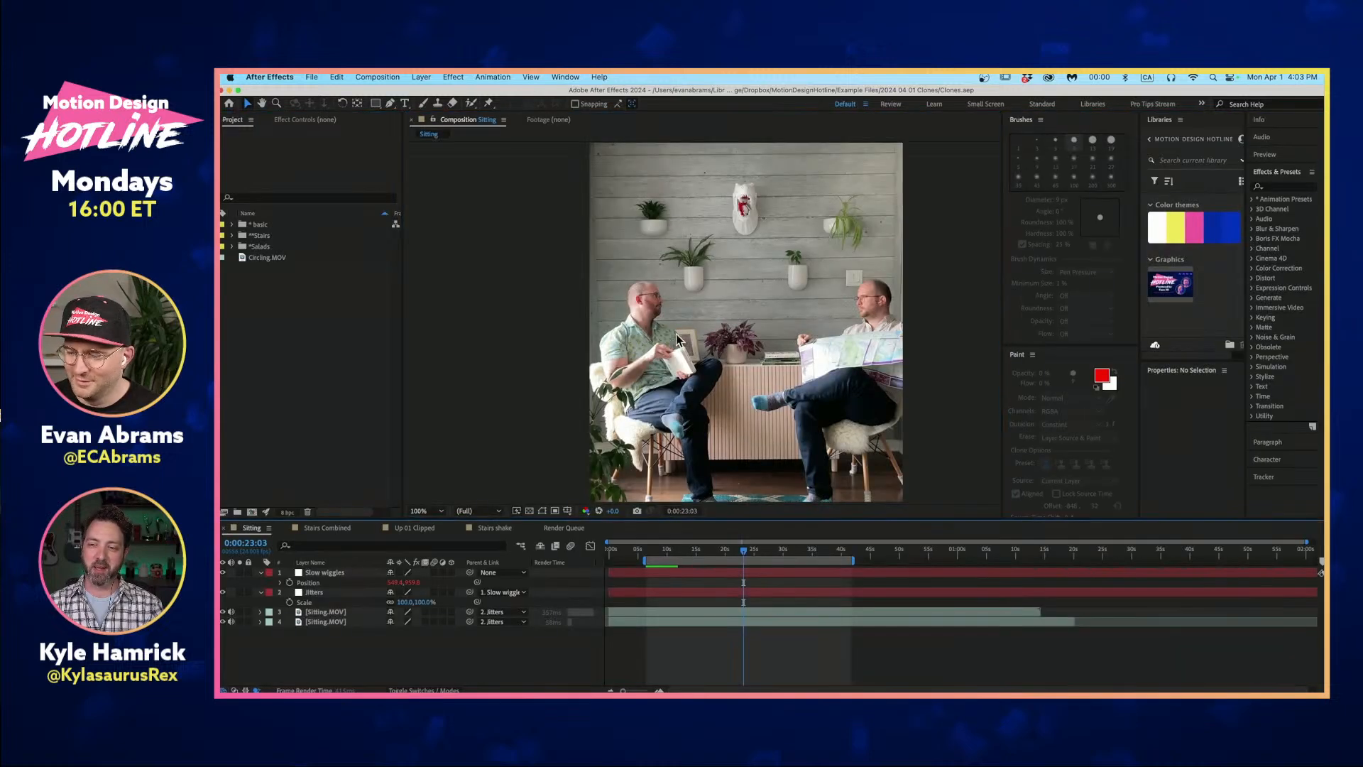
{"action": "key", "text": "grave"}
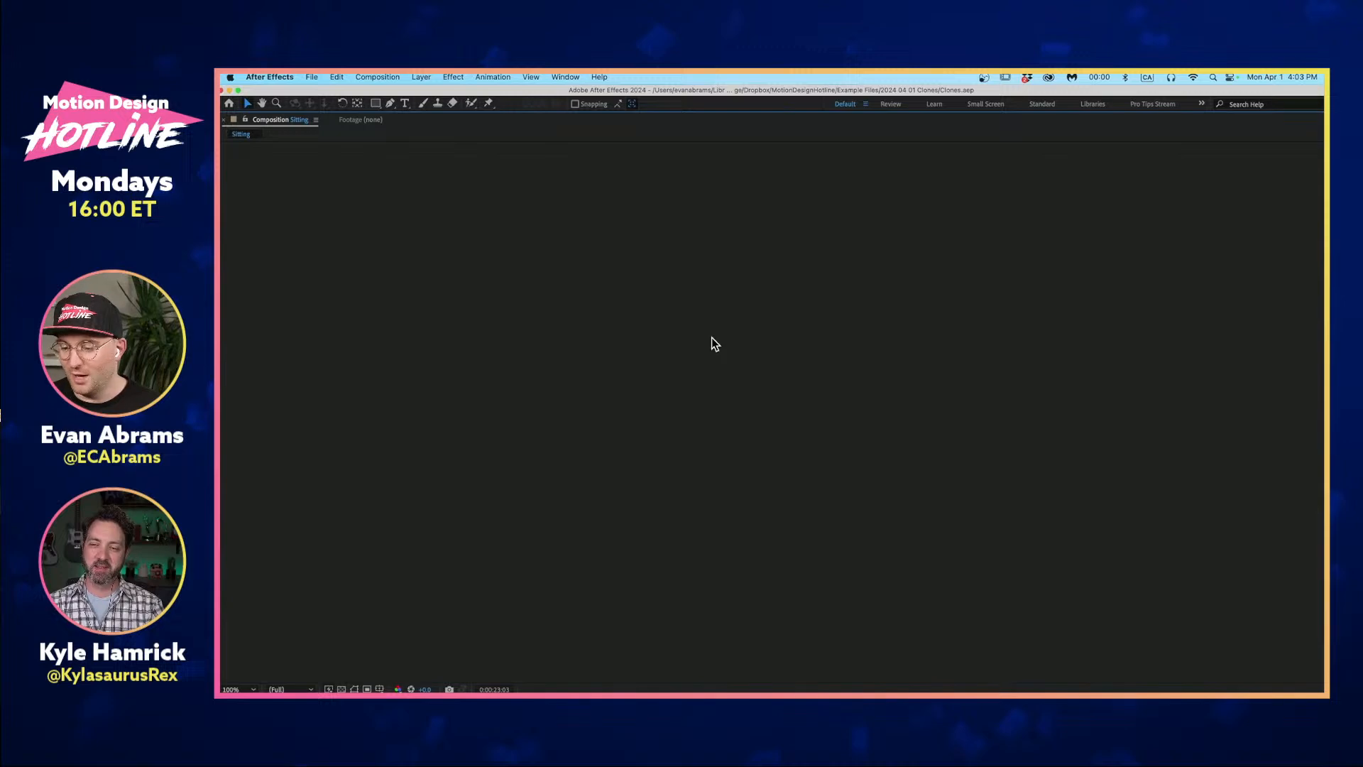
{"action": "key", "text": "space"}
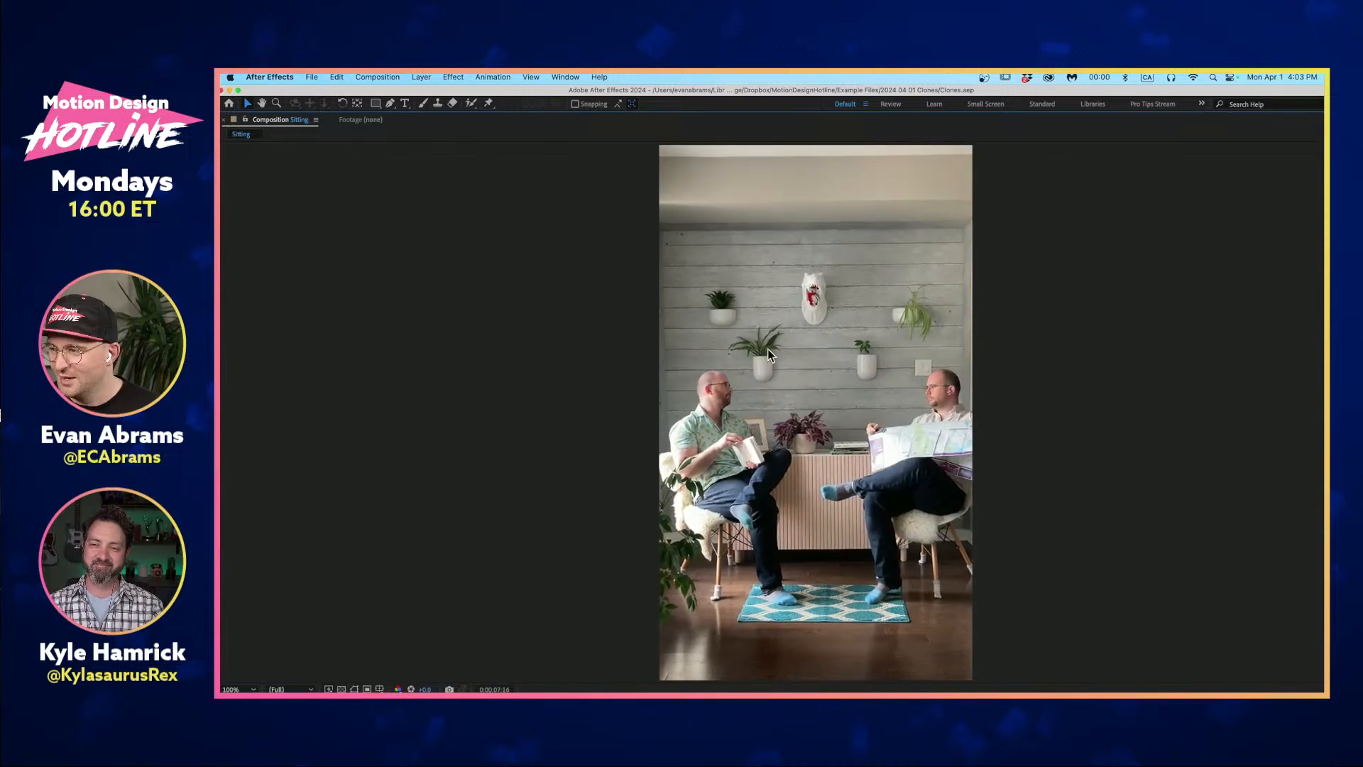
{"action": "key", "text": "grave"}
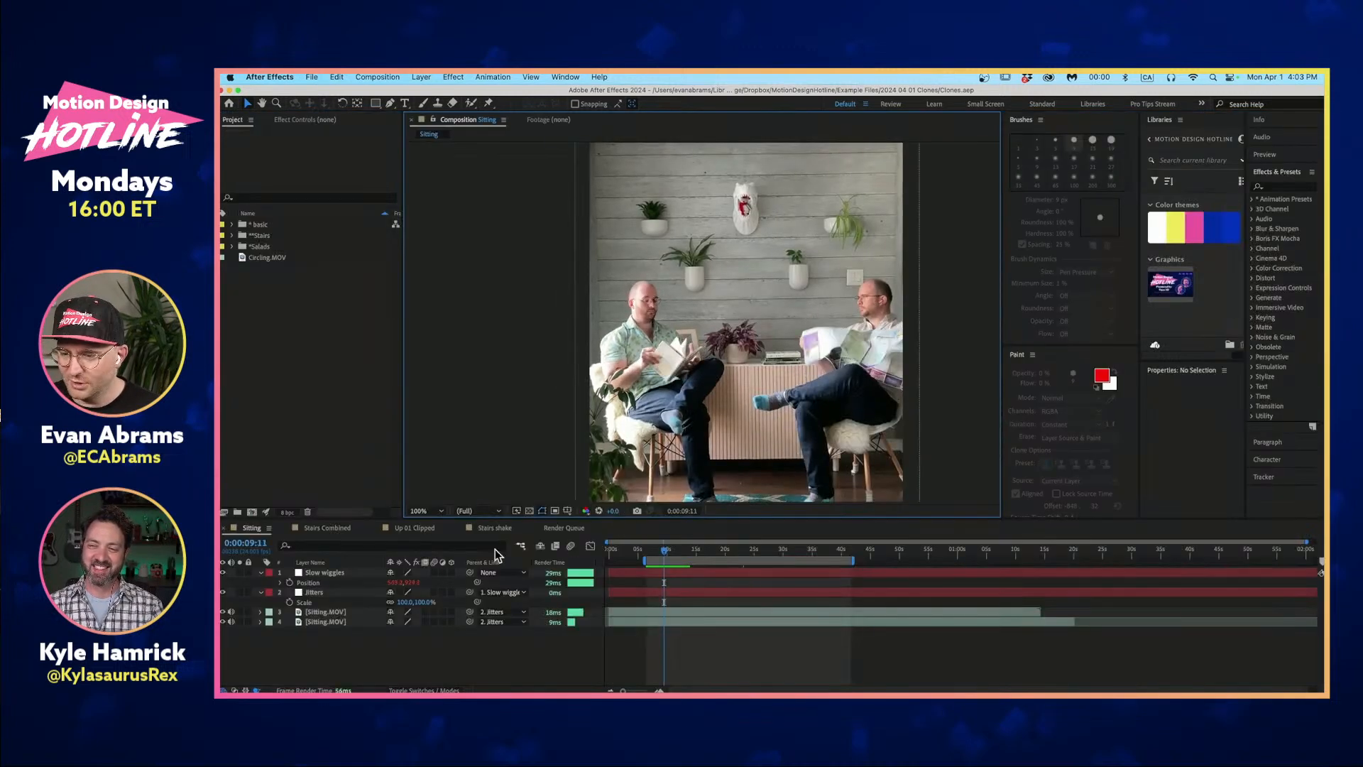
Mute the audio of both Sitting.MOV layers and play back the whole composition in view.
{"action": "left_click", "coordinate": [230, 617]}
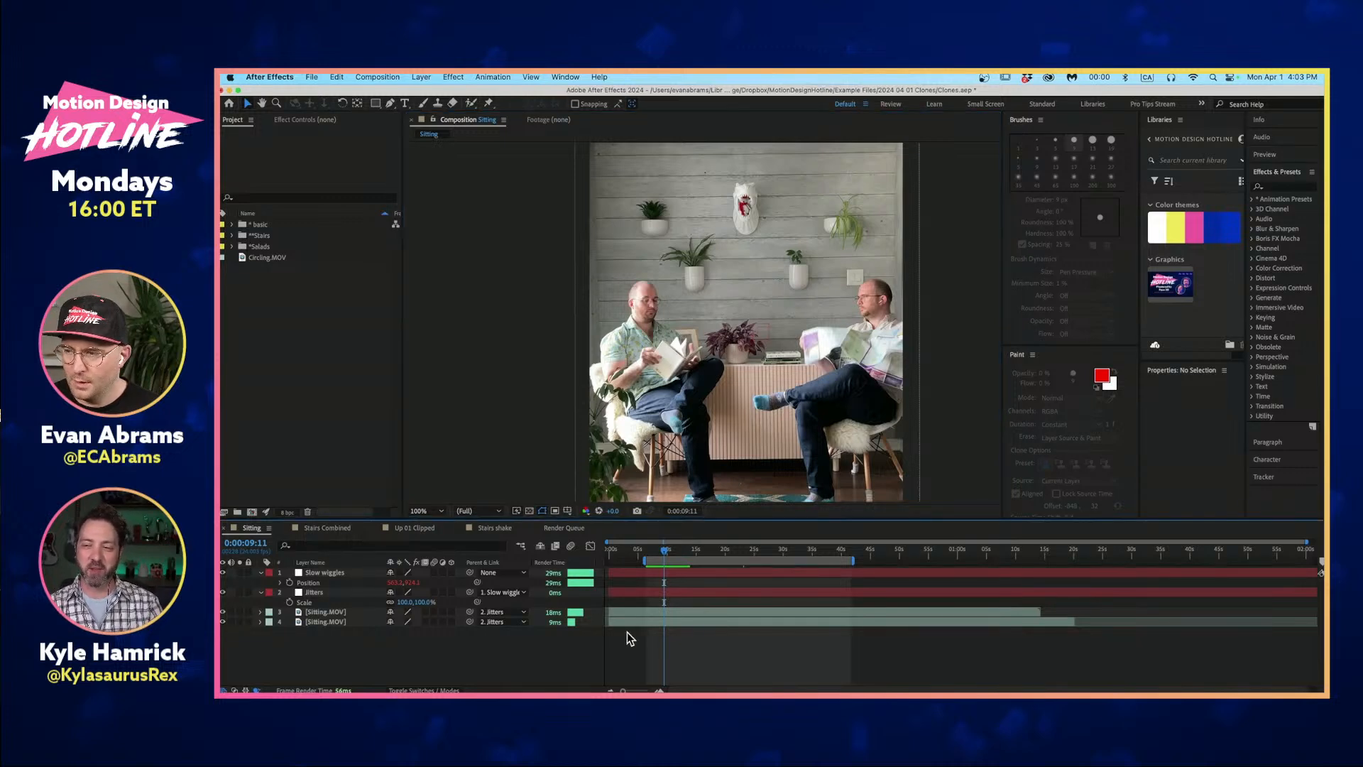
{"action": "scroll", "coordinate": [744, 351], "scroll_direction": "up", "scroll_amount": 1}
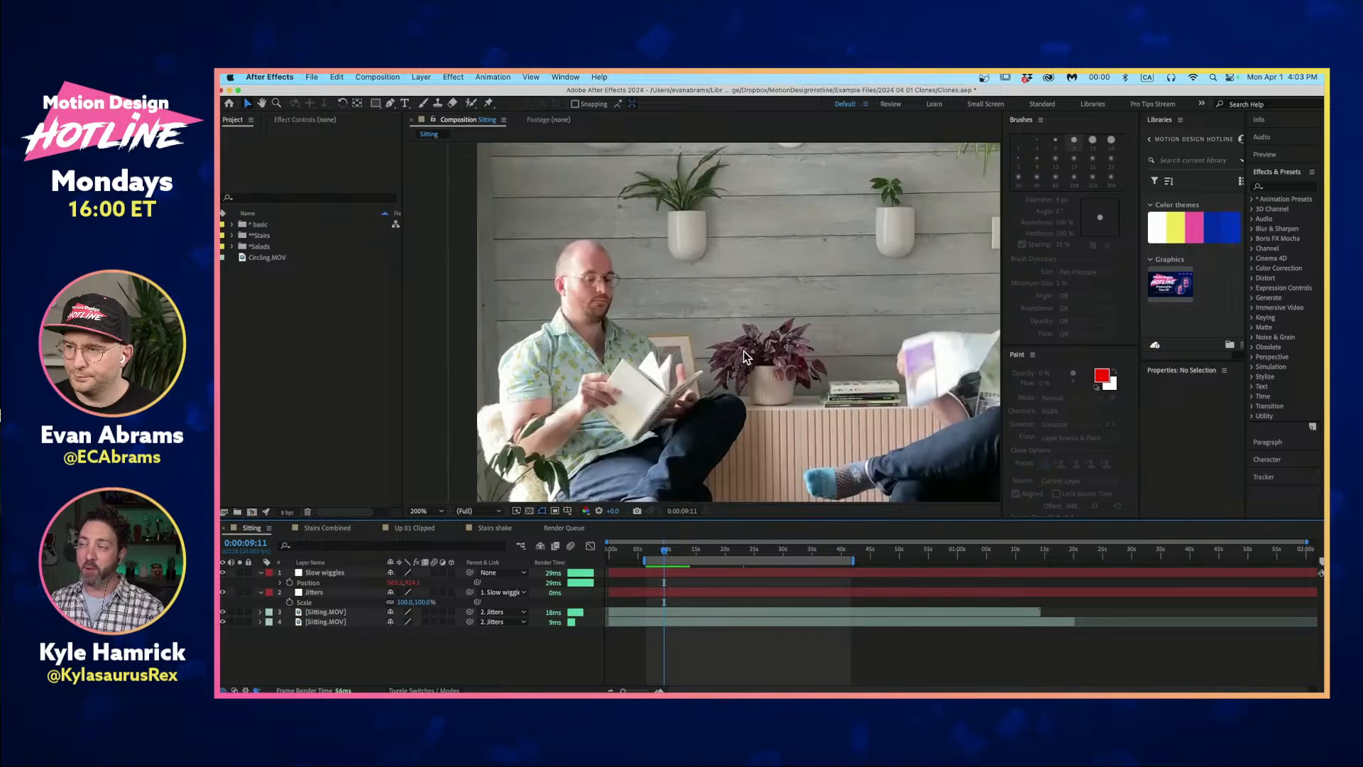
{"action": "scroll", "coordinate": [744, 351], "scroll_direction": "down", "scroll_amount": 3}
{"action": "key", "text": "space"}
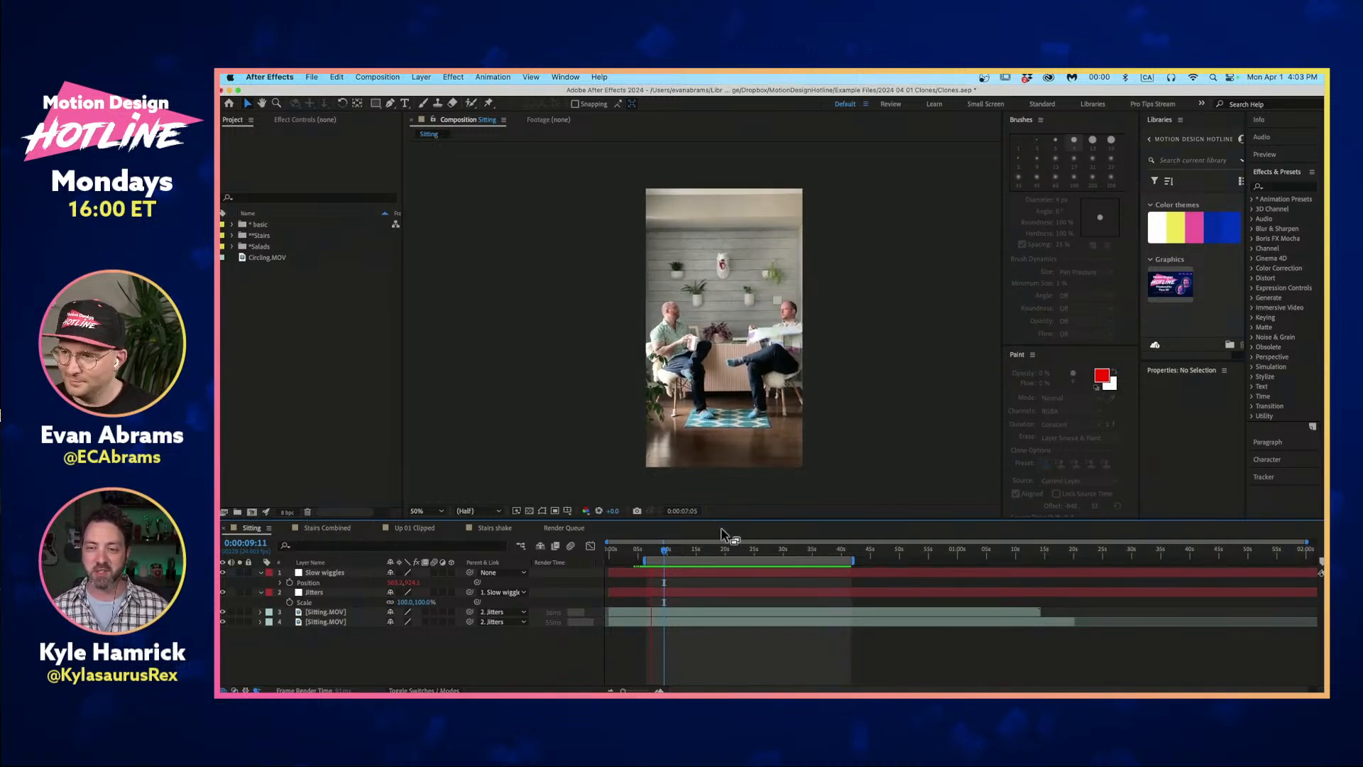
{"action": "key", "text": "space"}
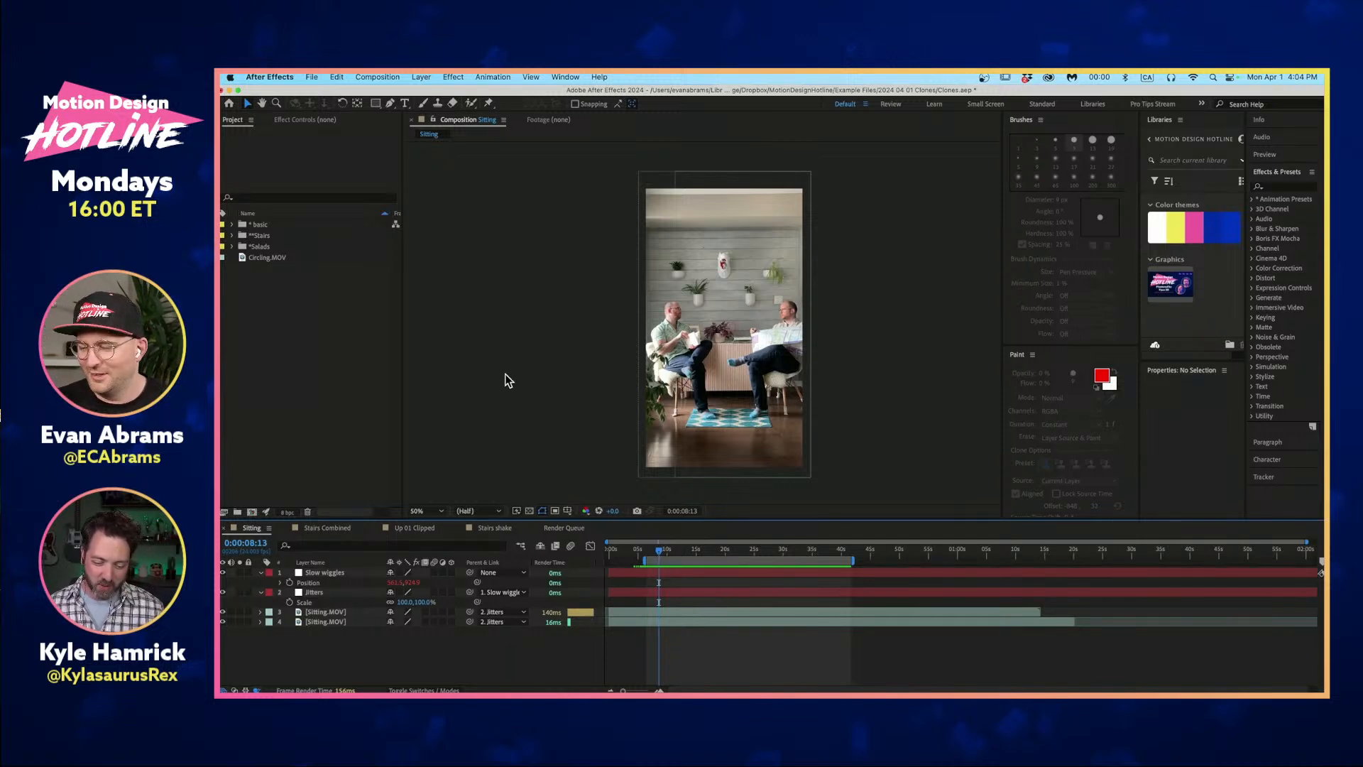
{"action": "key", "text": "space"}
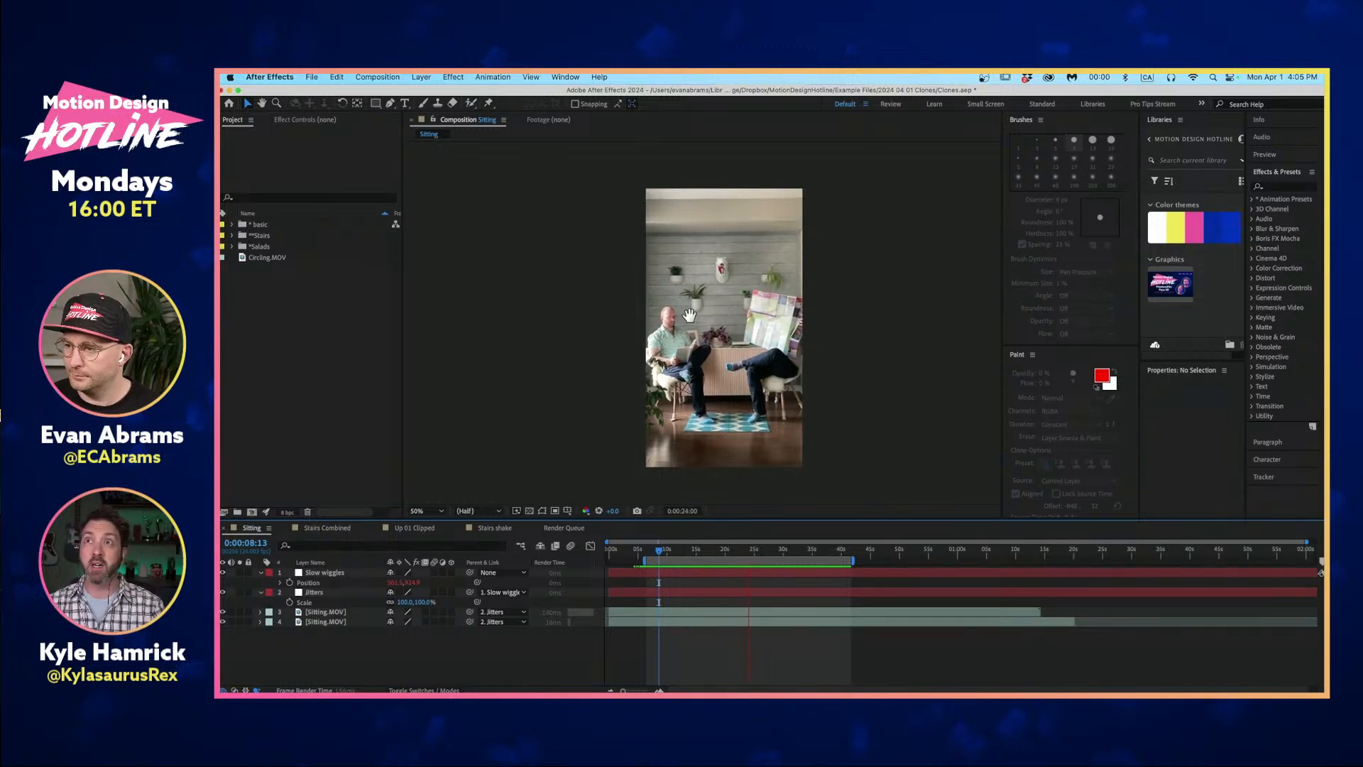
Preview the enlarged Sitting composition from 0:00:12:13 and stop at 0:00:27:21.
{"action": "scroll", "coordinate": [708, 326], "scroll_direction": "up", "scroll_amount": 2}
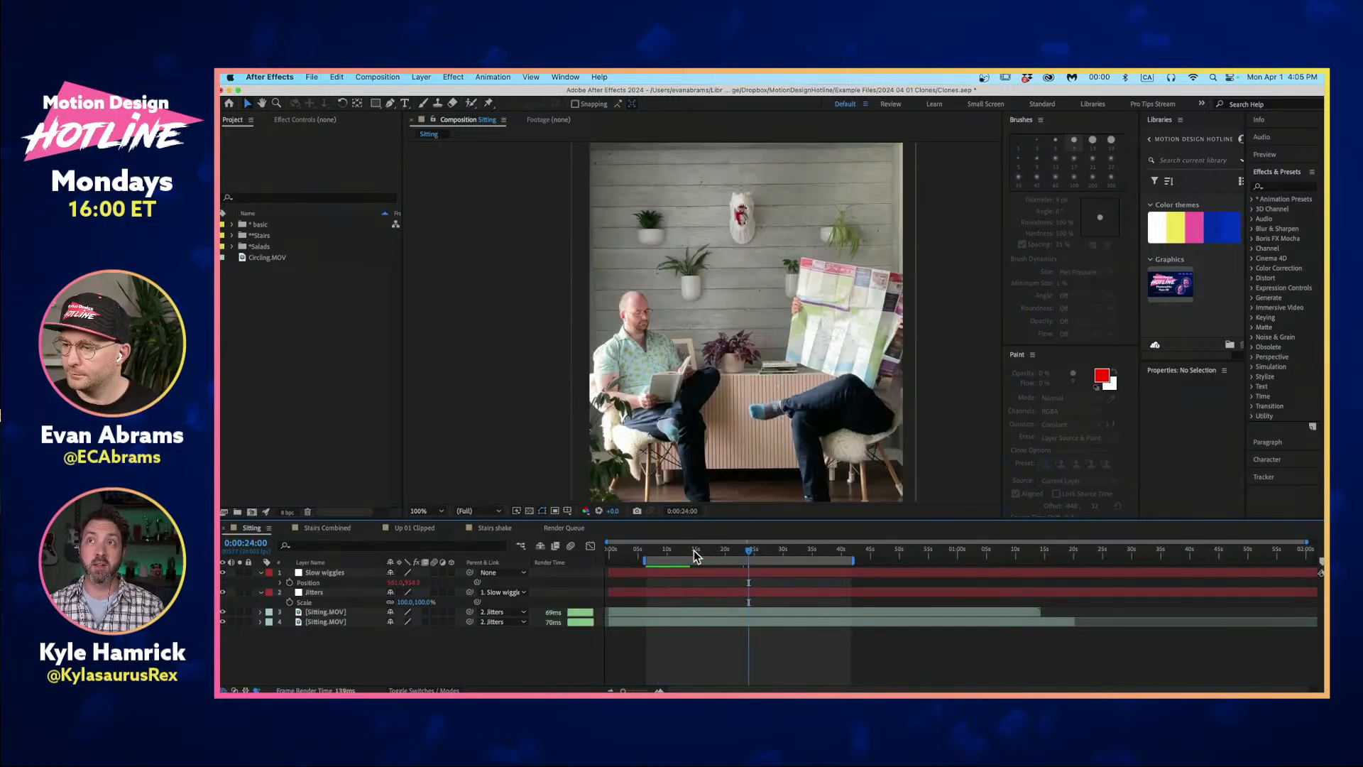
{"action": "left_click_drag", "start_coordinate": [693, 551], "coordinate": [682, 552]}
{"action": "key", "text": "space"}
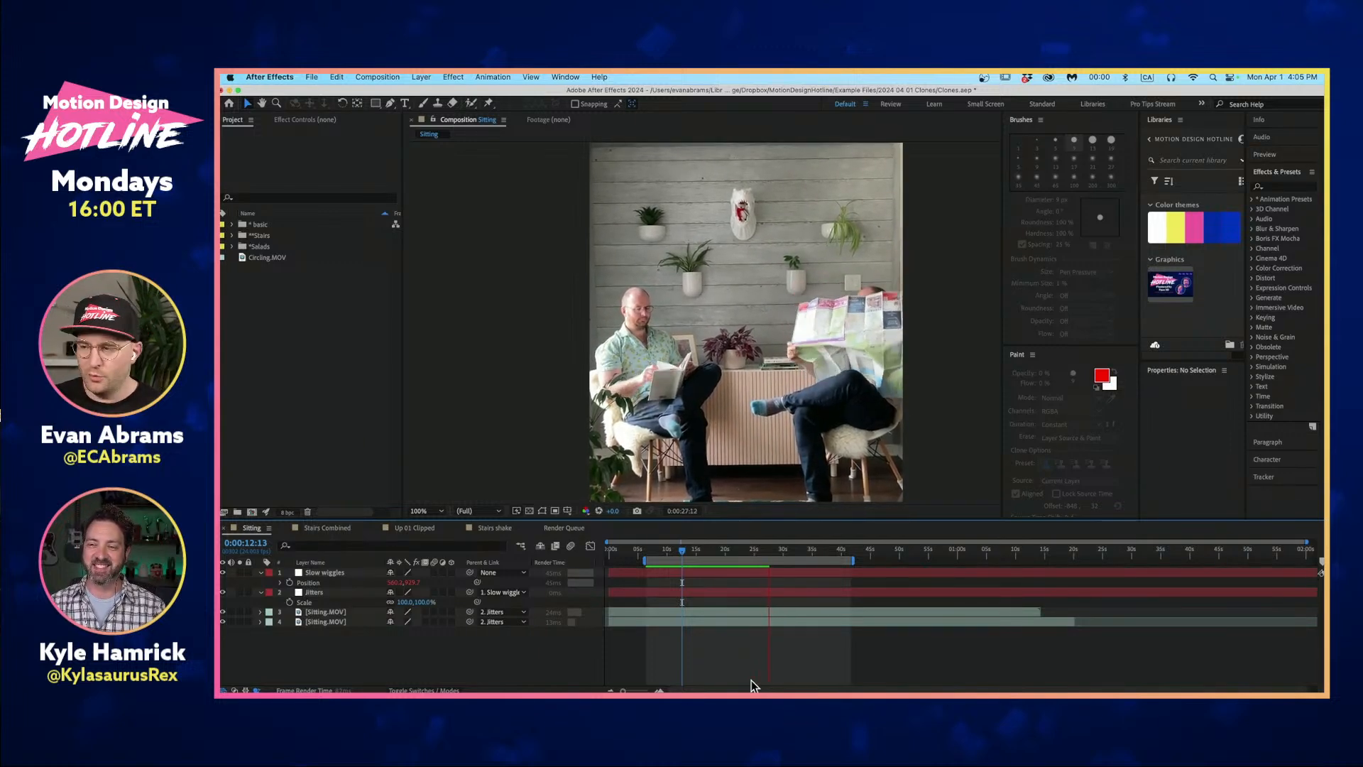
{"action": "key", "text": "space"}
Hide the upper Sitting.MOV layer to inspect the base footage, then show it again.
{"action": "left_click", "coordinate": [723, 612]}
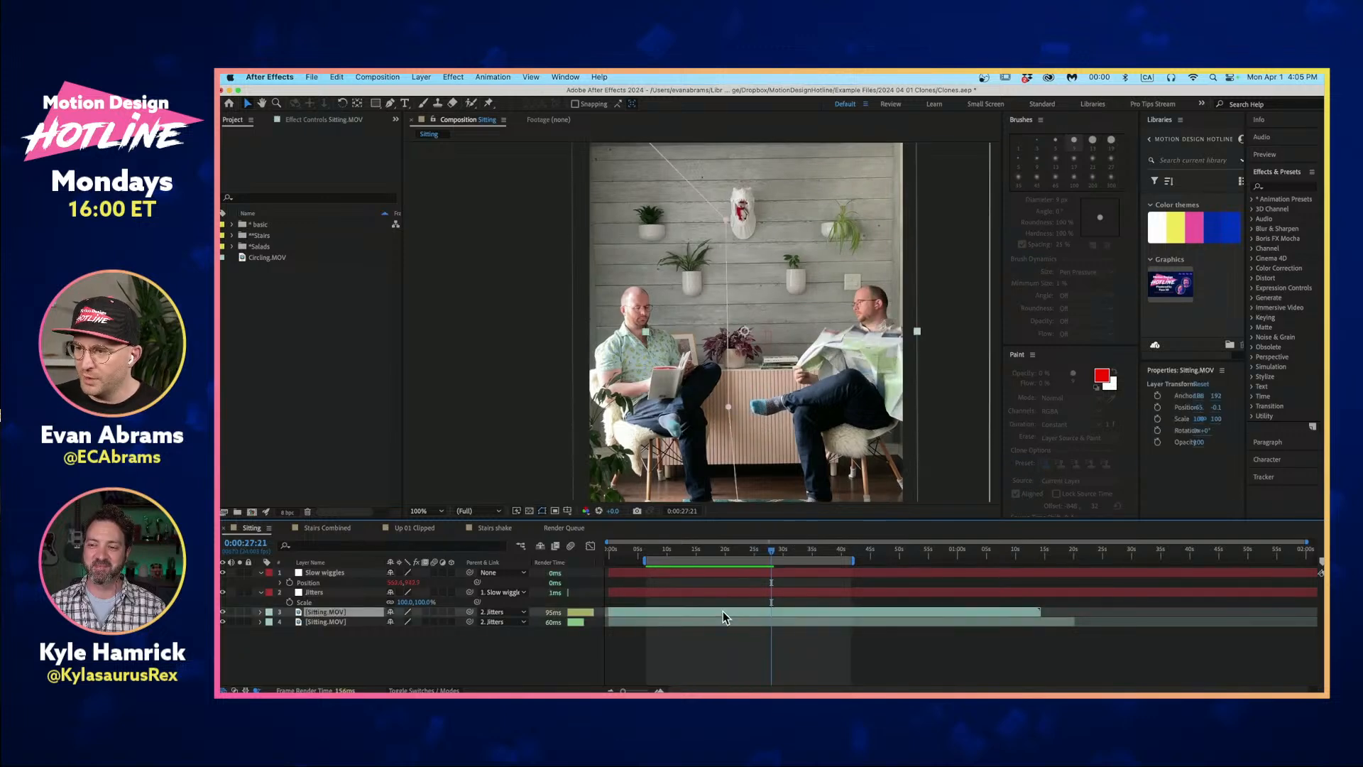
{"action": "left_click", "coordinate": [223, 612]}
{"action": "left_click", "coordinate": [785, 646]}
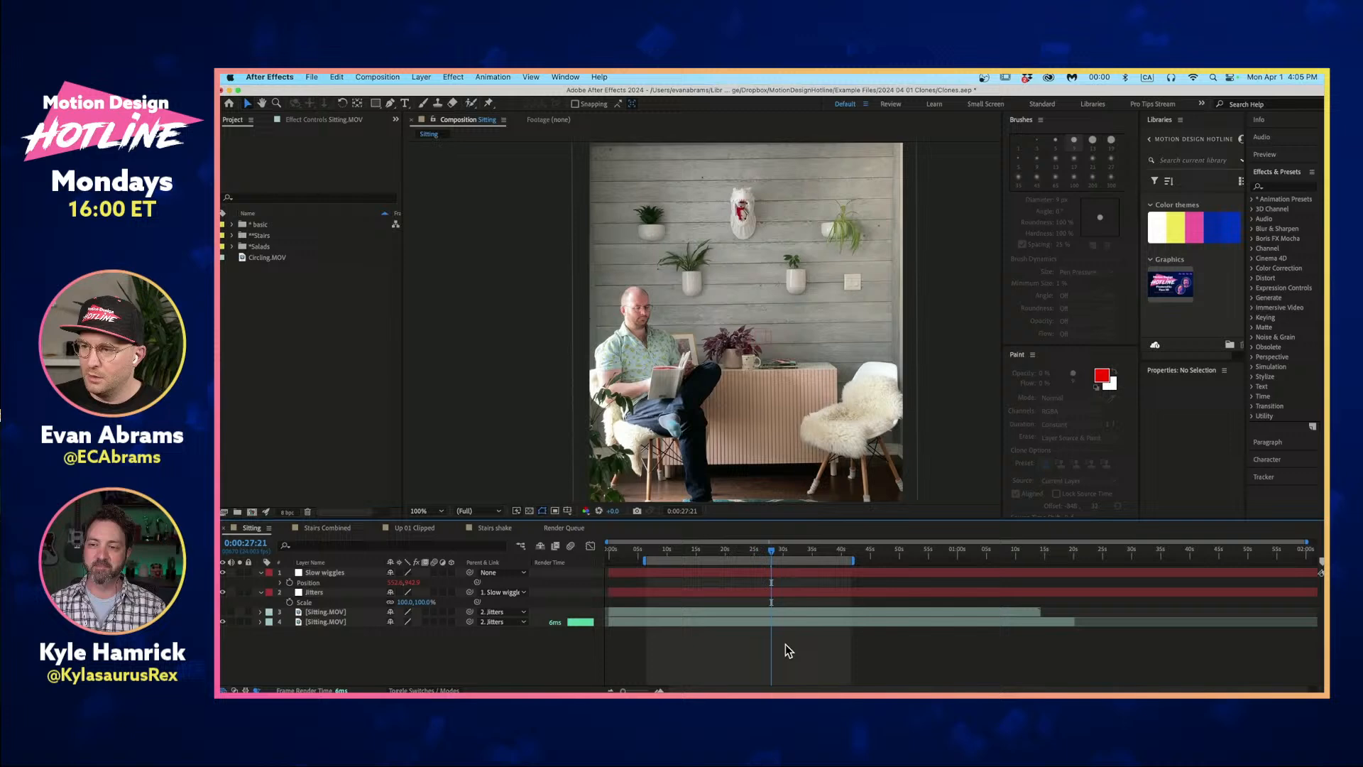
{"action": "left_click", "coordinate": [674, 622]}
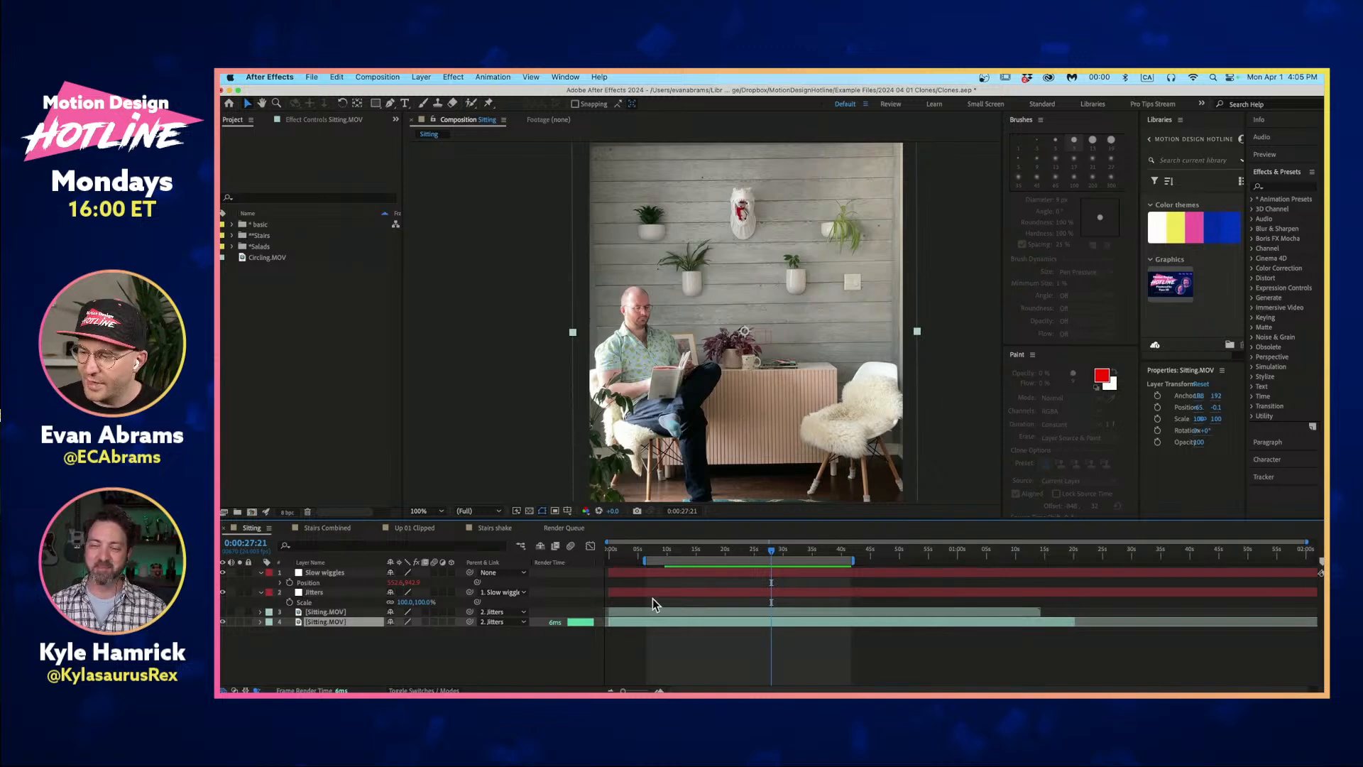
{"action": "left_click", "coordinate": [223, 611]}
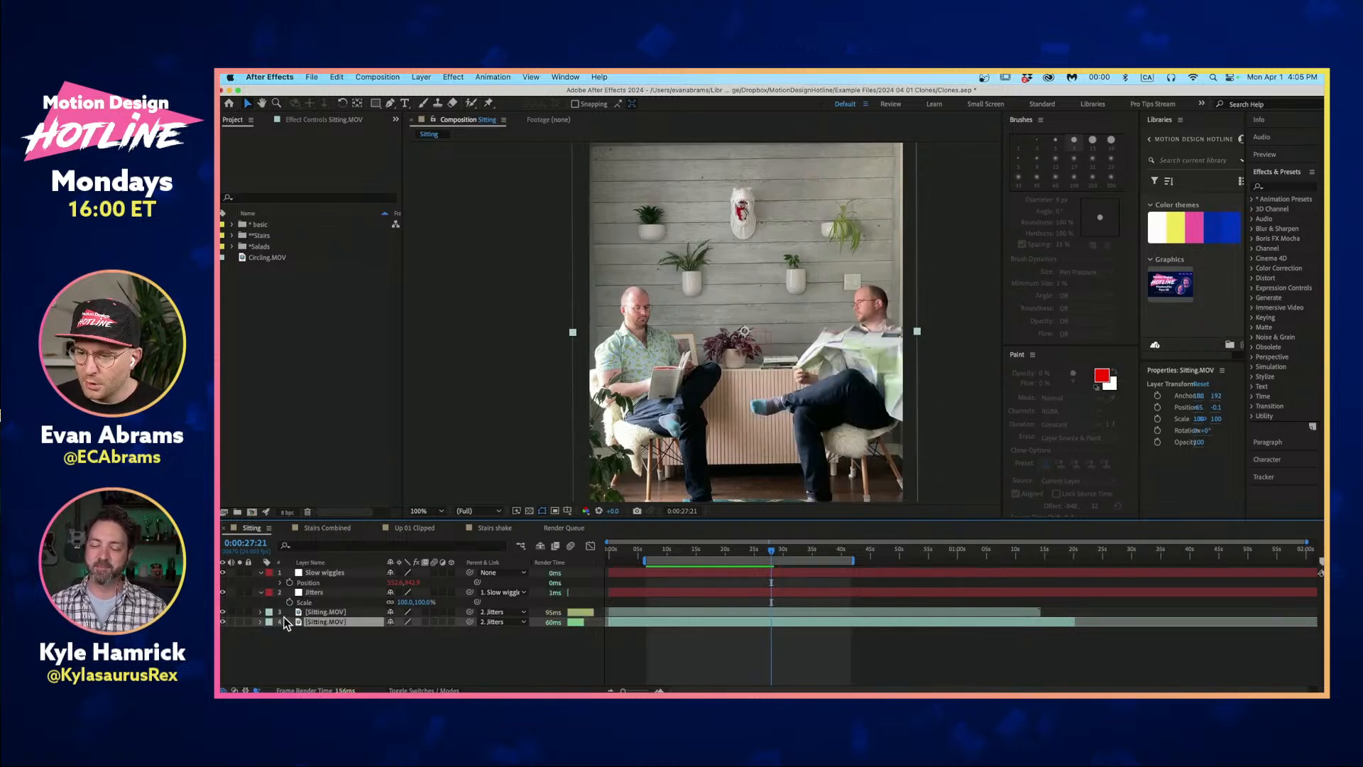
Solo the upper Sitting.MOV layer and delete its existing mask.
{"action": "left_click", "coordinate": [323, 612]}
{"action": "left_click", "coordinate": [239, 612]}
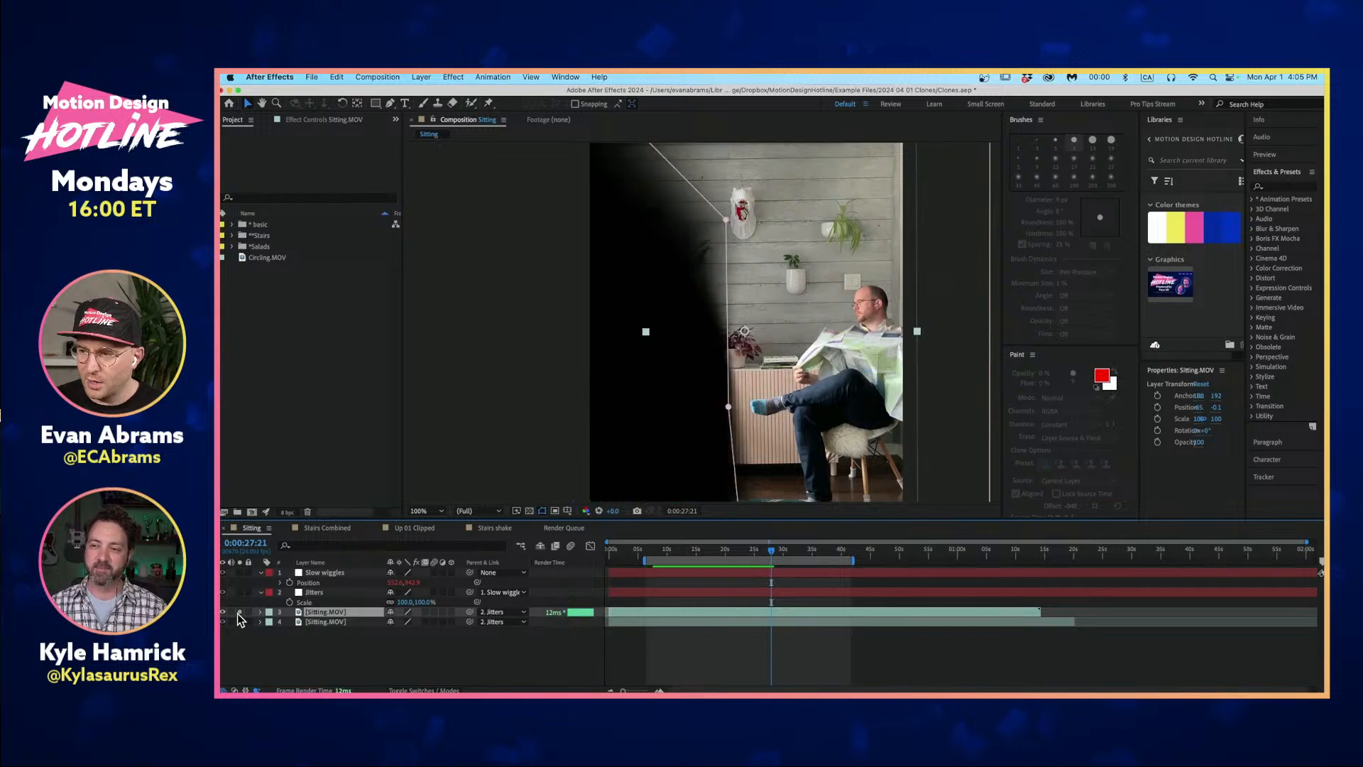
{"action": "scroll", "coordinate": [728, 291], "scroll_direction": "down", "scroll_amount": 2}
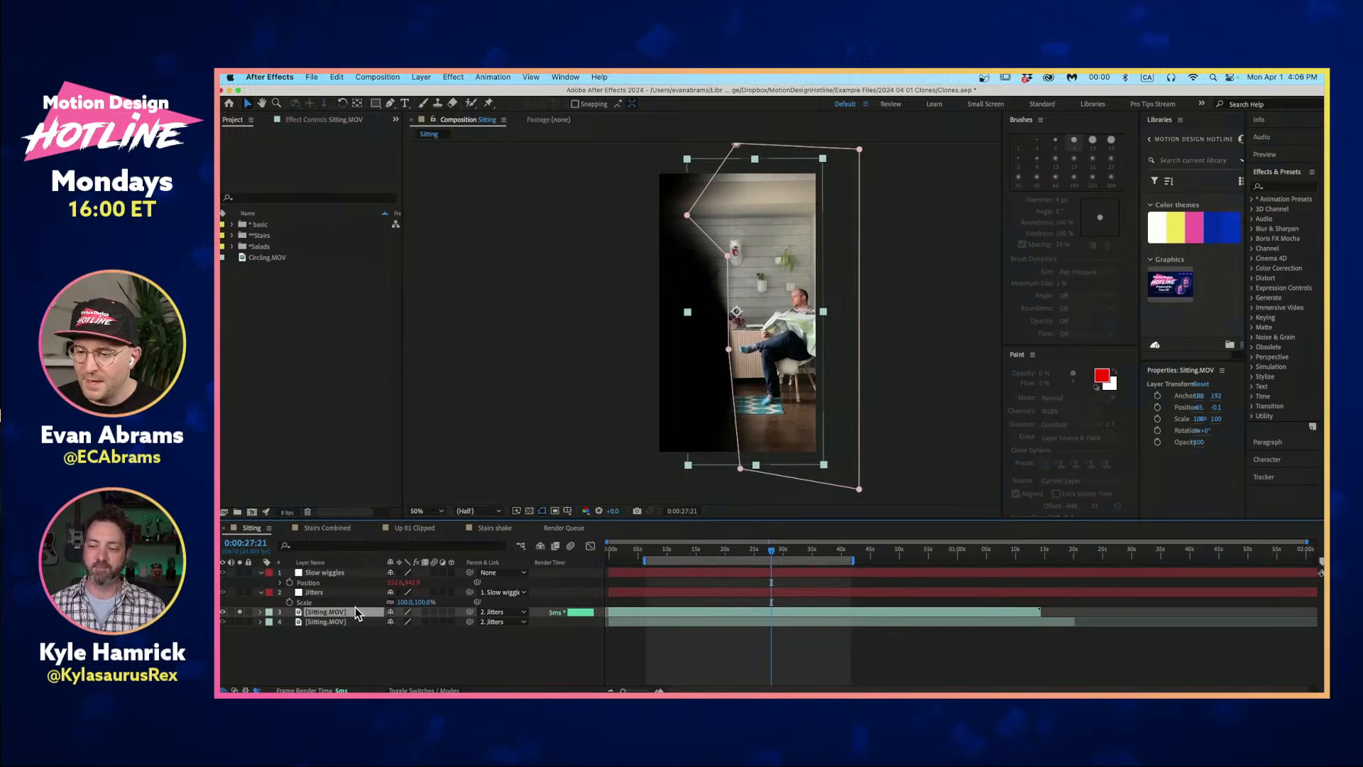
{"action": "key", "text": "m"}
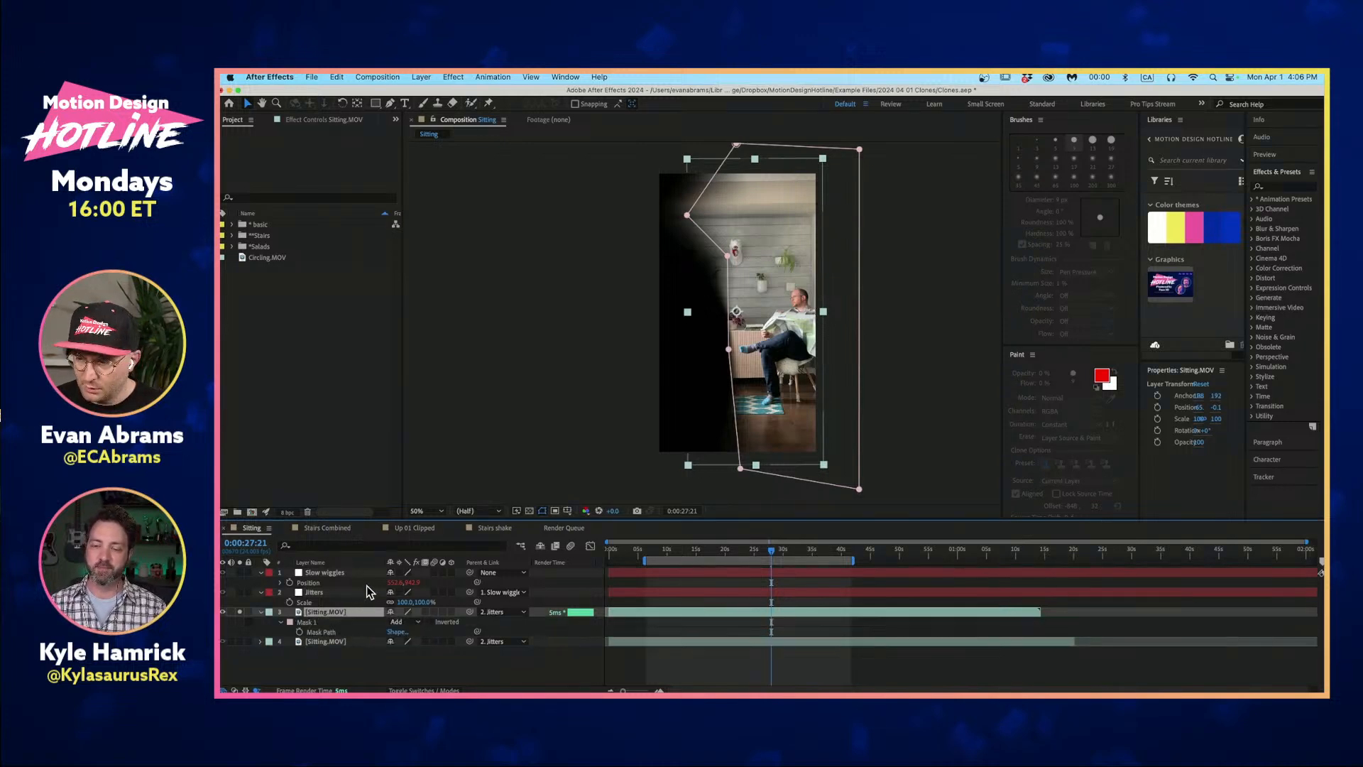
{"action": "left_click", "coordinate": [315, 625]}
{"action": "key", "text": "Delete"}
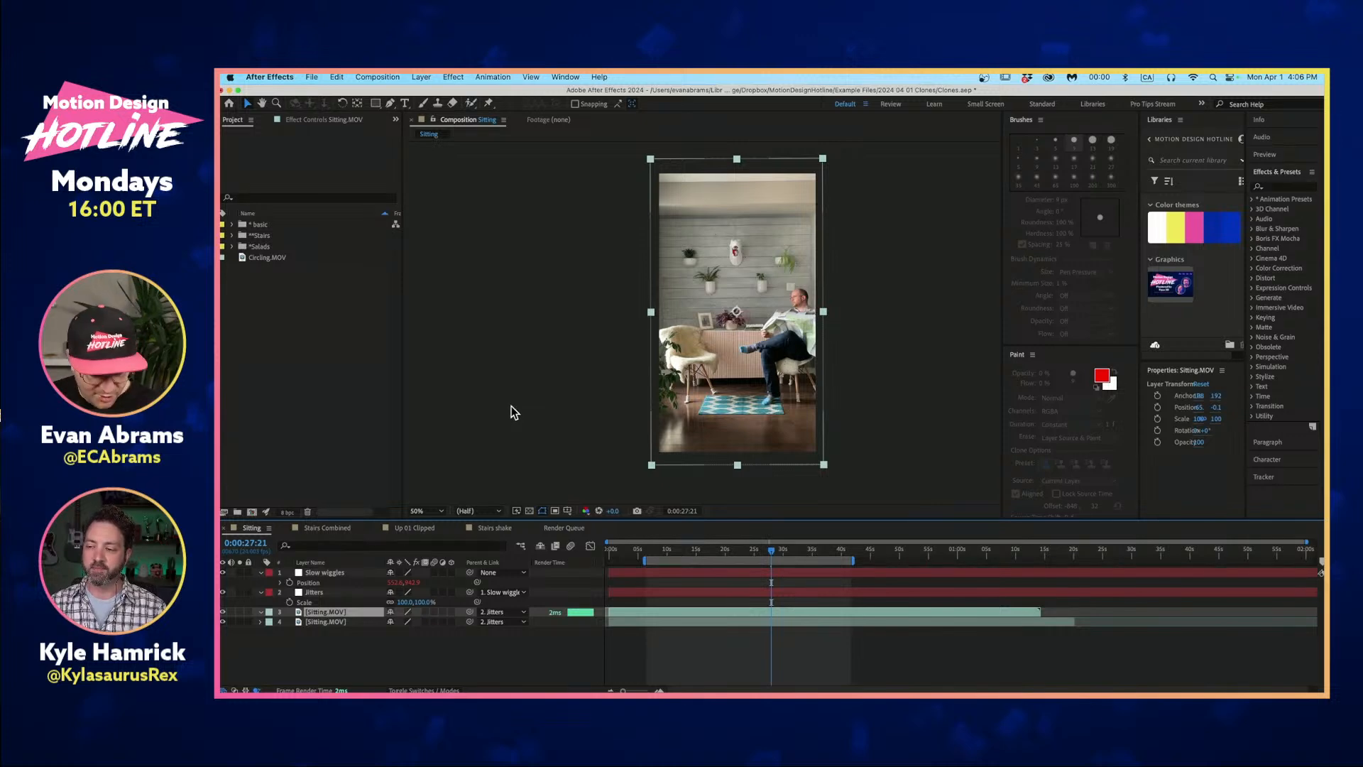
Set the upper Sitting.MOV layer to 50% opacity with both layers visible, and go to 0:00:22:08.
{"action": "key", "text": "t"}
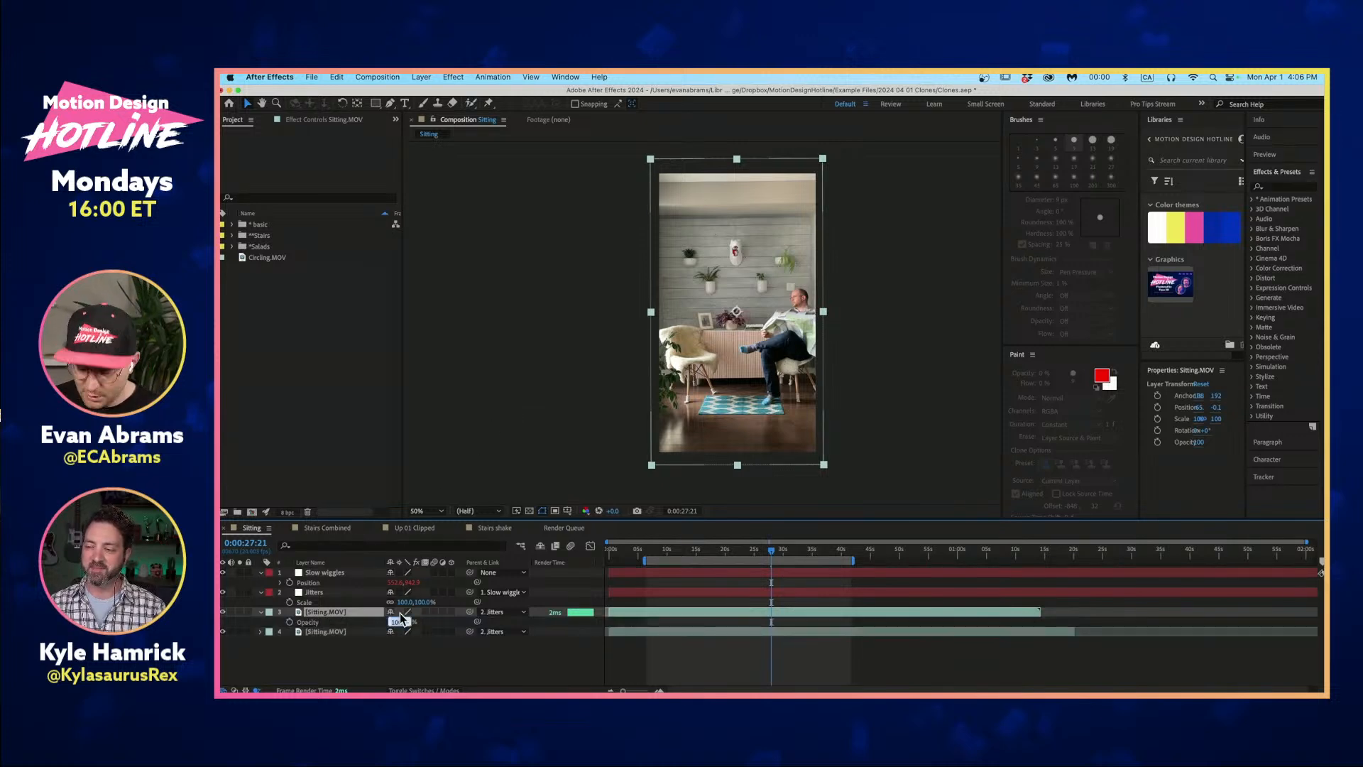
{"action": "key", "text": "Return"}
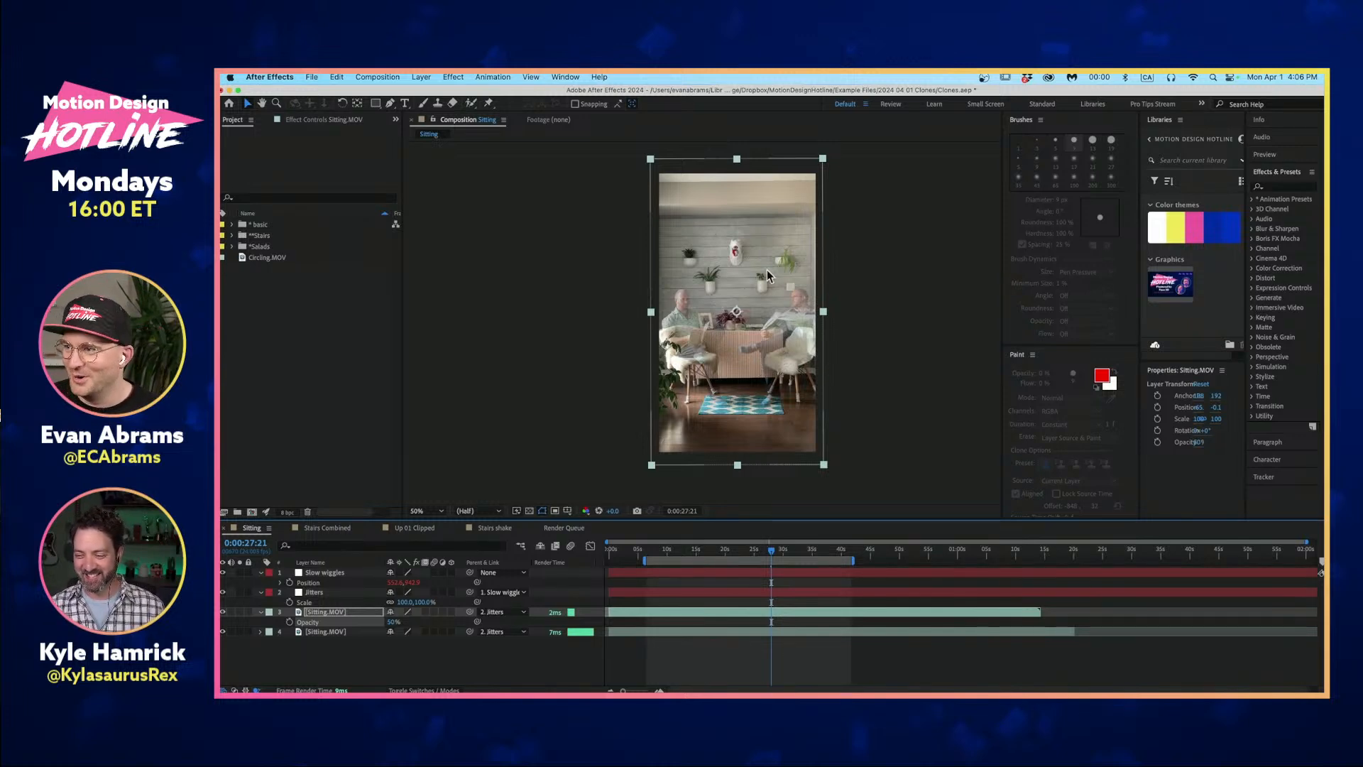
{"action": "scroll", "coordinate": [769, 305], "scroll_direction": "up", "scroll_amount": 2}
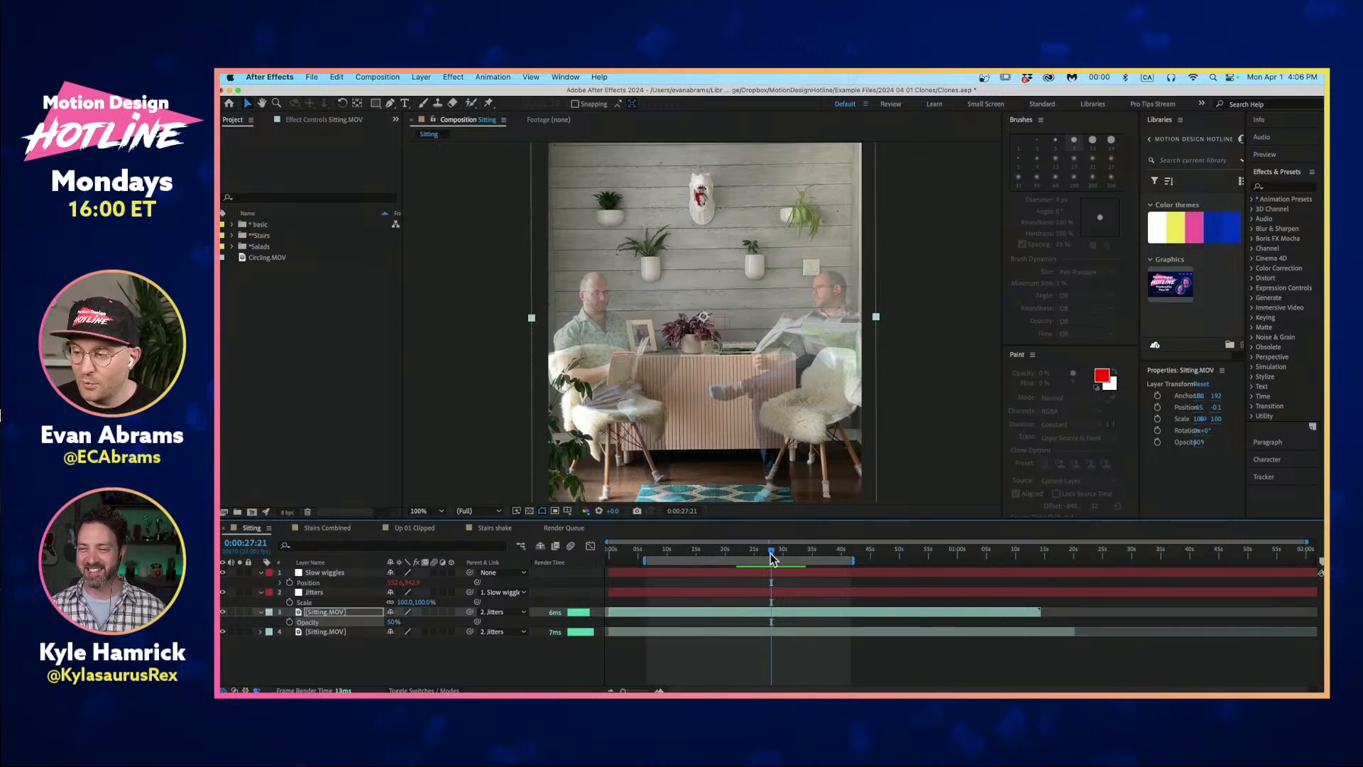
{"action": "left_click_drag", "start_coordinate": [769, 554], "coordinate": [739, 554]}
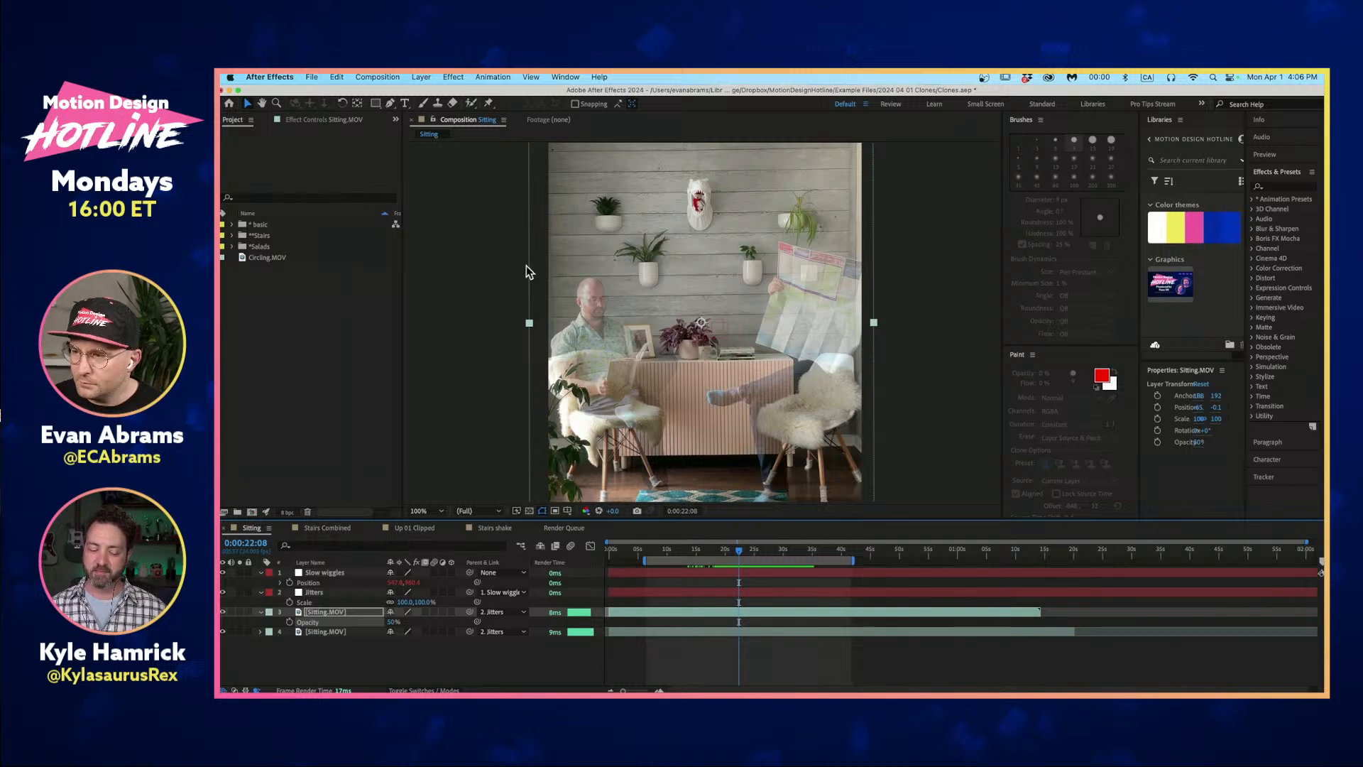
Draw a closed Pen mask on the upper Sitting.MOV layer around the man with the map and his half of the frame.
{"action": "scroll", "coordinate": [696, 241], "scroll_direction": "down", "scroll_amount": 2}
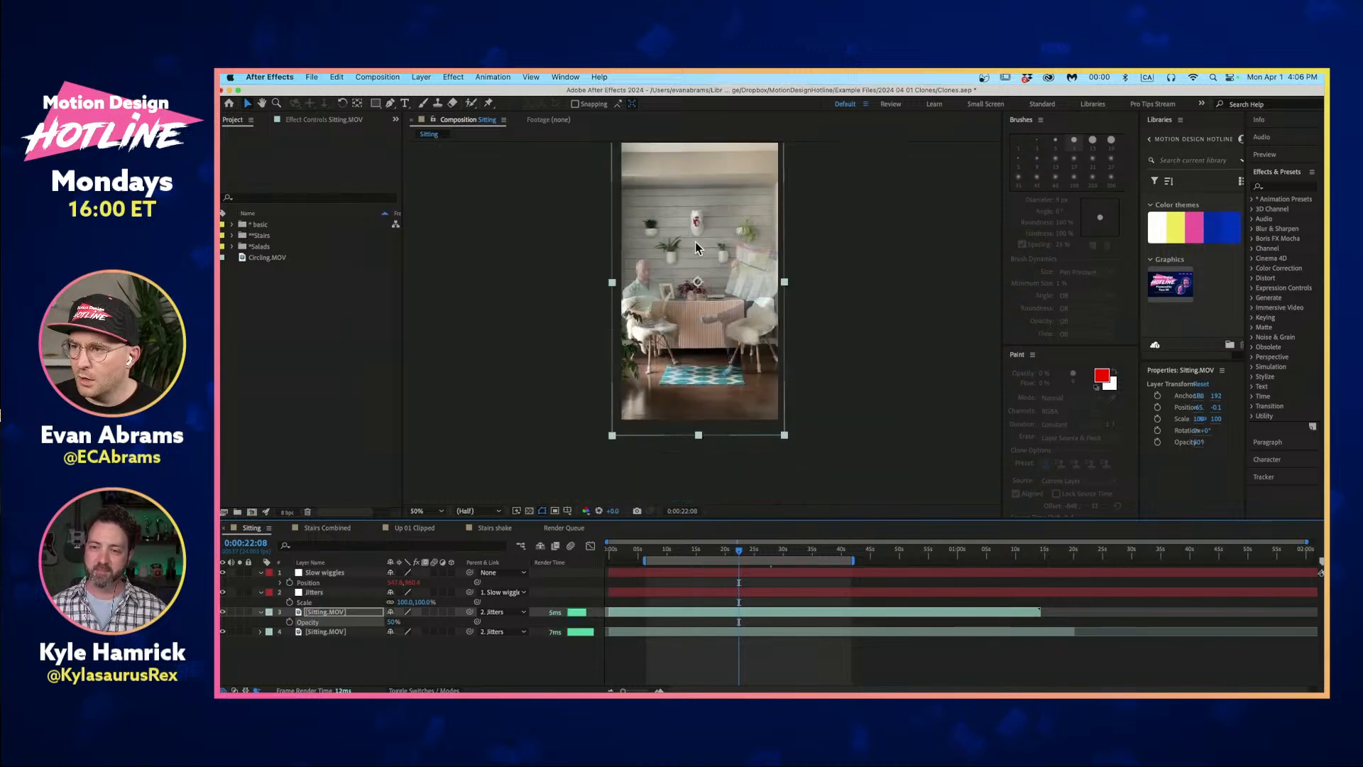
{"action": "left_click", "coordinate": [393, 105]}
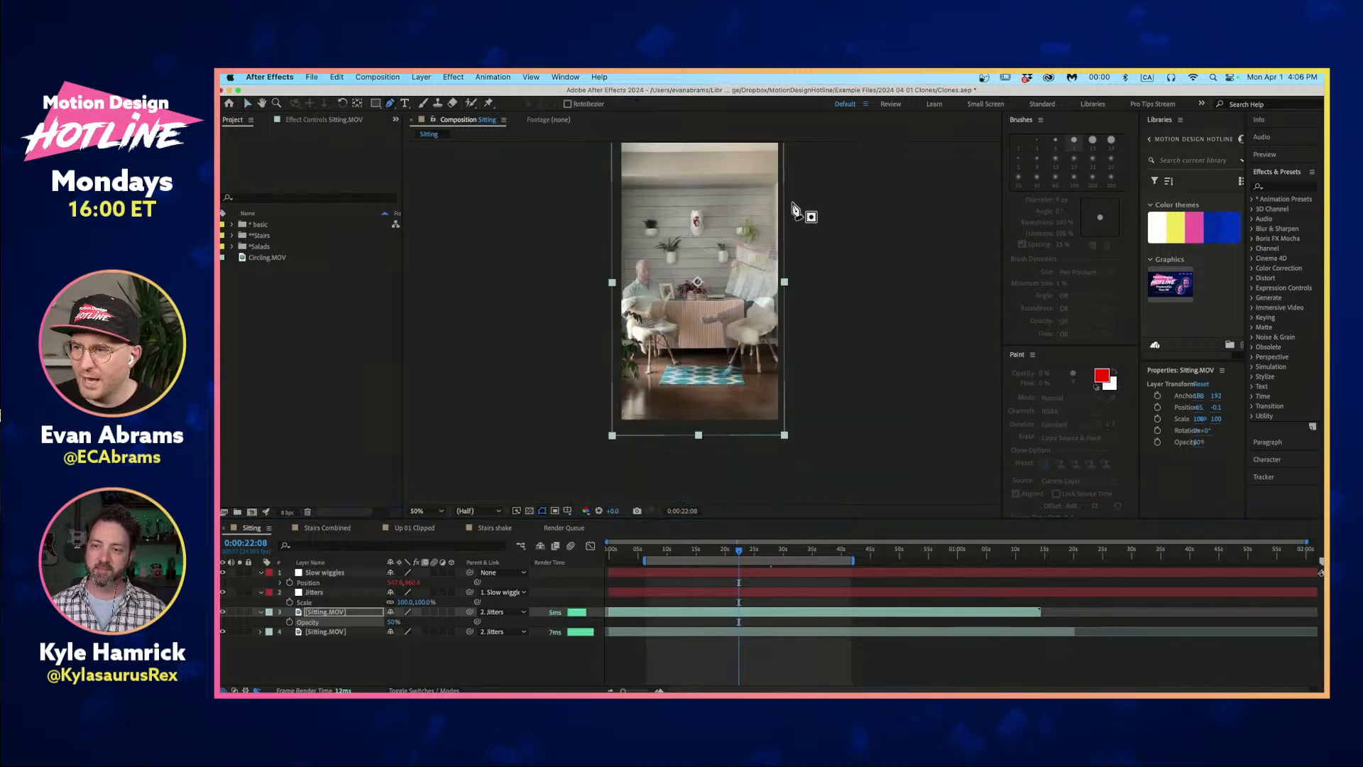
{"action": "left_click", "coordinate": [679, 149]}
{"action": "left_click", "coordinate": [678, 280]}
{"action": "left_click", "coordinate": [701, 307]}
{"action": "left_click", "coordinate": [694, 351]}
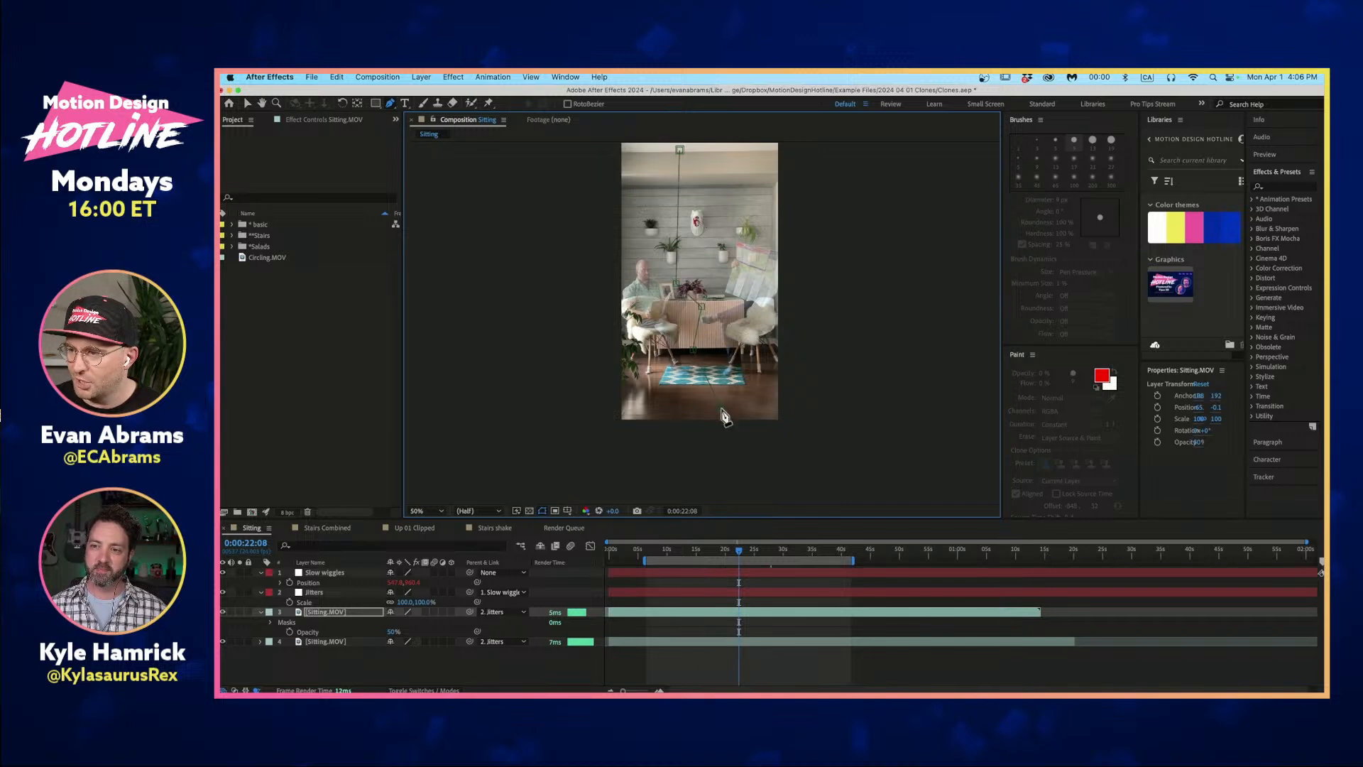
{"action": "left_click", "coordinate": [793, 403]}
{"action": "left_click", "coordinate": [812, 146]}
{"action": "left_click", "coordinate": [680, 149]}
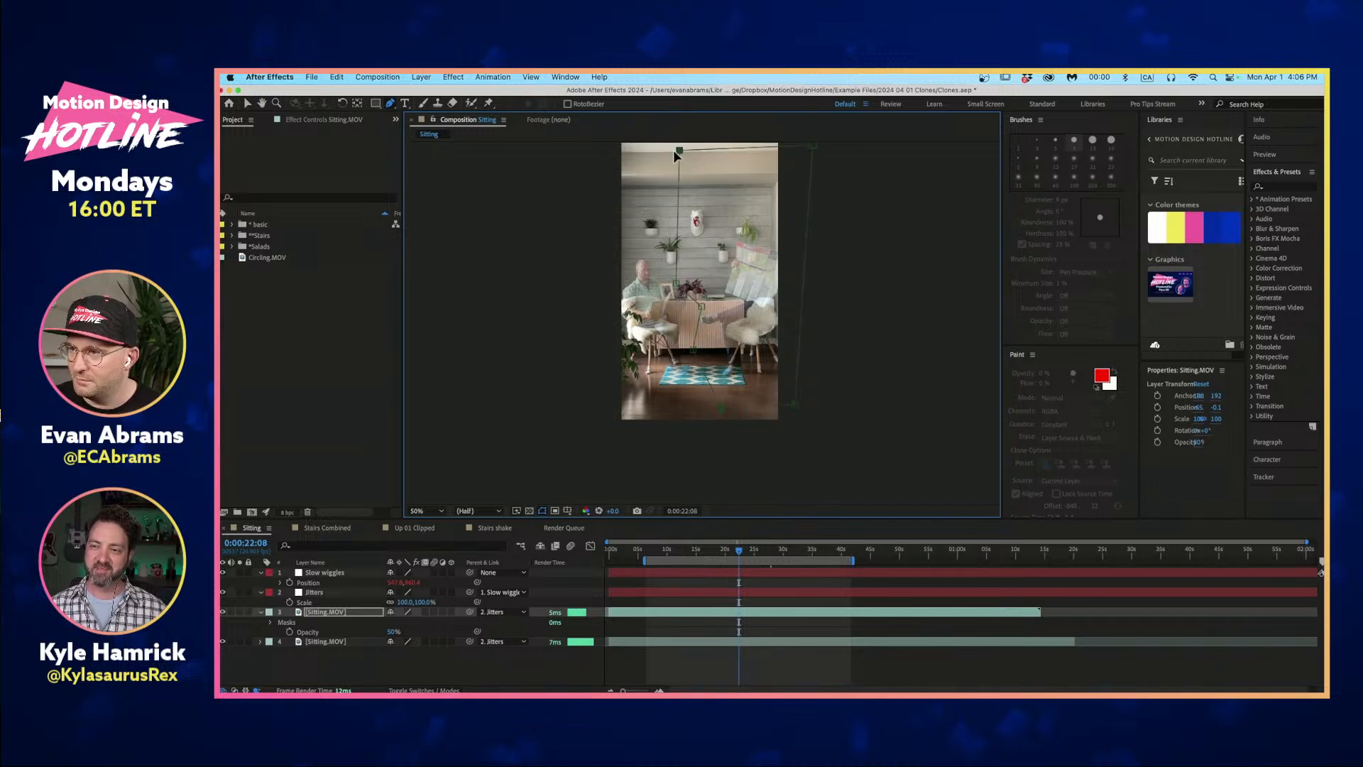
Reshape the mask by raising the two middle points between the men and pulling the bottom and upper outer points beyond the frame.
{"action": "scroll", "coordinate": [693, 145], "scroll_direction": "up", "scroll_amount": 2}
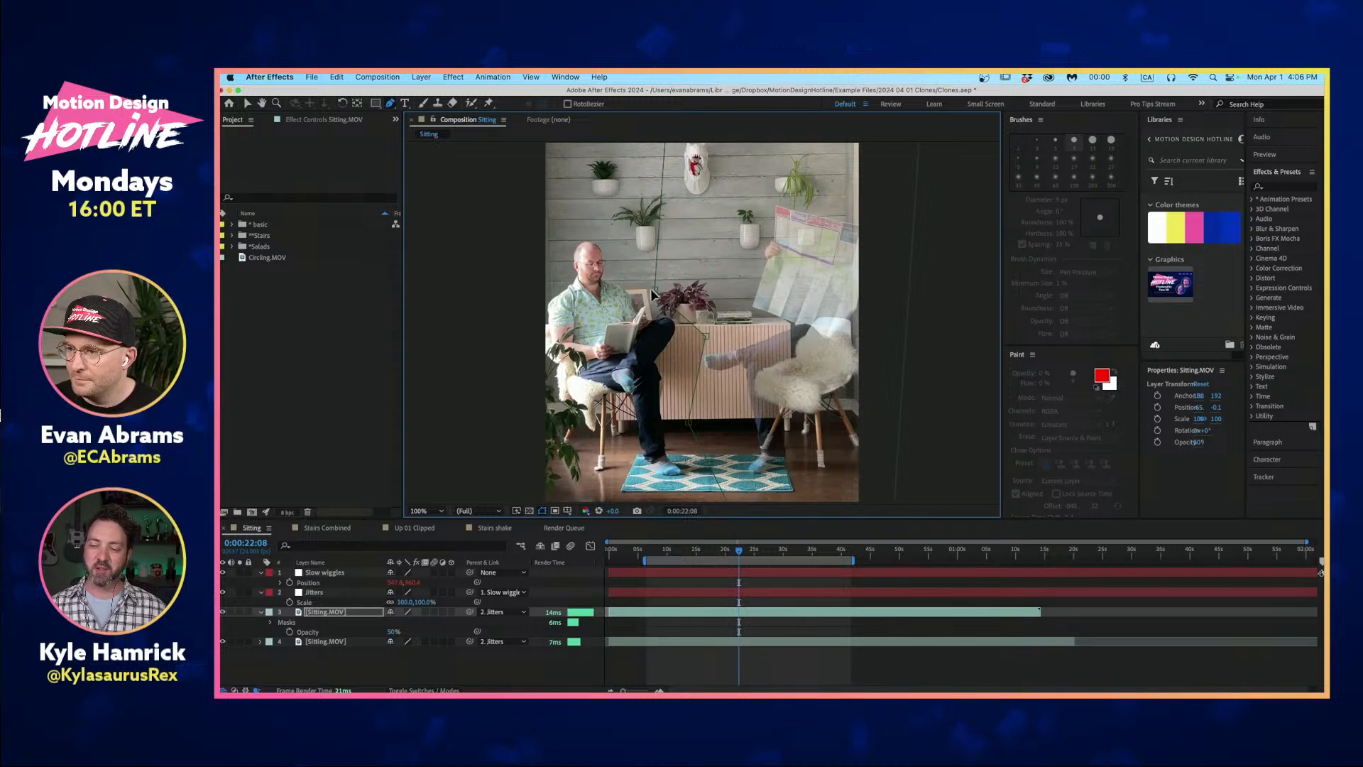
{"action": "left_click_drag", "start_coordinate": [652, 293], "coordinate": [654, 248]}
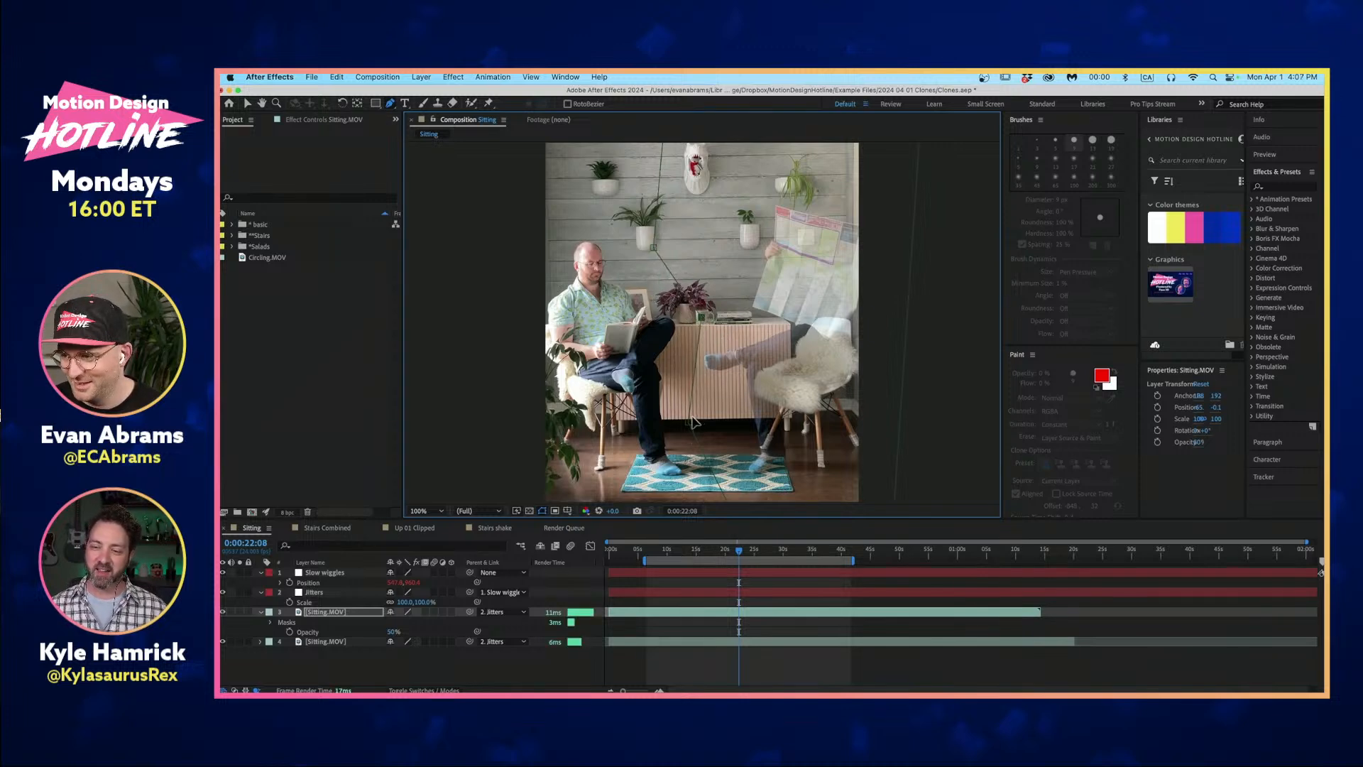
{"action": "left_click_drag", "start_coordinate": [692, 423], "coordinate": [691, 363]}
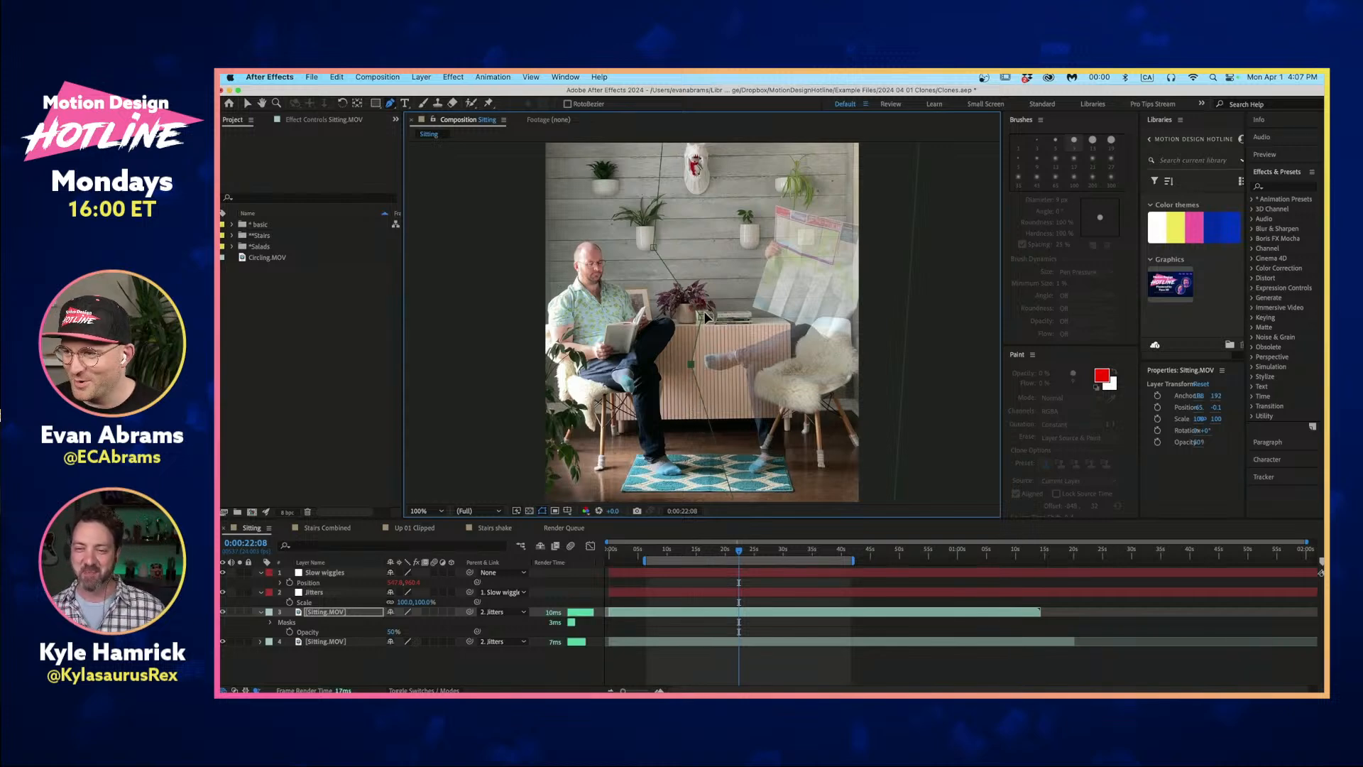
{"action": "scroll", "coordinate": [717, 348], "scroll_direction": "down", "scroll_amount": 2}
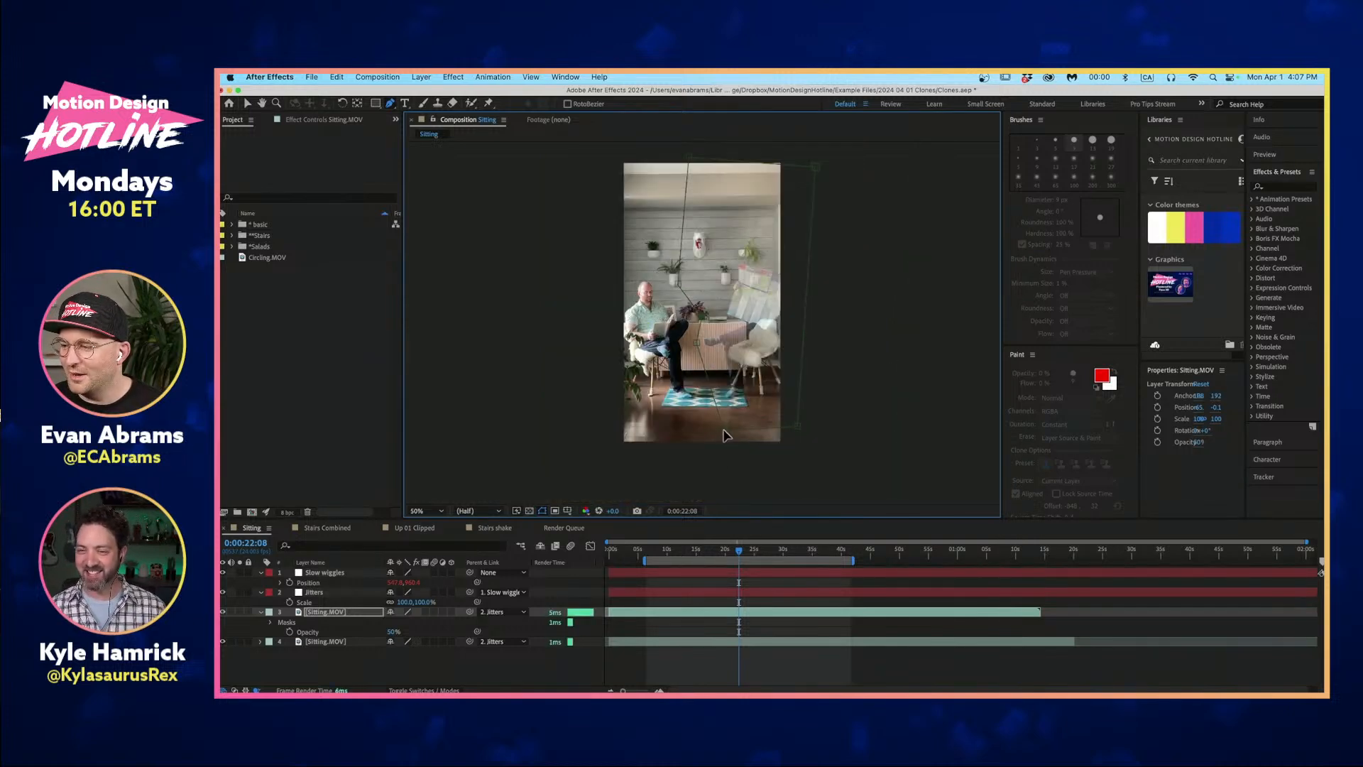
{"action": "left_click_drag", "start_coordinate": [722, 422], "coordinate": [728, 450]}
{"action": "left_click_drag", "start_coordinate": [800, 426], "coordinate": [800, 447]}
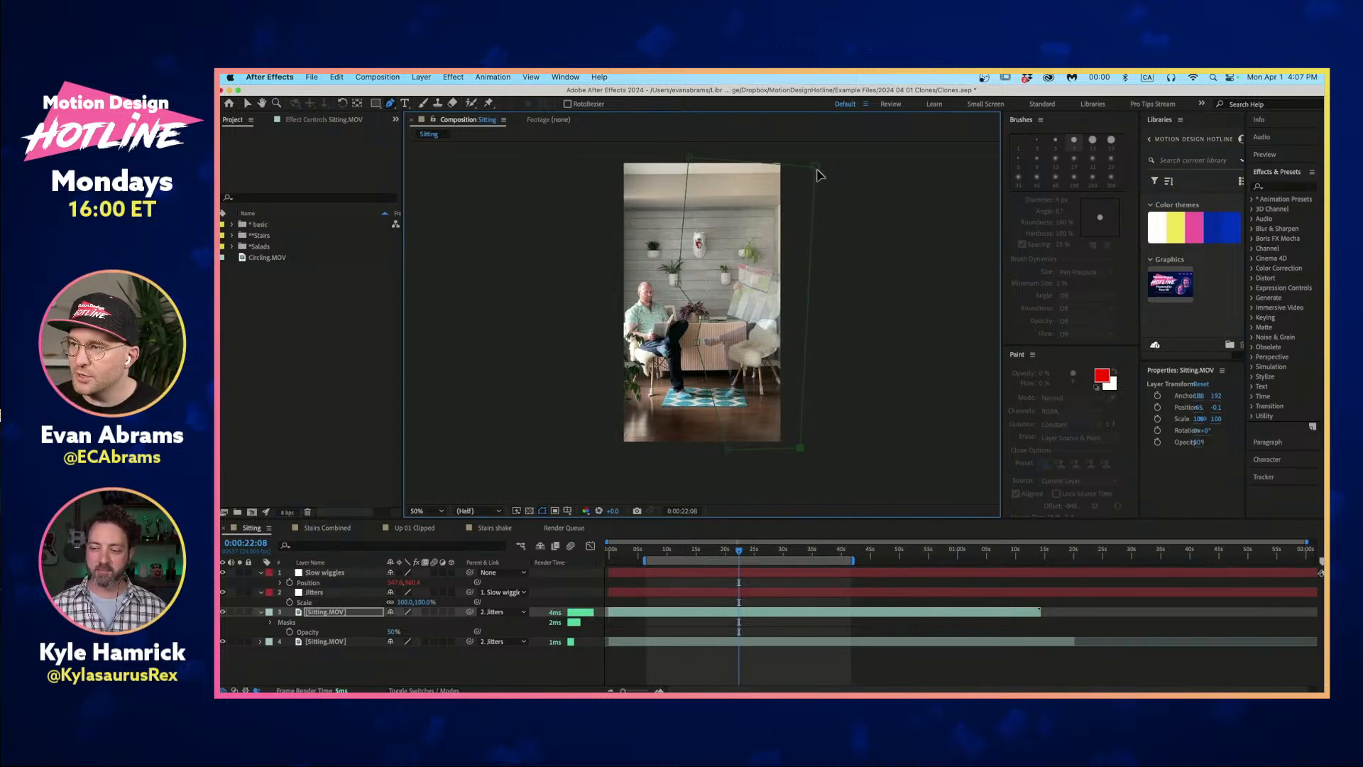
{"action": "left_click_drag", "start_coordinate": [815, 167], "coordinate": [812, 156]}
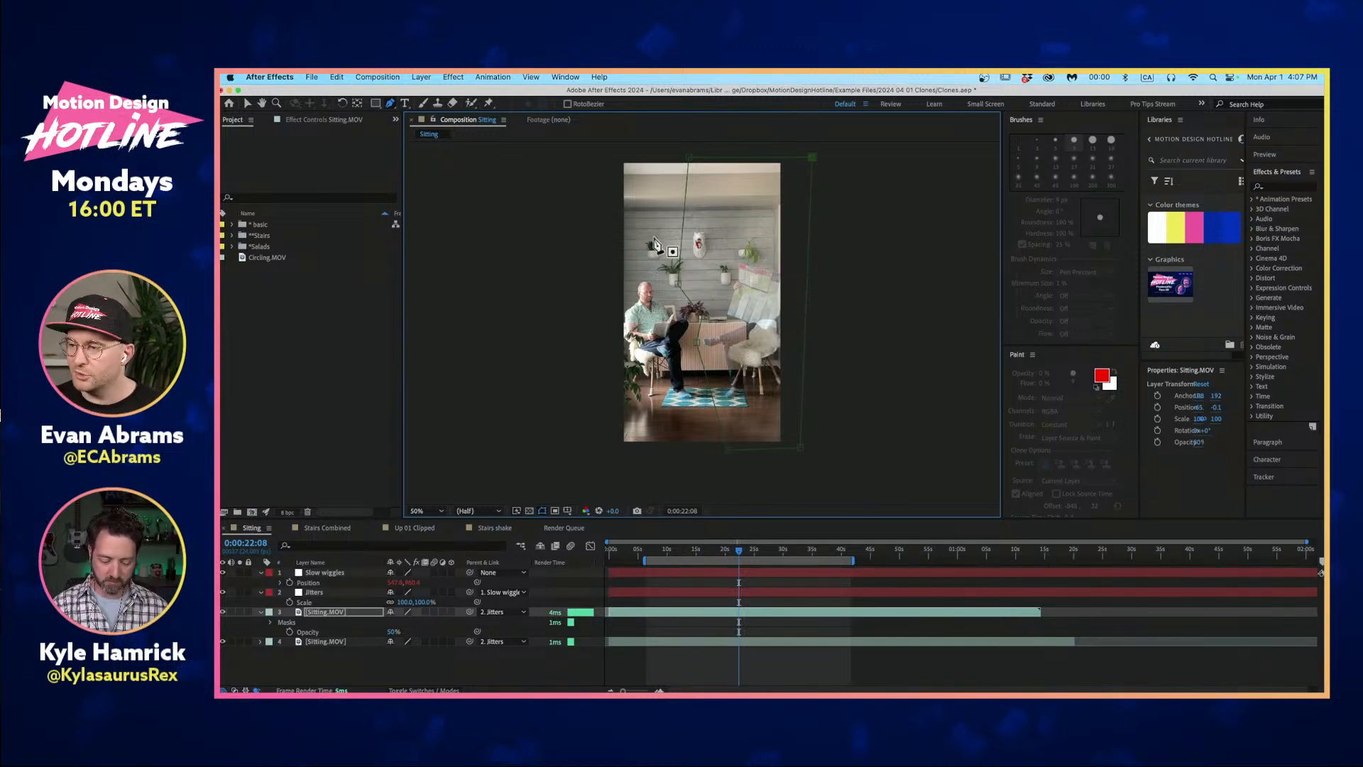
{"action": "scroll", "coordinate": [690, 271], "scroll_direction": "up", "scroll_amount": 2}
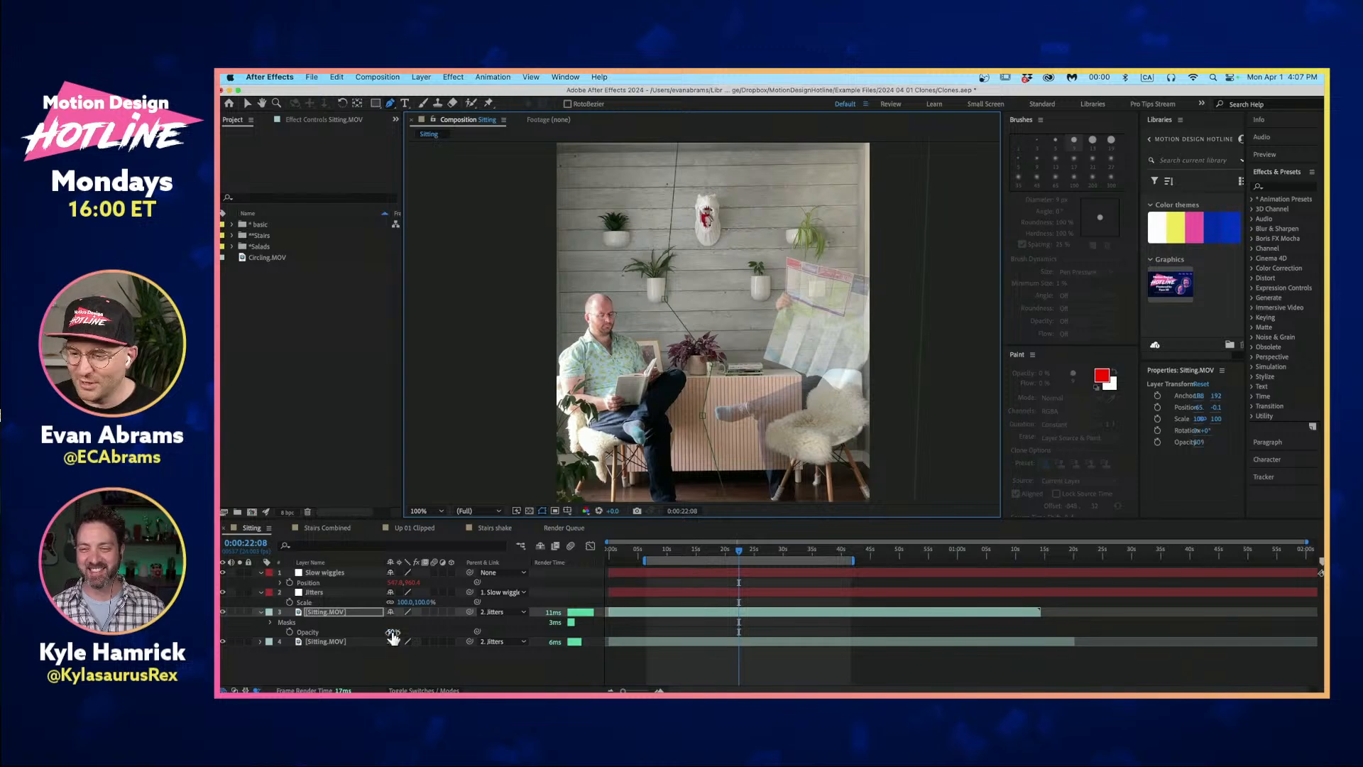
Set the upper Sitting.MOV layer's opacity to 100% and inspect the mask seam on the cabinet between the two men.
{"action": "left_click_drag", "start_coordinate": [392, 638], "coordinate": [428, 637]}
{"action": "left_click", "coordinate": [555, 674]}
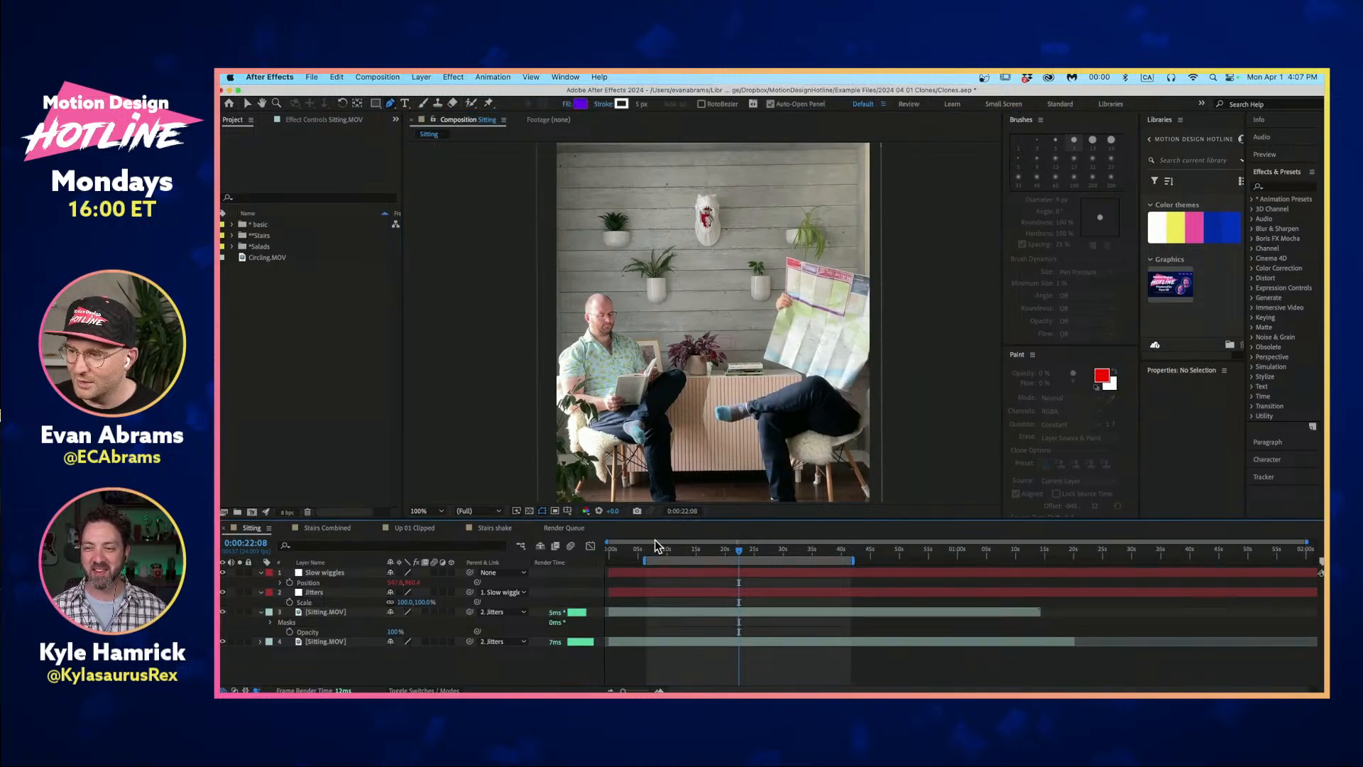
{"action": "scroll", "coordinate": [705, 397], "scroll_direction": "up", "scroll_amount": 4}
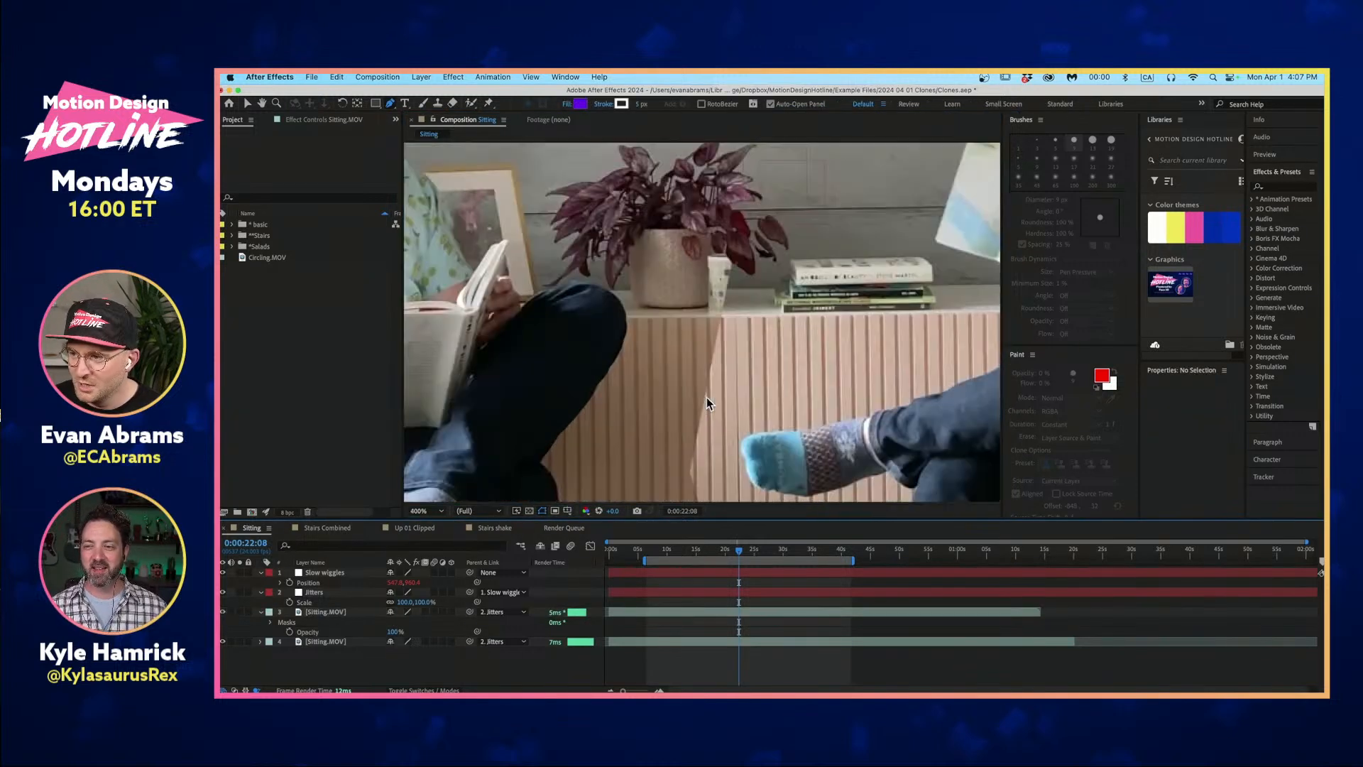
{"action": "scroll", "coordinate": [705, 394], "scroll_direction": "down", "scroll_amount": 3}
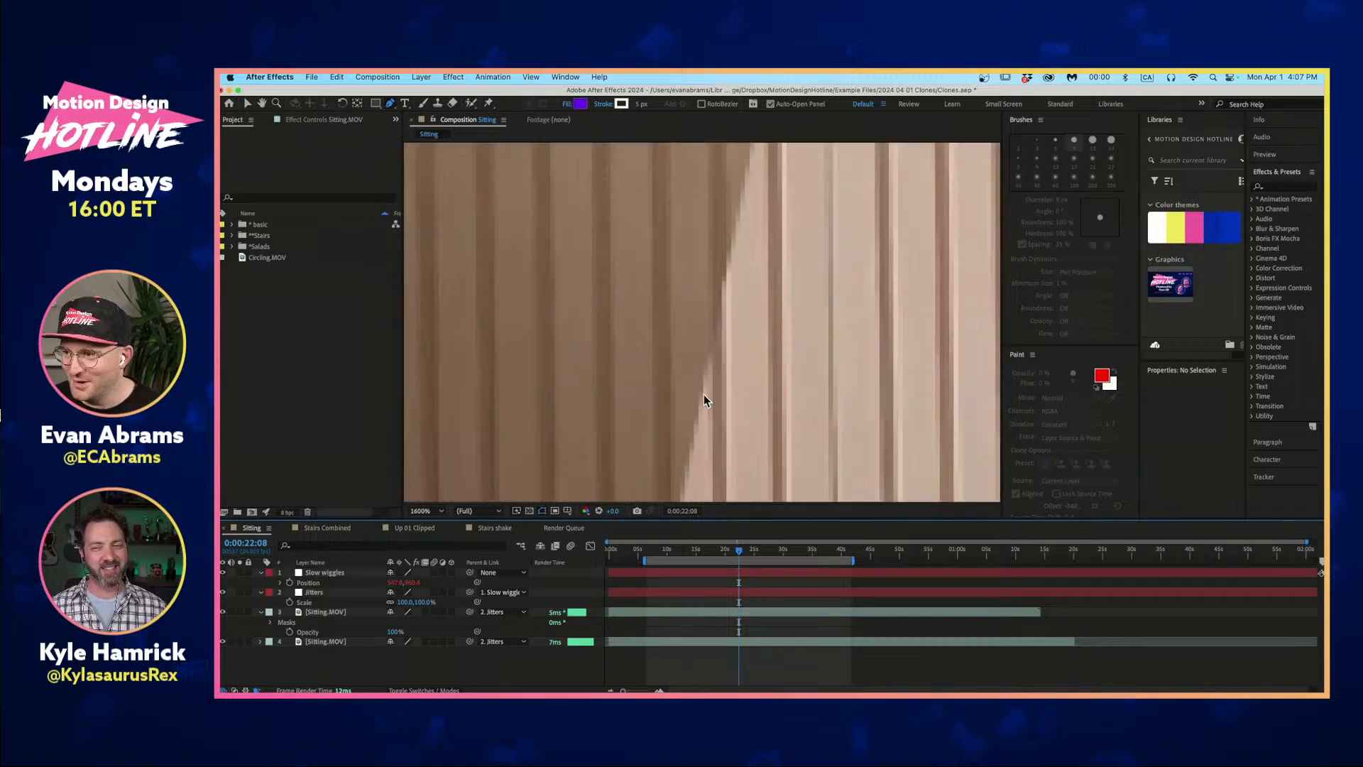
{"action": "scroll", "coordinate": [709, 399], "scroll_direction": "down", "scroll_amount": 1}
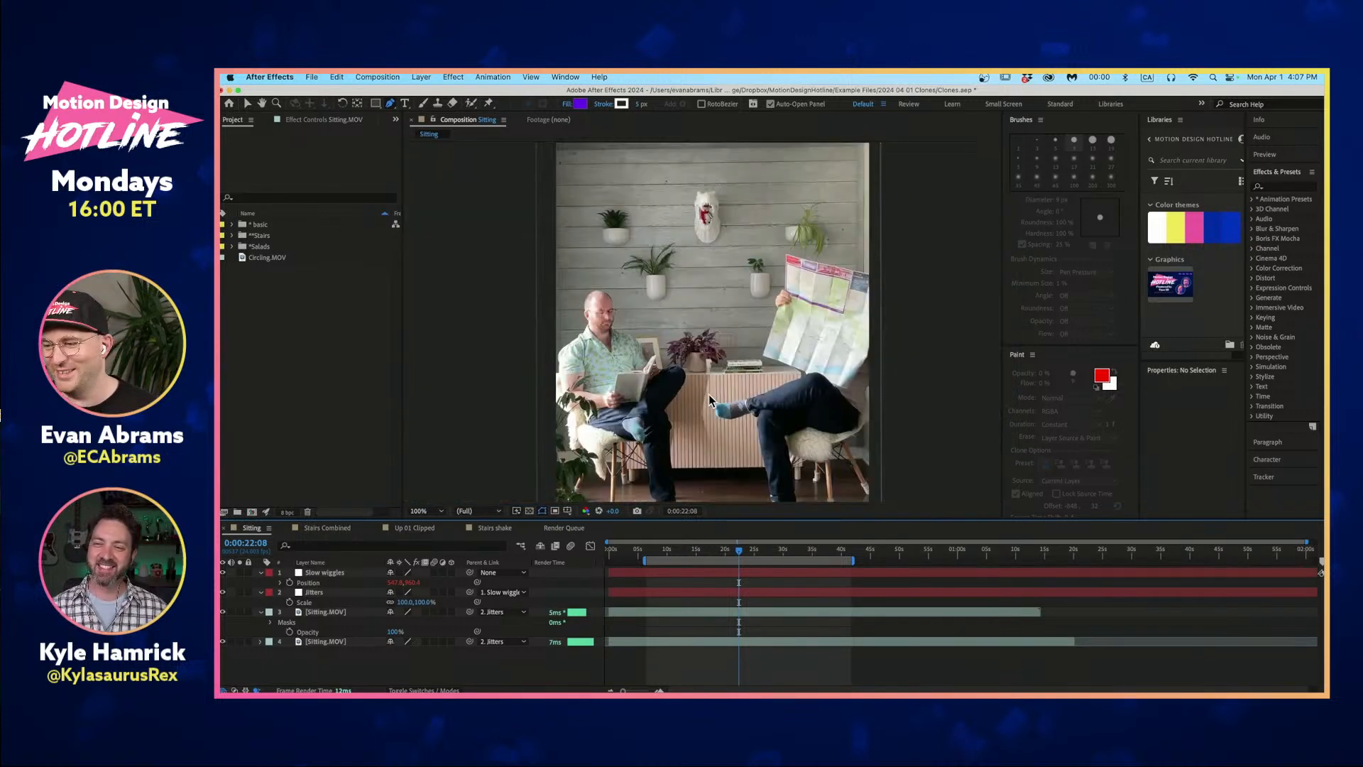
Shift the mask's upper middle point toward the wall's center and move its outer corner points farther beyond the frame.
{"action": "left_click", "coordinate": [747, 614]}
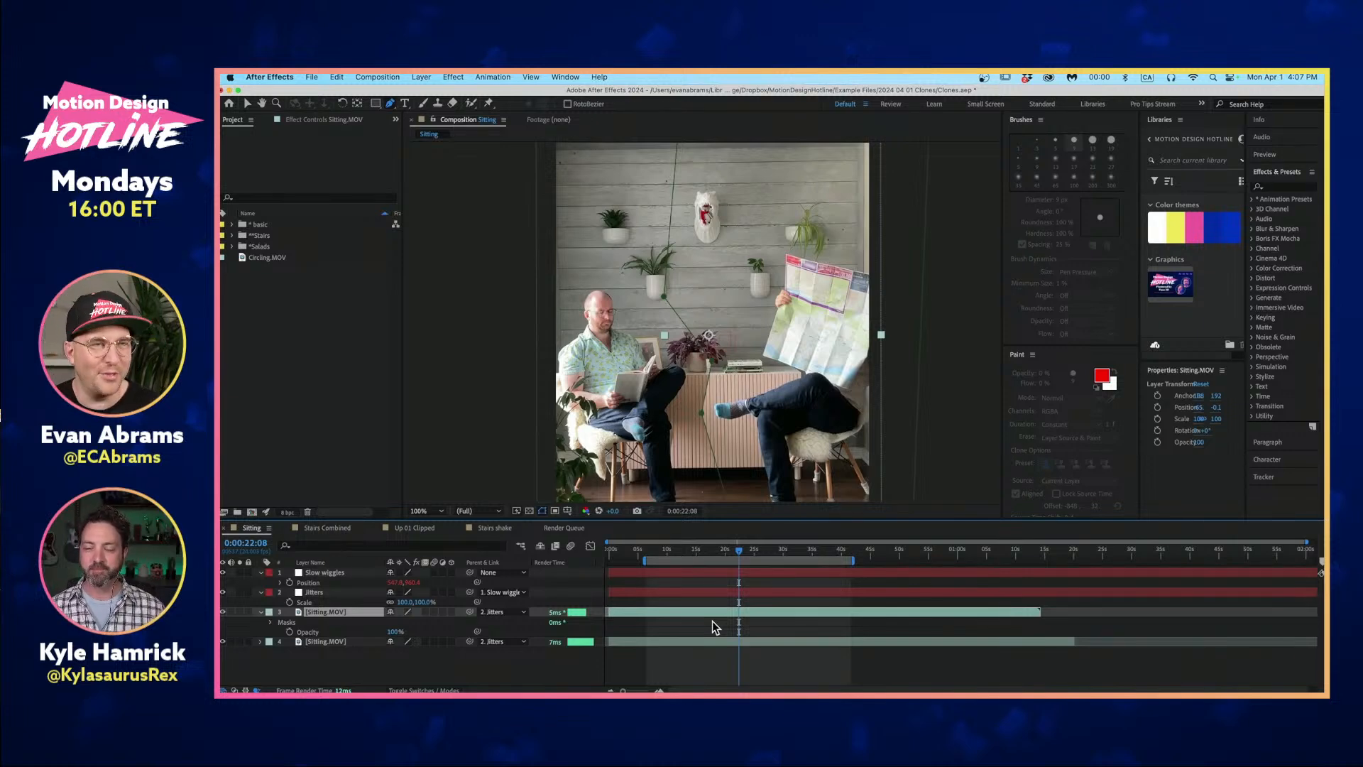
{"action": "key", "text": "v"}
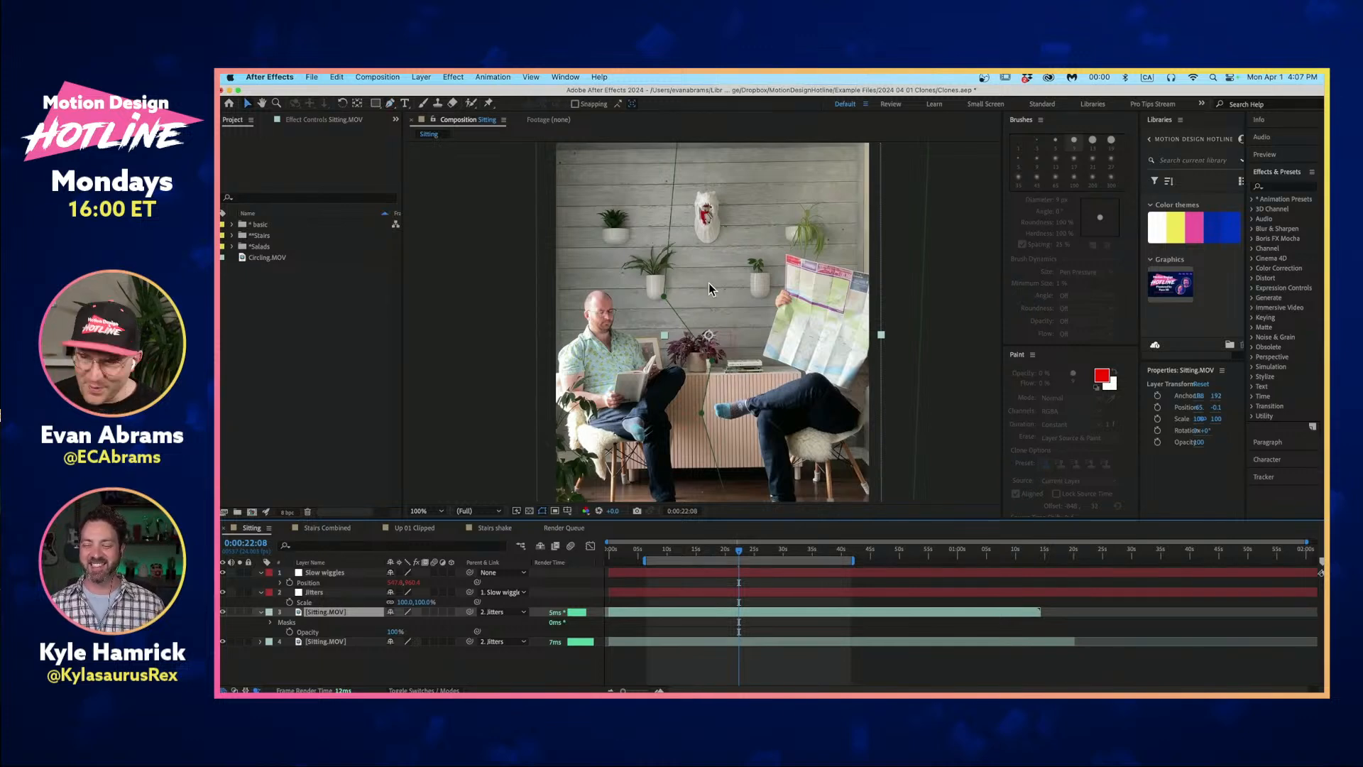
{"action": "left_click", "coordinate": [661, 291]}
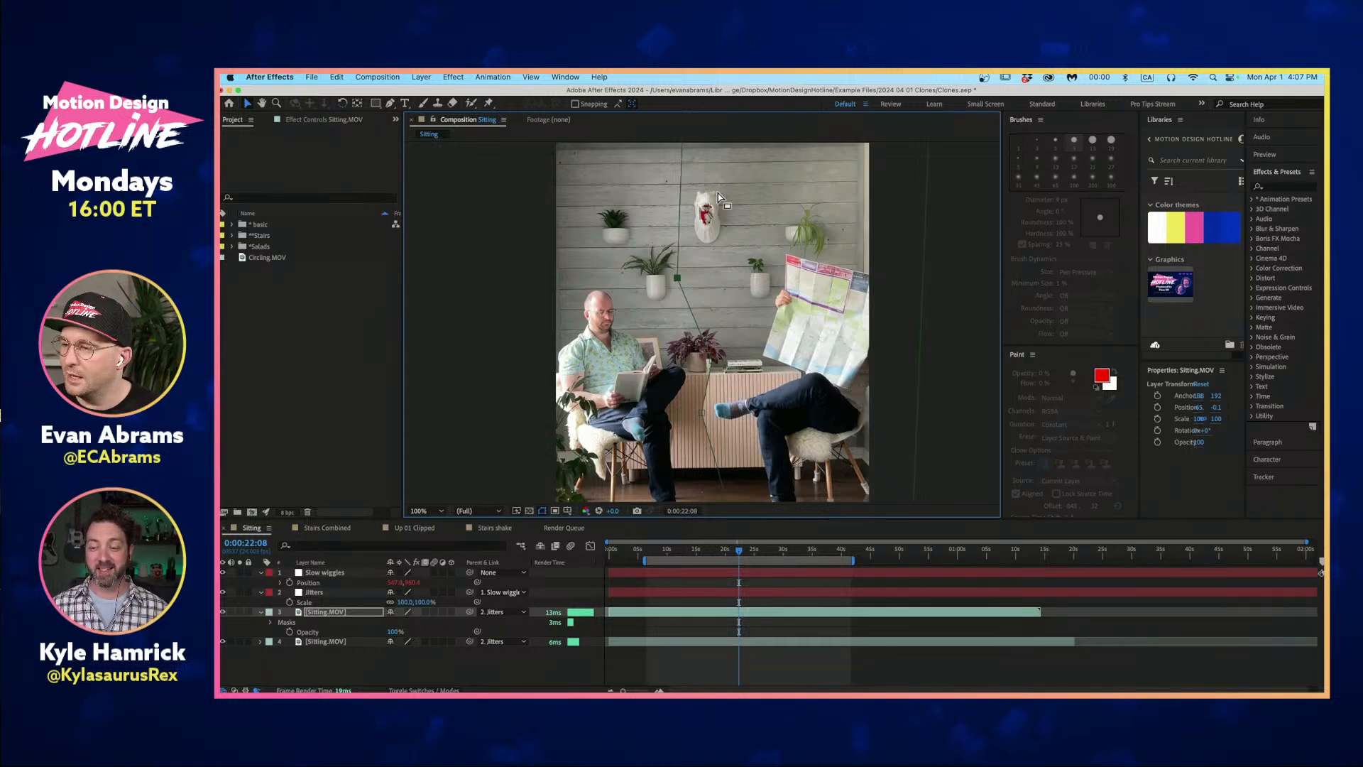
{"action": "scroll", "coordinate": [713, 263], "scroll_direction": "down", "scroll_amount": 2}
{"action": "left_click_drag", "start_coordinate": [708, 201], "coordinate": [688, 246]}
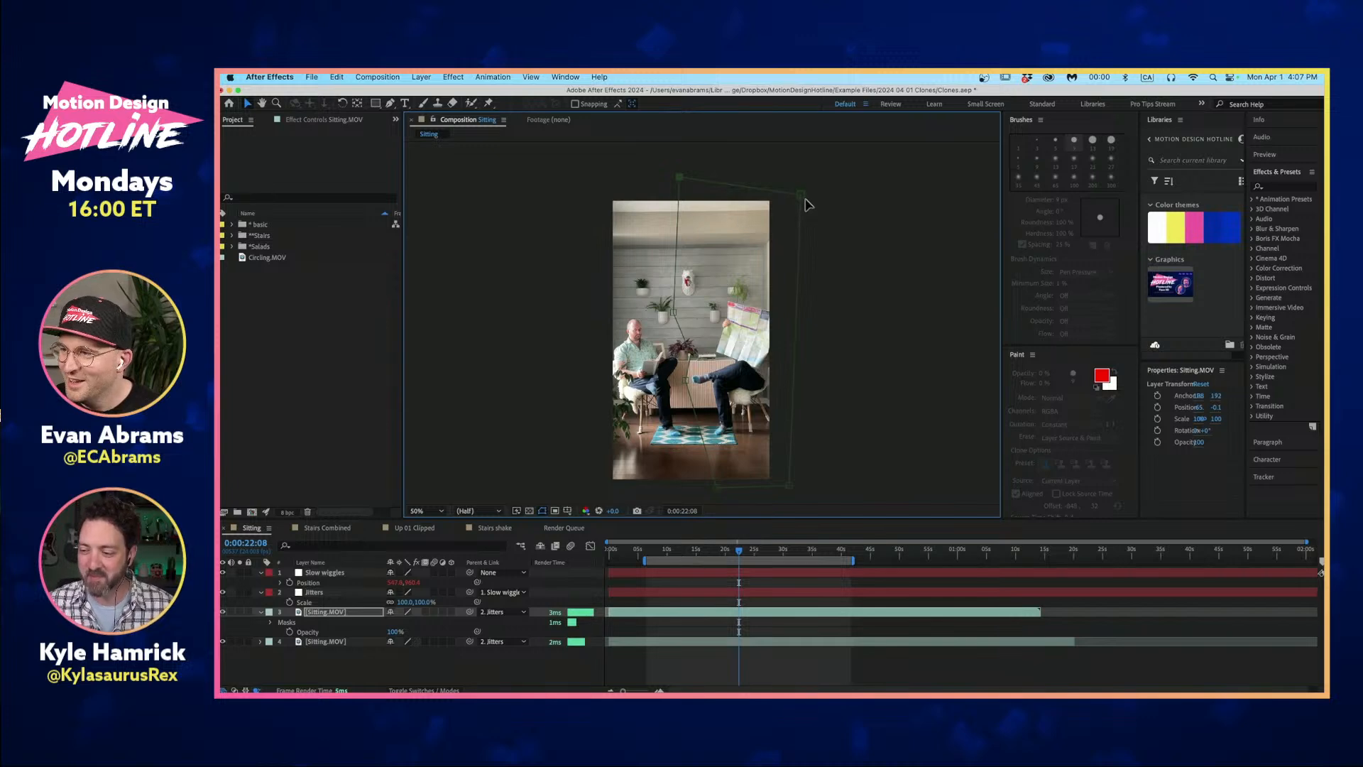
{"action": "scroll", "coordinate": [813, 286], "scroll_direction": "down", "scroll_amount": 2}
{"action": "key", "text": "v"}
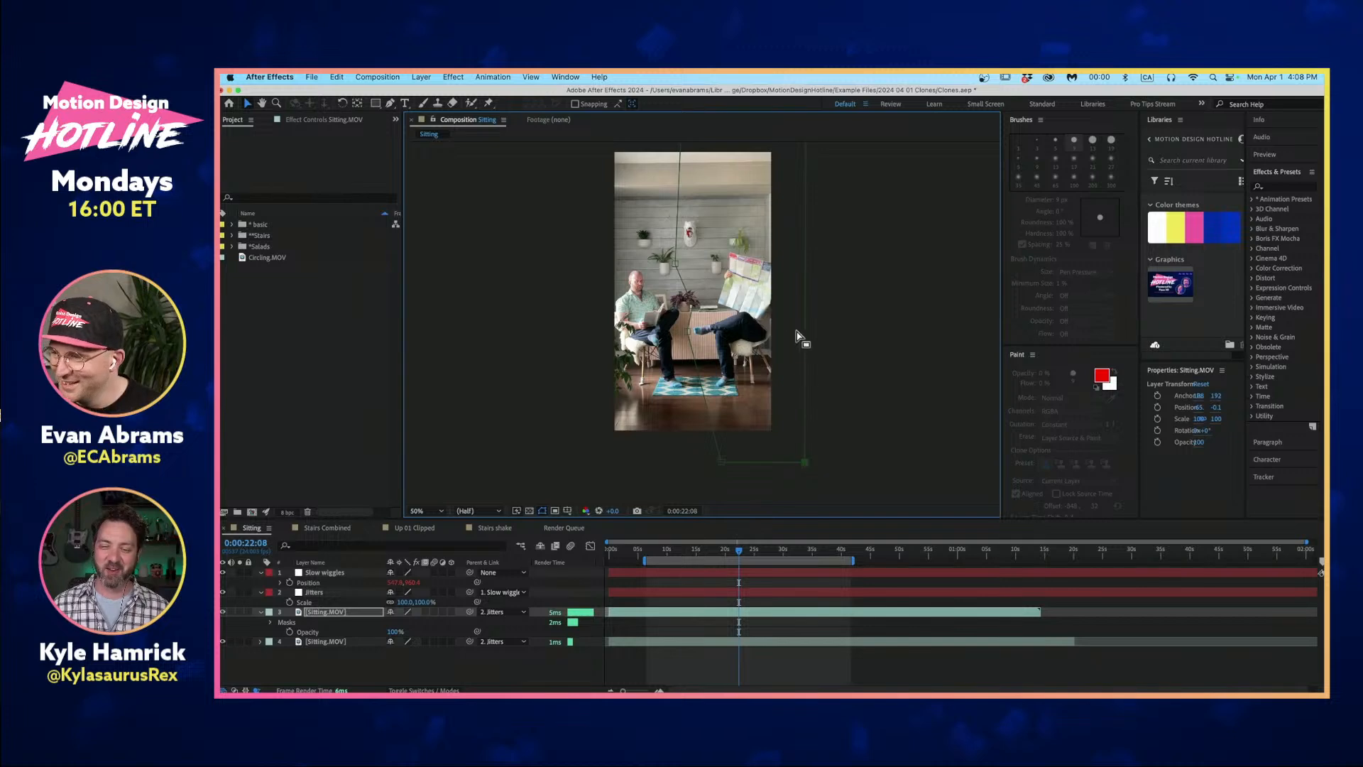
{"action": "scroll", "coordinate": [796, 337], "scroll_direction": "up", "scroll_amount": 3}
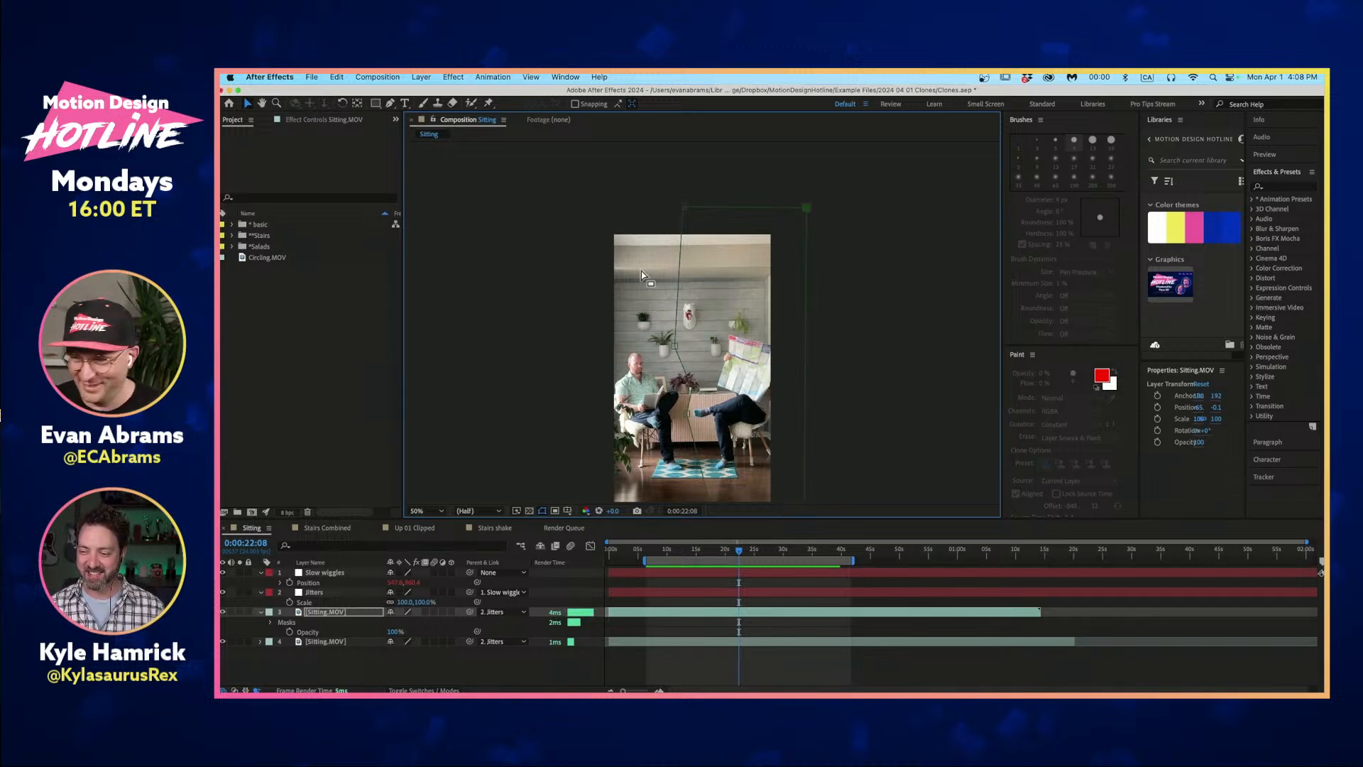
{"action": "scroll", "coordinate": [681, 228], "scroll_direction": "up", "scroll_amount": 2}
{"action": "scroll", "coordinate": [717, 362], "scroll_direction": "down", "scroll_amount": 4}
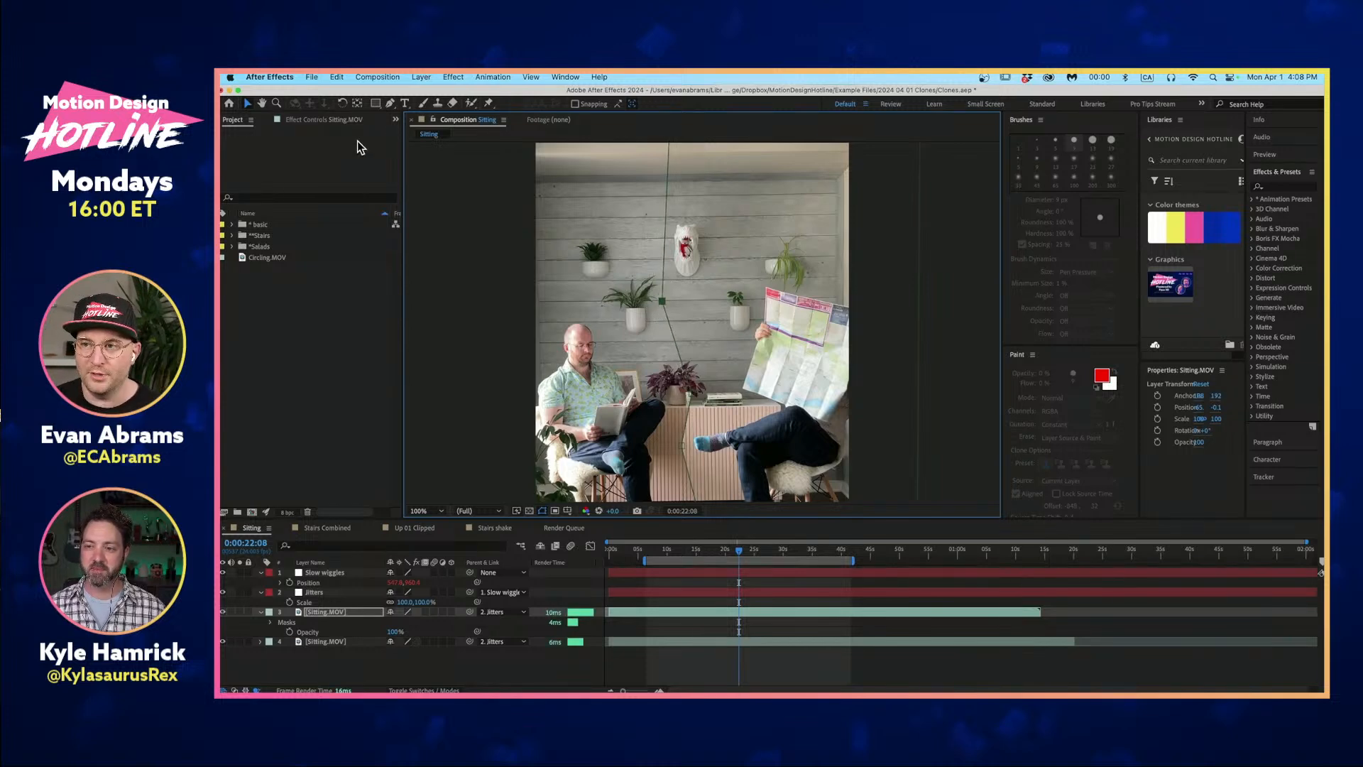
Reveal all of Mask 1's properties, try a uniform Mask Feather of 108 pixels, and return it to 0.
{"action": "left_click", "coordinate": [389, 104]}
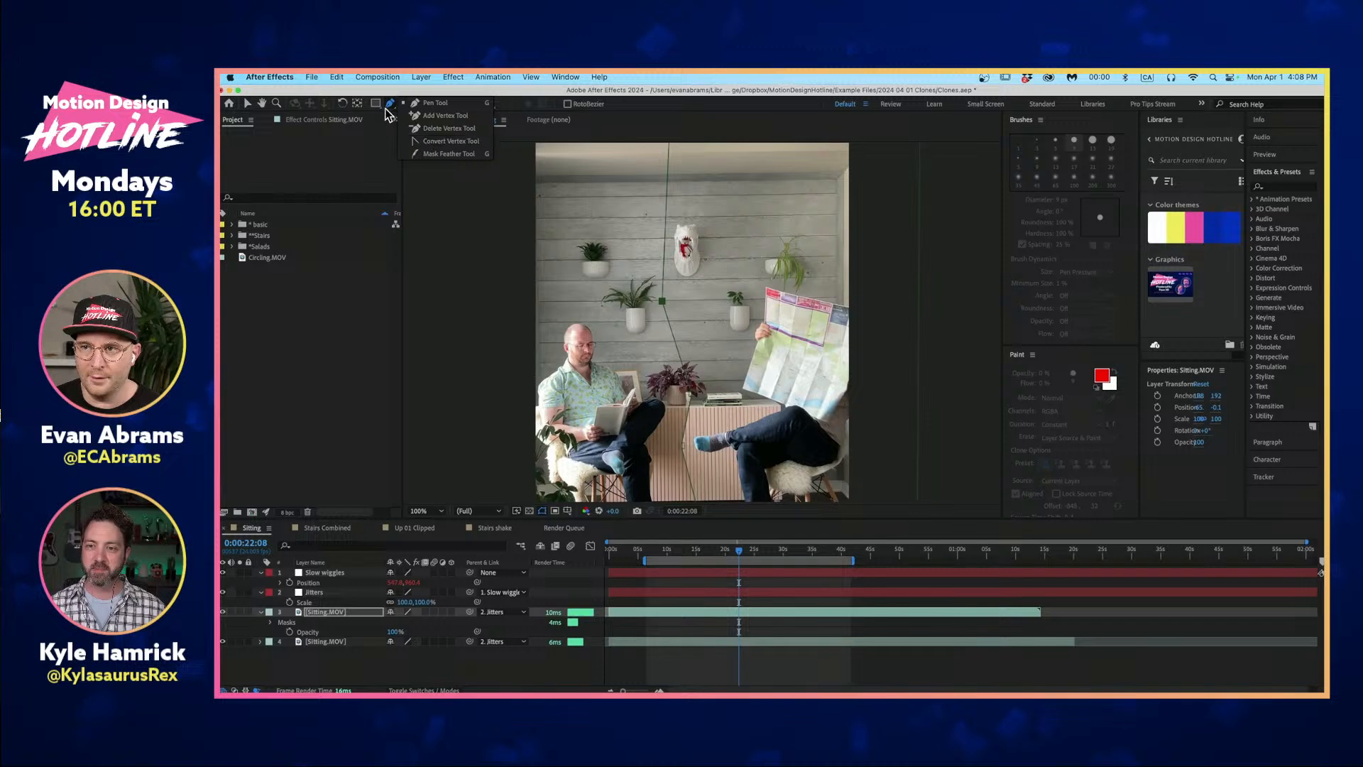
{"action": "left_click", "coordinate": [511, 517]}
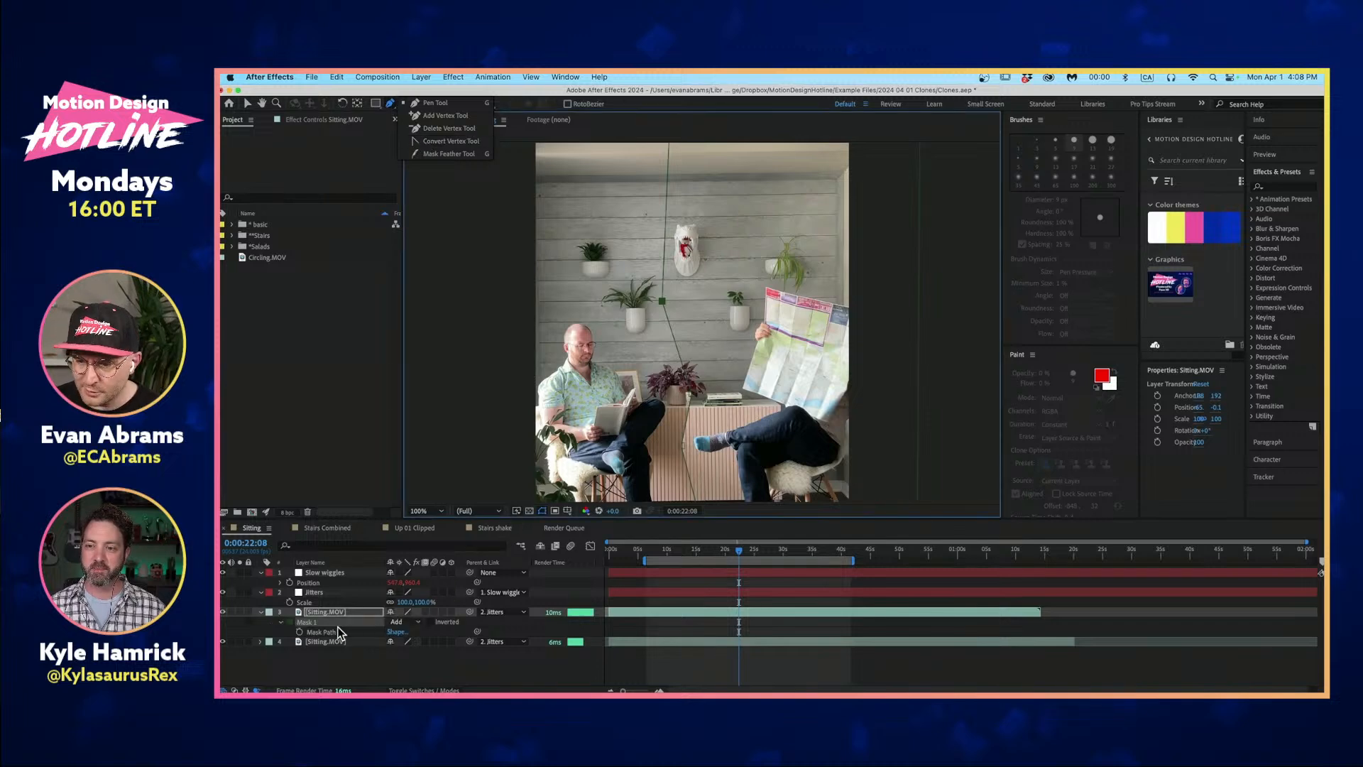
{"action": "key", "text": "u"}
{"action": "key", "text": "m"}
{"action": "key", "text": "m"}
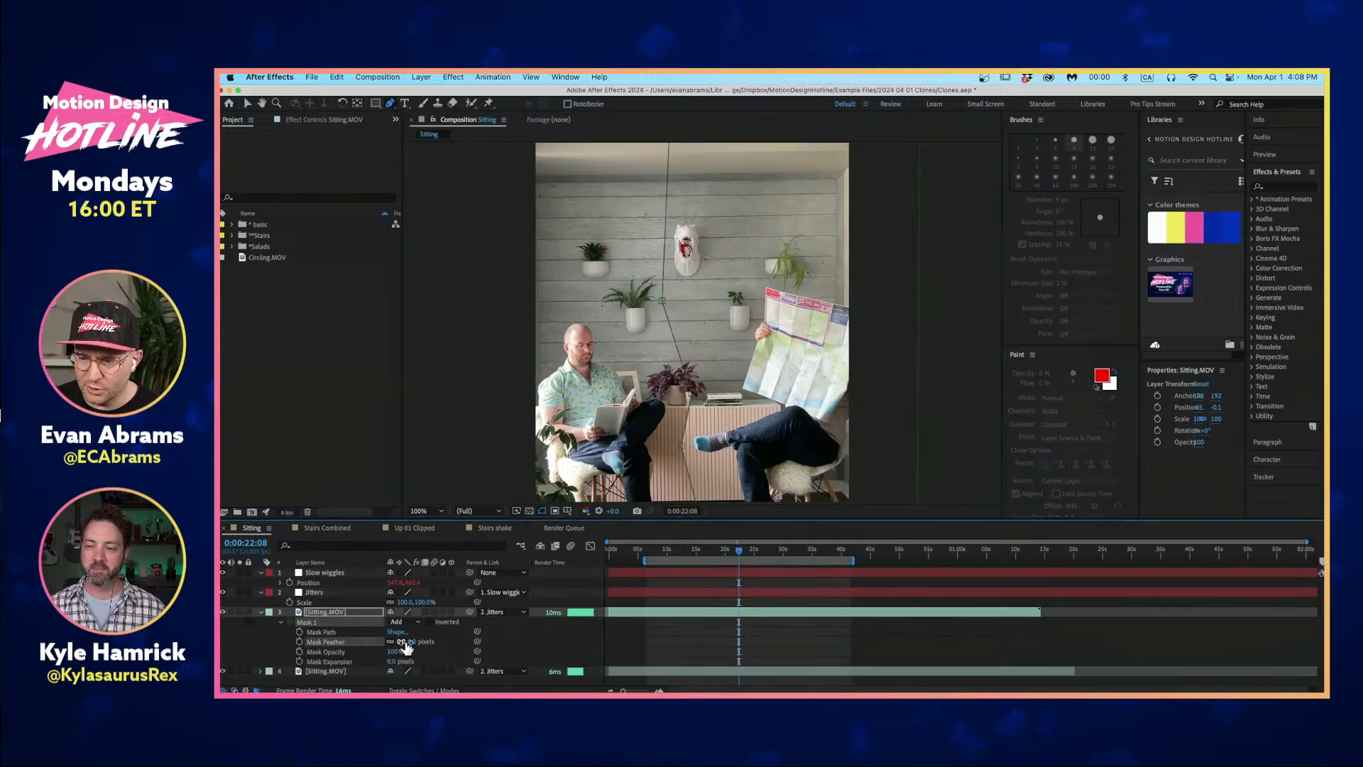
{"action": "left_click_drag", "start_coordinate": [402, 641], "coordinate": [467, 640]}
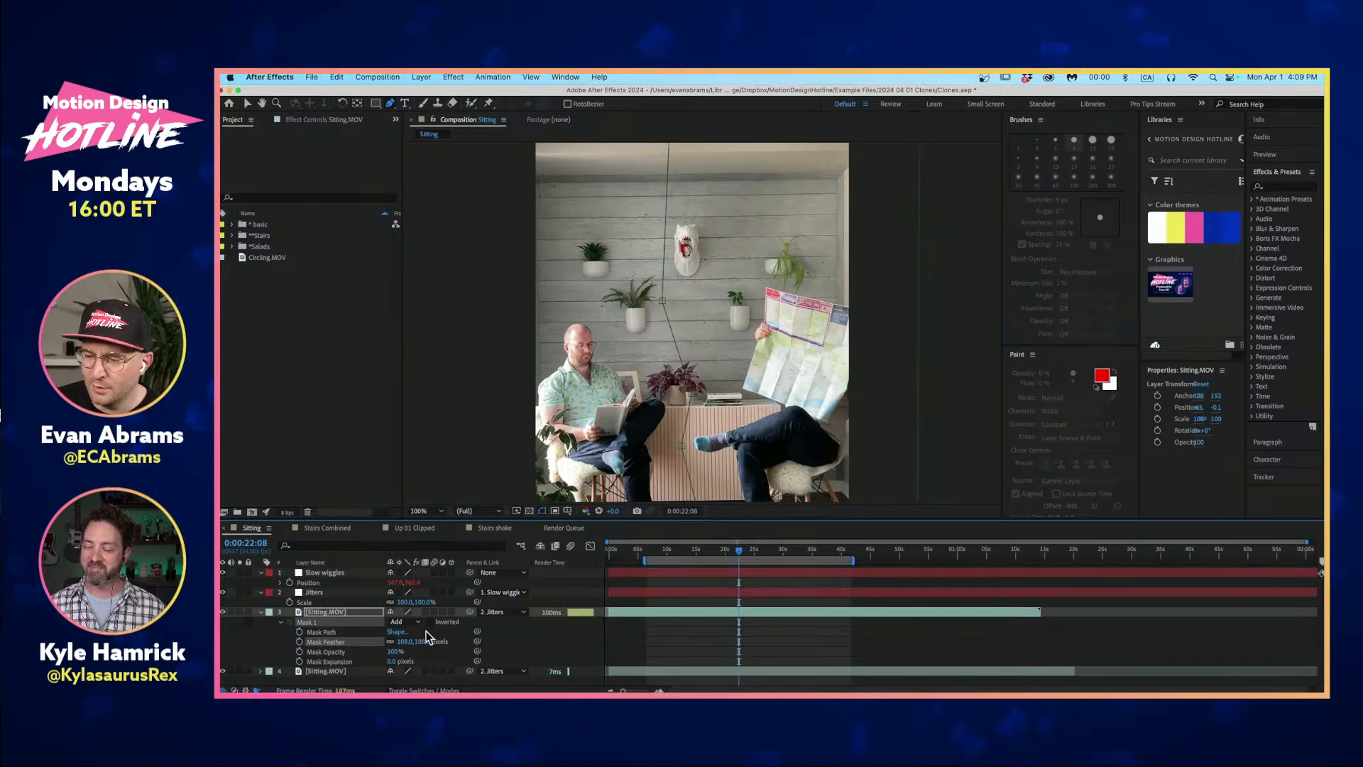
{"action": "left_click_drag", "start_coordinate": [426, 641], "coordinate": [359, 643]}
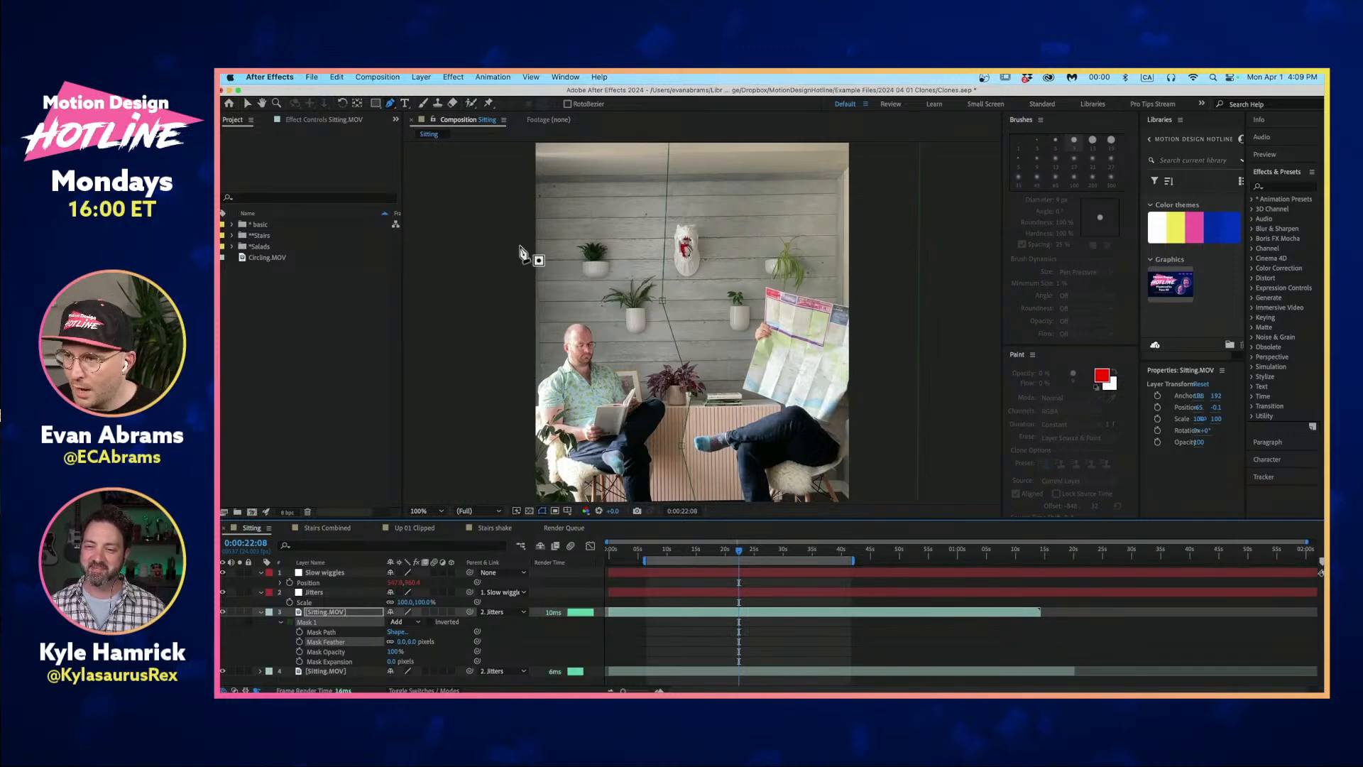
Add variable feather points with the Mask Feather tool beside the cabinet, wide toward the reader's knee and narrow toward the other man's sock.
{"action": "left_click", "coordinate": [391, 105]}
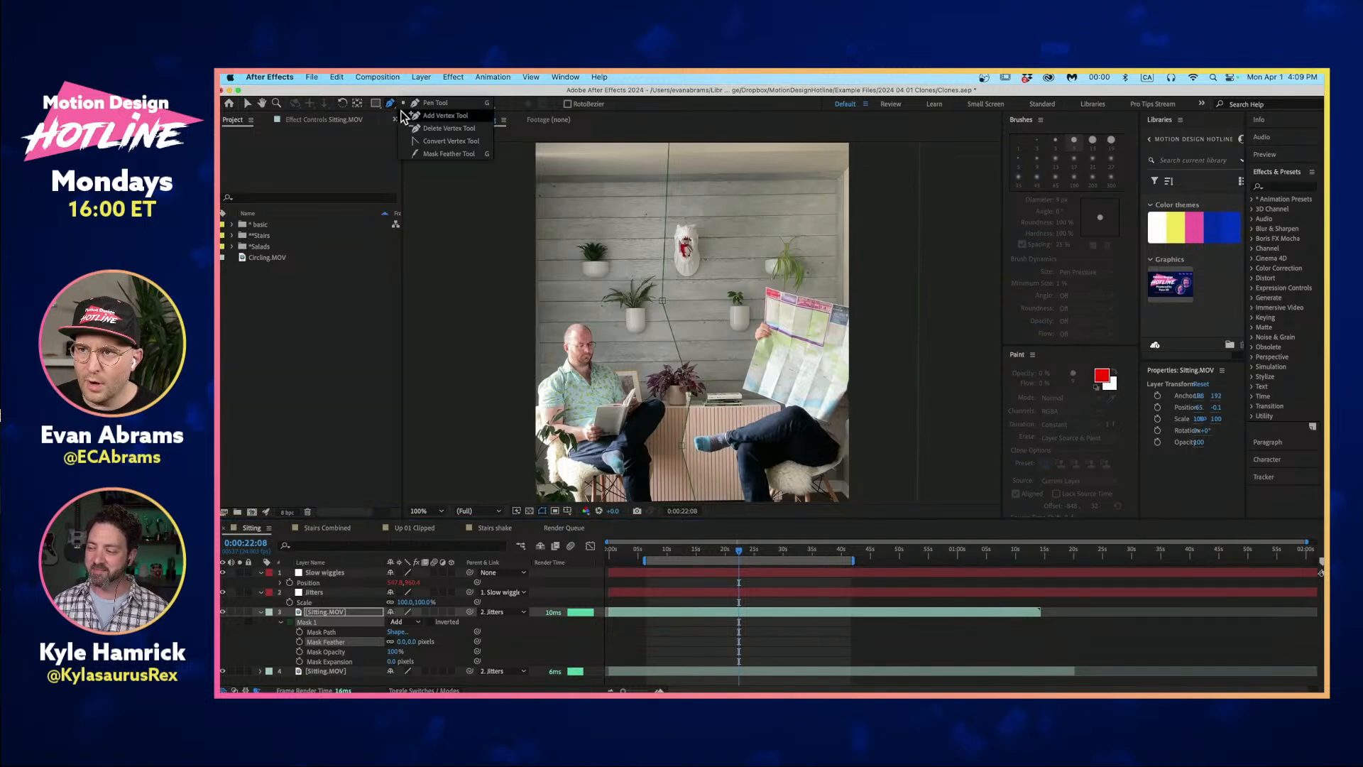
{"action": "left_click", "coordinate": [430, 153]}
{"action": "left_click", "coordinate": [695, 382]}
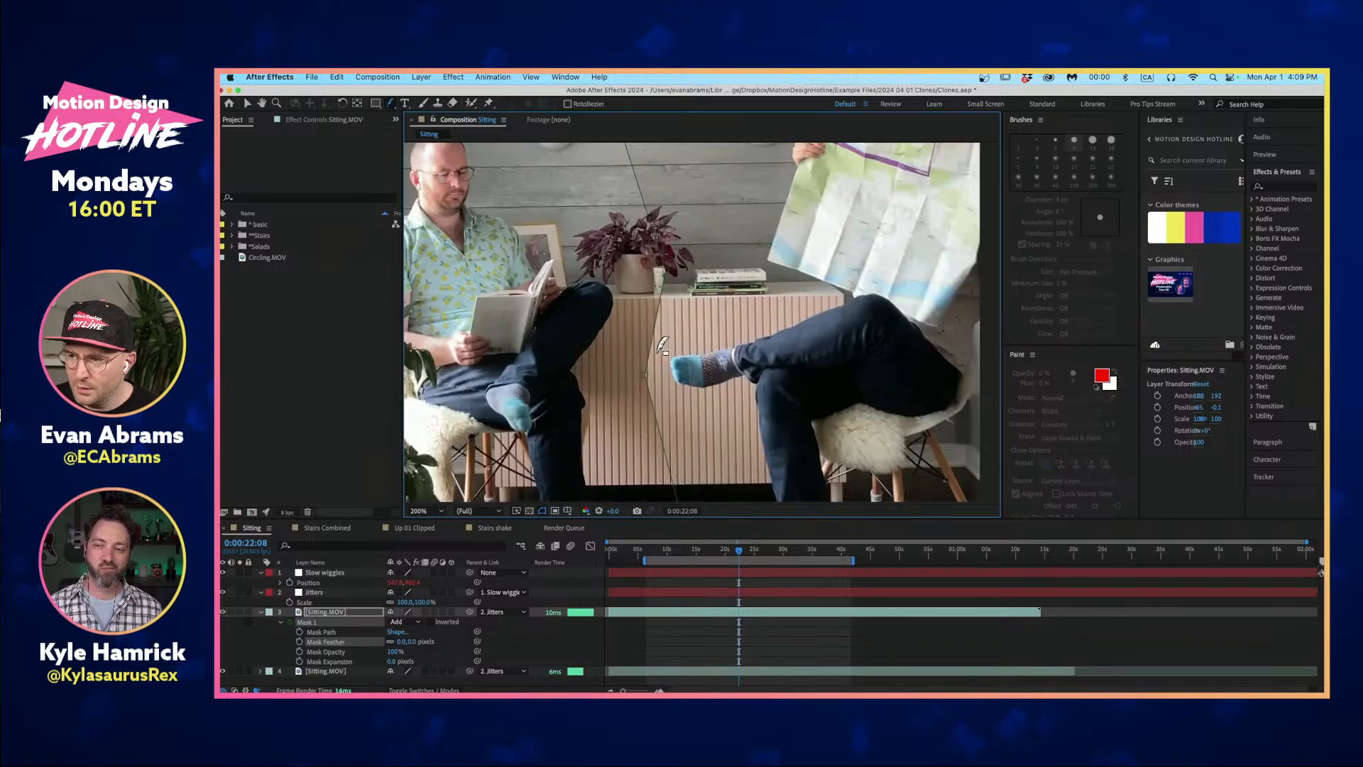
{"action": "left_click_drag", "start_coordinate": [653, 348], "coordinate": [614, 321]}
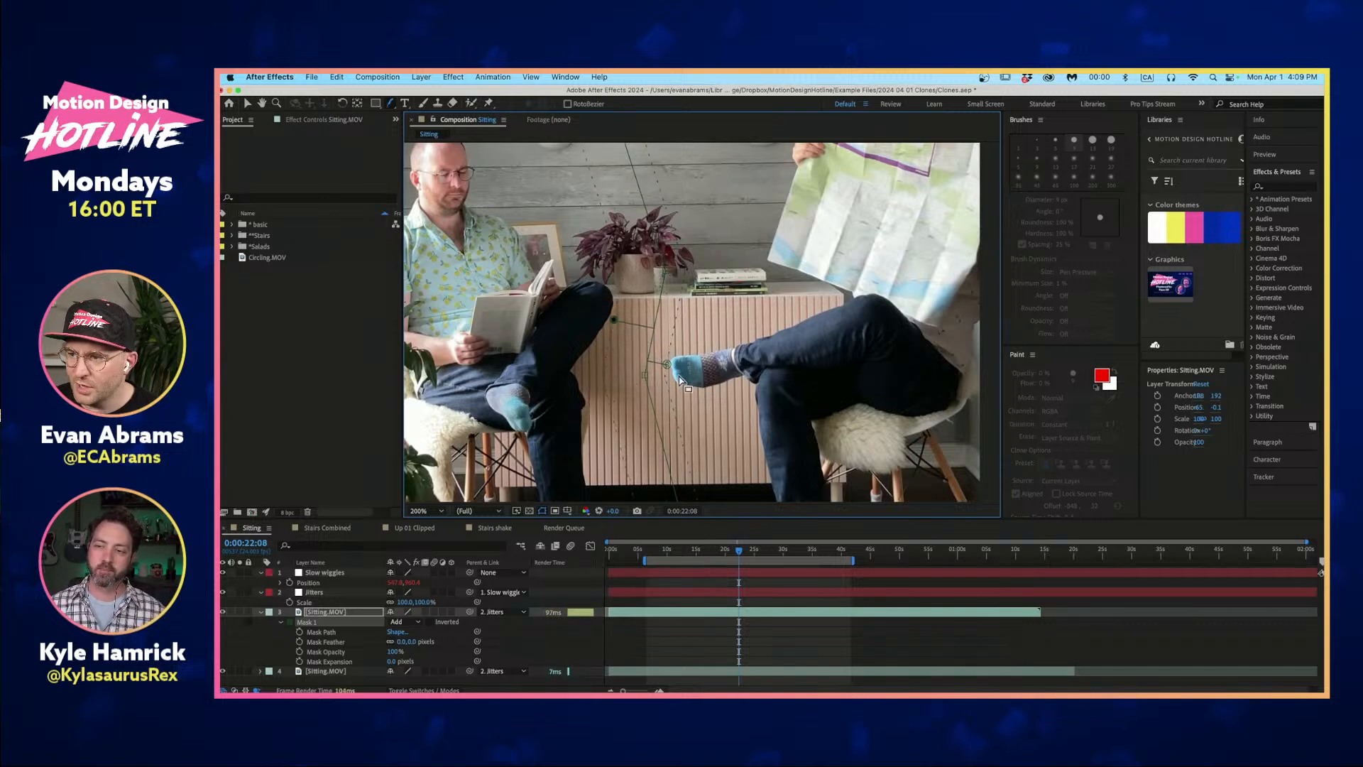
{"action": "scroll", "coordinate": [669, 353], "scroll_direction": "up", "scroll_amount": 2}
{"action": "left_click_drag", "start_coordinate": [656, 349], "coordinate": [659, 353]}
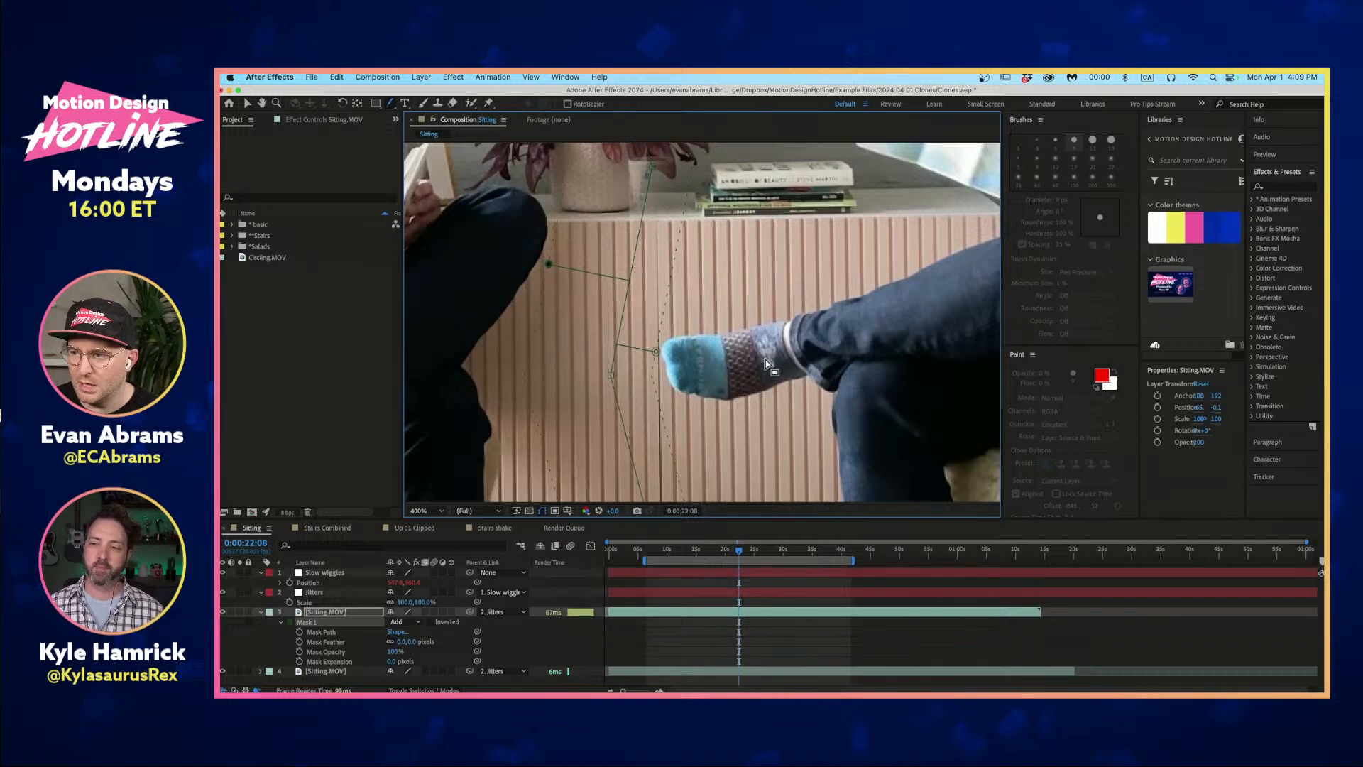
Add wide feather points across the upper wall, one reaching toward the small right-hand plant and one above the left-hand plant, and deselect the layer.
{"action": "scroll", "coordinate": [675, 350], "scroll_direction": "down", "scroll_amount": 4}
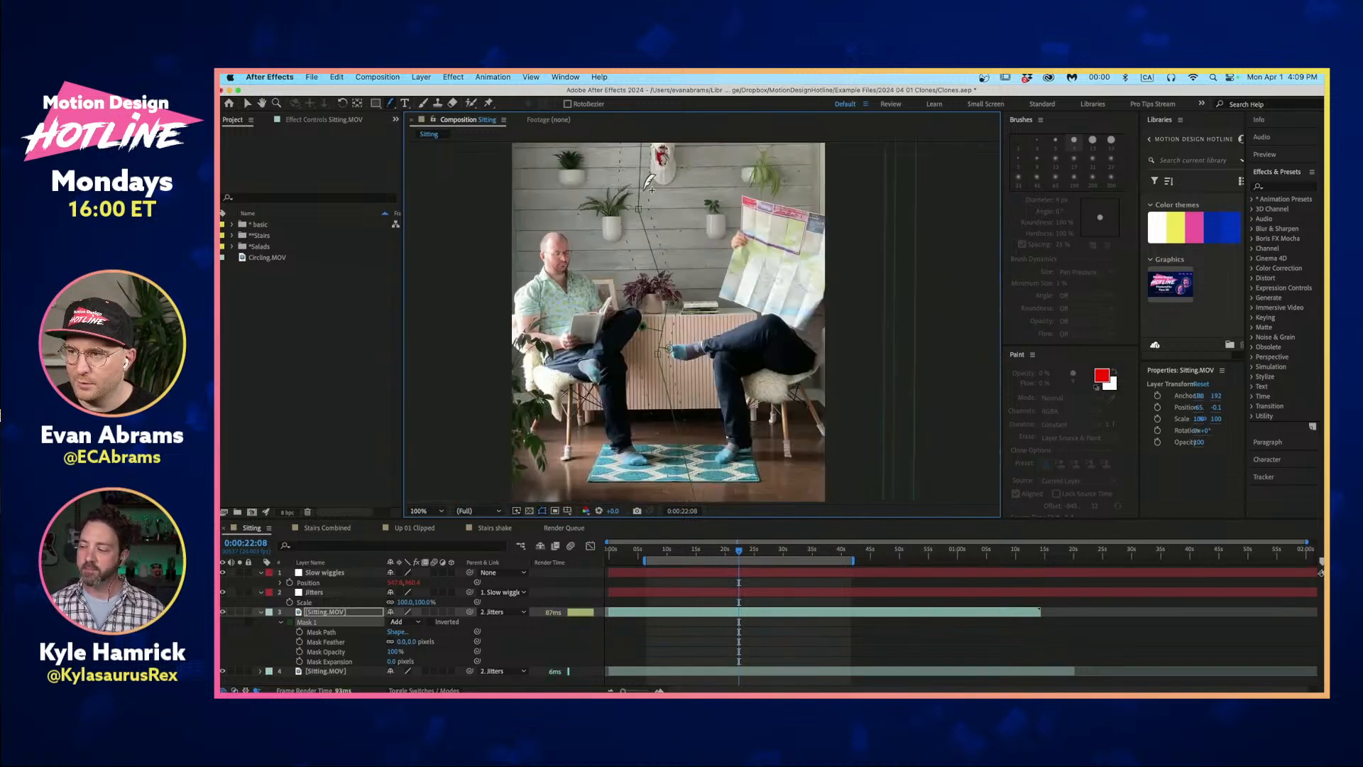
{"action": "mouse_move", "coordinate": [664, 230]}
{"action": "left_mouse_down"}
{"action": "mouse_move", "coordinate": [701, 381]}
{"action": "mouse_move", "coordinate": [685, 225]}
{"action": "left_mouse_up"}
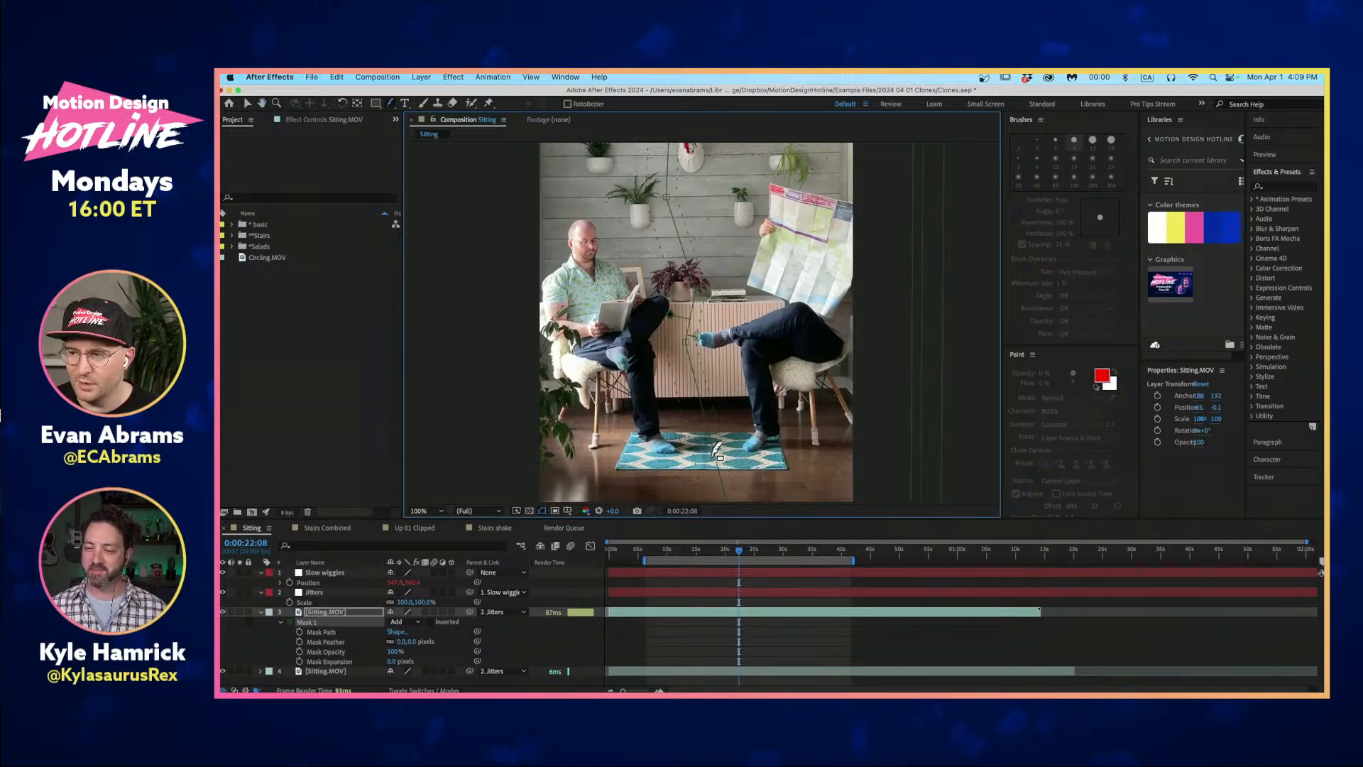
{"action": "left_click_drag", "start_coordinate": [714, 440], "coordinate": [706, 355]}
{"action": "left_click_drag", "start_coordinate": [688, 124], "coordinate": [702, 327]}
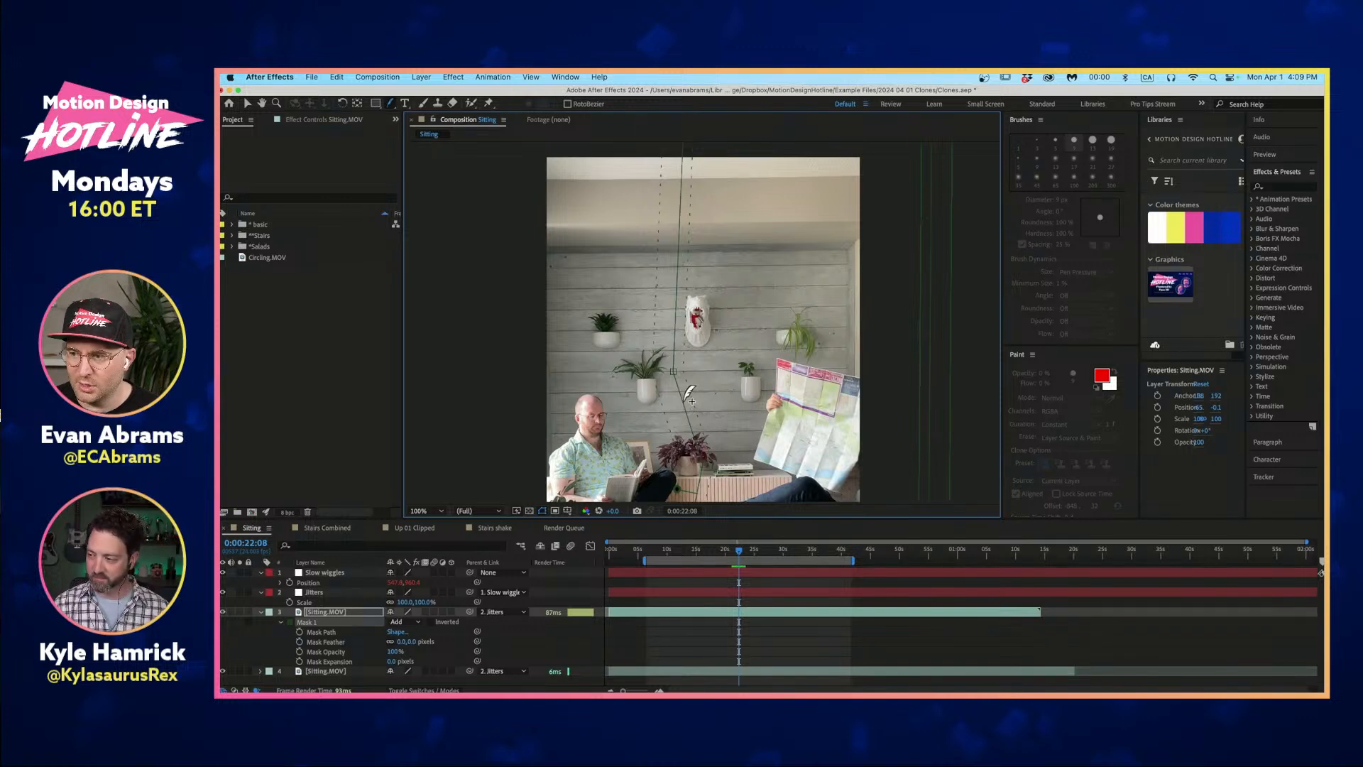
{"action": "left_click", "coordinate": [692, 400]}
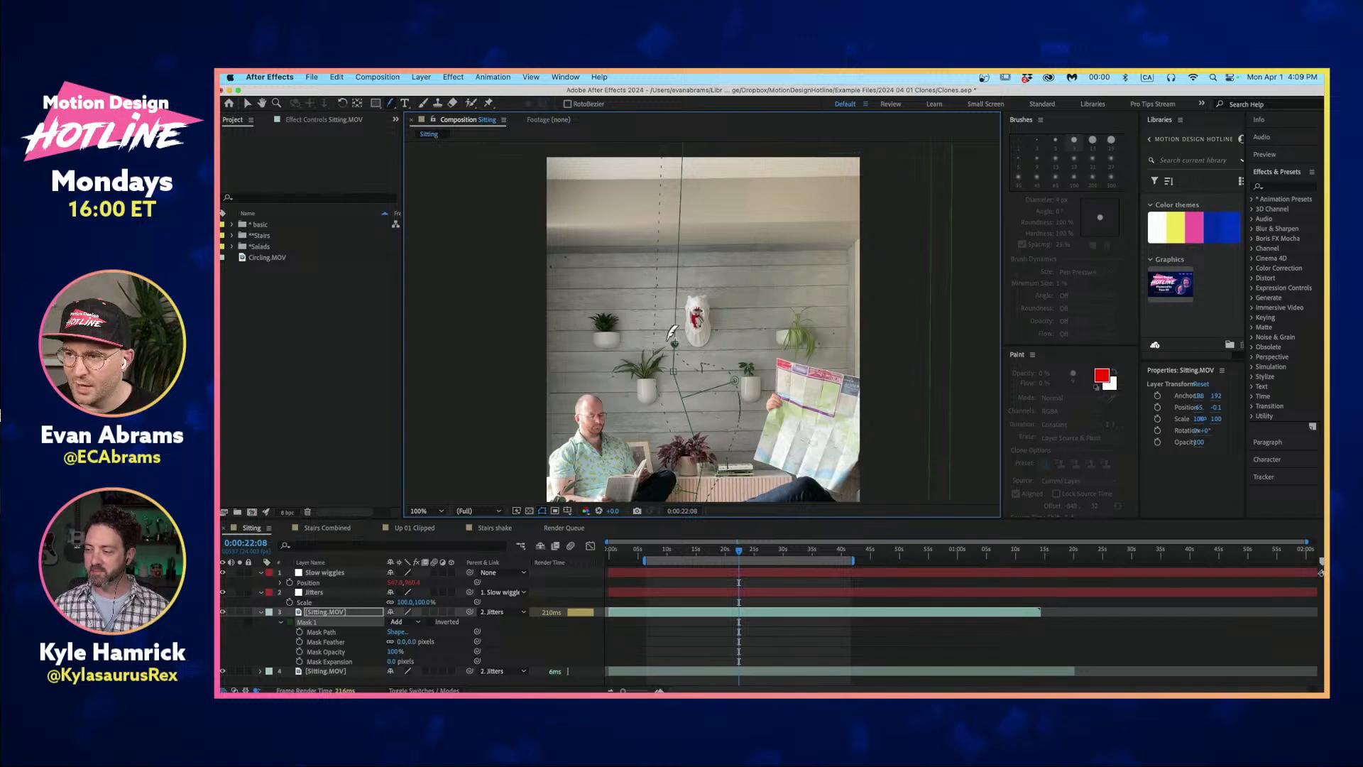
{"action": "left_click", "coordinate": [603, 288]}
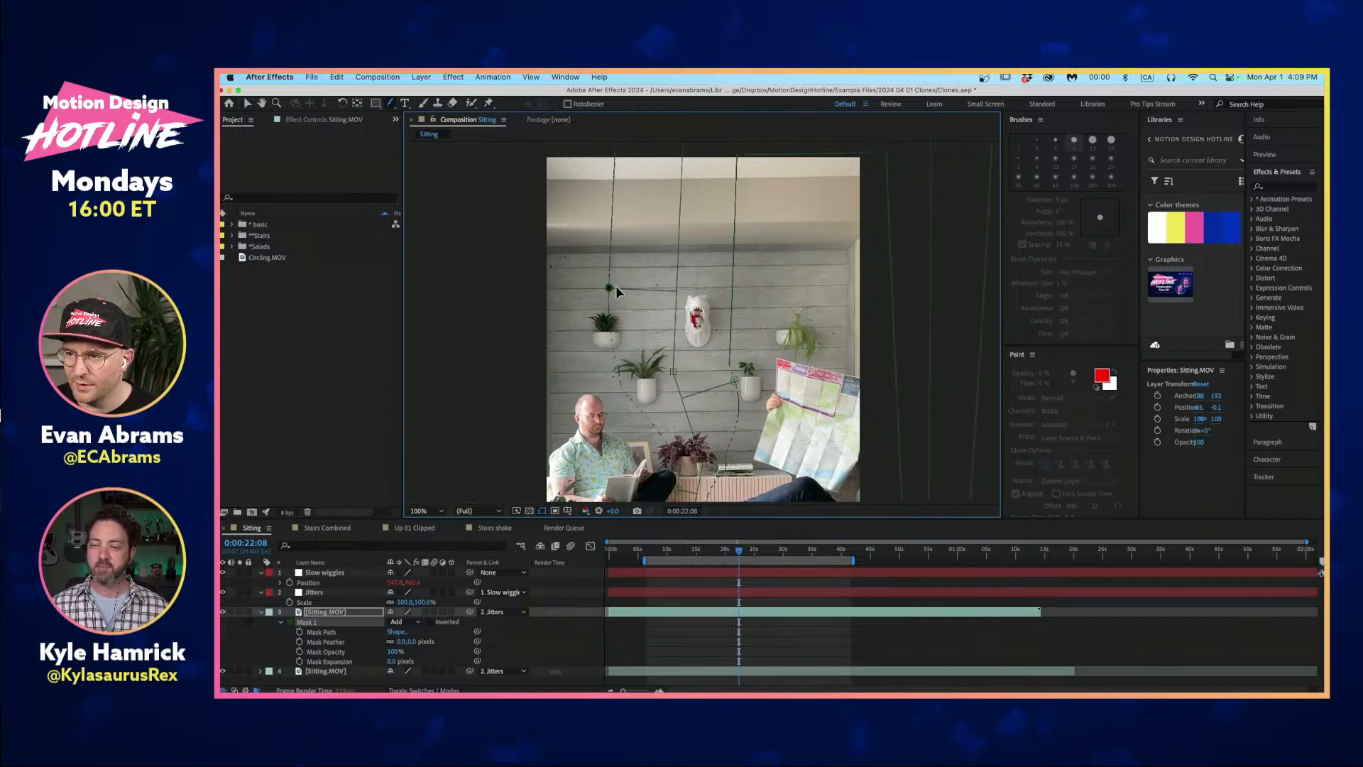
{"action": "scroll", "coordinate": [645, 300], "scroll_direction": "down", "scroll_amount": 2}
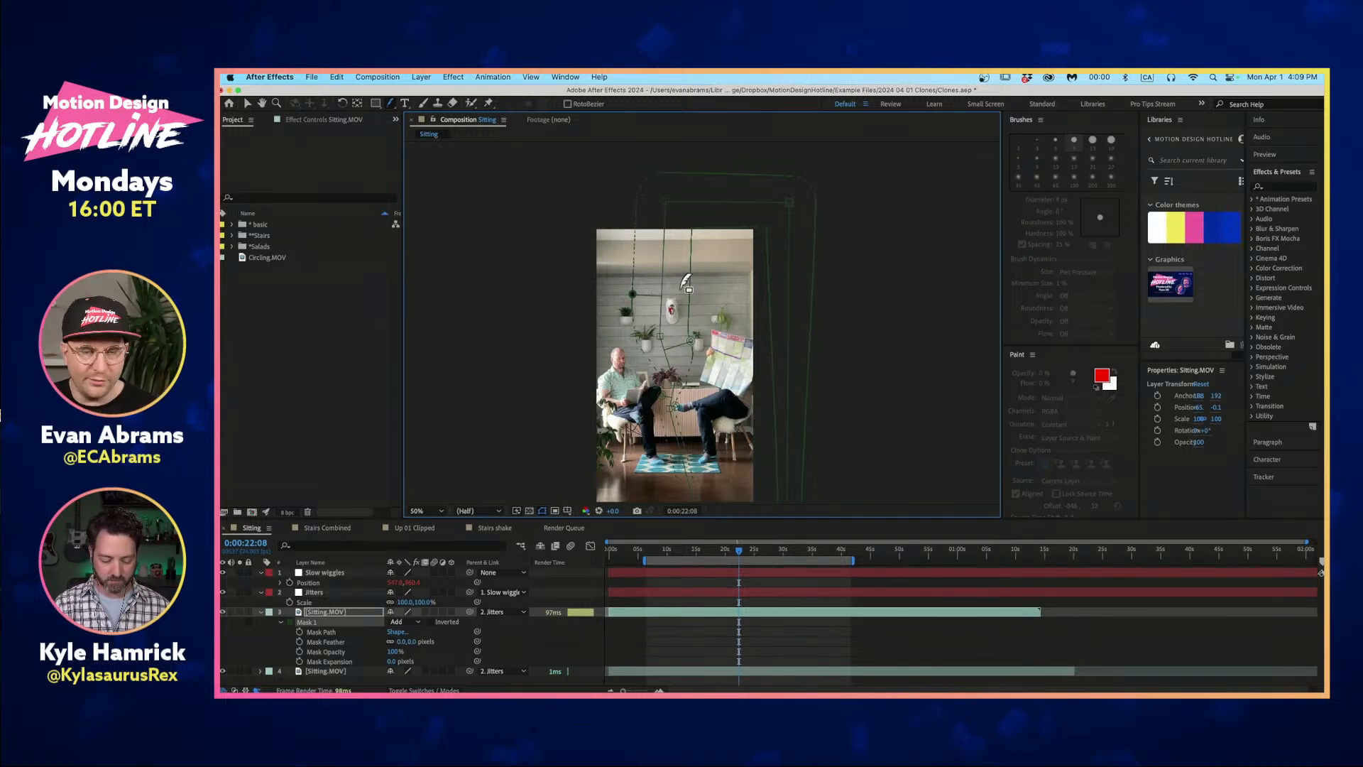
{"action": "left_click", "coordinate": [692, 623]}
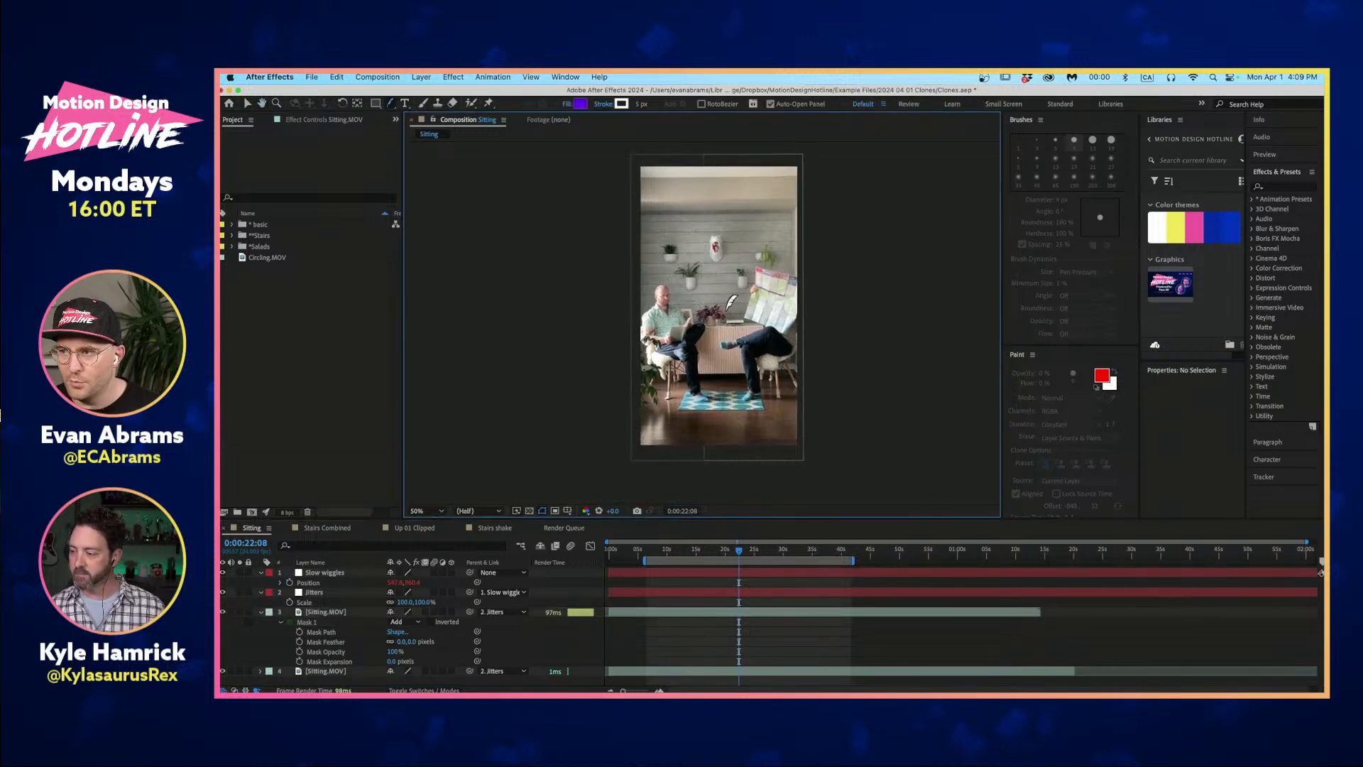
Compare the shot with the upper Sitting.MOV layer hidden and shown, and examine the blend around the shirt, cabinet, feet and wall-mounted dinosaur head.
{"action": "left_click", "coordinate": [223, 611]}
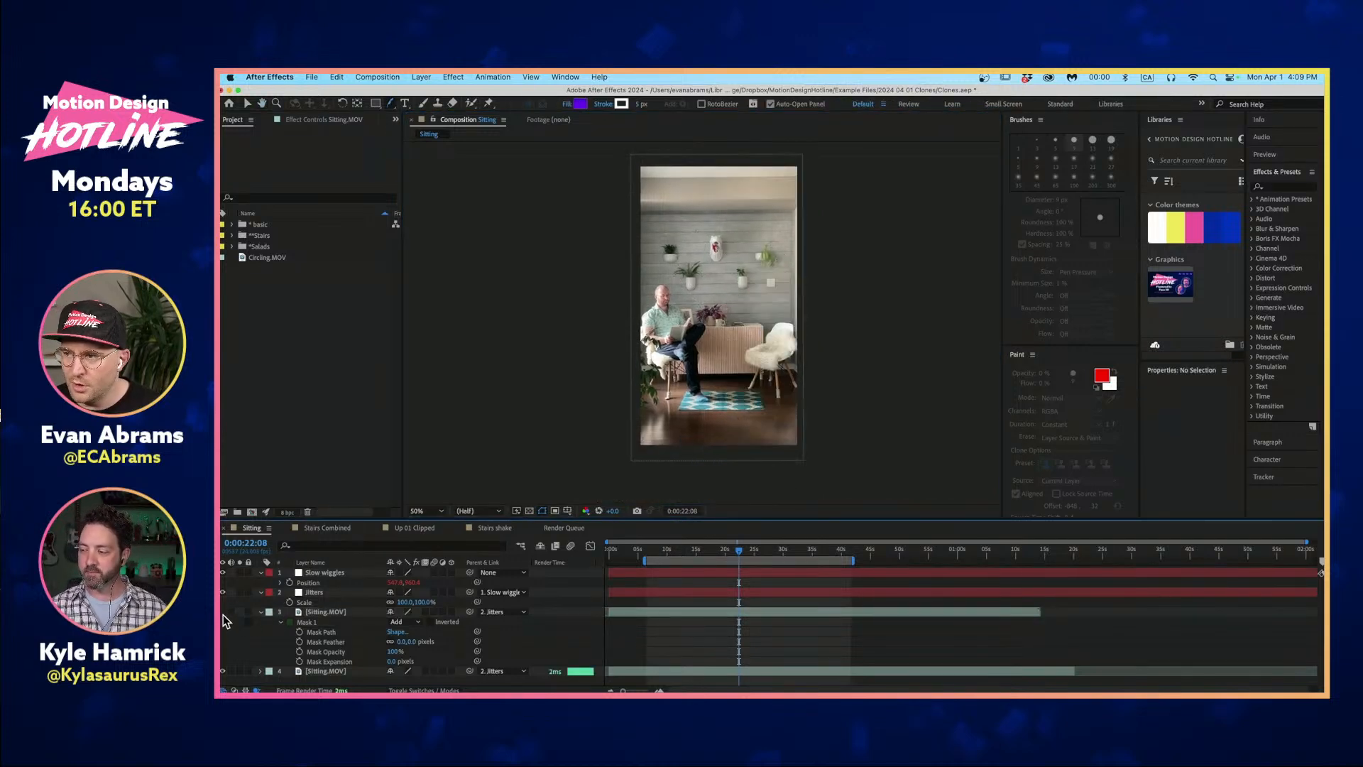
{"action": "left_click", "coordinate": [223, 611]}
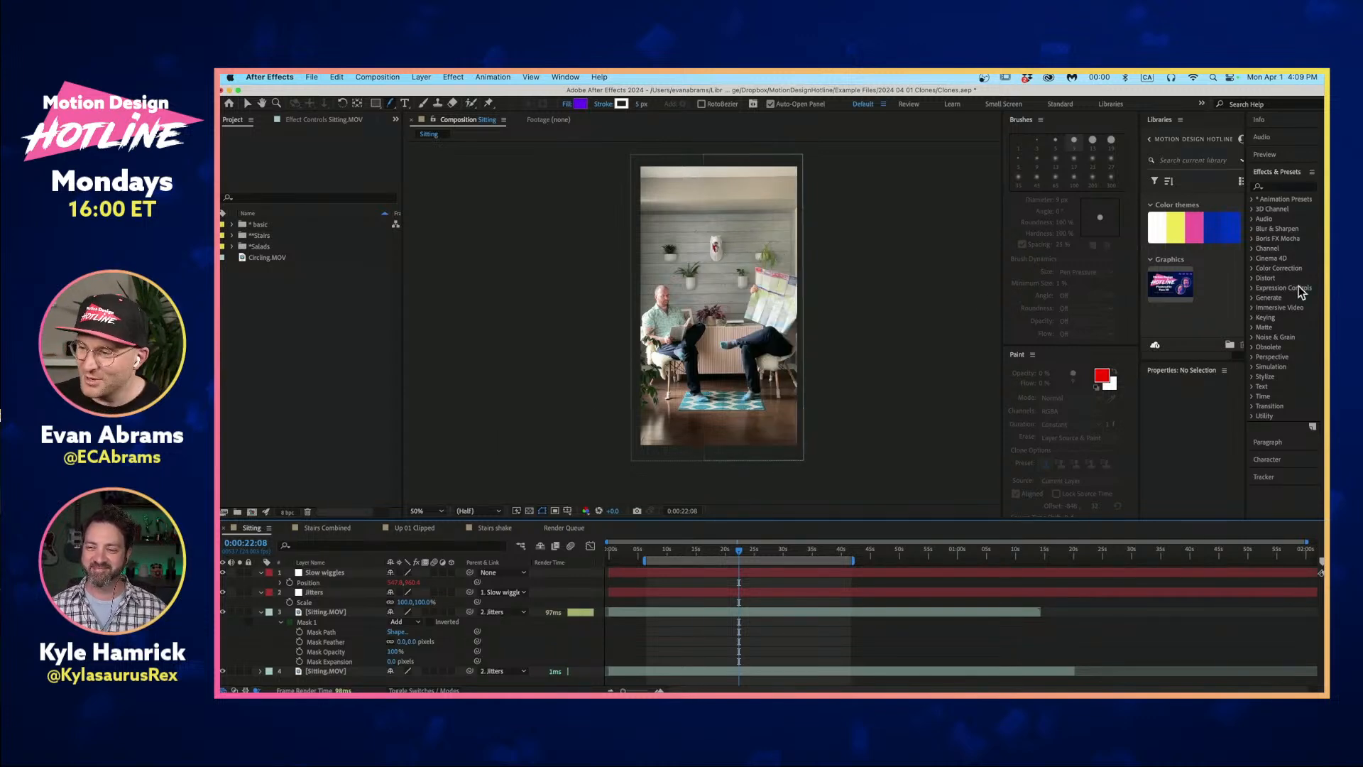
{"action": "scroll", "coordinate": [749, 355], "scroll_direction": "up", "scroll_amount": 6}
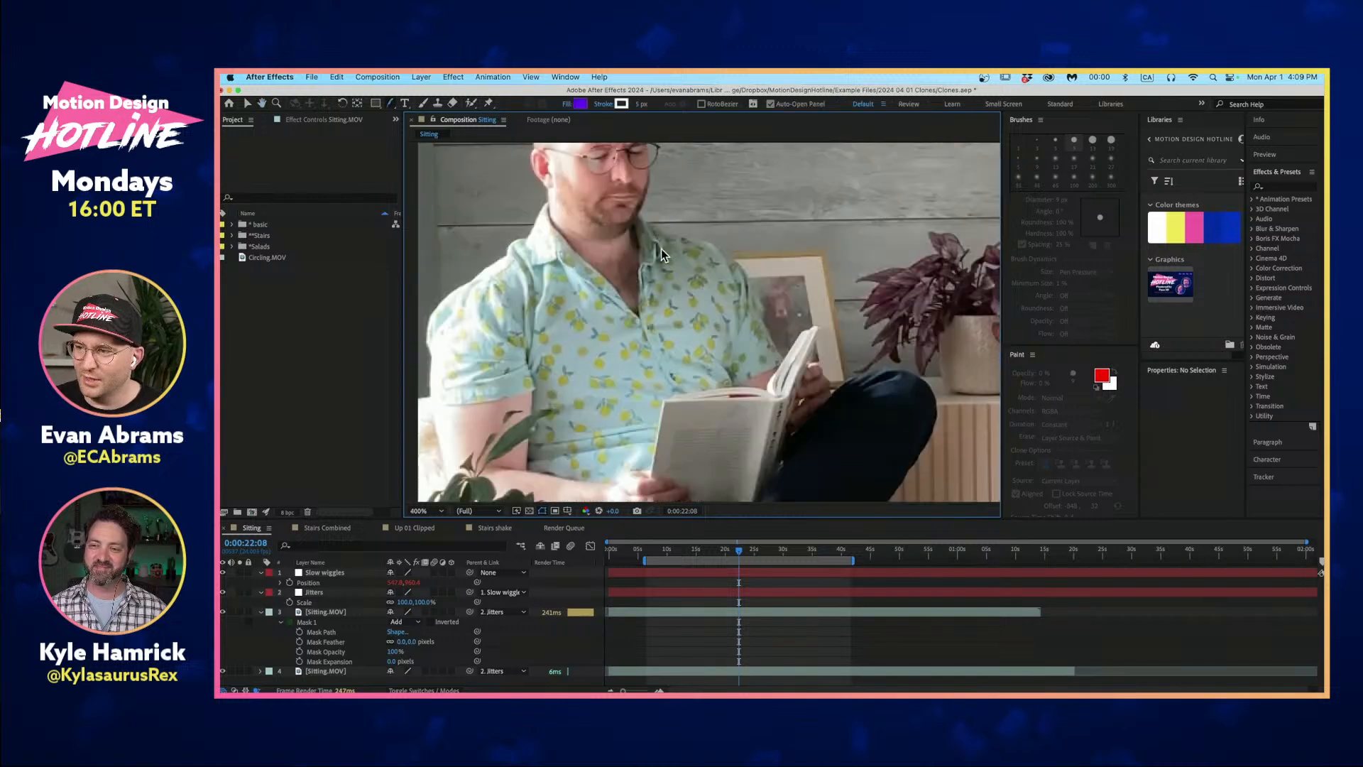
{"action": "scroll", "coordinate": [628, 218], "scroll_direction": "down", "scroll_amount": 4}
{"action": "scroll", "coordinate": [603, 252], "scroll_direction": "up", "scroll_amount": 3}
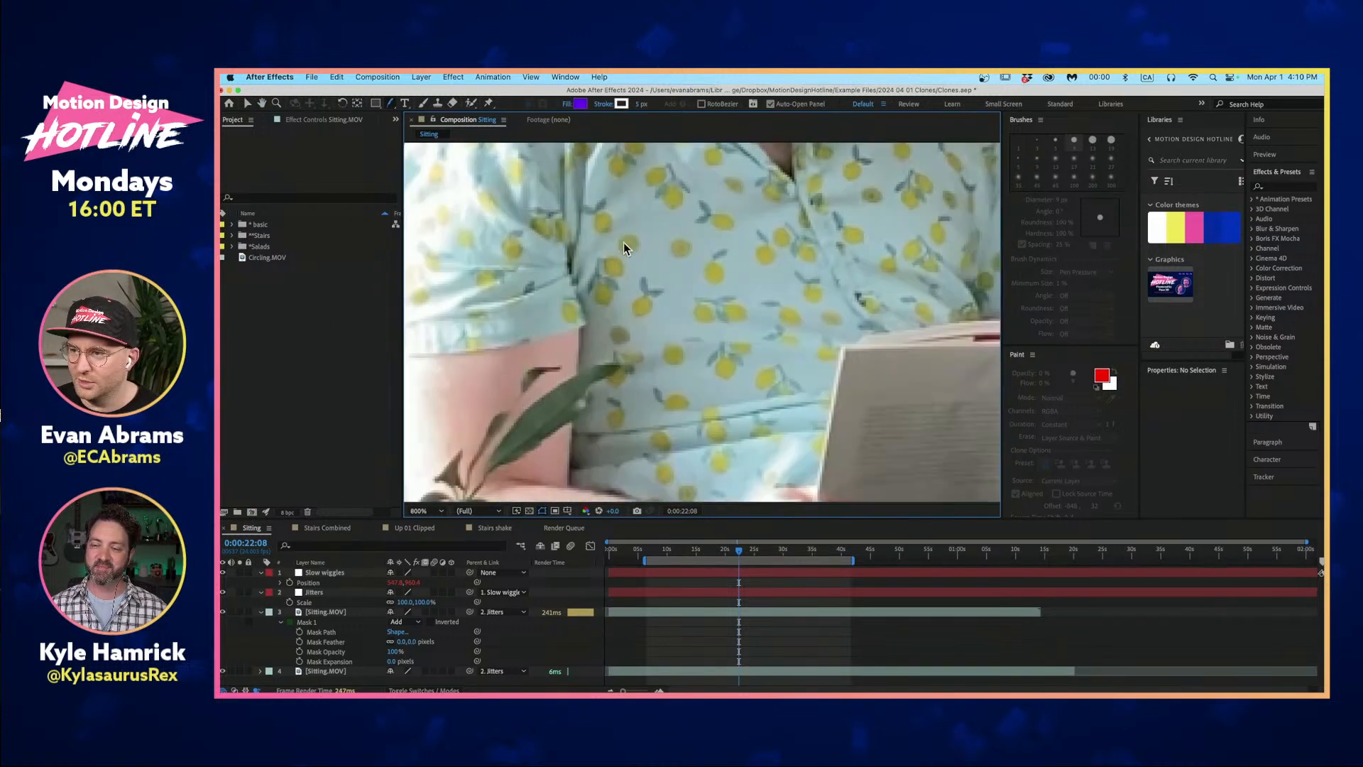
{"action": "scroll", "coordinate": [630, 239], "scroll_direction": "down", "scroll_amount": 2}
{"action": "left_click_drag", "start_coordinate": [827, 229], "coordinate": [584, 250]}
{"action": "key", "text": "g"}
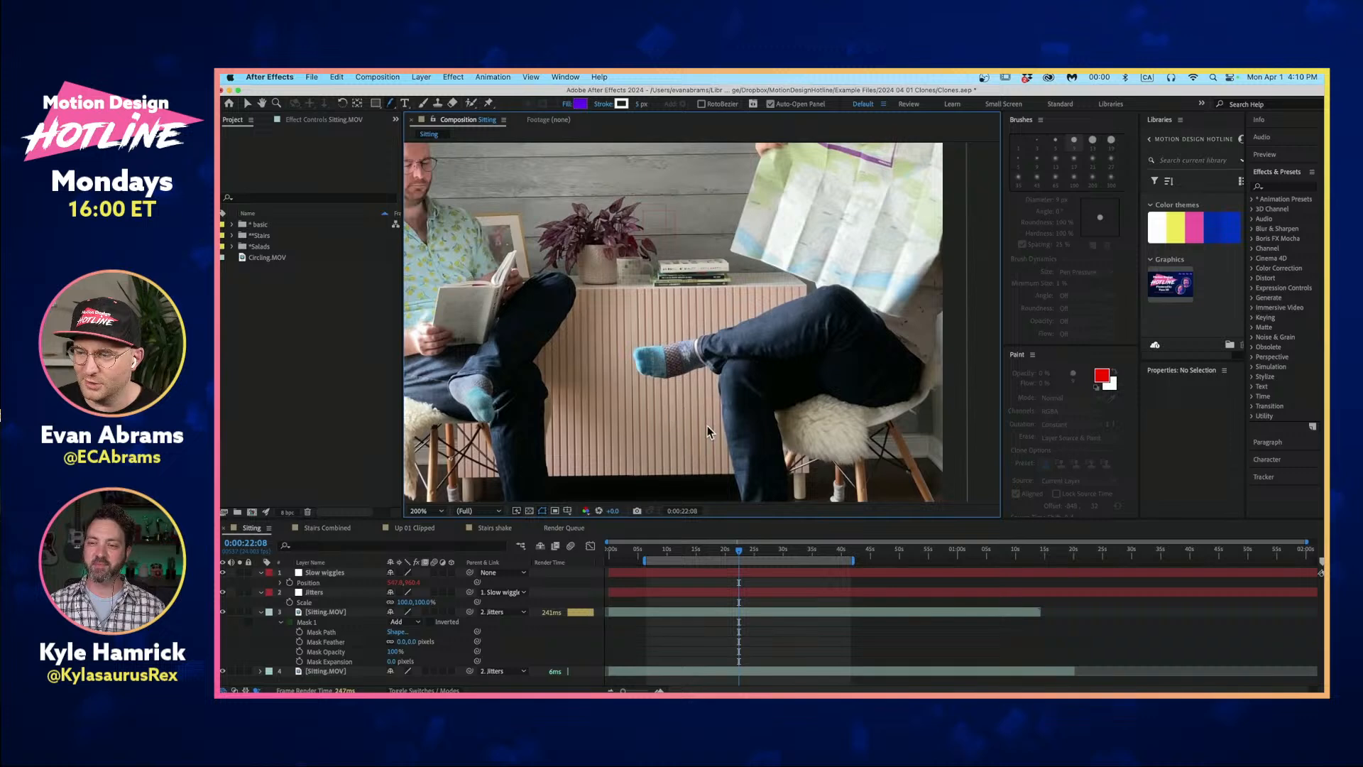
{"action": "scroll", "coordinate": [694, 389], "scroll_direction": "up", "scroll_amount": 1}
{"action": "scroll", "coordinate": [695, 389], "scroll_direction": "down", "scroll_amount": 4}
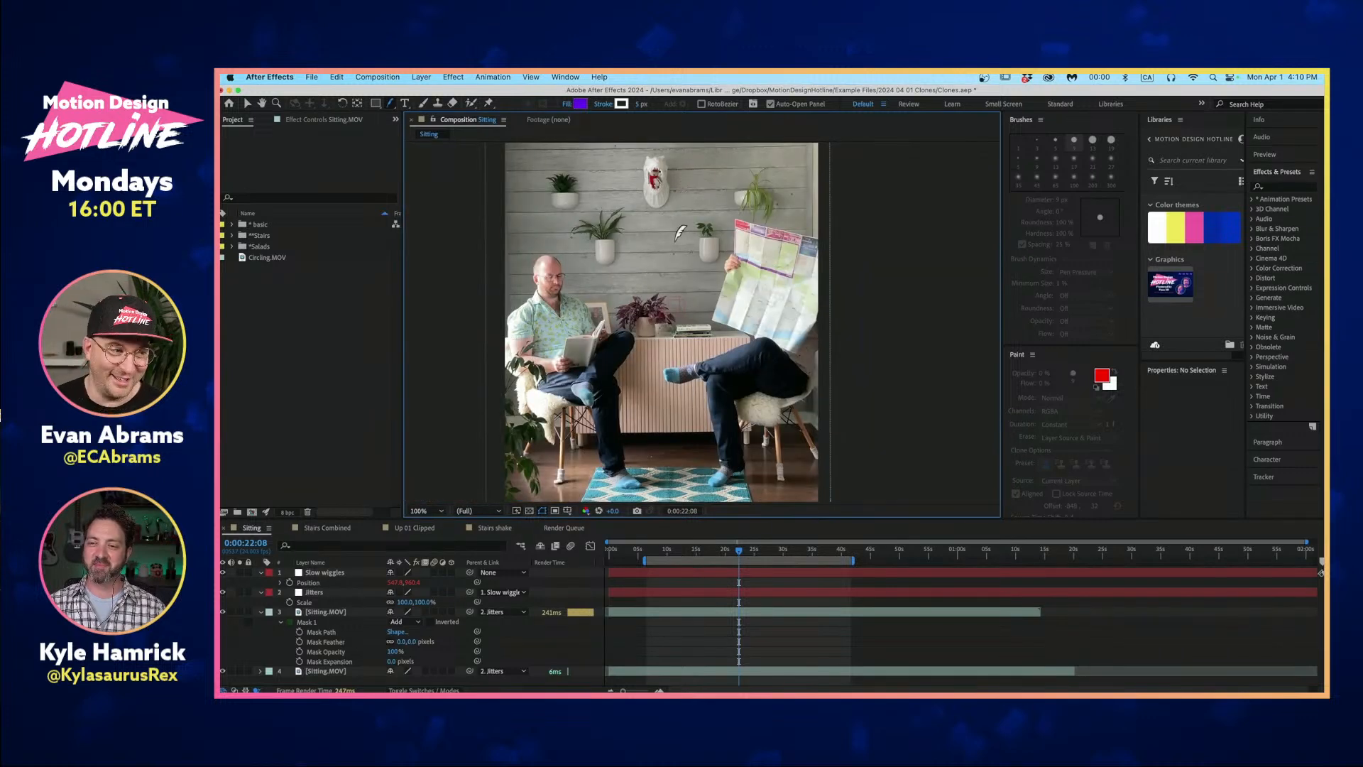
{"action": "scroll", "coordinate": [681, 327], "scroll_direction": "left", "scroll_amount": 3}
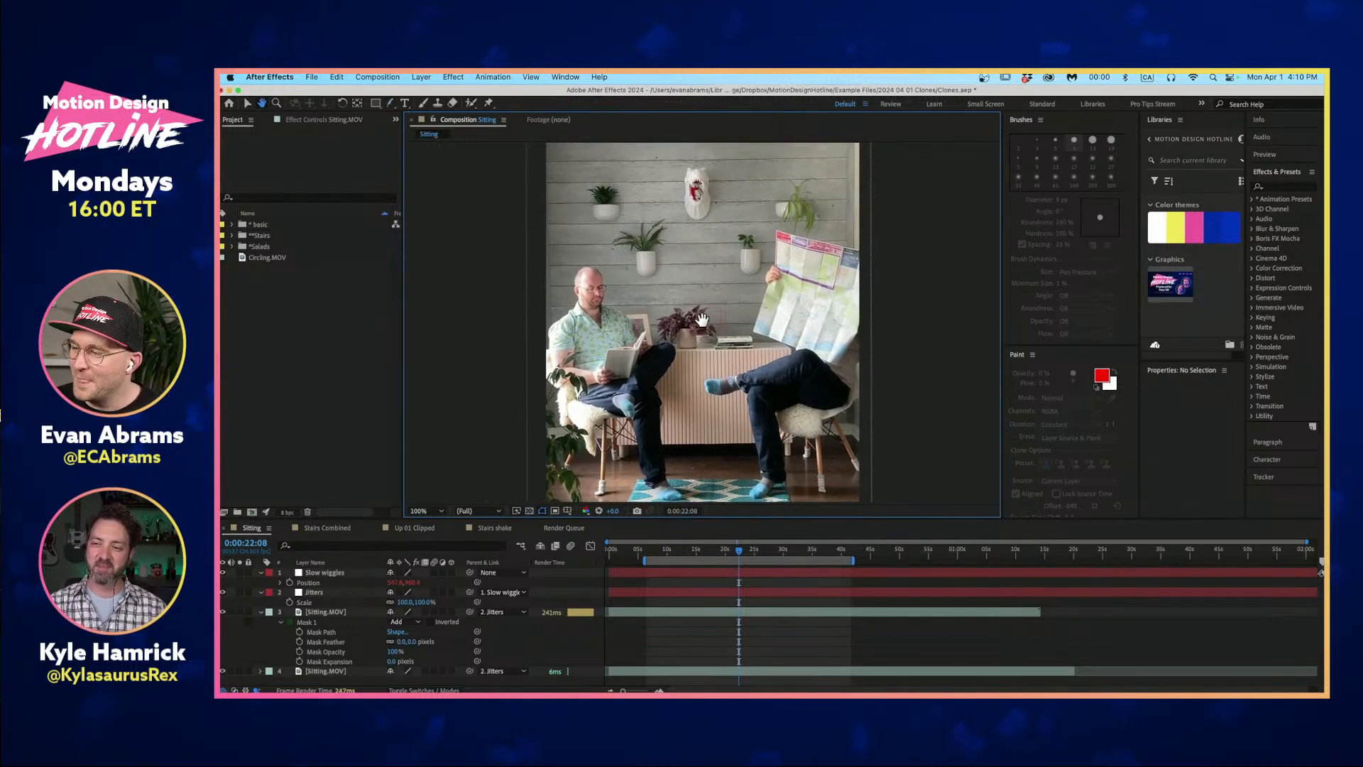
{"action": "scroll", "coordinate": [686, 173], "scroll_direction": "up", "scroll_amount": 4}
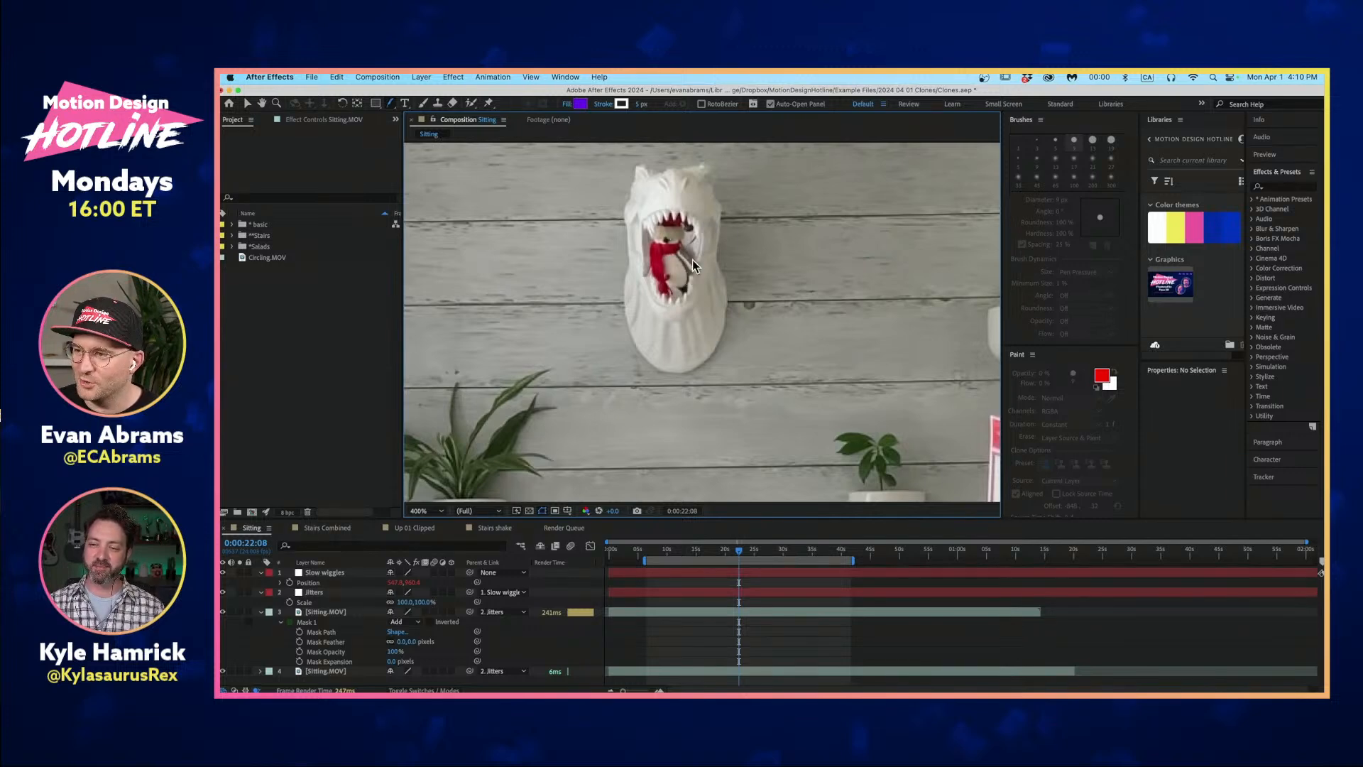
Try keyframing Mask 1's Mask Path on the upper Sitting.MOV at 0:00:22:08 and nudging the feather point beside the small right-hand plant, and undo it.
{"action": "scroll", "coordinate": [692, 265], "scroll_direction": "down", "scroll_amount": 4}
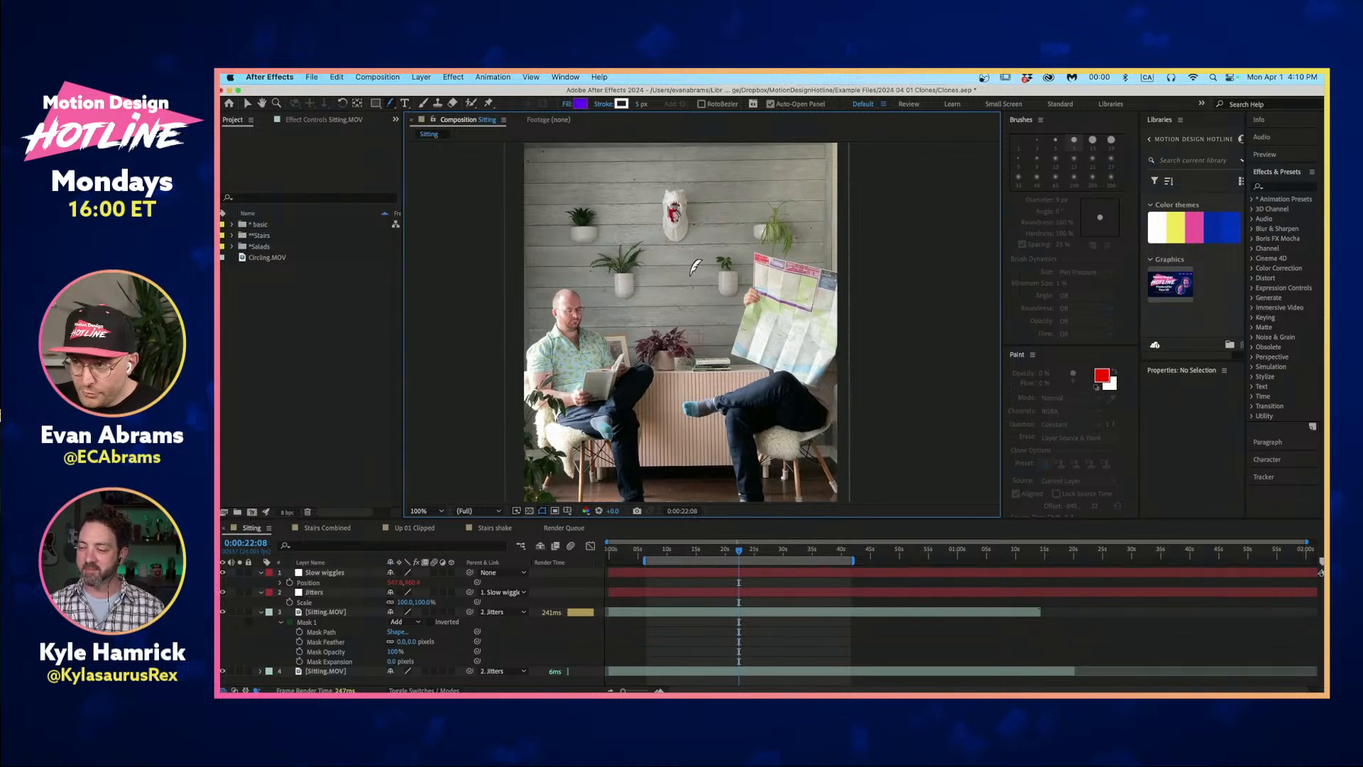
{"action": "left_click", "coordinate": [714, 614]}
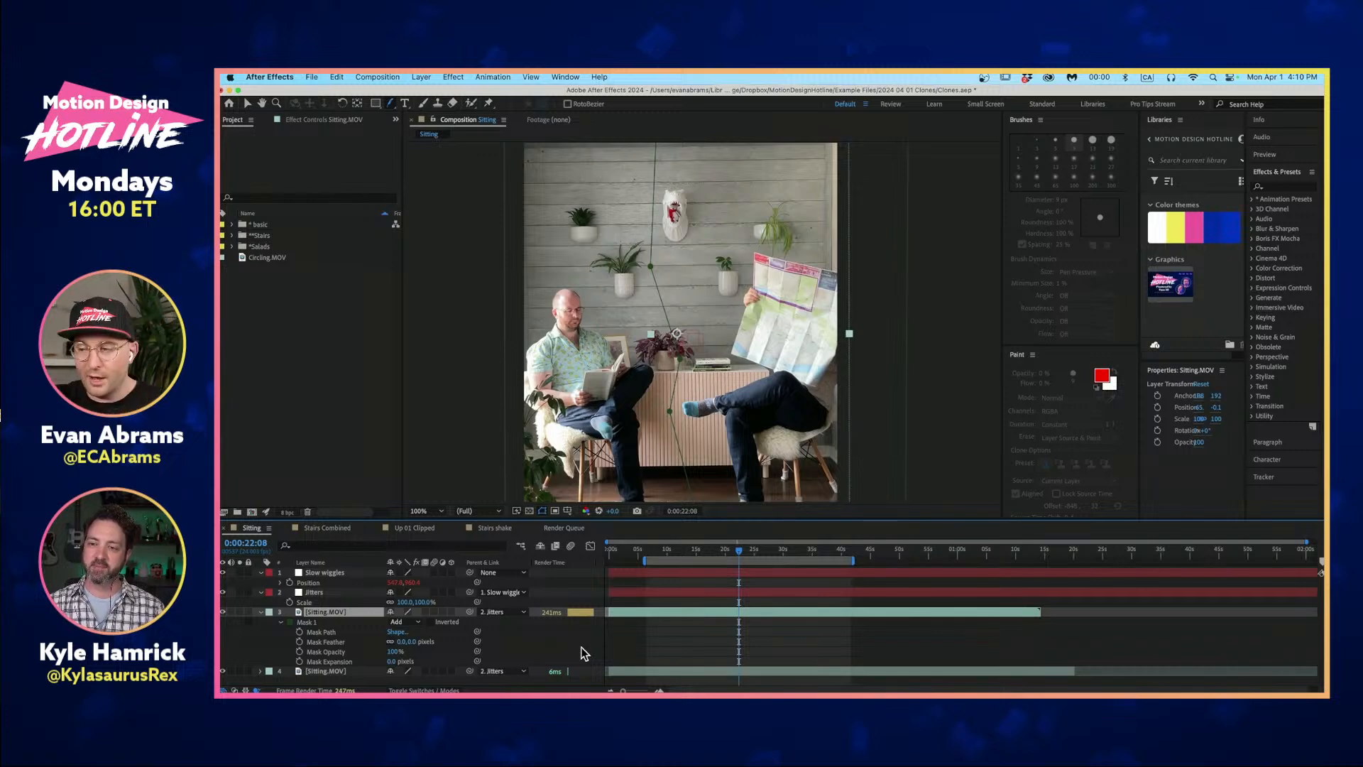
{"action": "left_click", "coordinate": [650, 268]}
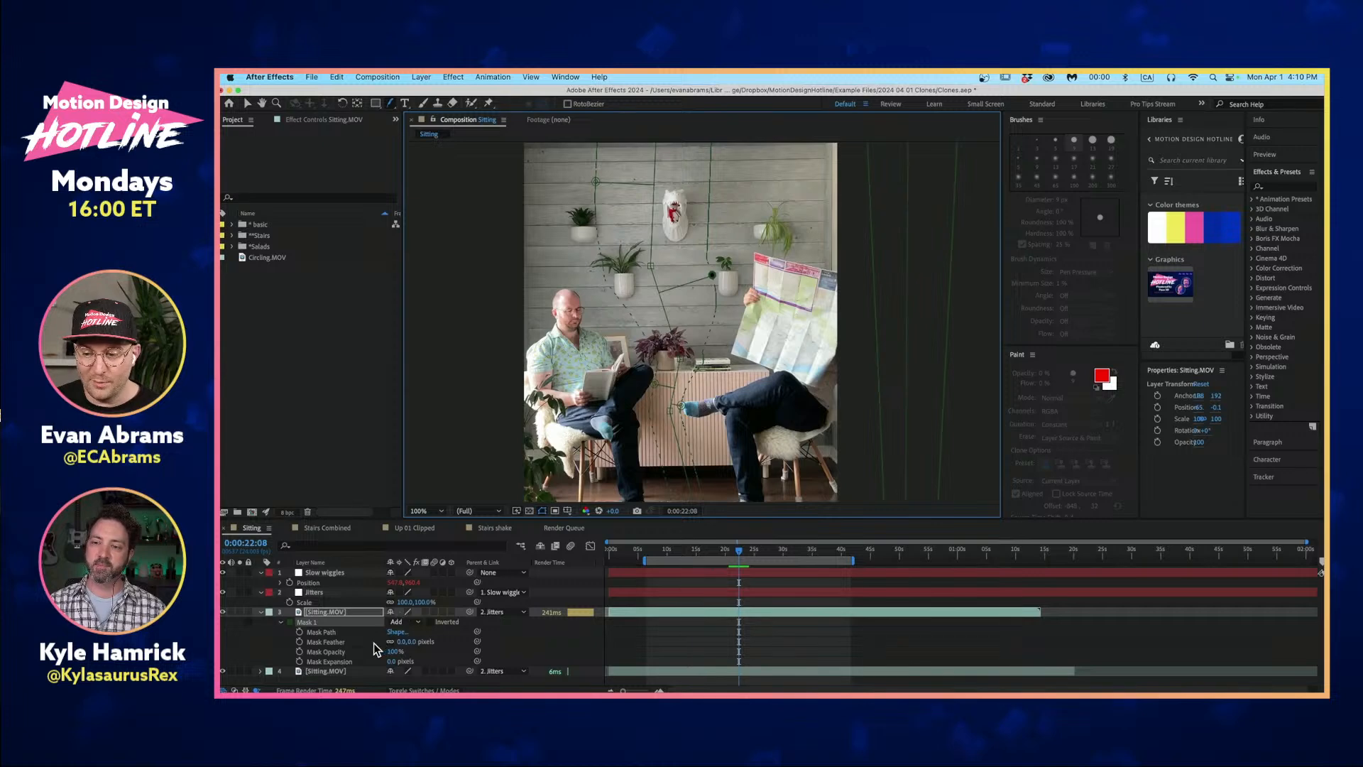
{"action": "left_click", "coordinate": [299, 632]}
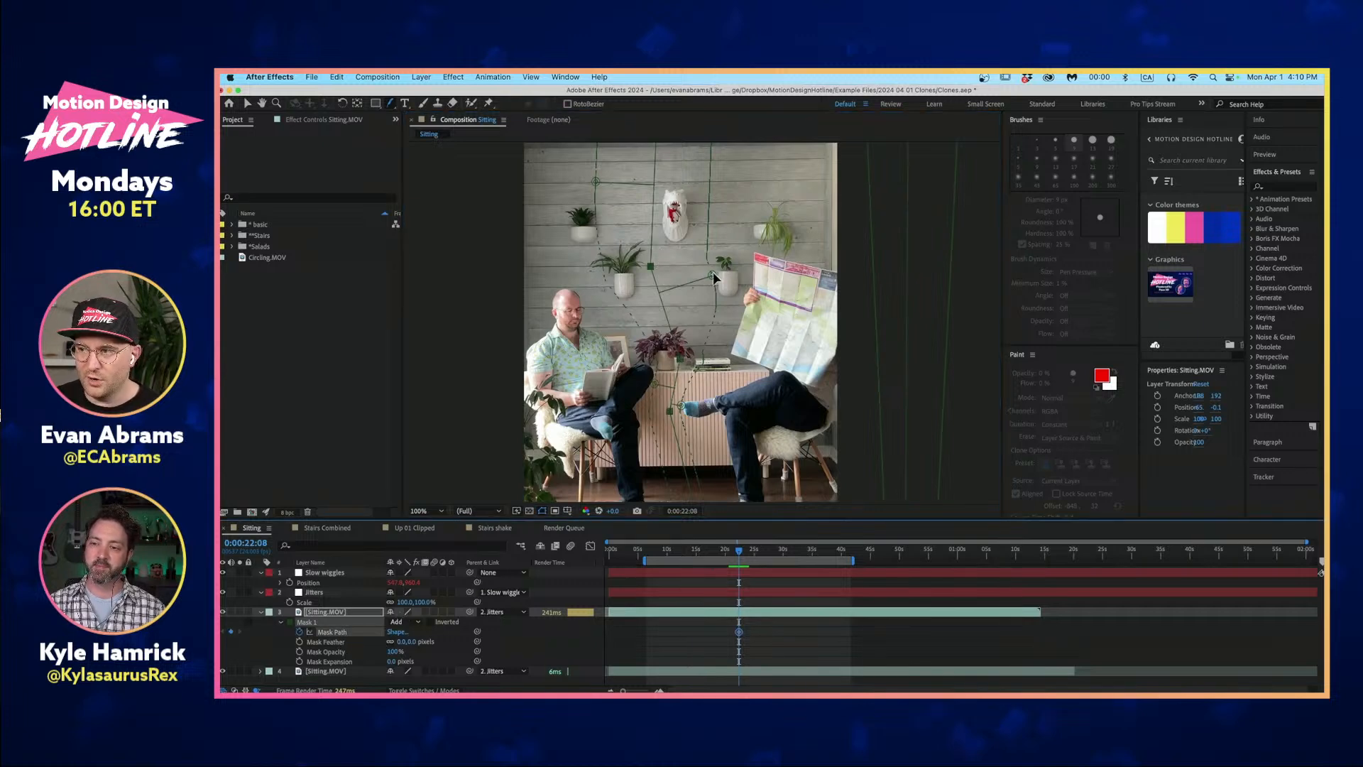
{"action": "left_click_drag", "start_coordinate": [712, 275], "coordinate": [708, 277]}
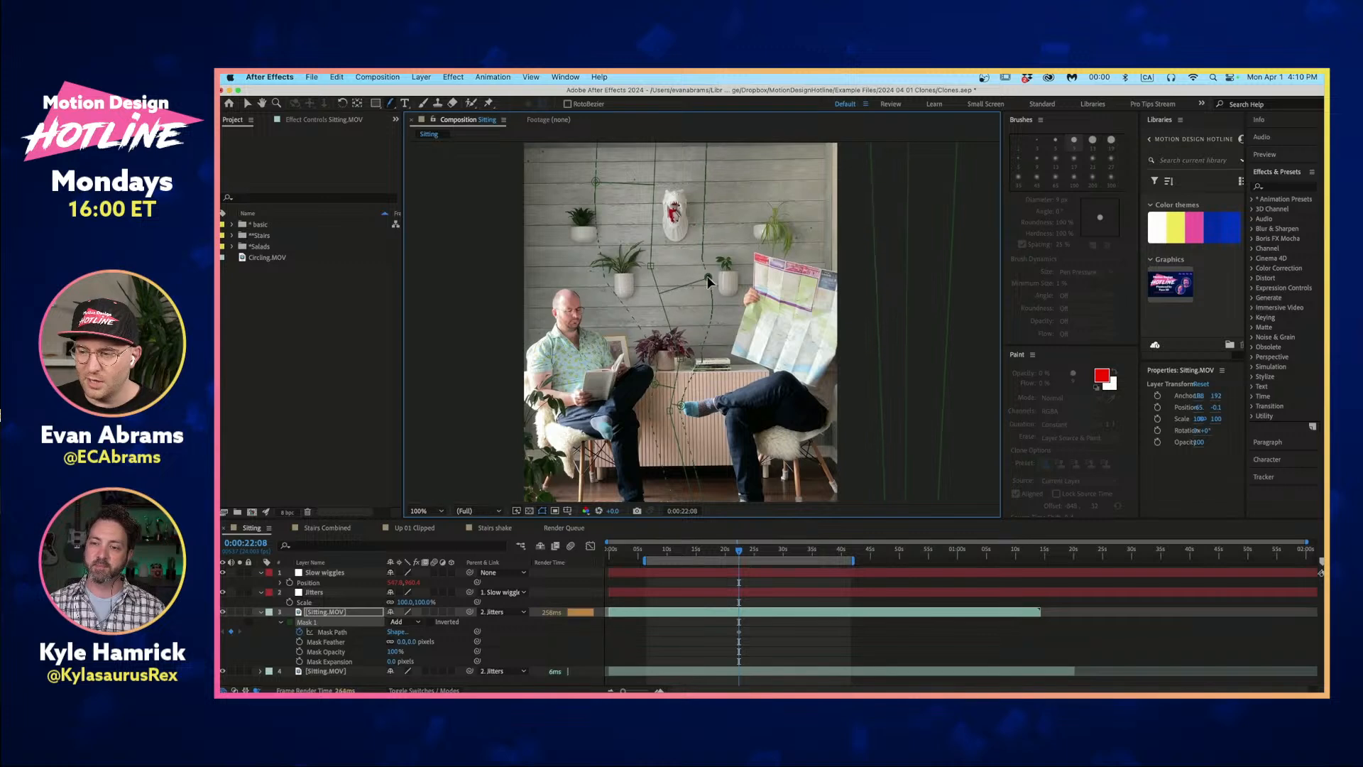
{"action": "left_click", "coordinate": [725, 471]}
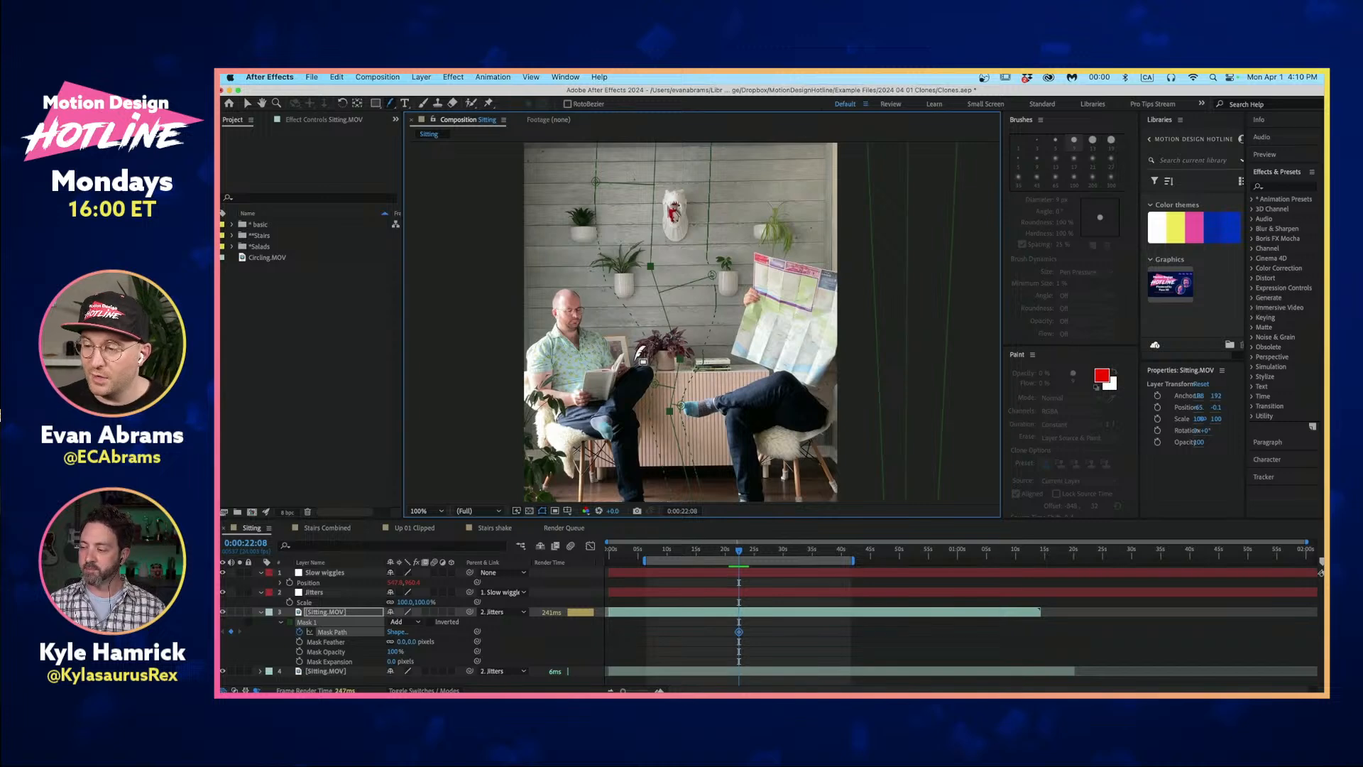
{"action": "key", "text": "comma"}
{"action": "key", "text": "comma"}
{"action": "left_click", "coordinate": [723, 642]}
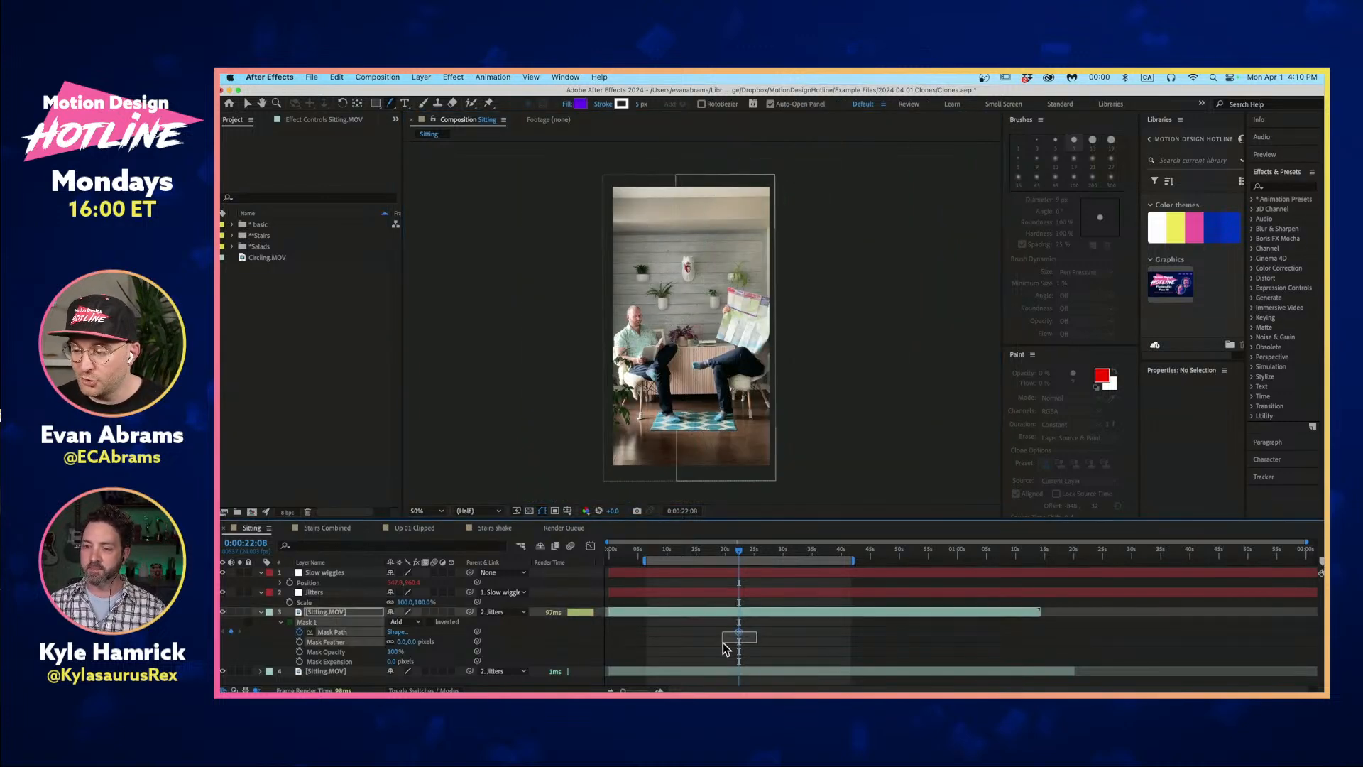
{"action": "left_click", "coordinate": [734, 629]}
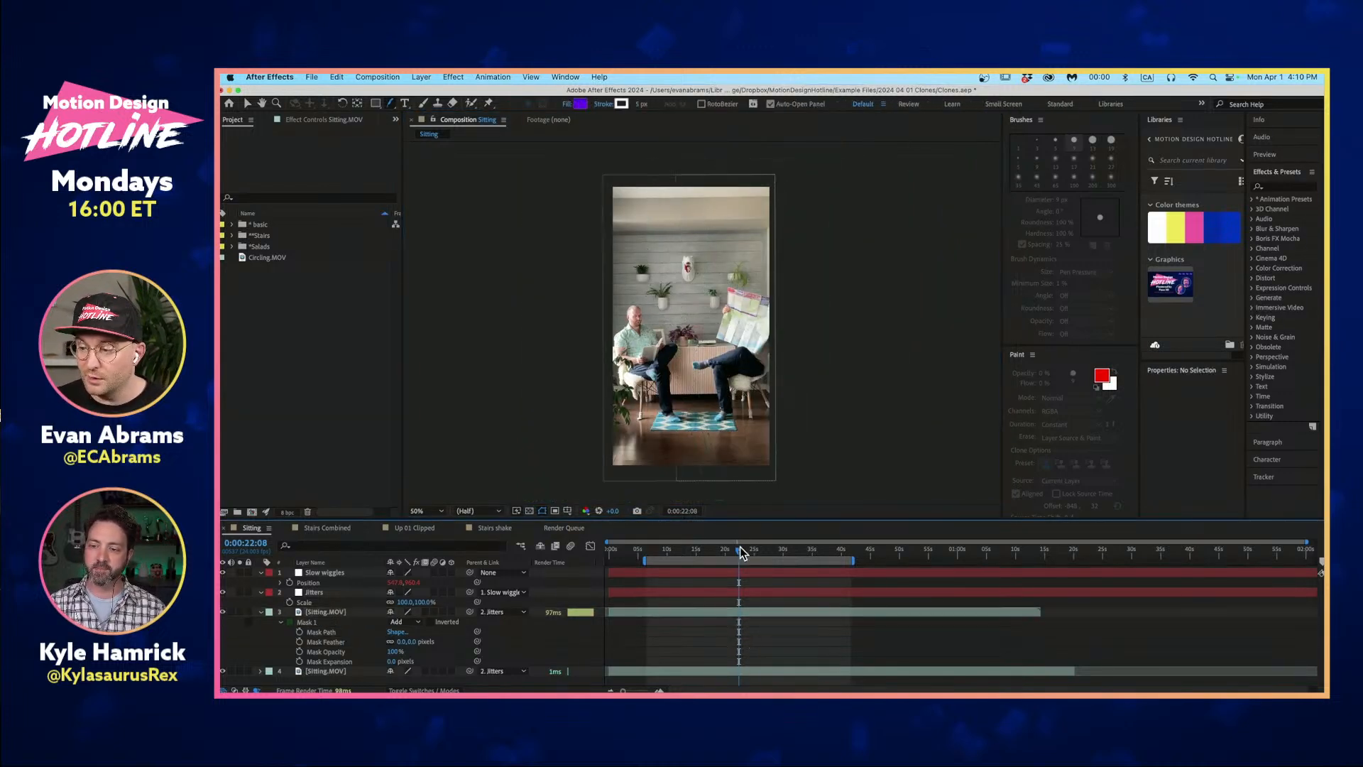
Scrub the Sitting shot forward to 0:00:26:17, and inspect the modified properties of both Sitting.MOV layers before collapsing them.
{"action": "left_click_drag", "start_coordinate": [739, 551], "coordinate": [765, 554]}
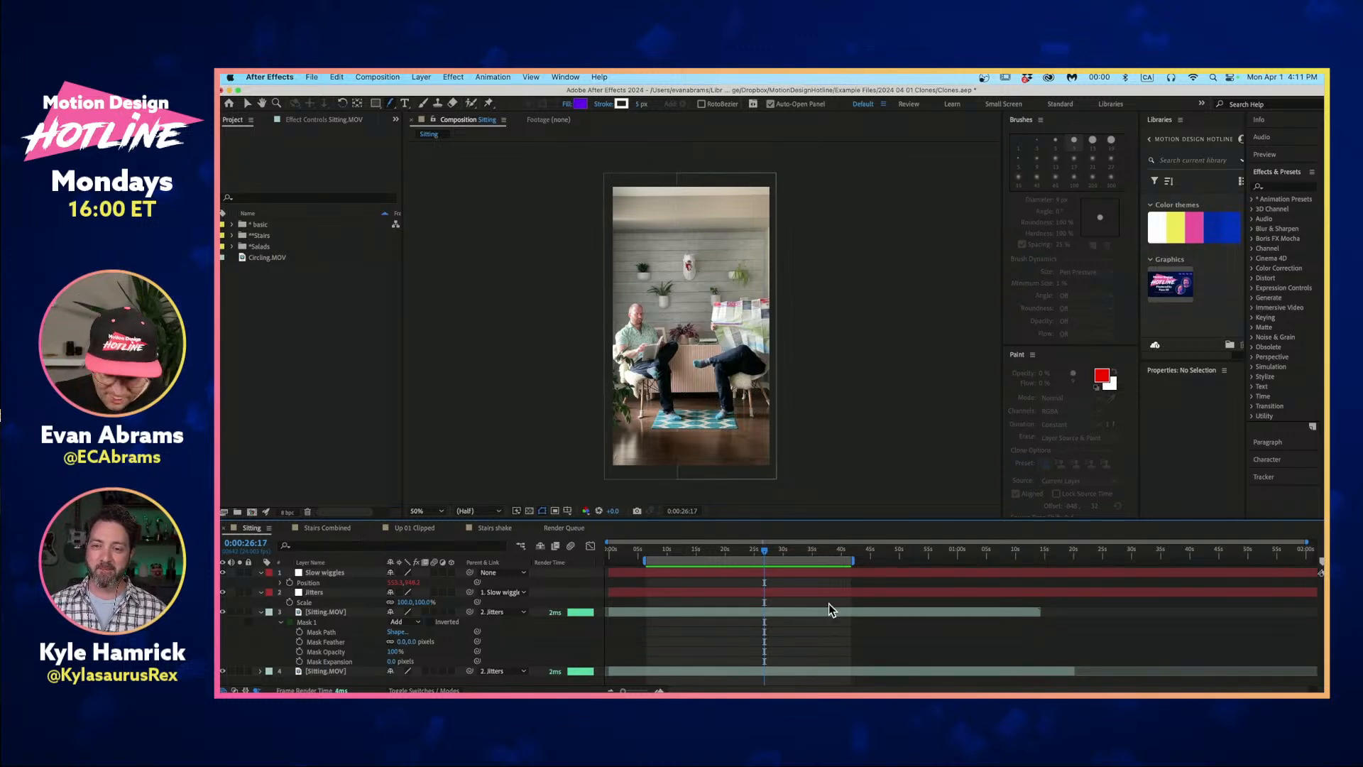
{"action": "key", "text": "u"}
{"action": "left_click", "coordinate": [334, 602]}
{"action": "left_click", "coordinate": [341, 596], "text": "shift"}
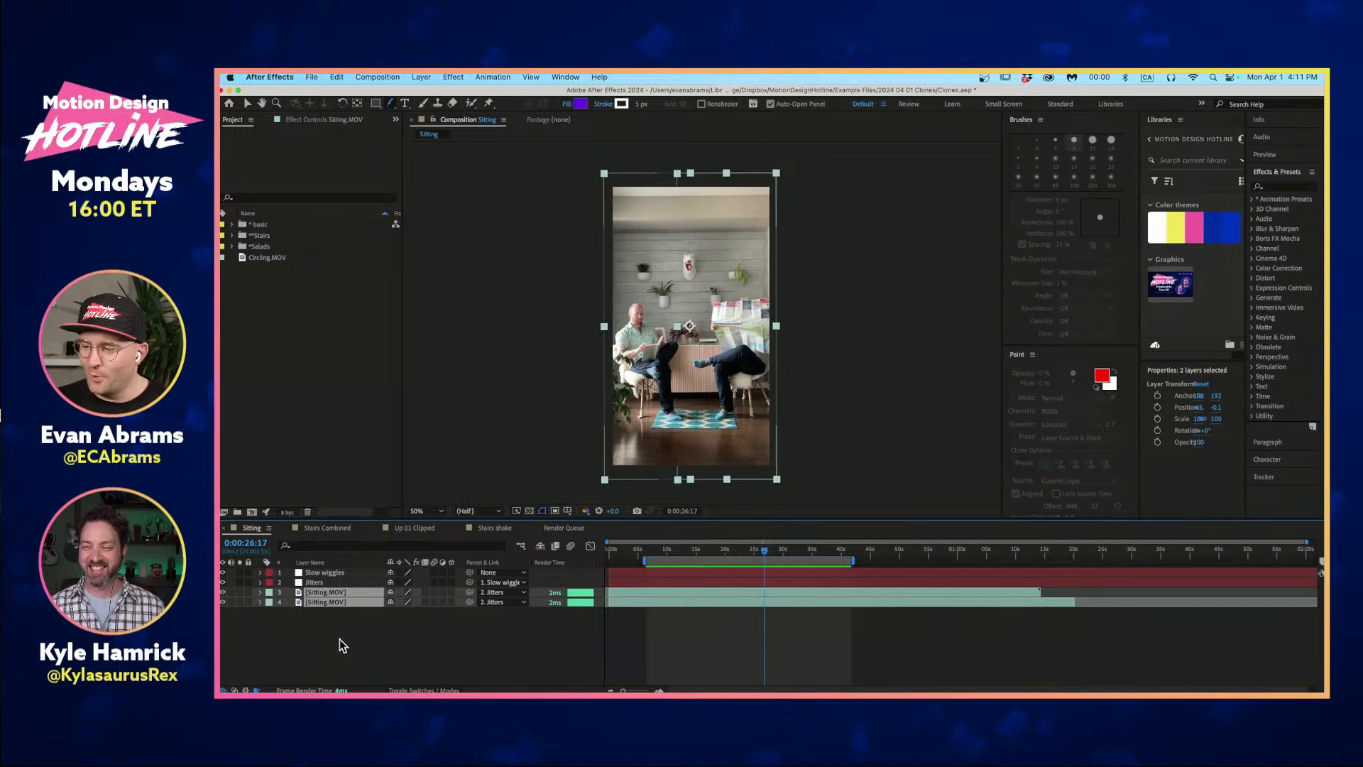
{"action": "key", "text": "u"}
{"action": "key", "text": "u"}
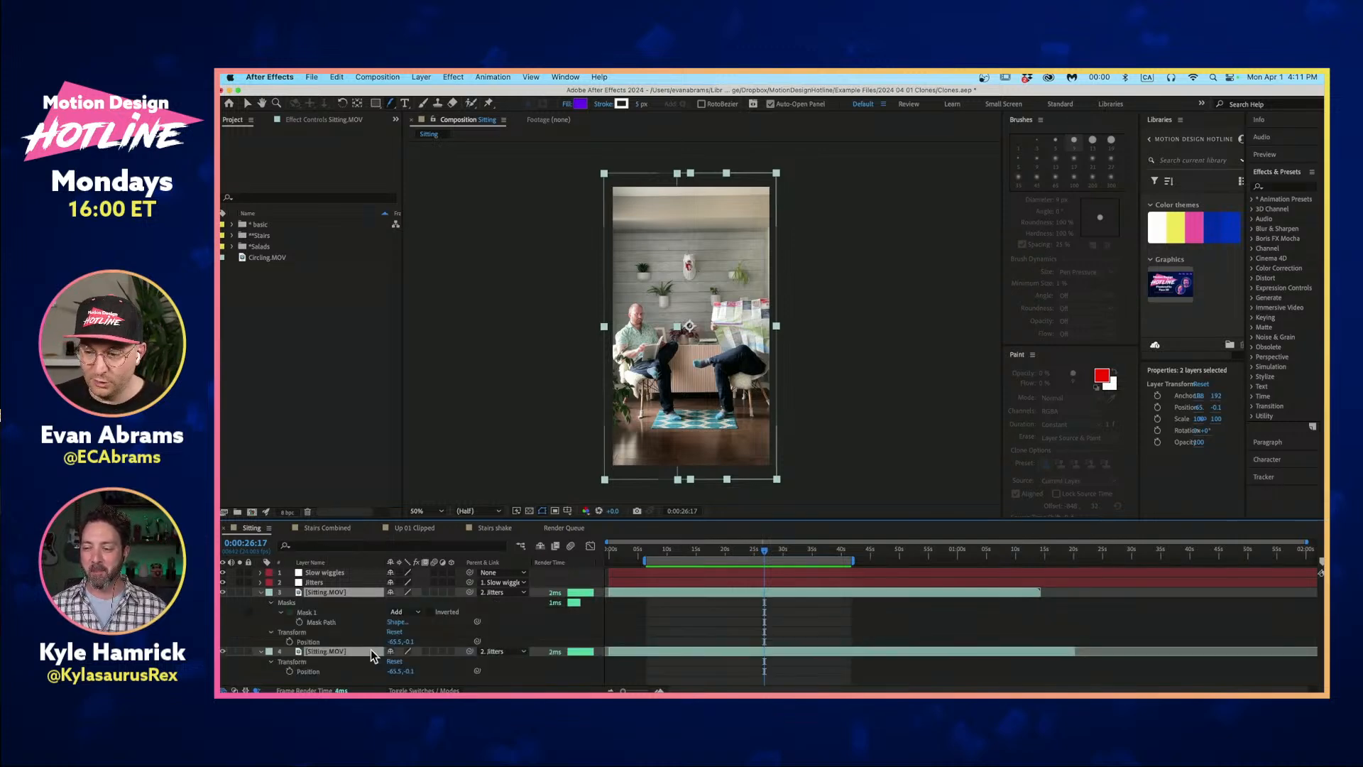
{"action": "key", "text": "u"}
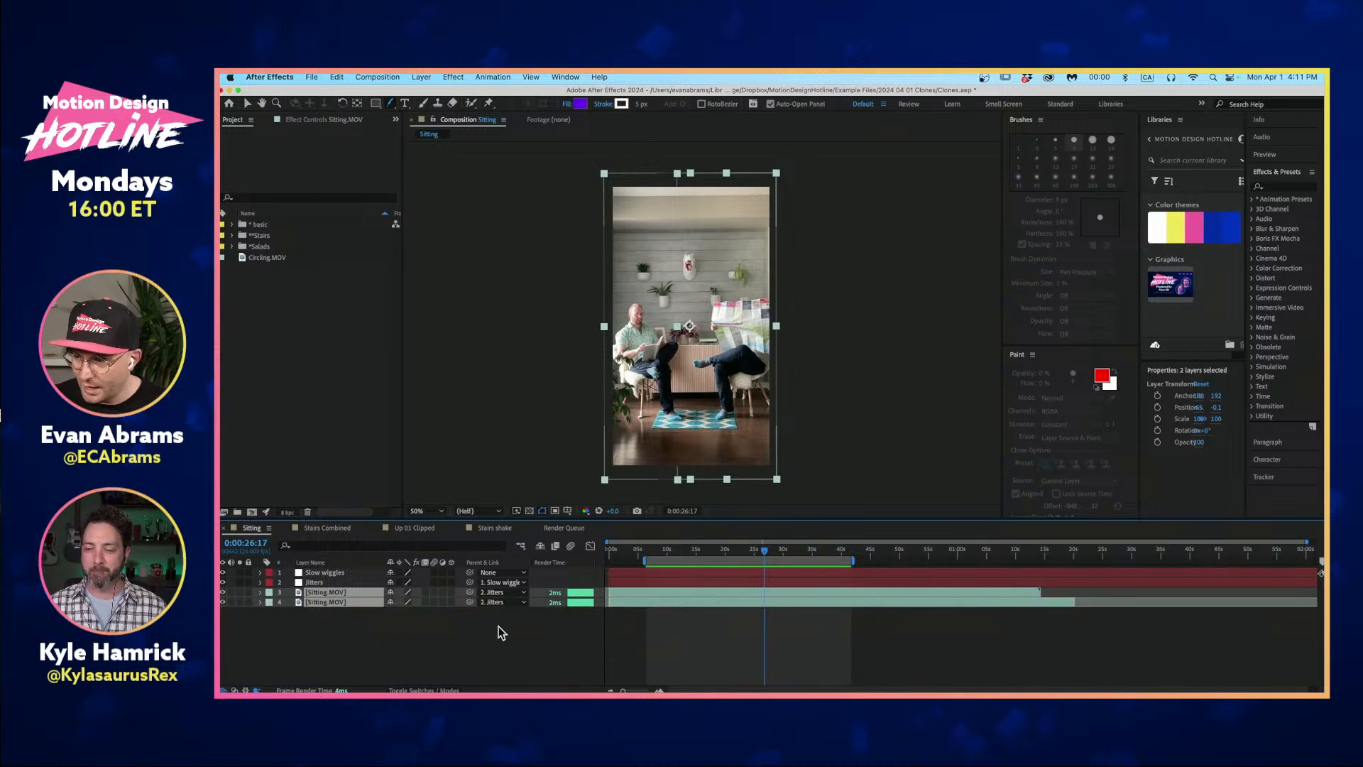
Reveal the lower Sitting.MOV layer's Position and the upper Sitting.MOV layer's modified mask and transform properties.
{"action": "left_click", "coordinate": [574, 651]}
{"action": "left_click", "coordinate": [345, 604]}
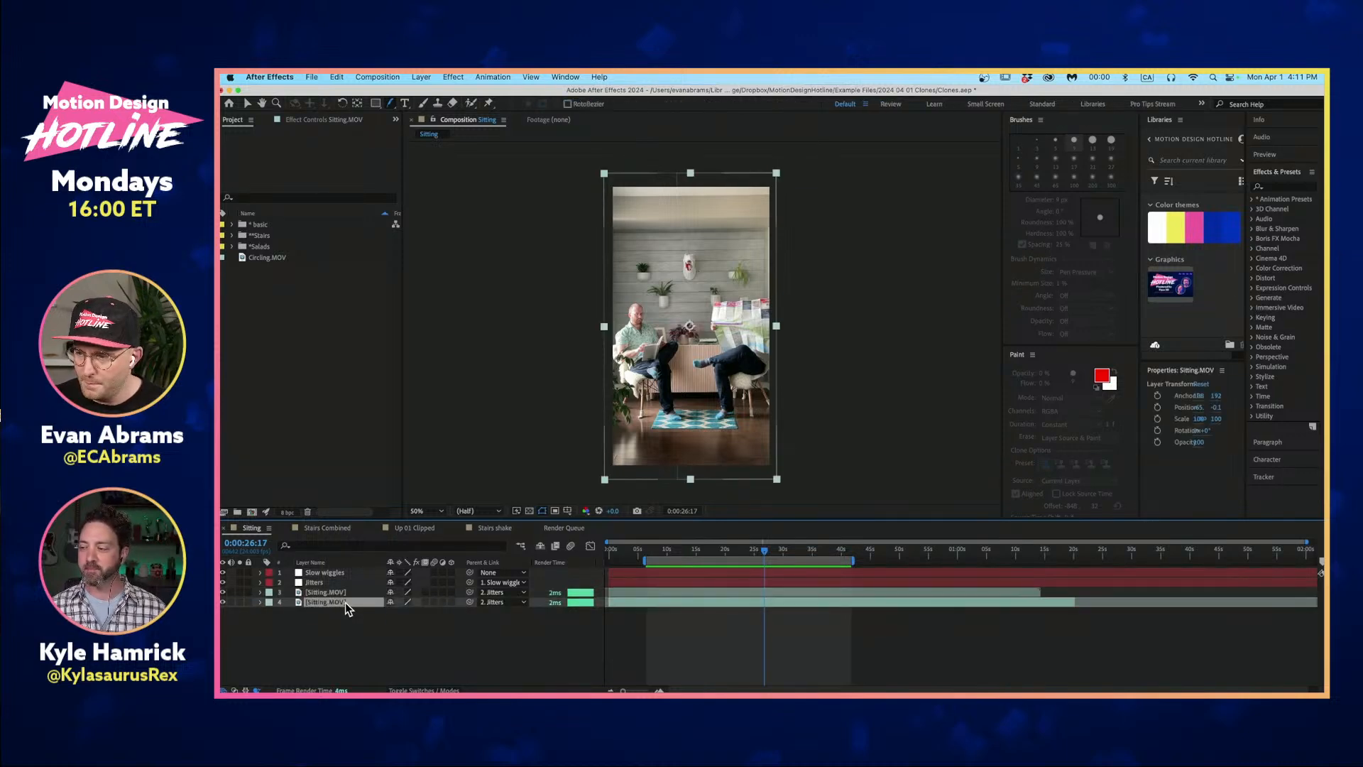
{"action": "key", "text": "p"}
{"action": "left_click", "coordinate": [355, 592]}
{"action": "key", "text": "u"}
{"action": "key", "text": "u"}
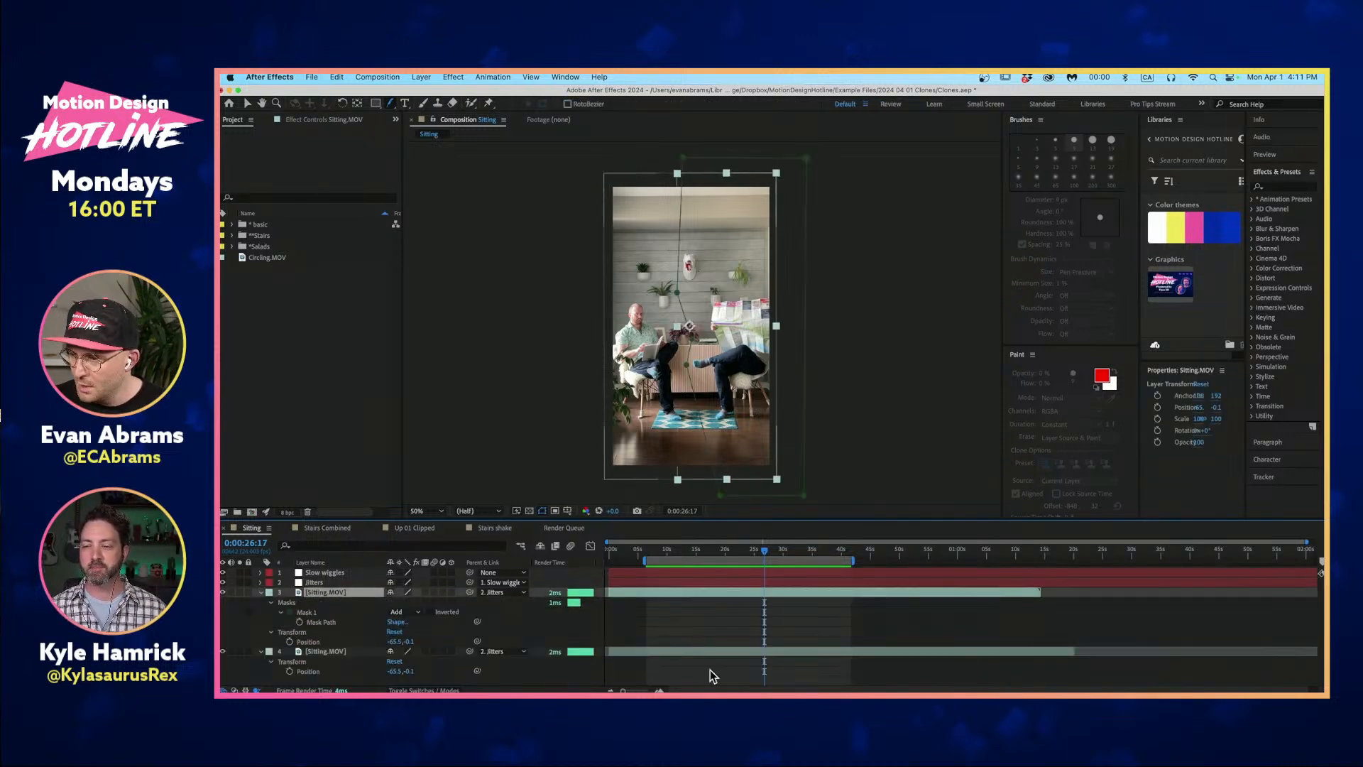
Expand the basic folder in the project and open the Sitting Looped composition.
{"action": "left_click", "coordinate": [240, 244]}
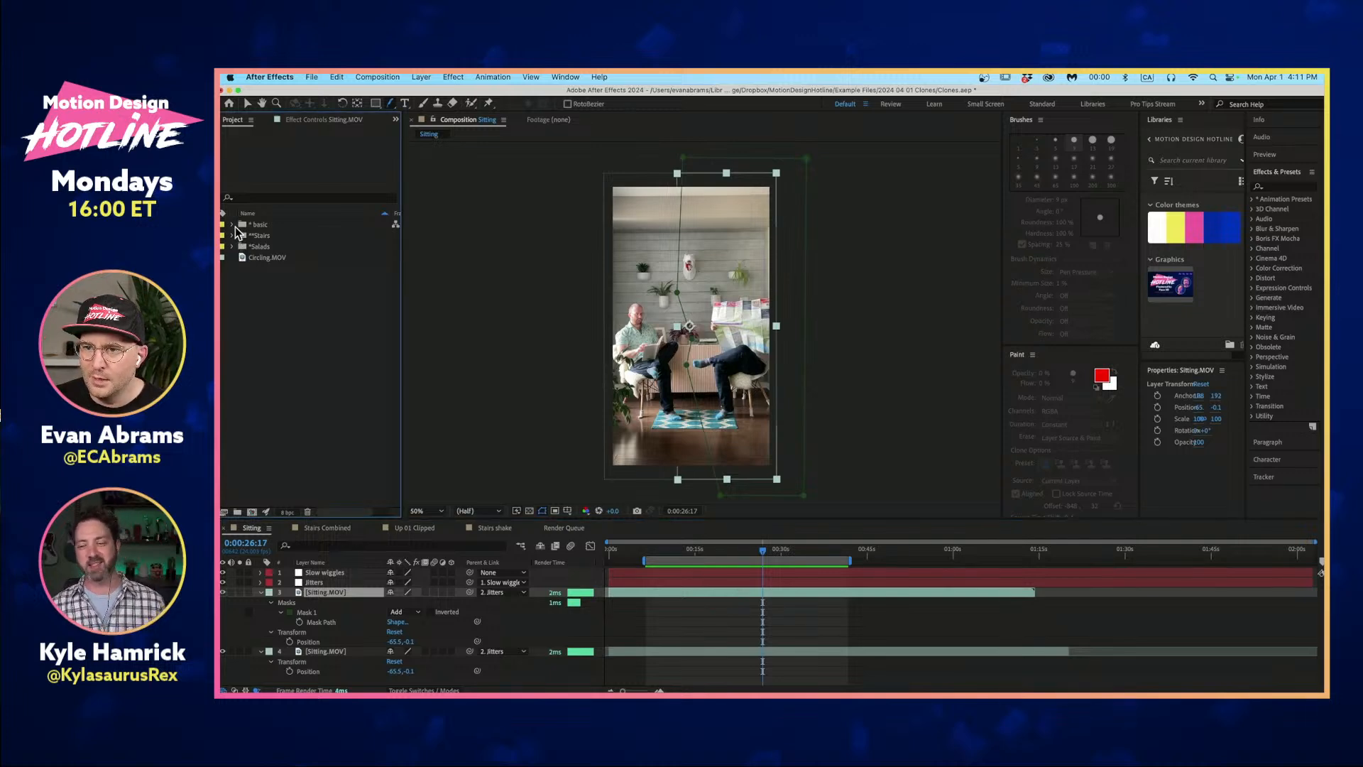
{"action": "left_click", "coordinate": [231, 225]}
{"action": "left_click", "coordinate": [283, 248]}
{"action": "double_click", "coordinate": [282, 248]}
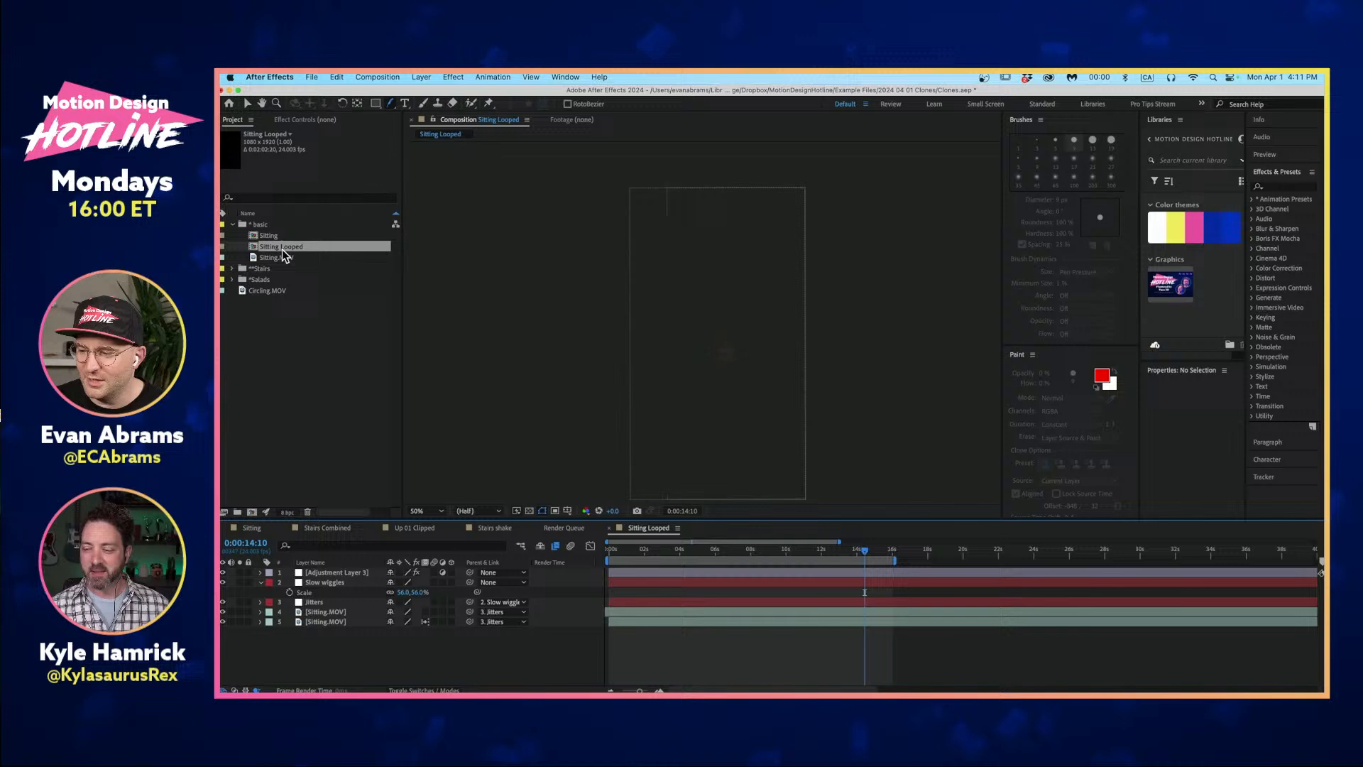
Inspect the modified properties of both Sitting.MOV layers in Sitting Looped, and show only their Time Remap keyframes.
{"action": "left_click", "coordinate": [657, 621]}
{"action": "left_click", "coordinate": [666, 611], "text": "shift"}
{"action": "key", "text": "u"}
{"action": "key", "text": "u"}
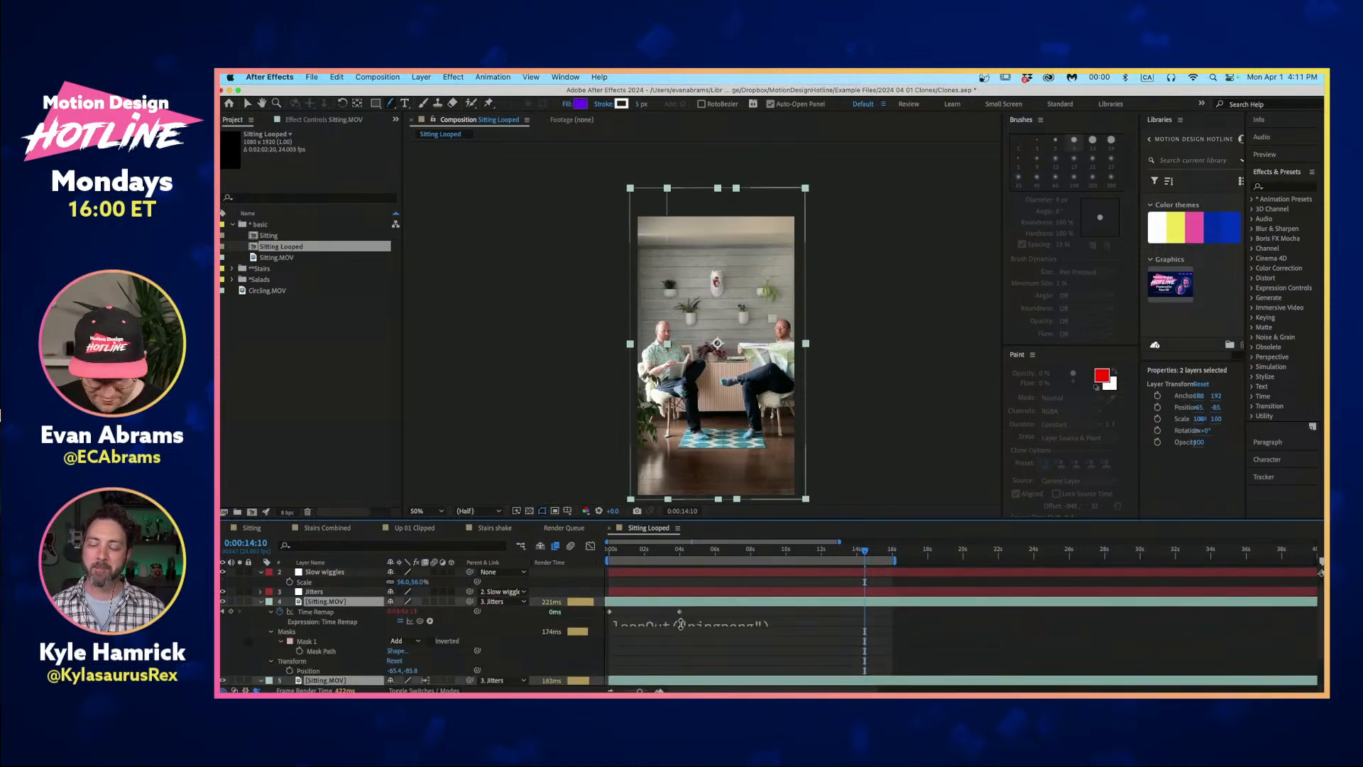
{"action": "key", "text": "u"}
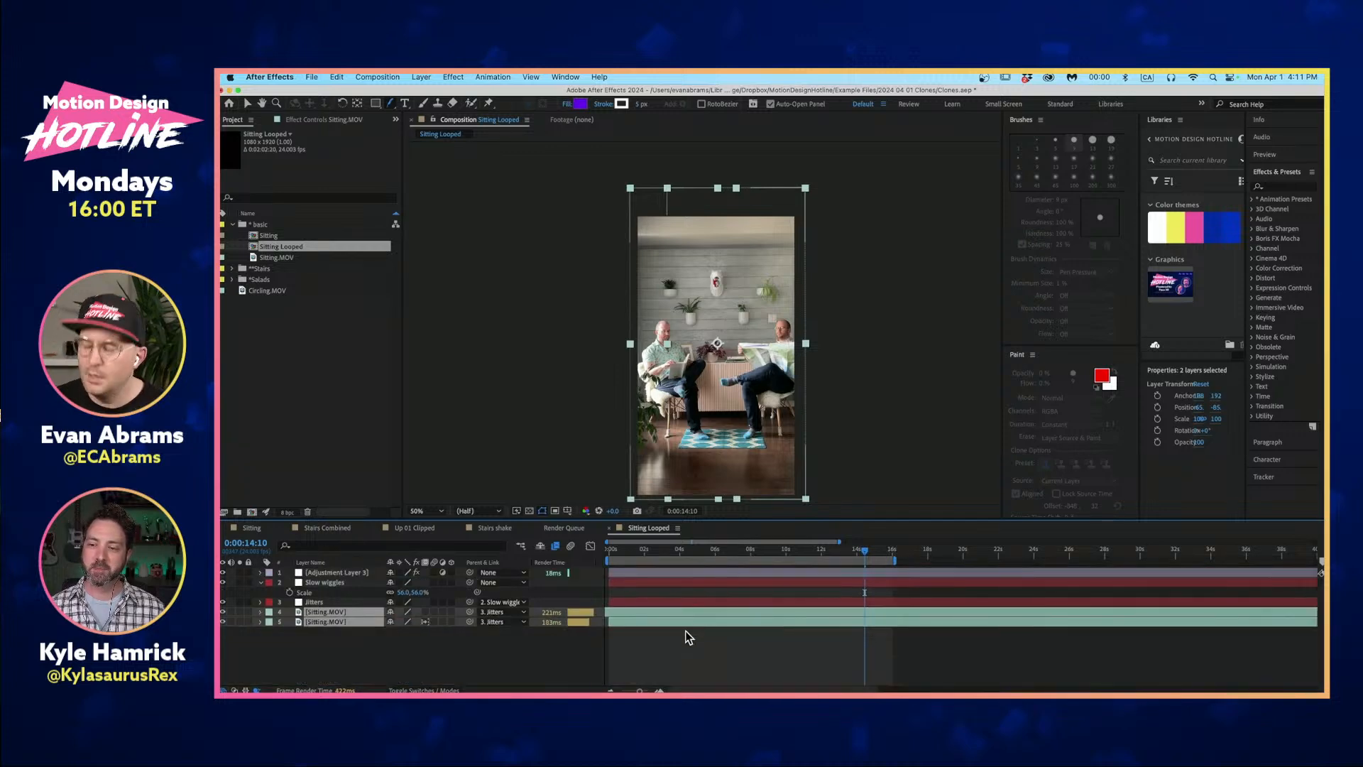
{"action": "key", "text": "u"}
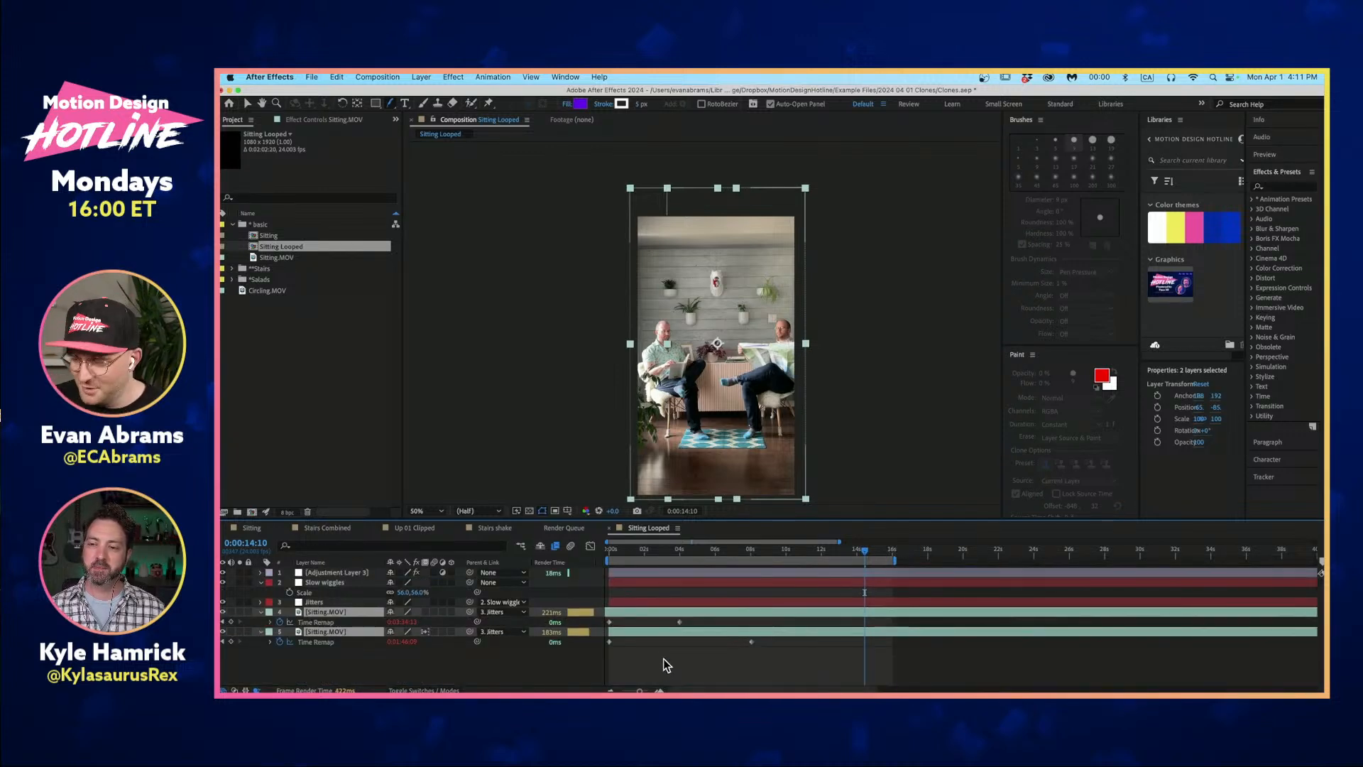
Return to the start of the composition and examine the Time Remap keyframes of the lower Sitting.MOV layer.
{"action": "left_click", "coordinate": [663, 658]}
{"action": "scroll", "coordinate": [681, 604], "scroll_direction": "up", "scroll_amount": 5}
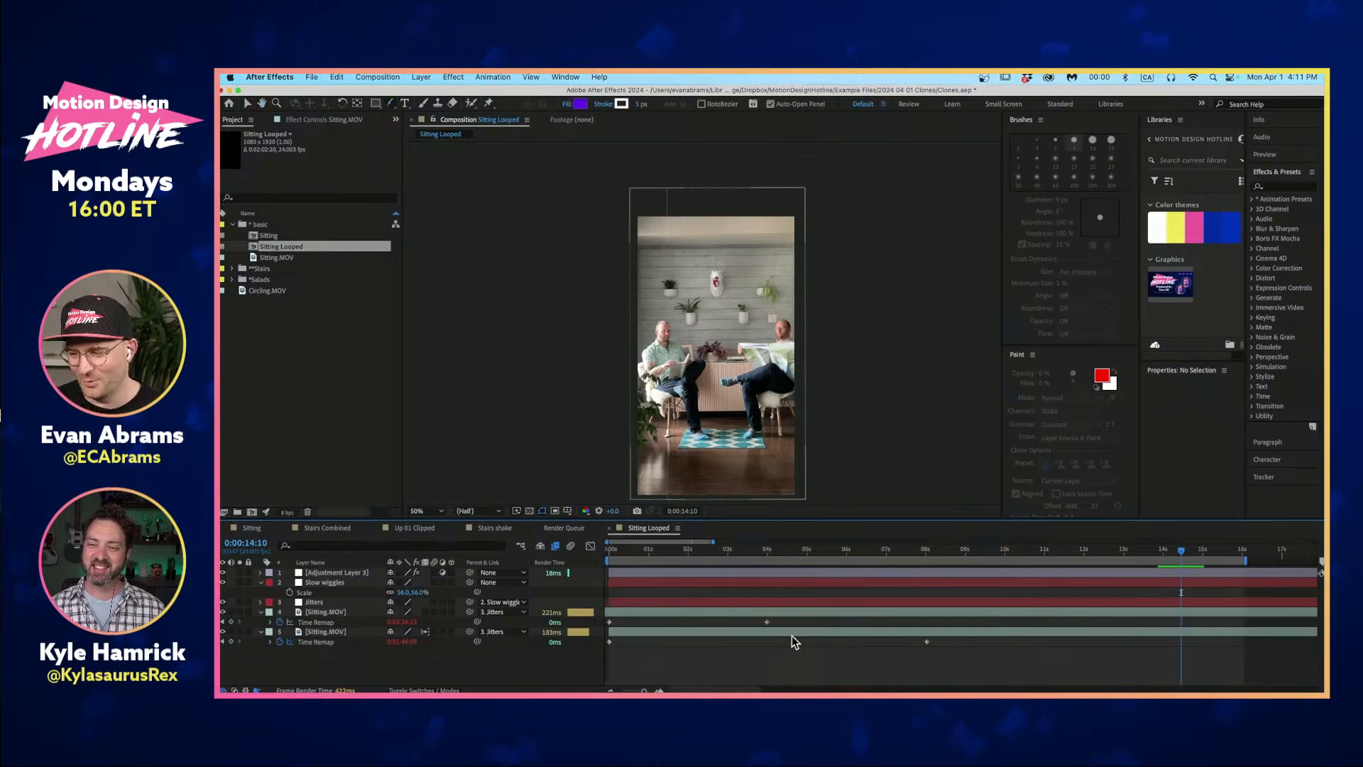
{"action": "left_click", "coordinate": [329, 646]}
{"action": "key", "text": "Home"}
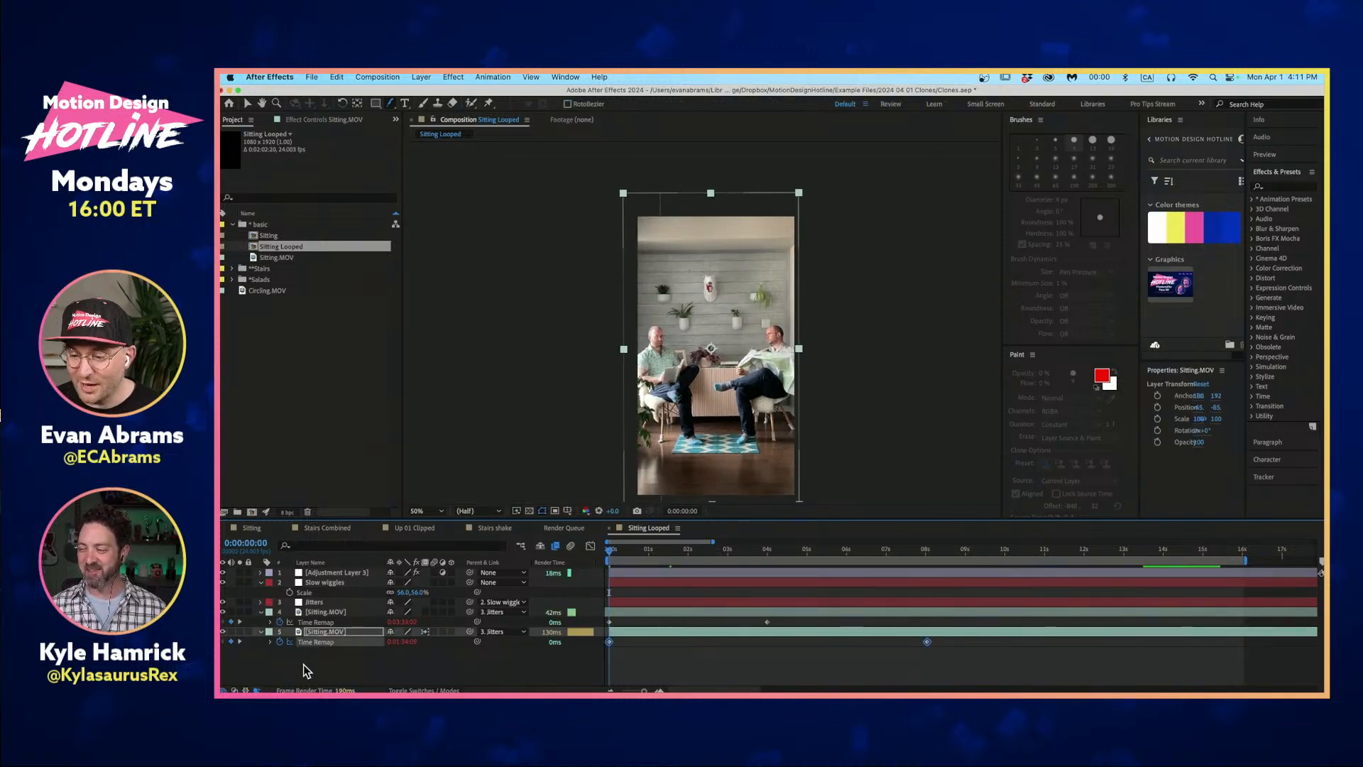
{"action": "left_click", "coordinate": [305, 674]}
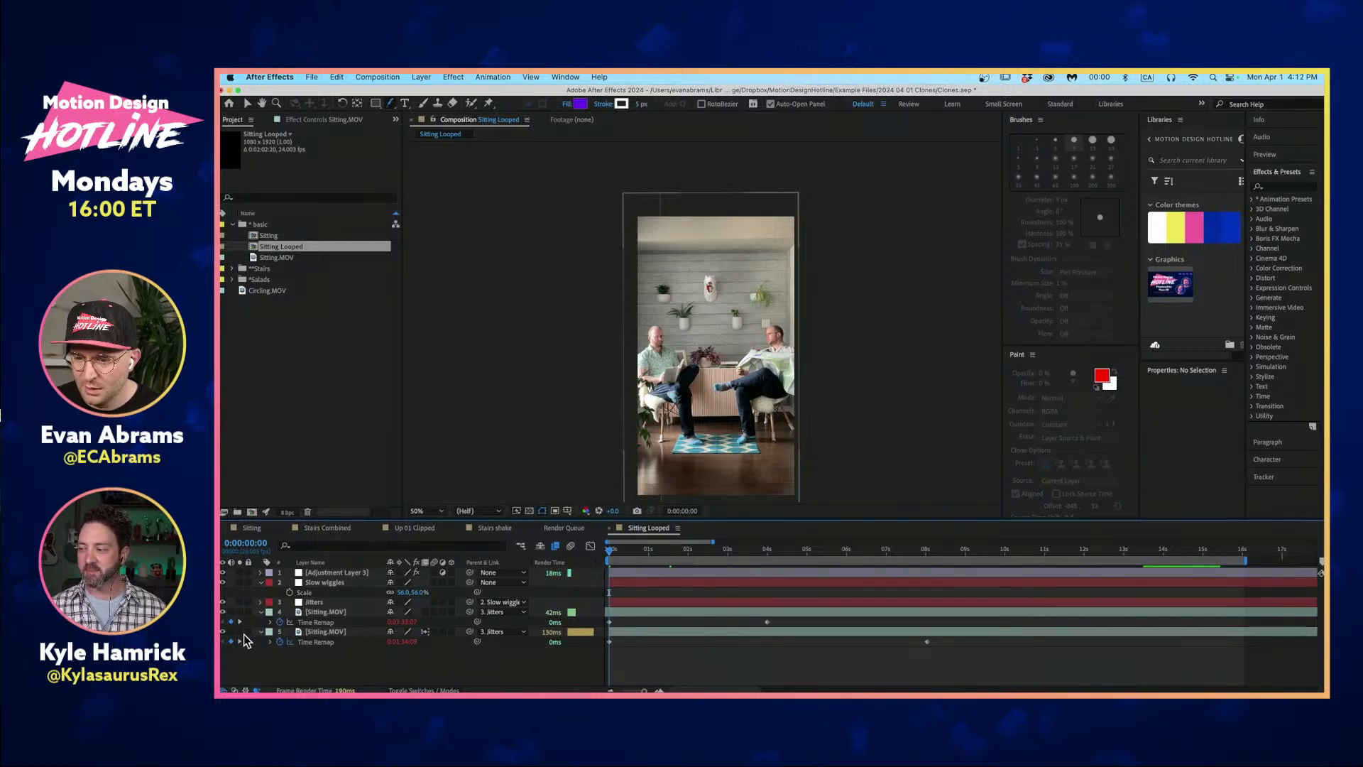
Solo the lower Sitting.MOV layer, preview the approach to its second Time Remap keyframe, and view the reader up close at 0:00:08:00.
{"action": "left_click", "coordinate": [239, 631]}
{"action": "left_click_drag", "start_coordinate": [778, 547], "coordinate": [896, 551]}
{"action": "key", "text": "space"}
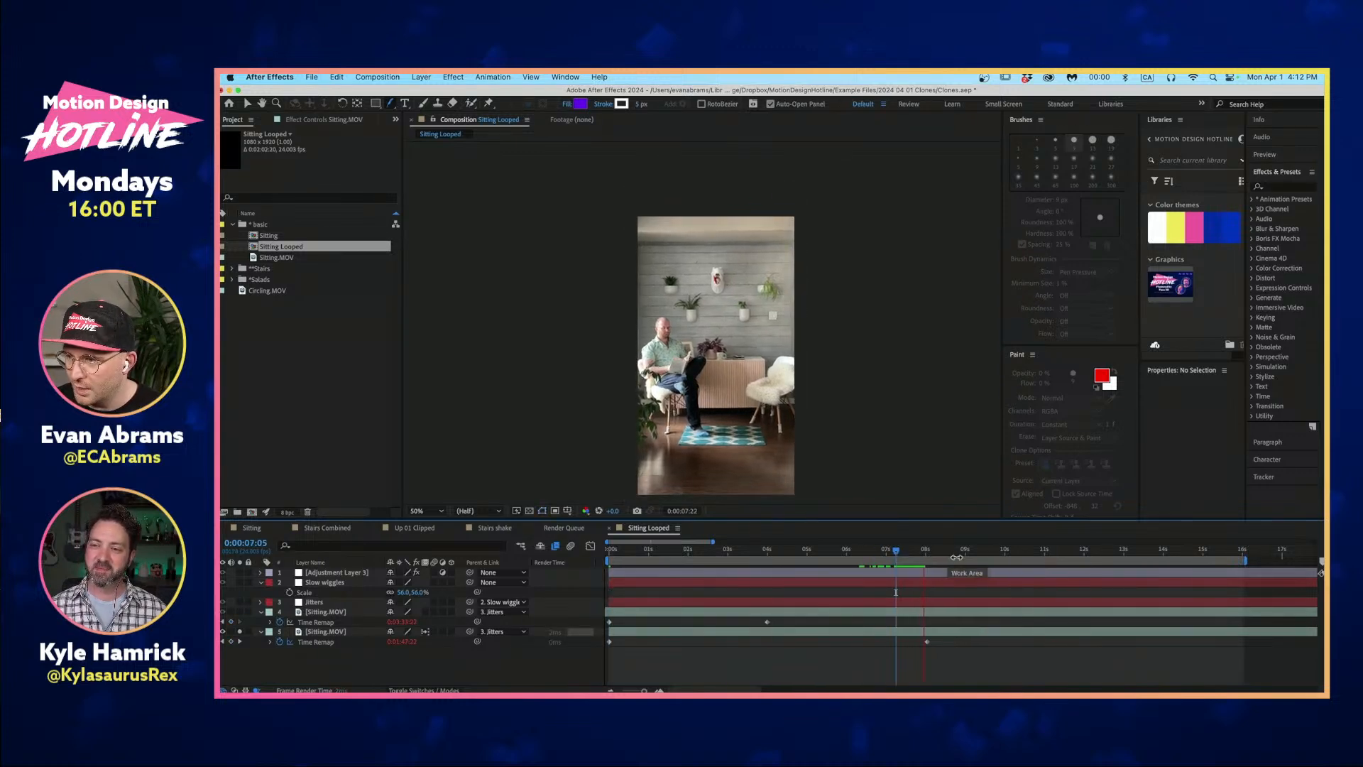
{"action": "mouse_move", "coordinate": [926, 556]}
{"action": "left_mouse_down"}
{"action": "mouse_move", "coordinate": [915, 555]}
{"action": "mouse_move", "coordinate": [928, 560]}
{"action": "left_mouse_up"}
{"action": "scroll", "coordinate": [646, 344], "scroll_direction": "up", "scroll_amount": 2}
{"action": "scroll", "coordinate": [646, 344], "scroll_direction": "up", "scroll_amount": 1}
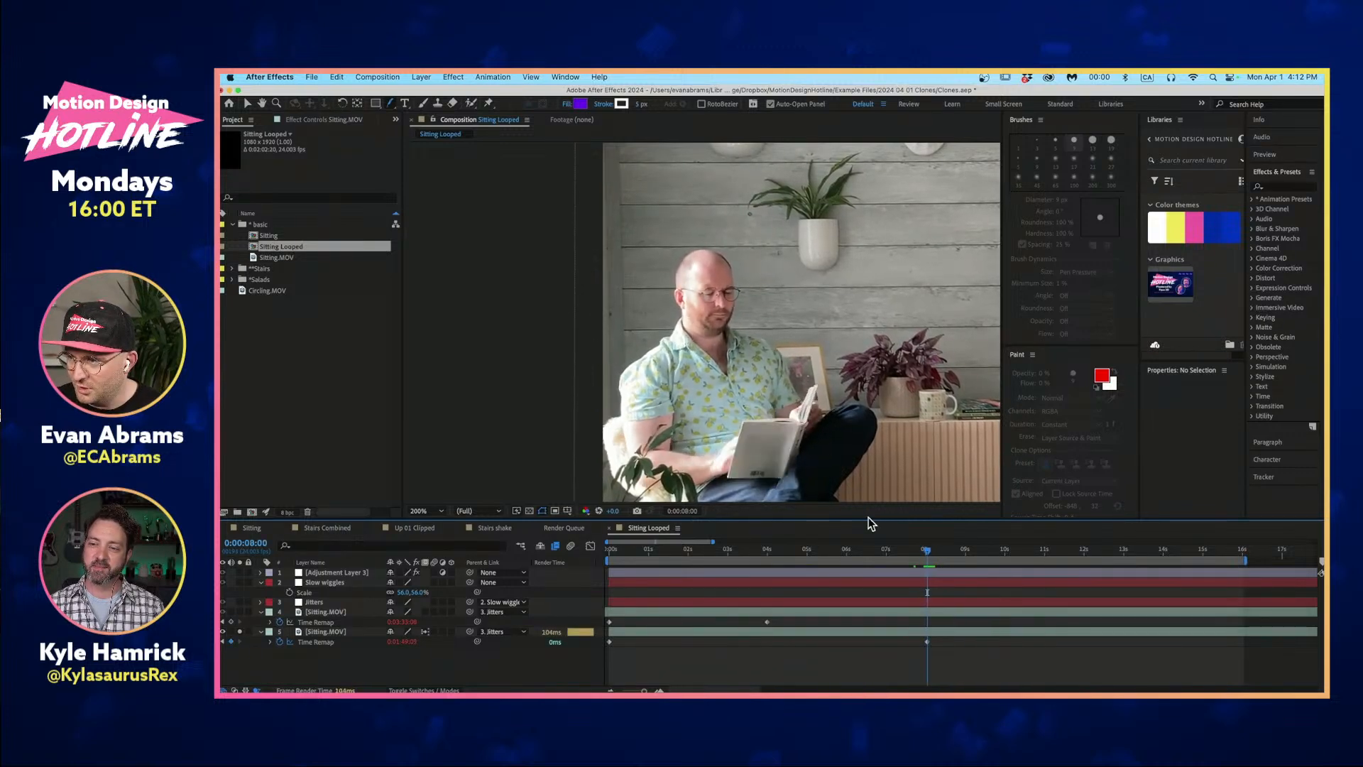
Step frame by frame around 0:00:08:00, up to 0:00:08:03 and back to 0:00:07:22, comparing the book's position where playback reverses.
{"action": "key", "text": "Page_Up"}
{"action": "key", "text": "Page_Down"}
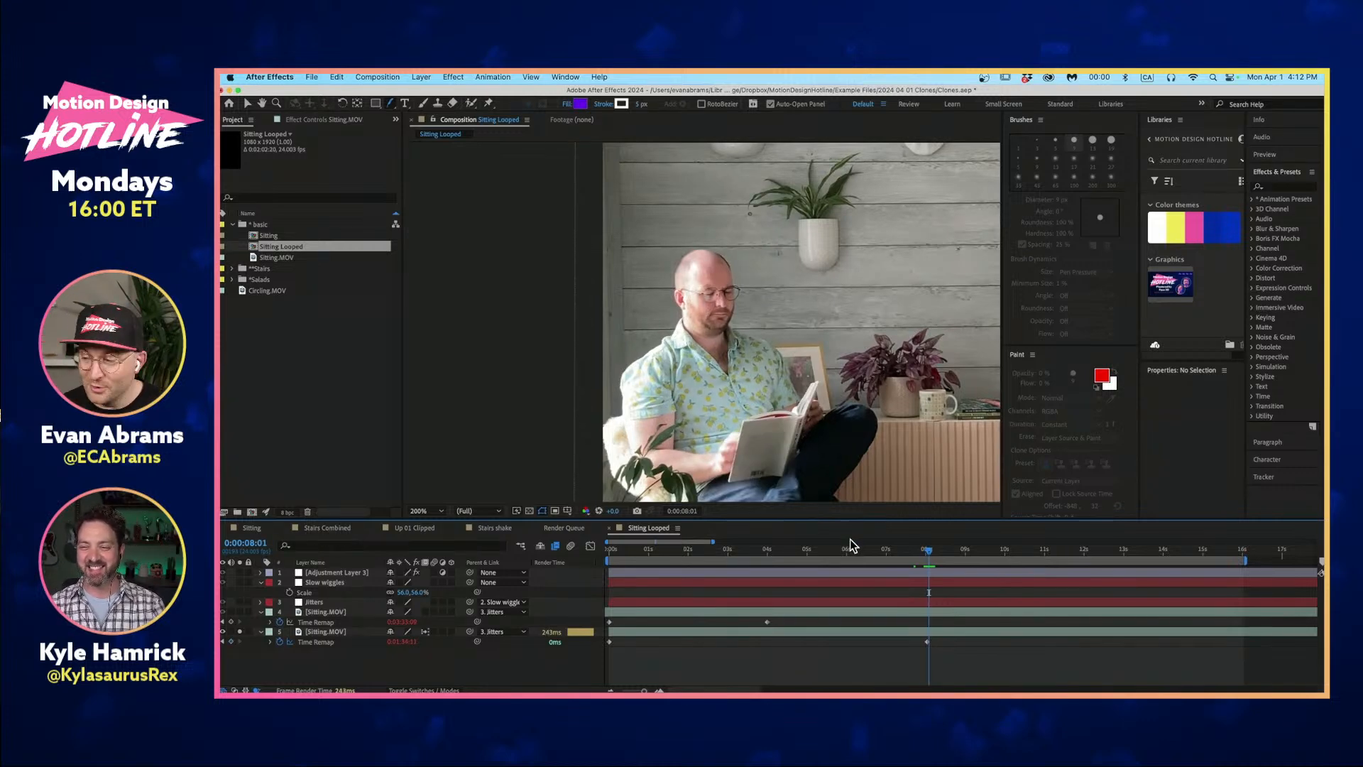
{"action": "scroll", "coordinate": [847, 598], "scroll_direction": "down", "scroll_amount": 2}
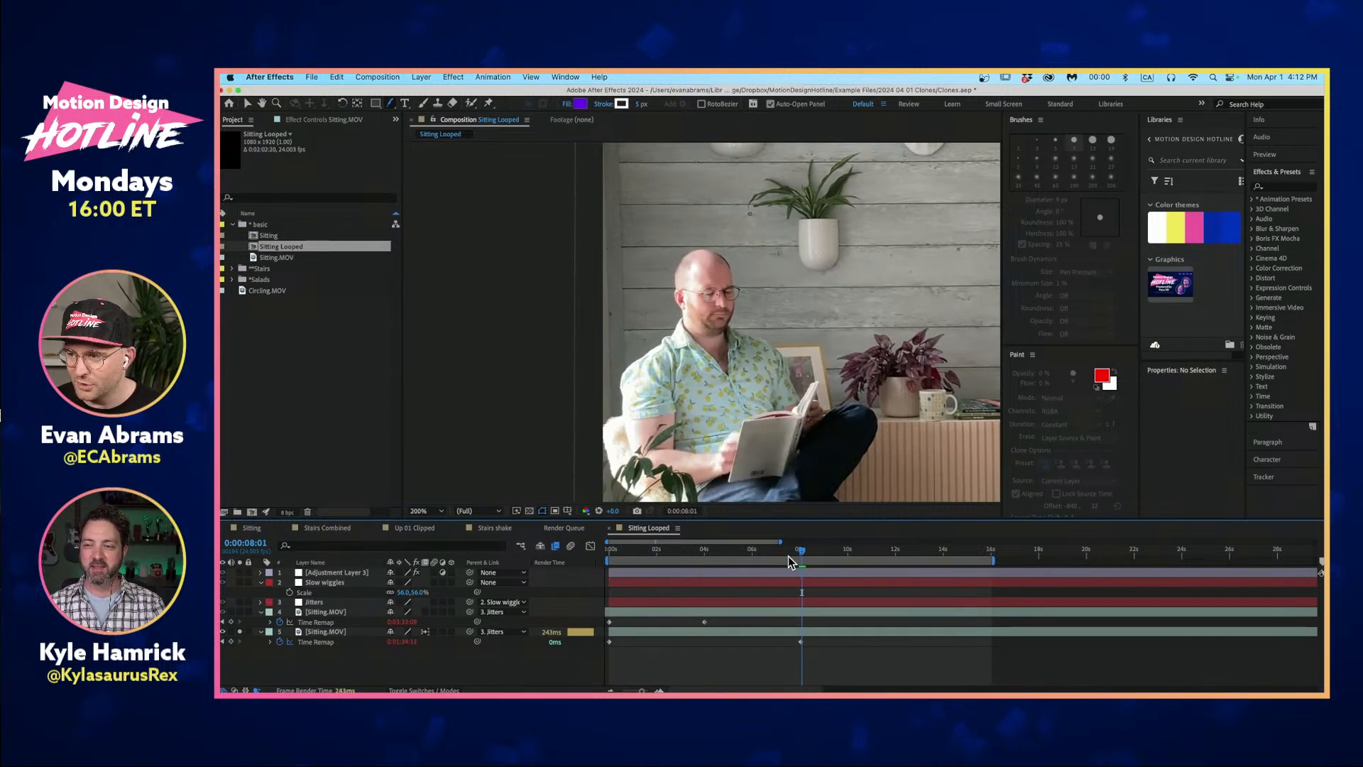
{"action": "key", "text": "Page_Up"}
{"action": "key", "text": "Page_Up"}
{"action": "key", "text": "Page_Down"}
{"action": "key", "text": "Page_Down"}
{"action": "key", "text": "Page_Down"}
{"action": "key", "text": "Page_Down"}
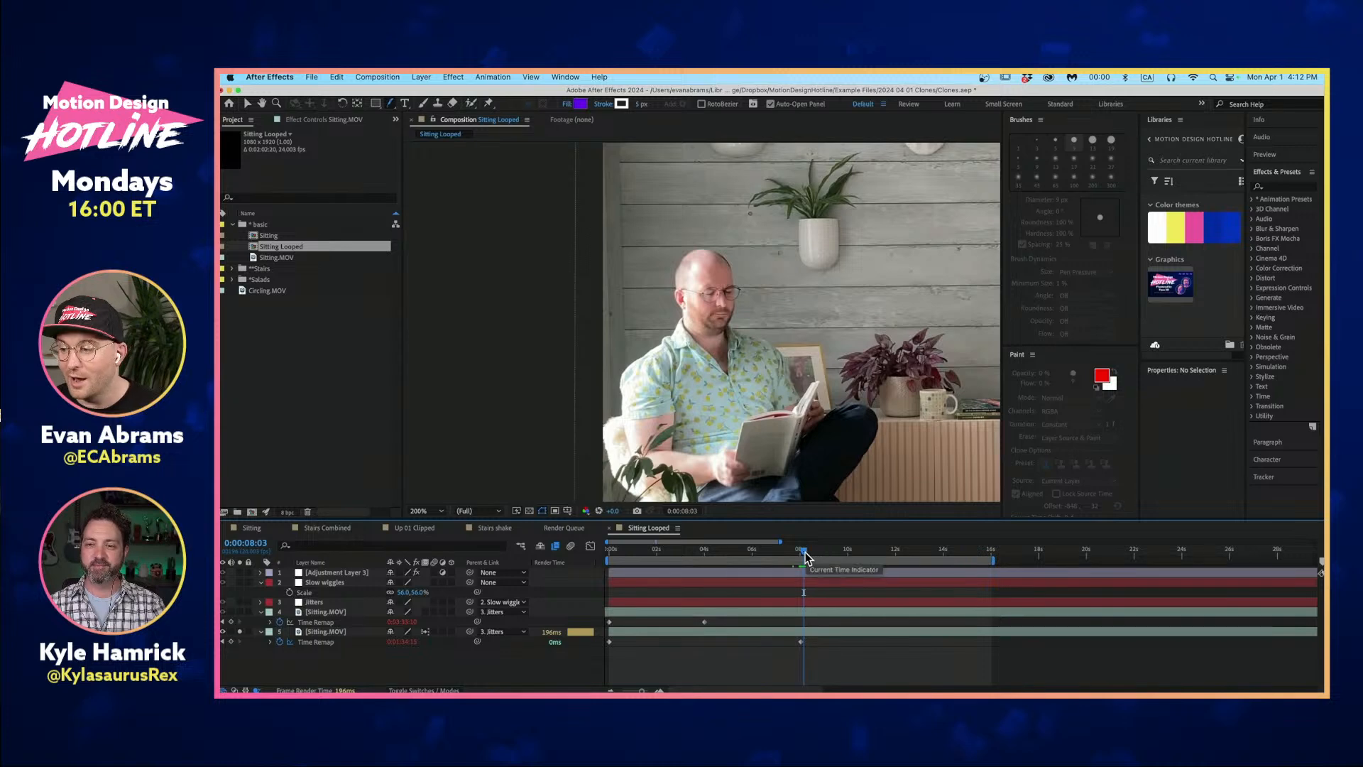
{"action": "left_click_drag", "start_coordinate": [805, 553], "coordinate": [799, 561]}
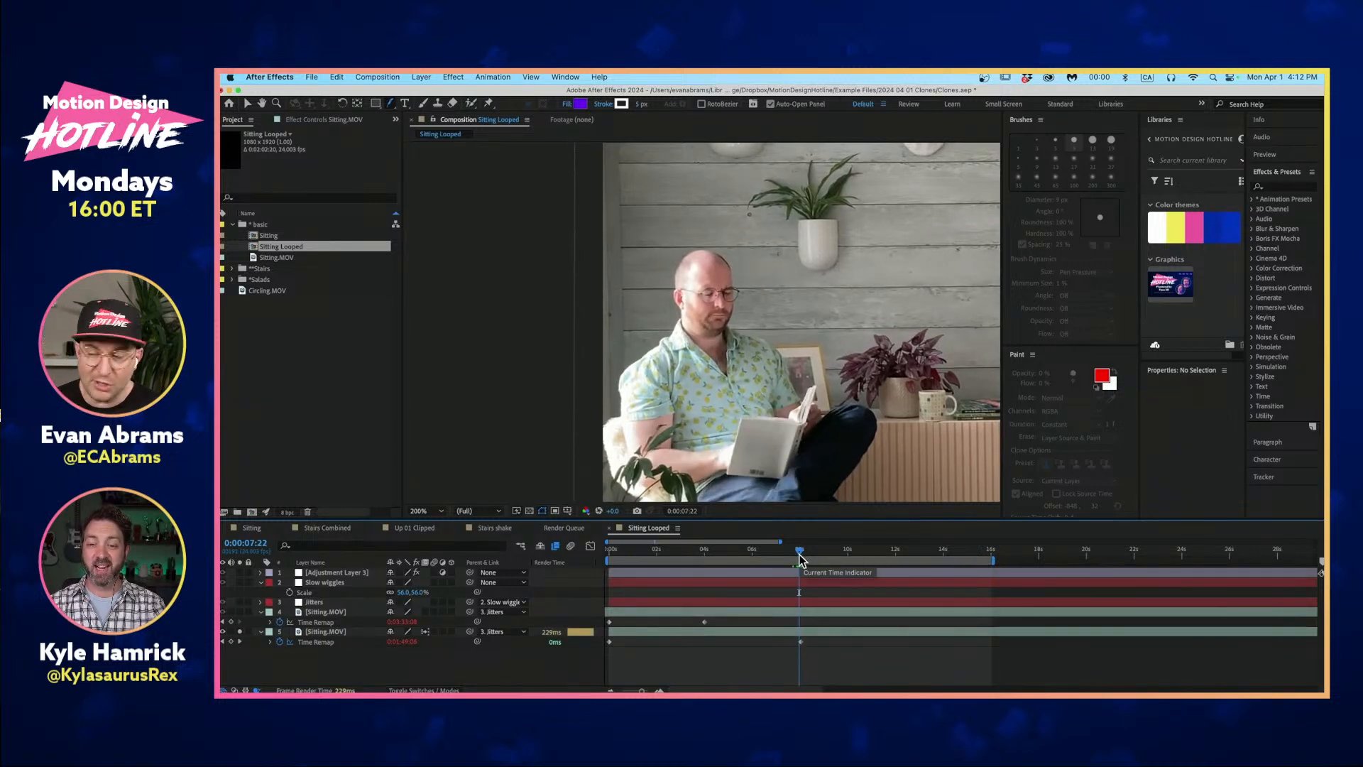
Scrub and step through the lower layer's loop turnaround near 0:00:08:00 with more of the room in view, and turn off its solo.
{"action": "key", "text": "minus"}
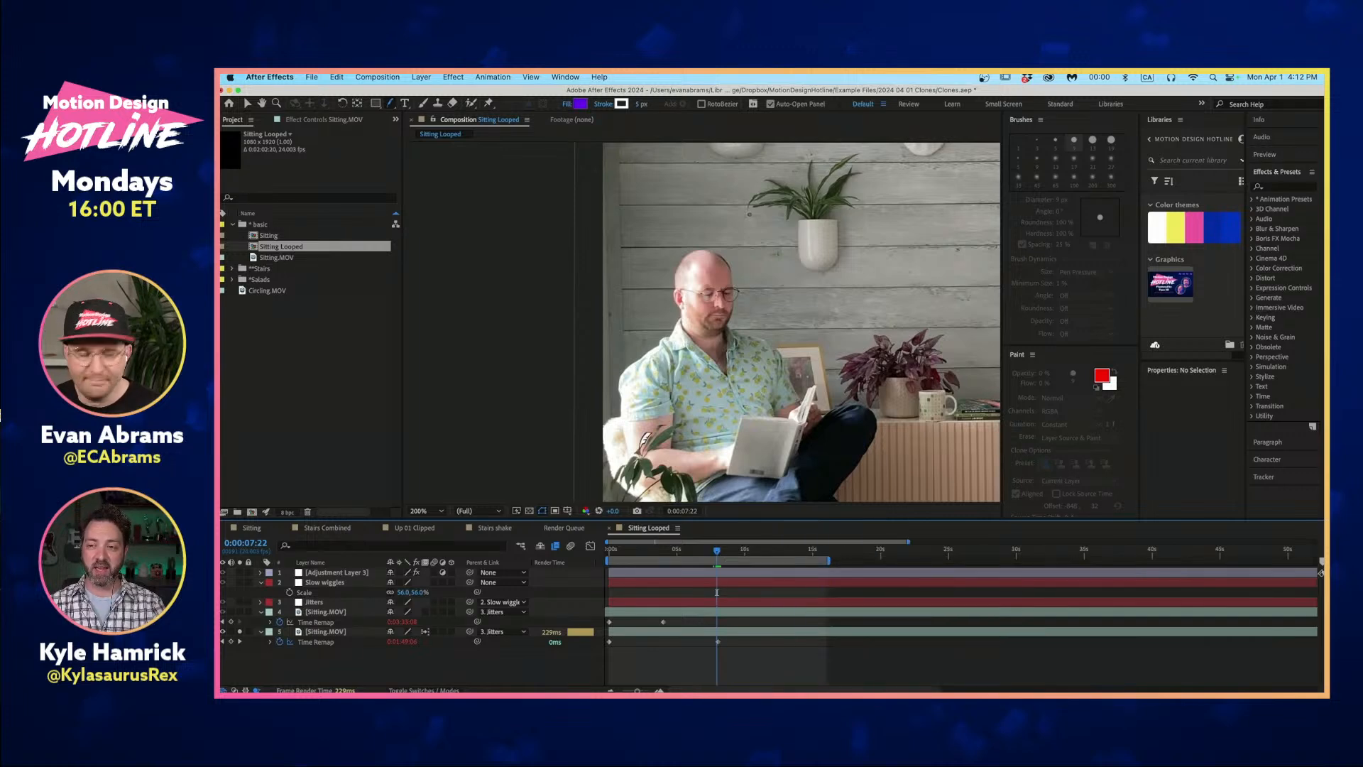
{"action": "key", "text": "comma"}
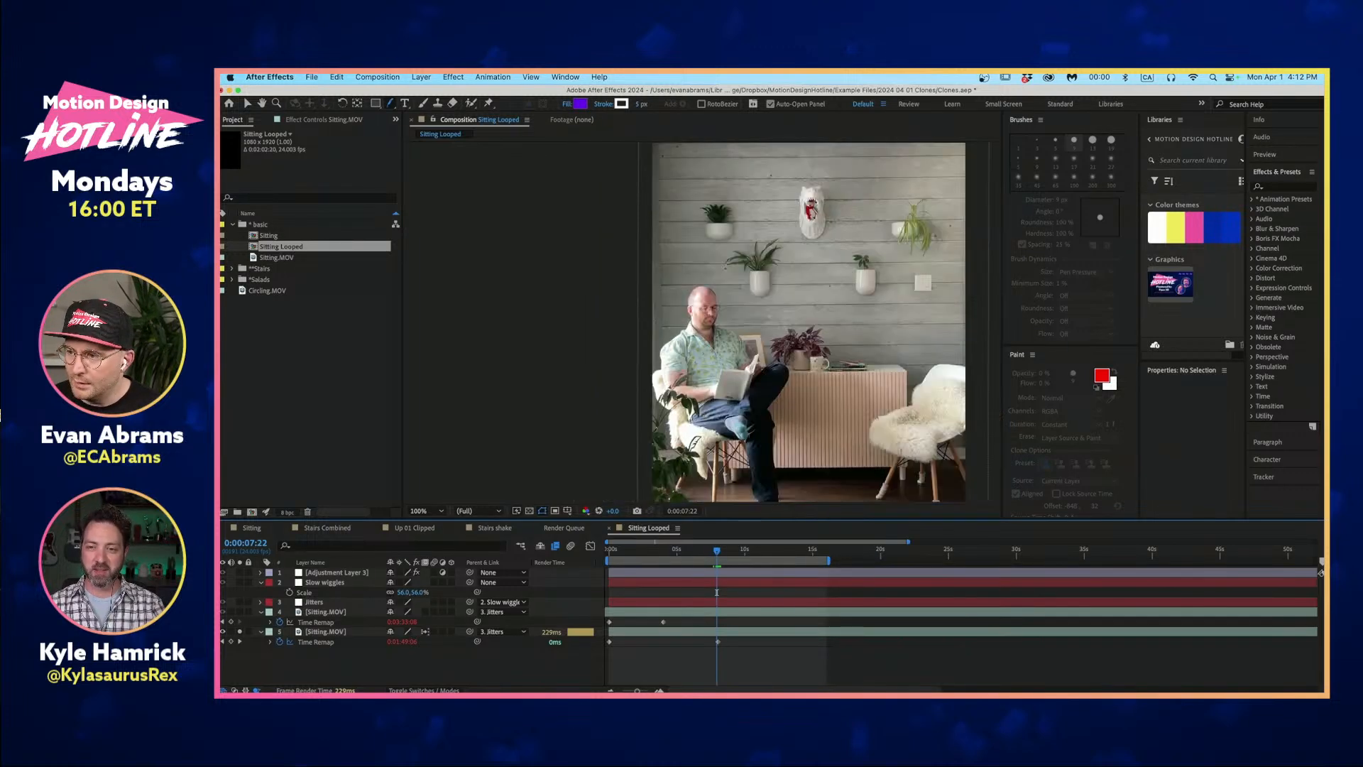
{"action": "left_click", "coordinate": [654, 550]}
{"action": "left_click_drag", "start_coordinate": [653, 554], "coordinate": [719, 557]}
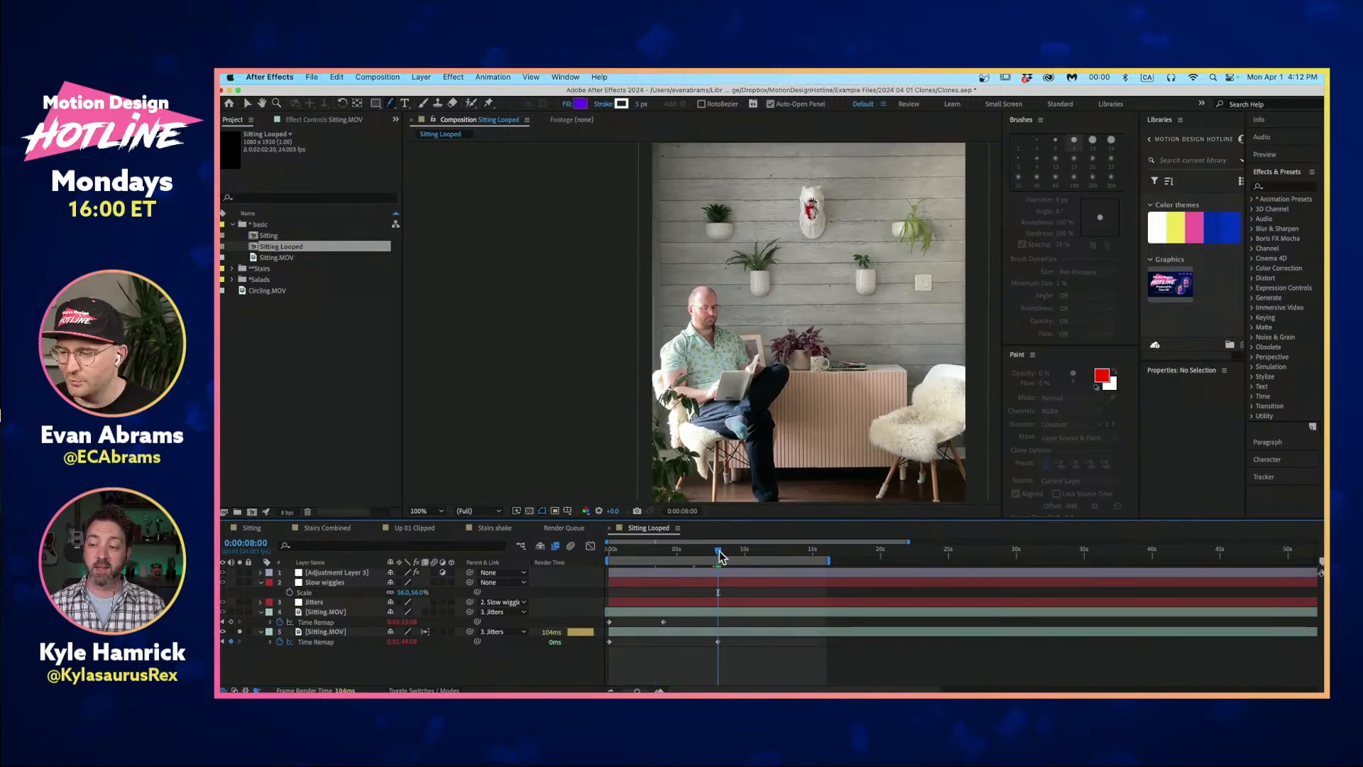
{"action": "left_click_drag", "start_coordinate": [719, 554], "coordinate": [720, 554]}
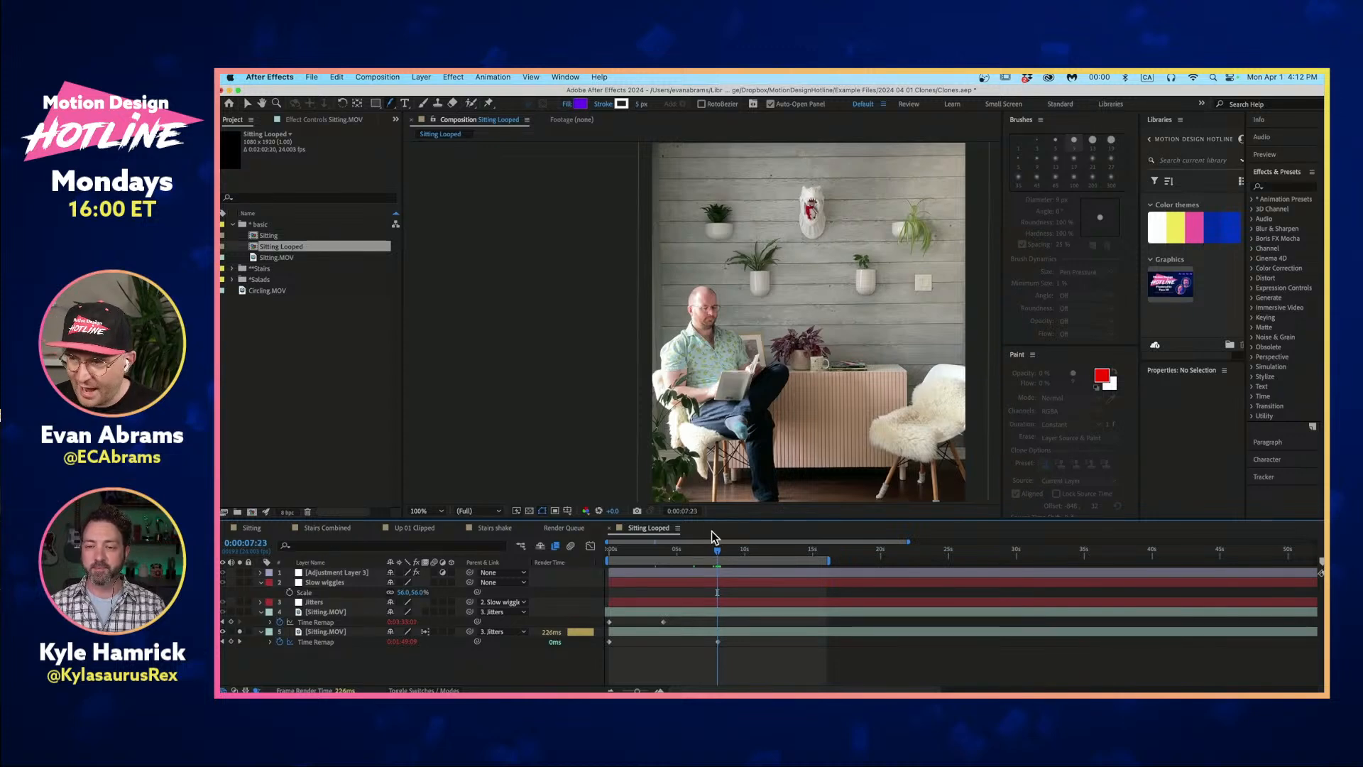
{"action": "key", "text": "Page_Up"}
{"action": "key", "text": "Page_Up"}
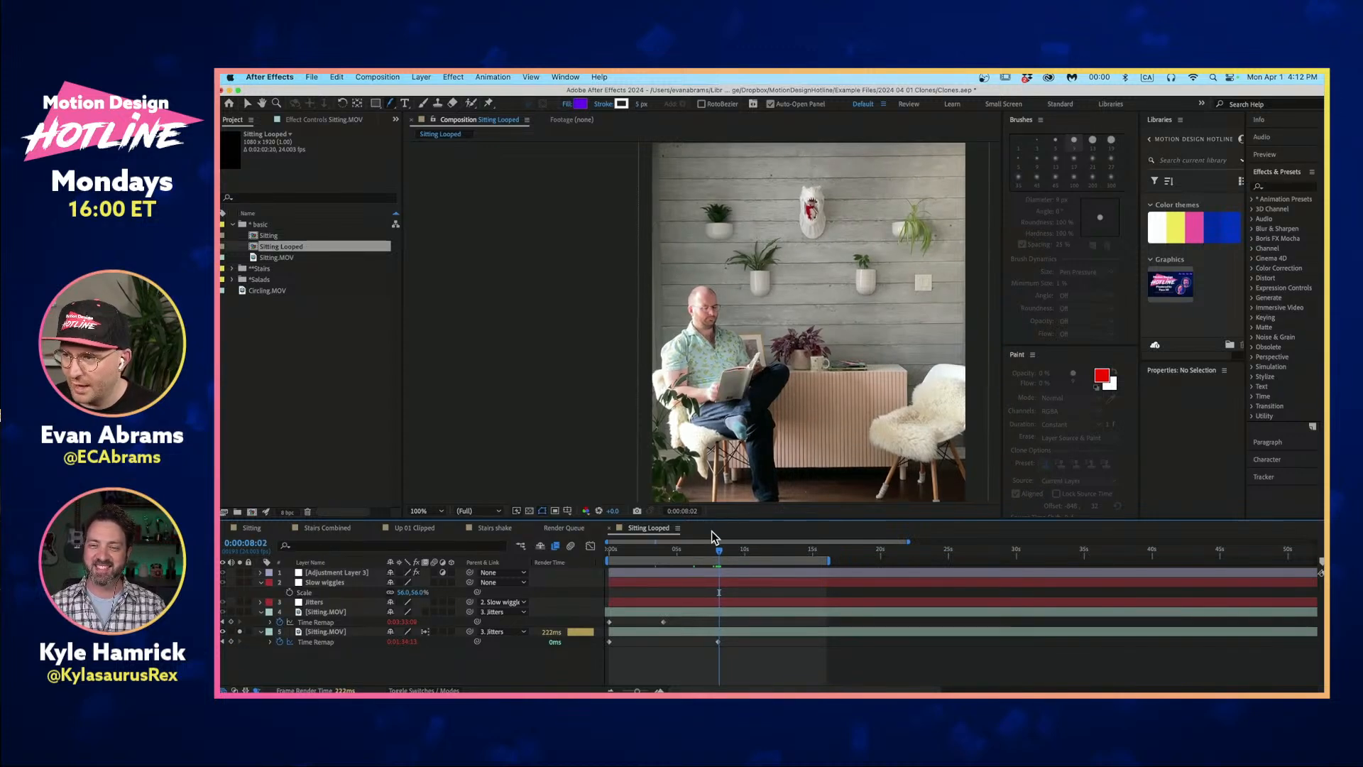
{"action": "key", "text": "Page_Down"}
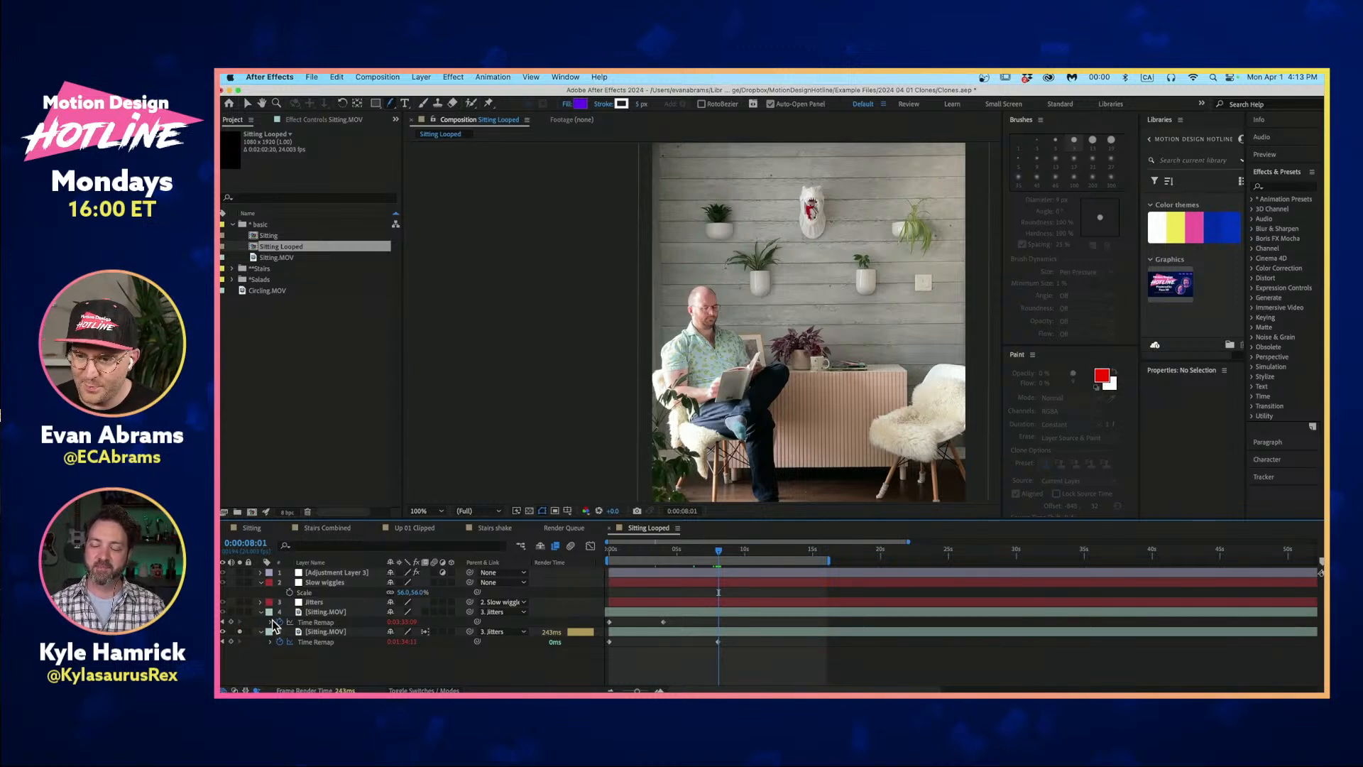
{"action": "left_click", "coordinate": [230, 611]}
{"action": "left_click", "coordinate": [239, 631]}
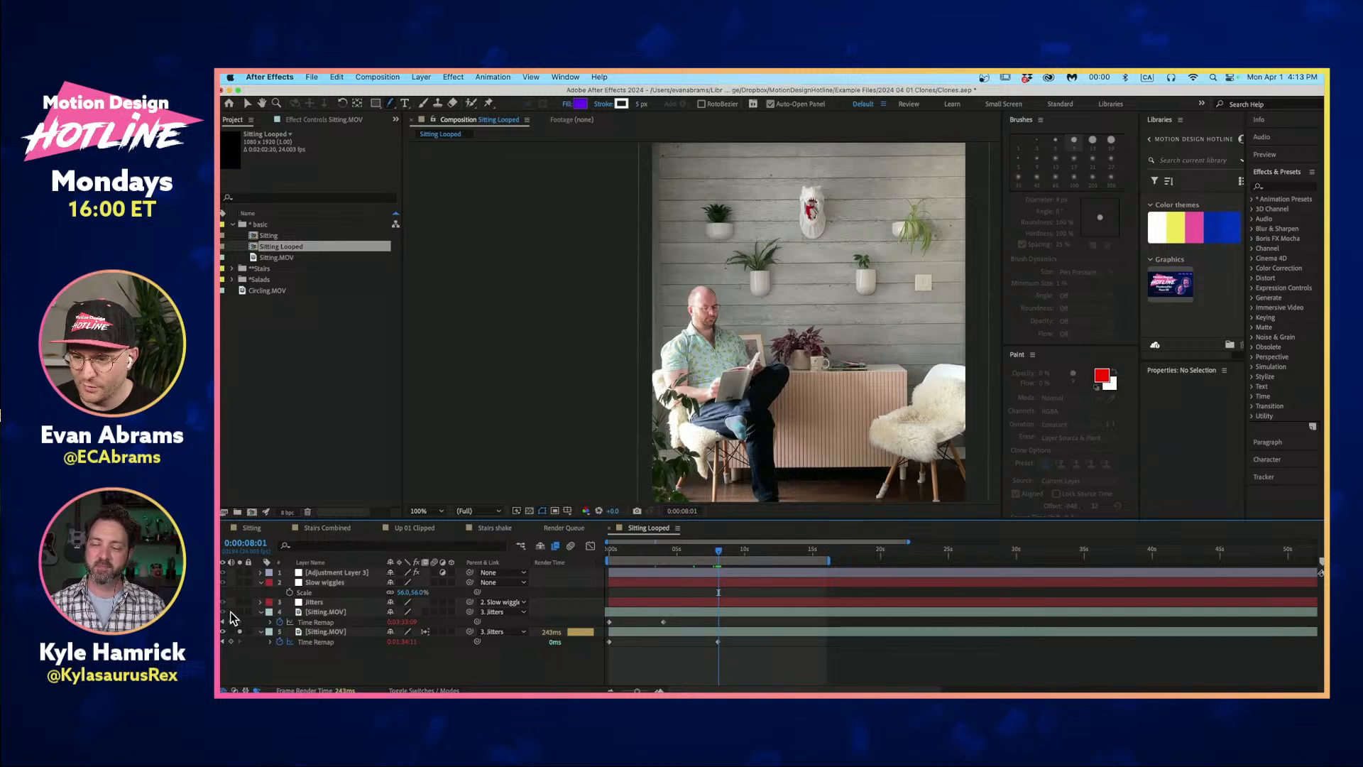
At 0:00:03:23, reveal and examine the Time Remap expressions of both Sitting.MOV layers.
{"action": "left_click", "coordinate": [768, 612]}
{"action": "left_click_drag", "start_coordinate": [726, 561], "coordinate": [671, 561]}
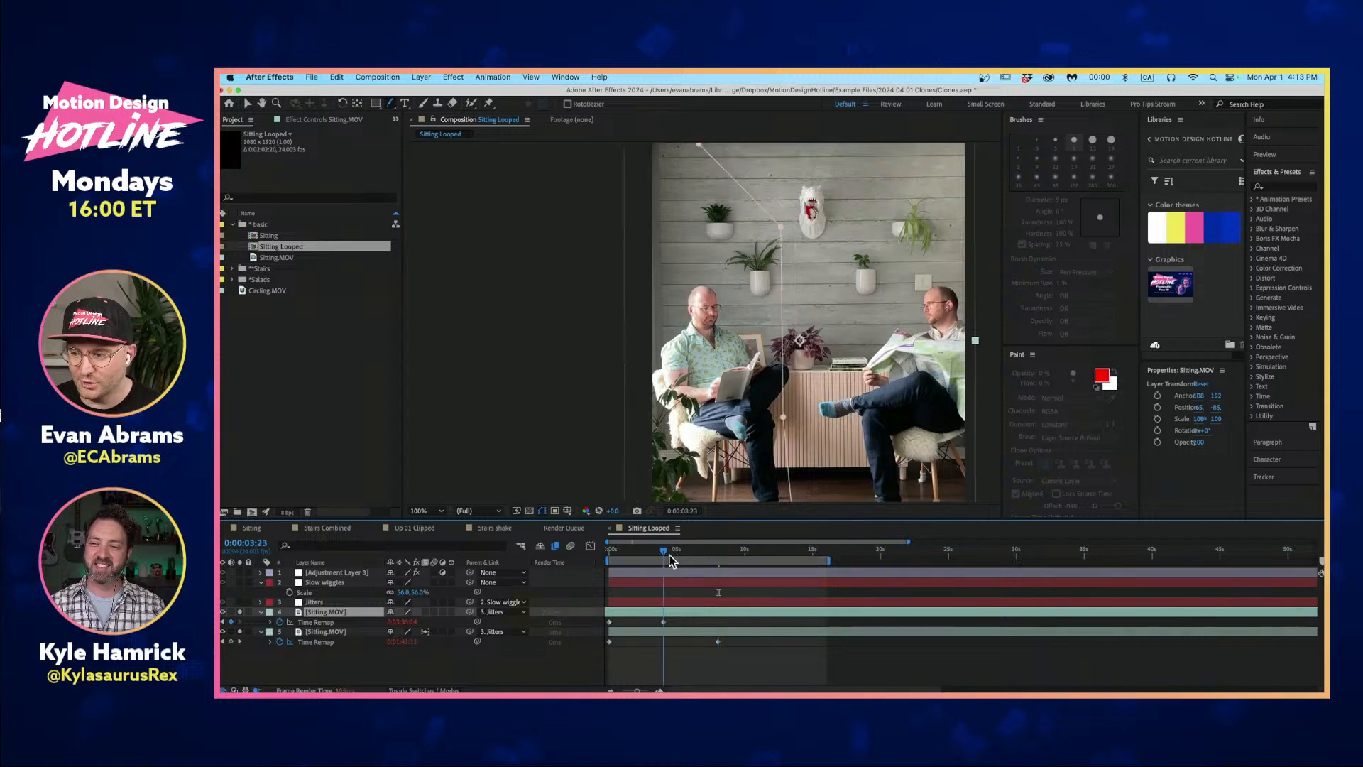
{"action": "left_click", "coordinate": [321, 632], "text": "shift"}
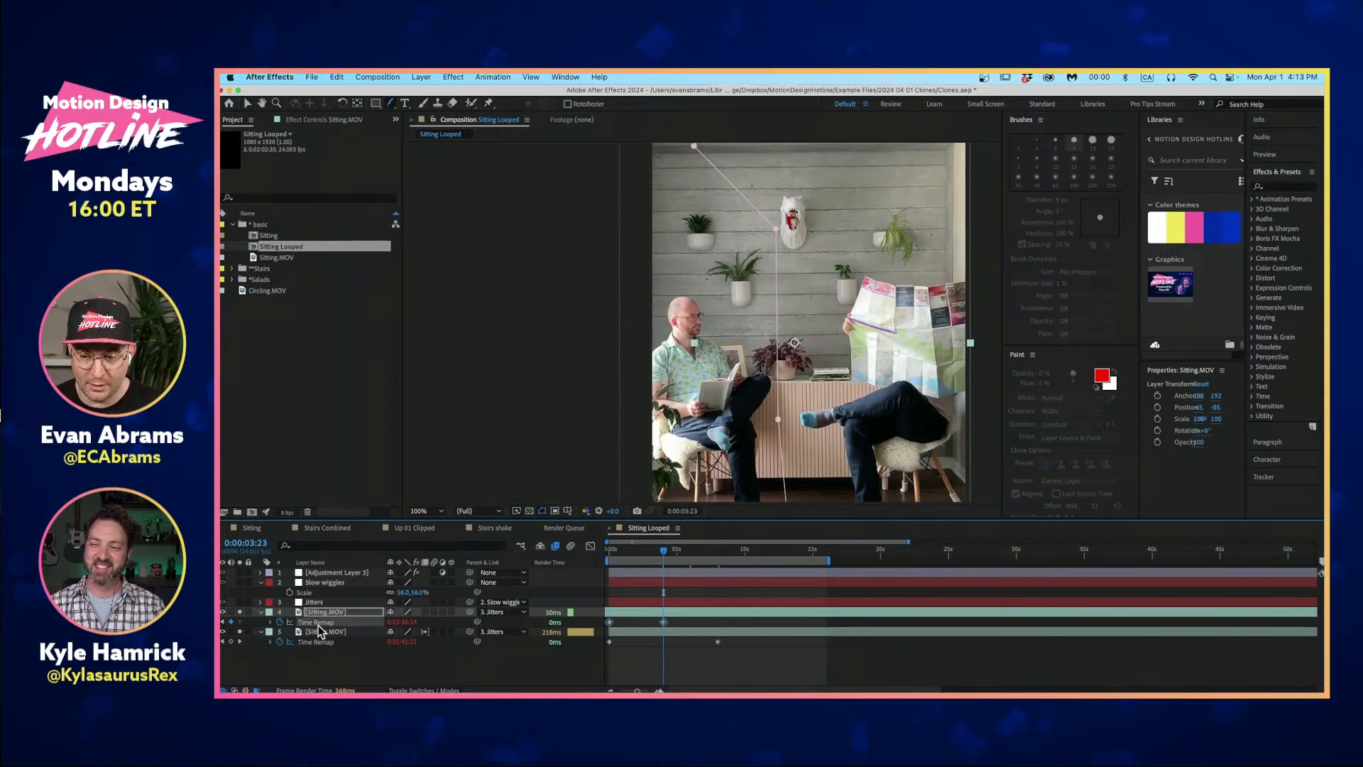
{"action": "type", "text": "loopOut(\"pingpong\")"}
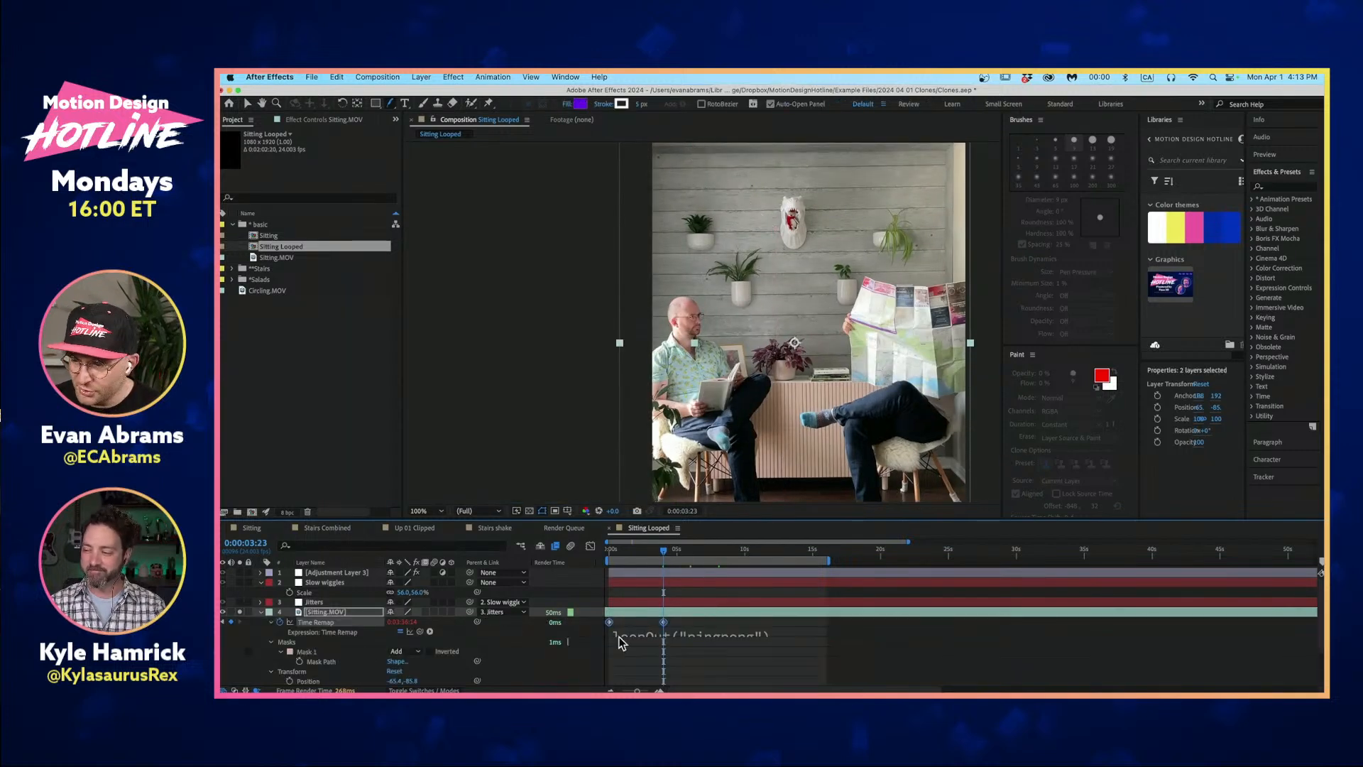
{"action": "scroll", "coordinate": [619, 642], "scroll_direction": "down", "scroll_amount": 2}
{"action": "left_click", "coordinate": [698, 658]}
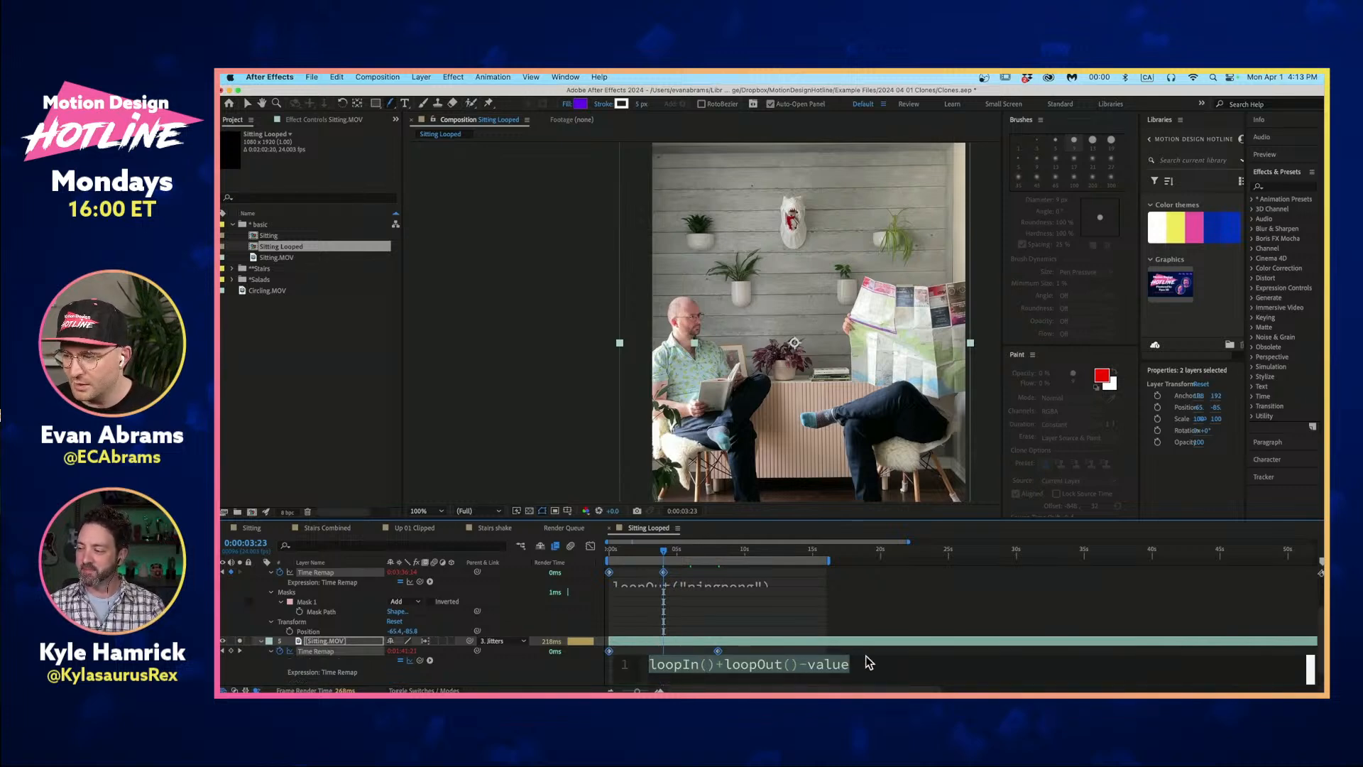
{"action": "left_click", "coordinate": [731, 648]}
Shift the lower Sitting.MOV layer's two Time Remap keyframes about 1.5 seconds later and view the loop curve in the Graph Editor.
{"action": "left_click", "coordinate": [318, 651]}
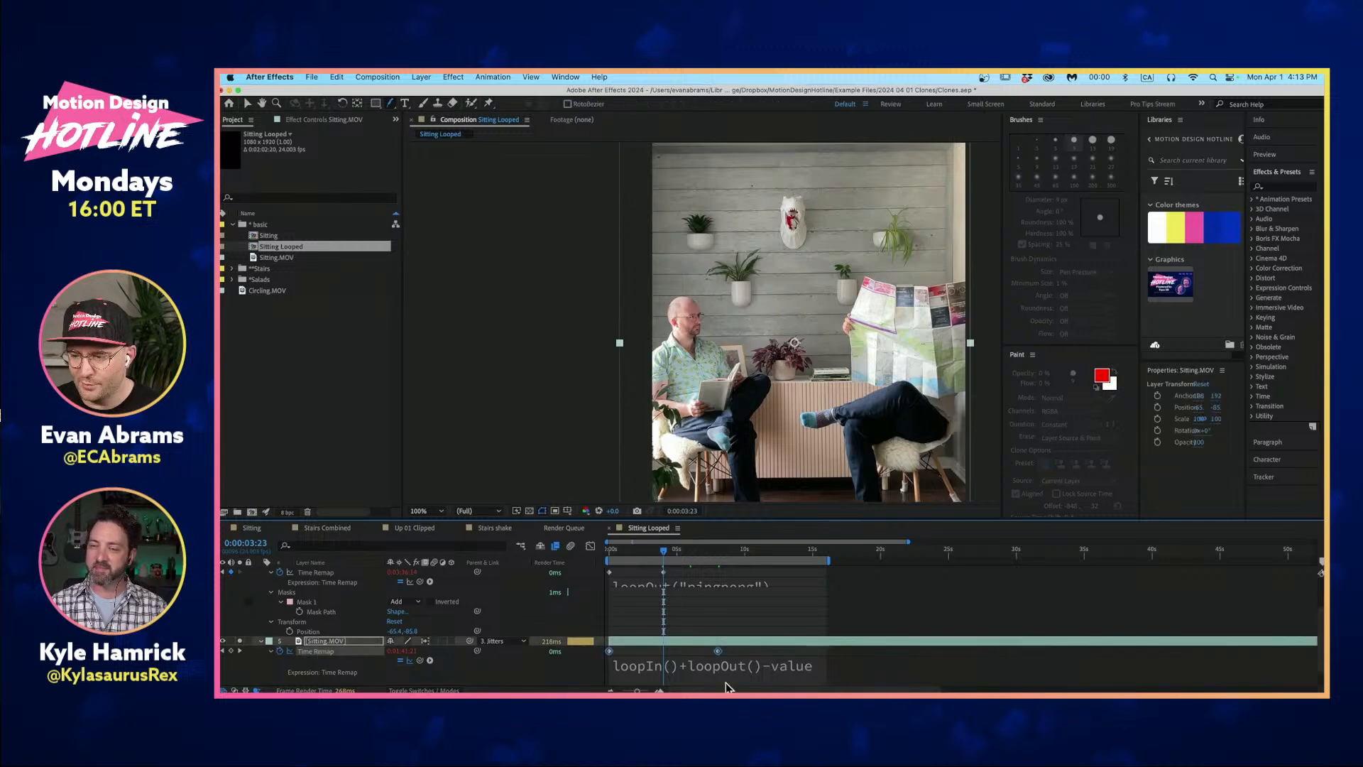
{"action": "left_click_drag", "start_coordinate": [718, 652], "coordinate": [738, 651]}
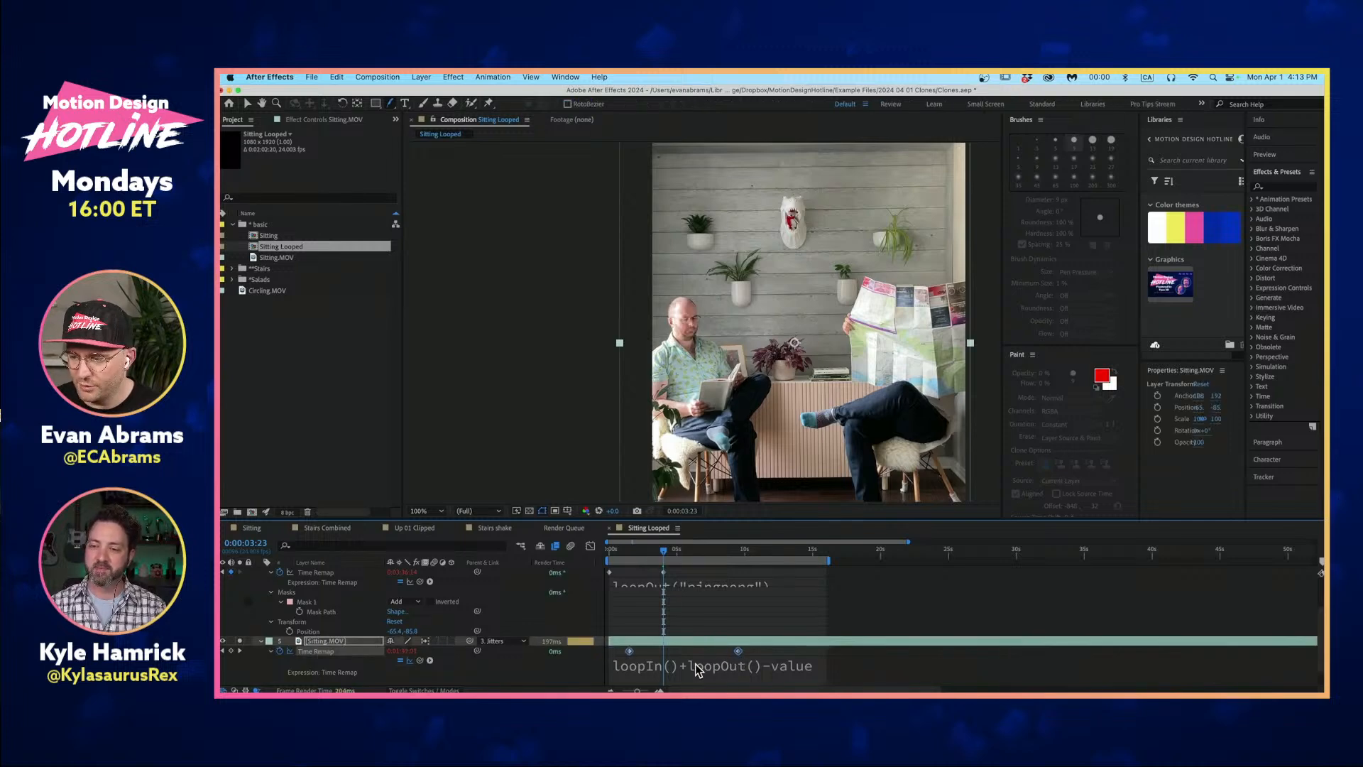
{"action": "key", "text": "shift+F3"}
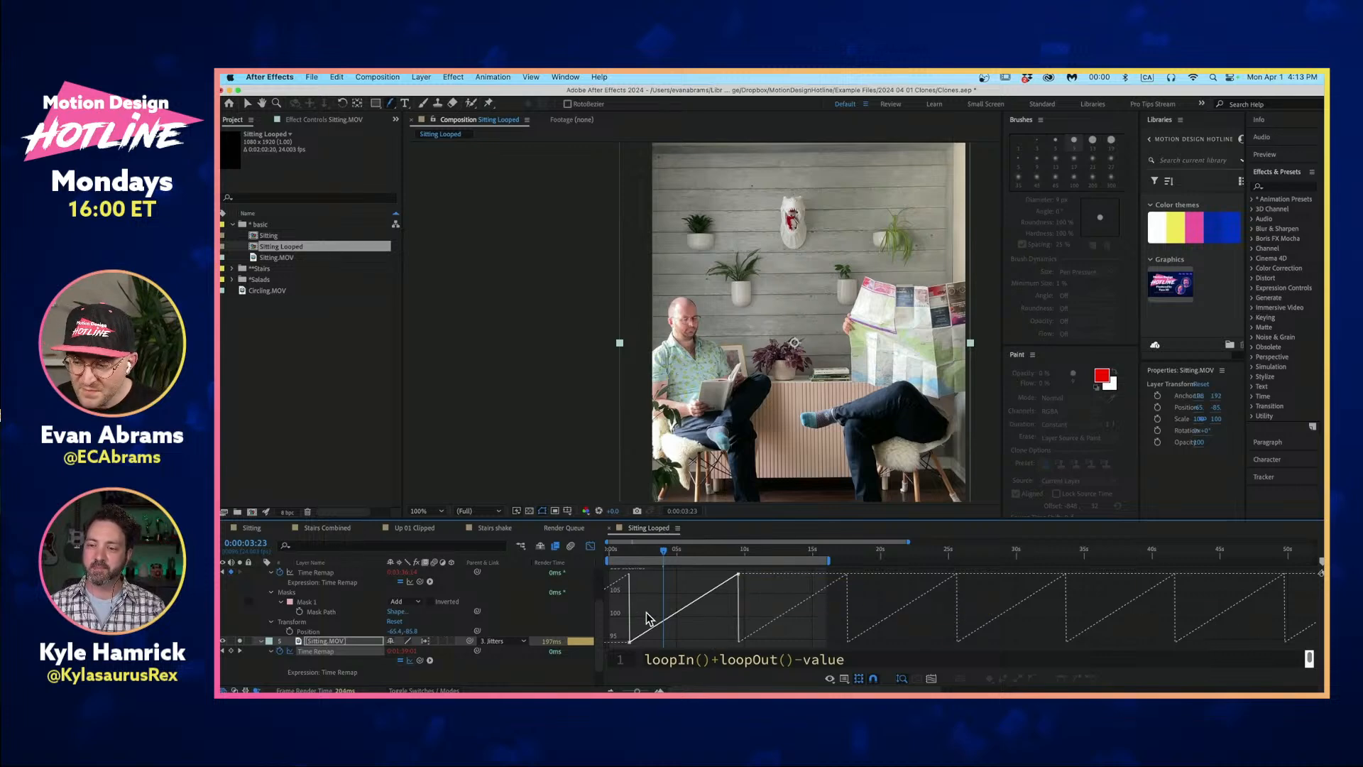
{"action": "key", "text": "shift+F3"}
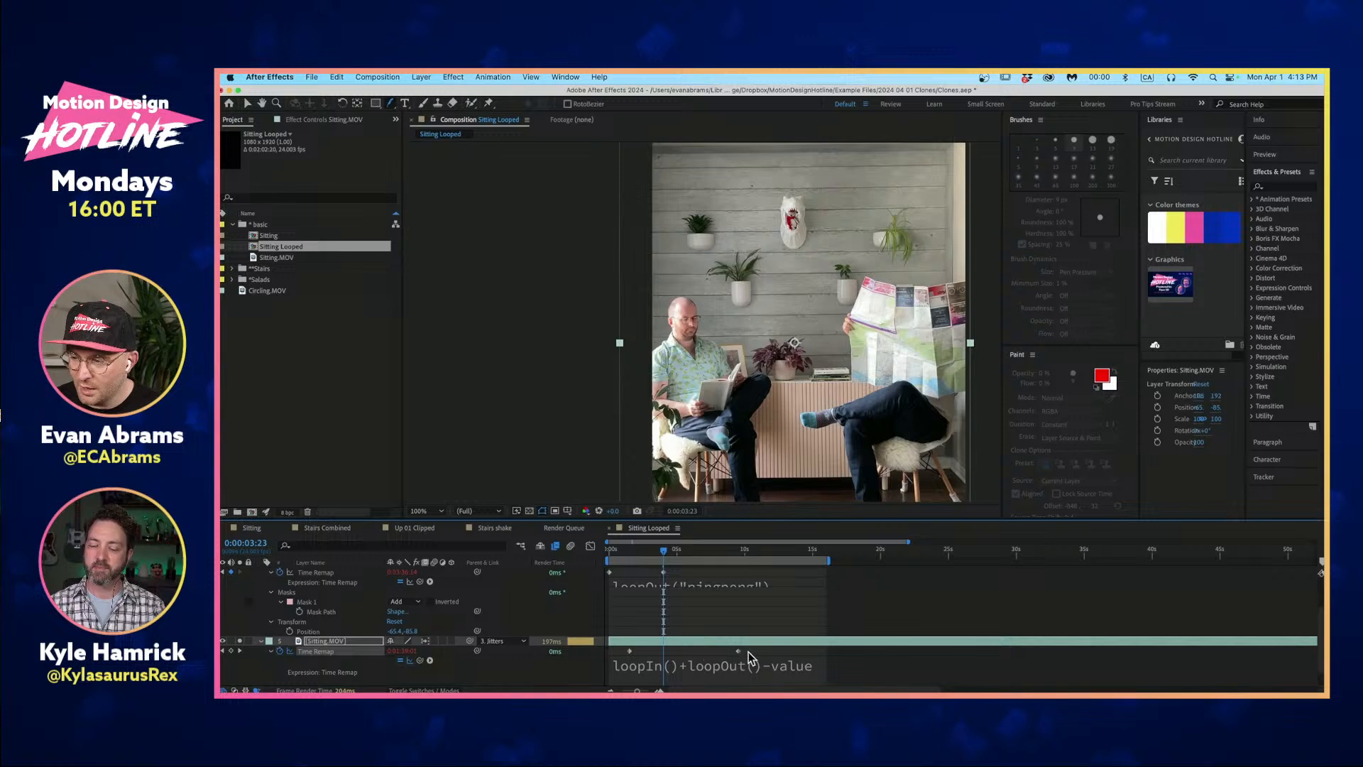
Move the lower layer's two Time Remap keyframes back to start at the beginning of the composition, with the current time at 0:00:03:10.
{"action": "left_click", "coordinate": [735, 652]}
{"action": "key", "text": "cmd+z"}
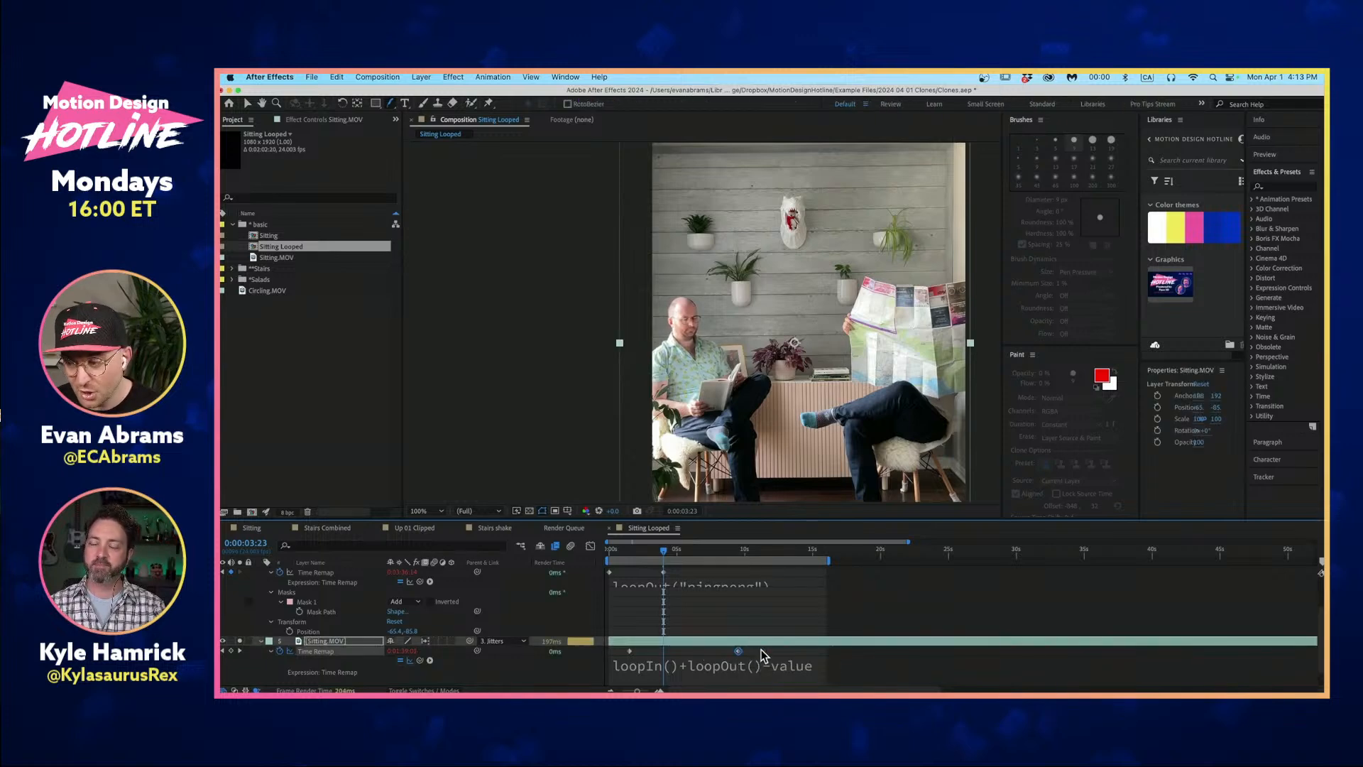
{"action": "mouse_move", "coordinate": [646, 551]}
{"action": "left_mouse_down"}
{"action": "mouse_move", "coordinate": [715, 564]}
{"action": "mouse_move", "coordinate": [637, 564]}
{"action": "mouse_move", "coordinate": [670, 568]}
{"action": "mouse_move", "coordinate": [655, 557]}
{"action": "left_mouse_up"}
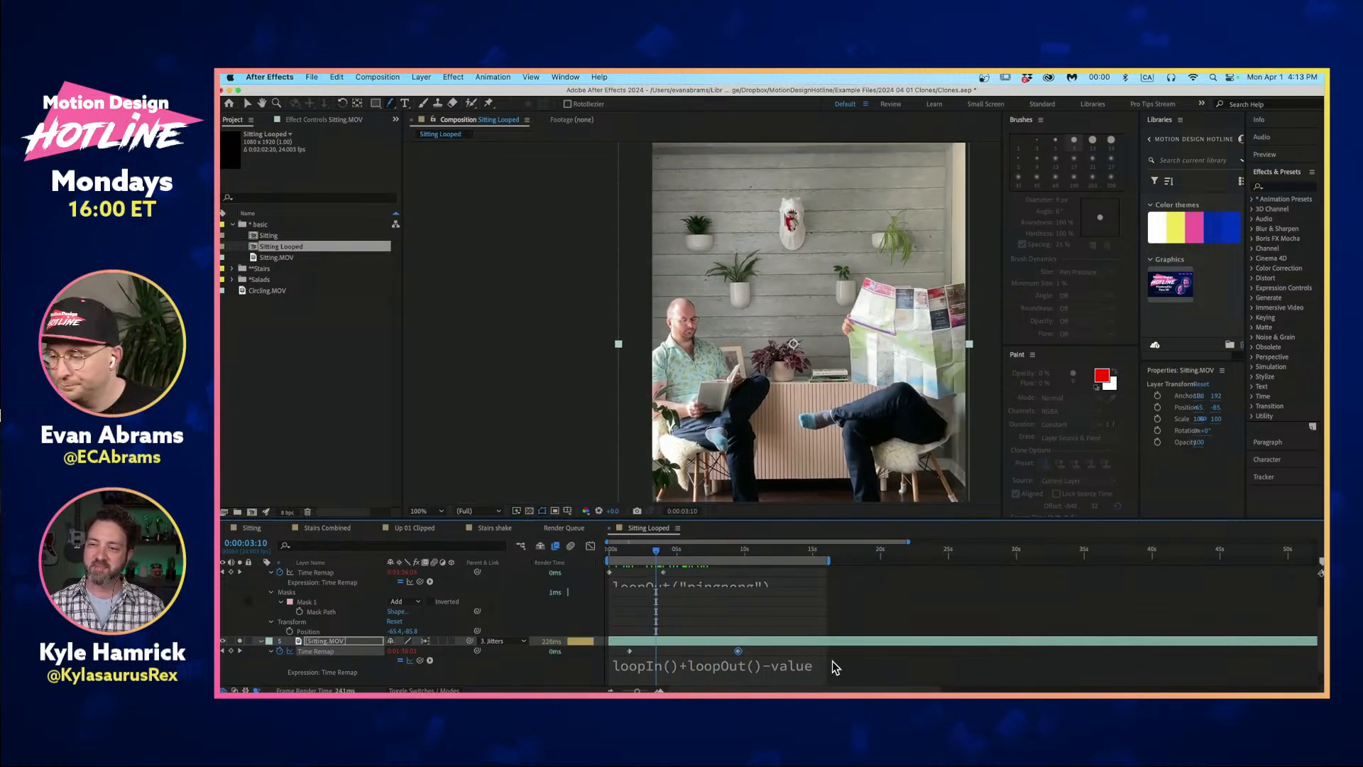
{"action": "scroll", "coordinate": [694, 621], "scroll_direction": "up", "scroll_amount": 2}
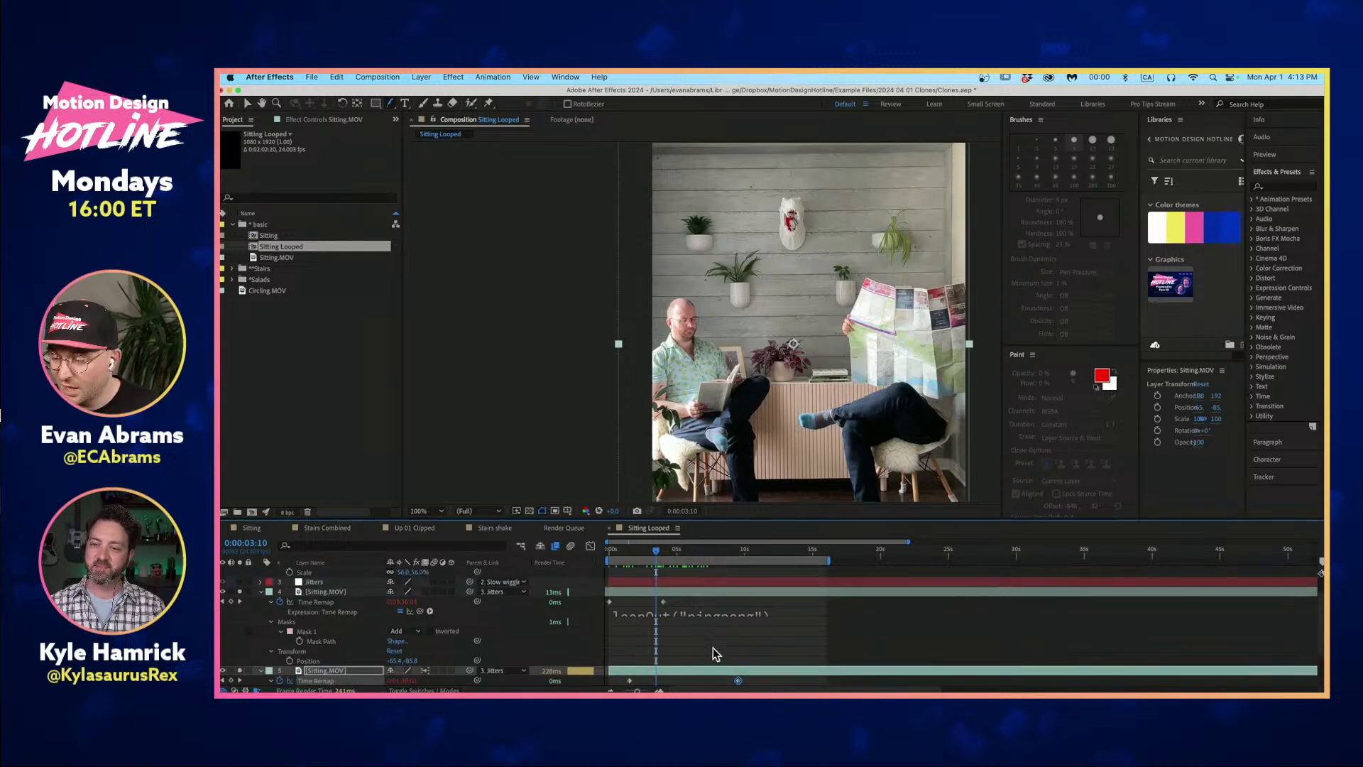
{"action": "left_click_drag", "start_coordinate": [629, 680], "coordinate": [613, 679]}
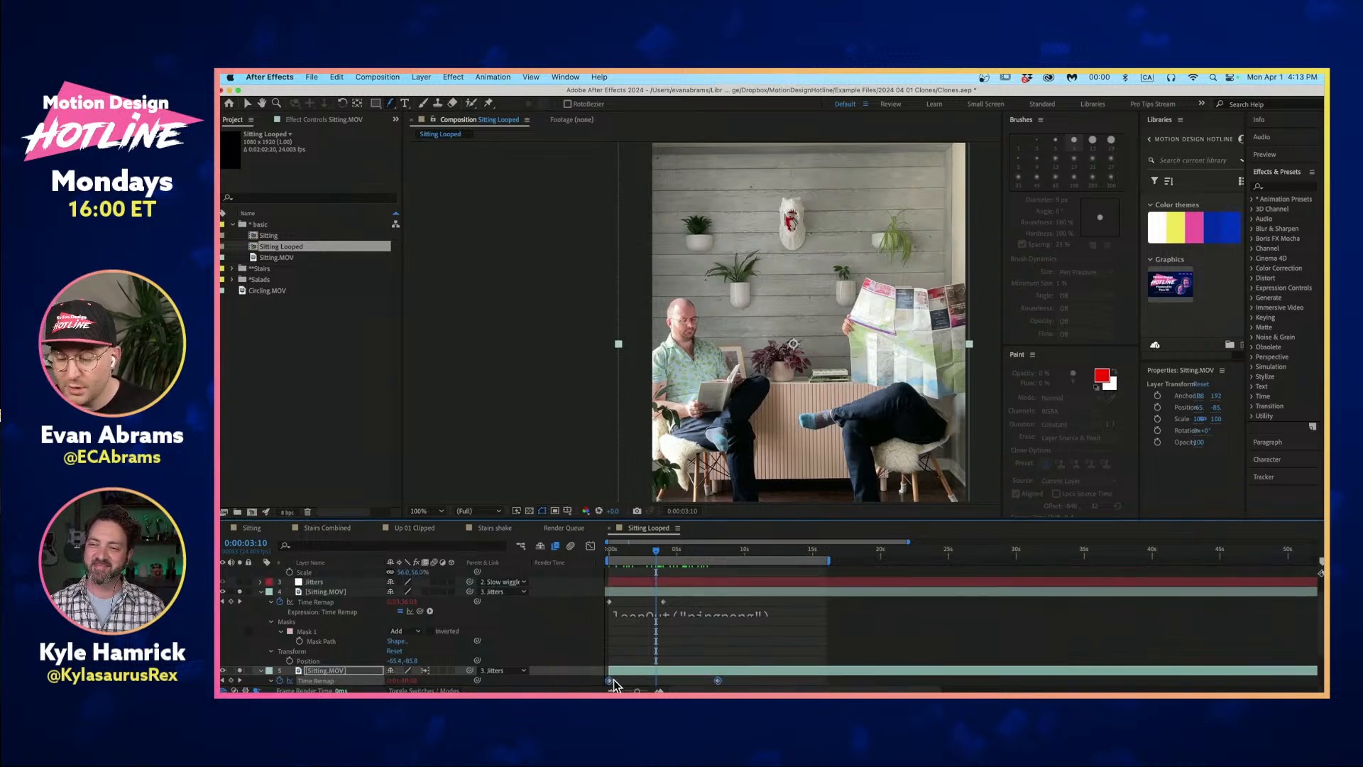
Examine the upper Sitting.MOV layer's pingpong Time Remap curve in the Graph Editor over a longer time span, and return to the layer bars.
{"action": "left_click", "coordinate": [337, 603]}
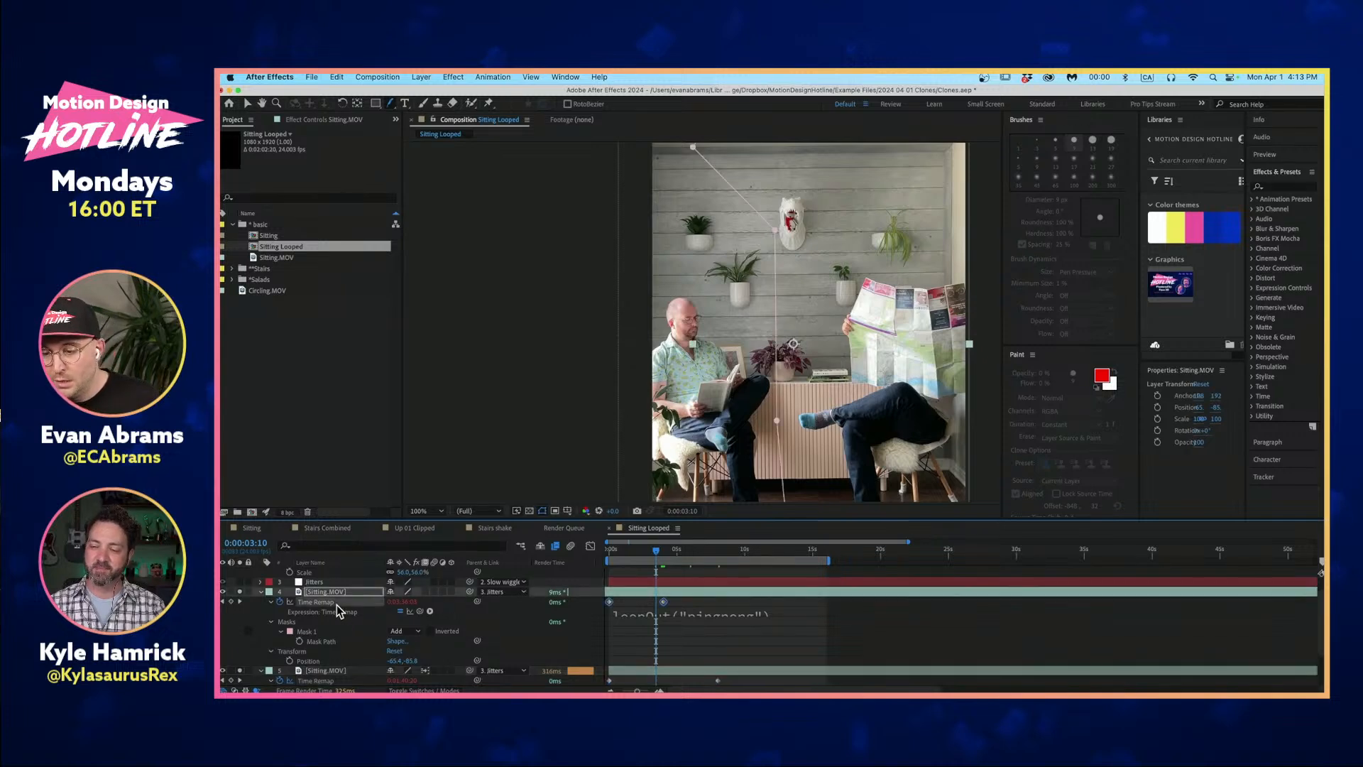
{"action": "left_click", "coordinate": [690, 616]}
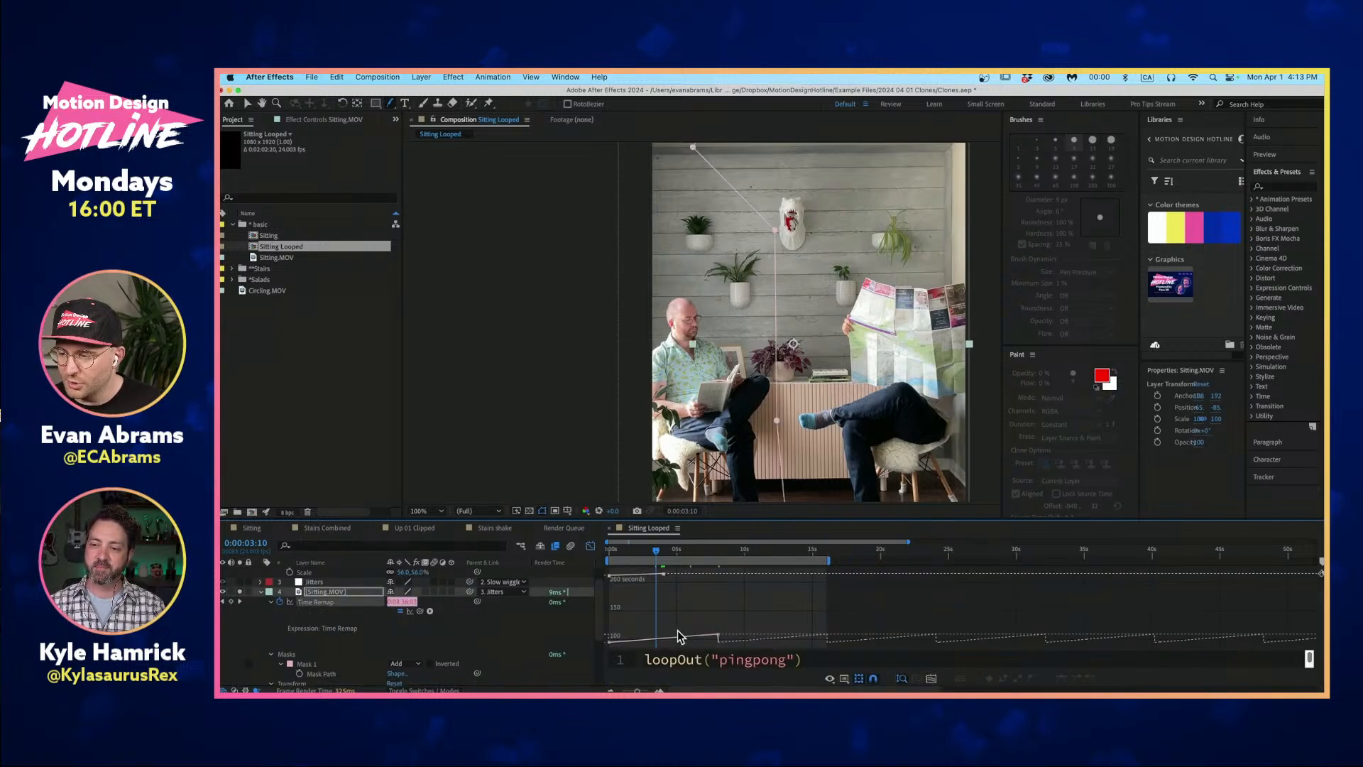
{"action": "key", "text": "shift+F3"}
{"action": "left_click", "coordinate": [313, 613]}
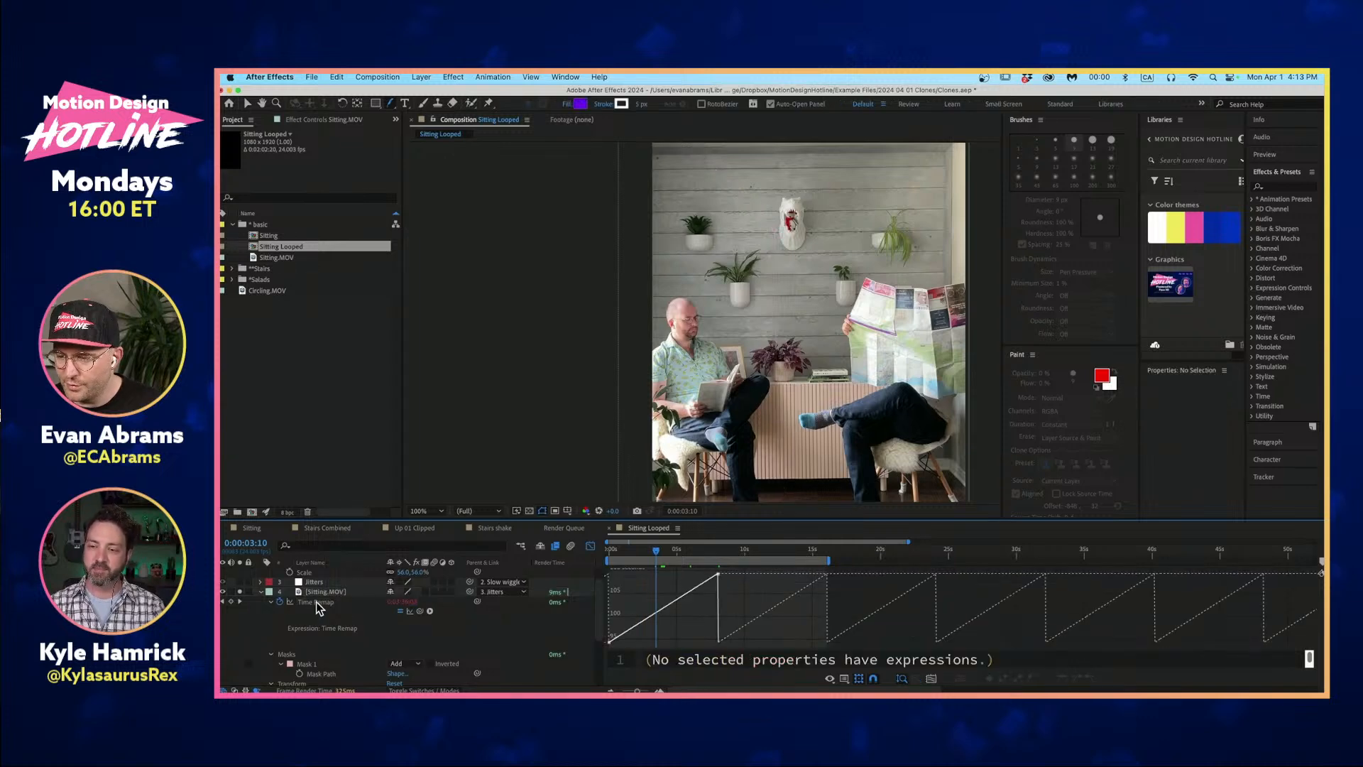
{"action": "left_click", "coordinate": [315, 602]}
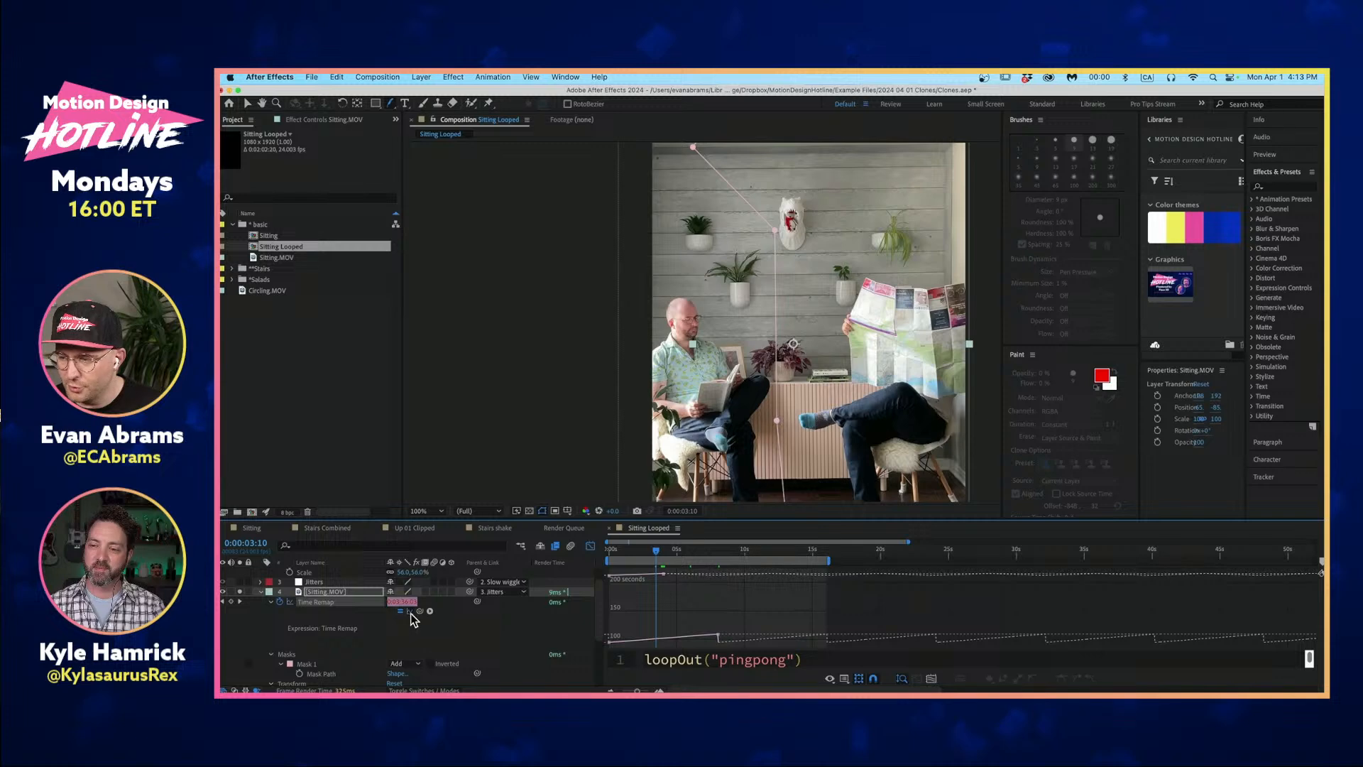
{"action": "key", "text": "equal"}
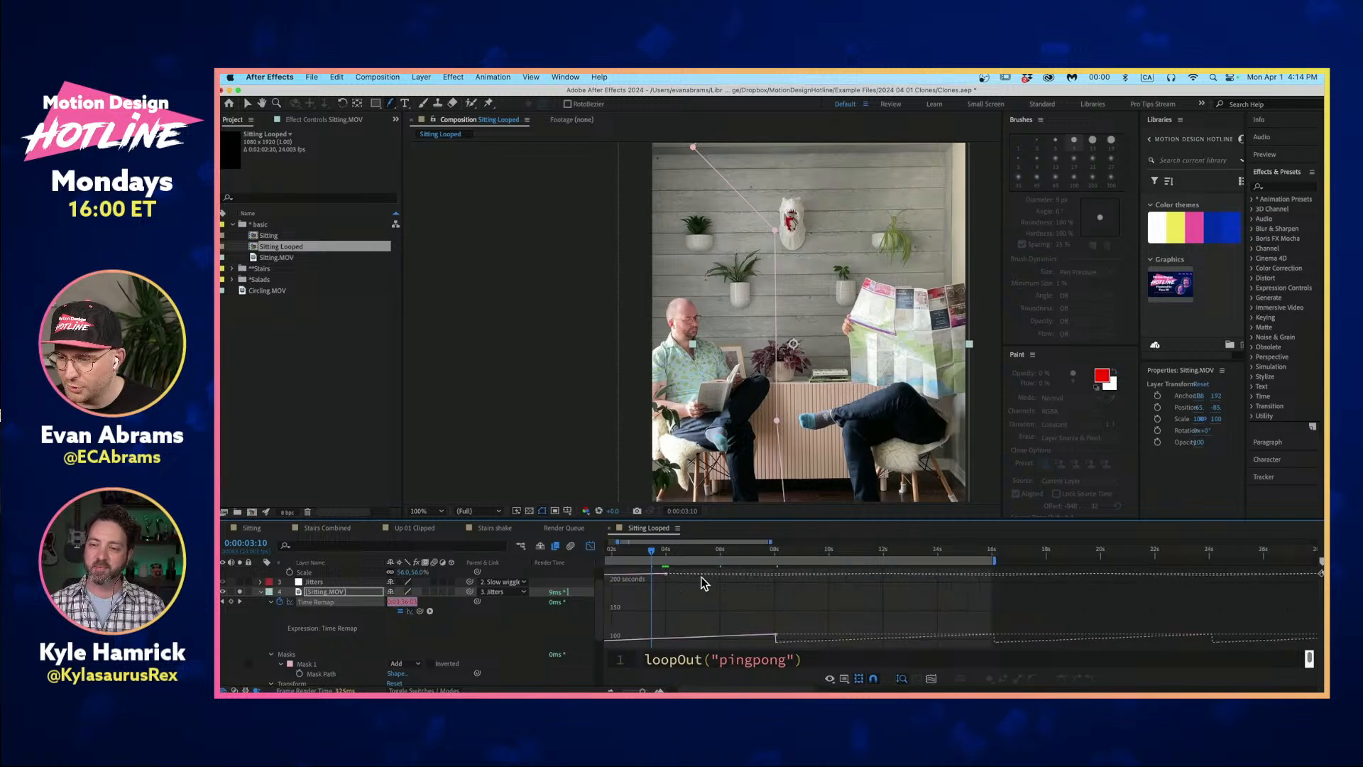
{"action": "key", "text": "minus"}
{"action": "key", "text": "minus"}
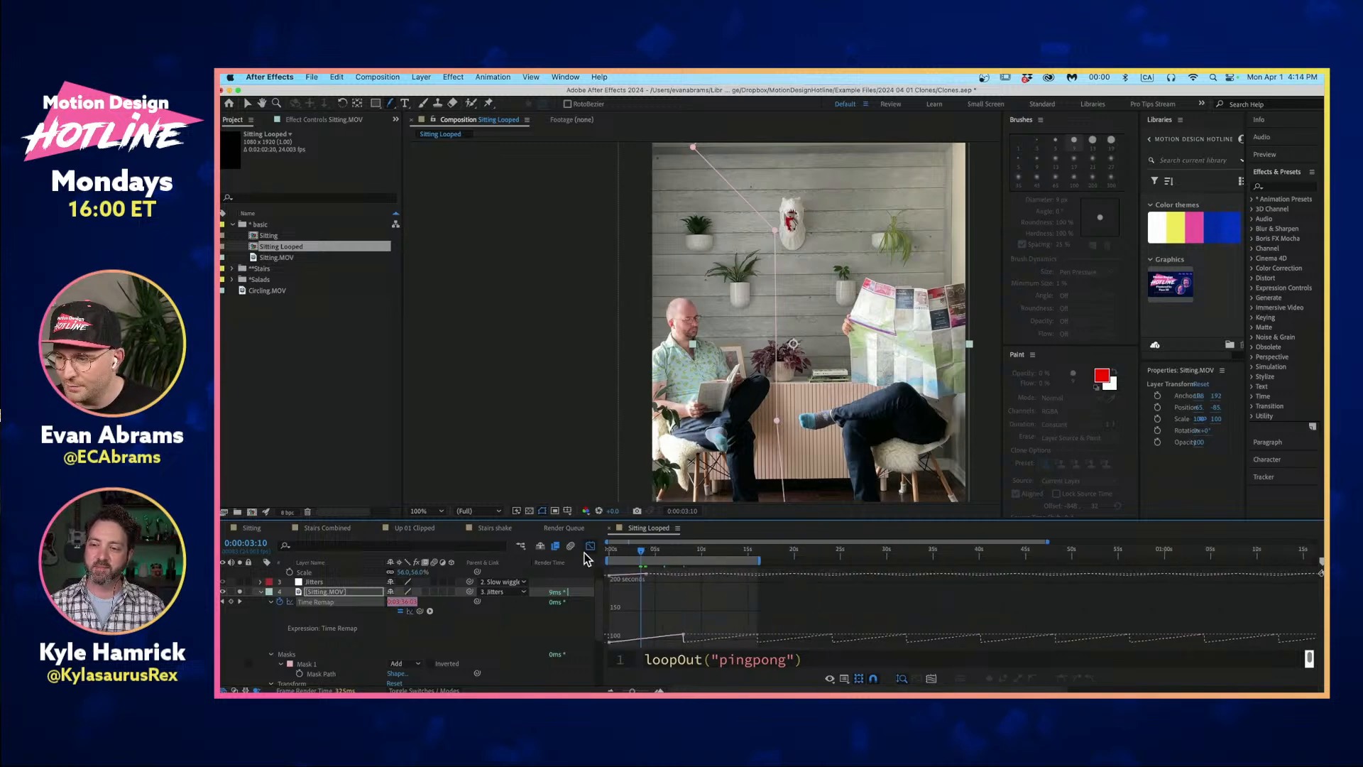
{"action": "left_click", "coordinate": [590, 546]}
{"action": "left_click", "coordinate": [654, 600]}
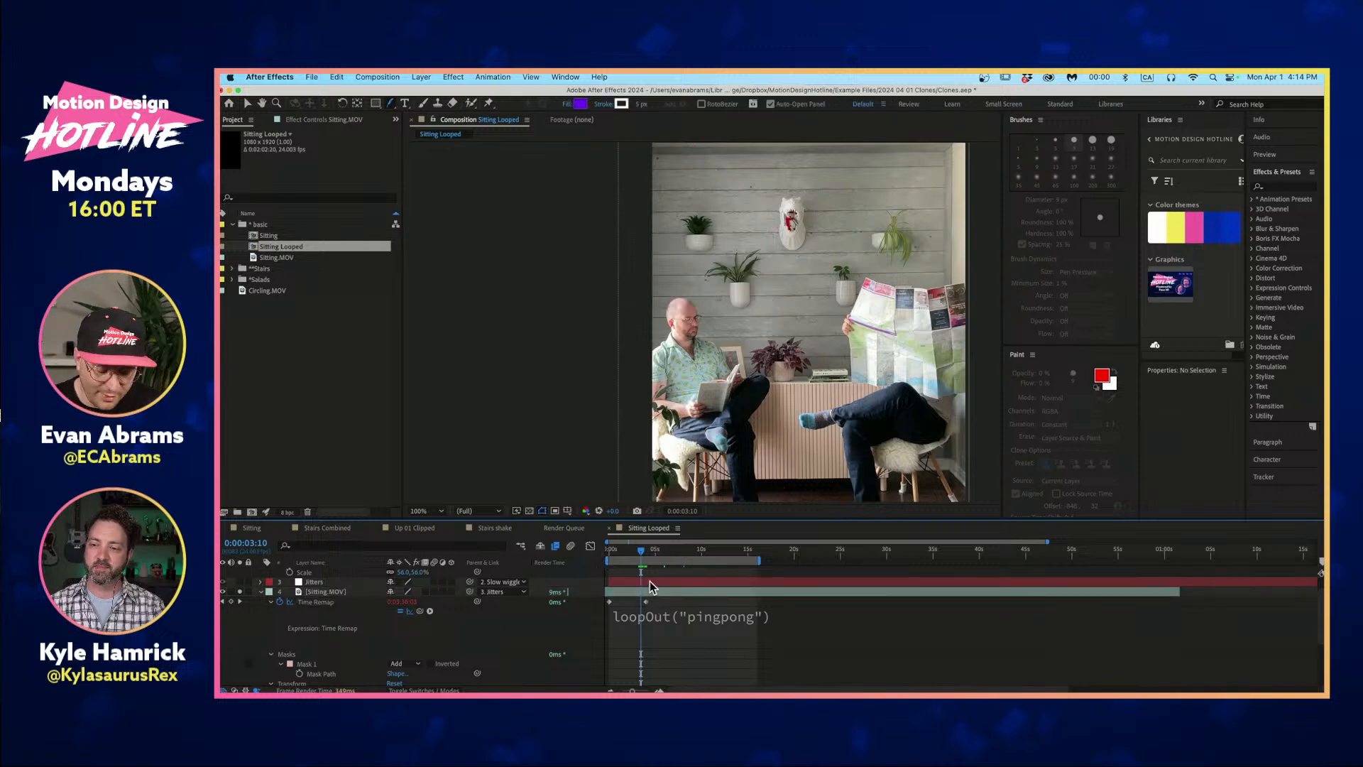
Reveal the keyframed properties of all layers, scrub to 0:00:08:00, and collapse the layers again.
{"action": "key", "text": "u"}
{"action": "left_click", "coordinate": [637, 642]}
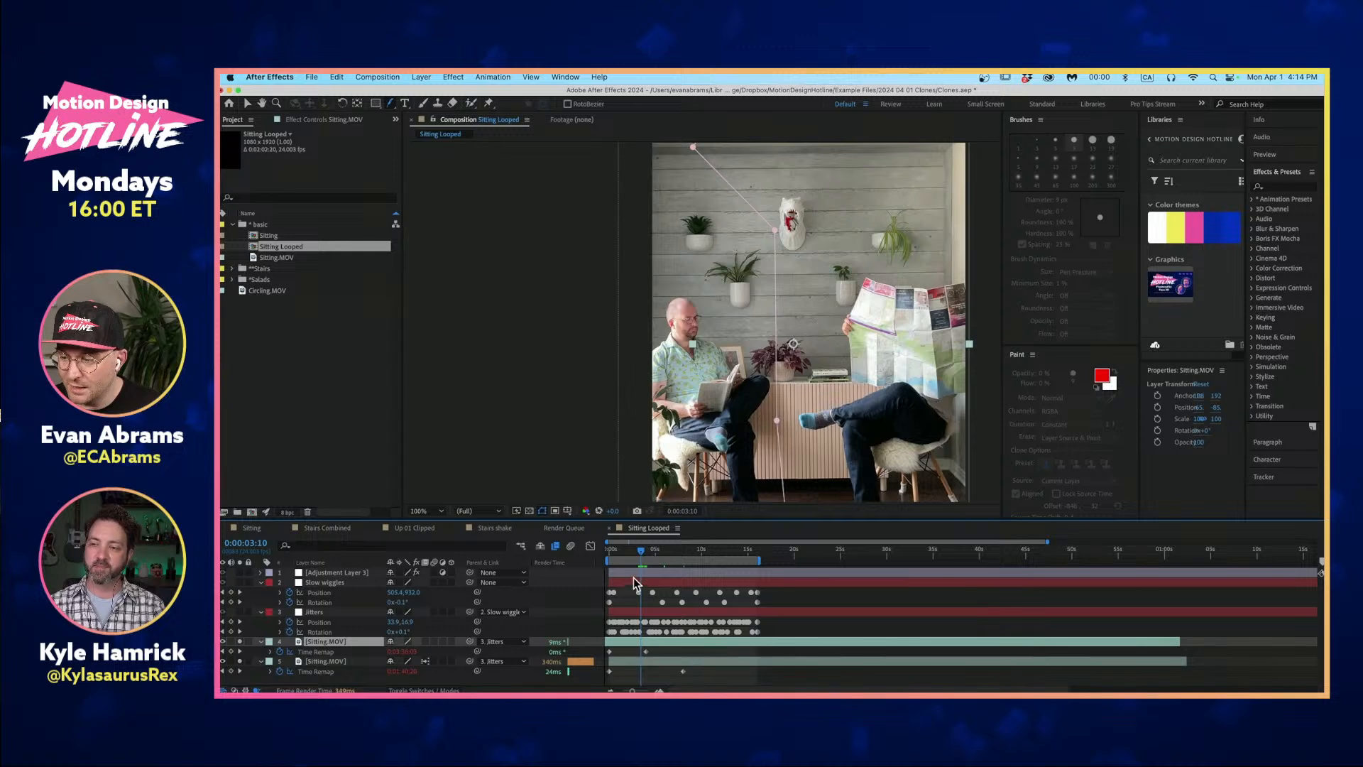
{"action": "left_click_drag", "start_coordinate": [641, 551], "coordinate": [684, 562]}
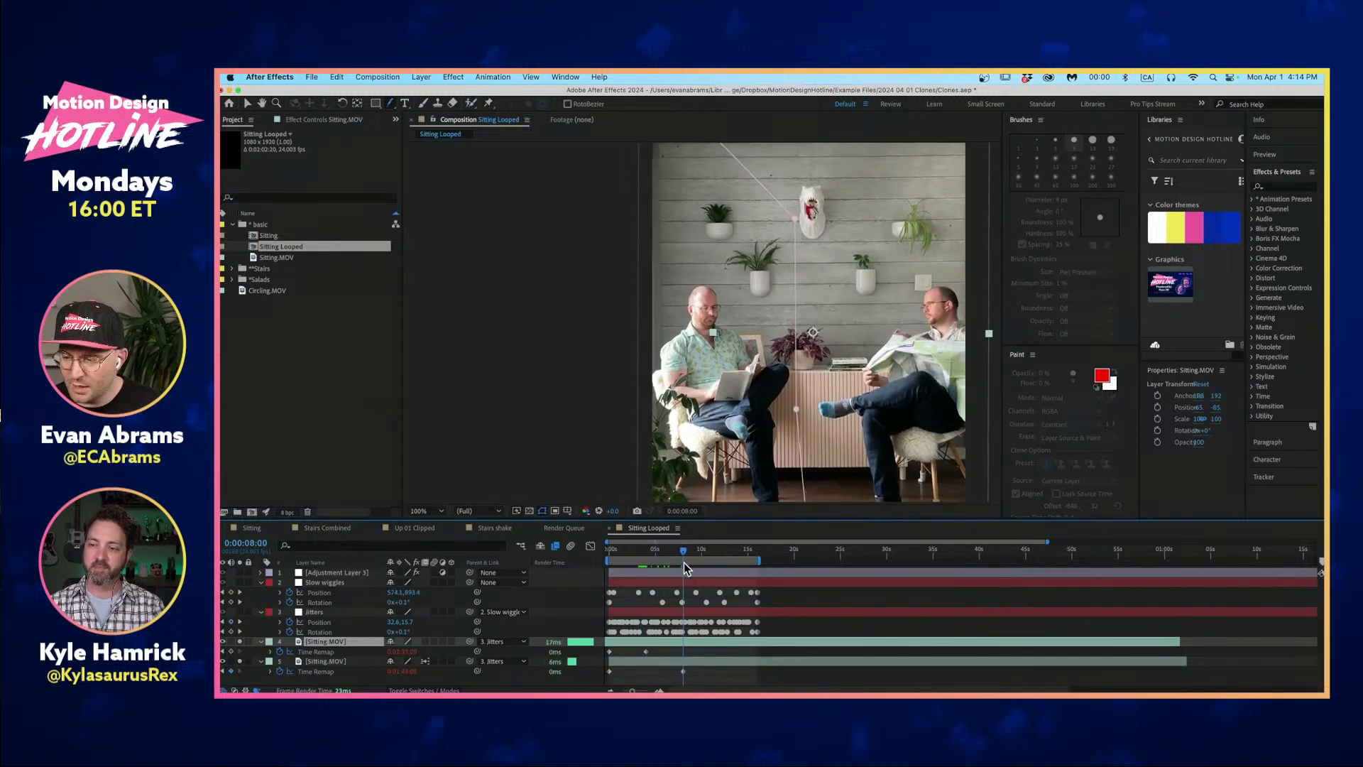
{"action": "left_click", "coordinate": [698, 671]}
{"action": "key", "text": "u"}
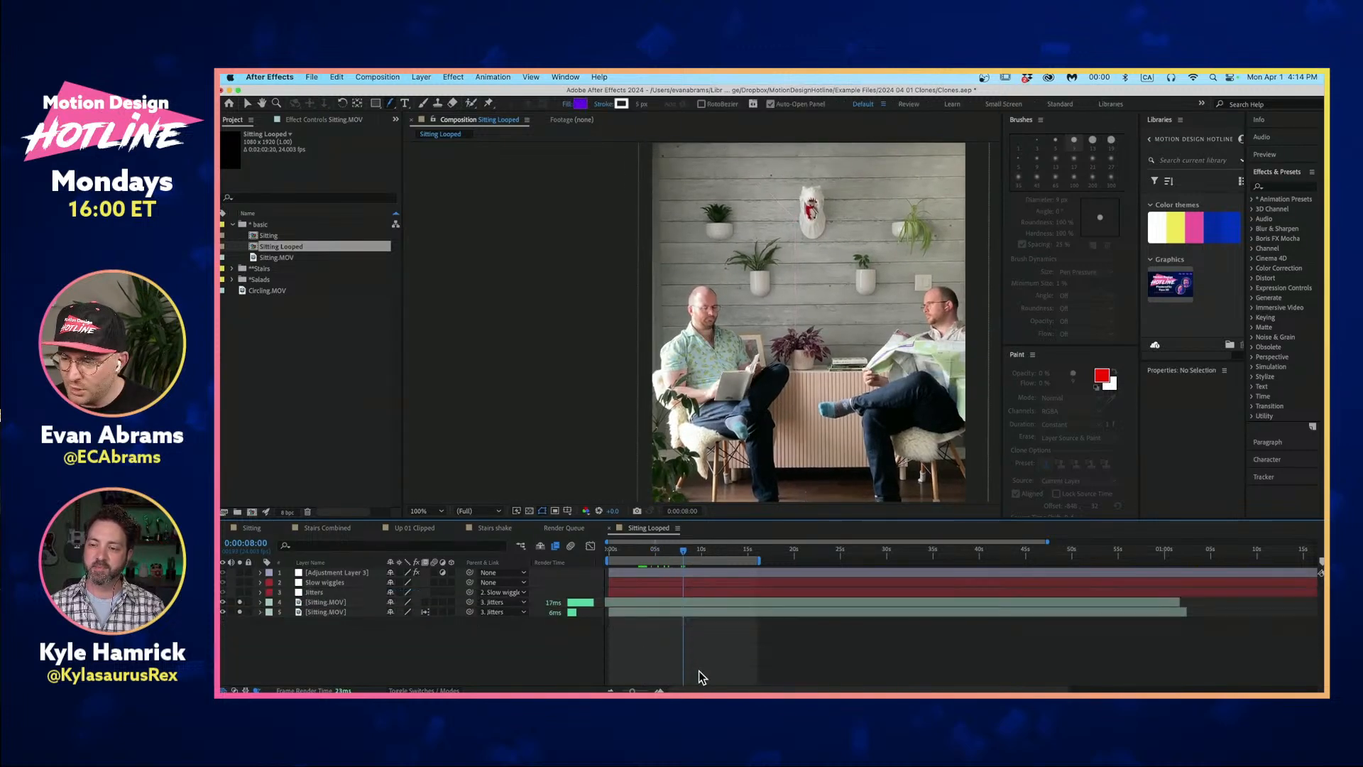
Reveal only the two Sitting.MOV layers' Time Remap keyframes and go from the composition start to 0:00:03:23.
{"action": "left_click", "coordinate": [685, 612]}
{"action": "left_click", "coordinate": [683, 603], "text": "shift"}
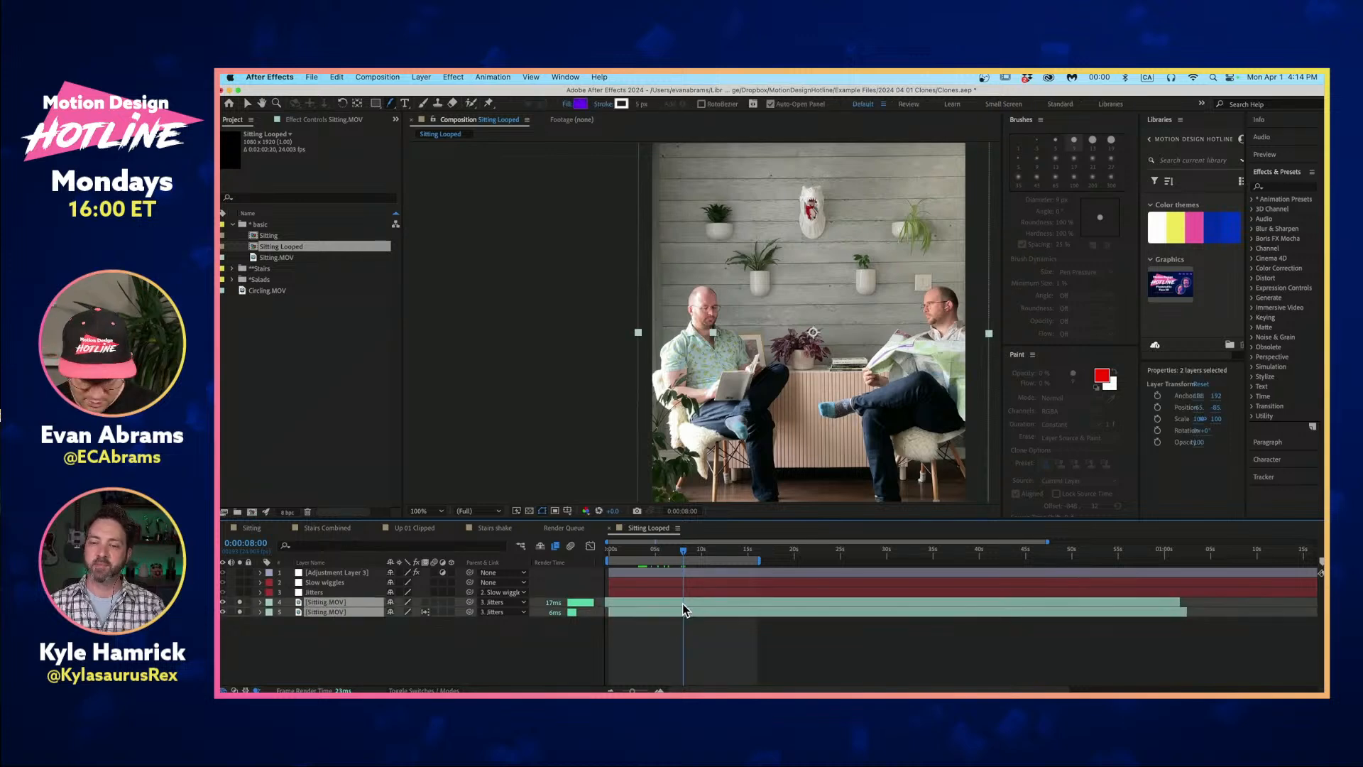
{"action": "key", "text": "u"}
{"action": "scroll", "coordinate": [675, 643], "scroll_direction": "up", "scroll_amount": 3}
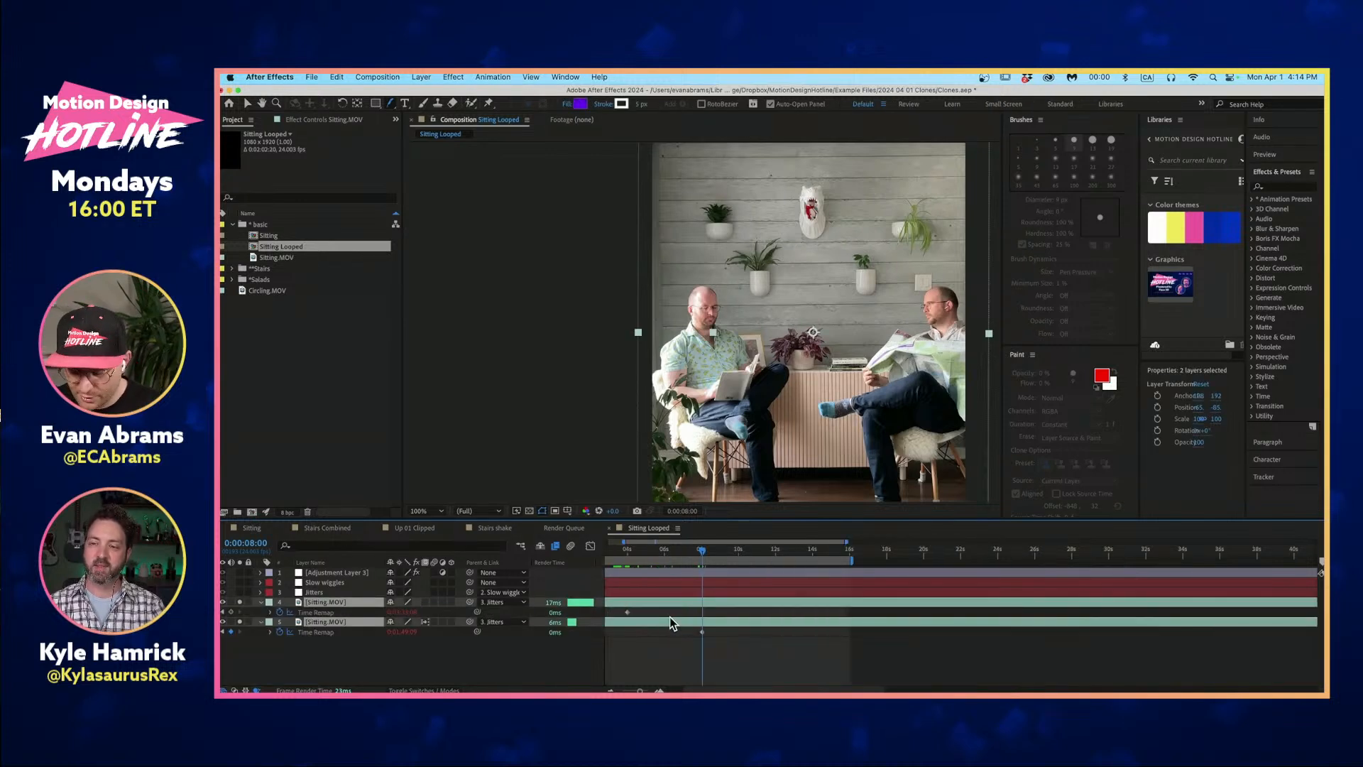
{"action": "key", "text": "Home"}
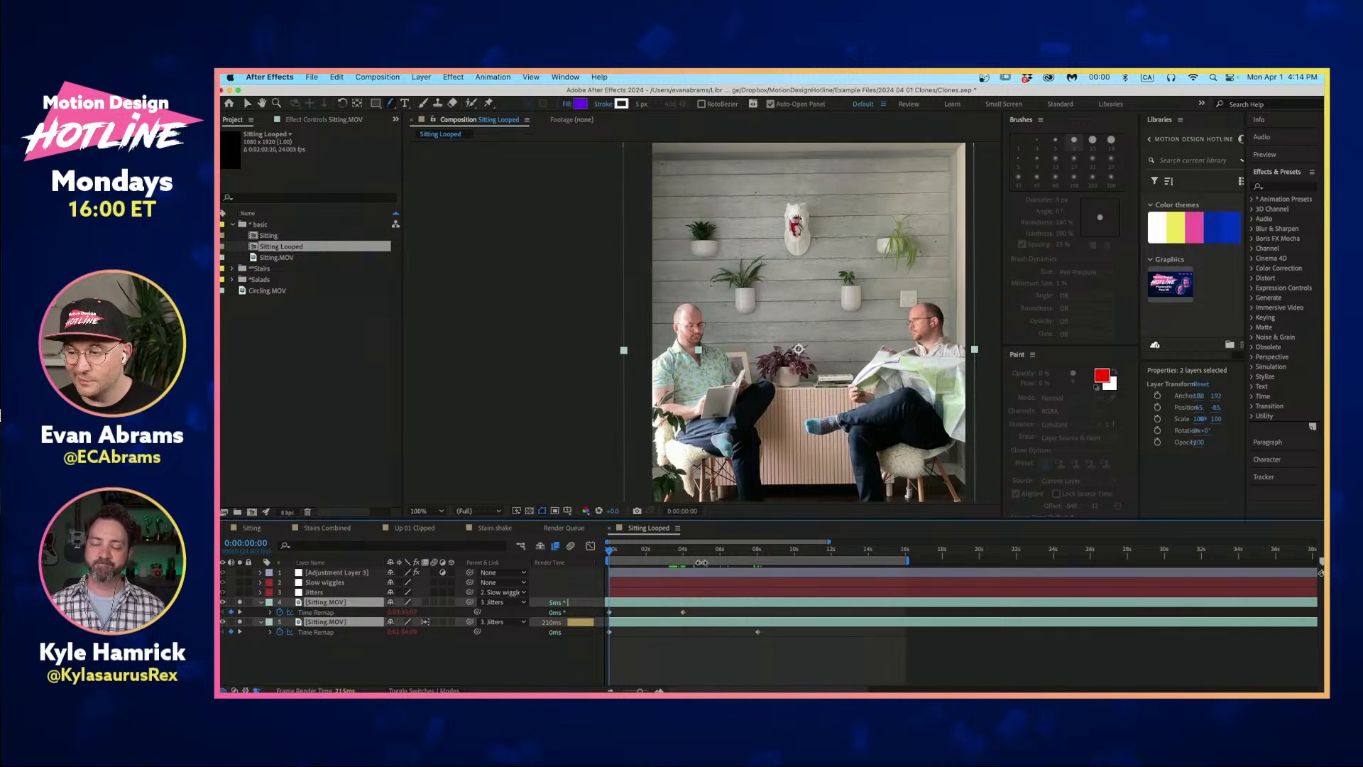
{"action": "left_click", "coordinate": [683, 555]}
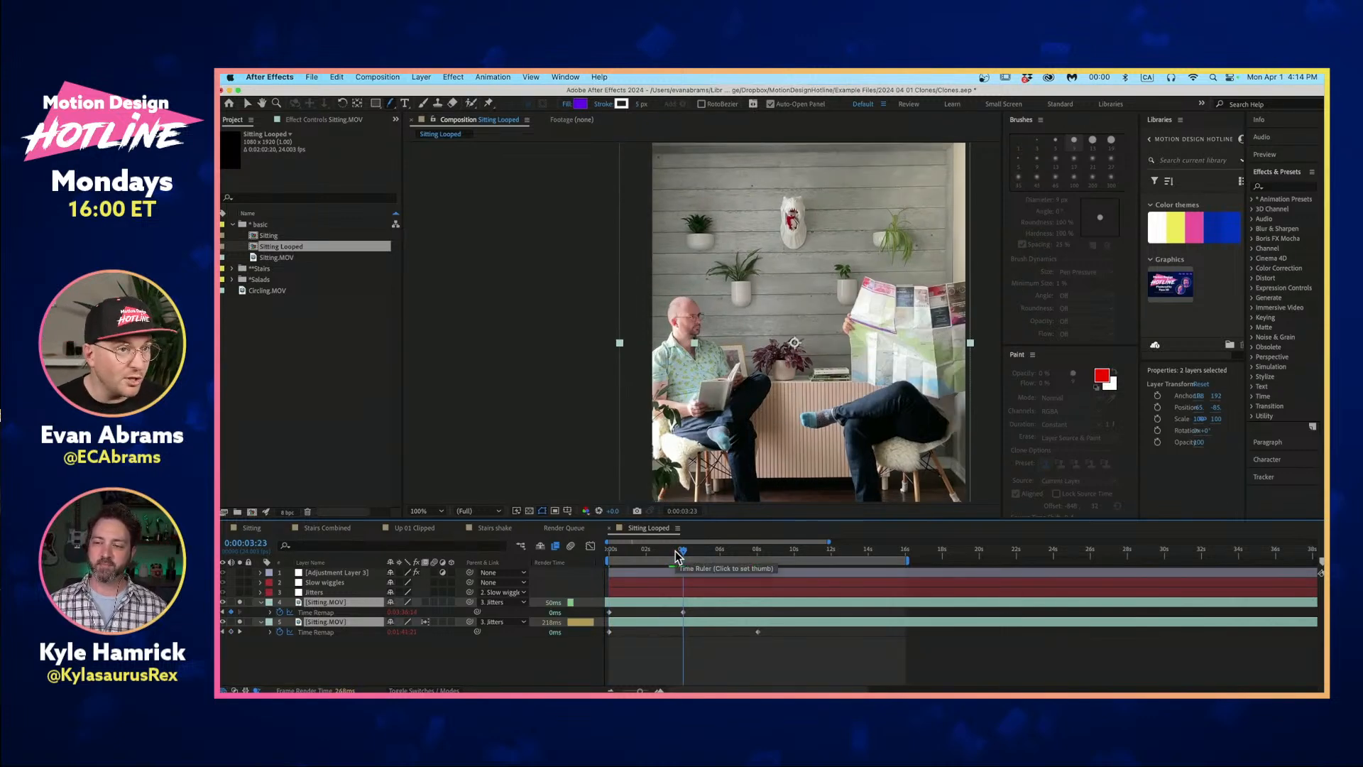
Open the upper Sitting.MOV layer's Time Remap in the Graph Editor and switch the display to the speed graph.
{"action": "left_click", "coordinate": [317, 614]}
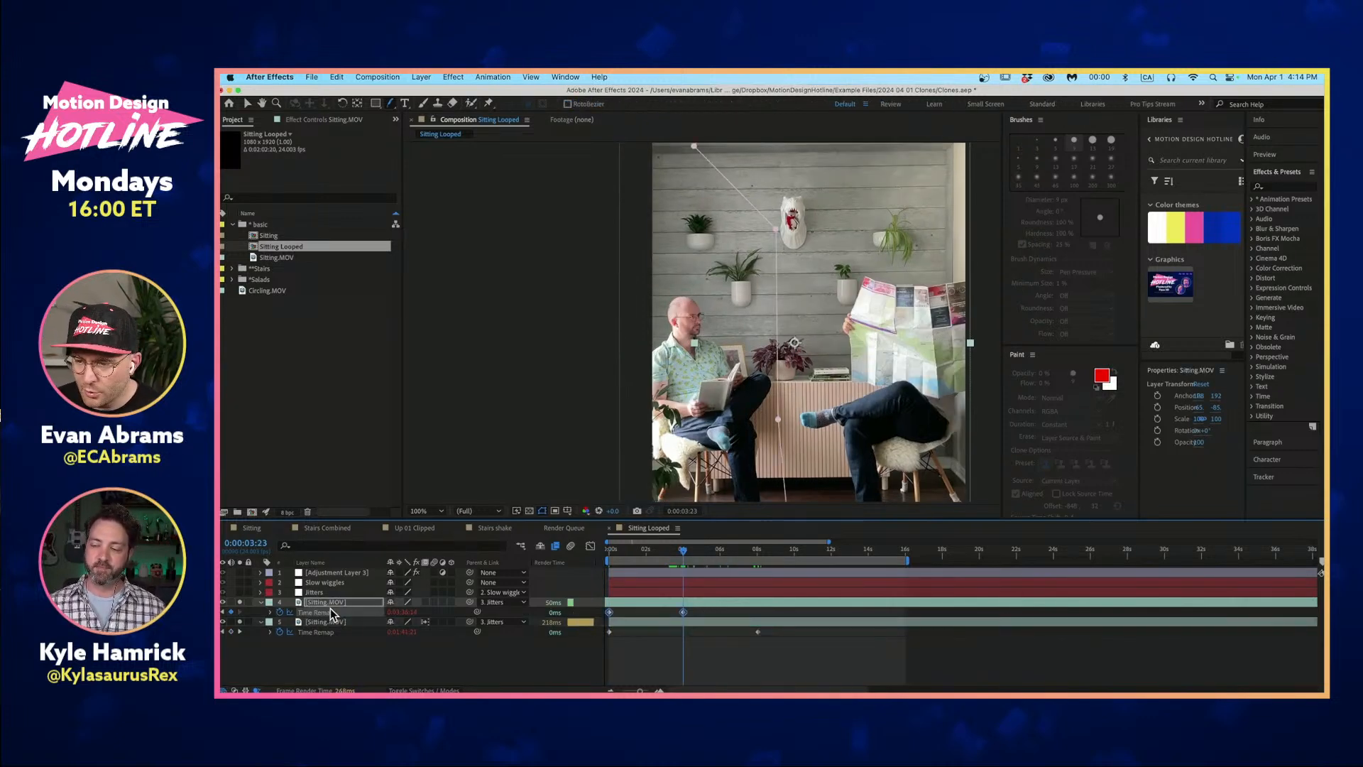
{"action": "key", "text": "shift+F3"}
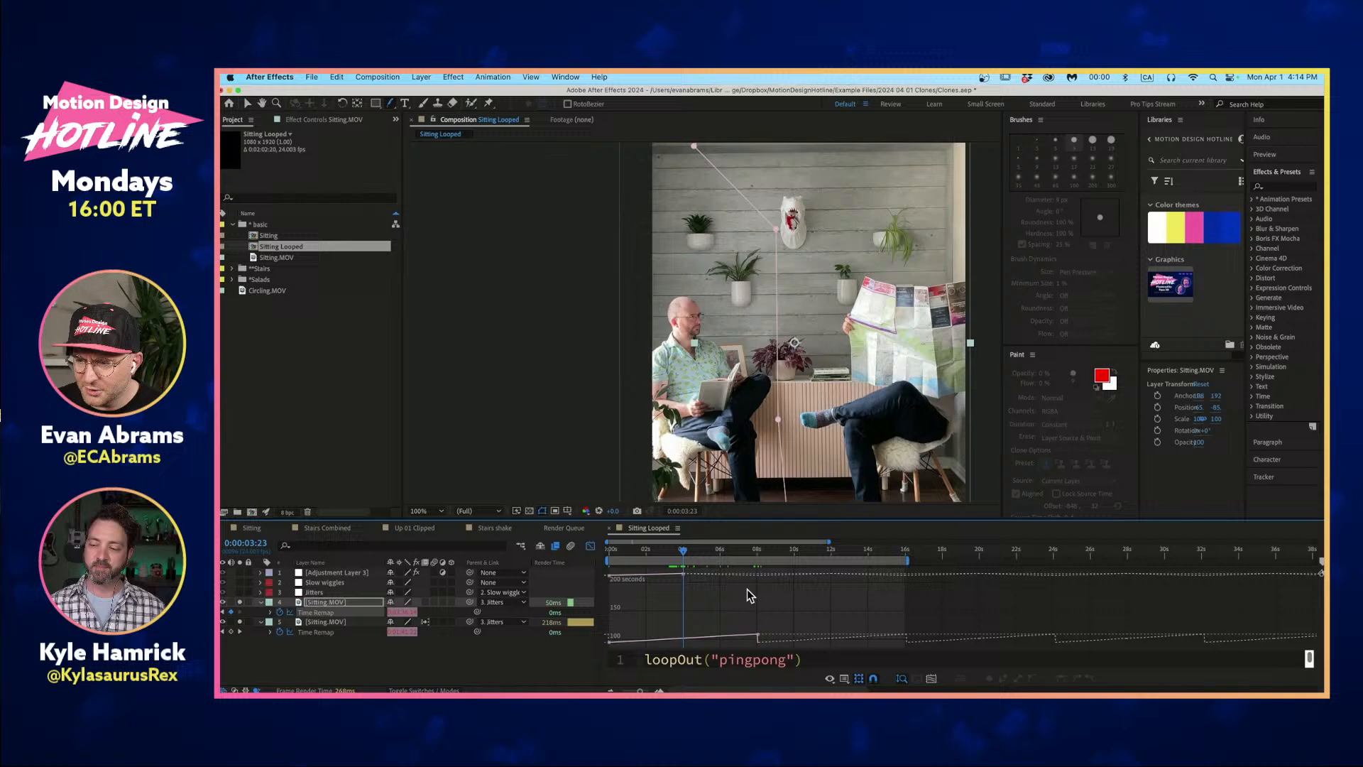
{"action": "left_click", "coordinate": [844, 678]}
{"action": "left_click", "coordinate": [870, 578]}
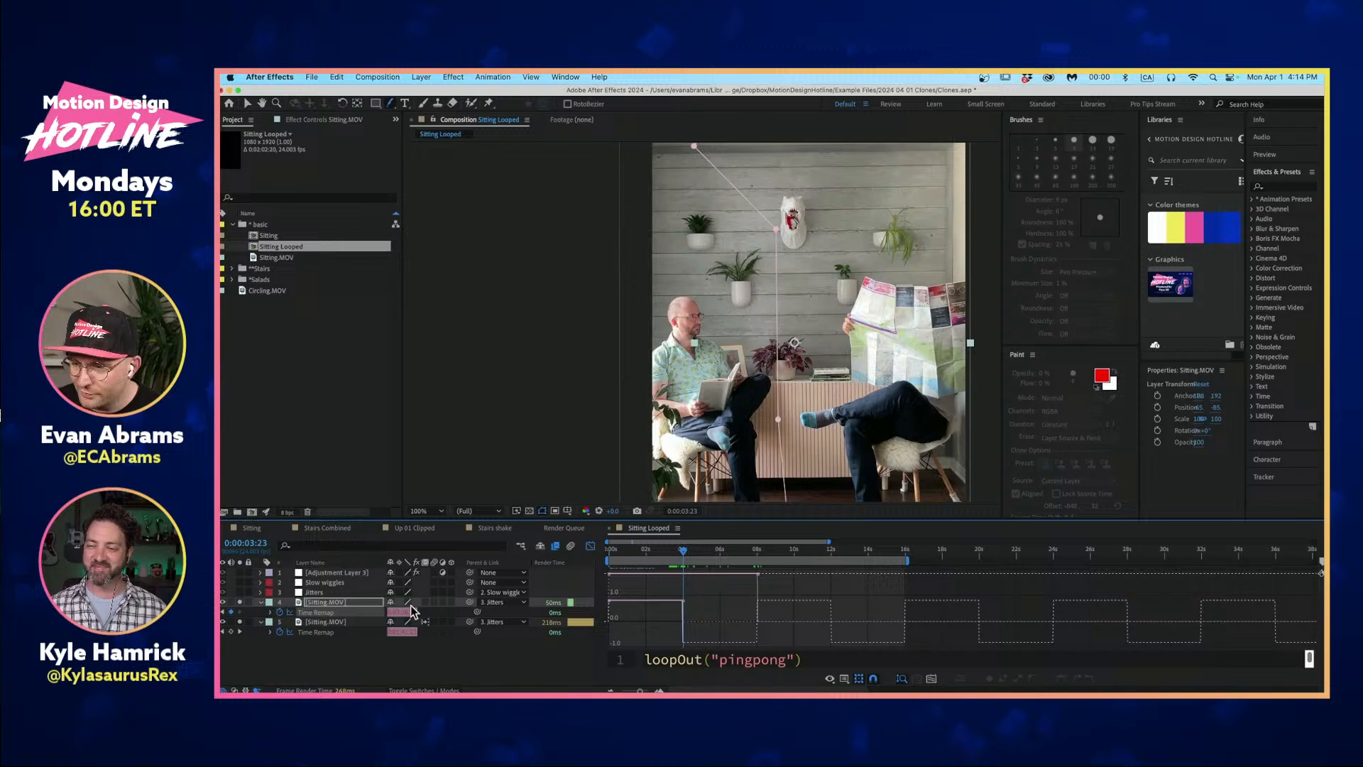
Turn off Show Graph Editor Set and examine only the upper layer's Time Remap speed graph over a longer time span.
{"action": "left_click", "coordinate": [350, 651]}
{"action": "left_click", "coordinate": [347, 613]}
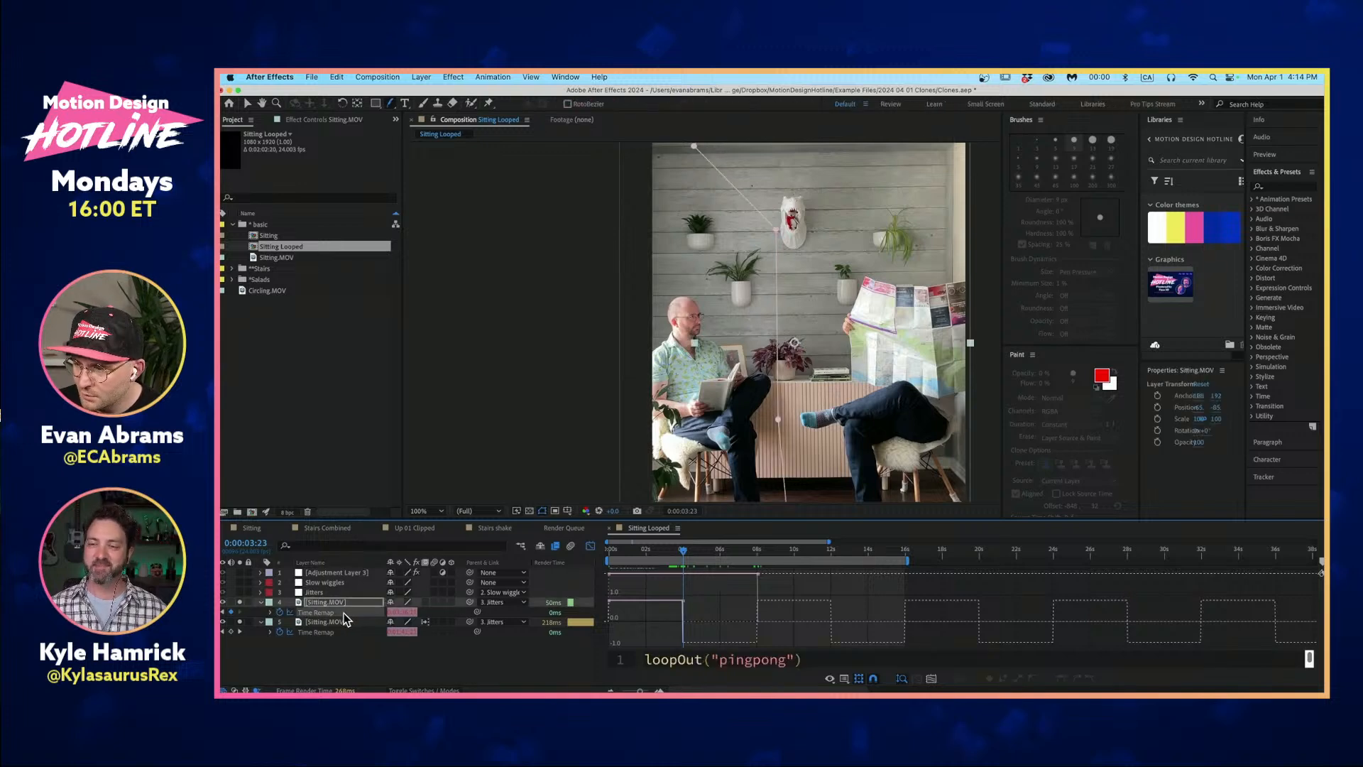
{"action": "left_click", "coordinate": [333, 631]}
{"action": "left_click", "coordinate": [335, 612]}
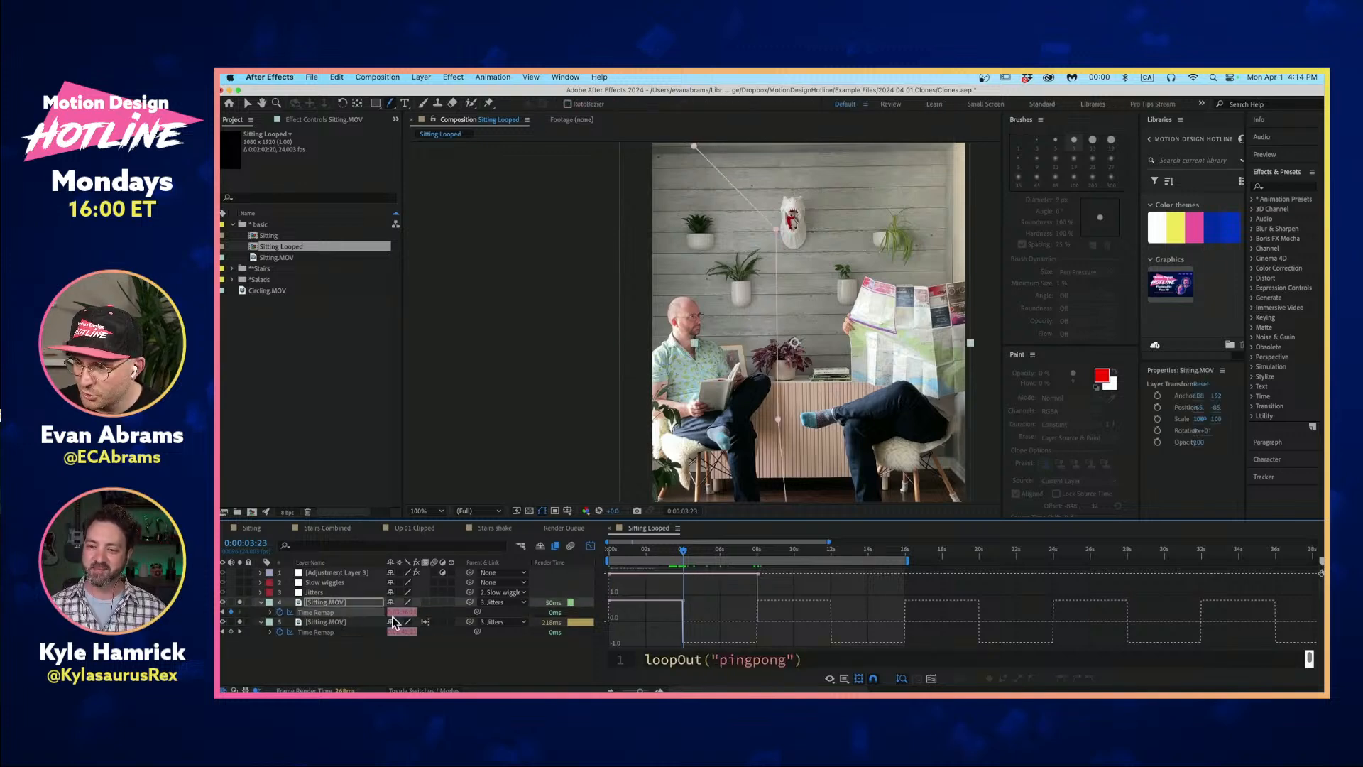
{"action": "left_click", "coordinate": [829, 678]}
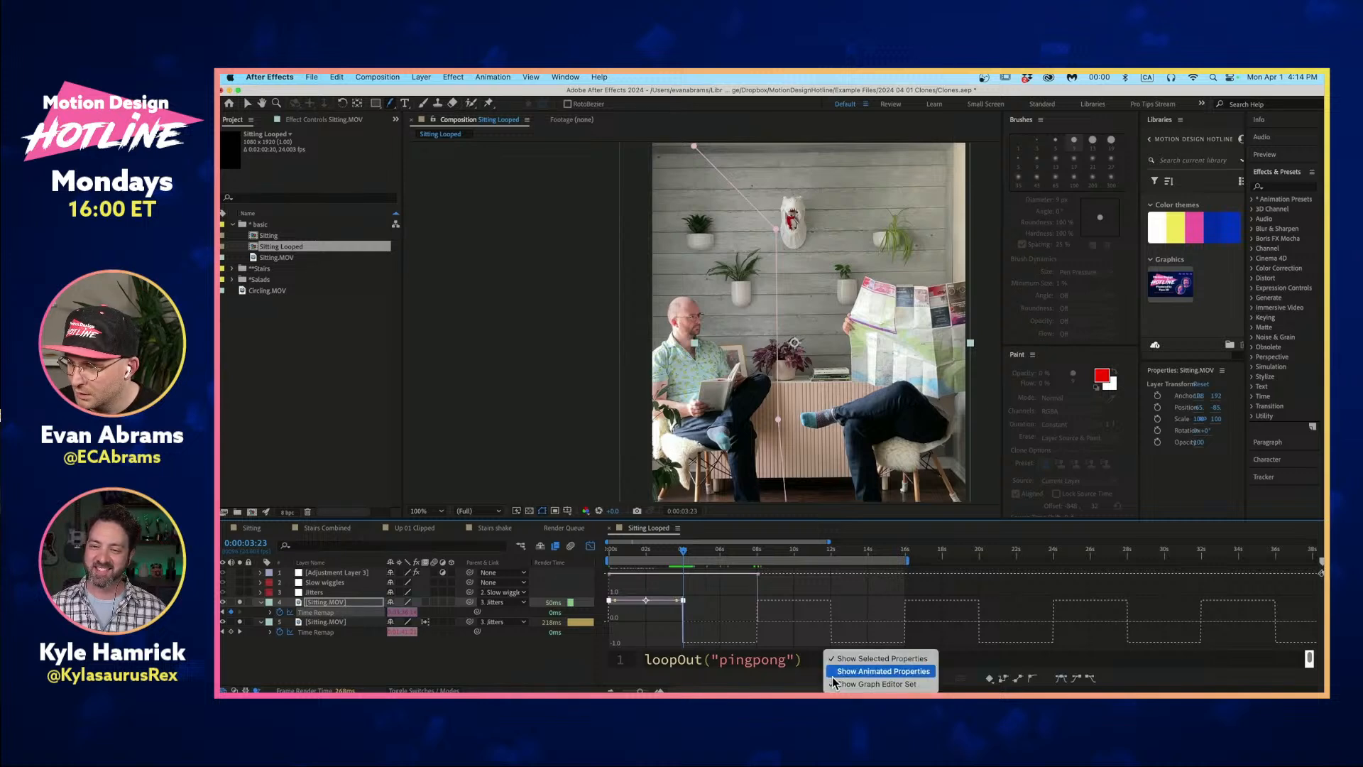
{"action": "left_click", "coordinate": [857, 683]}
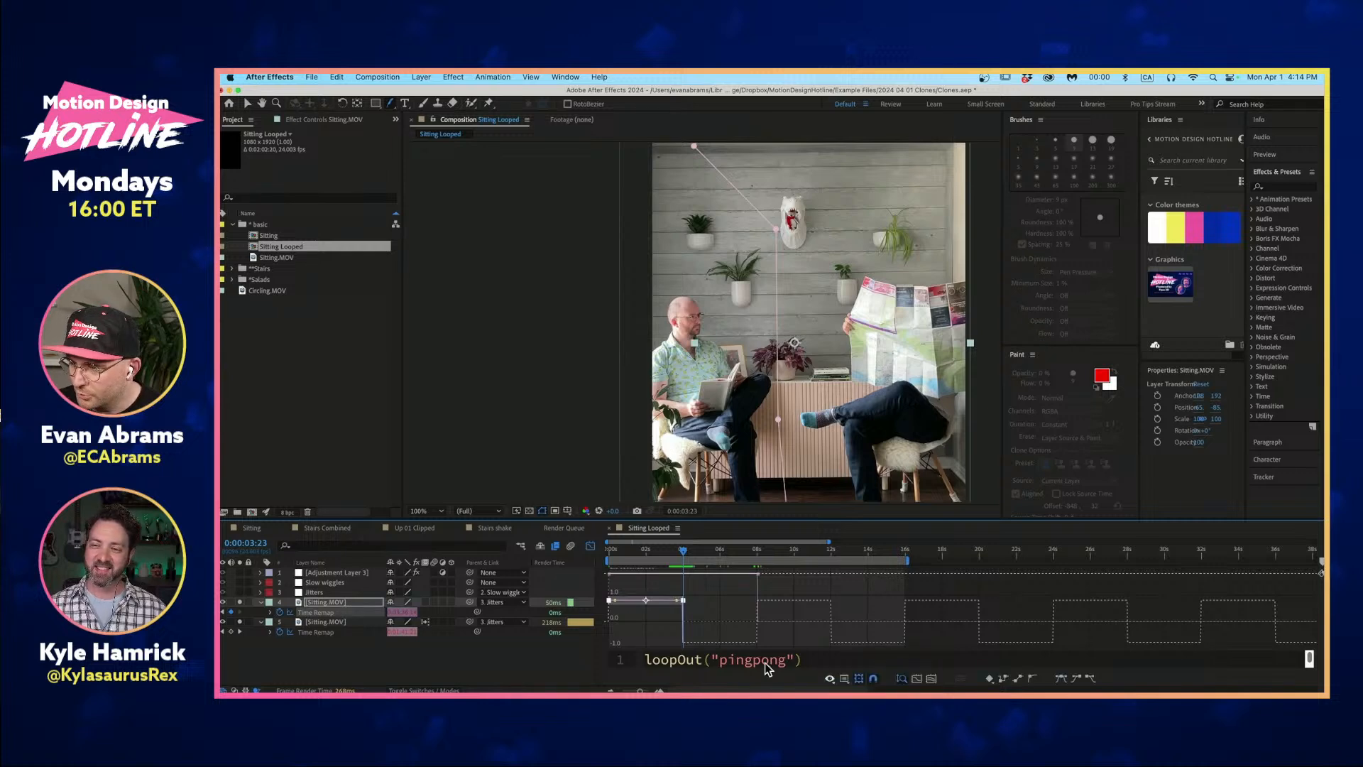
{"action": "left_click", "coordinate": [340, 653]}
{"action": "left_click", "coordinate": [321, 612]}
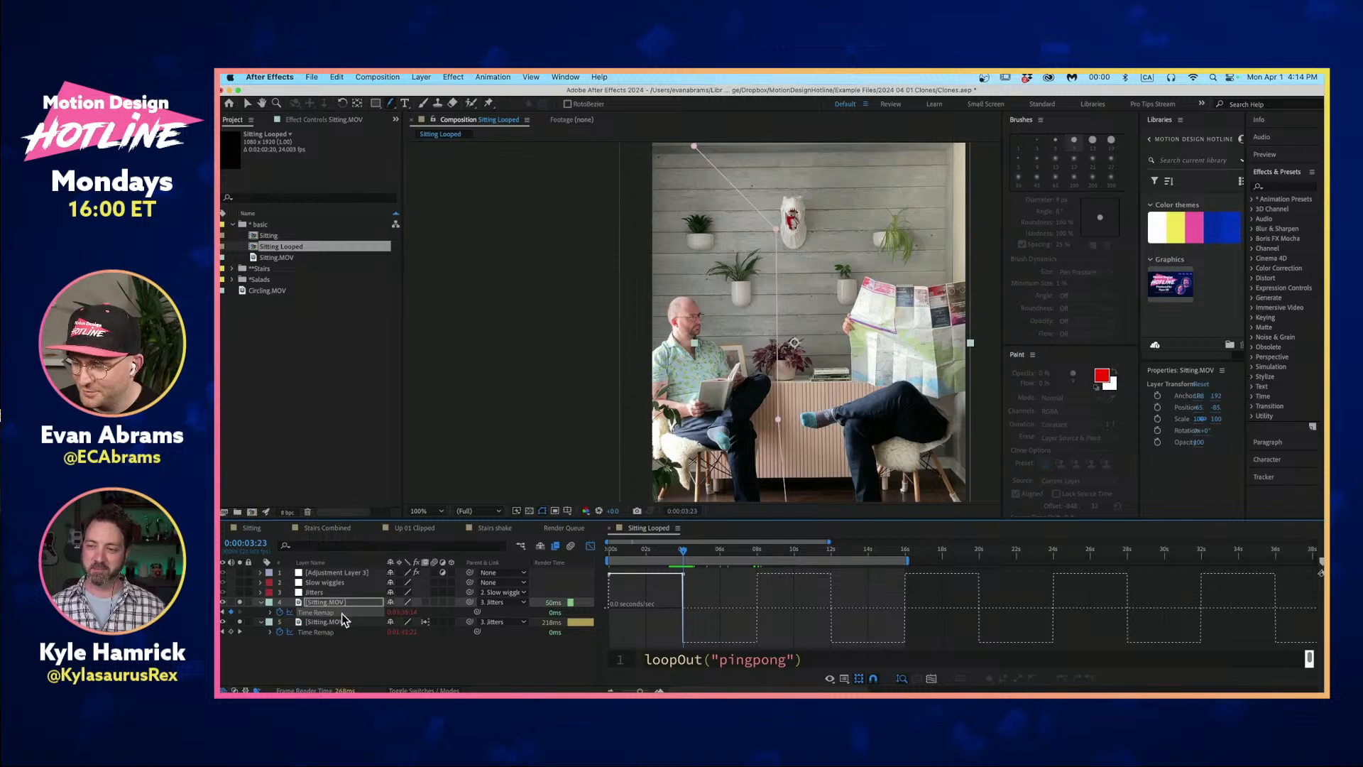
{"action": "key", "text": "minus"}
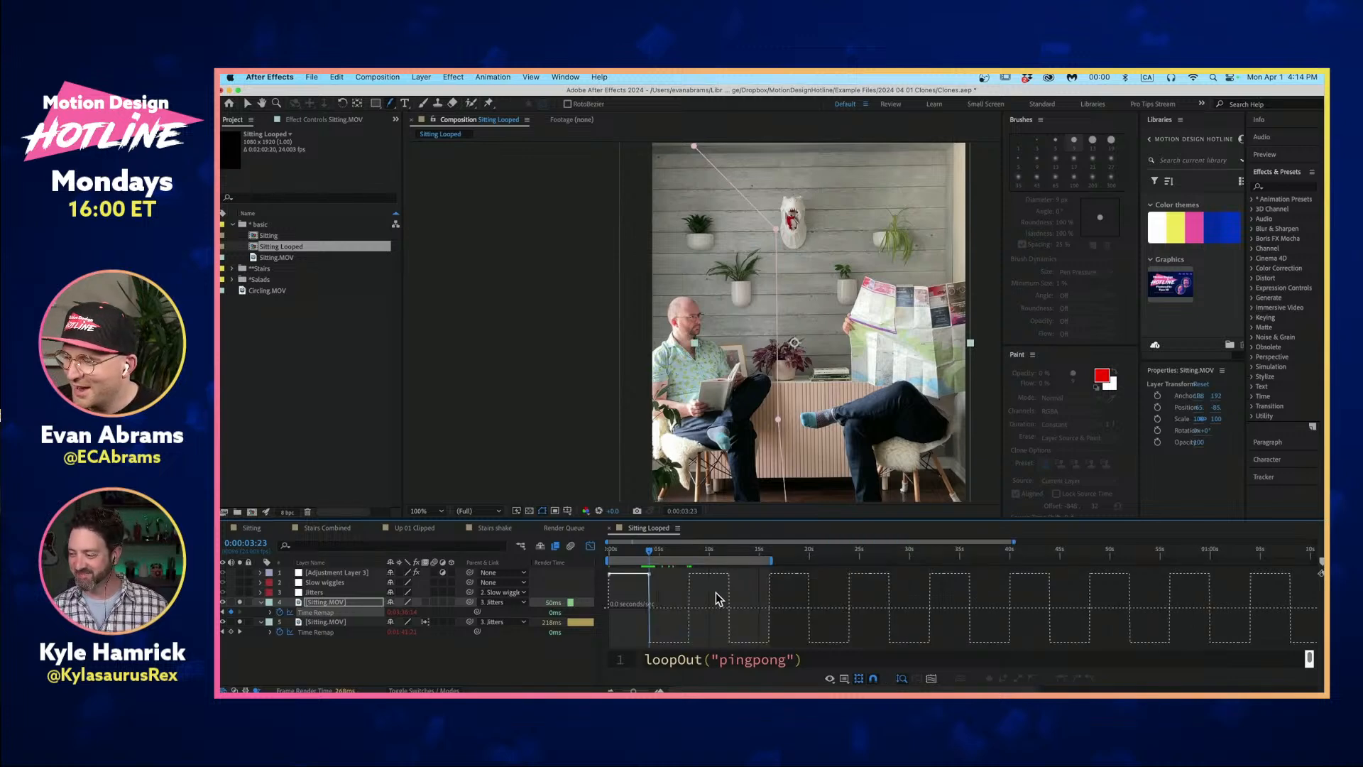
Move the upper Sitting.MOV layer's second Time Remap keyframe earlier, to about 2 seconds, and close the Graph Editor.
{"action": "mouse_move", "coordinate": [649, 579]}
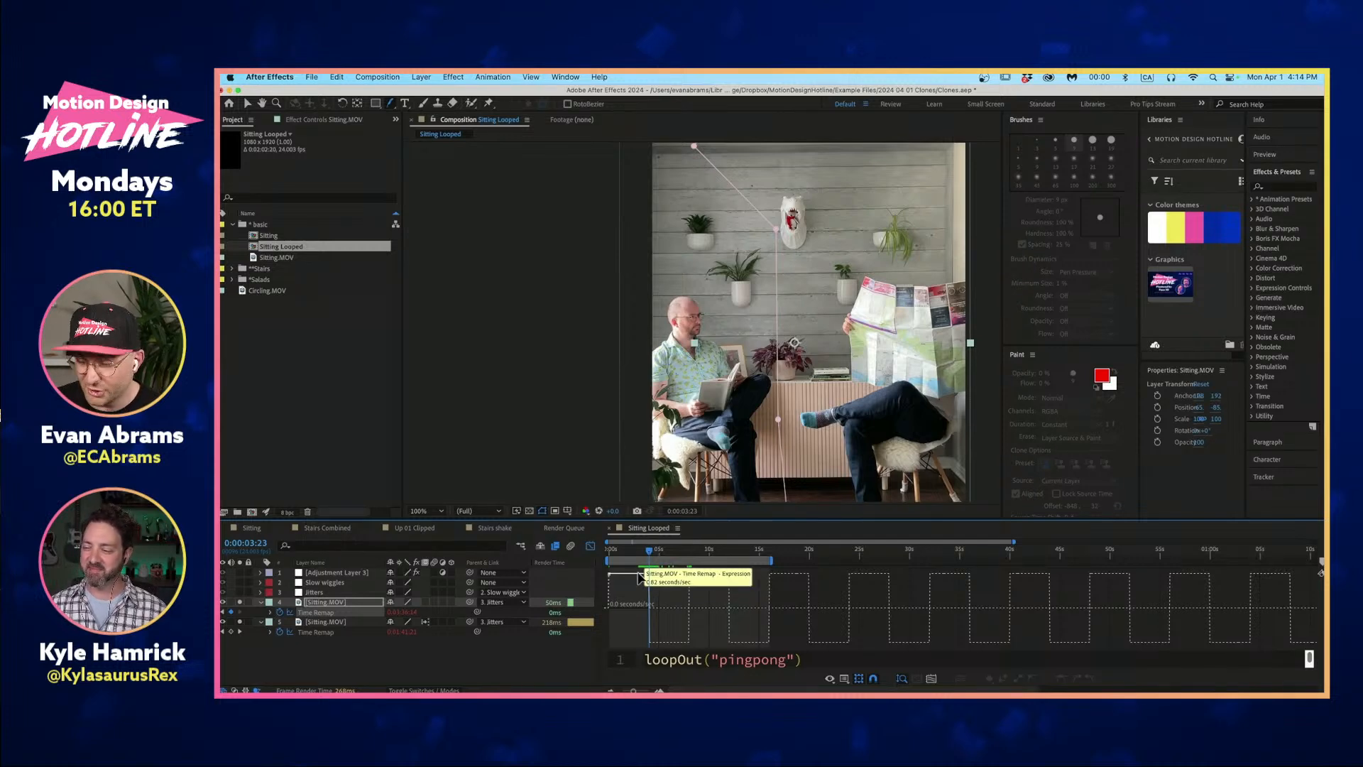
{"action": "left_click", "coordinate": [590, 546]}
{"action": "left_click_drag", "start_coordinate": [648, 612], "coordinate": [630, 612]}
{"action": "key", "text": "shift+F3"}
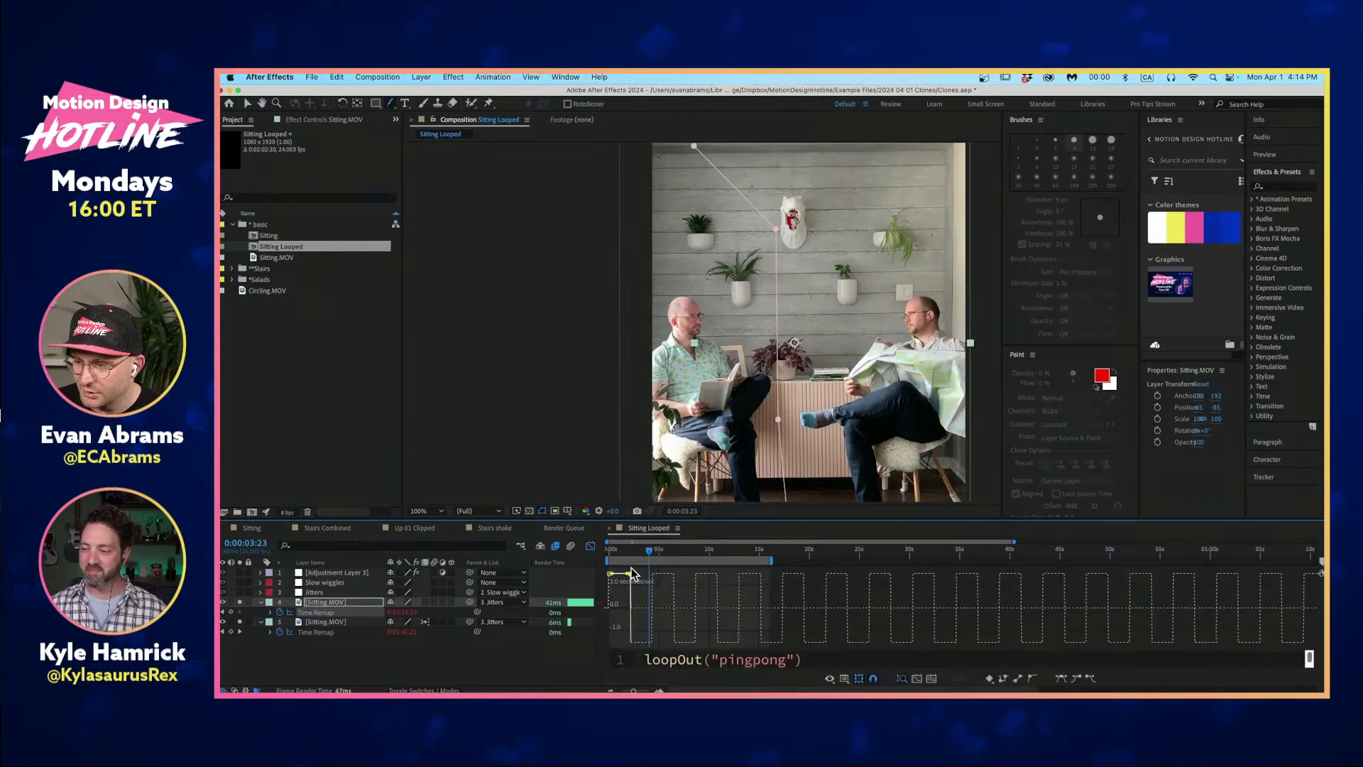
{"action": "left_click", "coordinate": [591, 546]}
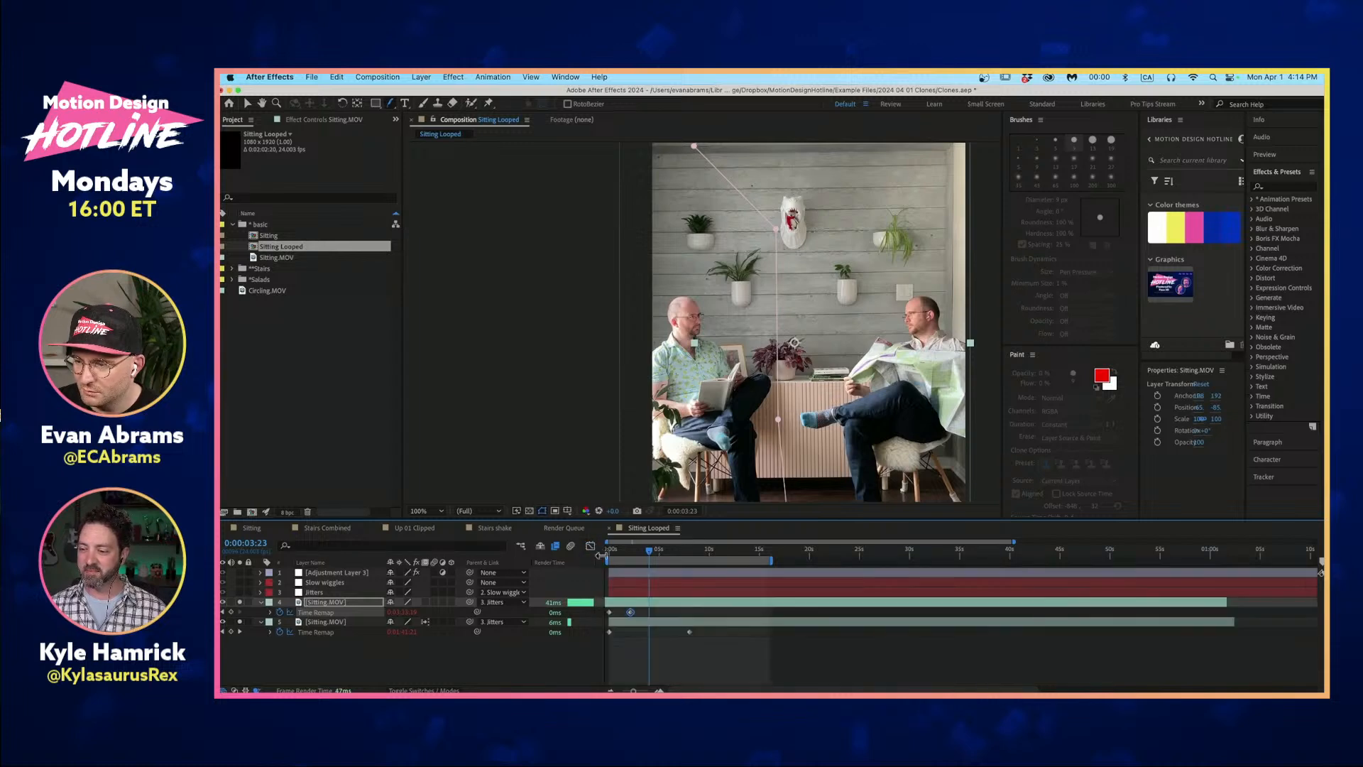
Go to 0:00:01:23 and align the upper layer's second Time Remap keyframe with that time.
{"action": "left_click", "coordinate": [630, 551]}
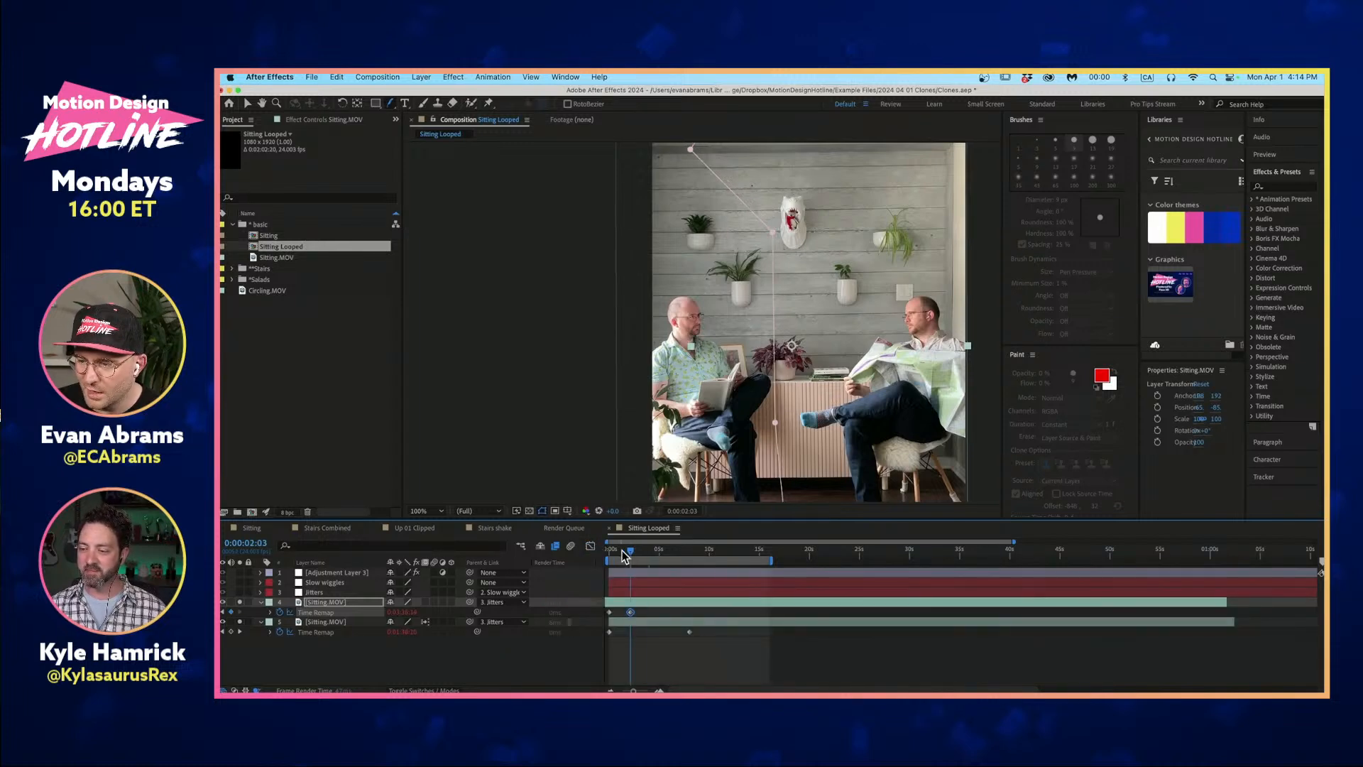
{"action": "left_click", "coordinate": [264, 545]}
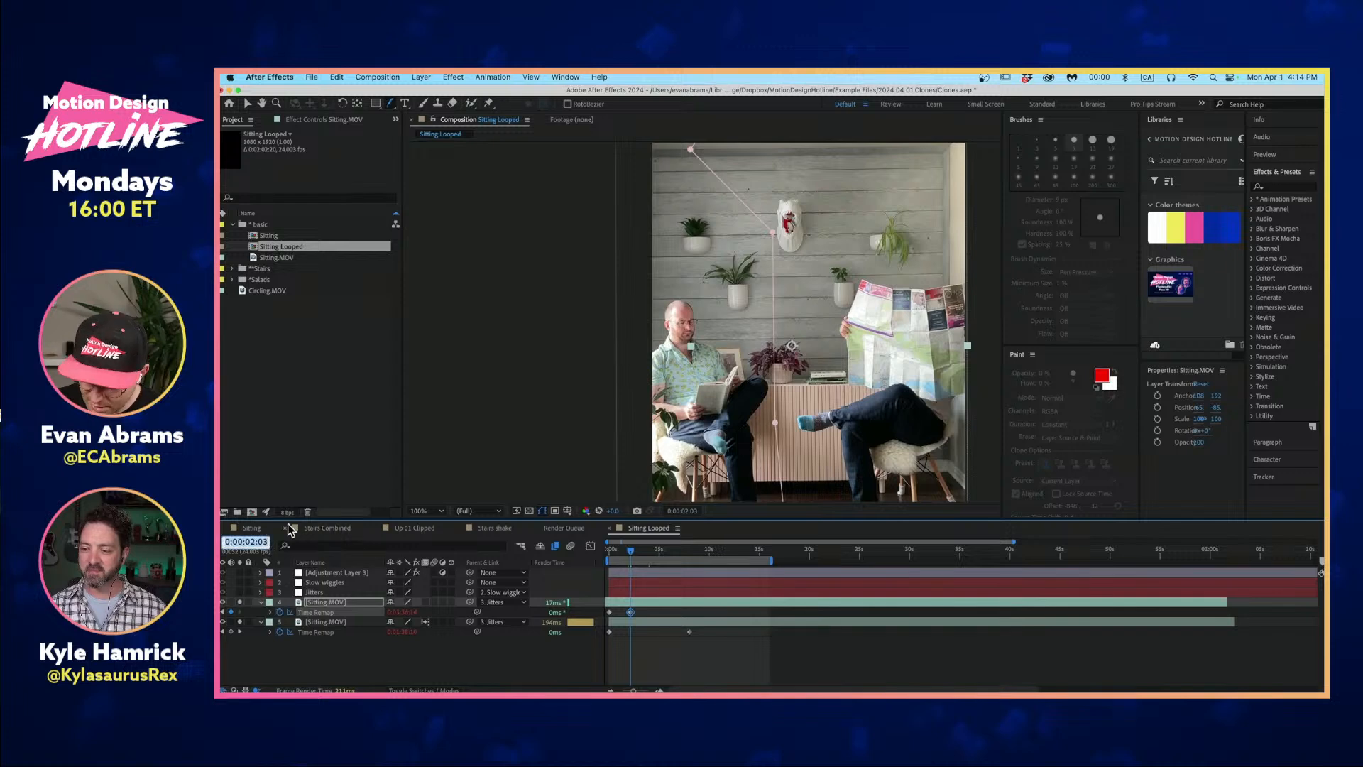
{"action": "type", "text": "123"}
{"action": "key", "text": "Return"}
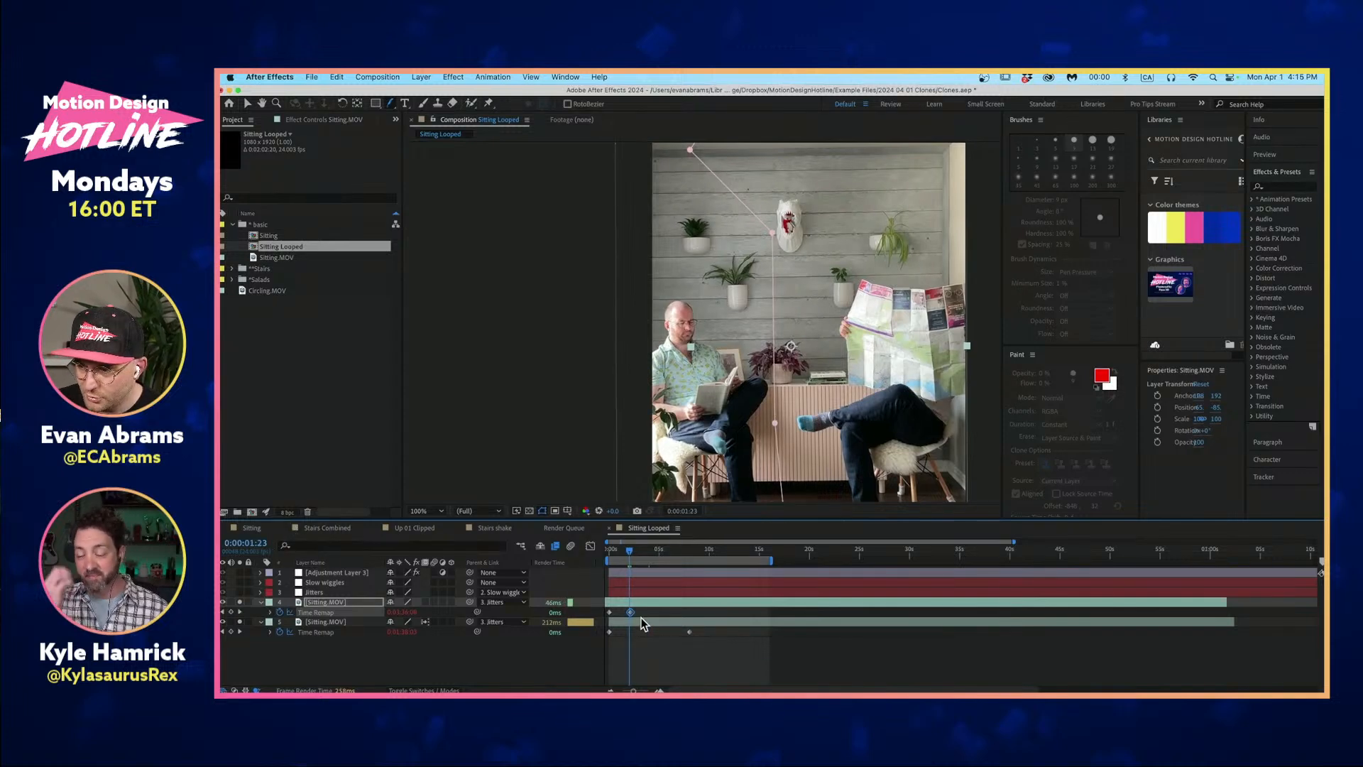
{"action": "left_click_drag", "start_coordinate": [630, 612], "coordinate": [629, 612]}
{"action": "left_click", "coordinate": [641, 640]}
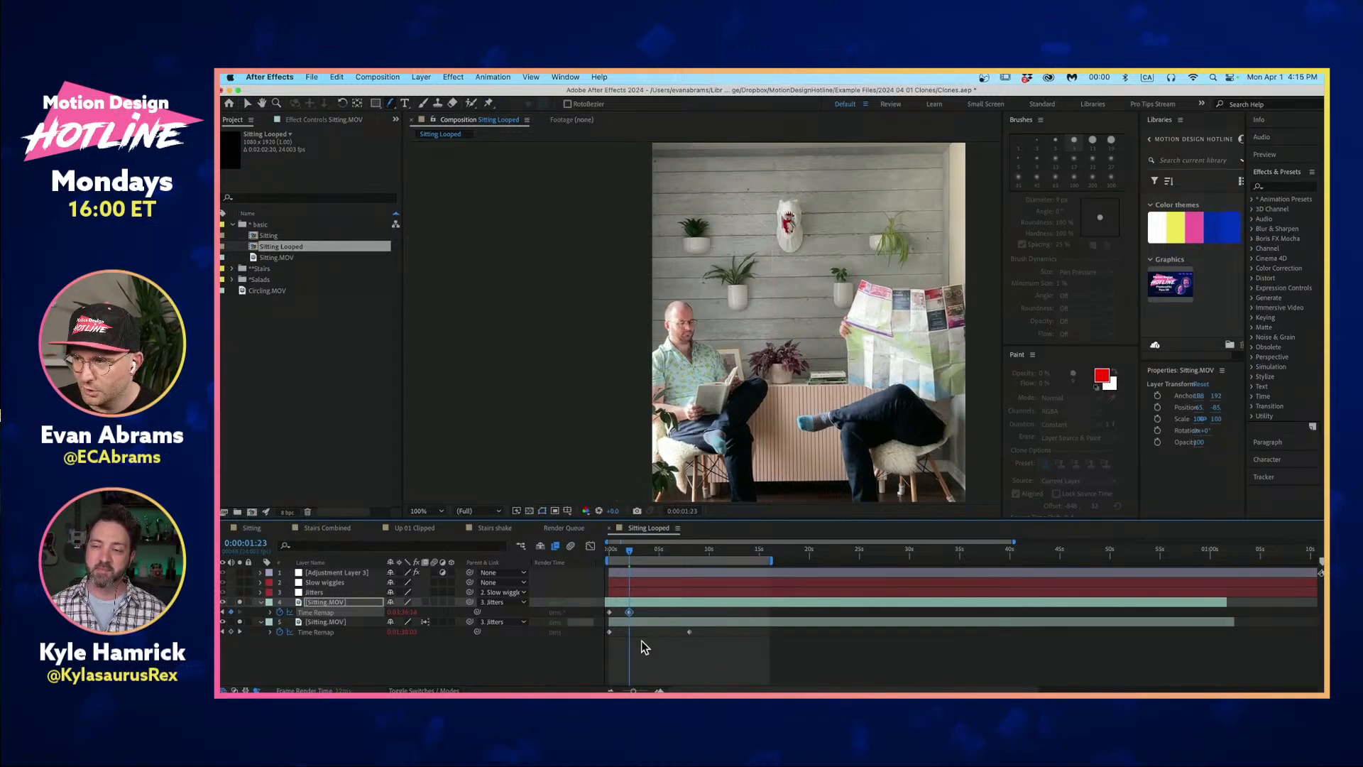
Preview the shortened loop with the whole composition in view and switch to the Selection tool.
{"action": "key", "text": "comma"}
{"action": "key", "text": "comma"}
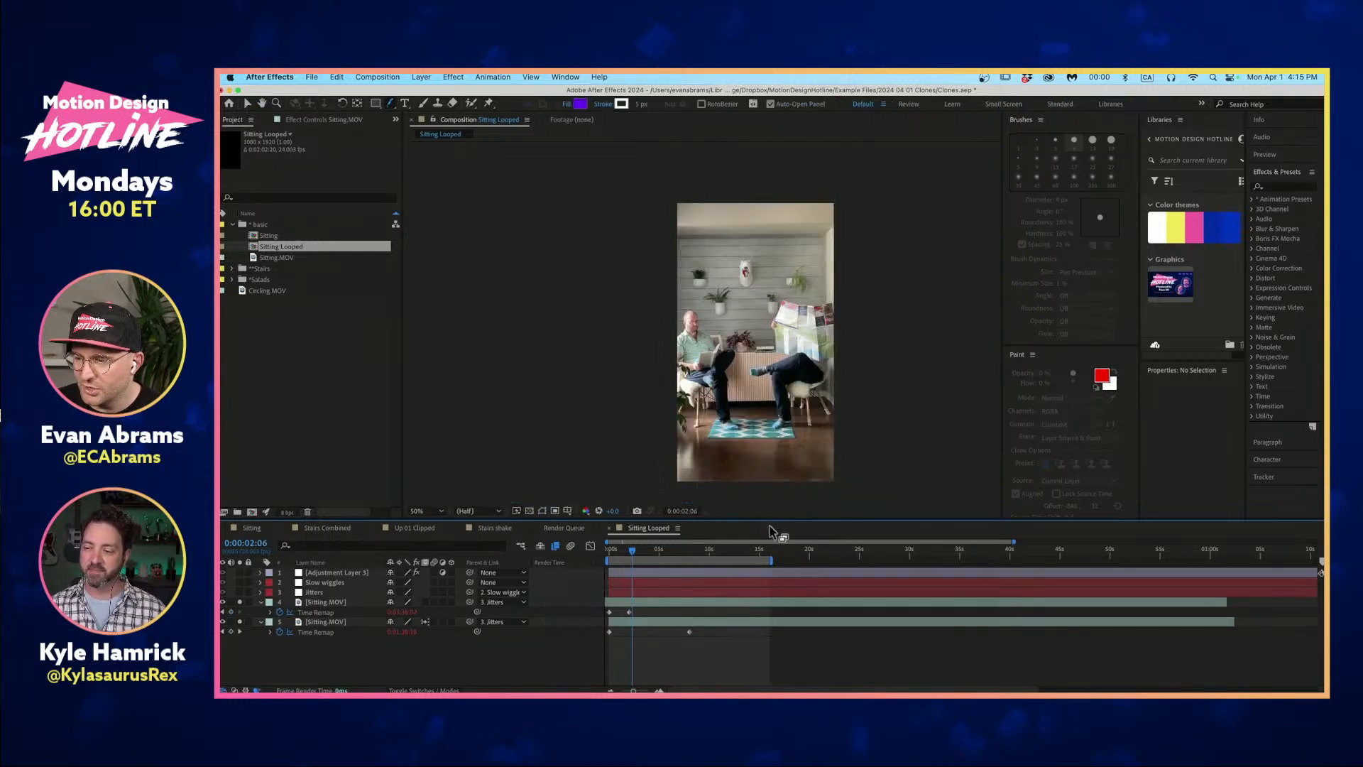
{"action": "key", "text": "space"}
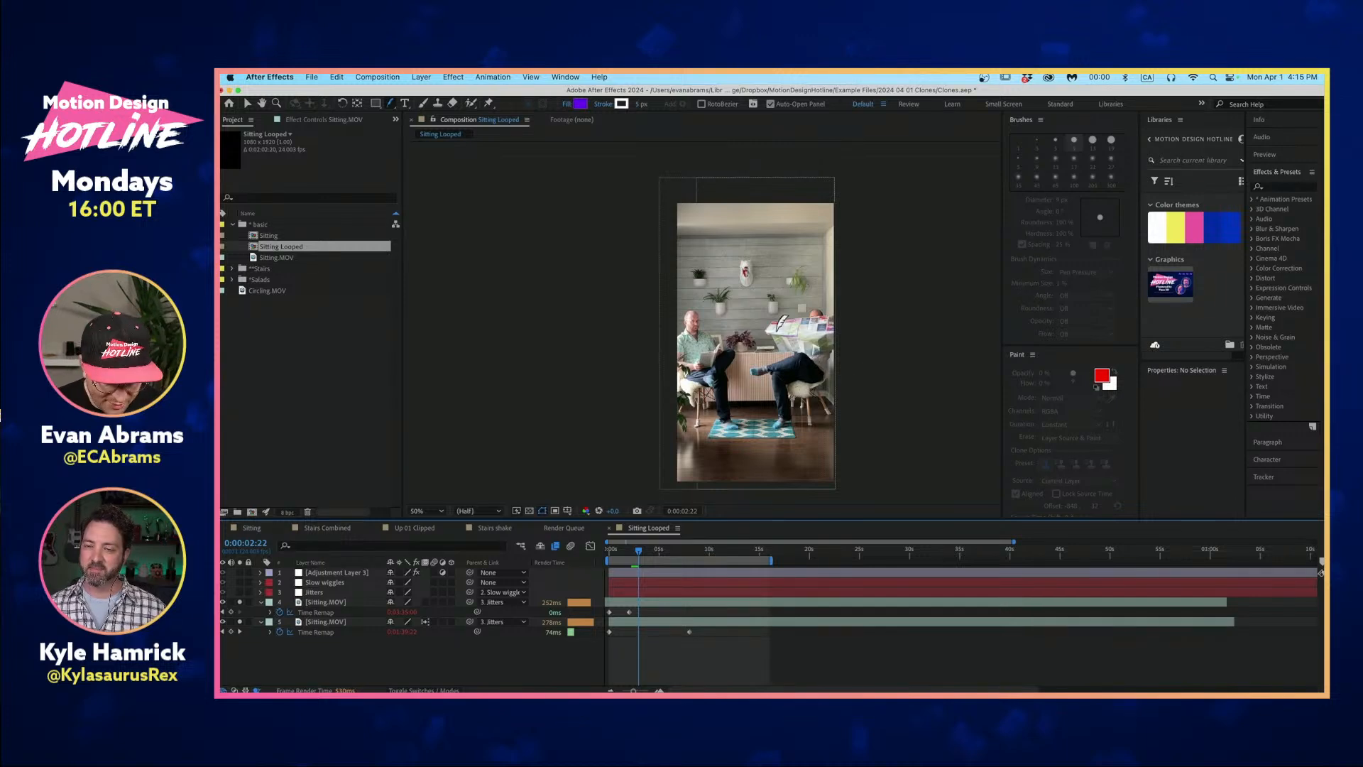
{"action": "key", "text": "v"}
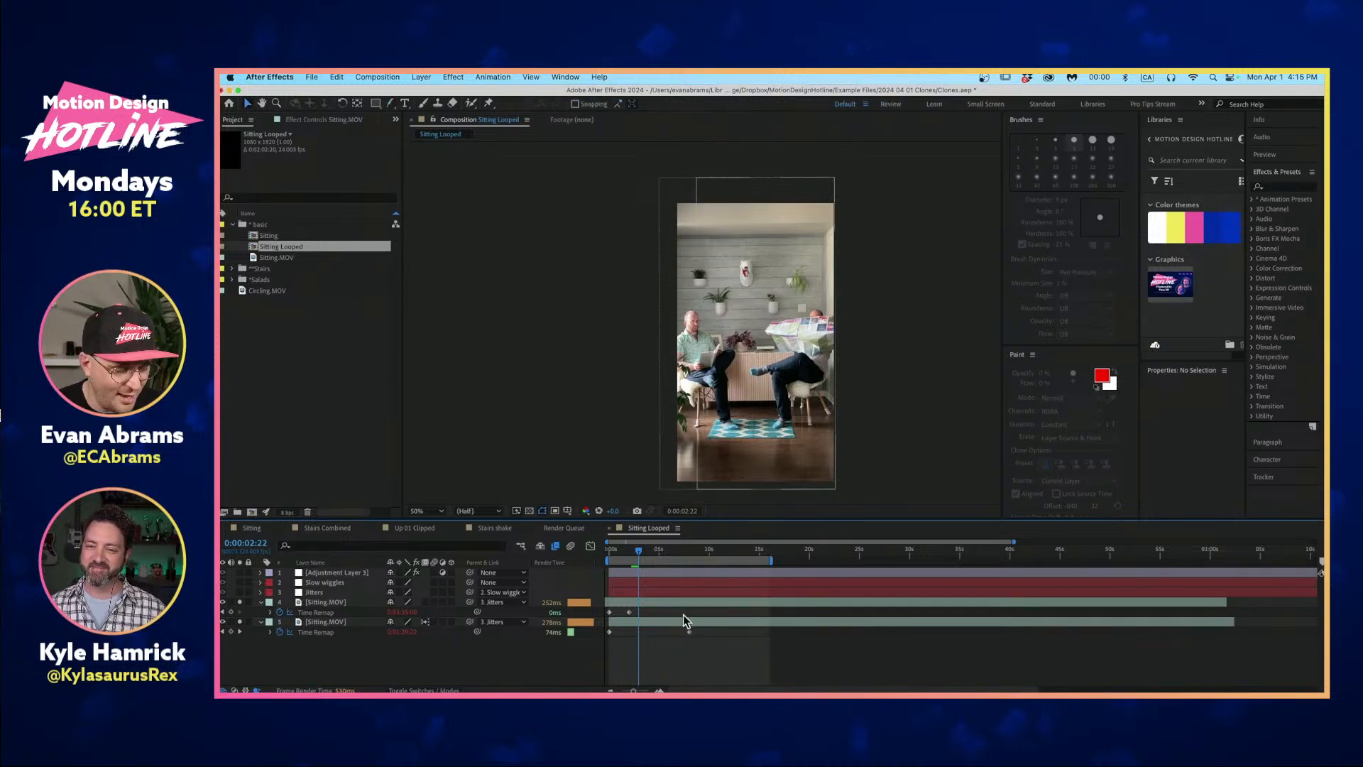
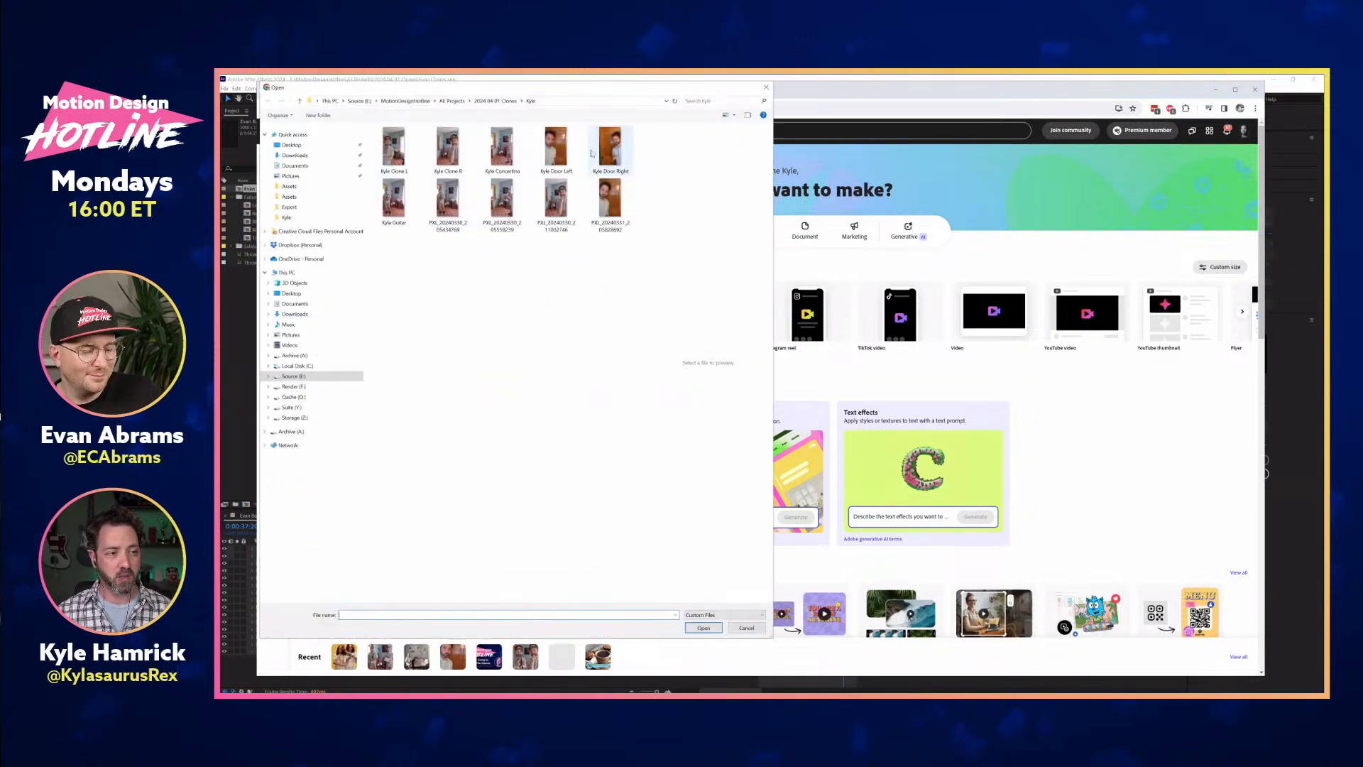
In Adobe Express, start a new Instagram reel from the Door Left video file.
{"action": "left_click", "coordinate": [551, 152]}
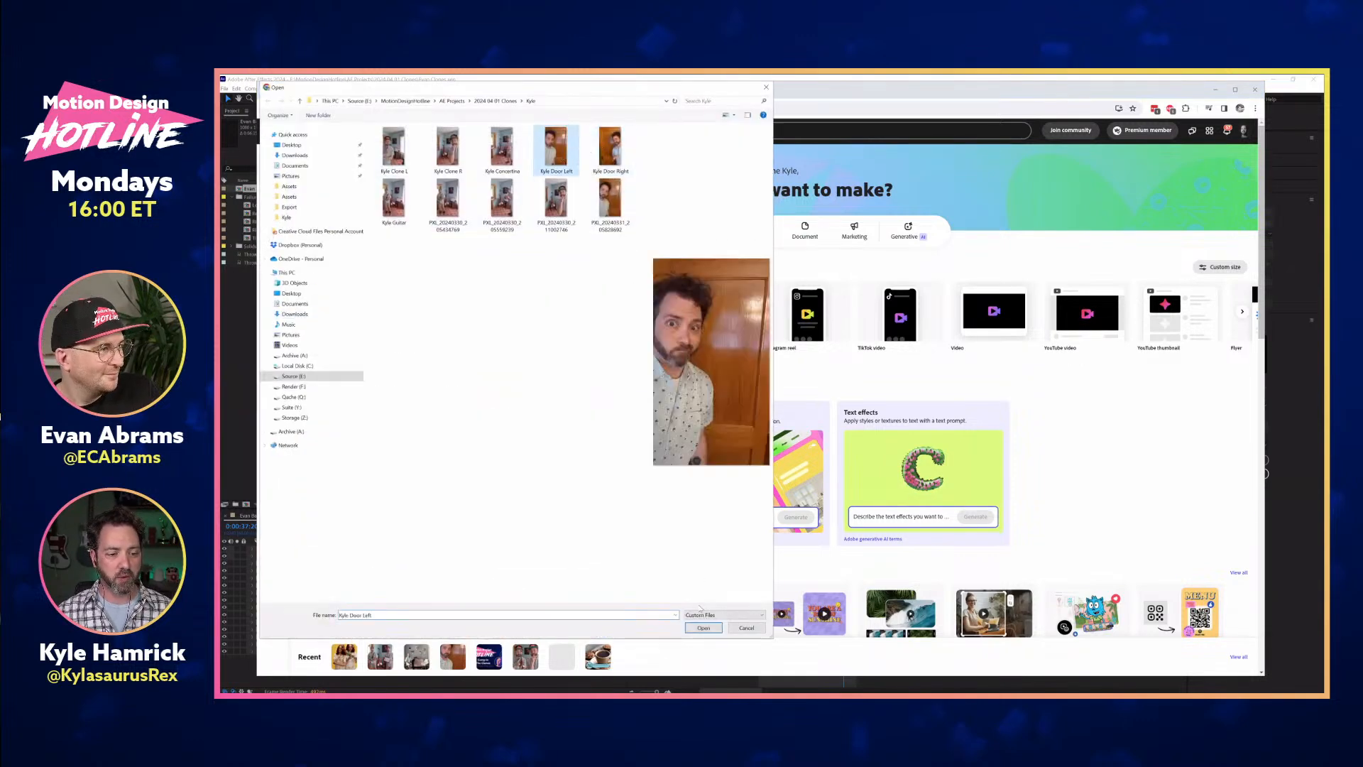
{"action": "left_click", "coordinate": [703, 628]}
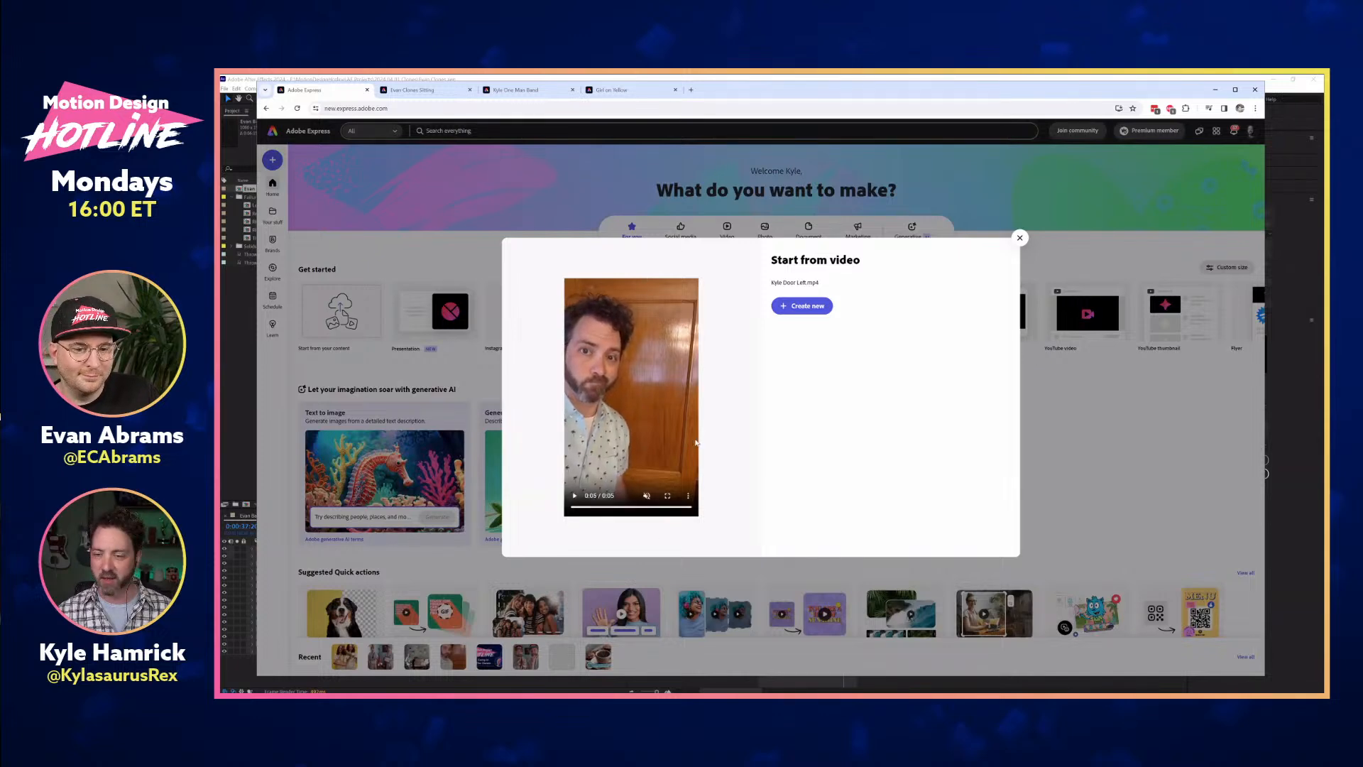
{"action": "left_click", "coordinate": [801, 307]}
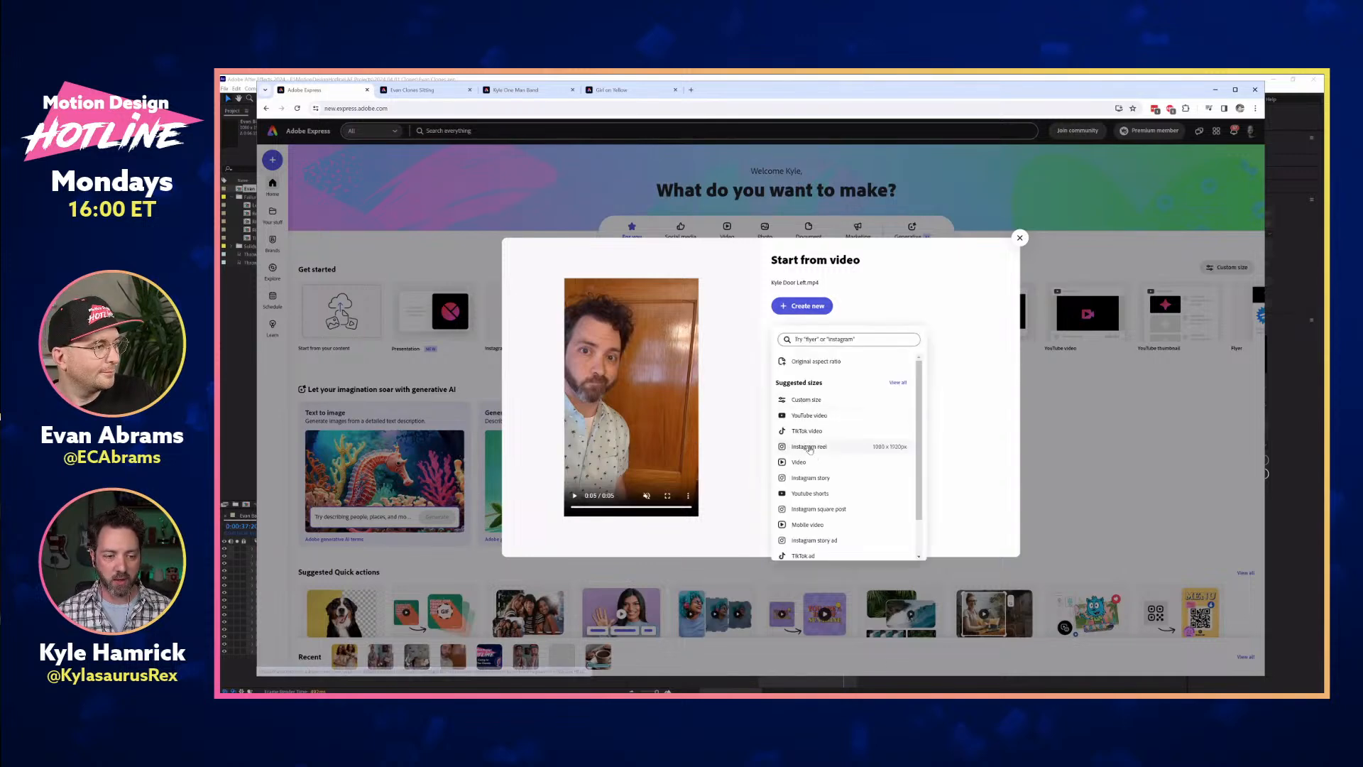
{"action": "left_click", "coordinate": [810, 448]}
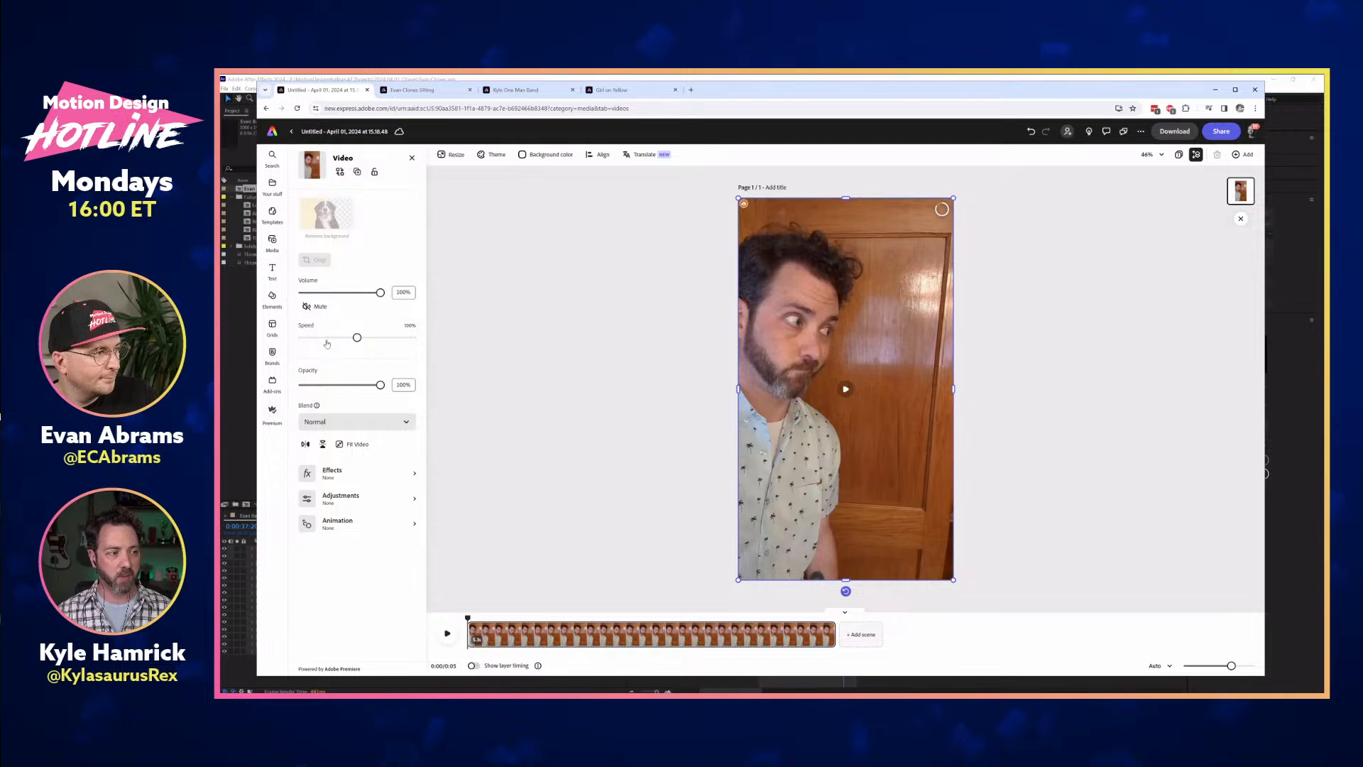
Upload the Door Right video from the device and enlarge it to cover the whole page.
{"action": "left_click", "coordinate": [273, 241]}
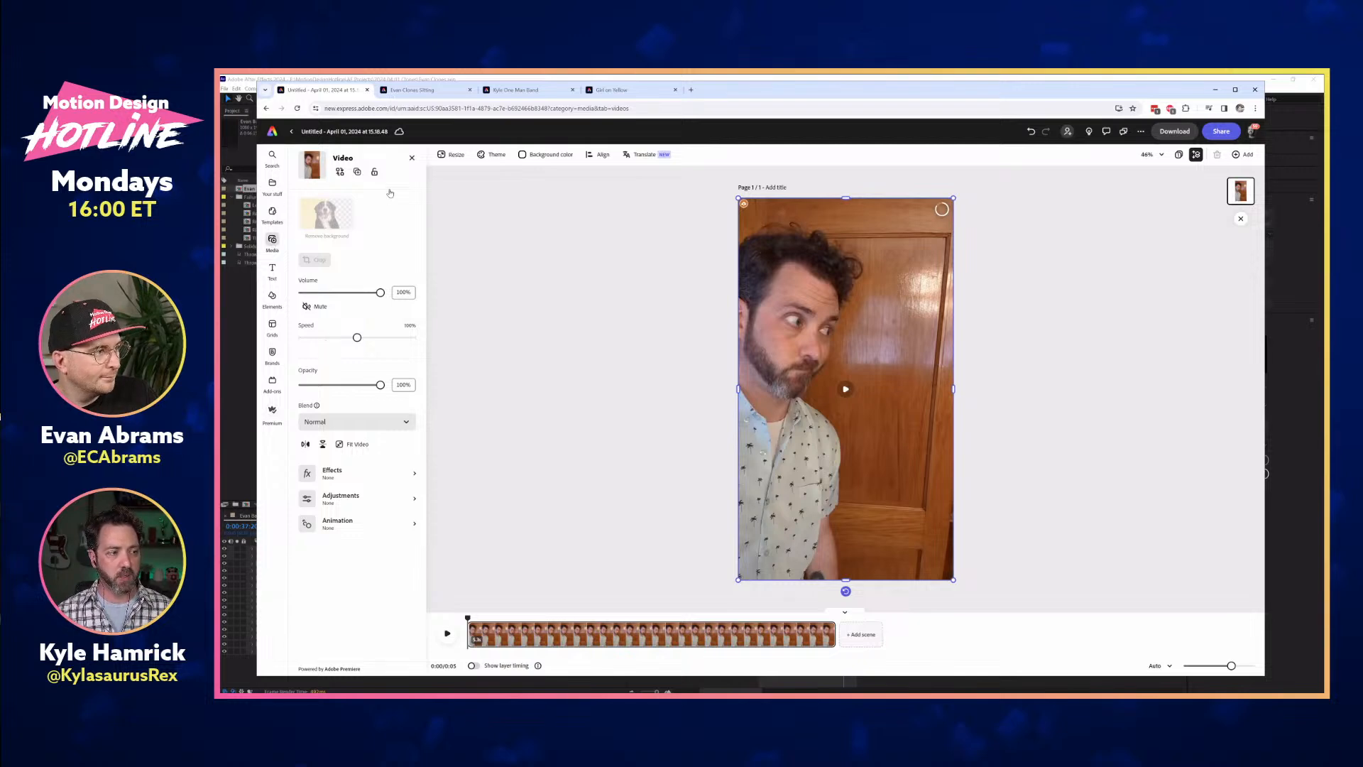
{"action": "left_click", "coordinate": [379, 197]}
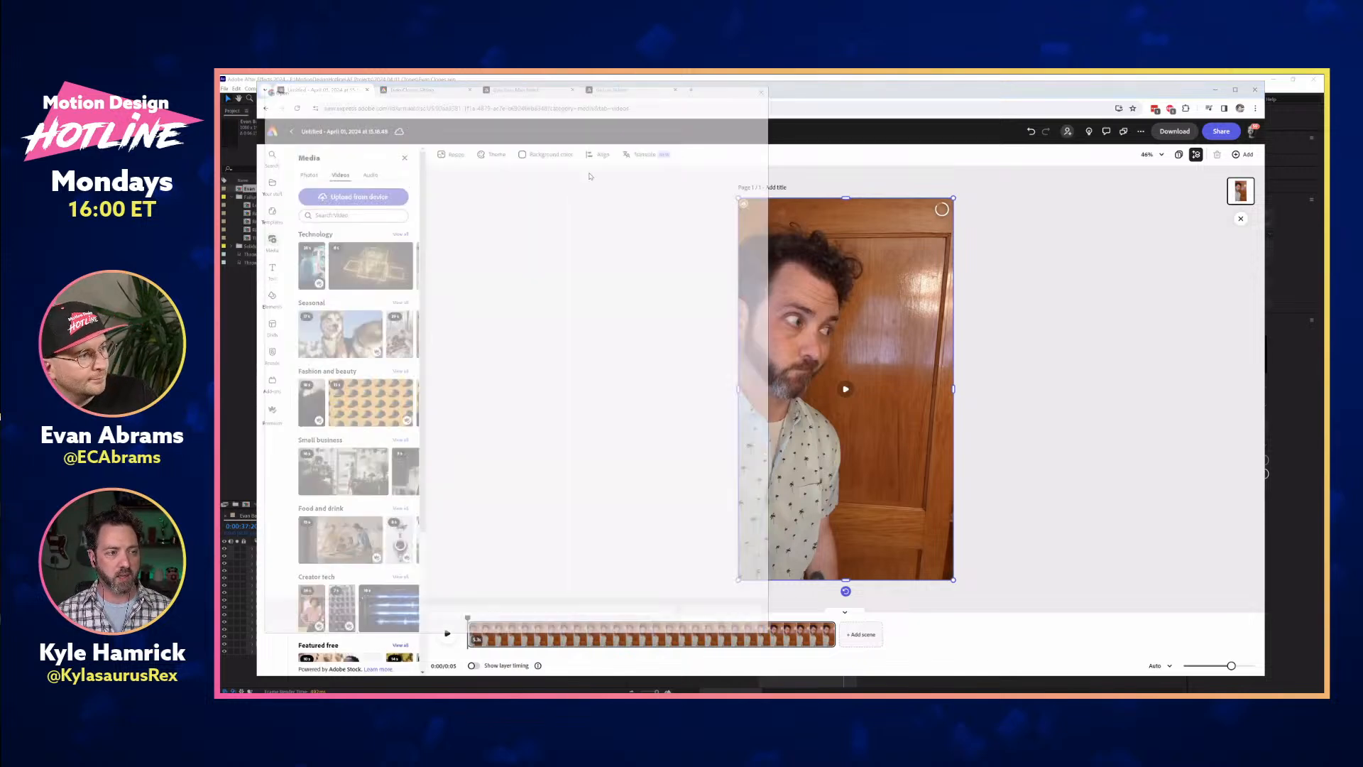
{"action": "left_click", "coordinate": [589, 158]}
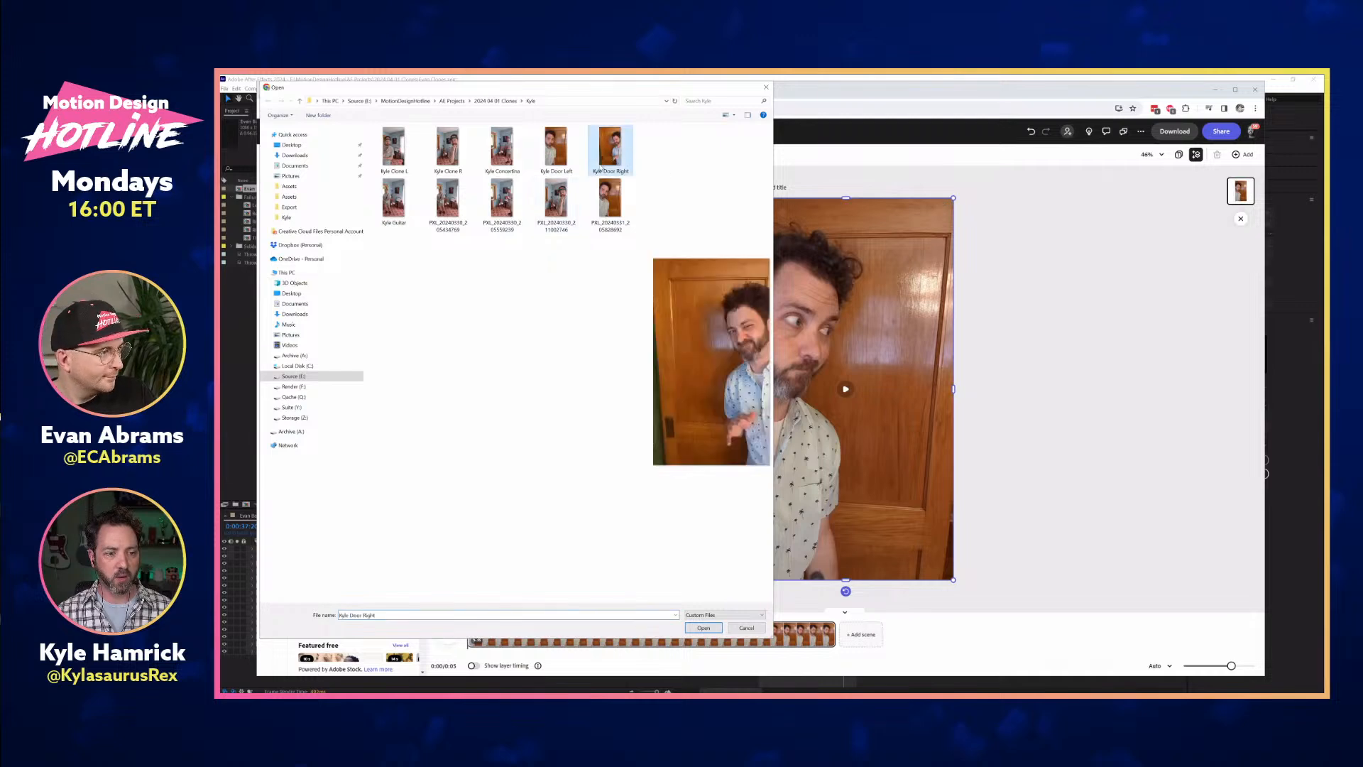
{"action": "left_click", "coordinate": [703, 627]}
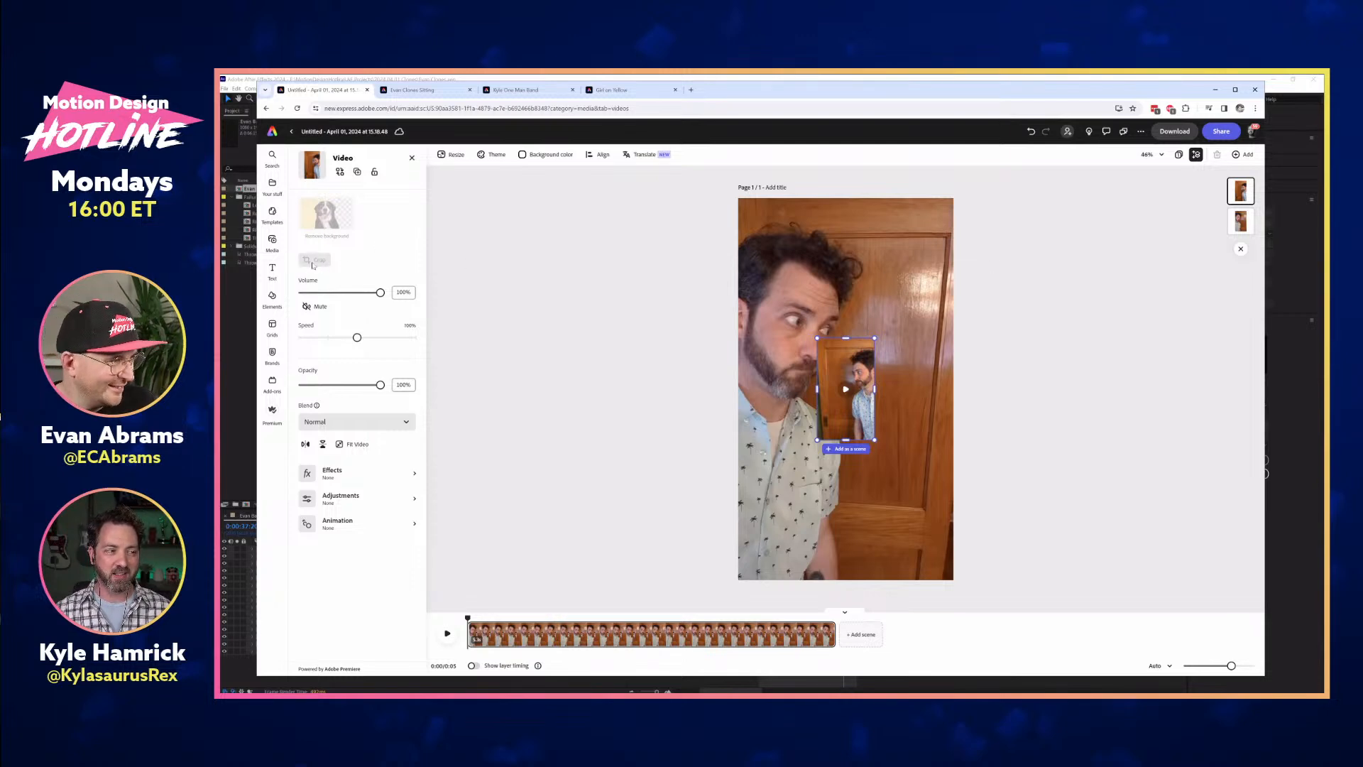
{"action": "left_click", "coordinate": [351, 445]}
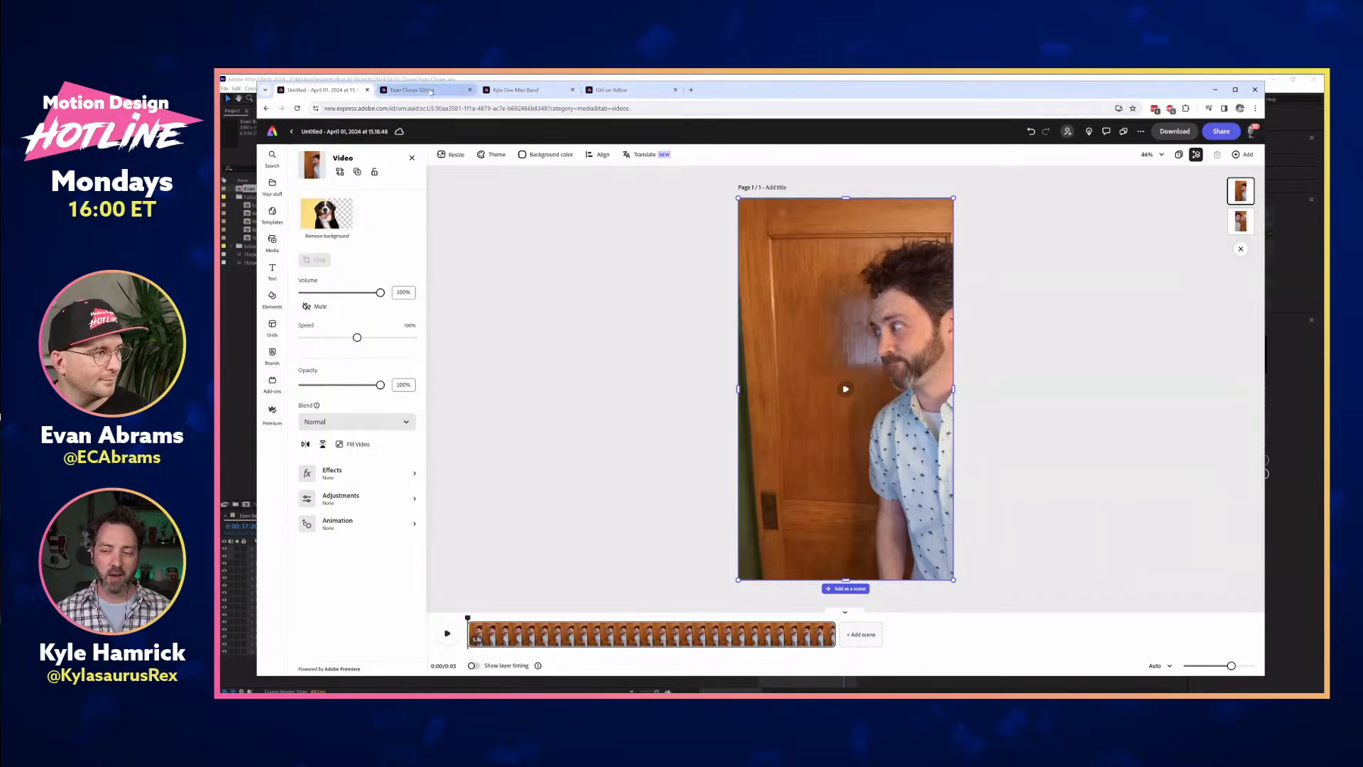
Open the Clones Sitting project, lower the top video's opacity to reveal the clip beneath, and undo the change.
{"action": "mouse_move", "coordinate": [431, 91]}
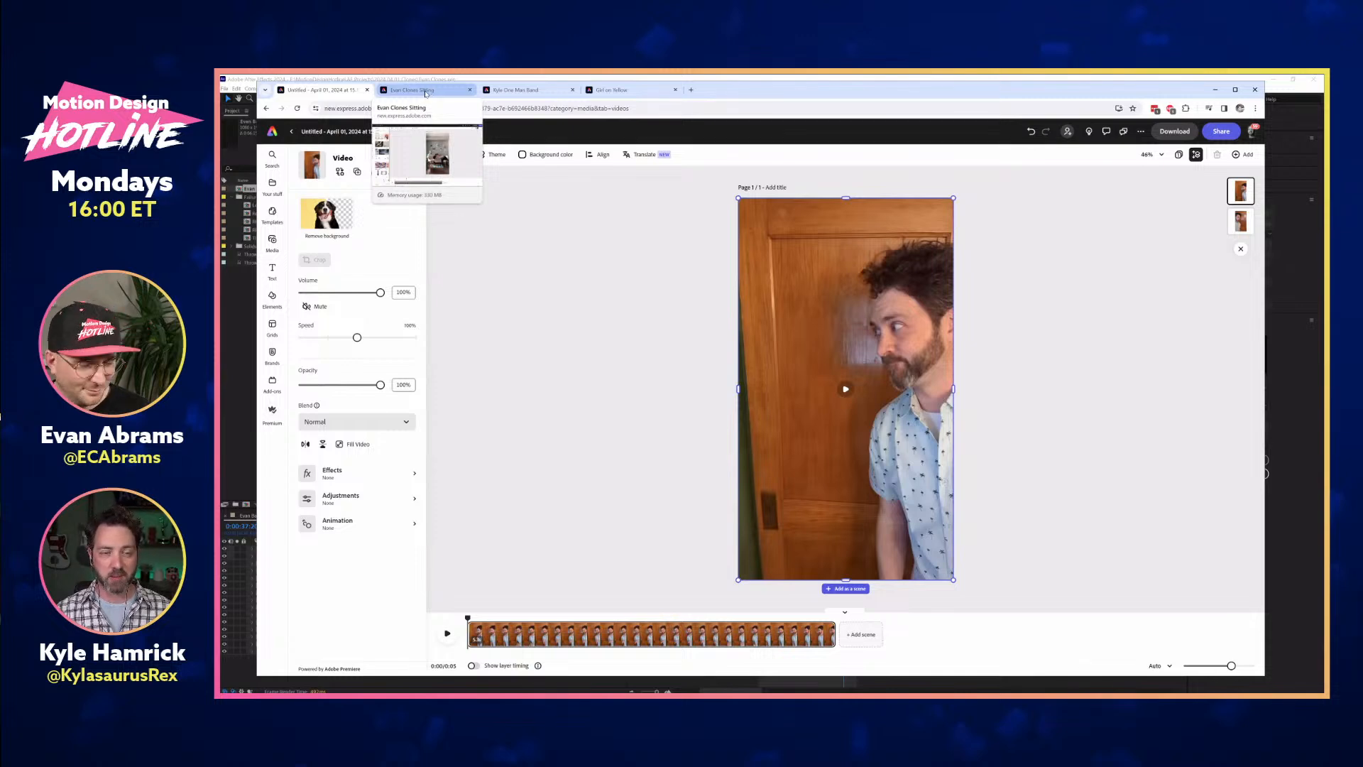
{"action": "left_click", "coordinate": [428, 91]}
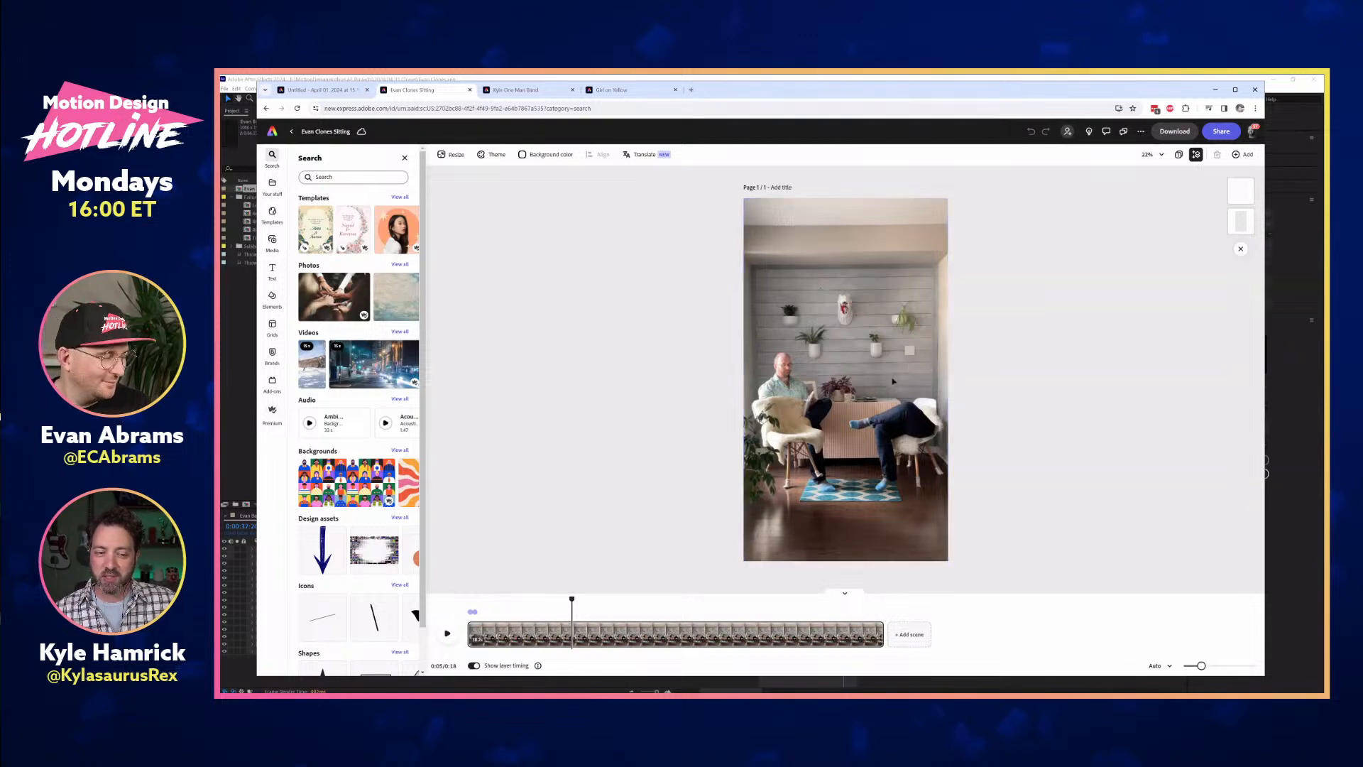
{"action": "left_click", "coordinate": [1241, 191]}
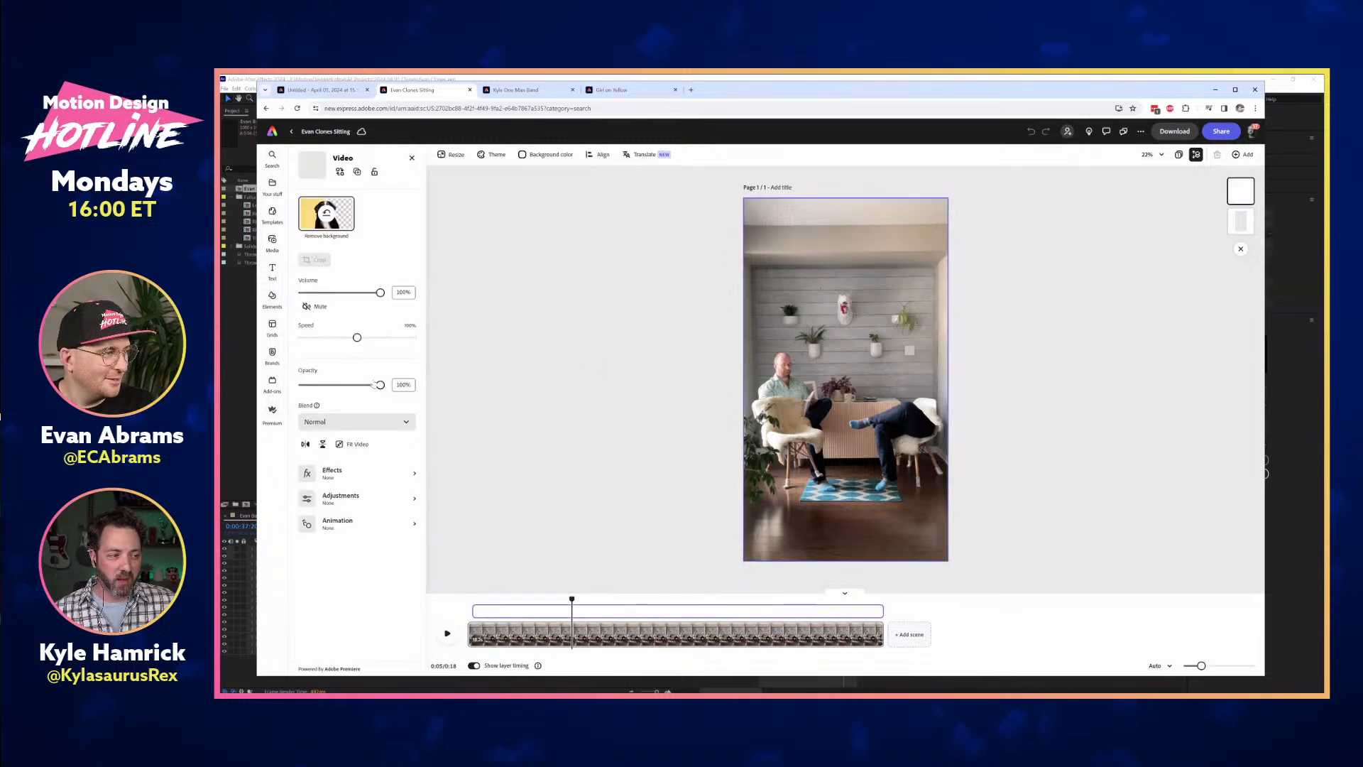
{"action": "left_click_drag", "start_coordinate": [380, 384], "coordinate": [302, 385]}
{"action": "key", "text": "ctrl+z"}
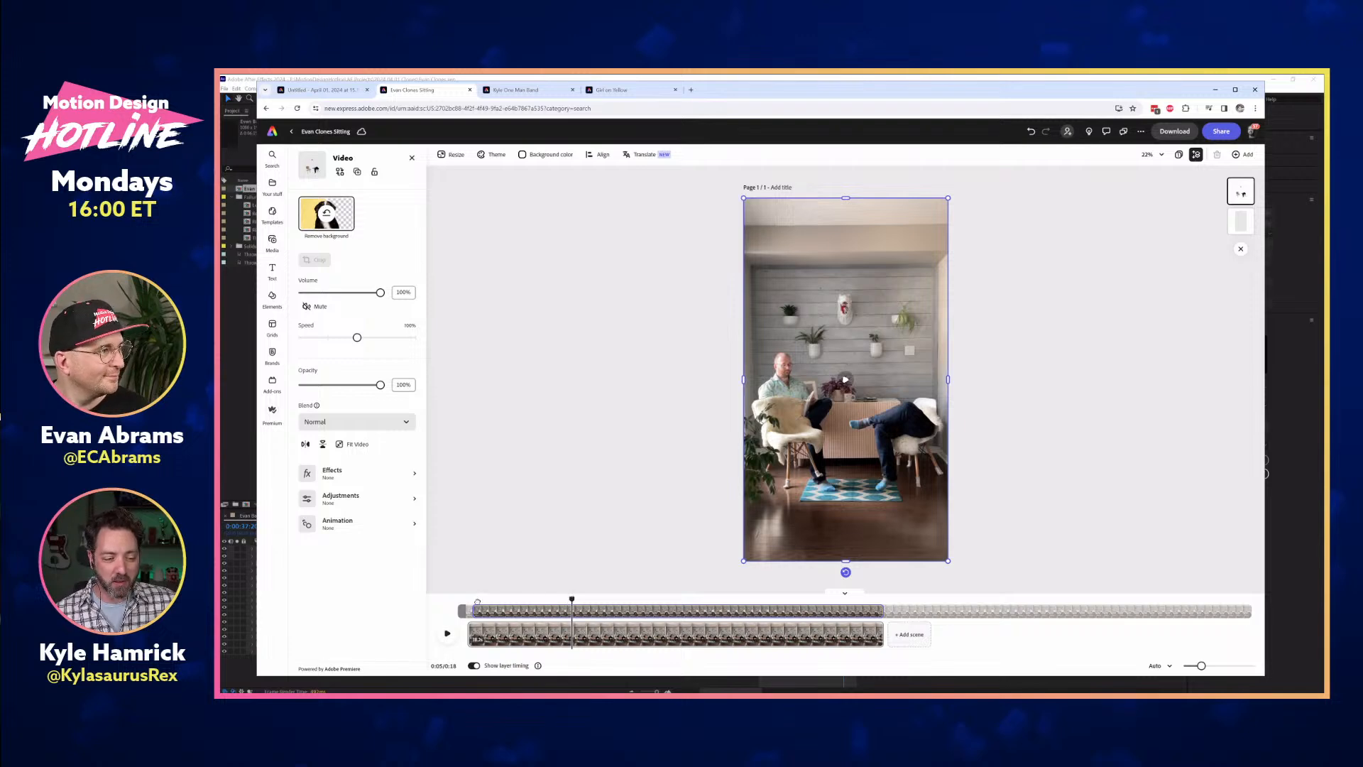
Scrub the Clones Sitting timeline to 0:15 to examine the composited clones.
{"action": "left_click_drag", "start_coordinate": [477, 602], "coordinate": [807, 602]}
{"action": "left_click", "coordinate": [902, 343]}
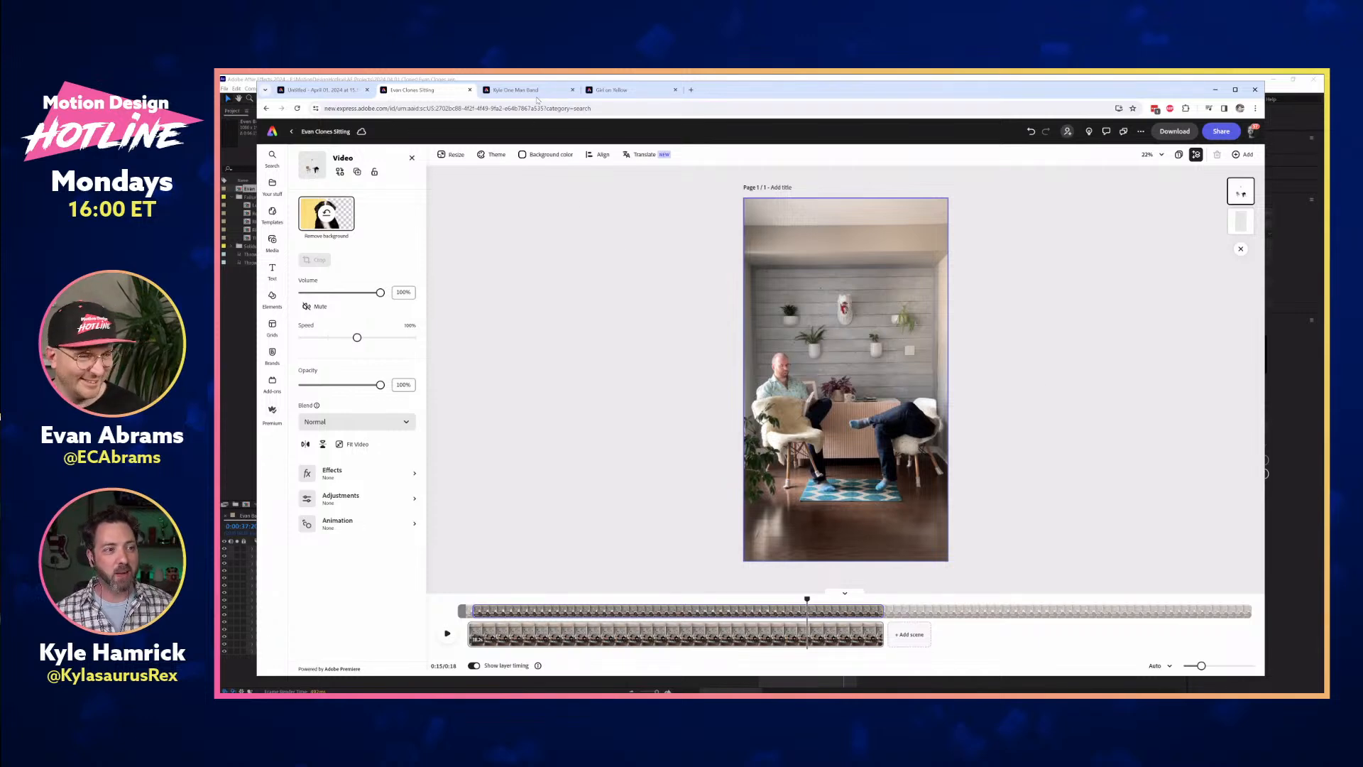
Open the One Man Band project, lower the top video's opacity to 30% to reveal the cut-out, and undo the opacity changes.
{"action": "mouse_move", "coordinate": [537, 92]}
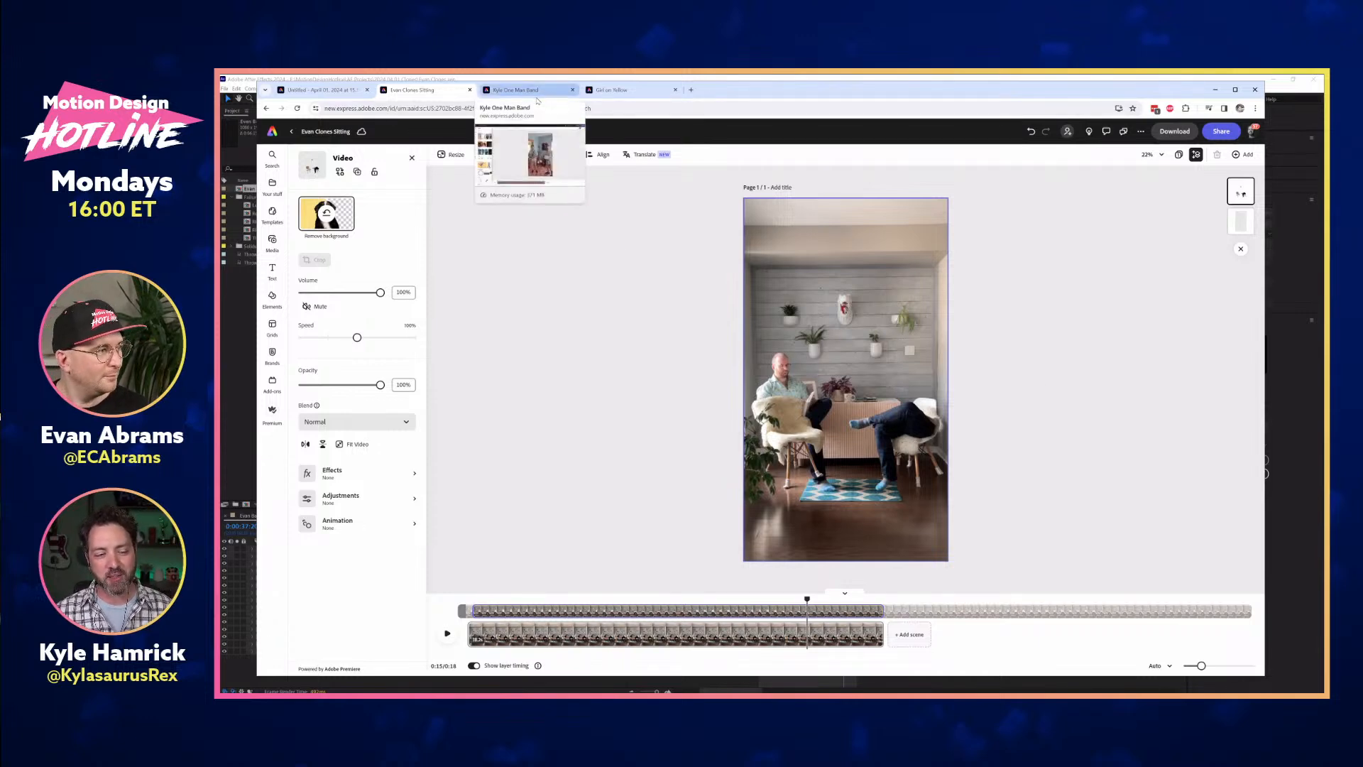
{"action": "left_click", "coordinate": [537, 90]}
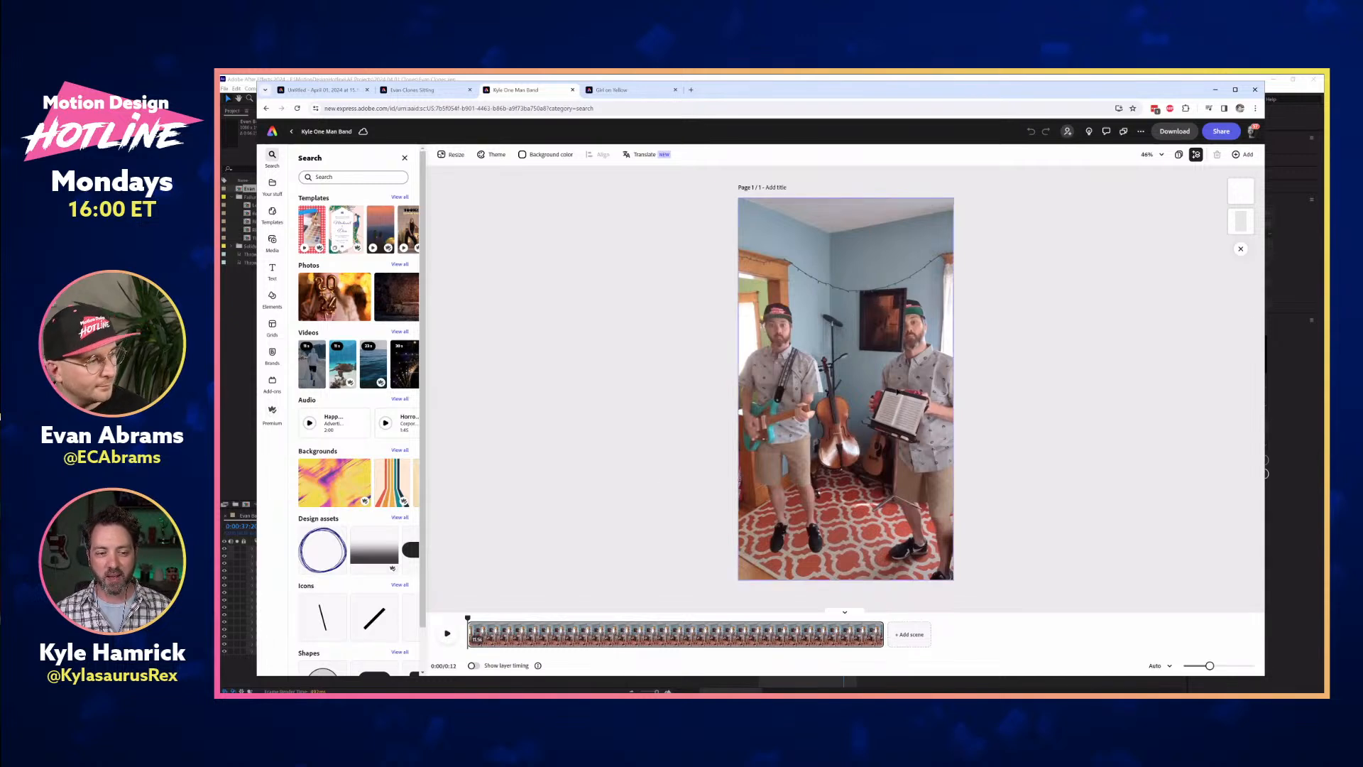
{"action": "left_click", "coordinate": [859, 492]}
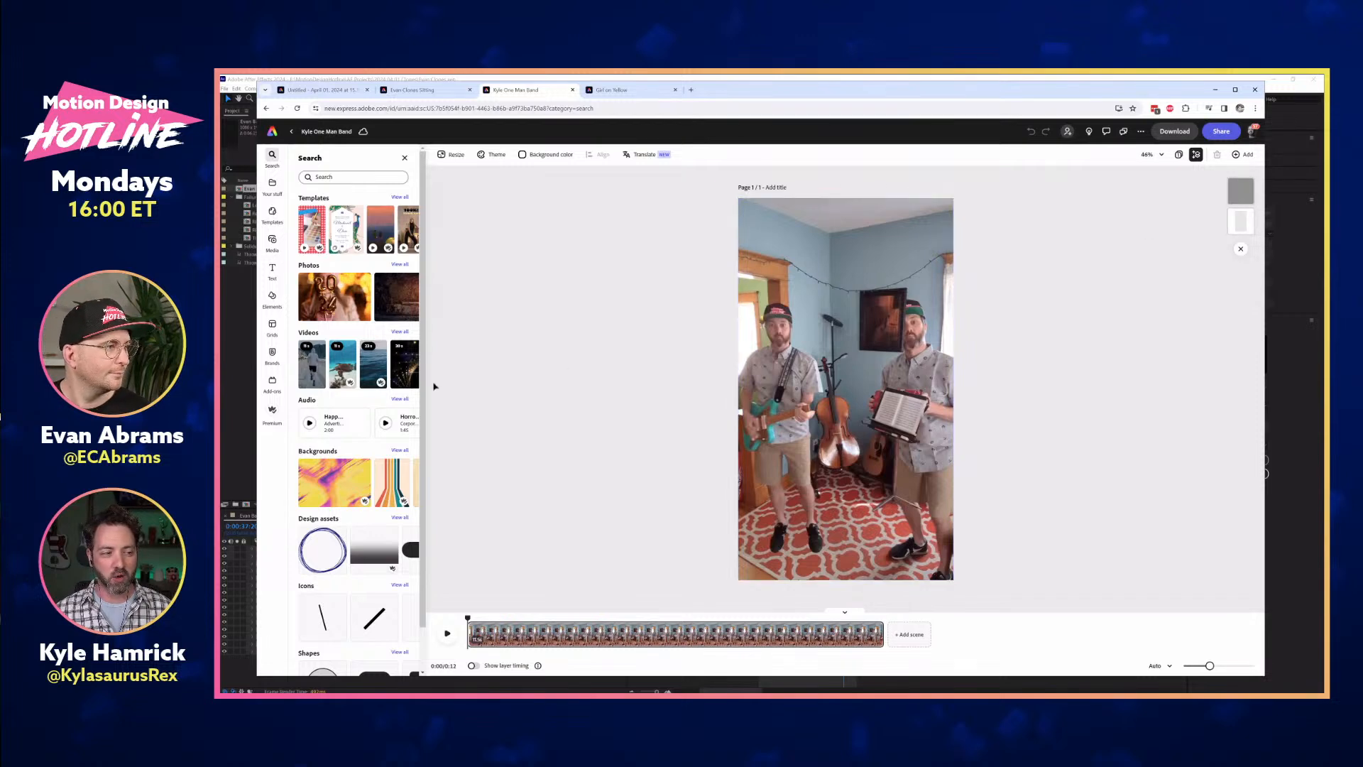
{"action": "left_click_drag", "start_coordinate": [381, 385], "coordinate": [320, 385]}
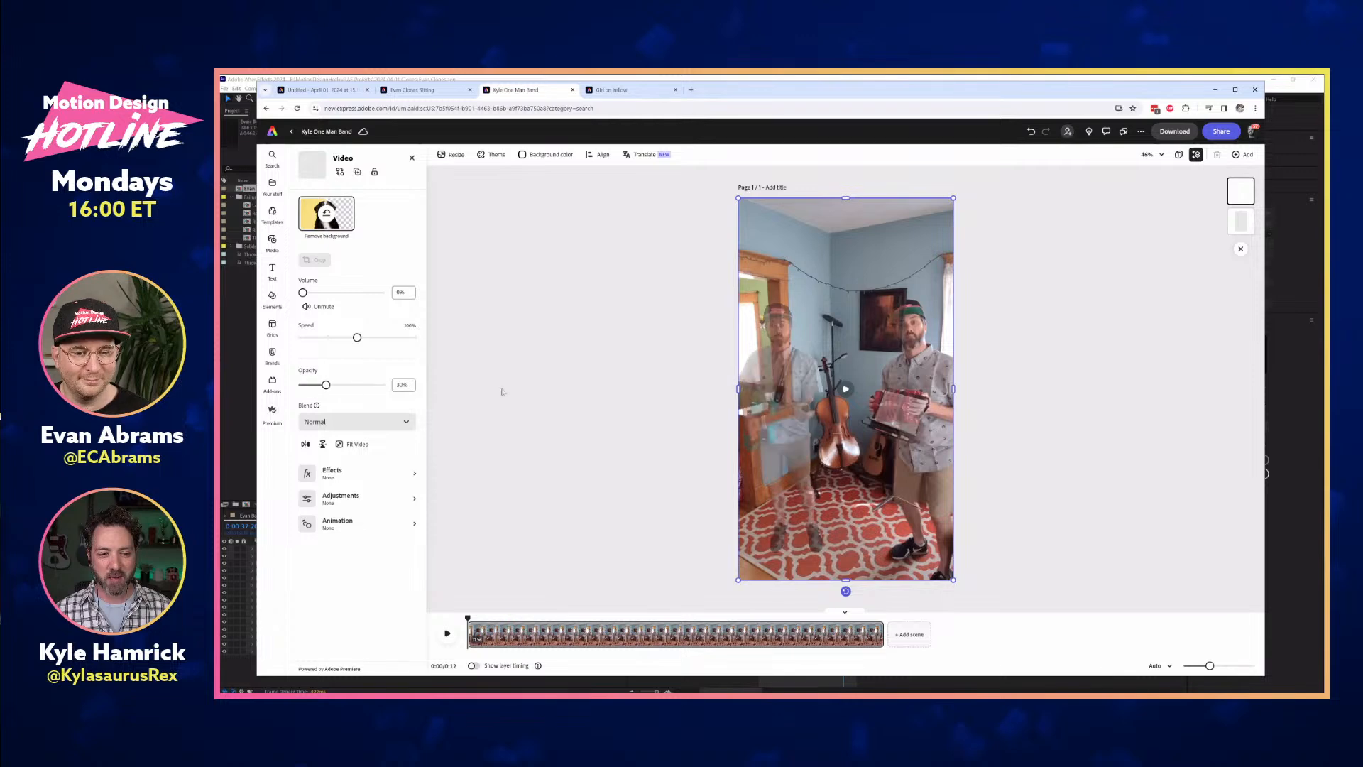
{"action": "key", "text": "ctrl+z"}
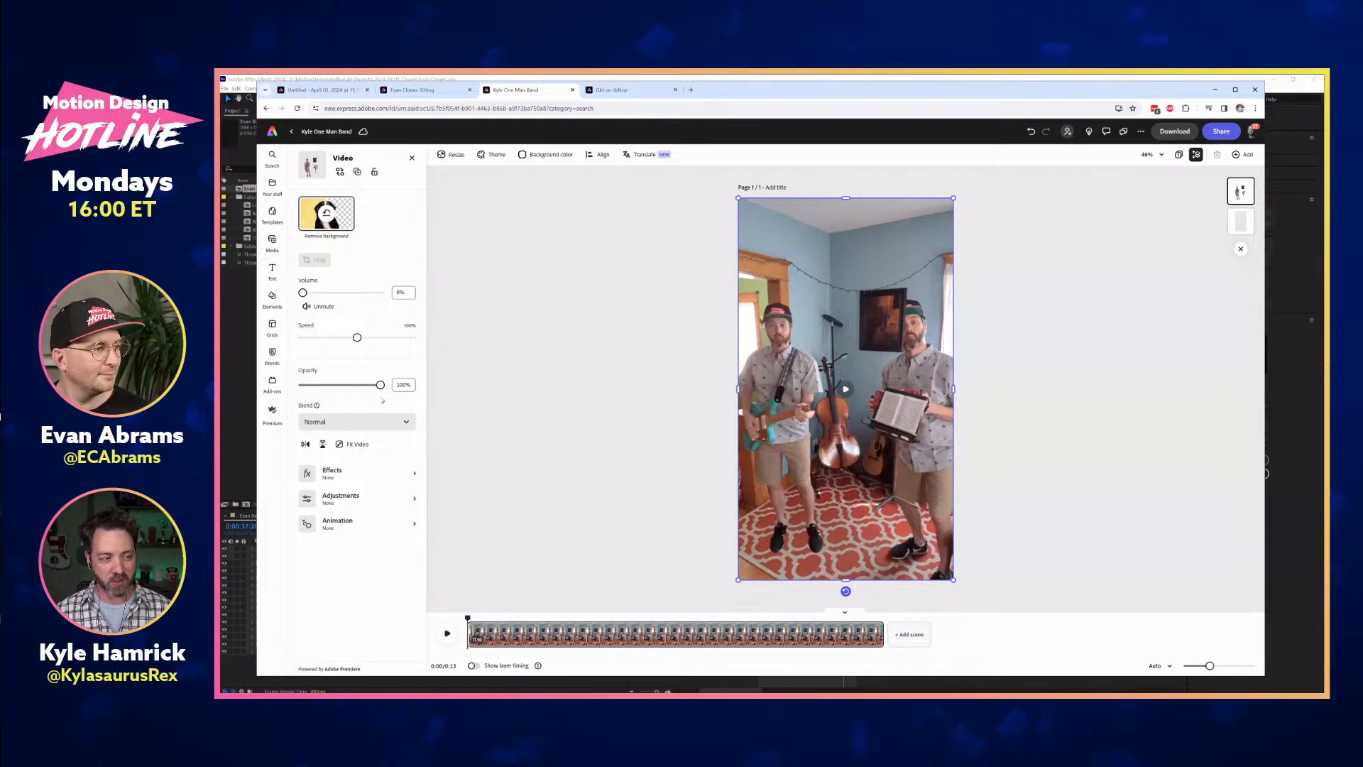
{"action": "left_click_drag", "start_coordinate": [357, 385], "coordinate": [345, 385]}
{"action": "key", "text": "ctrl+z"}
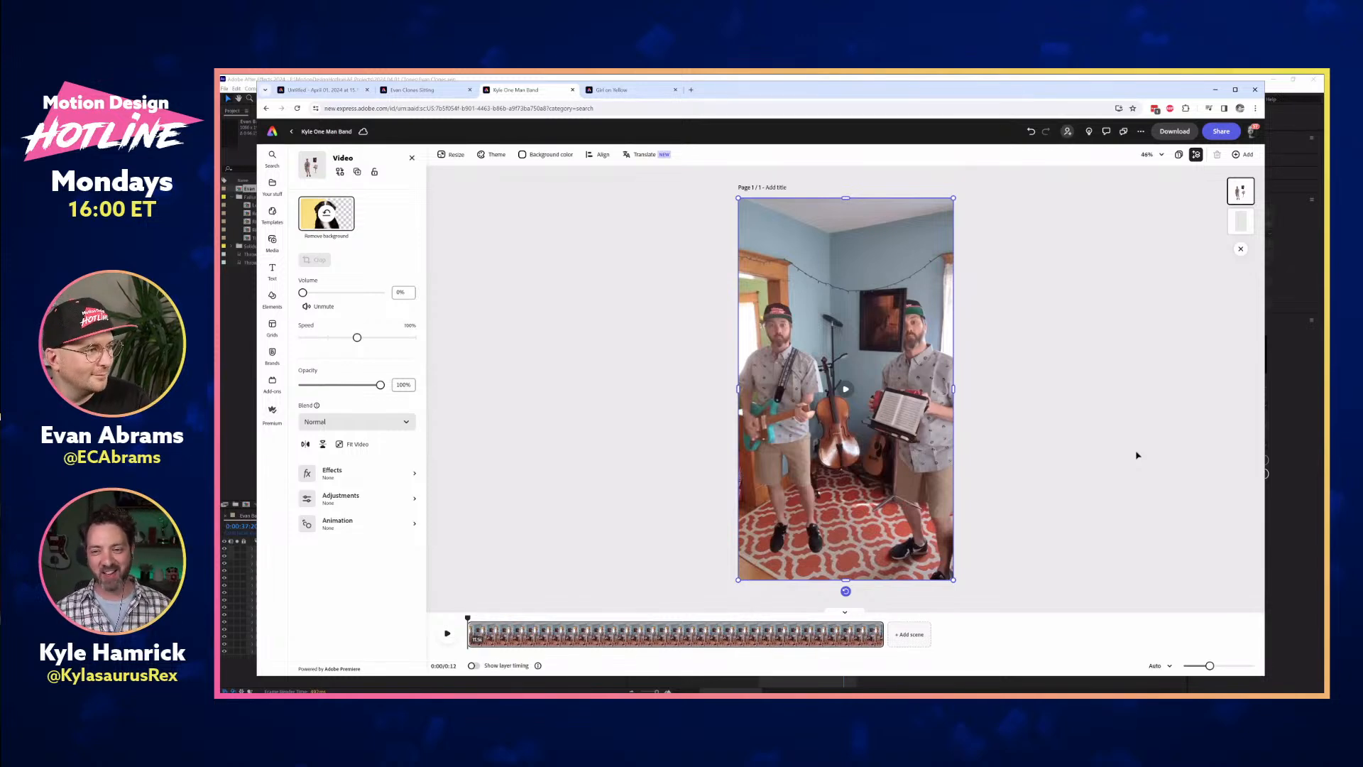
In the untitled reel, bring the Door Left video in front of Door Right, remove its background, and play the composite.
{"action": "left_click", "coordinate": [331, 90]}
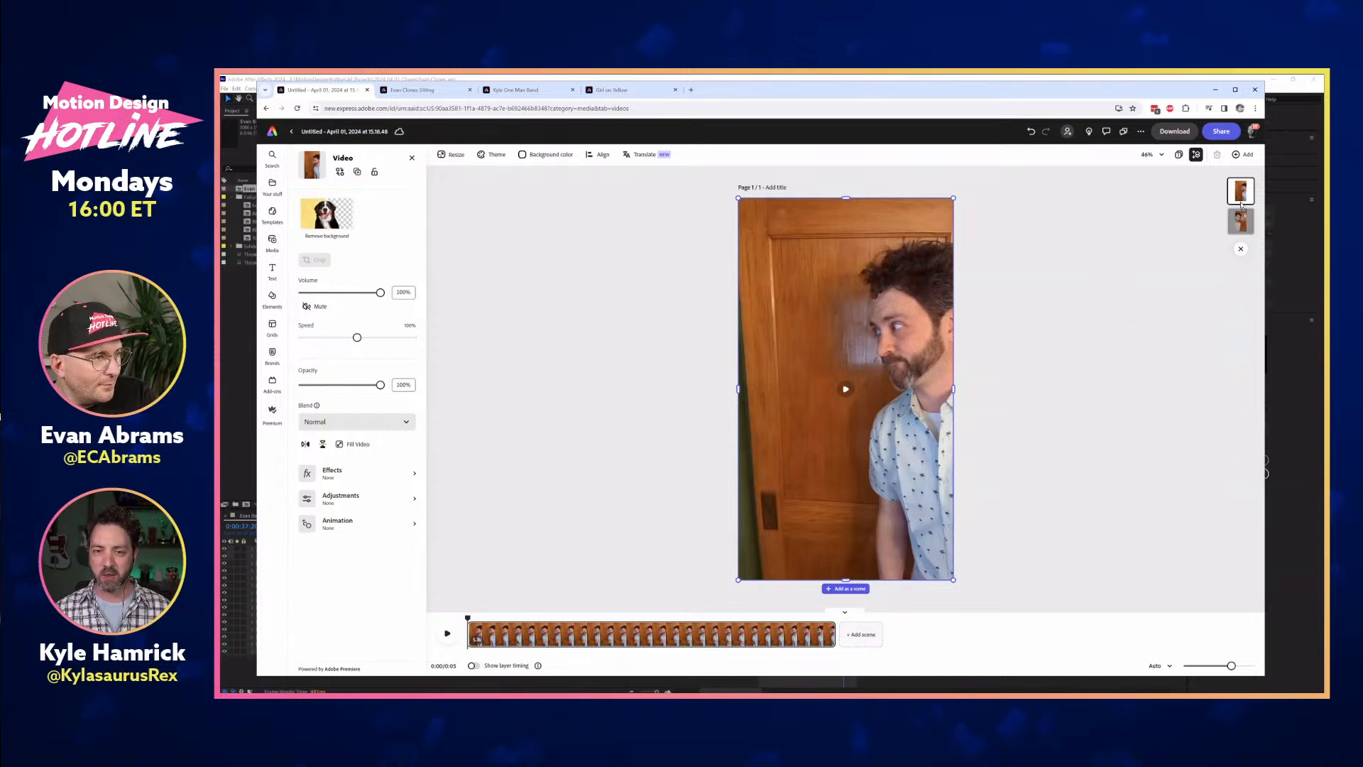
{"action": "left_click_drag", "start_coordinate": [1241, 189], "coordinate": [1239, 189]}
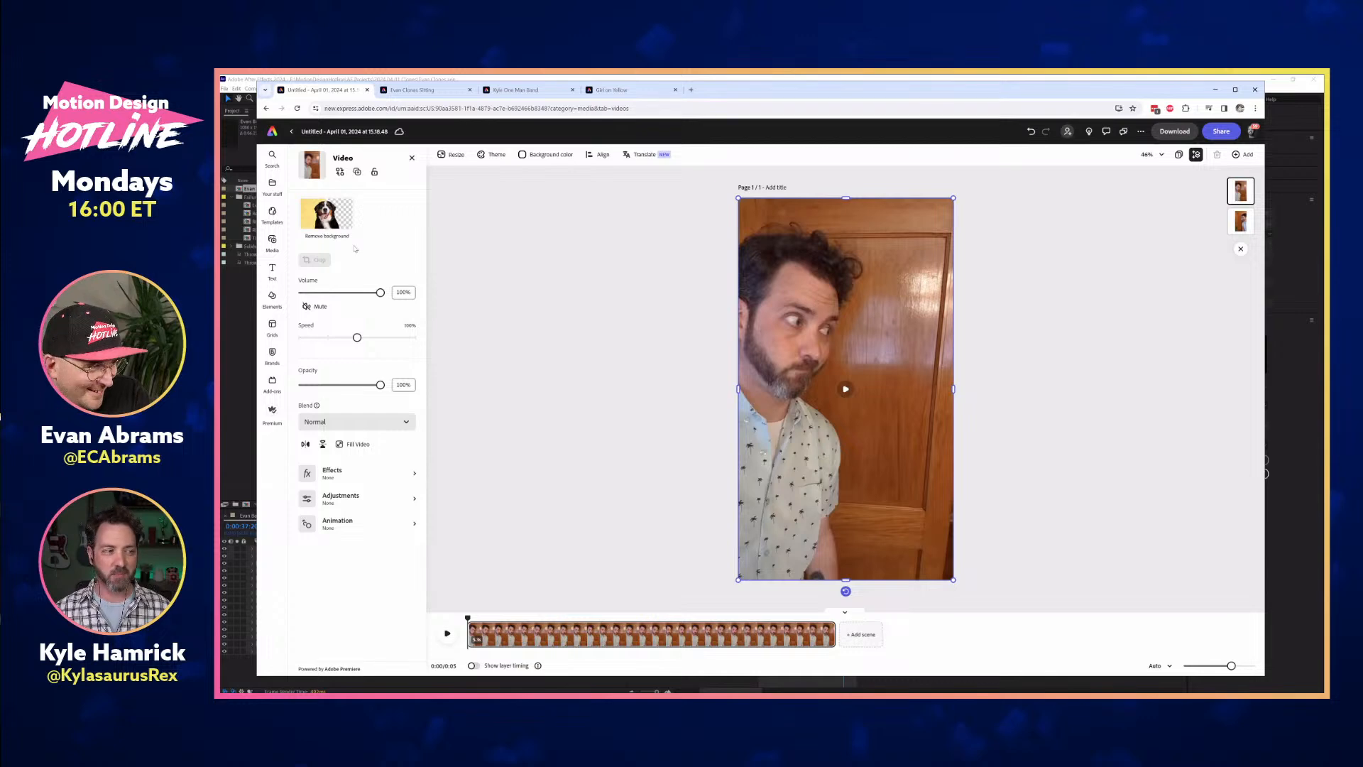
{"action": "left_click", "coordinate": [327, 217]}
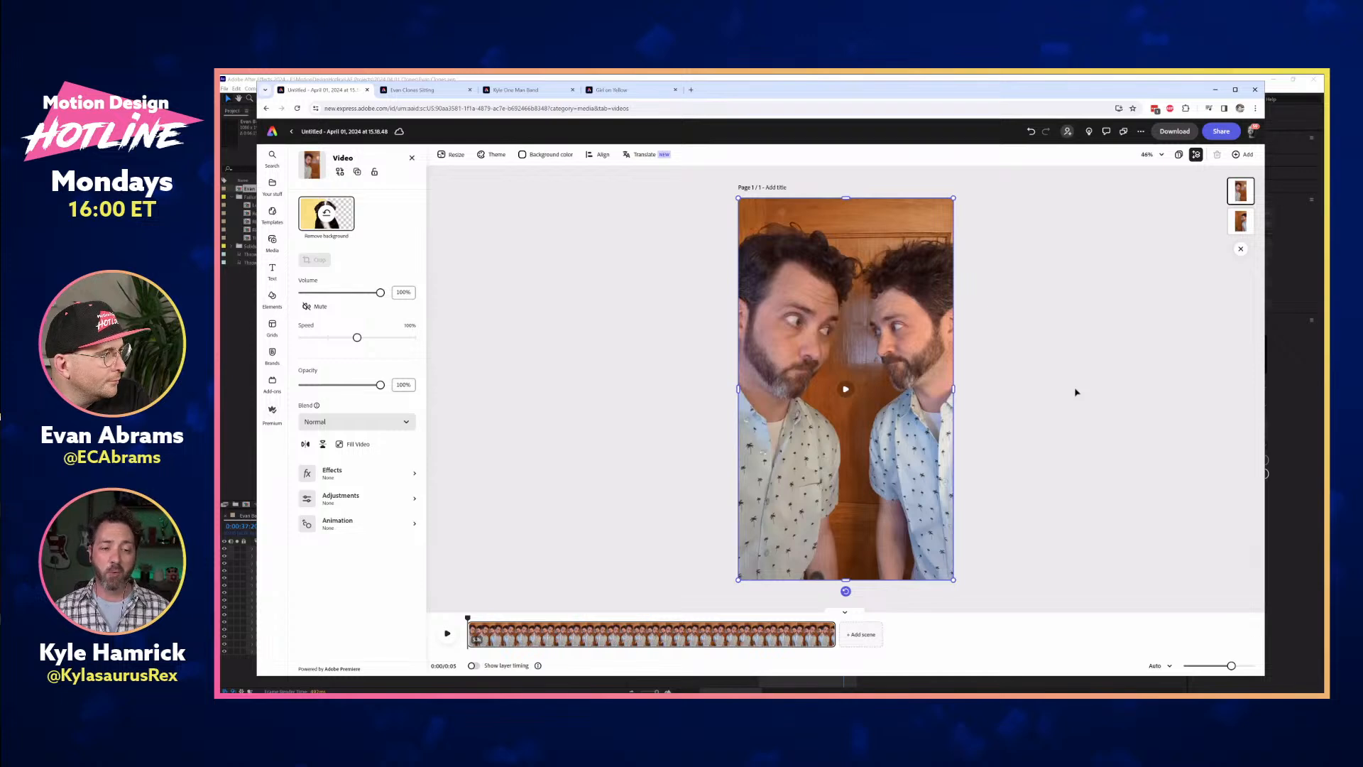
{"action": "left_click", "coordinate": [448, 634]}
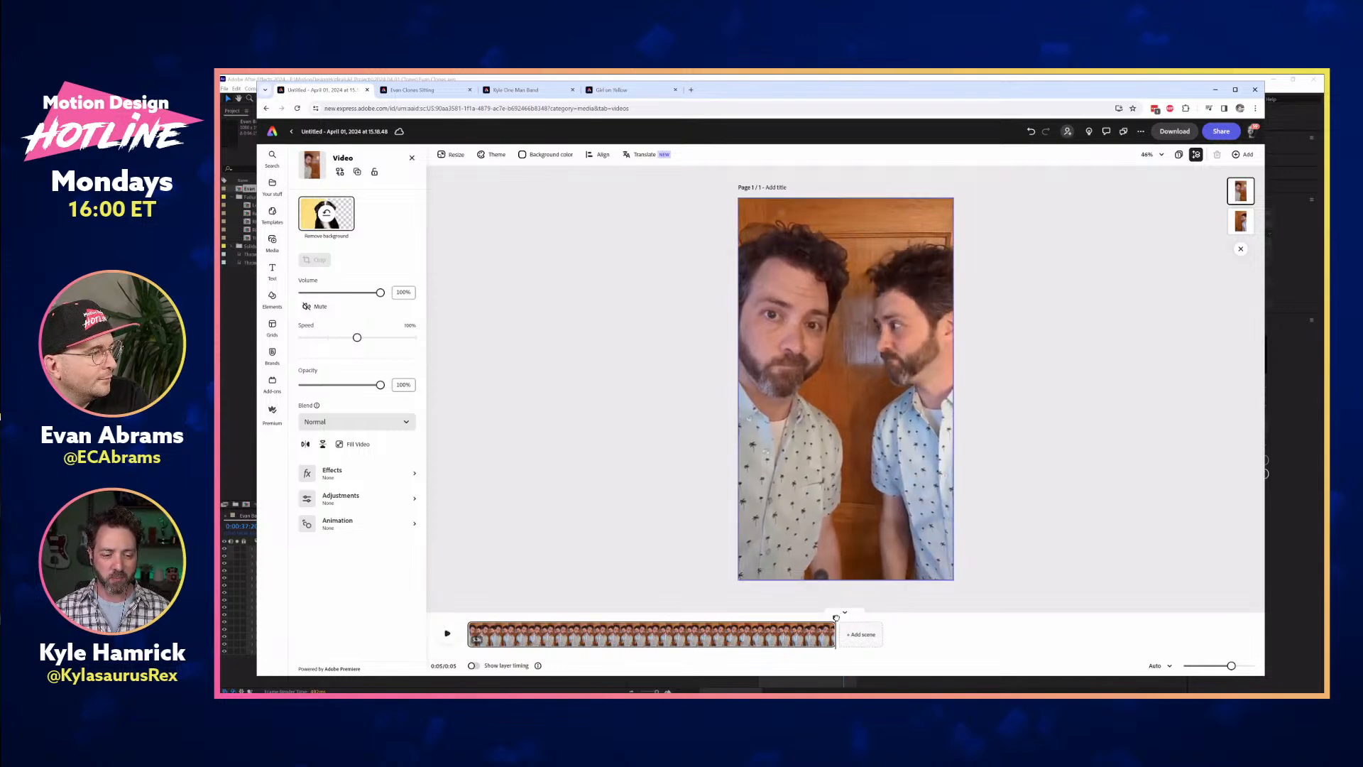
Trim the end of the untitled reel's scene to about 4 seconds and play it.
{"action": "left_click_drag", "start_coordinate": [806, 619], "coordinate": [761, 628]}
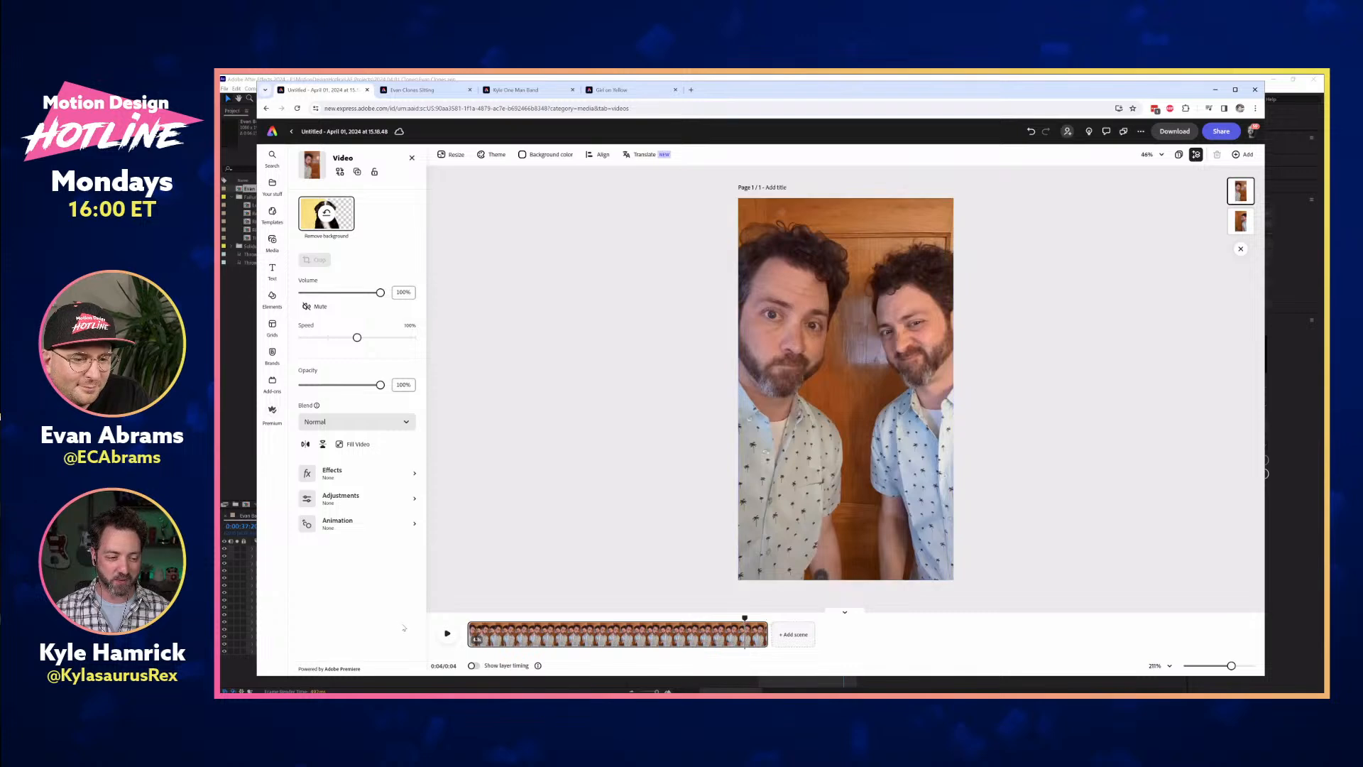
{"action": "left_click", "coordinate": [447, 633]}
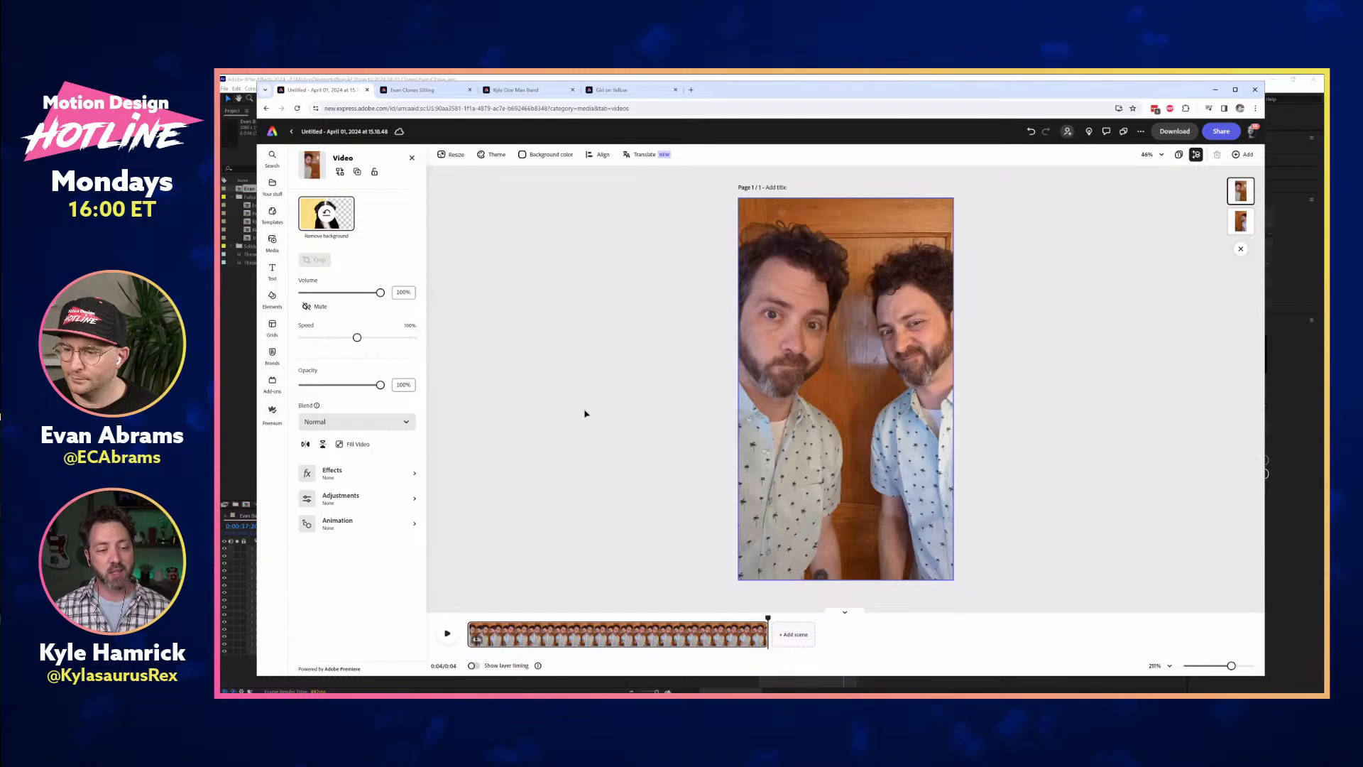
Open the Girl on Yellow project, play its layered clones, and scrub back to 0:05.
{"action": "left_click", "coordinate": [648, 94]}
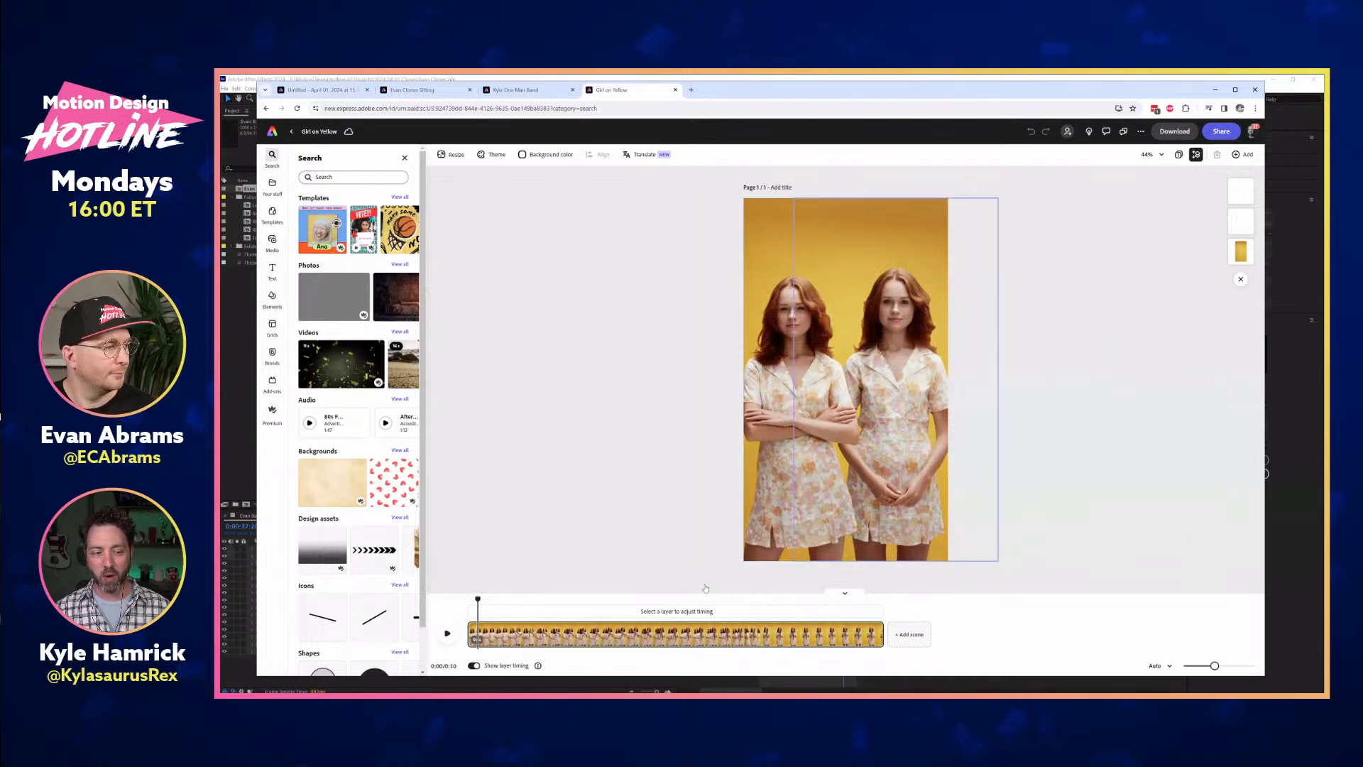
{"action": "left_click", "coordinate": [448, 634]}
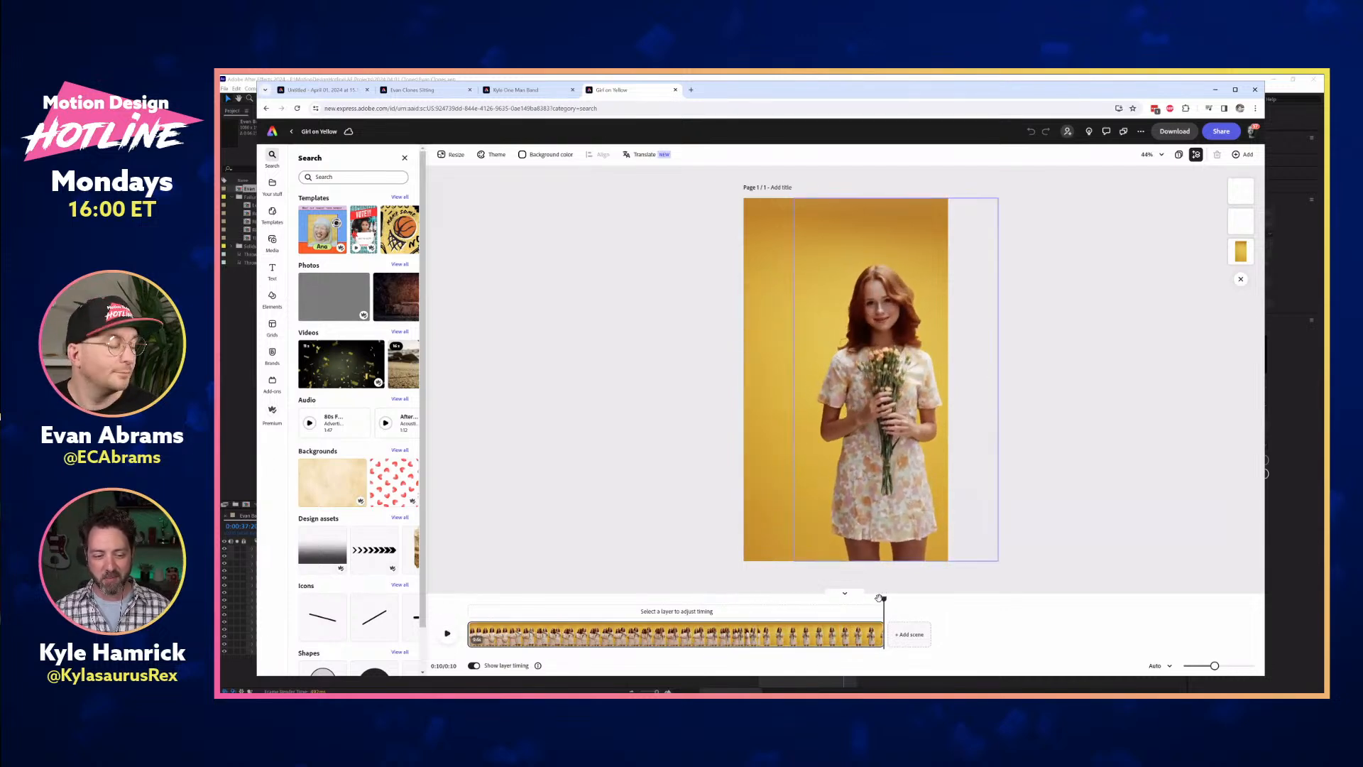
{"action": "left_click_drag", "start_coordinate": [885, 597], "coordinate": [674, 599]}
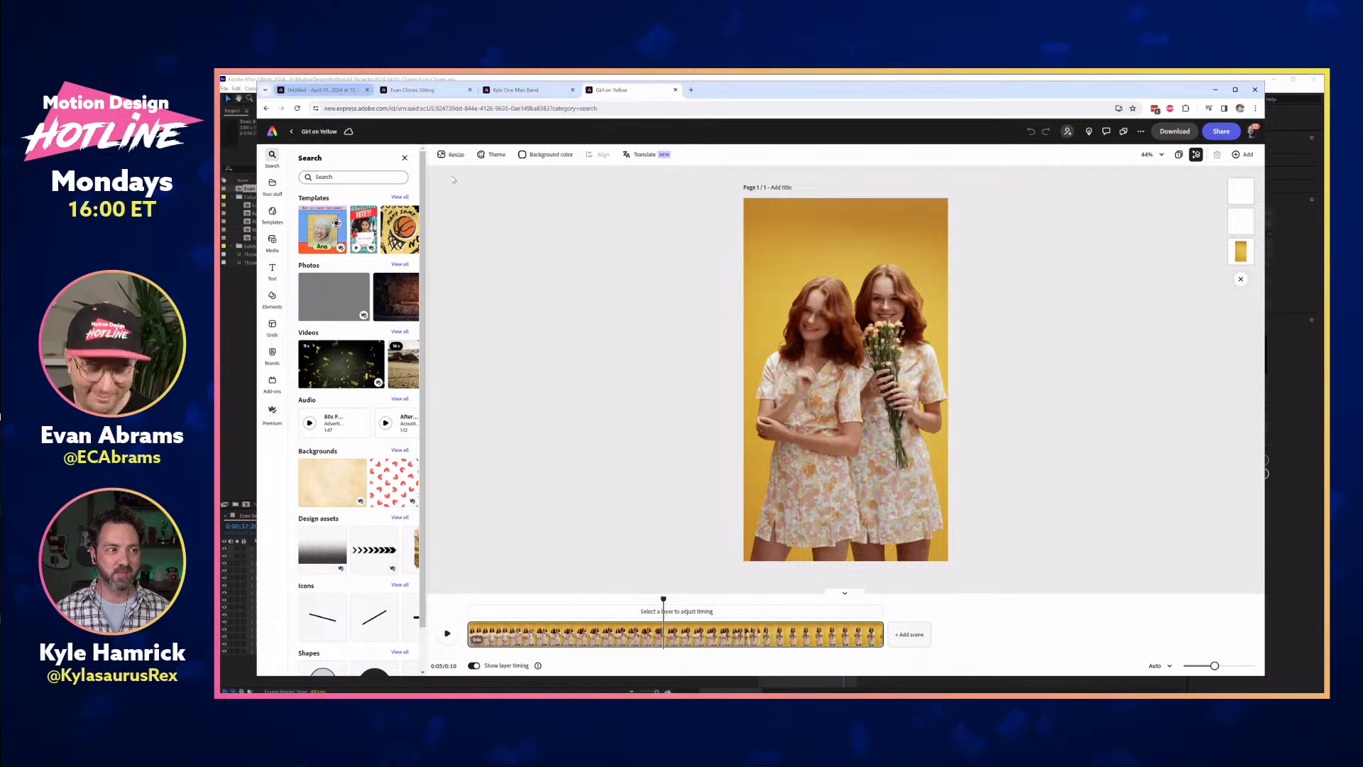
Return to the untitled reel, rewind it to the start, and play the door composite again.
{"action": "left_click", "coordinate": [319, 91]}
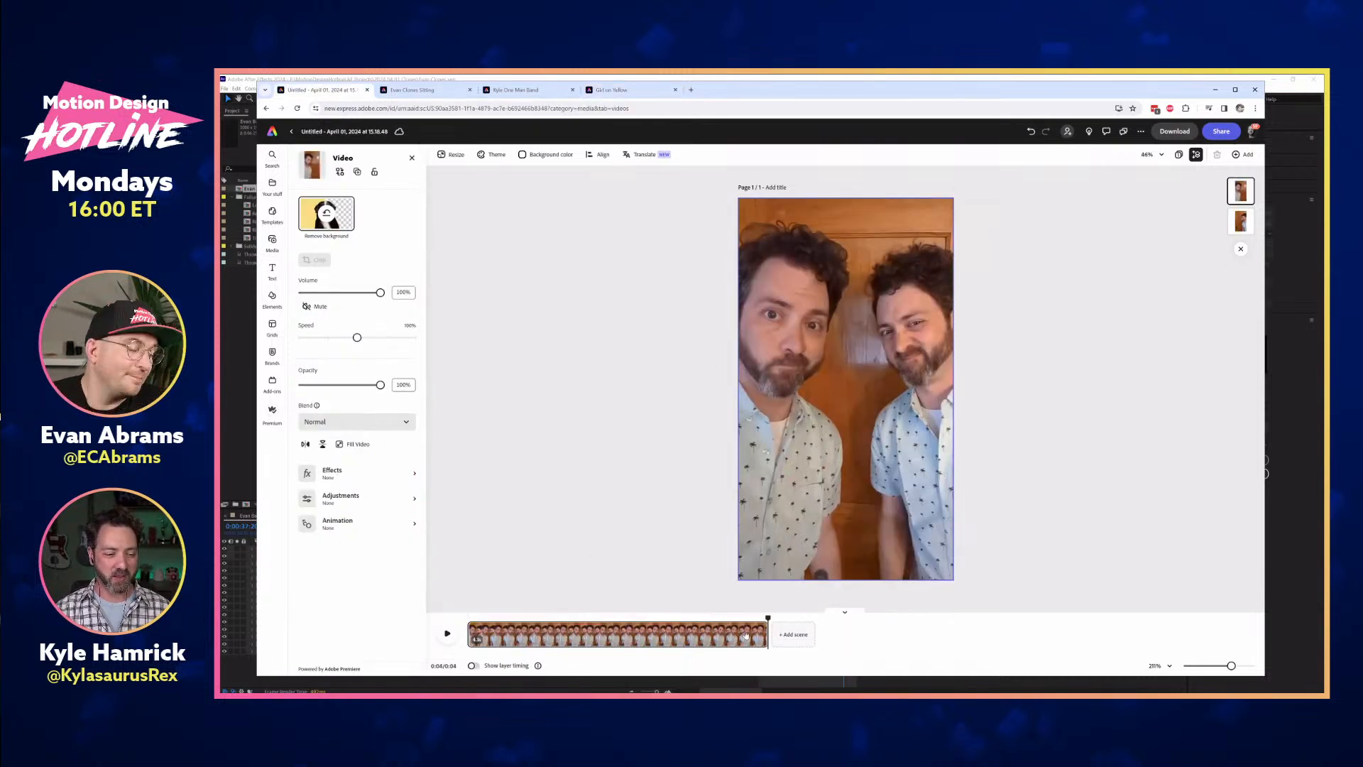
{"action": "left_click_drag", "start_coordinate": [769, 617], "coordinate": [449, 630]}
{"action": "left_click", "coordinate": [447, 633]}
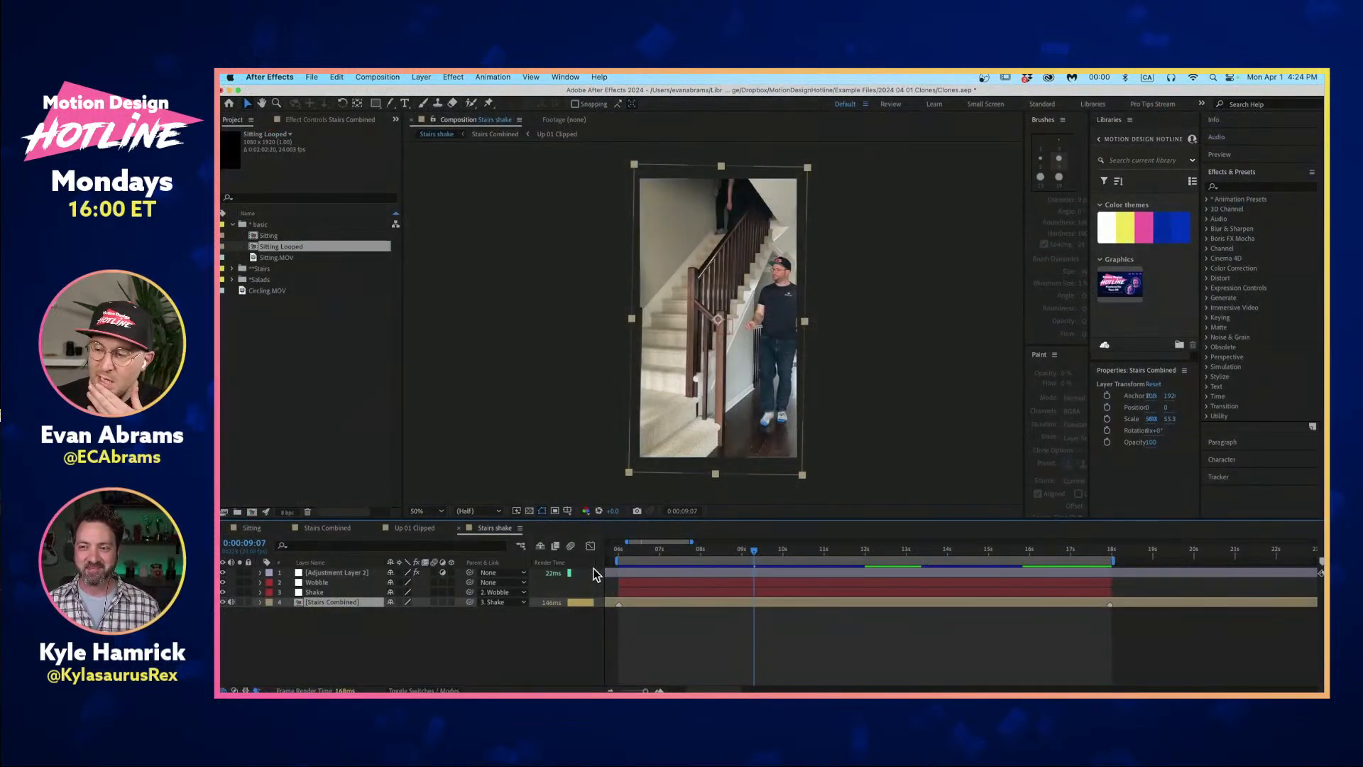
In After Effects, preview the Stairs shake composition, scrub to 0:00:11:00, and clear the layer selection.
{"action": "key", "text": "space"}
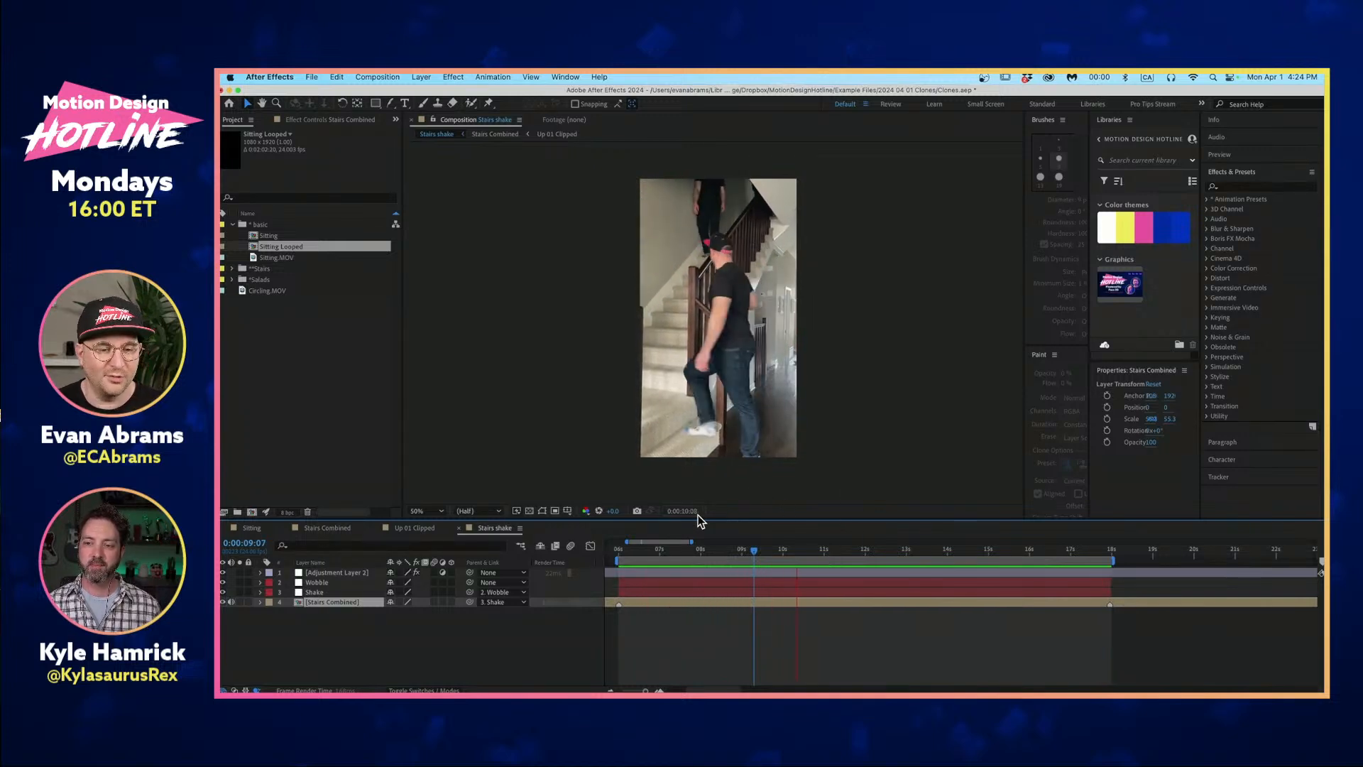
{"action": "left_click_drag", "start_coordinate": [700, 550], "coordinate": [856, 561]}
{"action": "left_click", "coordinate": [947, 553]}
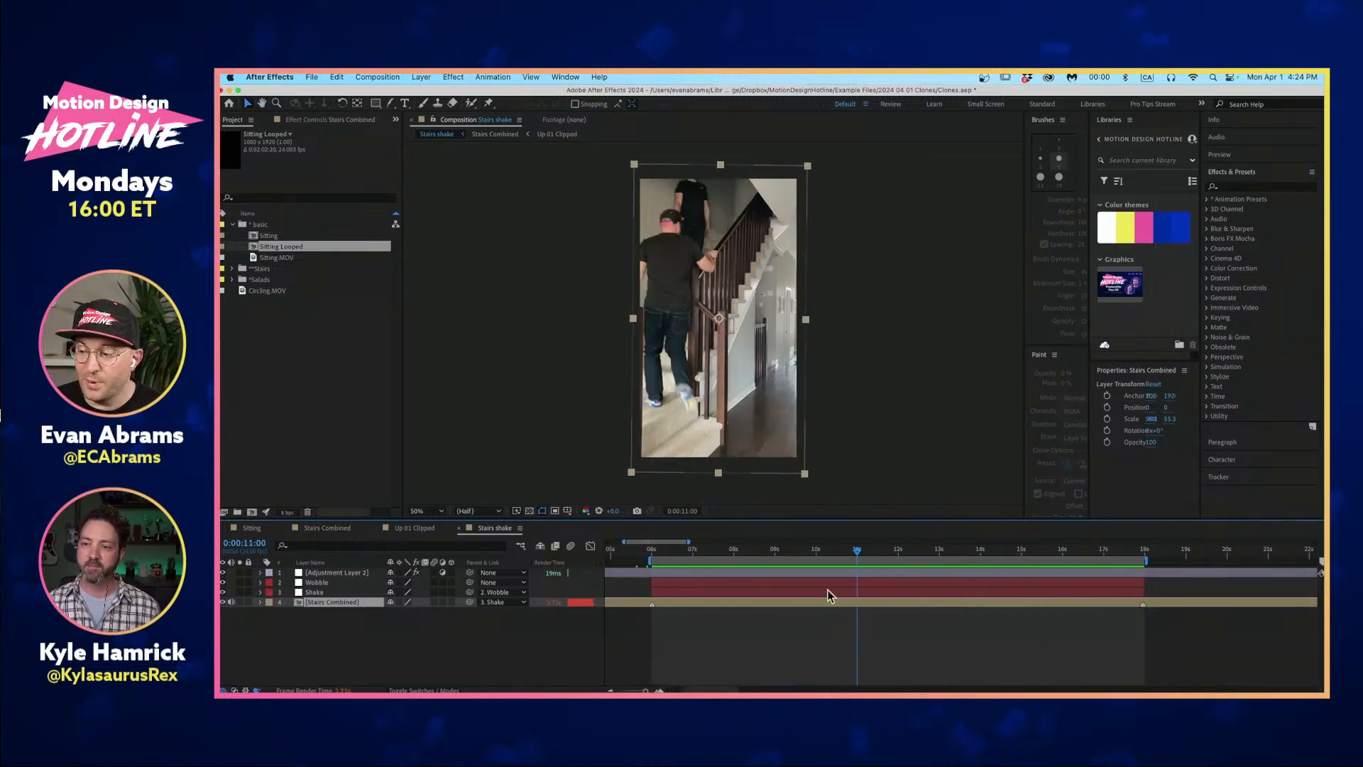
{"action": "left_click", "coordinate": [832, 611]}
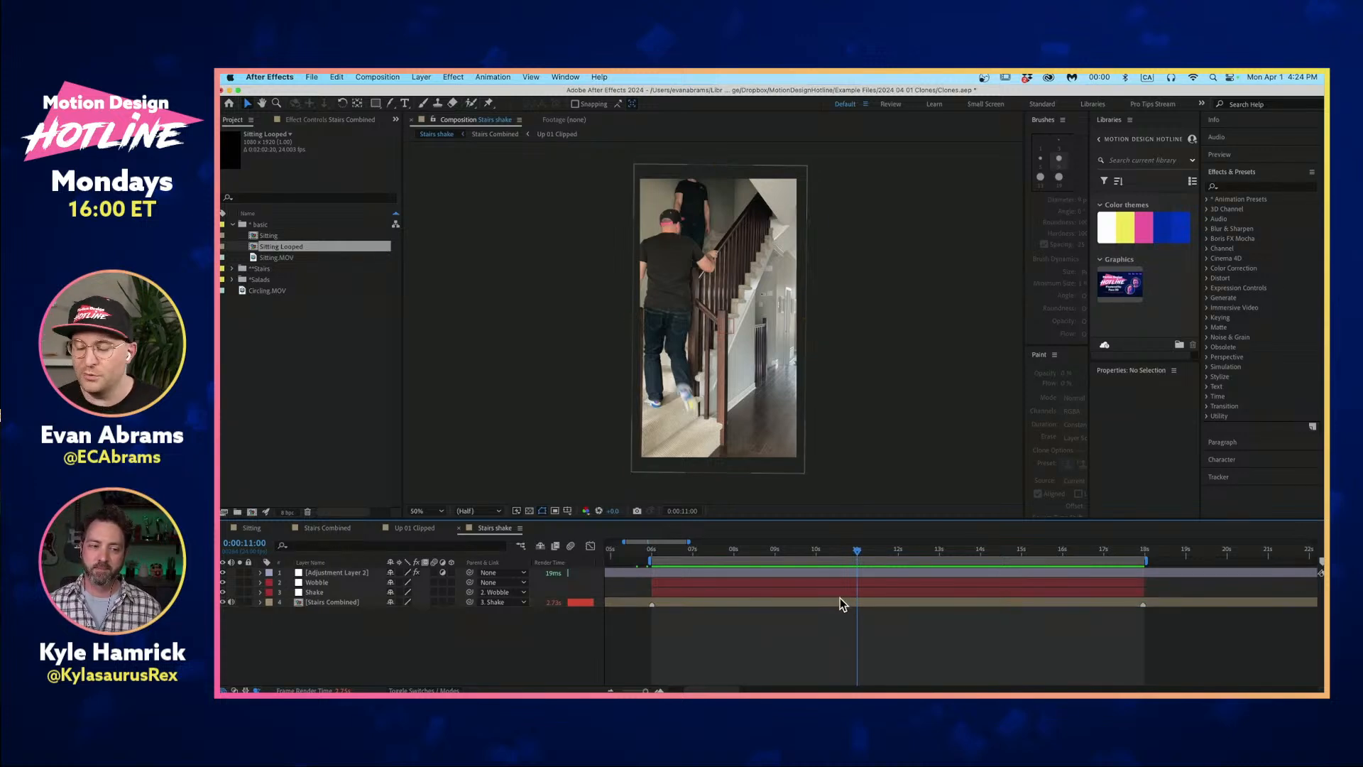
Open the Stairs Combined precomp with more timeline space and collapse the unmoving Over layer's mask properties.
{"action": "double_click", "coordinate": [837, 602]}
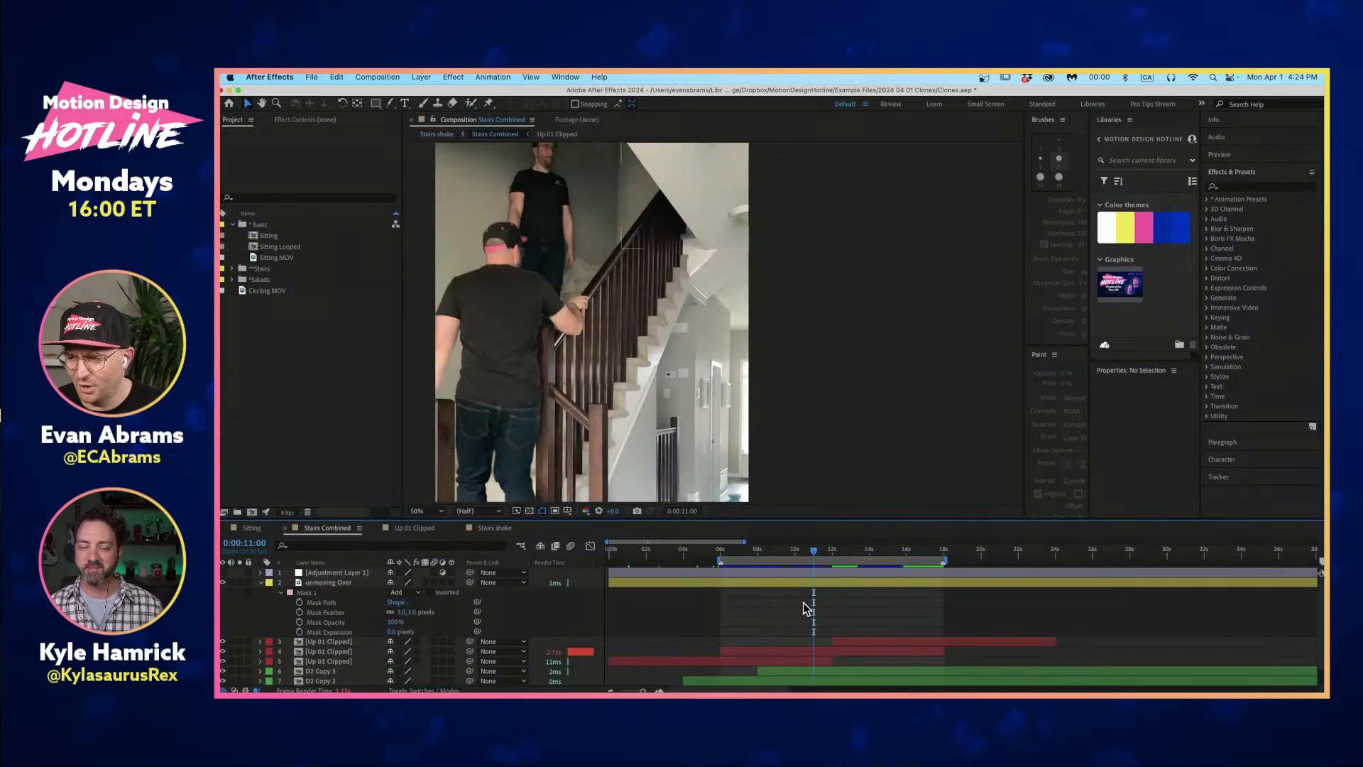
{"action": "left_click_drag", "start_coordinate": [787, 520], "coordinate": [786, 461]}
{"action": "left_click", "coordinate": [260, 524]}
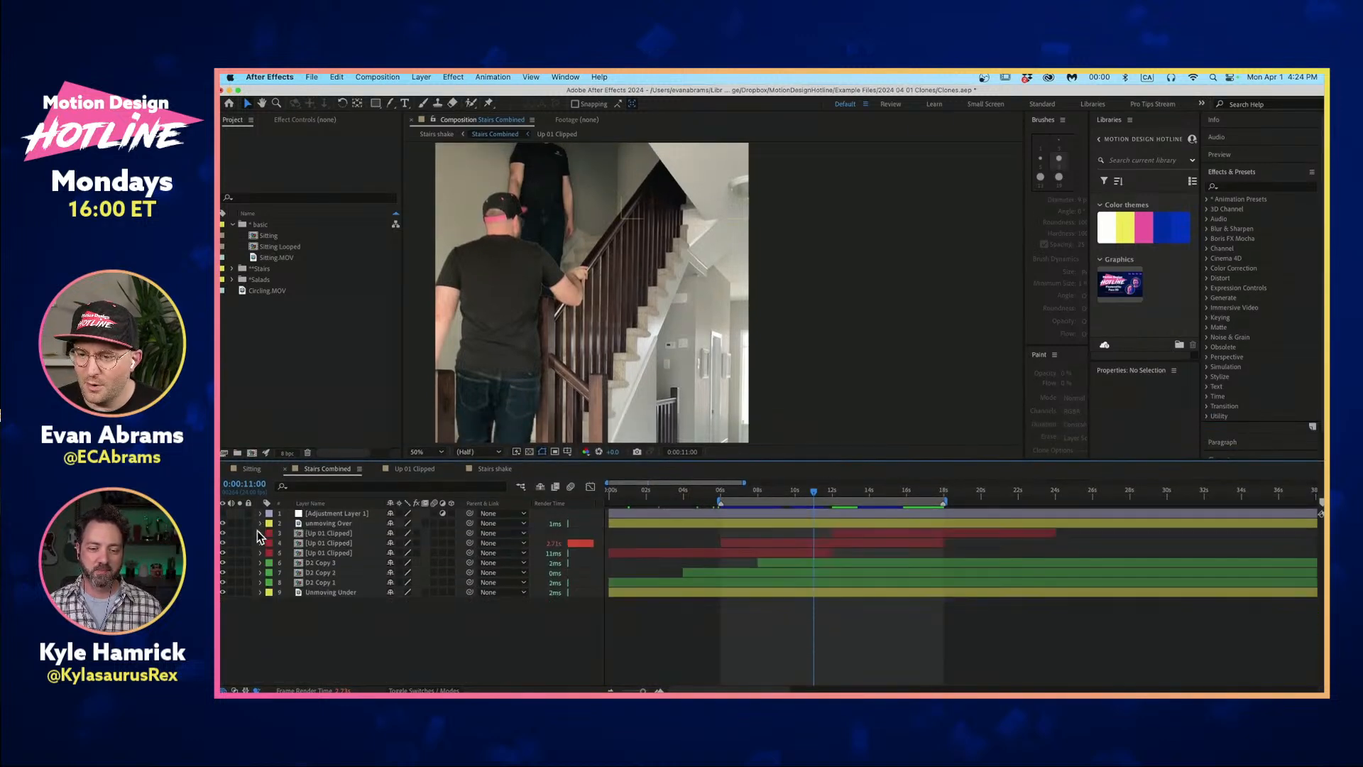
{"action": "scroll", "coordinate": [663, 340], "scroll_direction": "down", "scroll_amount": 2}
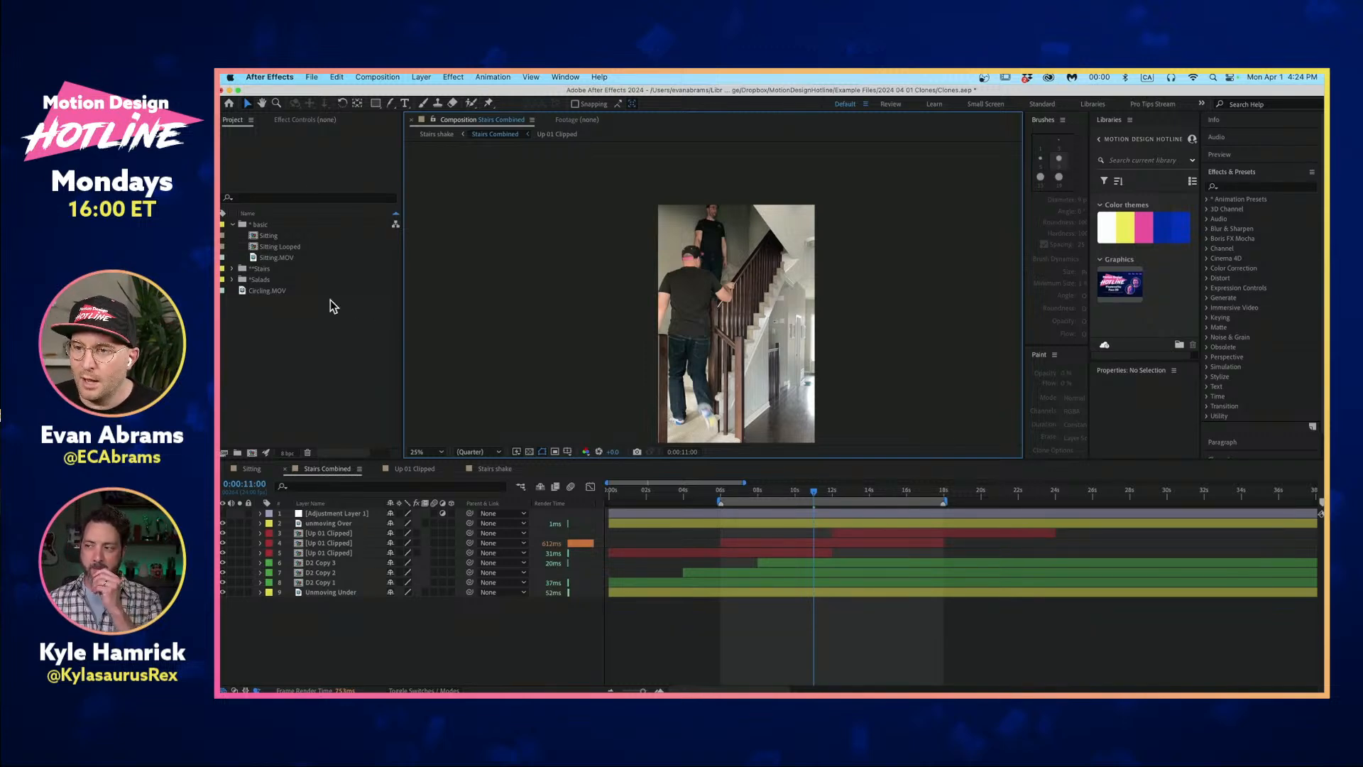
Open the Stairs.MOV footage from the Stairs folder and scrub through the original take to 0:02:55.
{"action": "left_click", "coordinate": [232, 269]}
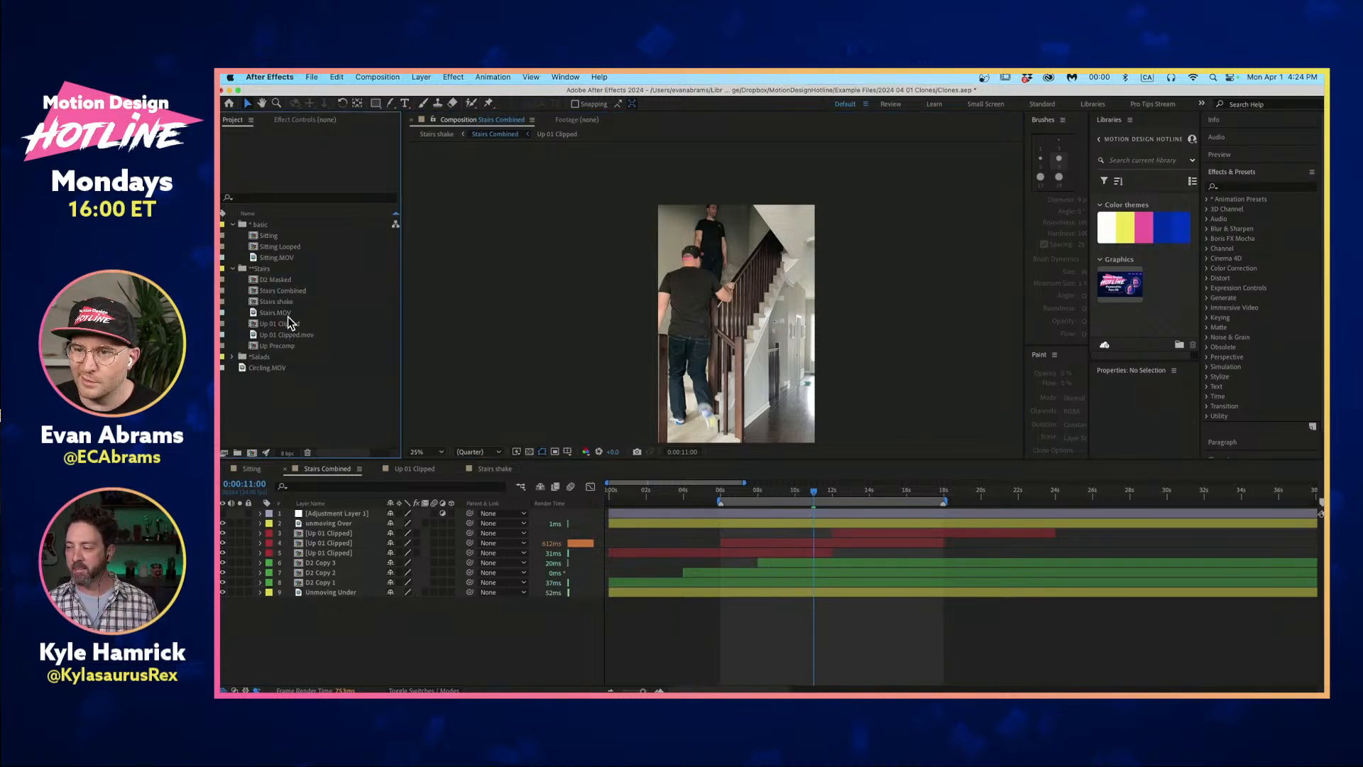
{"action": "double_click", "coordinate": [290, 313]}
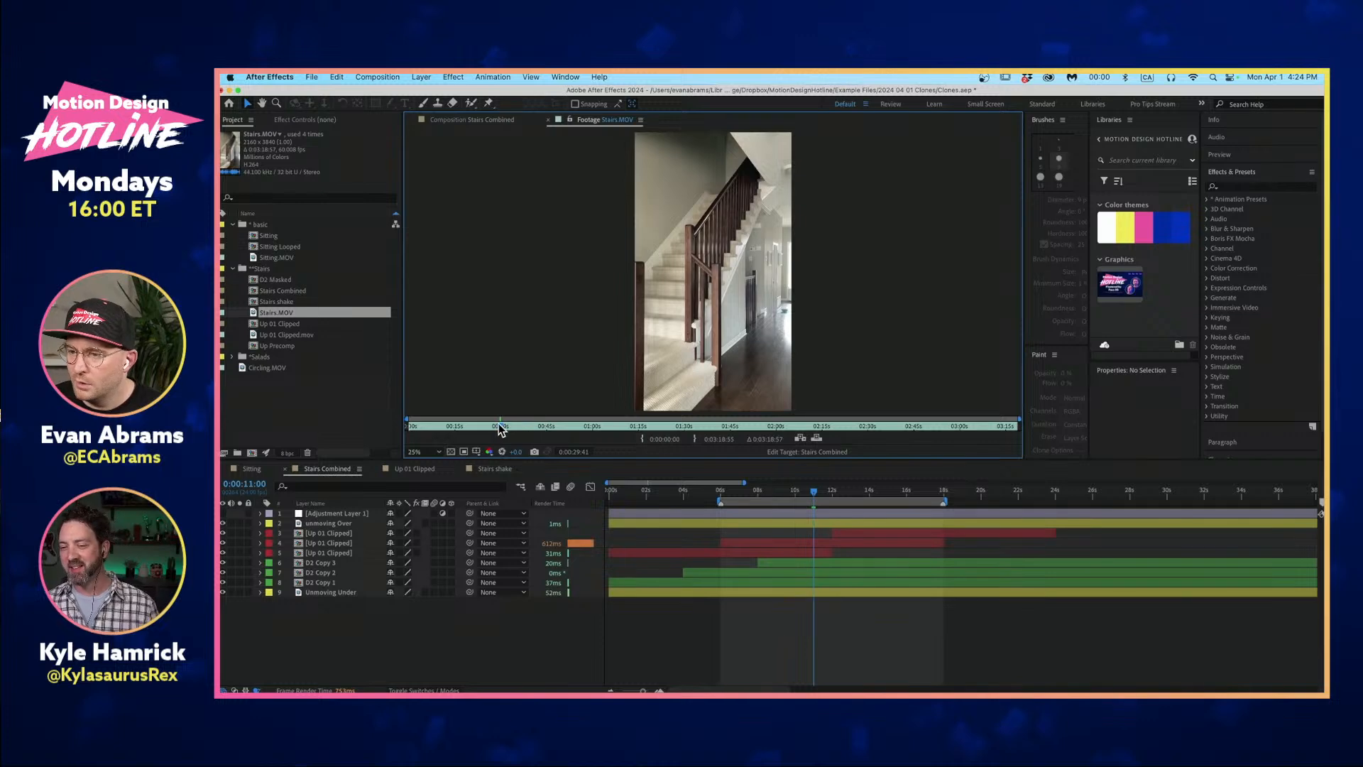
{"action": "mouse_move", "coordinate": [486, 428]}
{"action": "left_mouse_down"}
{"action": "mouse_move", "coordinate": [414, 428]}
{"action": "mouse_move", "coordinate": [489, 428]}
{"action": "left_mouse_up"}
{"action": "left_click_drag", "start_coordinate": [494, 419], "coordinate": [948, 440]}
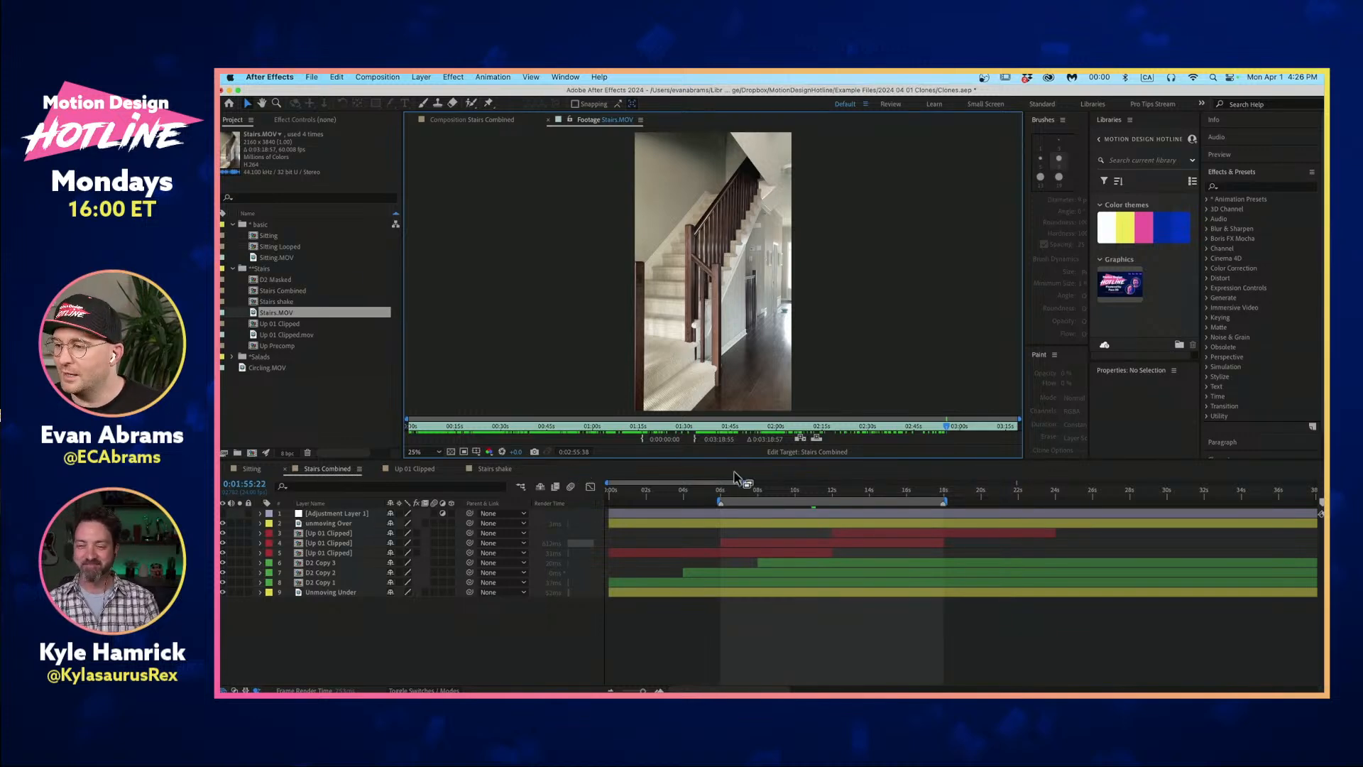
Scrub the Stairs Combined timeline to 0:00:11:19, then hide and reshow the Up 01 Clipped and D2 Copy layers.
{"action": "left_click", "coordinate": [735, 496]}
{"action": "left_click_drag", "start_coordinate": [735, 495], "coordinate": [827, 504]}
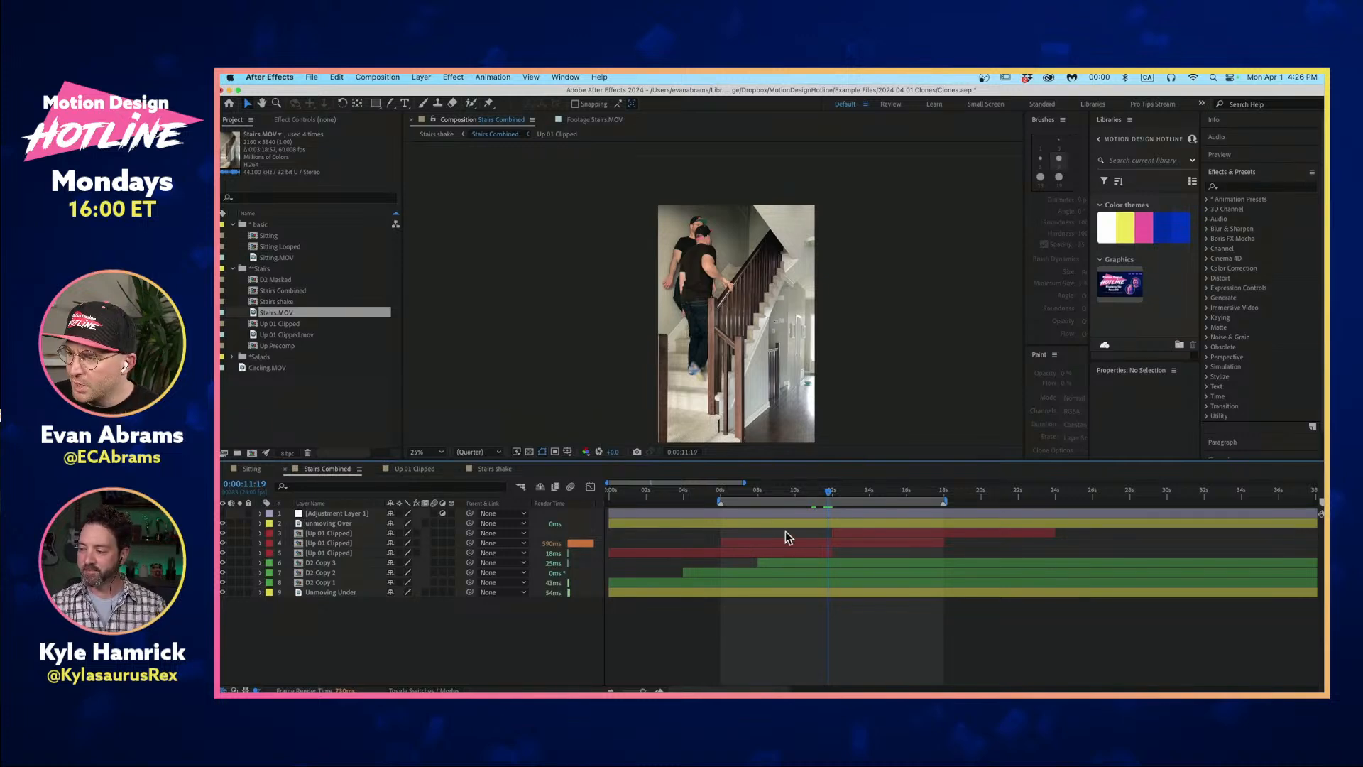
{"action": "left_click_drag", "start_coordinate": [223, 533], "coordinate": [223, 583]}
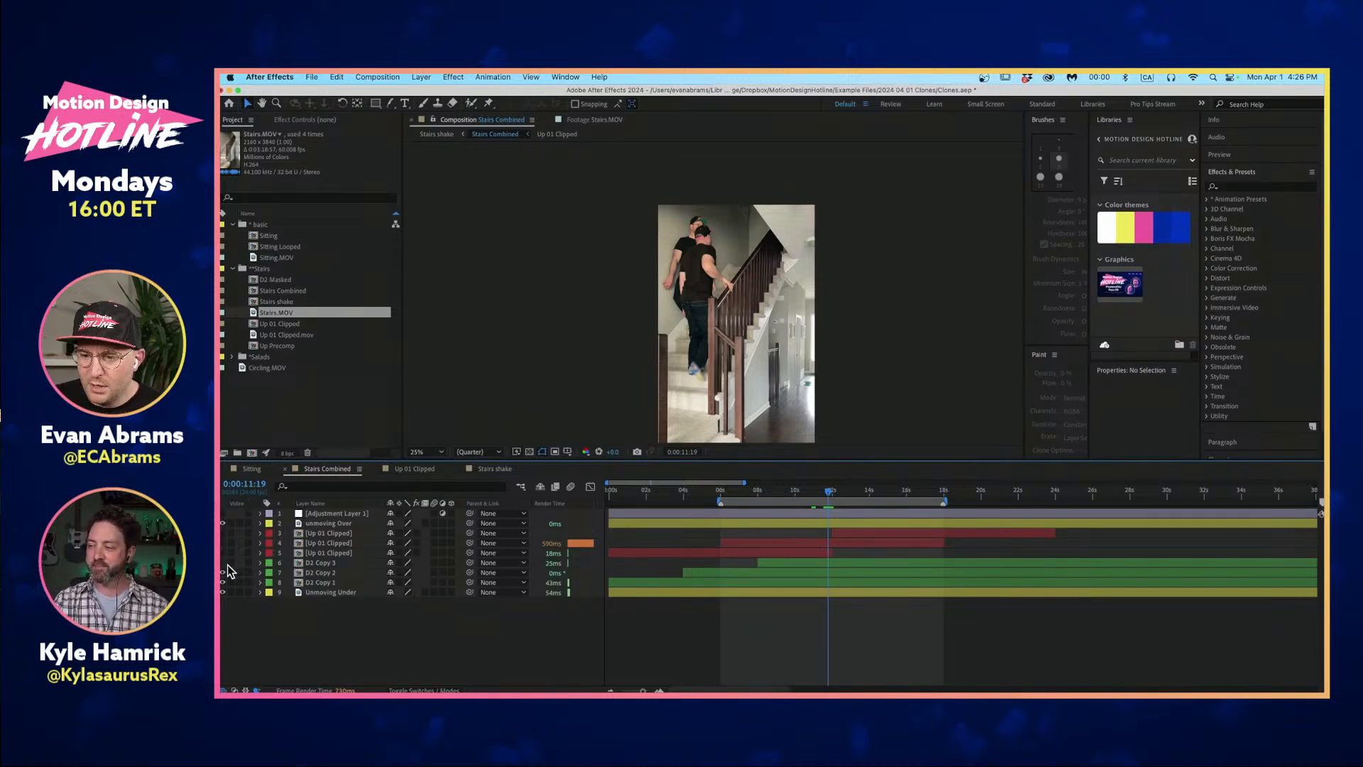
{"action": "left_click_drag", "start_coordinate": [223, 533], "coordinate": [223, 582]}
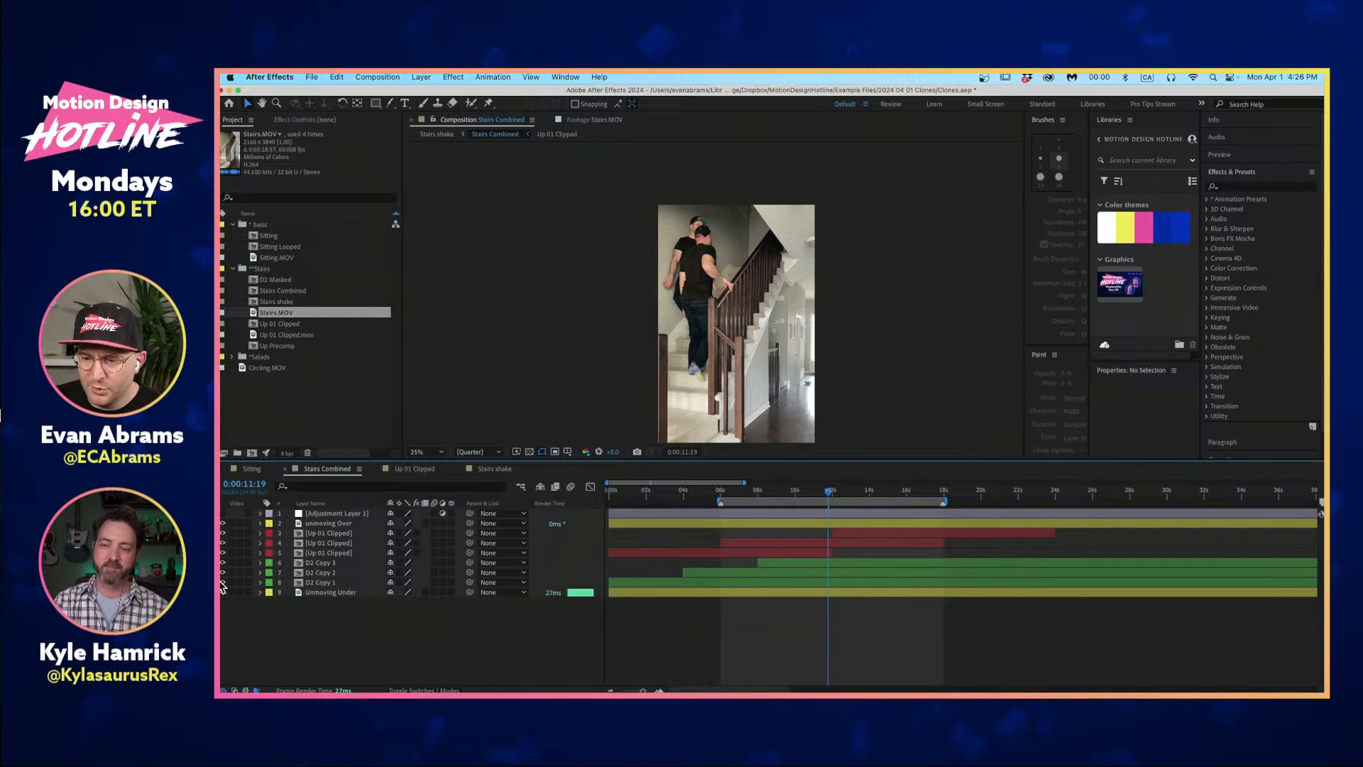
Solo the unmoving Over layer to inspect its masked area, unsolo it, and solo the Unmoving Under layer.
{"action": "left_click", "coordinate": [340, 523]}
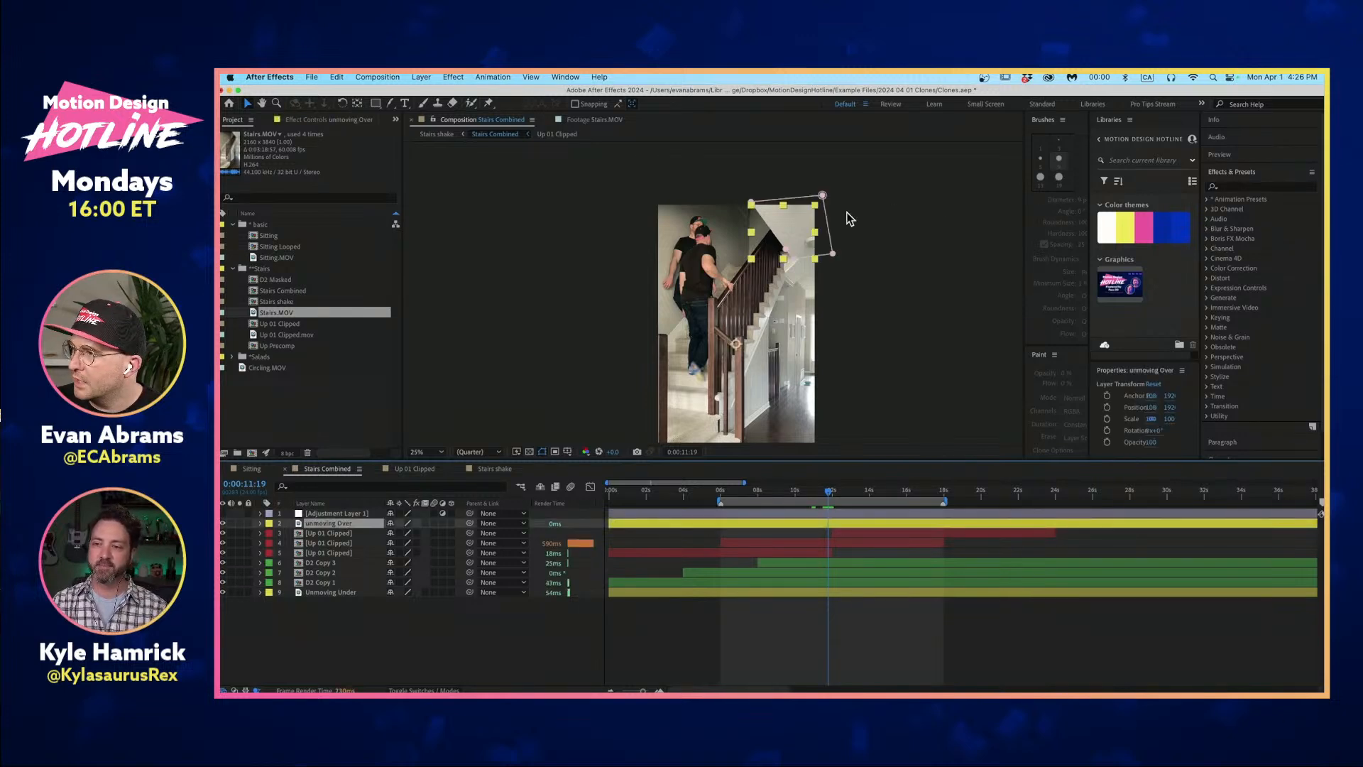
{"action": "left_click", "coordinate": [240, 522]}
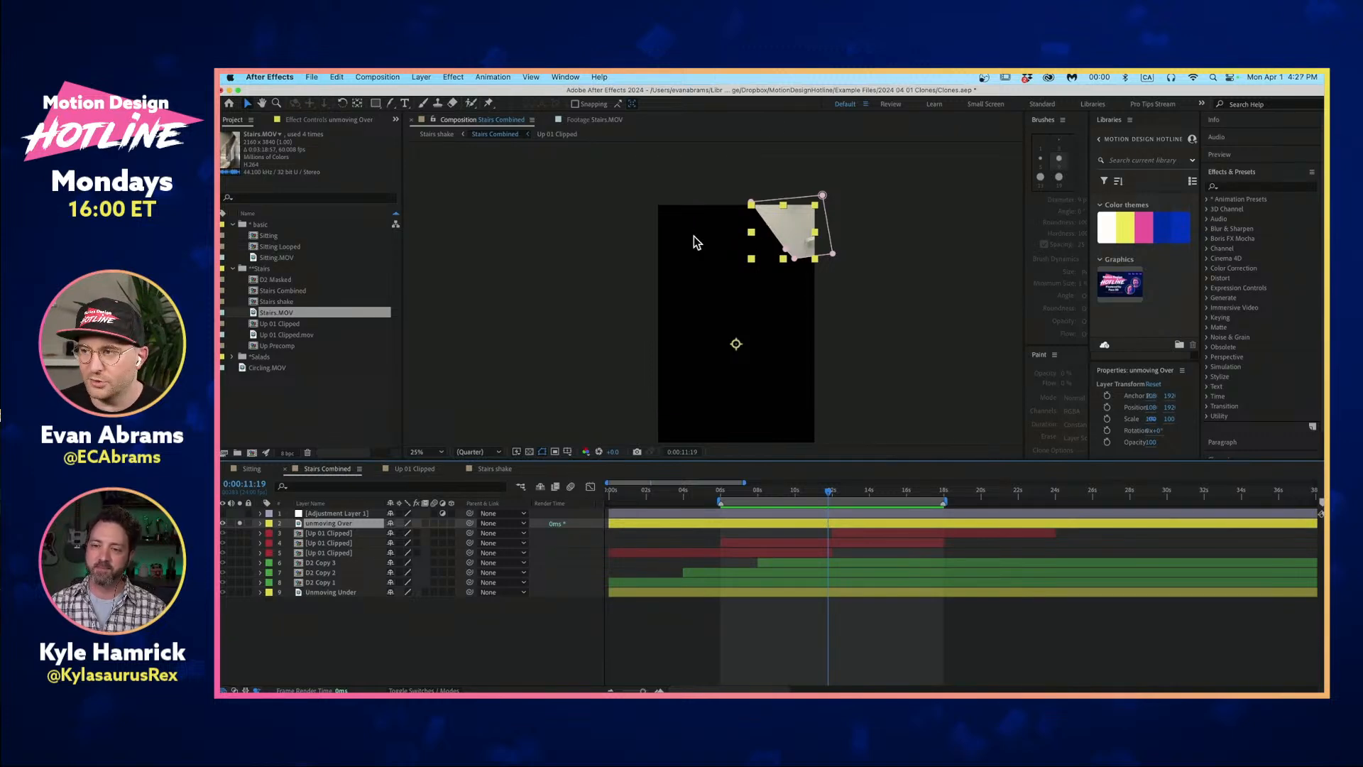
{"action": "left_click", "coordinate": [239, 523]}
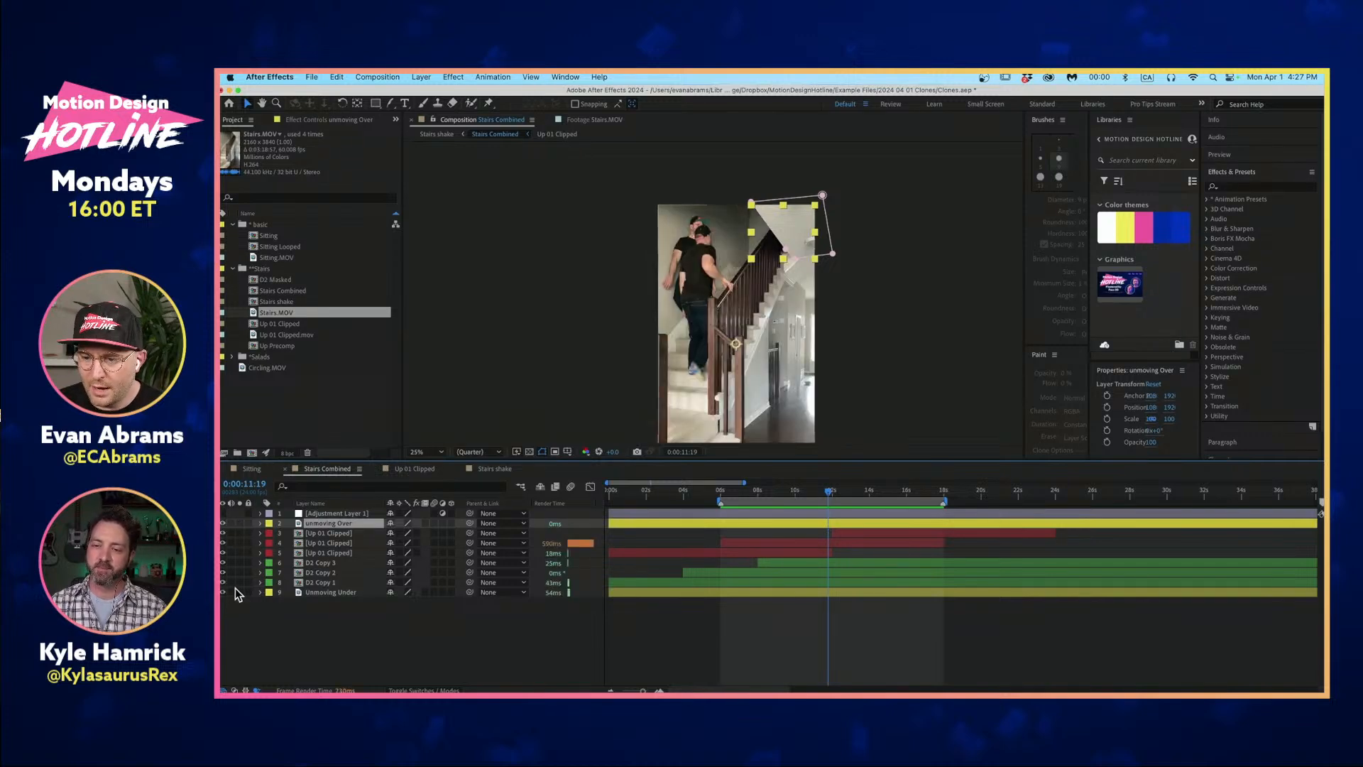
{"action": "left_click", "coordinate": [240, 592]}
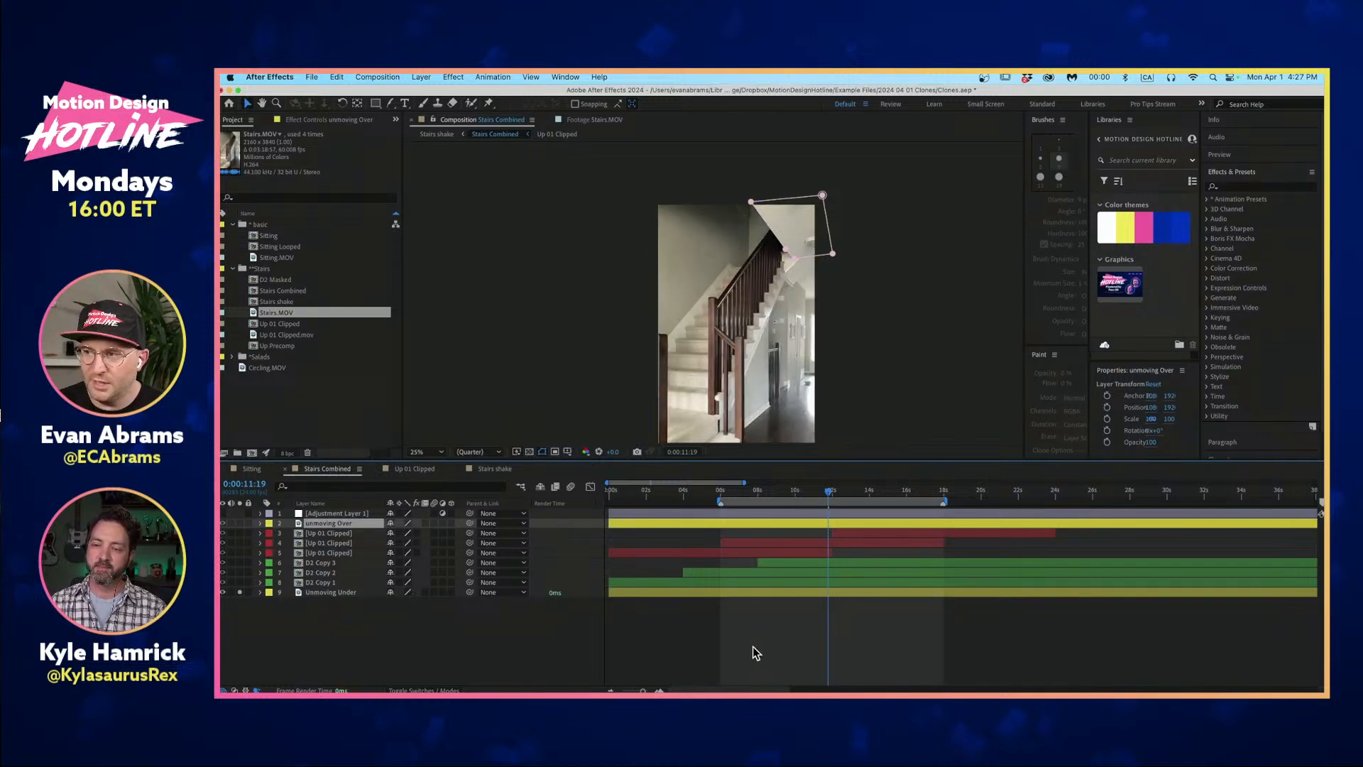
Reveal the Unmoving Under layer's Time Remap keyframes and loopOut("pingpong") expression, and scrub to 0:00:11:08.
{"action": "left_click", "coordinate": [772, 591]}
{"action": "key", "text": "e"}
{"action": "key", "text": "e"}
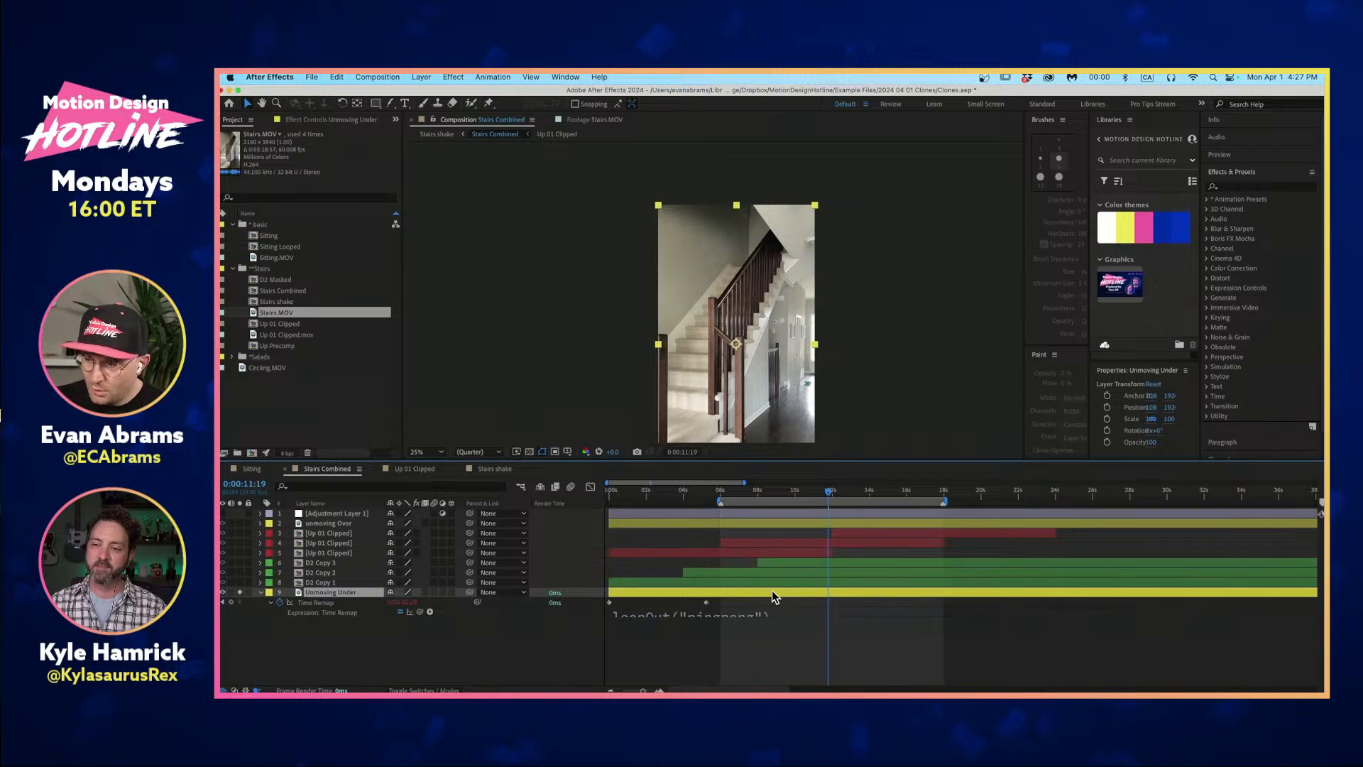
{"action": "left_click", "coordinate": [350, 603]}
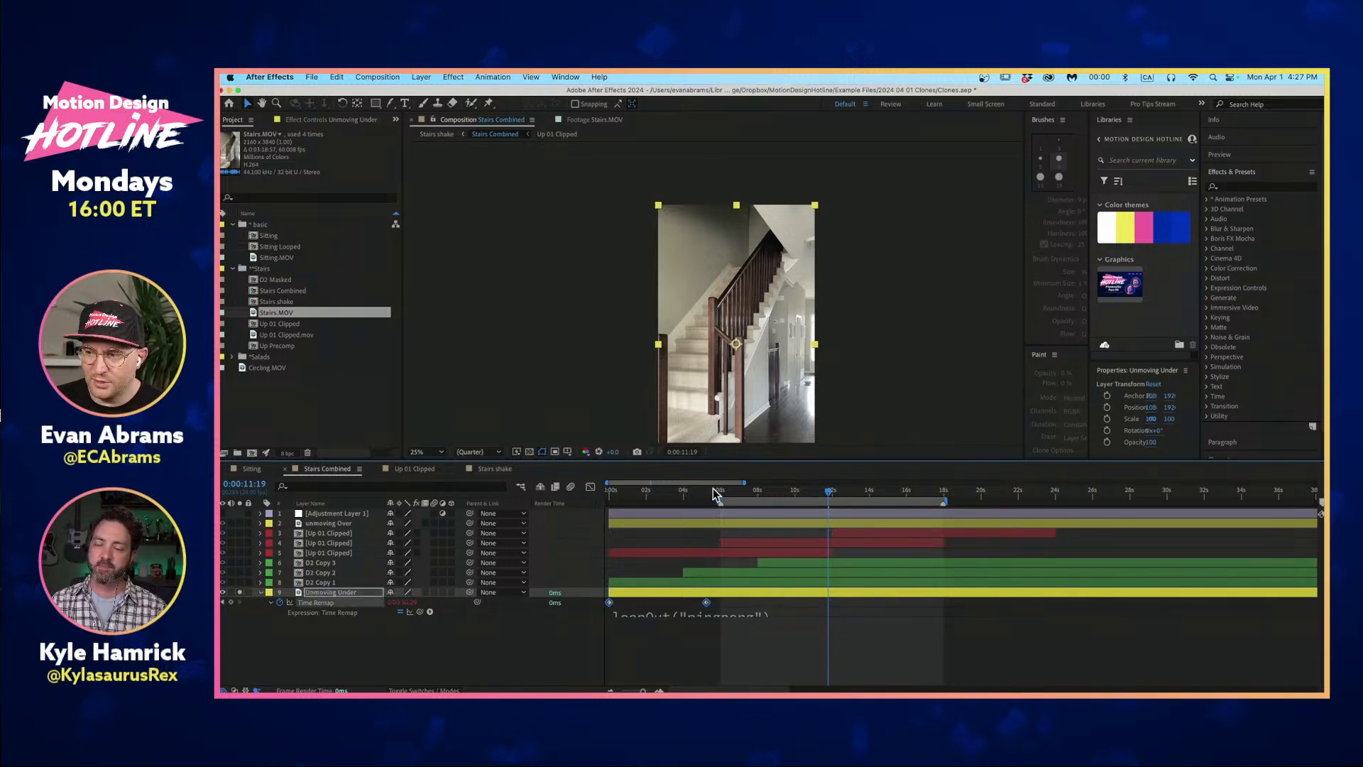
{"action": "left_click_drag", "start_coordinate": [670, 491], "coordinate": [820, 566]}
Examine the stair post of the Unmoving Under layer at 400% while playing and scrubbing back to 0:00:10:09.
{"action": "left_click_drag", "start_coordinate": [701, 330], "coordinate": [690, 302]}
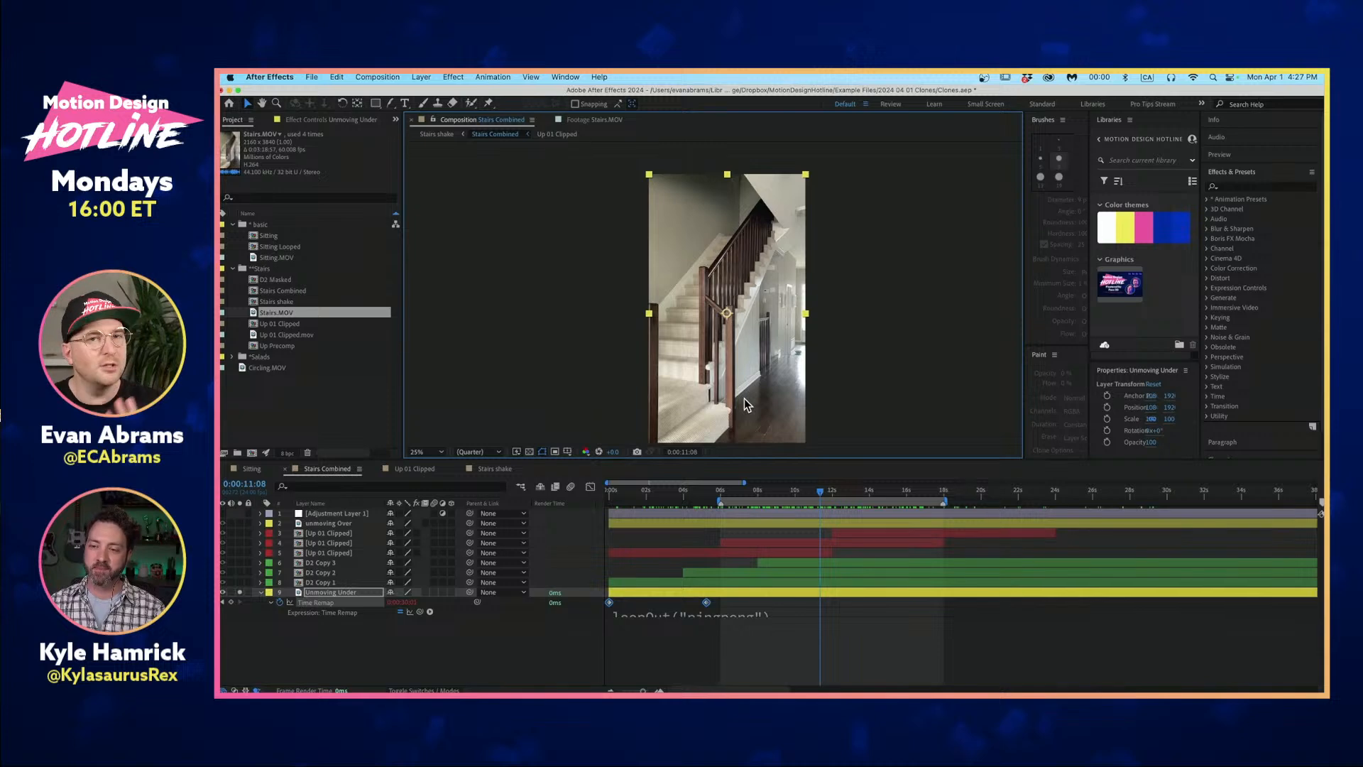
{"action": "scroll", "coordinate": [738, 362], "scroll_direction": "up", "scroll_amount": 8}
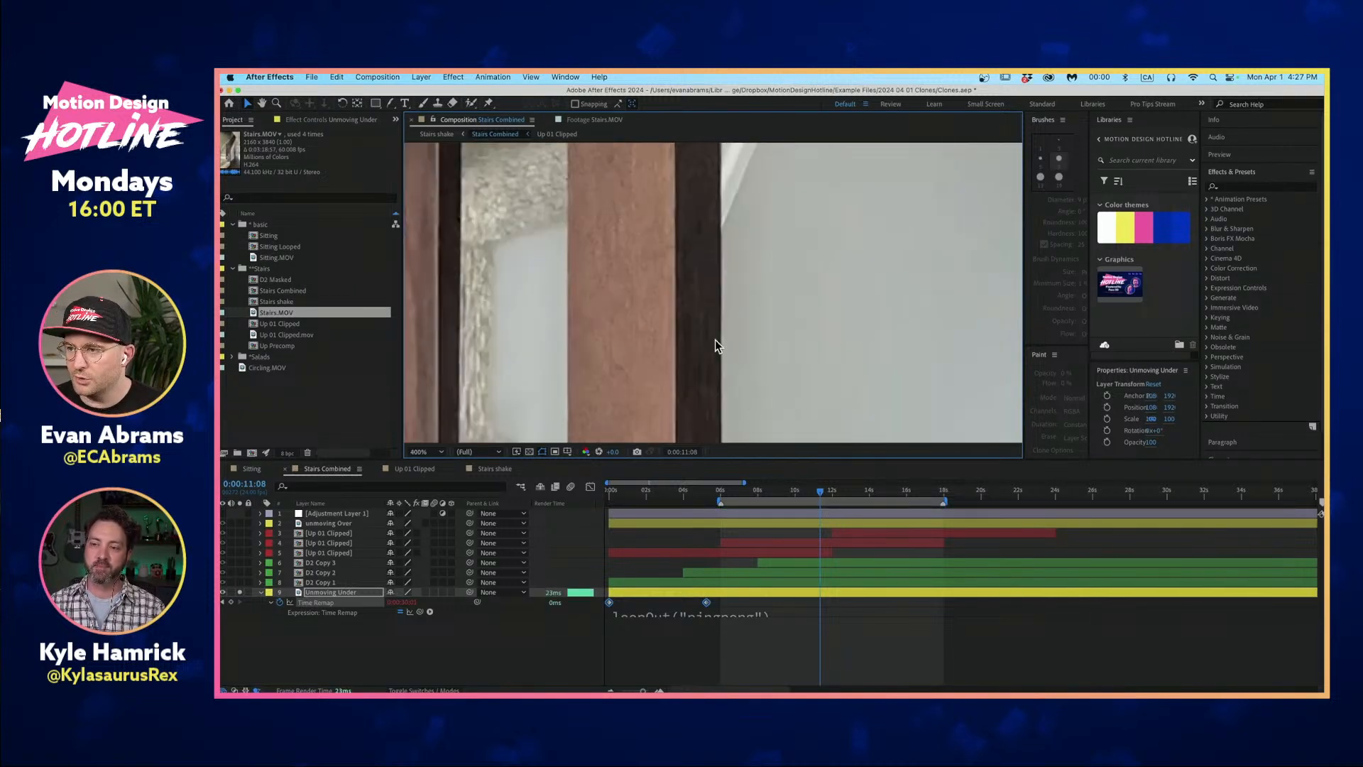
{"action": "key", "text": "space"}
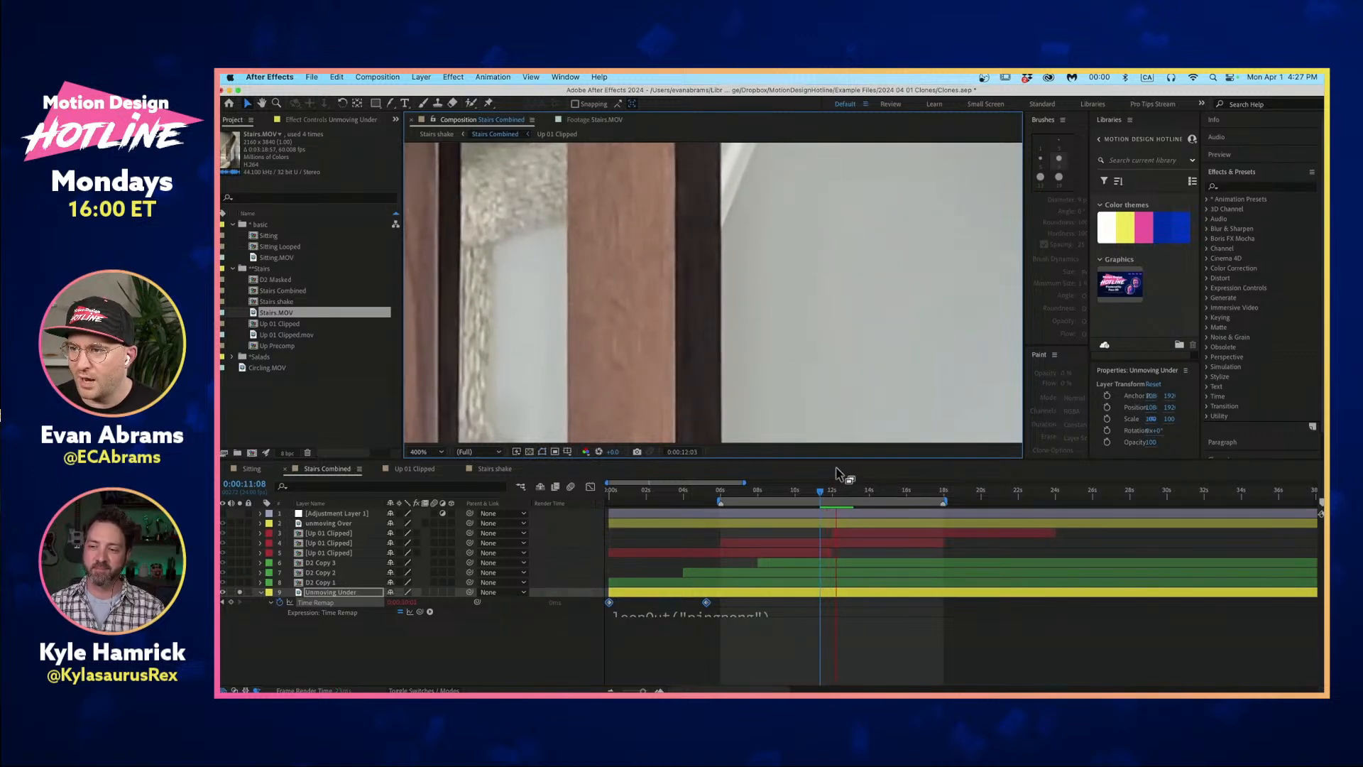
{"action": "left_click", "coordinate": [867, 491]}
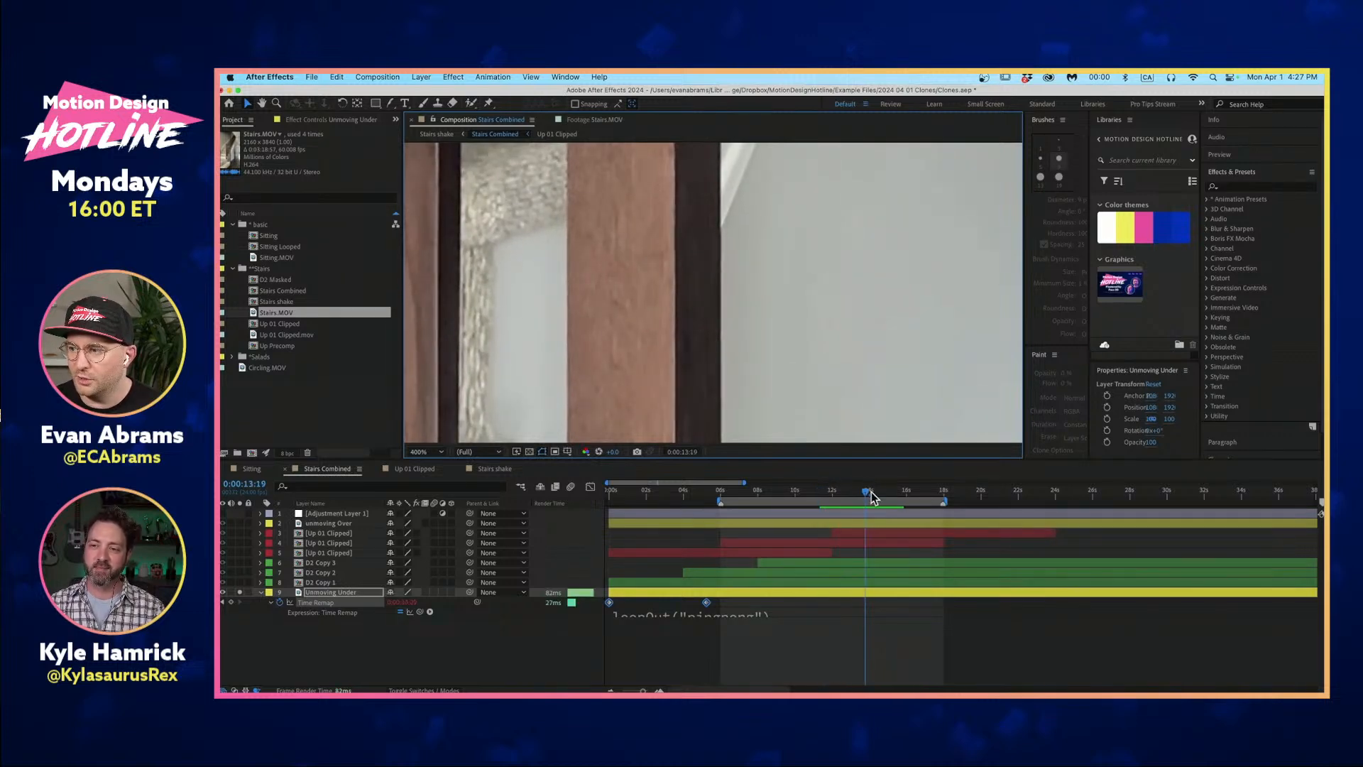
{"action": "left_click_drag", "start_coordinate": [869, 494], "coordinate": [800, 491]}
{"action": "scroll", "coordinate": [695, 322], "scroll_direction": "down", "scroll_amount": 8}
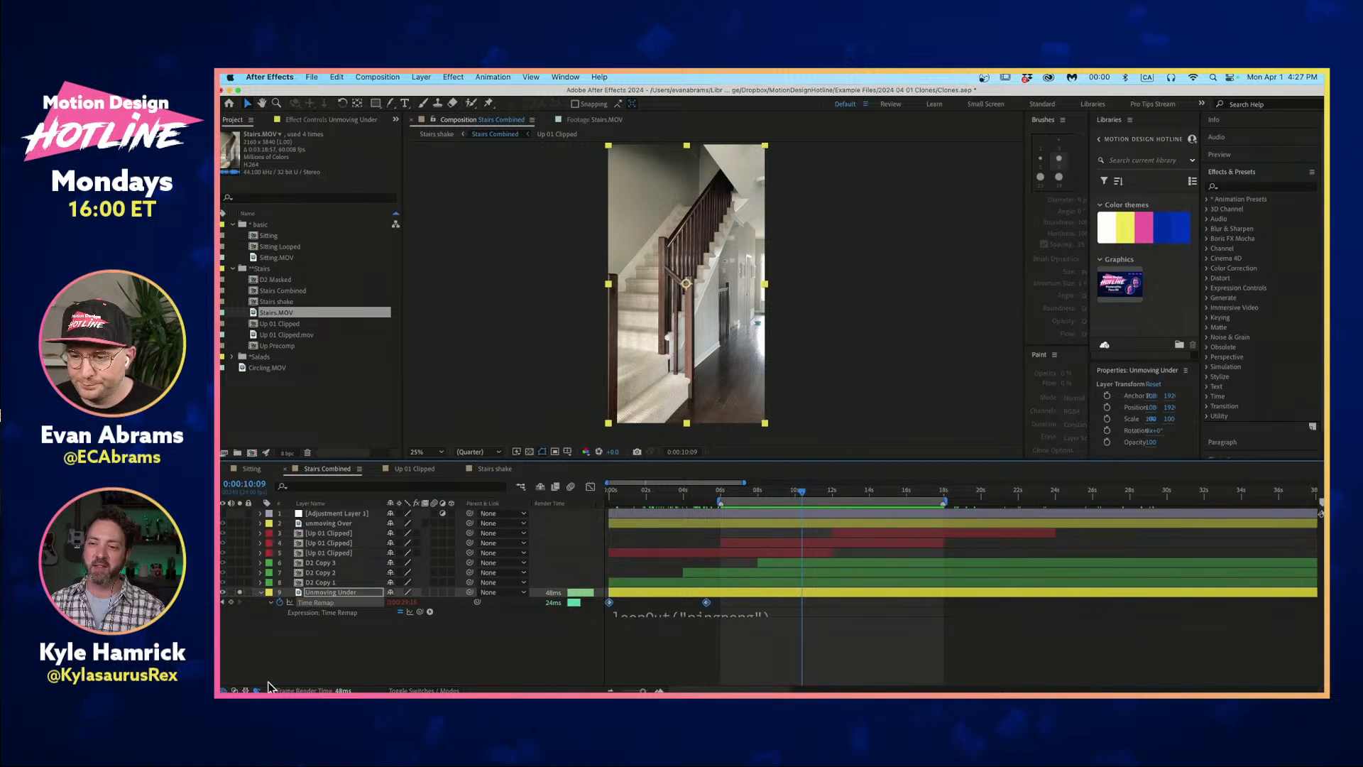
Unsolo the Unmoving Under layer and go up from Stairs Combined to the Stairs shake composition.
{"action": "left_click", "coordinate": [776, 656]}
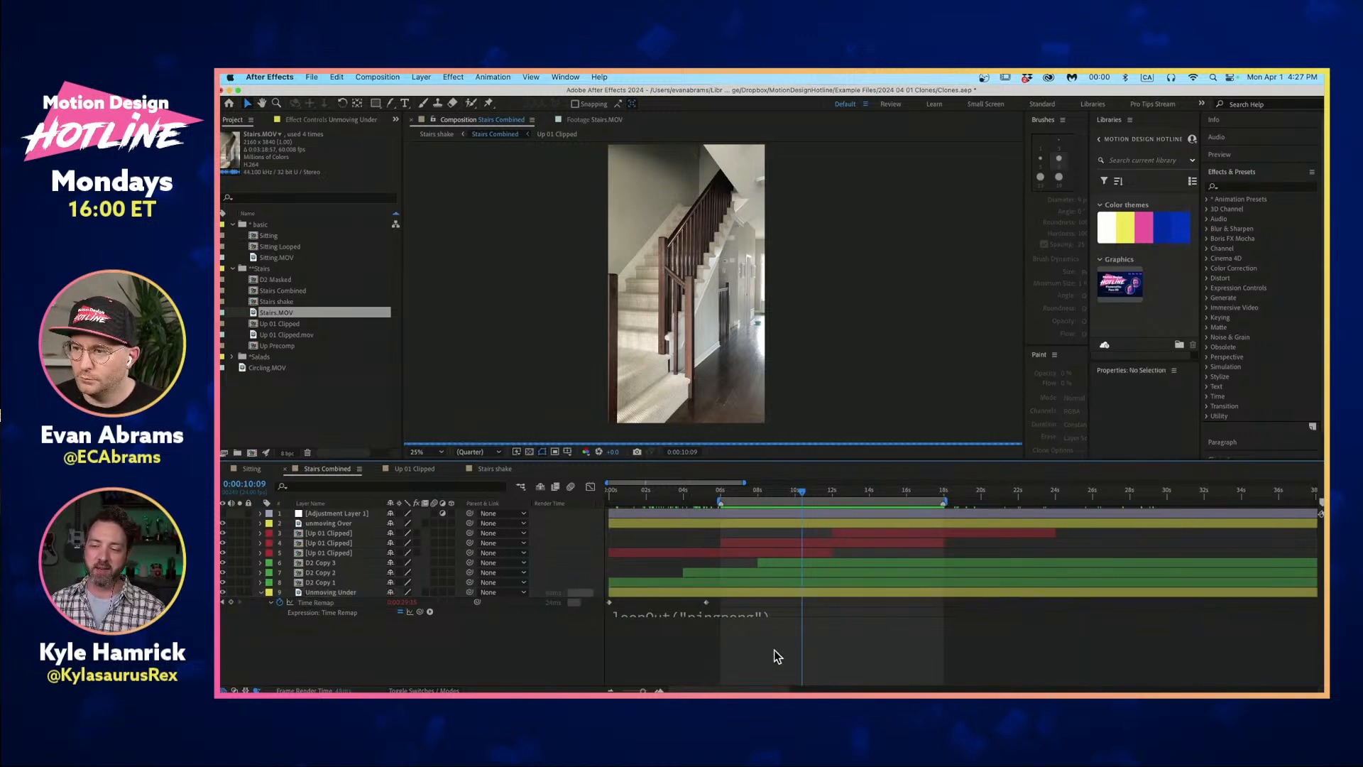
{"action": "key", "text": "Tab"}
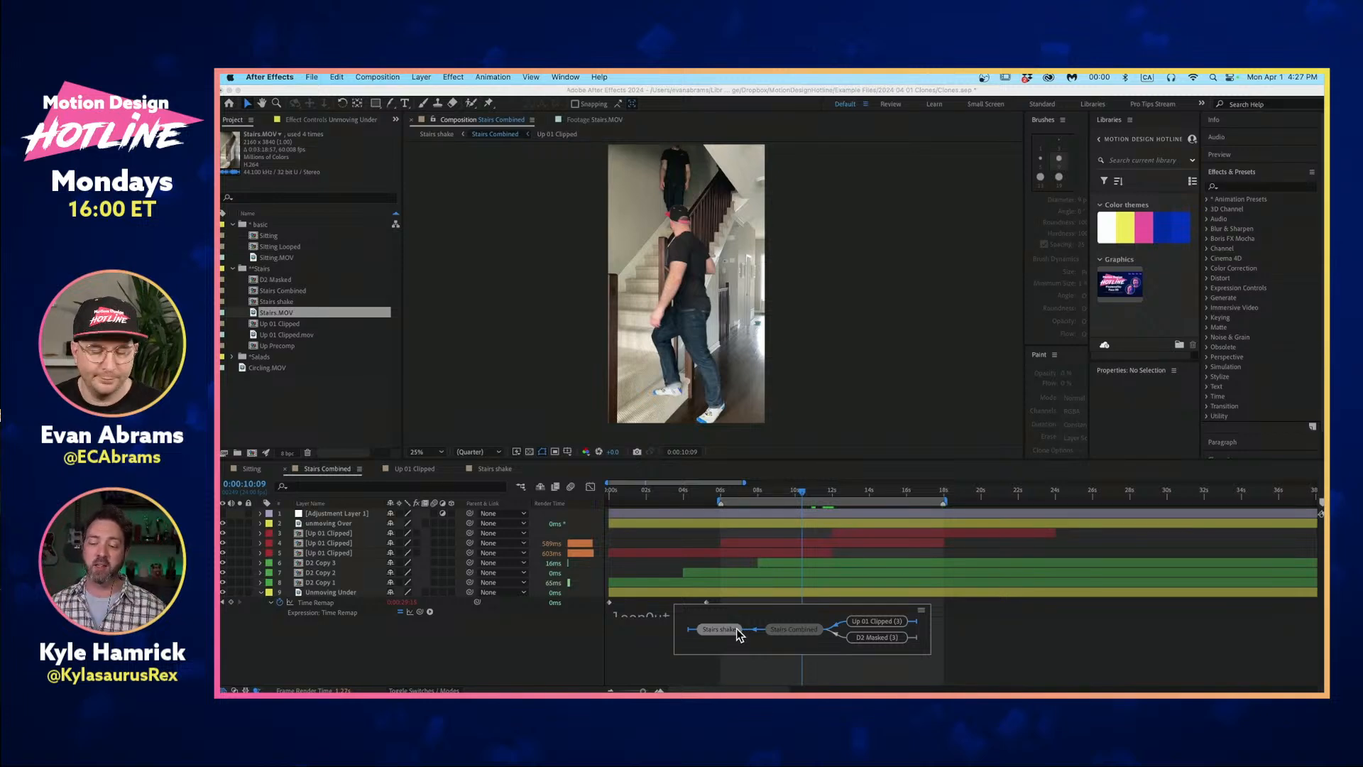
{"action": "left_click", "coordinate": [738, 634]}
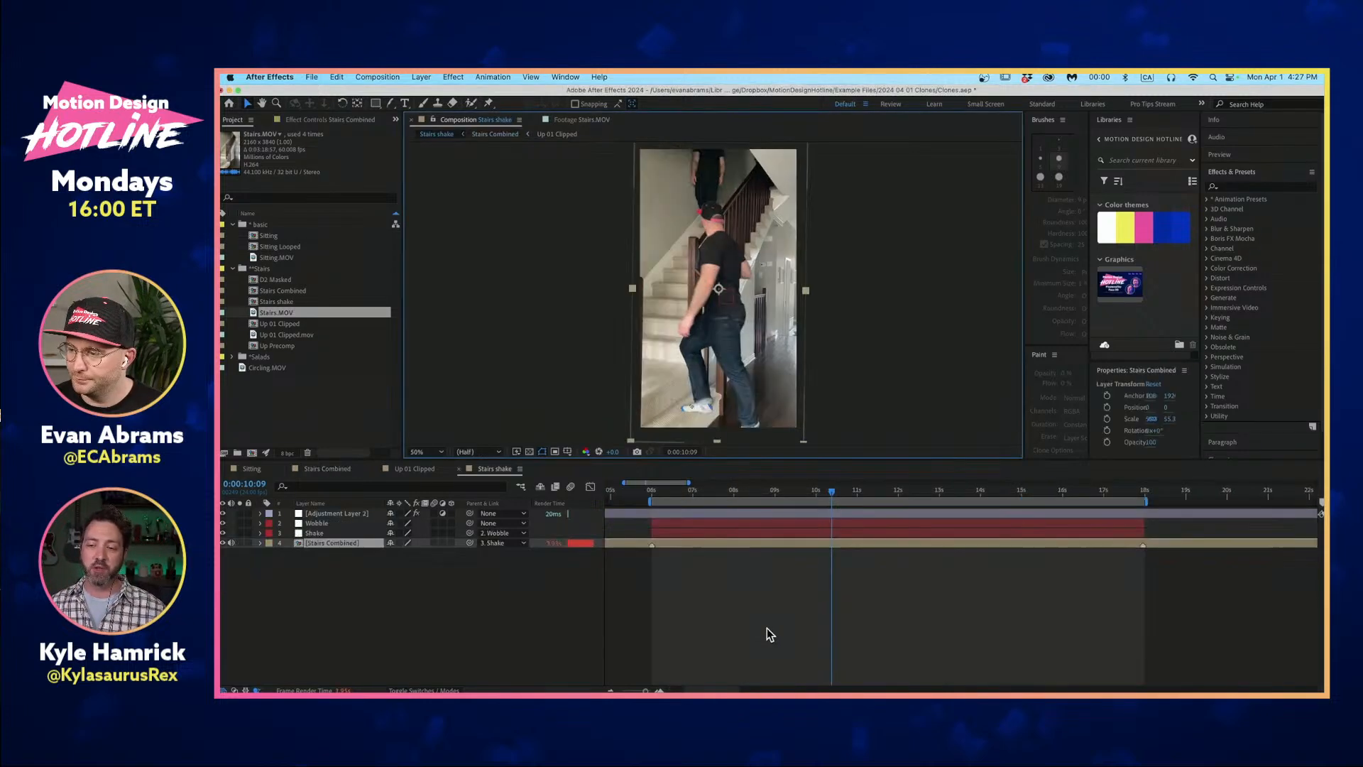
Display the Noise HLS Auto and Curves effect settings of Adjustment Layer 2 in Stairs shake.
{"action": "left_click", "coordinate": [348, 512]}
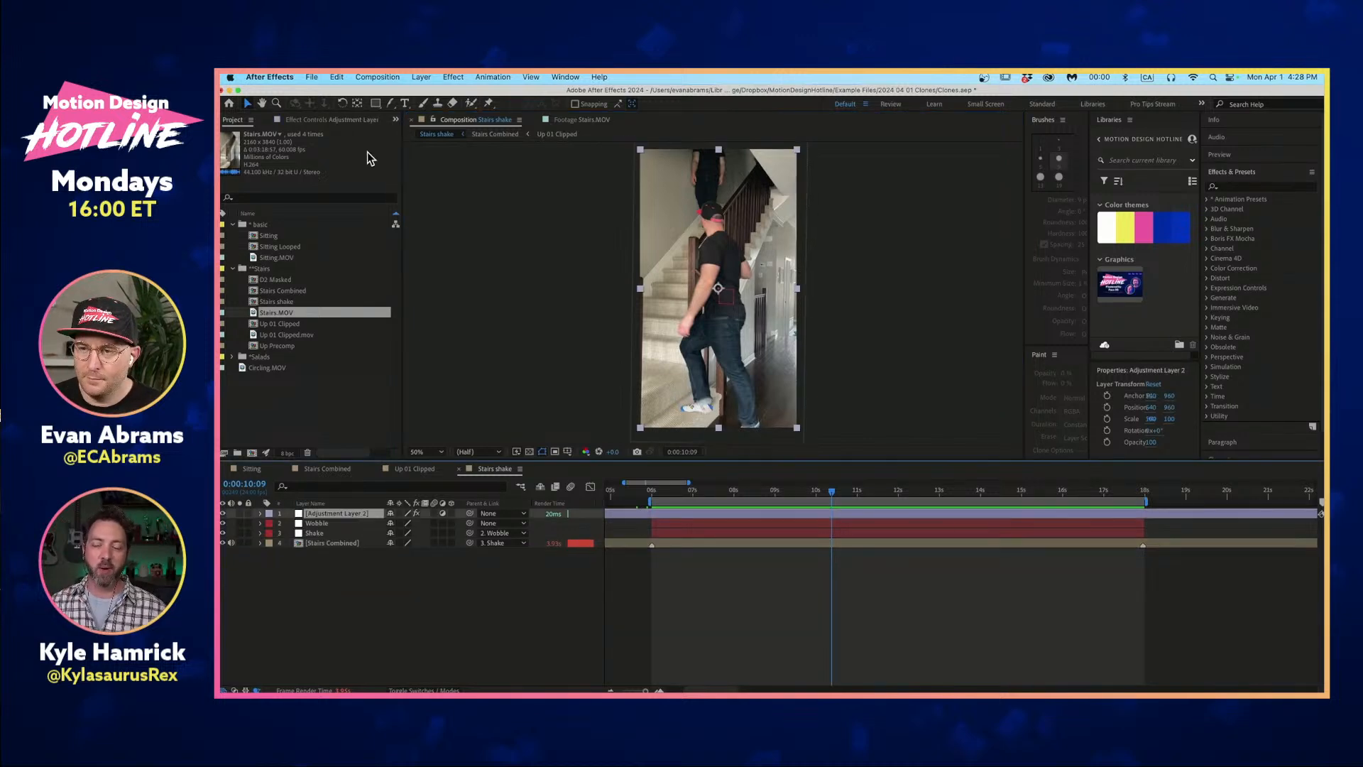
{"action": "left_click", "coordinate": [351, 120]}
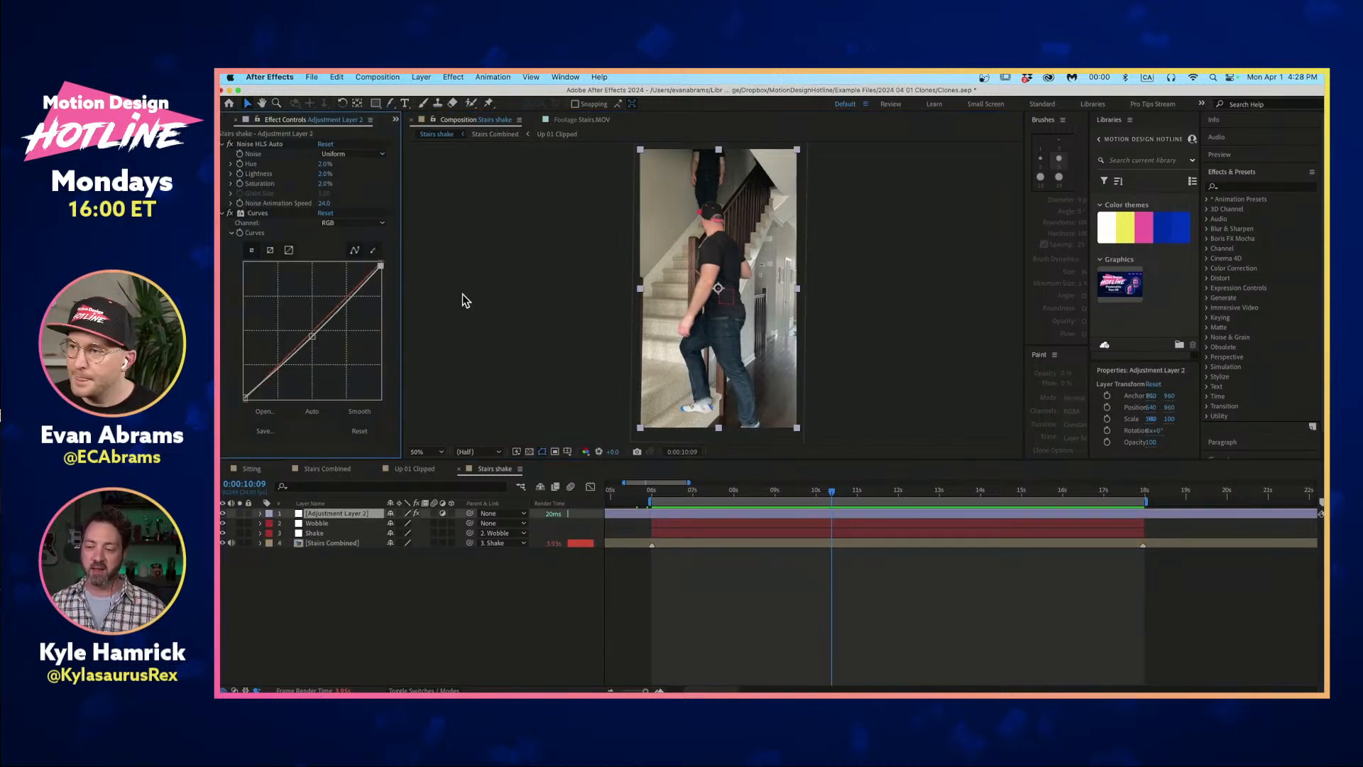
Examine the grain and curve adjustments of Adjustment Layer 2 close up, selecting Noise HLS Auto and Curves in turn.
{"action": "scroll", "coordinate": [699, 227], "scroll_direction": "up", "scroll_amount": 5}
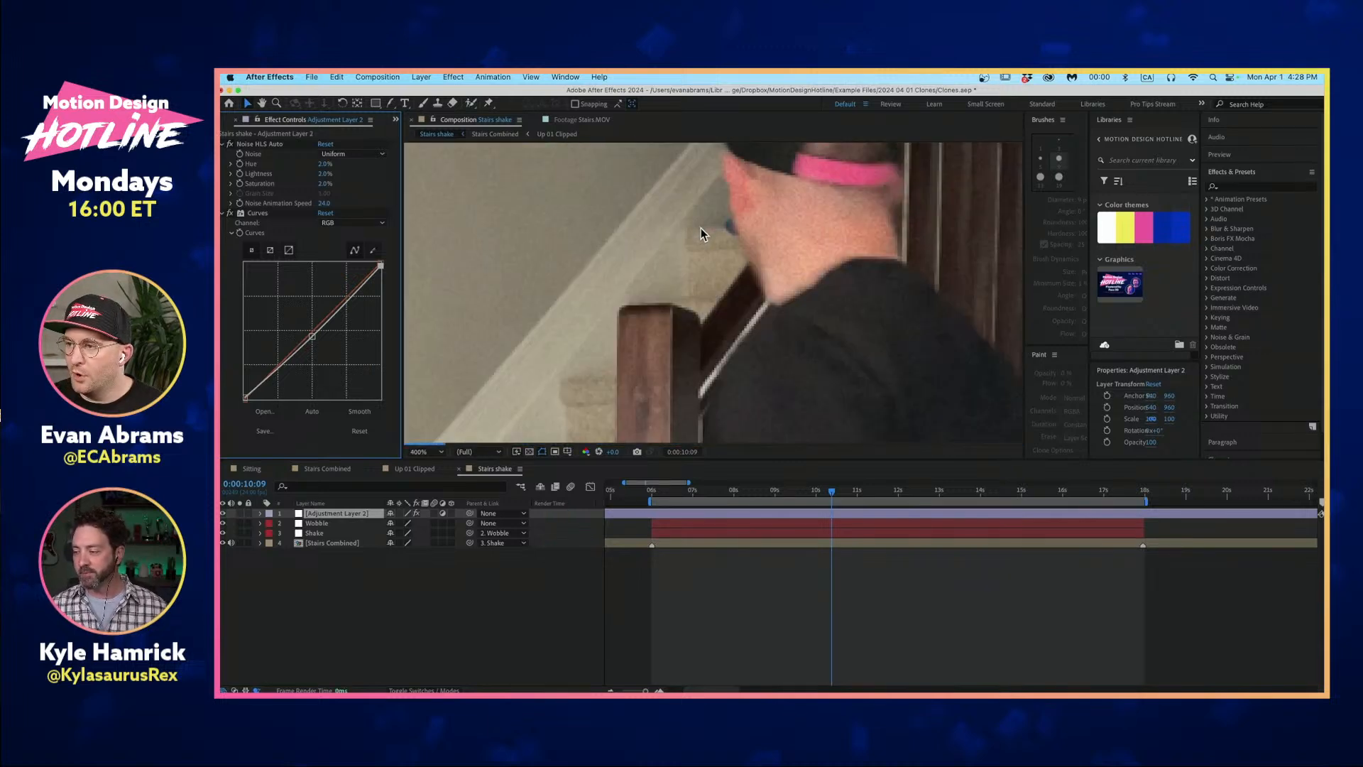
{"action": "left_click", "coordinate": [255, 143]}
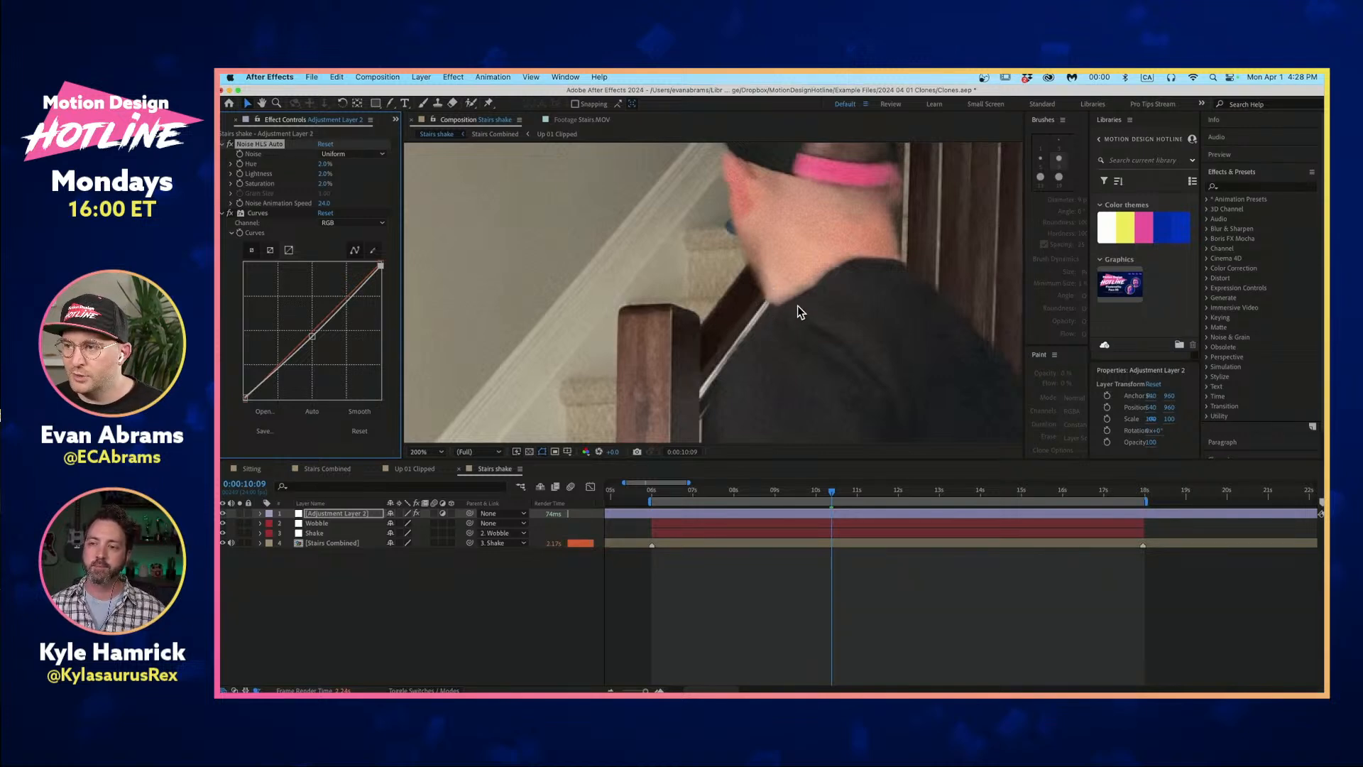
{"action": "scroll", "coordinate": [801, 305], "scroll_direction": "down", "scroll_amount": 2}
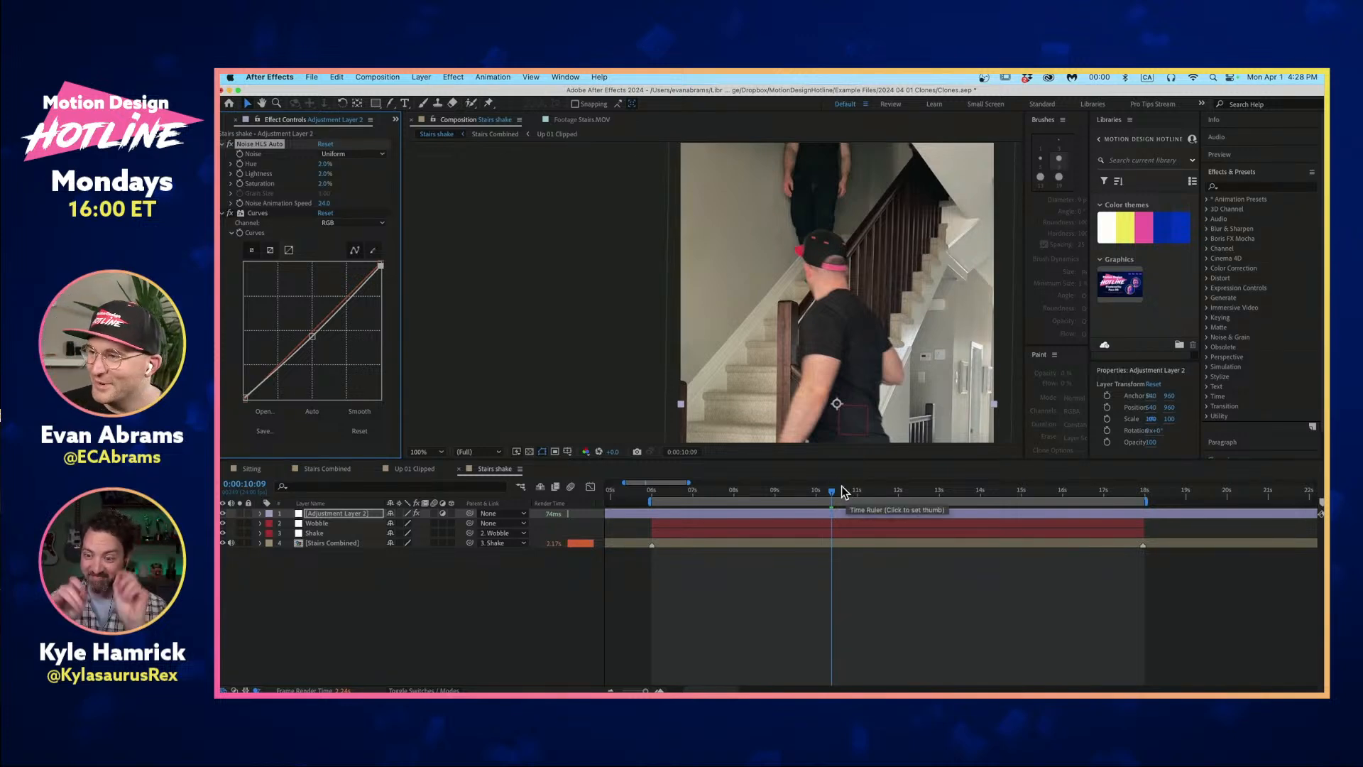
{"action": "left_click", "coordinate": [257, 213]}
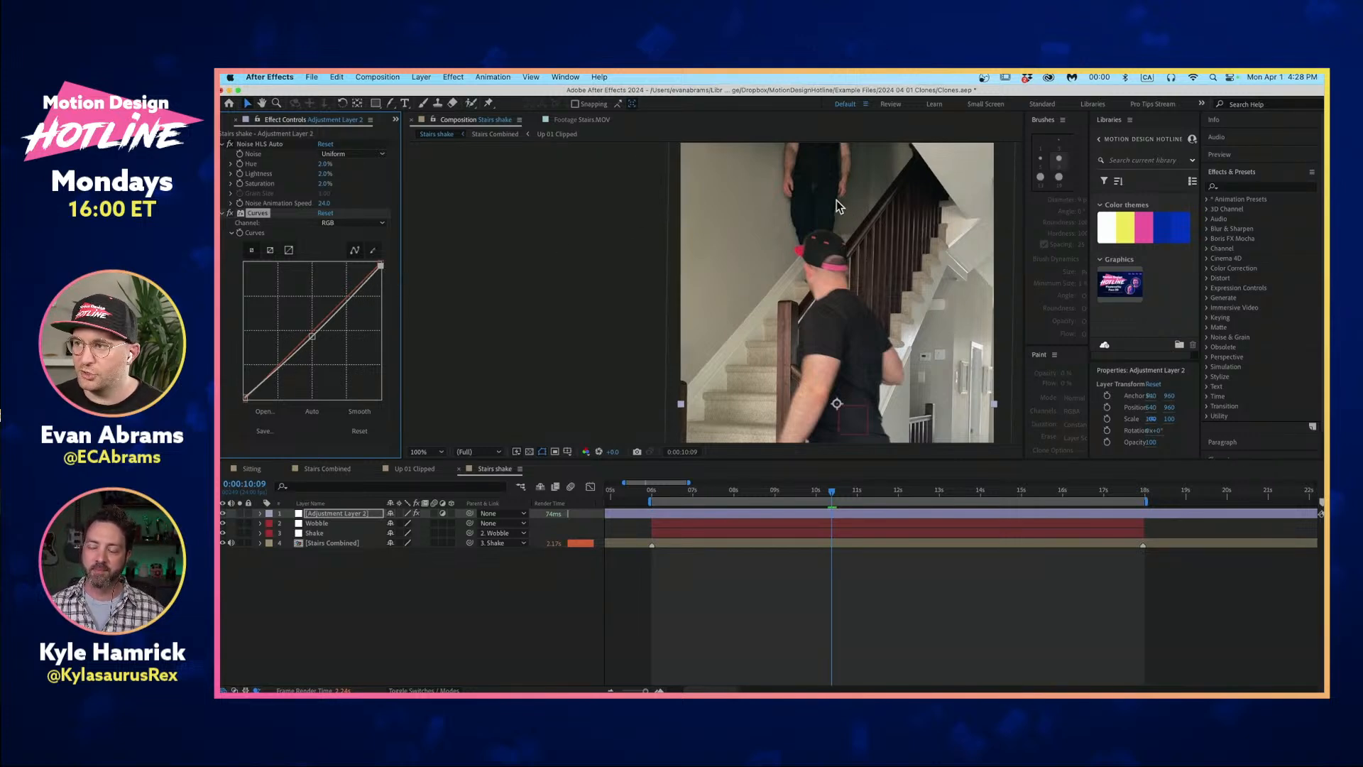
{"action": "left_click", "coordinate": [785, 579]}
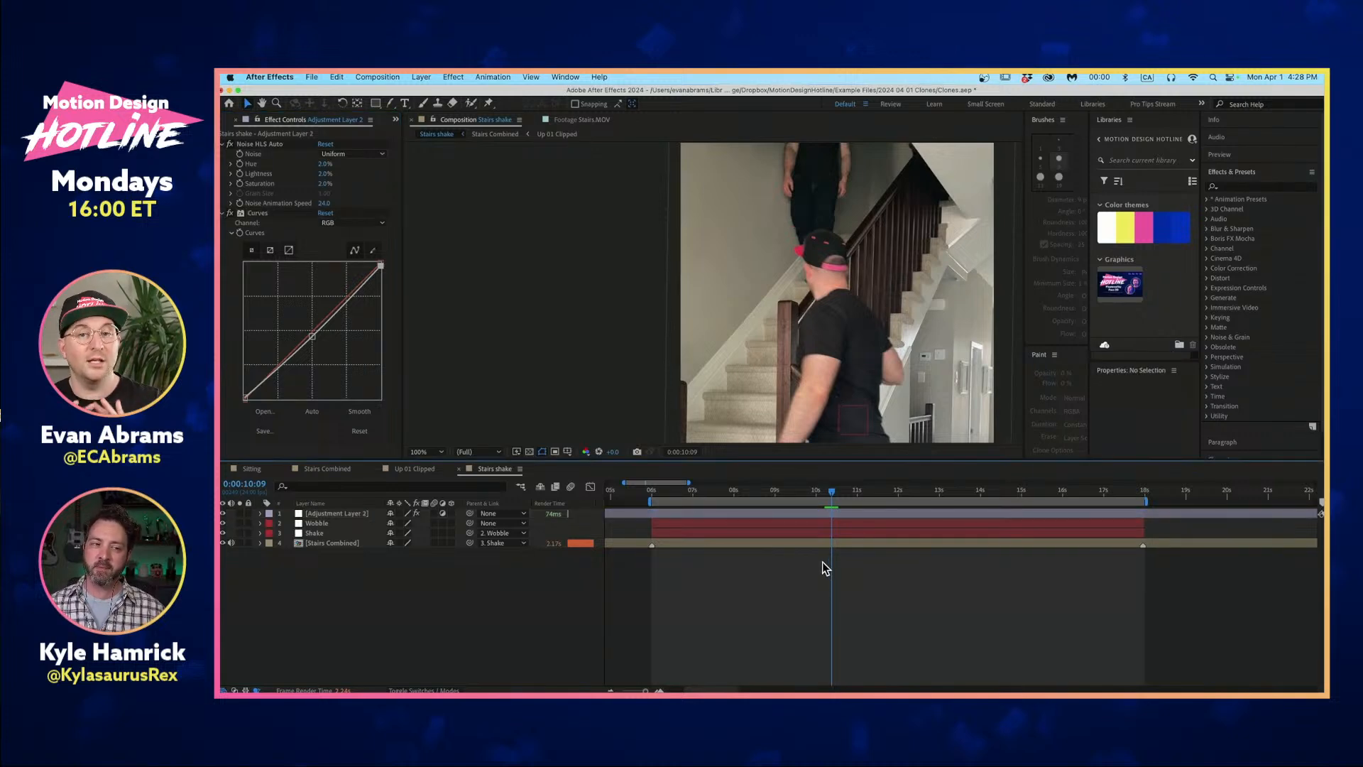
Open the Stairs Combined composition and collapse the Unmoving Under layer's properties.
{"action": "double_click", "coordinate": [834, 543]}
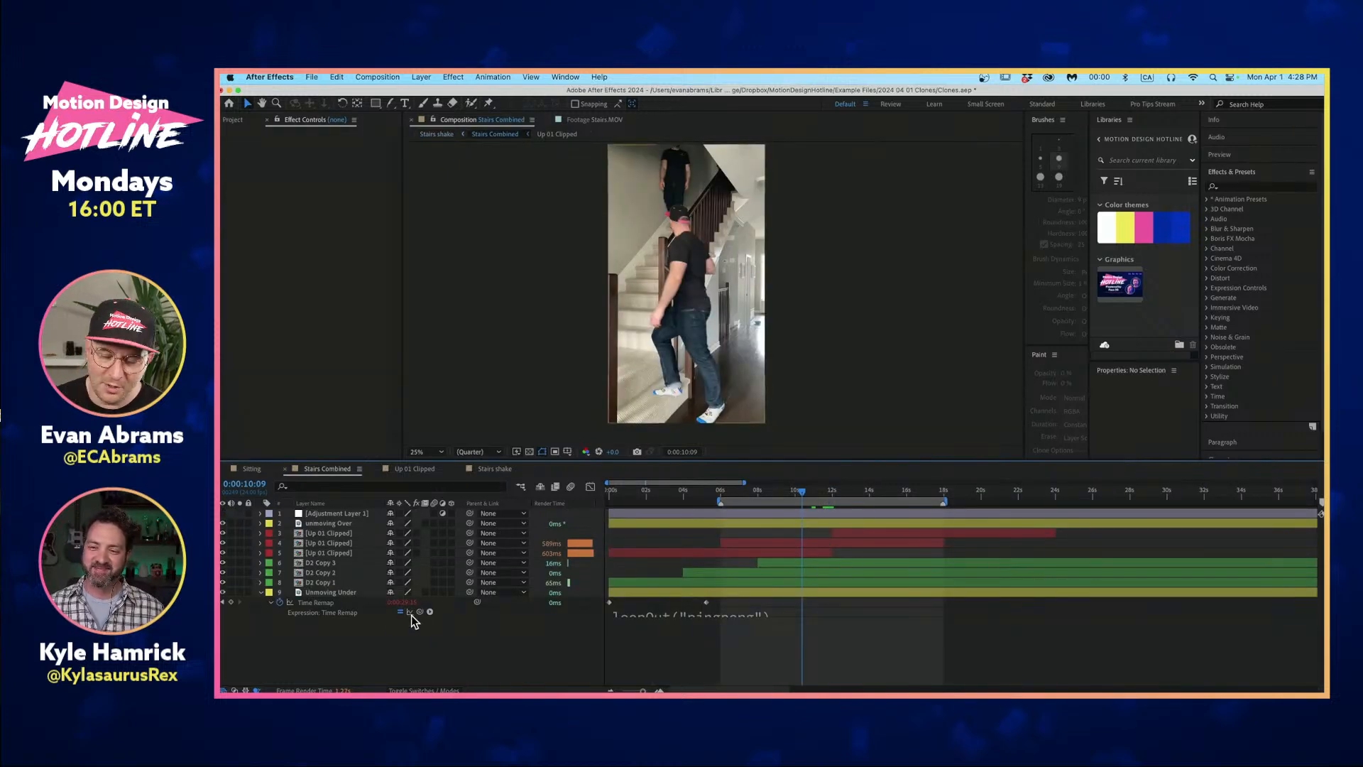
{"action": "left_click", "coordinate": [261, 592]}
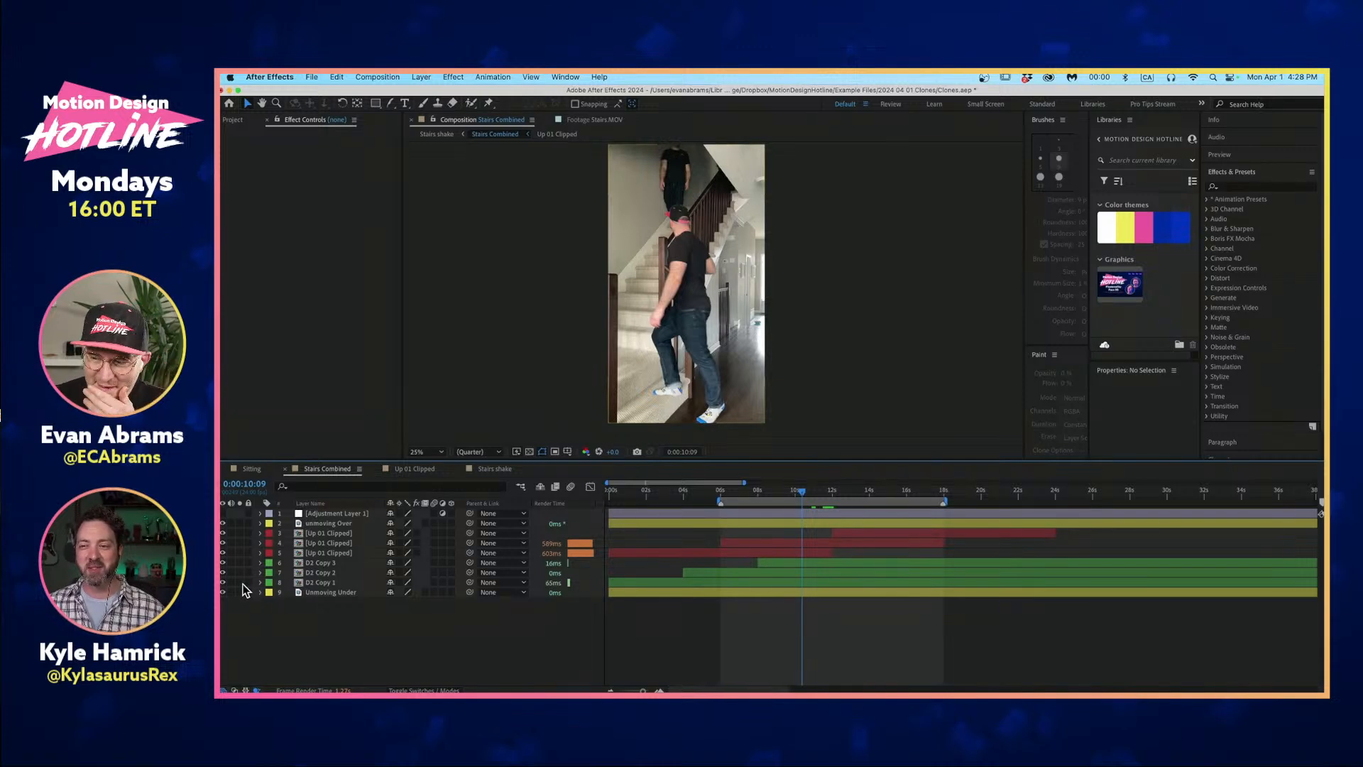
Highlight the D2 Copy 1, D2 Copy 2 and D2 Copy 3 layers to examine their staggered starts, and deselect them.
{"action": "left_click", "coordinate": [770, 565]}
{"action": "left_click", "coordinate": [765, 582], "text": "shift"}
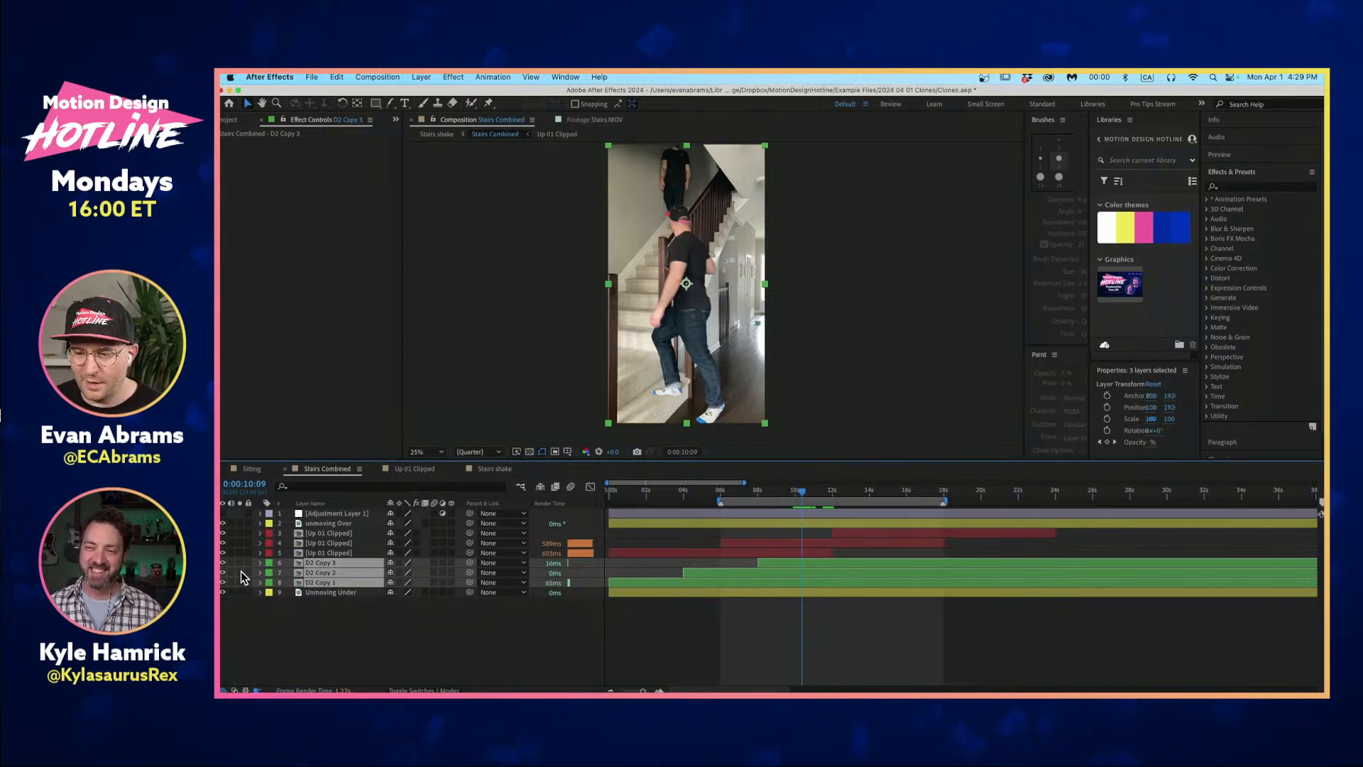
{"action": "left_click", "coordinate": [305, 639]}
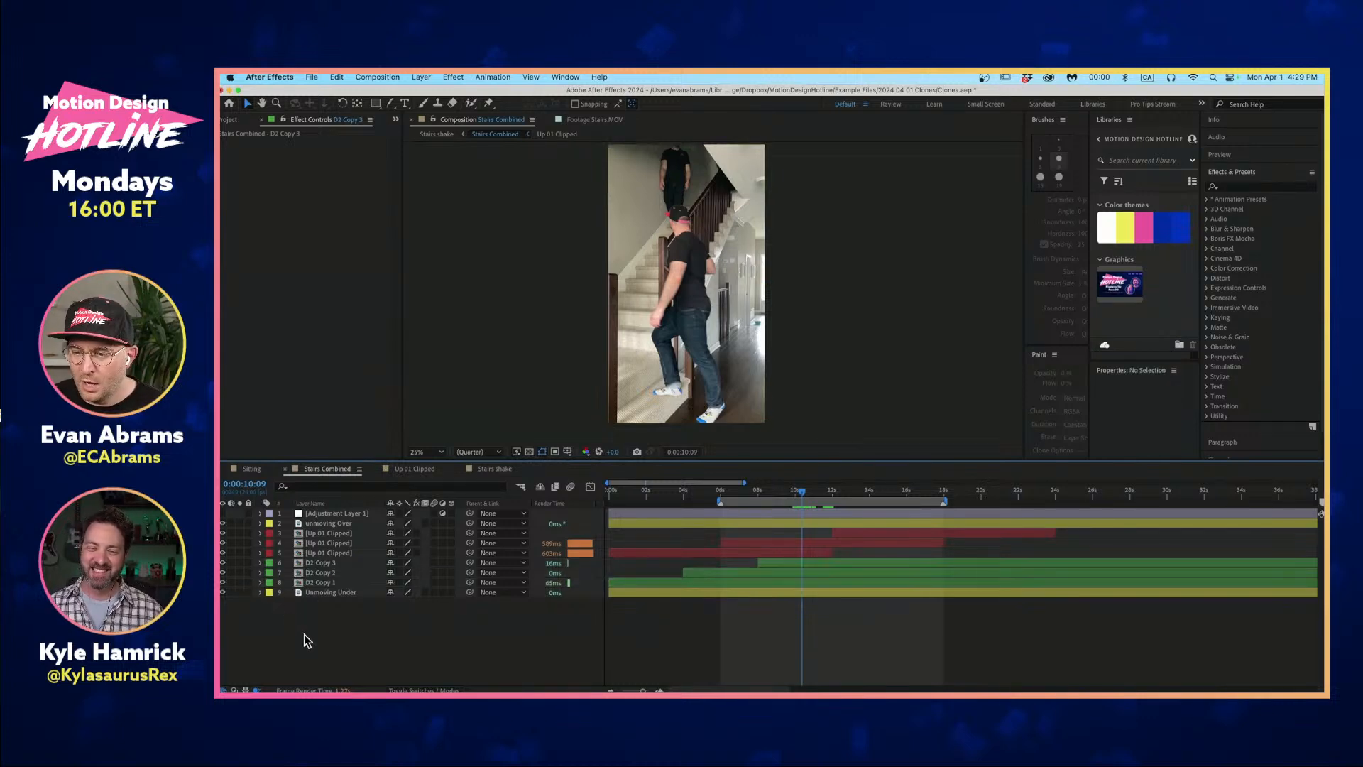
{"action": "left_click", "coordinate": [771, 562]}
{"action": "left_click", "coordinate": [785, 583], "text": "shift"}
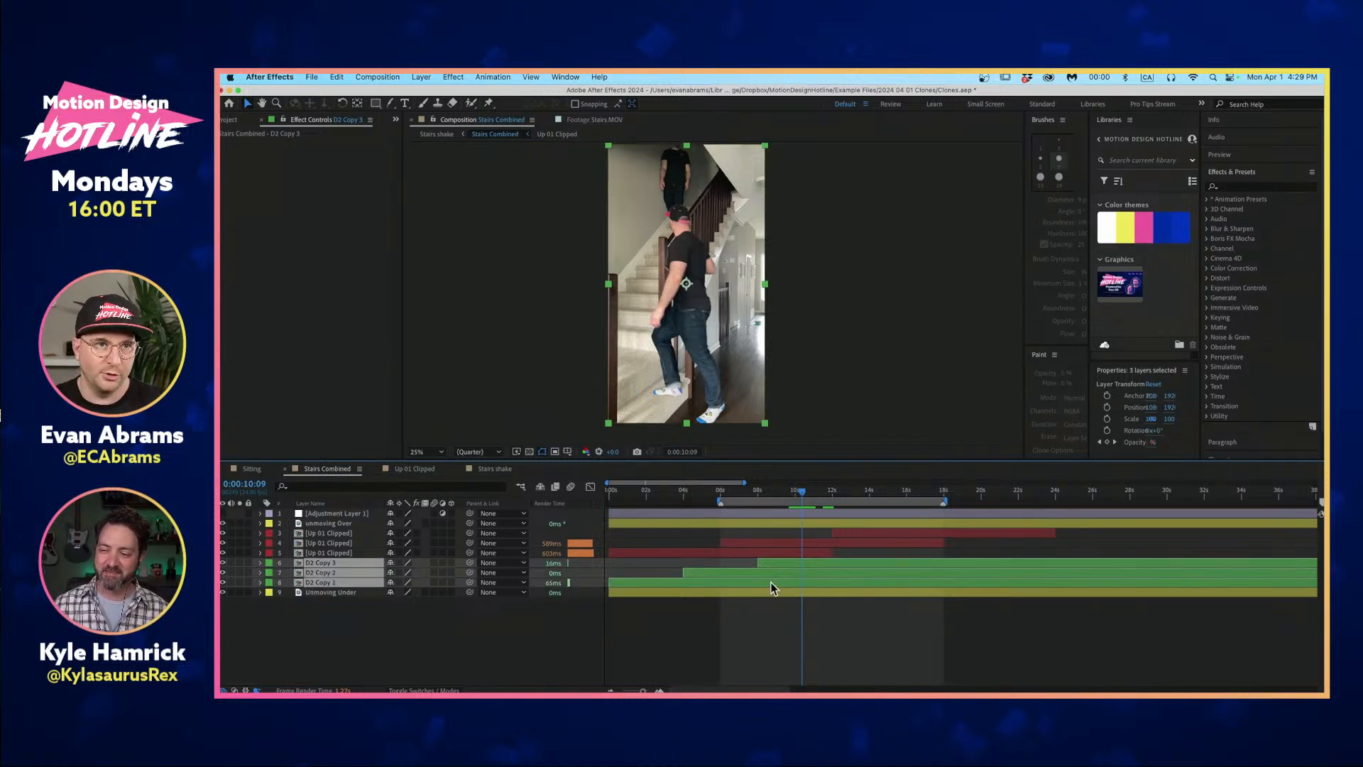
{"action": "left_click", "coordinate": [734, 598]}
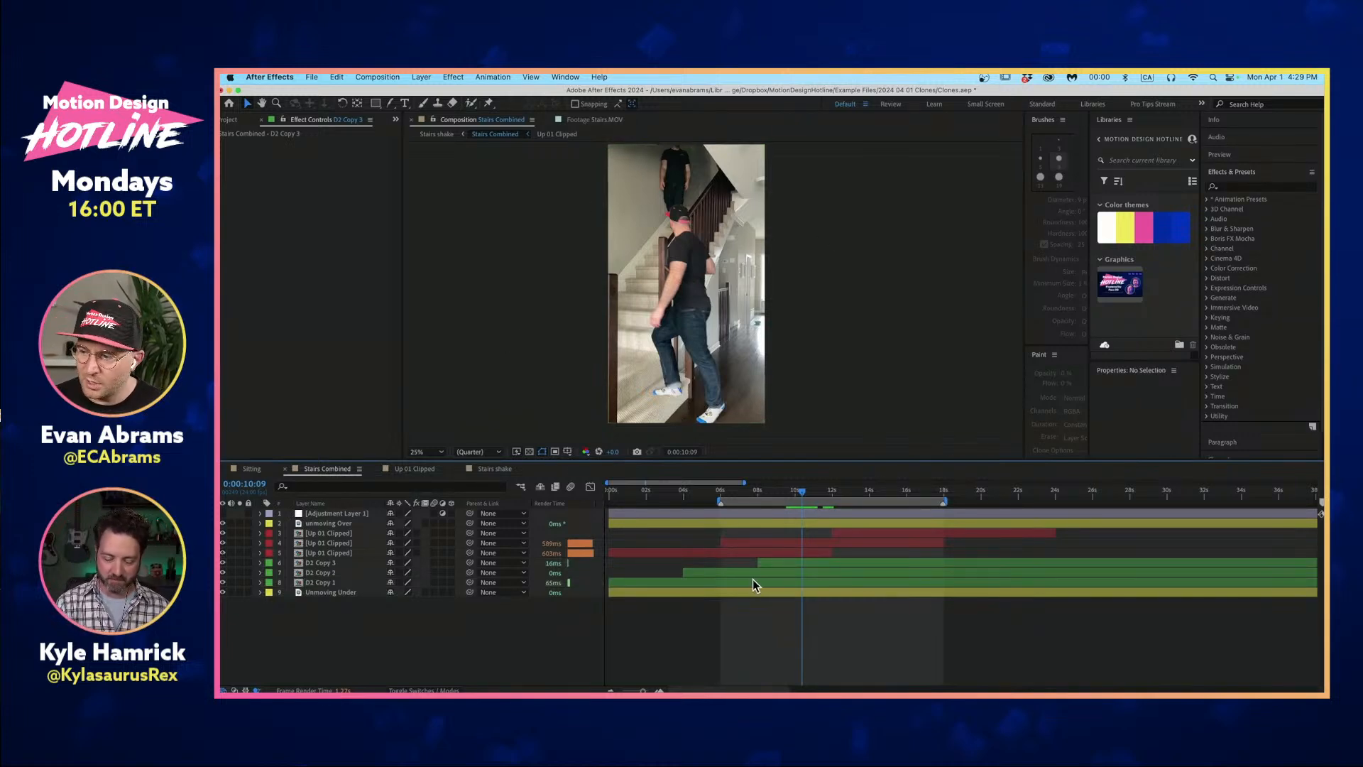
Open D2 Masked from the D2 Copy 1 layer and scrub between 0:01:12:46 and 0:01:09:35 to examine its animated mask.
{"action": "left_click", "coordinate": [753, 580]}
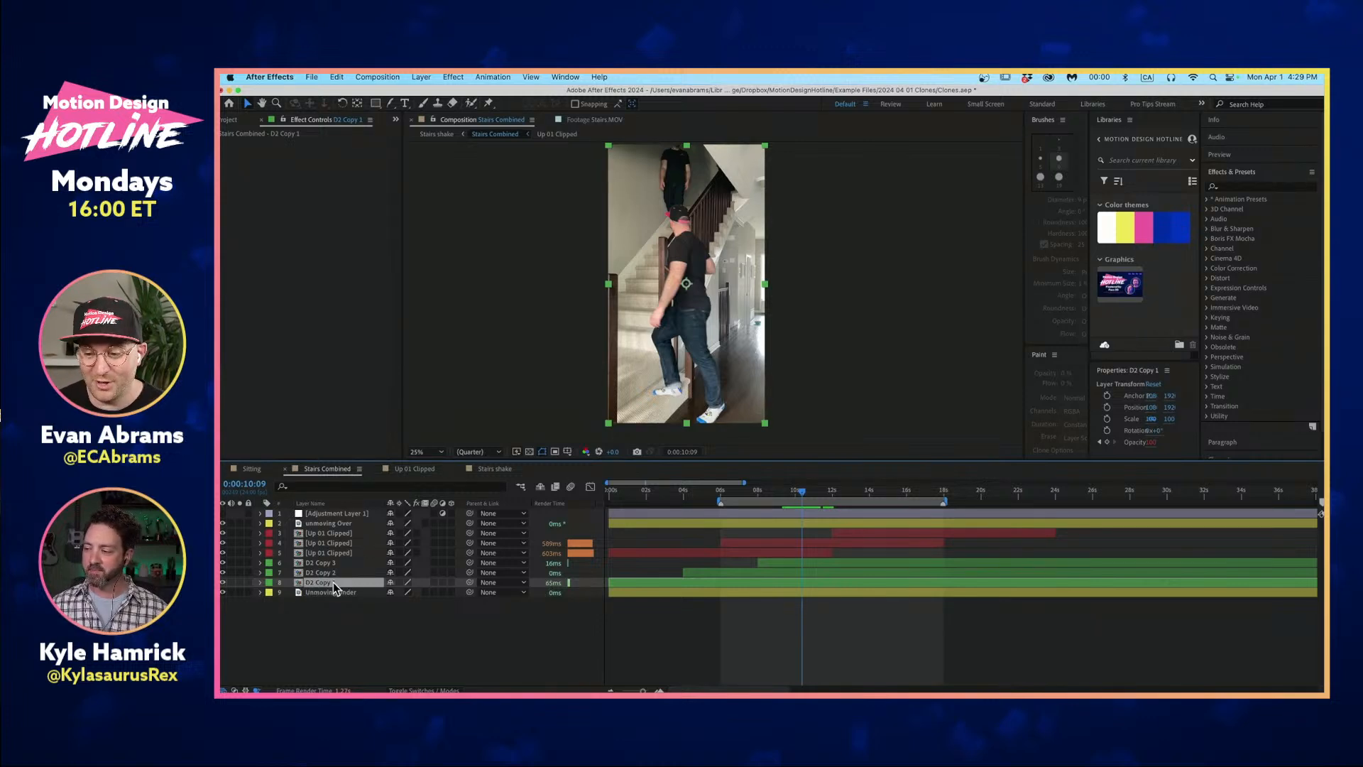
{"action": "double_click", "coordinate": [694, 582]}
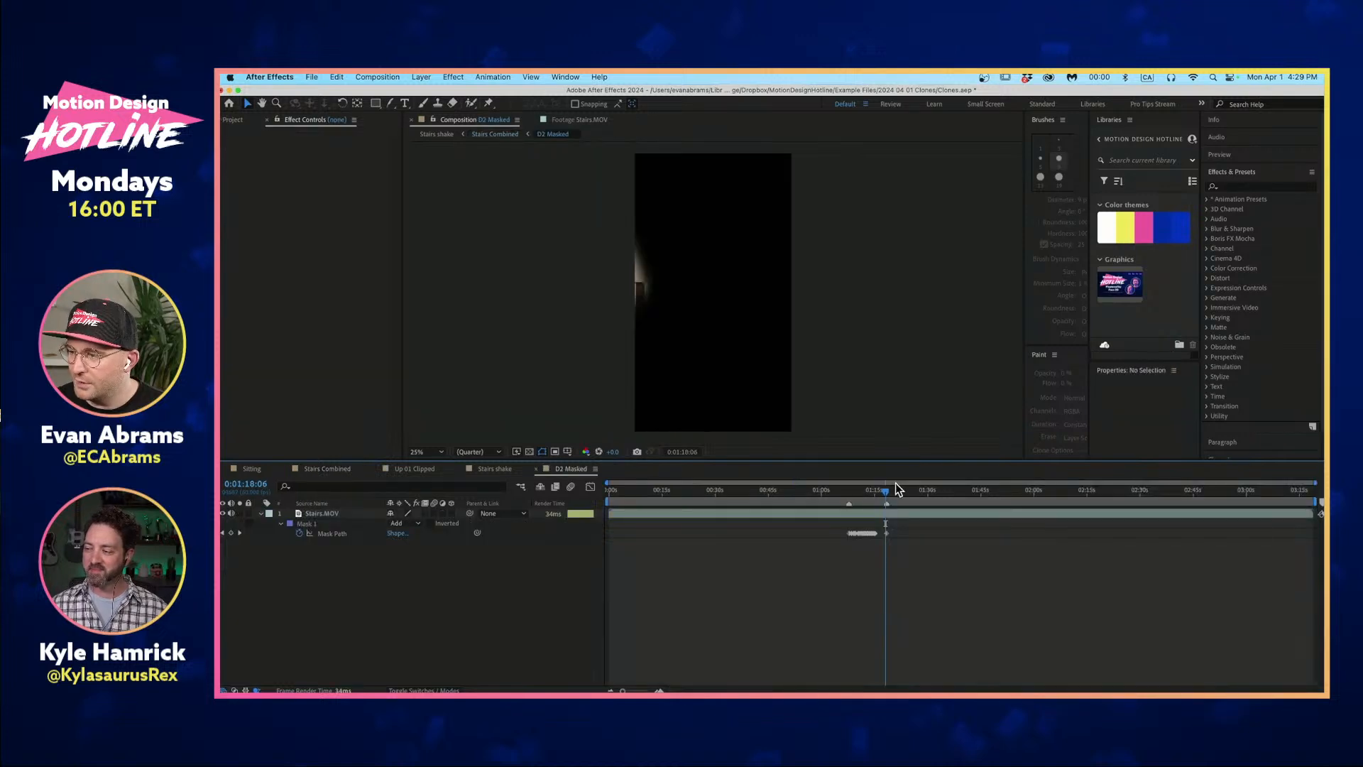
{"action": "scroll", "coordinate": [874, 516], "scroll_direction": "up", "scroll_amount": 2}
{"action": "mouse_move", "coordinate": [846, 497]}
{"action": "left_mouse_down"}
{"action": "mouse_move", "coordinate": [828, 496]}
{"action": "mouse_move", "coordinate": [875, 495]}
{"action": "mouse_move", "coordinate": [842, 494]}
{"action": "mouse_move", "coordinate": [857, 497]}
{"action": "left_mouse_up"}
{"action": "scroll", "coordinate": [708, 210], "scroll_direction": "up", "scroll_amount": 2}
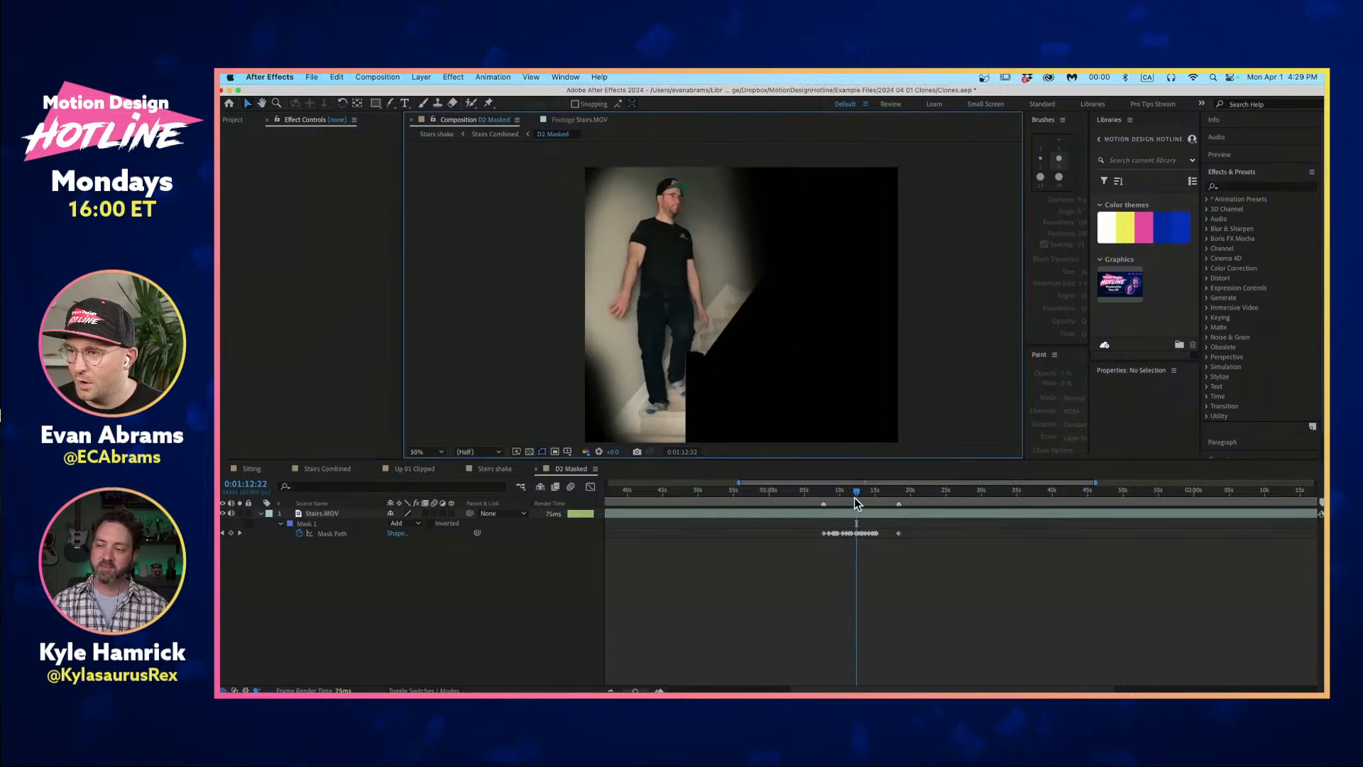
{"action": "left_click_drag", "start_coordinate": [854, 497], "coordinate": [859, 497]}
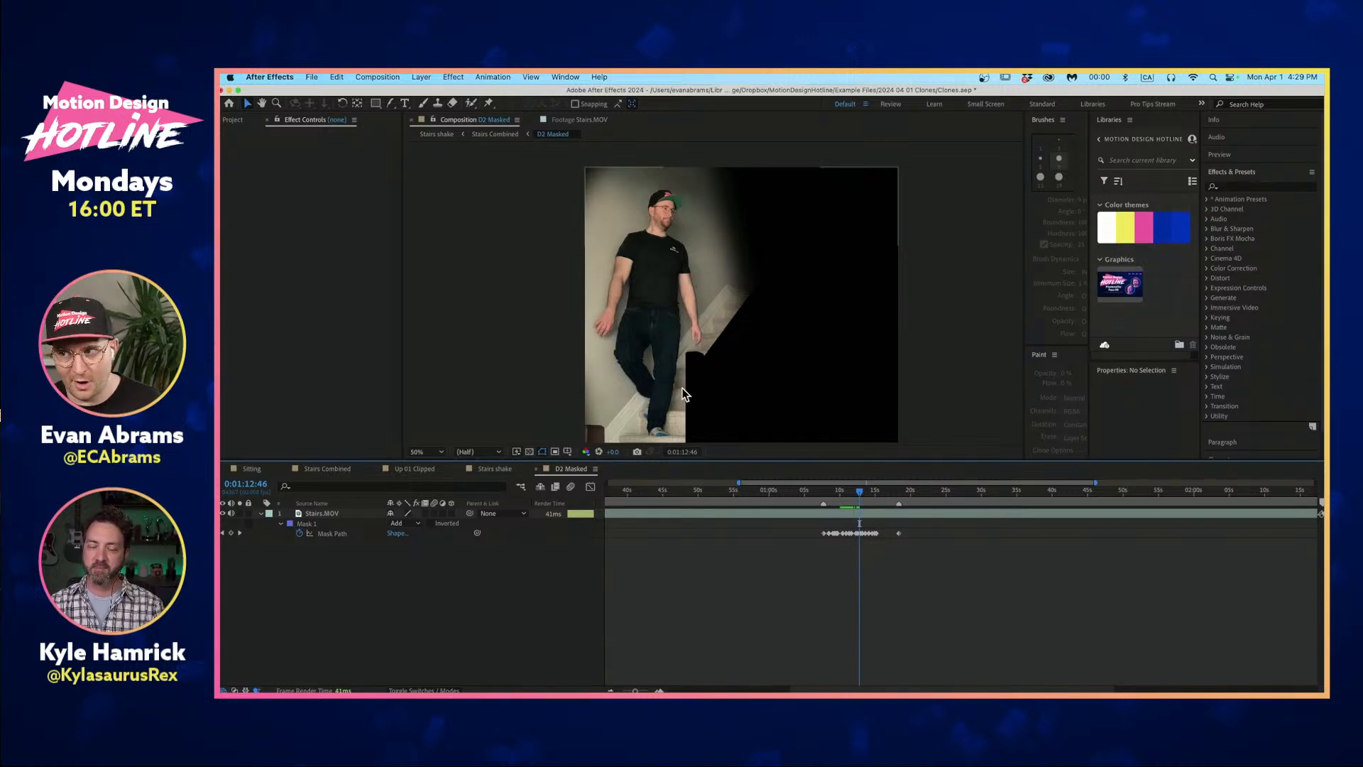
{"action": "left_click", "coordinate": [844, 497]}
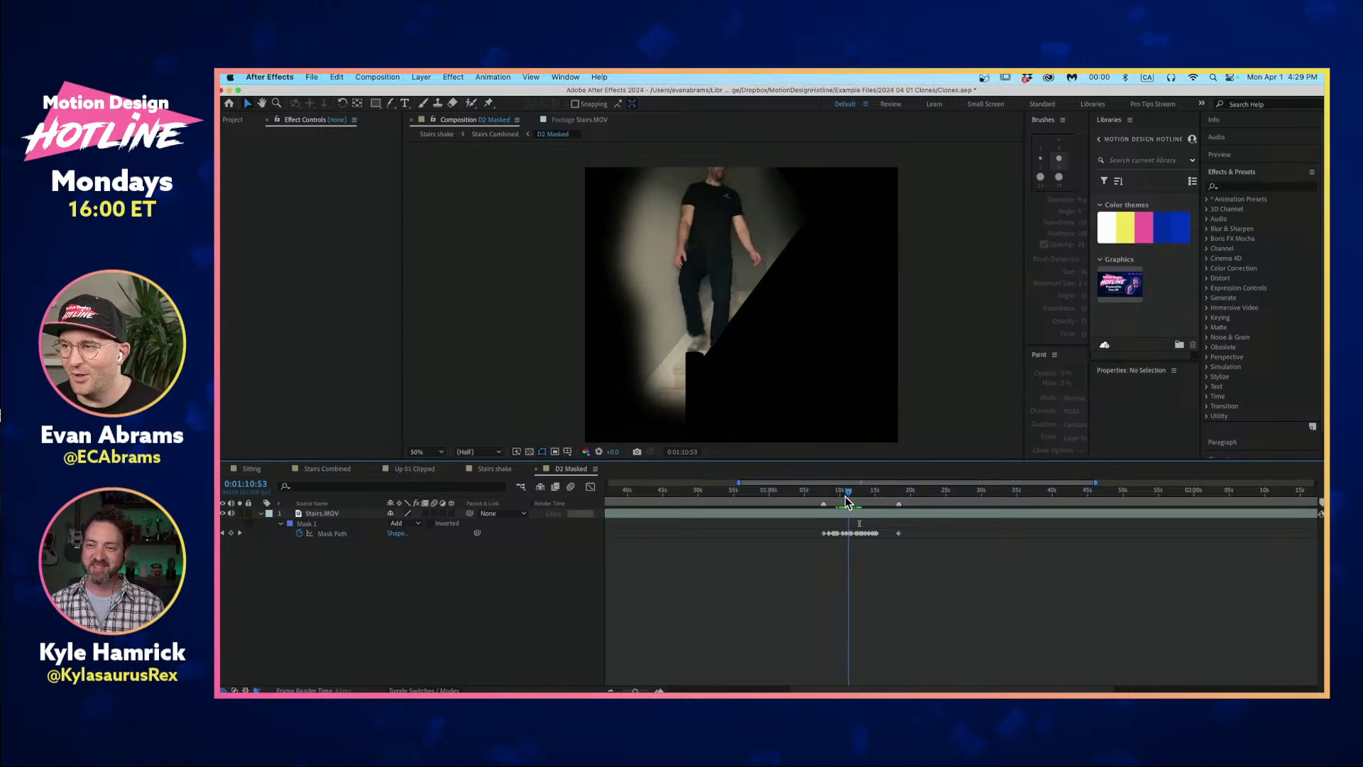
{"action": "left_click_drag", "start_coordinate": [845, 497], "coordinate": [837, 497]}
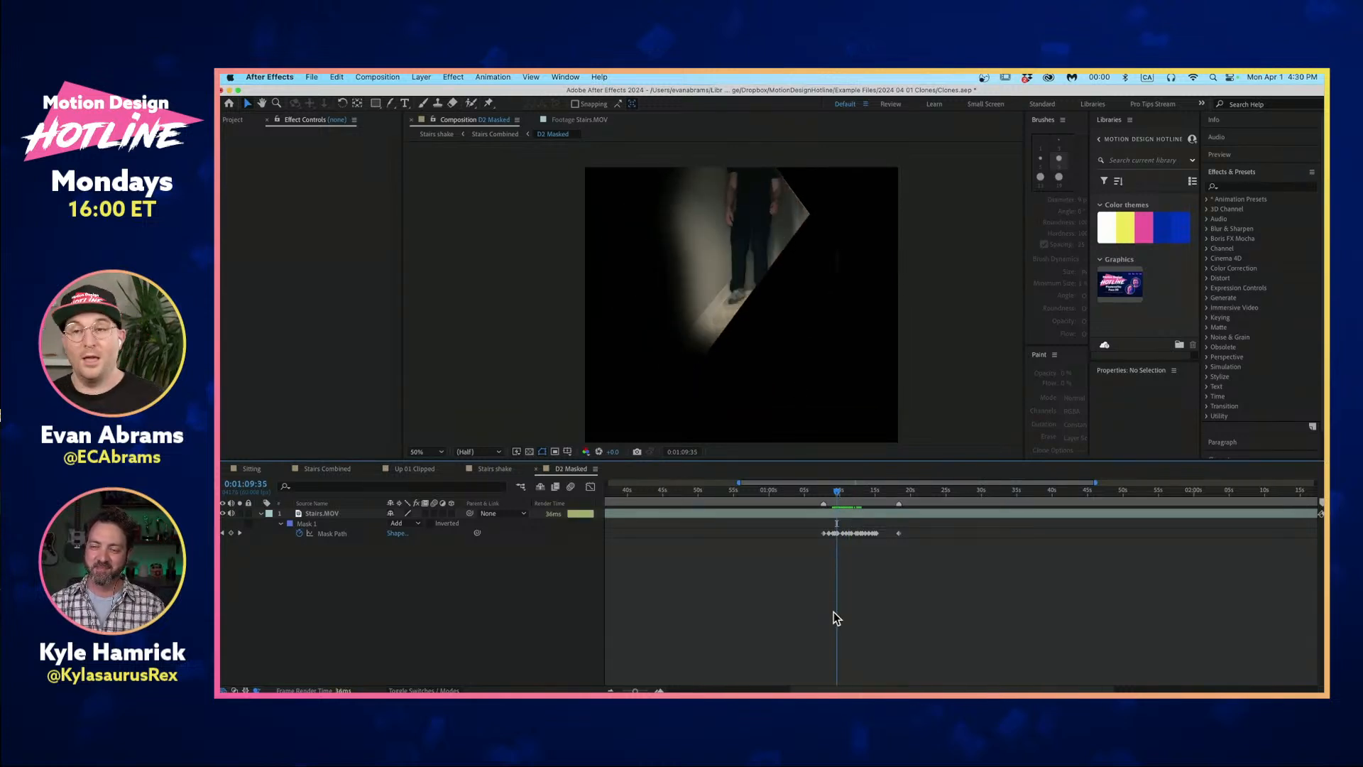
Return to Stairs Combined, select all three D2 Copy layers, and scrub to 0:00:12:03.
{"action": "key", "text": "Tab"}
{"action": "left_click", "coordinate": [775, 598]}
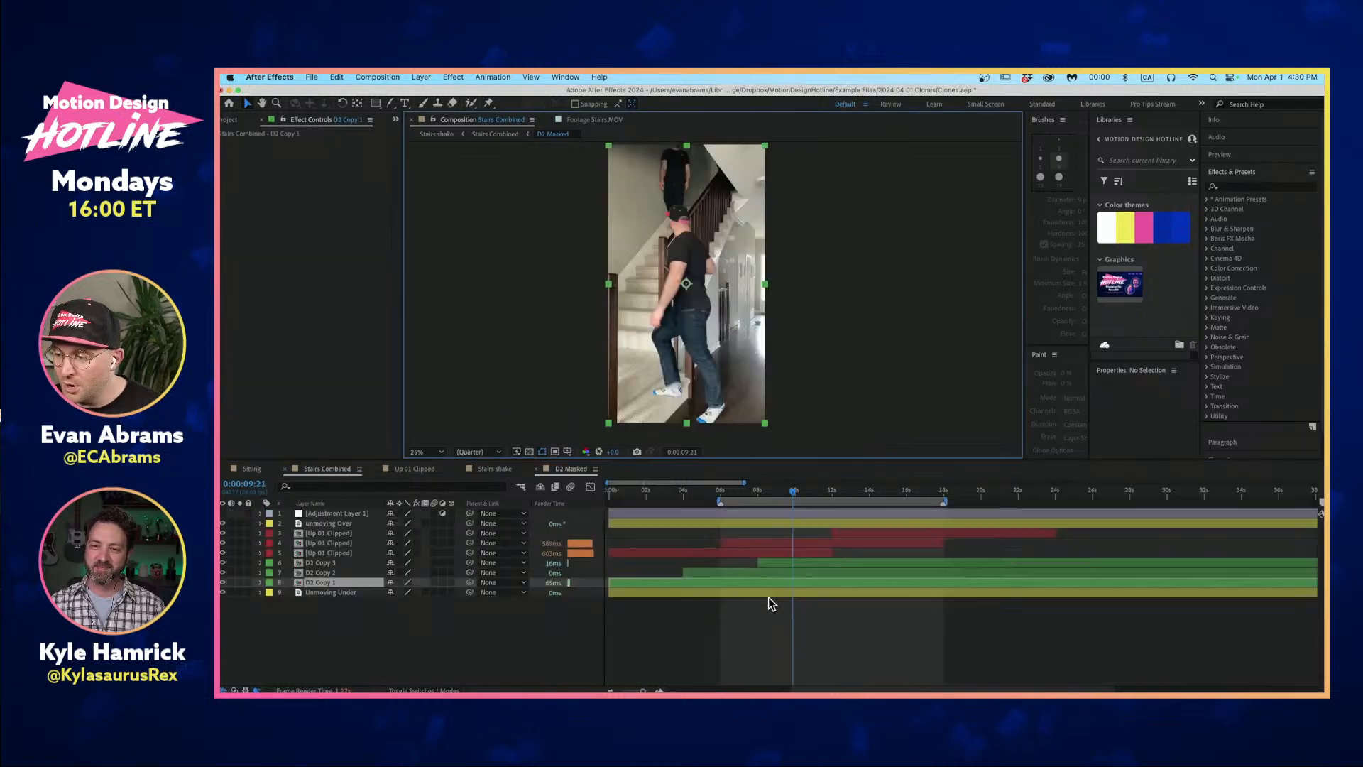
{"action": "left_click", "coordinate": [791, 571], "text": "shift"}
{"action": "left_click", "coordinate": [792, 565], "text": "shift"}
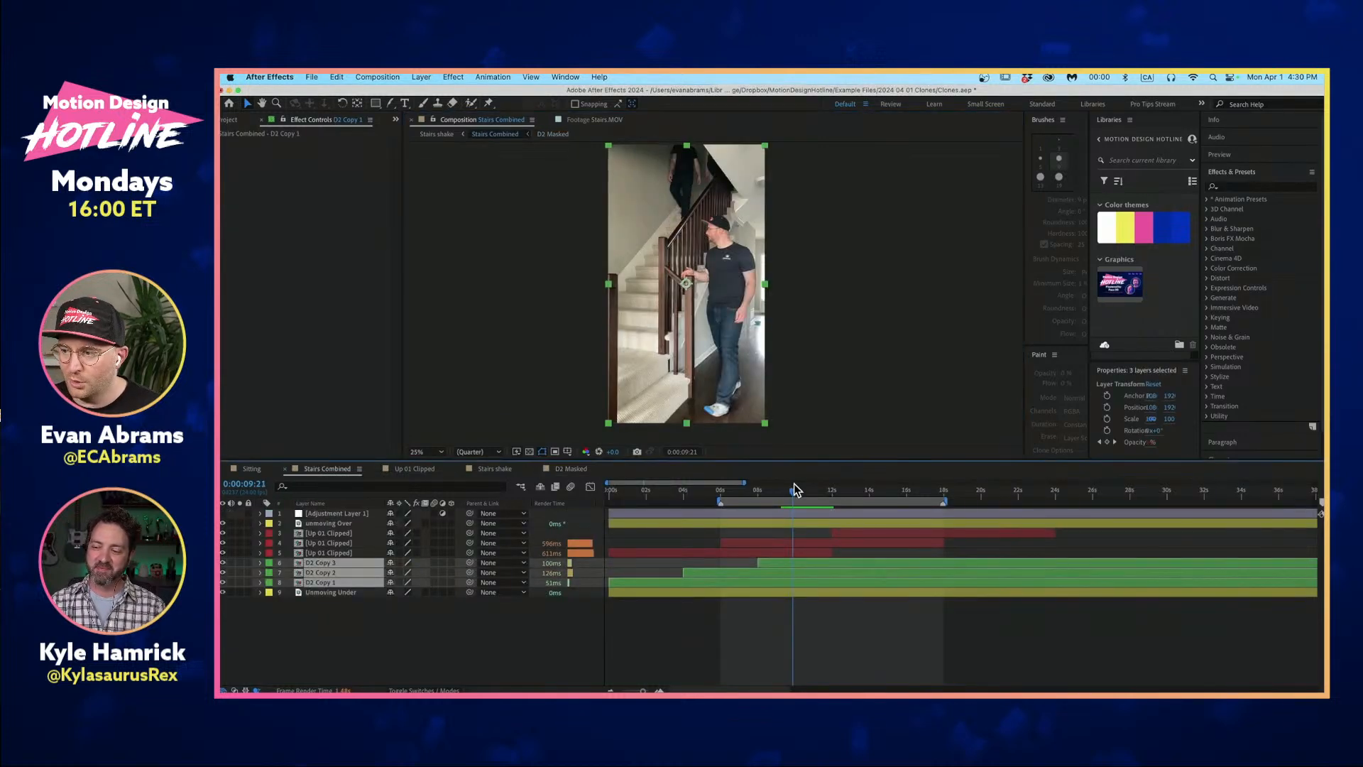
{"action": "left_click_drag", "start_coordinate": [793, 495], "coordinate": [834, 495]}
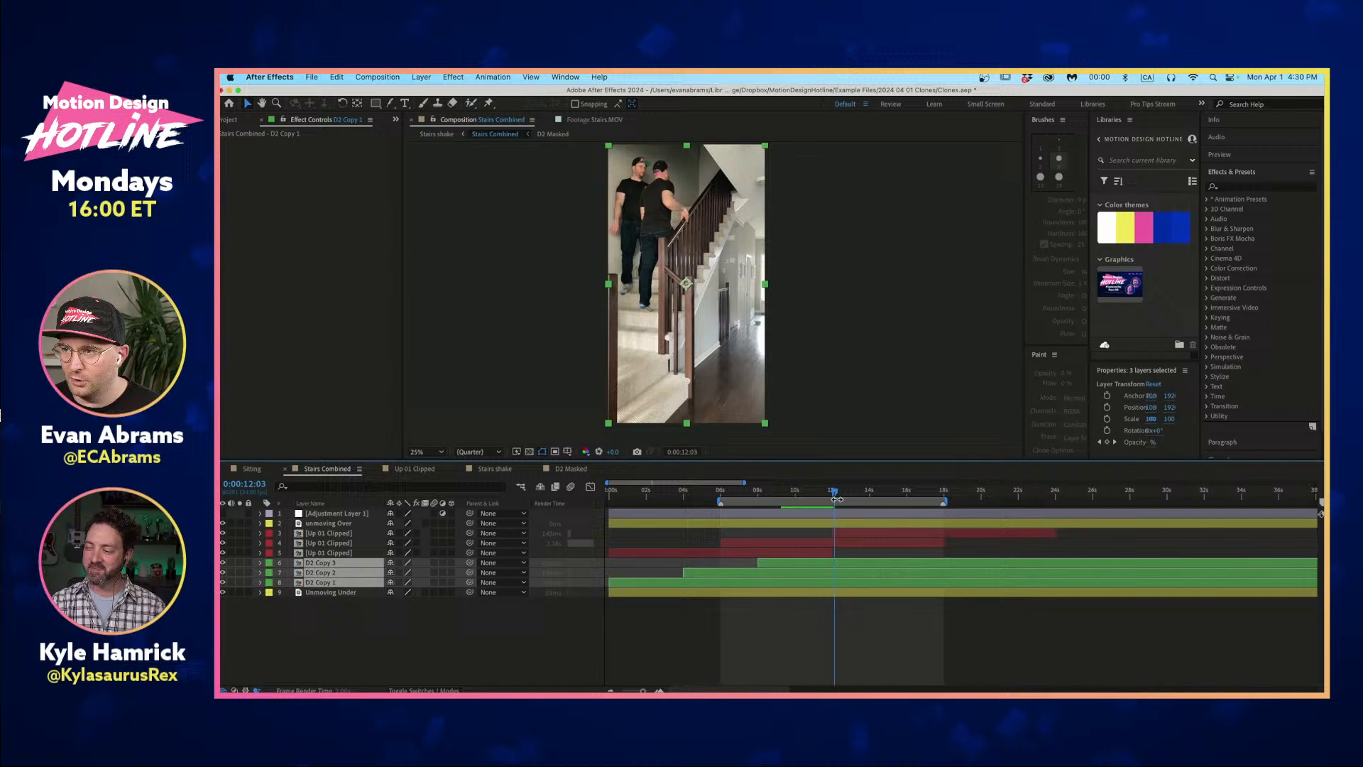
Select the three Up 01 Clipped layers and examine the overlapping clones on the stairs.
{"action": "left_click", "coordinate": [845, 534]}
{"action": "left_click", "coordinate": [824, 553], "text": "shift"}
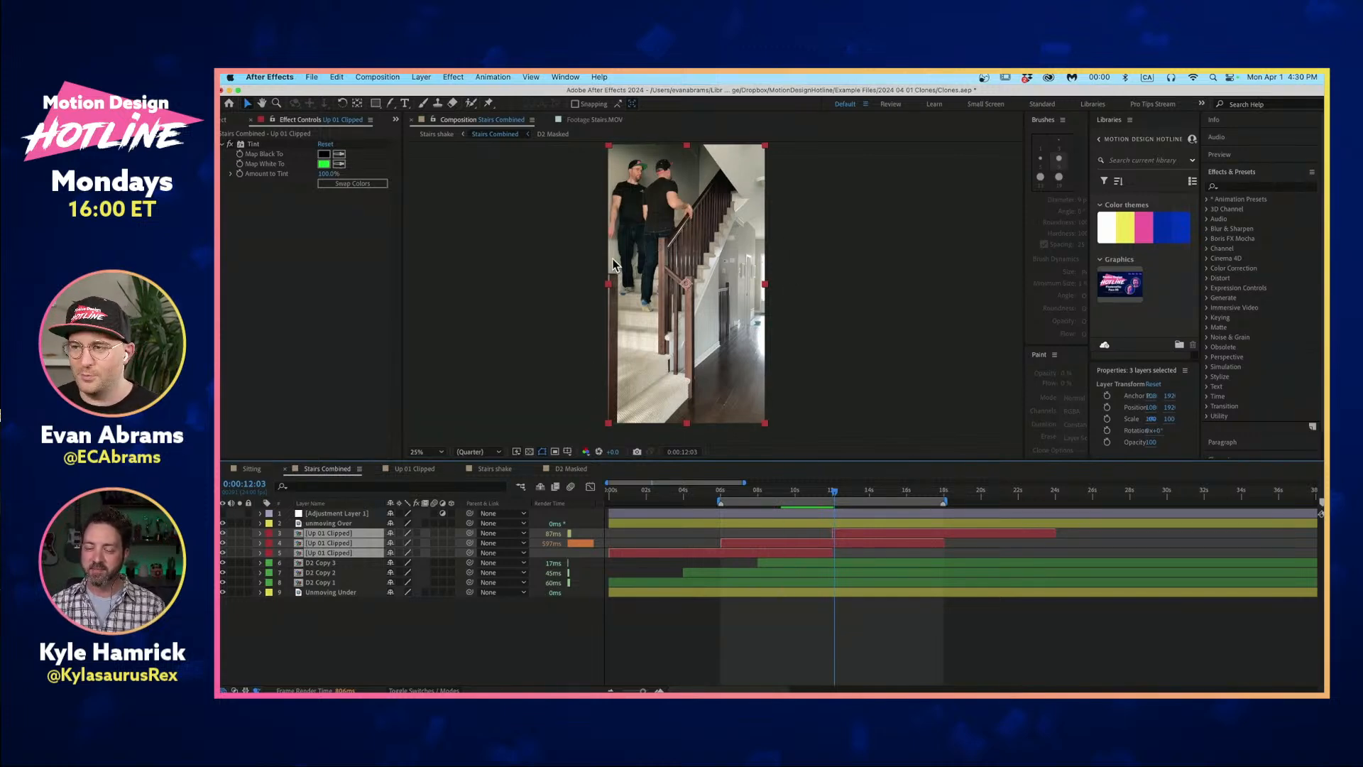
{"action": "scroll", "coordinate": [632, 197], "scroll_direction": "up", "scroll_amount": 1}
{"action": "scroll", "coordinate": [663, 193], "scroll_direction": "down", "scroll_amount": 1}
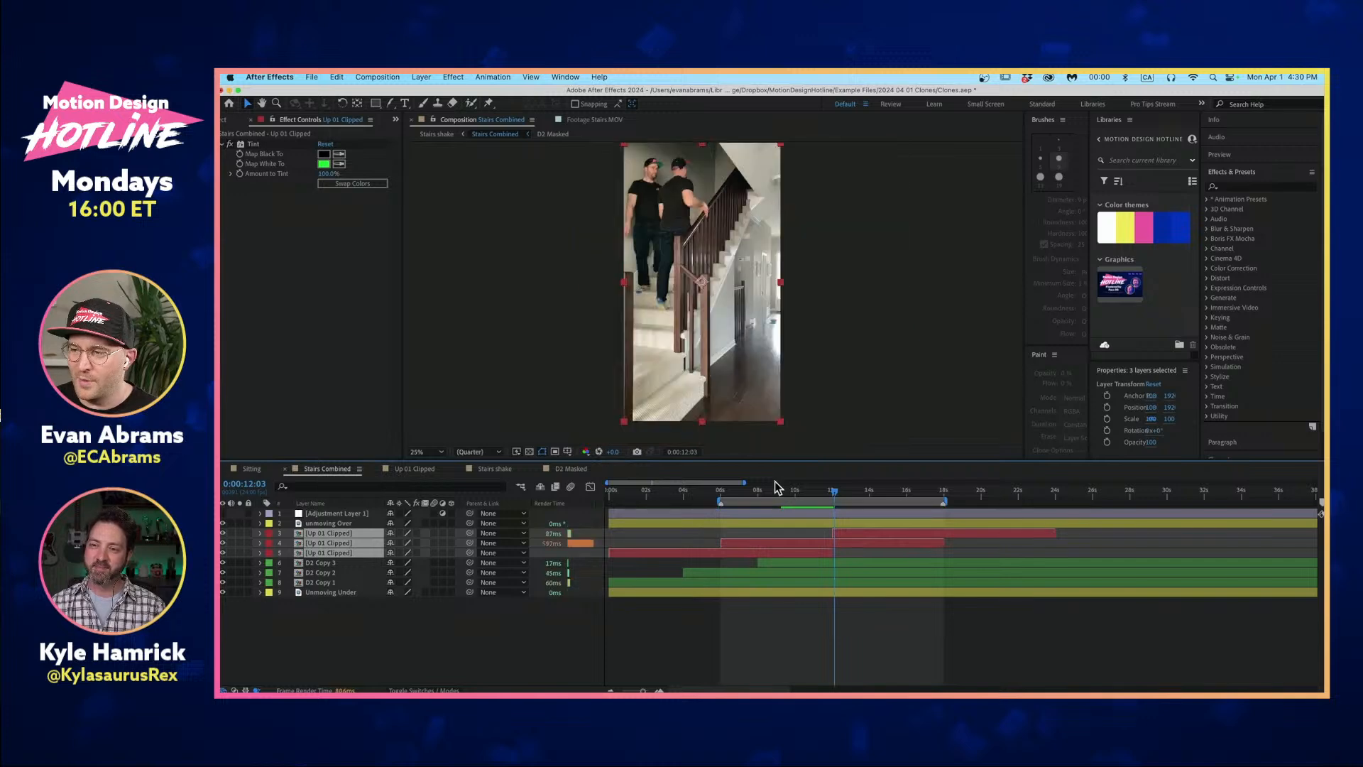
Open D2 Masked from the D2 Copy 3 layer and scrub to 0:01:11:43.
{"action": "left_click", "coordinate": [805, 565]}
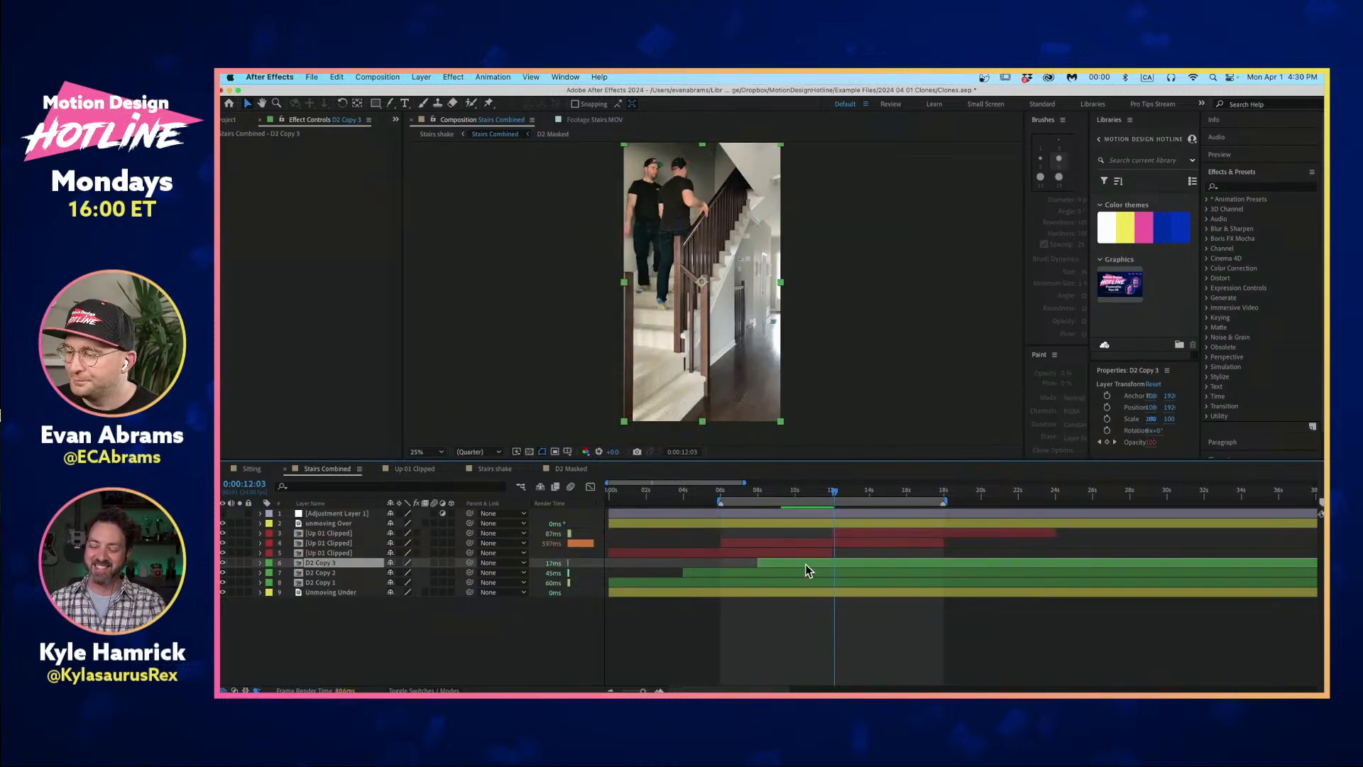
{"action": "double_click", "coordinate": [805, 564]}
{"action": "left_click_drag", "start_coordinate": [817, 490], "coordinate": [831, 525]}
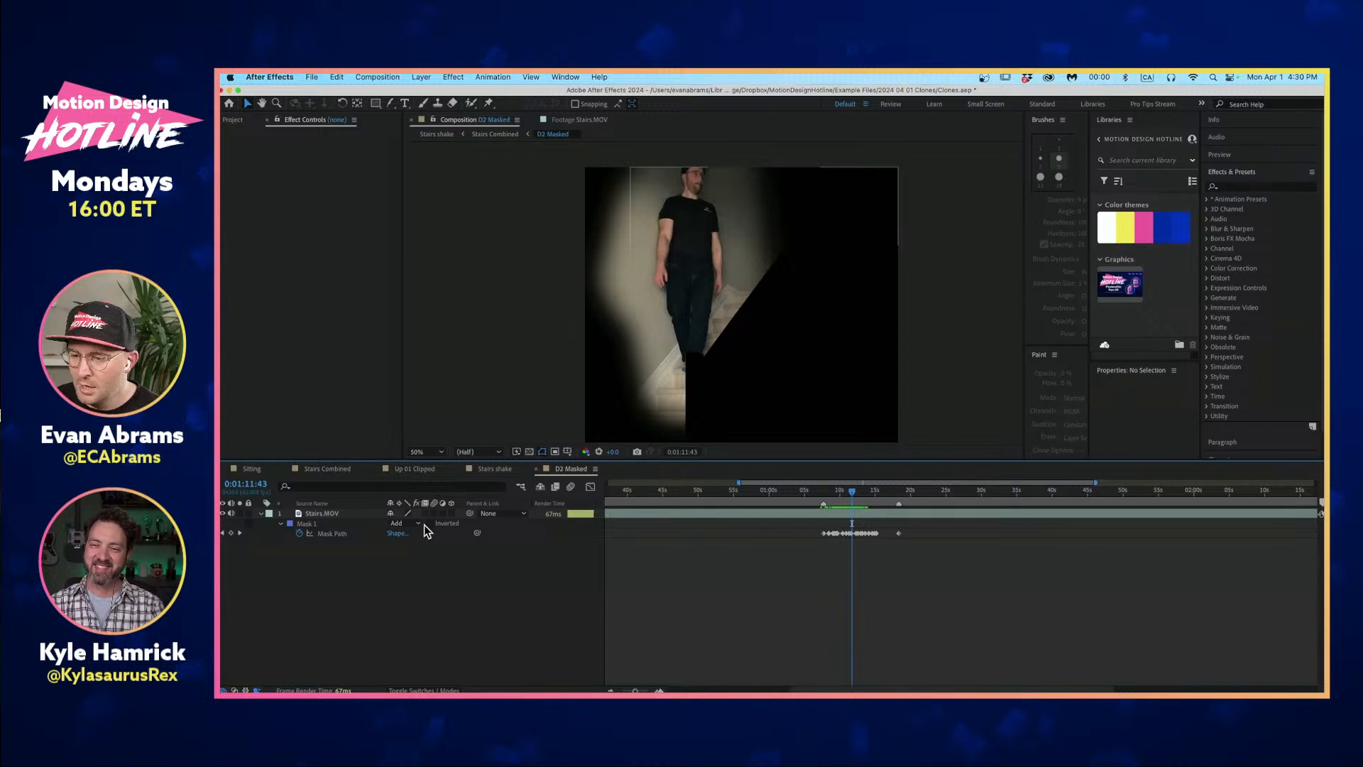
Reveal all mask properties of Stairs.MOV, select Mask 2, and scrub to 0:01:09:00.
{"action": "key", "text": "m"}
{"action": "key", "text": "m"}
{"action": "left_click", "coordinate": [339, 572]}
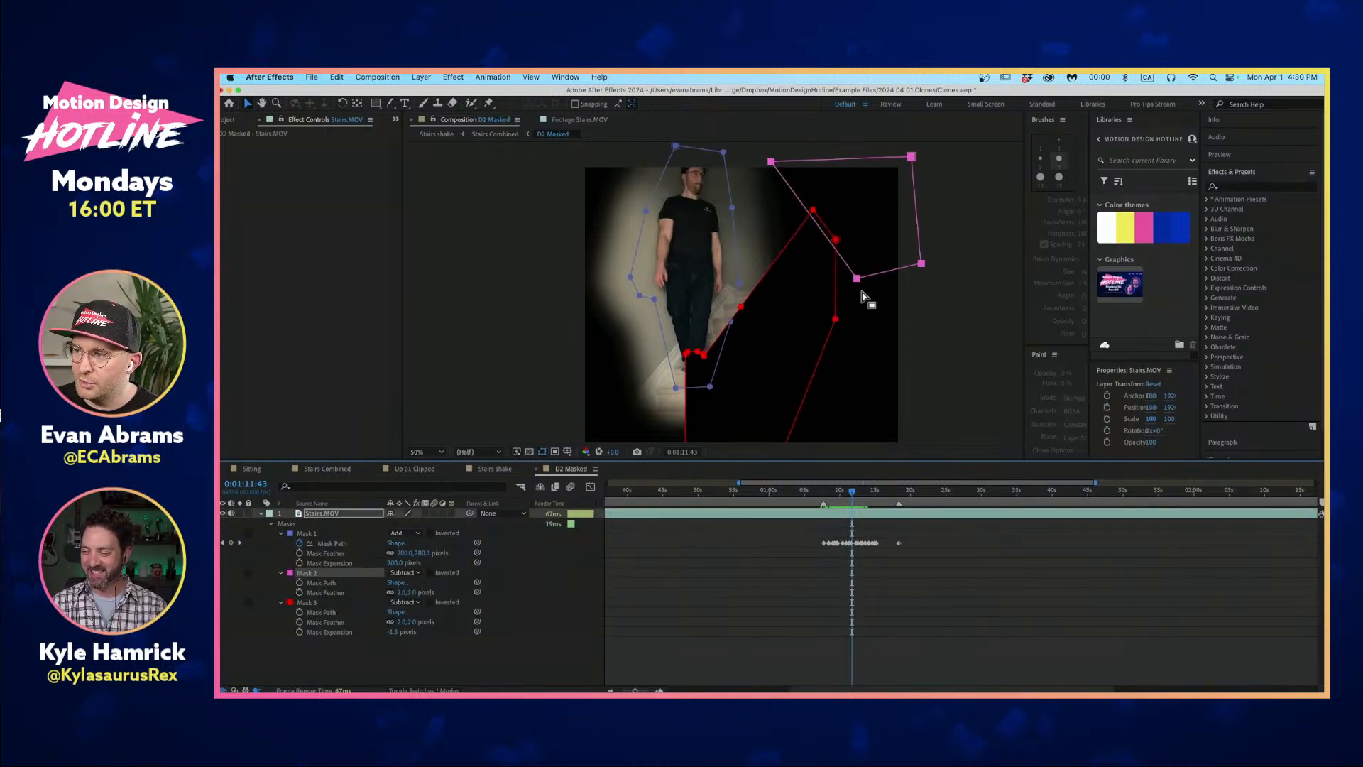
{"action": "mouse_move", "coordinate": [851, 490]}
{"action": "left_mouse_down"}
{"action": "mouse_move", "coordinate": [822, 494]}
{"action": "mouse_move", "coordinate": [832, 491]}
{"action": "left_mouse_up"}
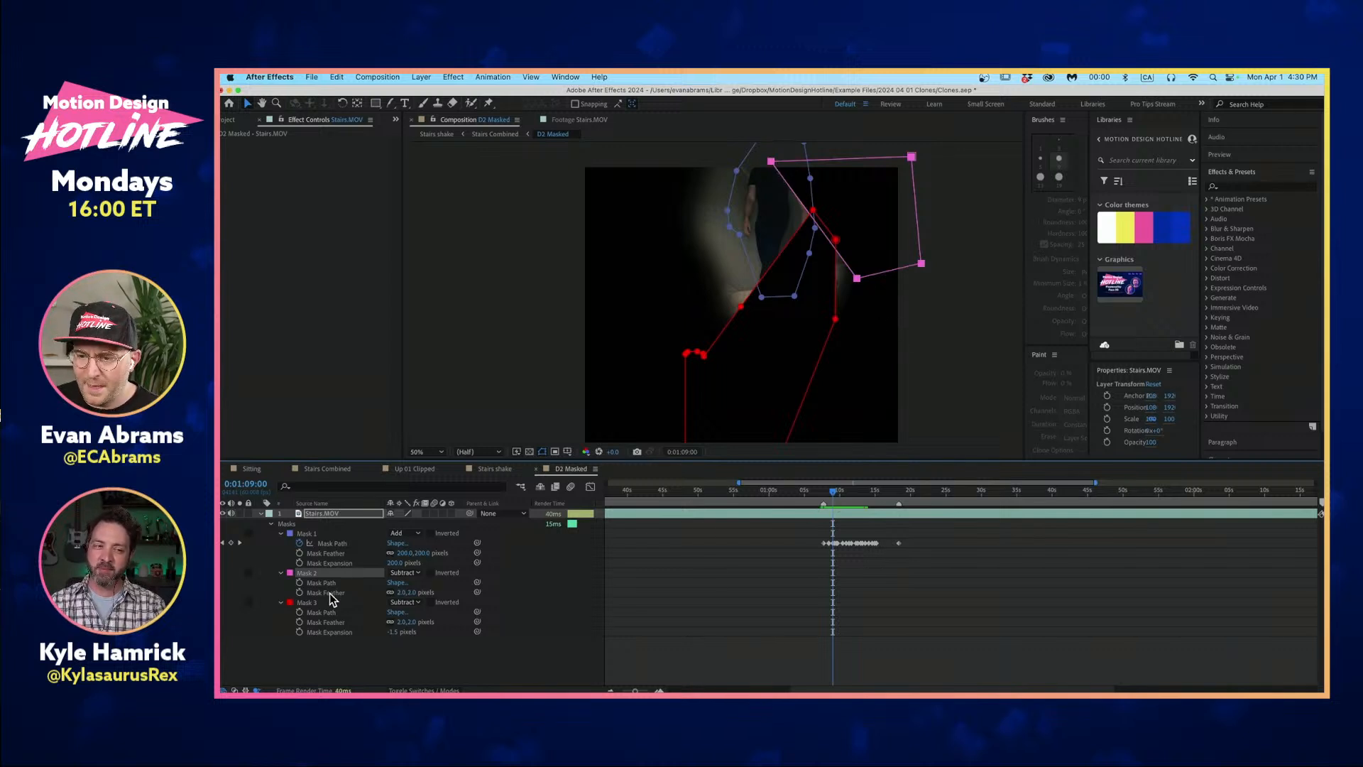
Select Mask 3, move to 0:01:11:03, and set its mask mode to None.
{"action": "left_click", "coordinate": [317, 612]}
{"action": "left_click_drag", "start_coordinate": [835, 497], "coordinate": [850, 493]}
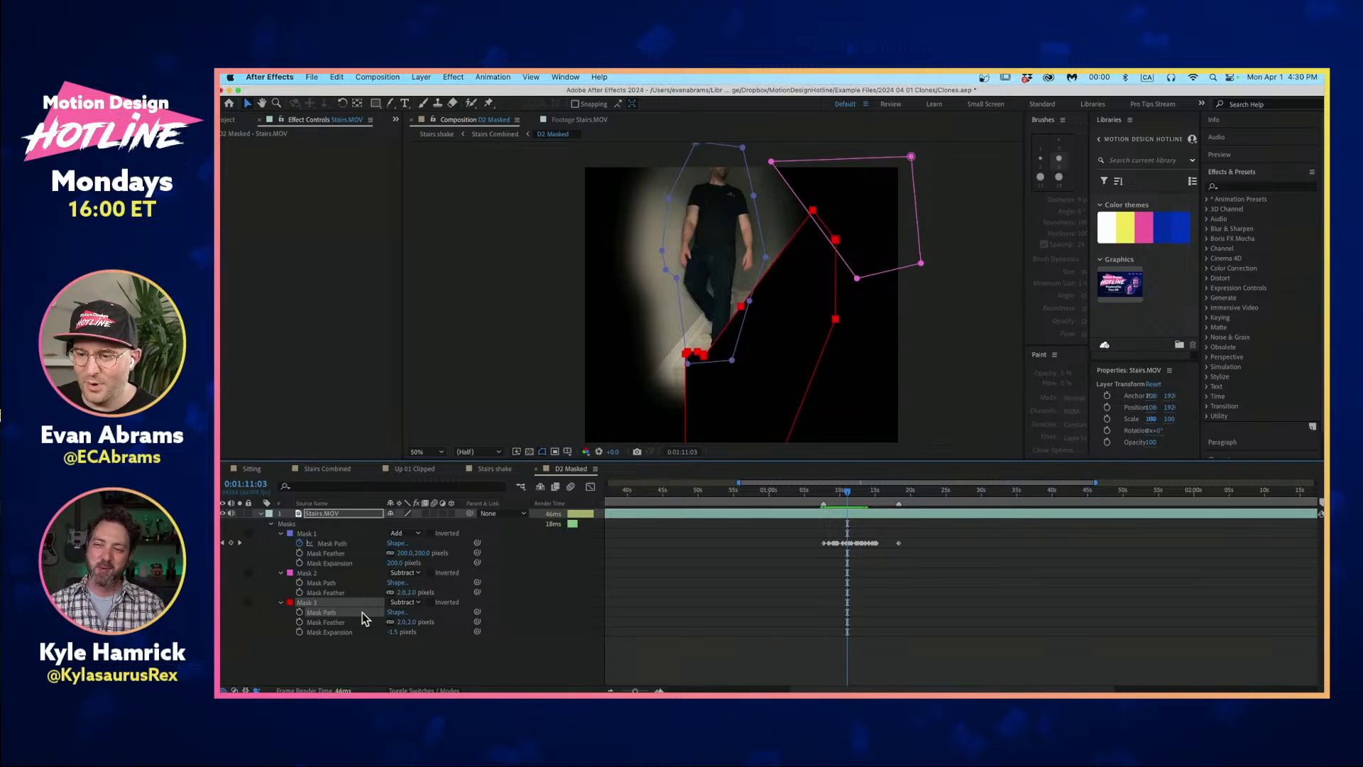
{"action": "left_click", "coordinate": [401, 603]}
{"action": "left_click", "coordinate": [405, 606]}
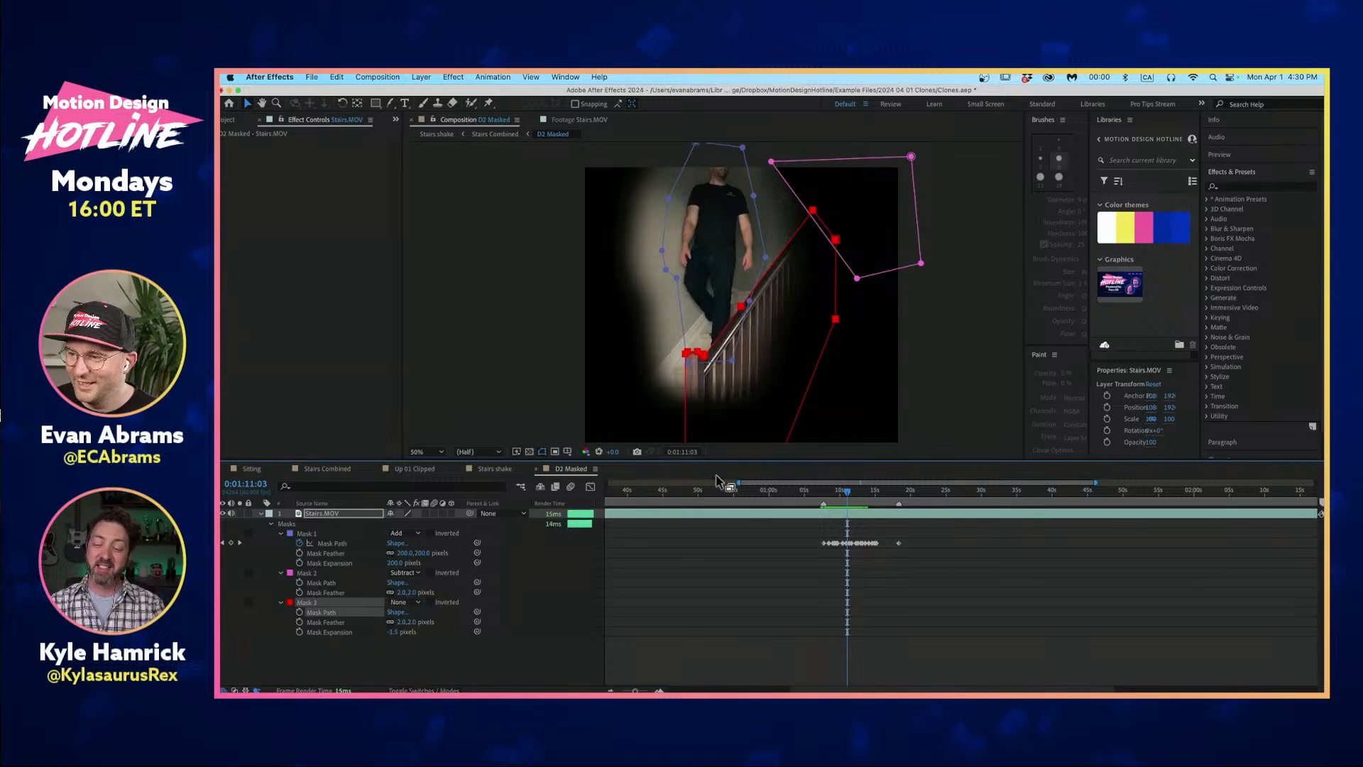
Examine the stair railing around Mask 3 while scrubbing from 0:01:11:08 to 0:01:10:29.
{"action": "left_click_drag", "start_coordinate": [844, 493], "coordinate": [848, 495]}
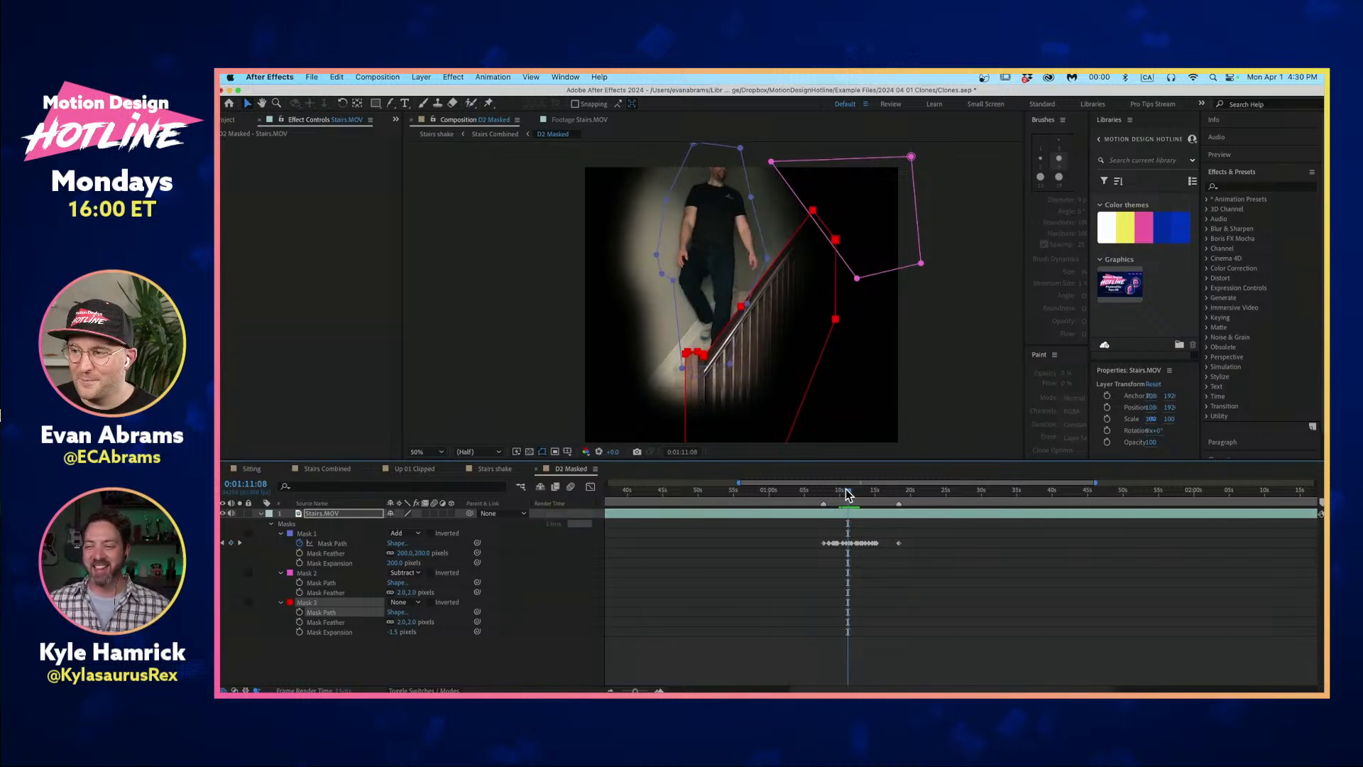
{"action": "left_click_drag", "start_coordinate": [774, 354], "coordinate": [730, 299]}
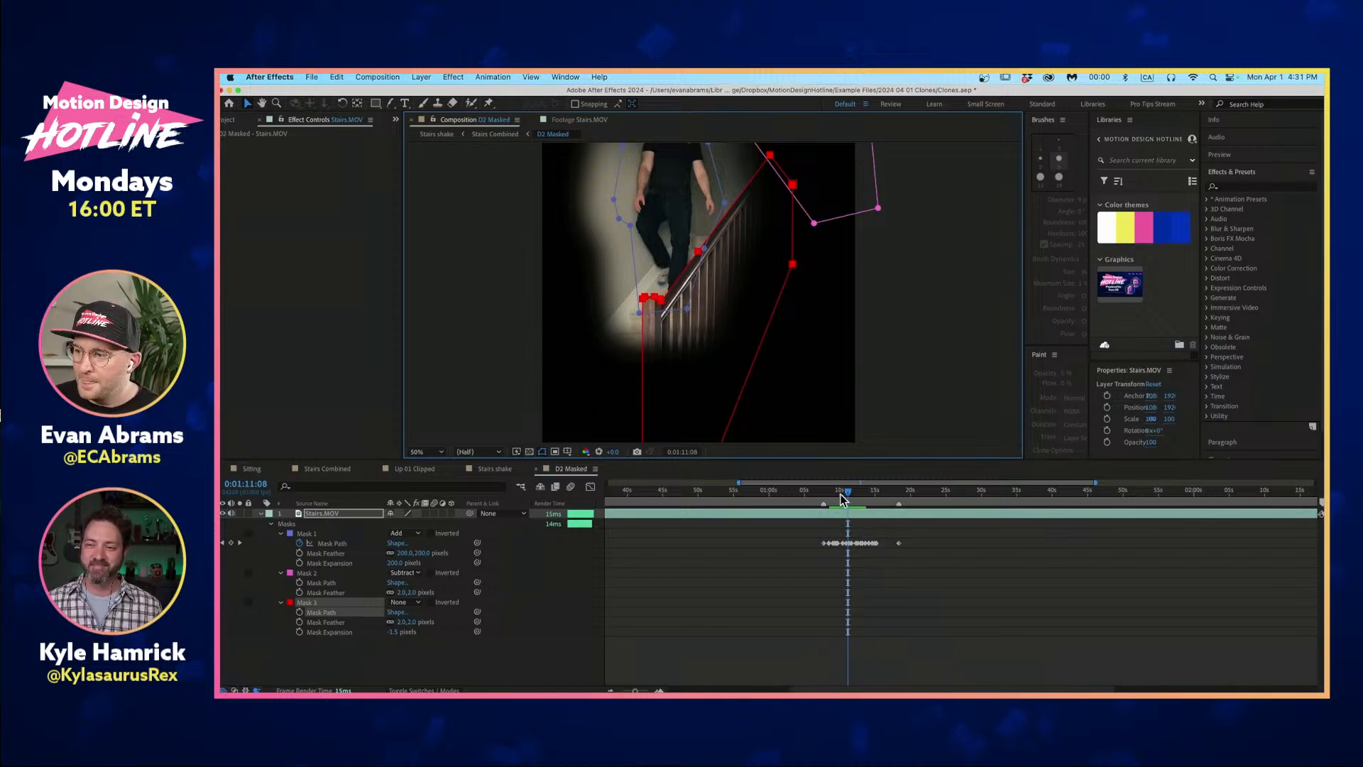
{"action": "mouse_move", "coordinate": [841, 495]}
{"action": "left_mouse_down"}
{"action": "mouse_move", "coordinate": [867, 497]}
{"action": "mouse_move", "coordinate": [843, 498]}
{"action": "left_mouse_up"}
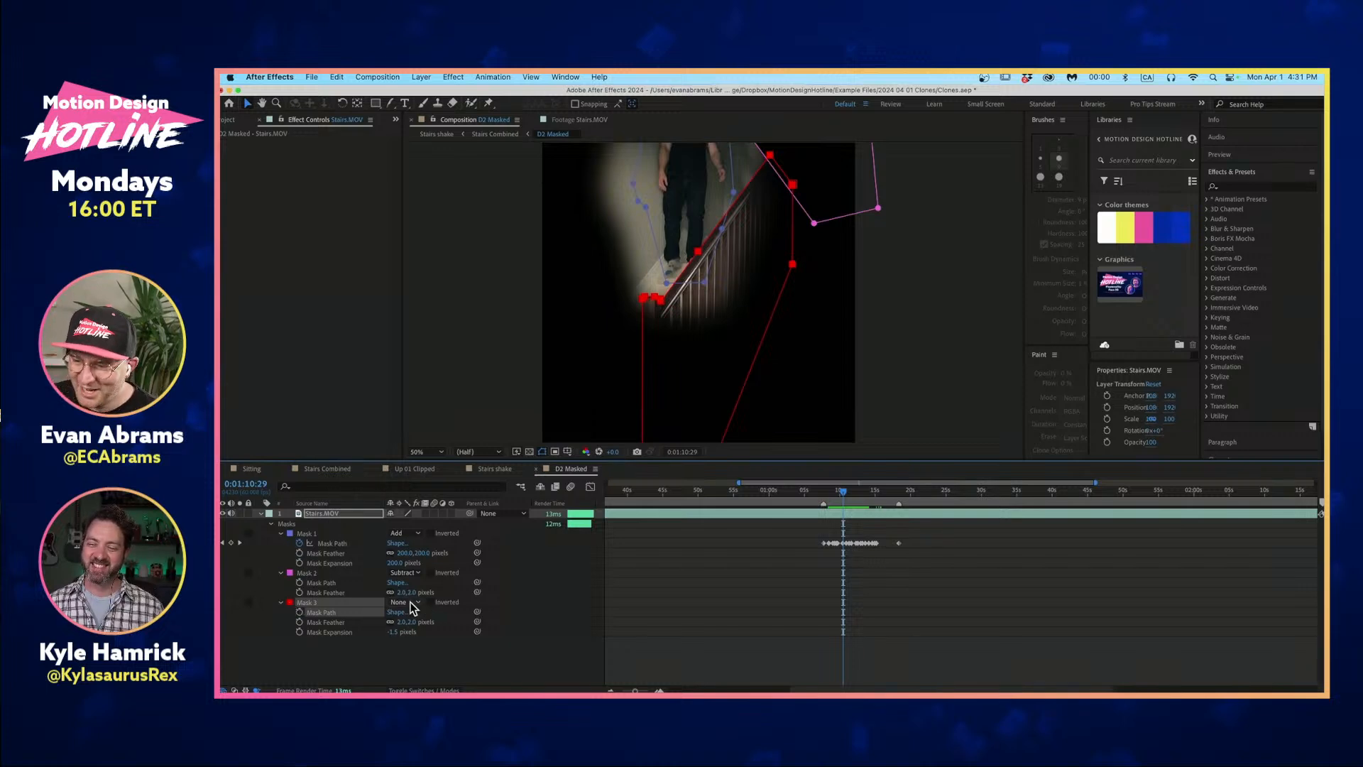
Set Mask 3 on the Stairs.MOV layer to Subtract mode and view the masked footage without selection outlines.
{"action": "left_click", "coordinate": [412, 603]}
{"action": "left_click", "coordinate": [419, 633]}
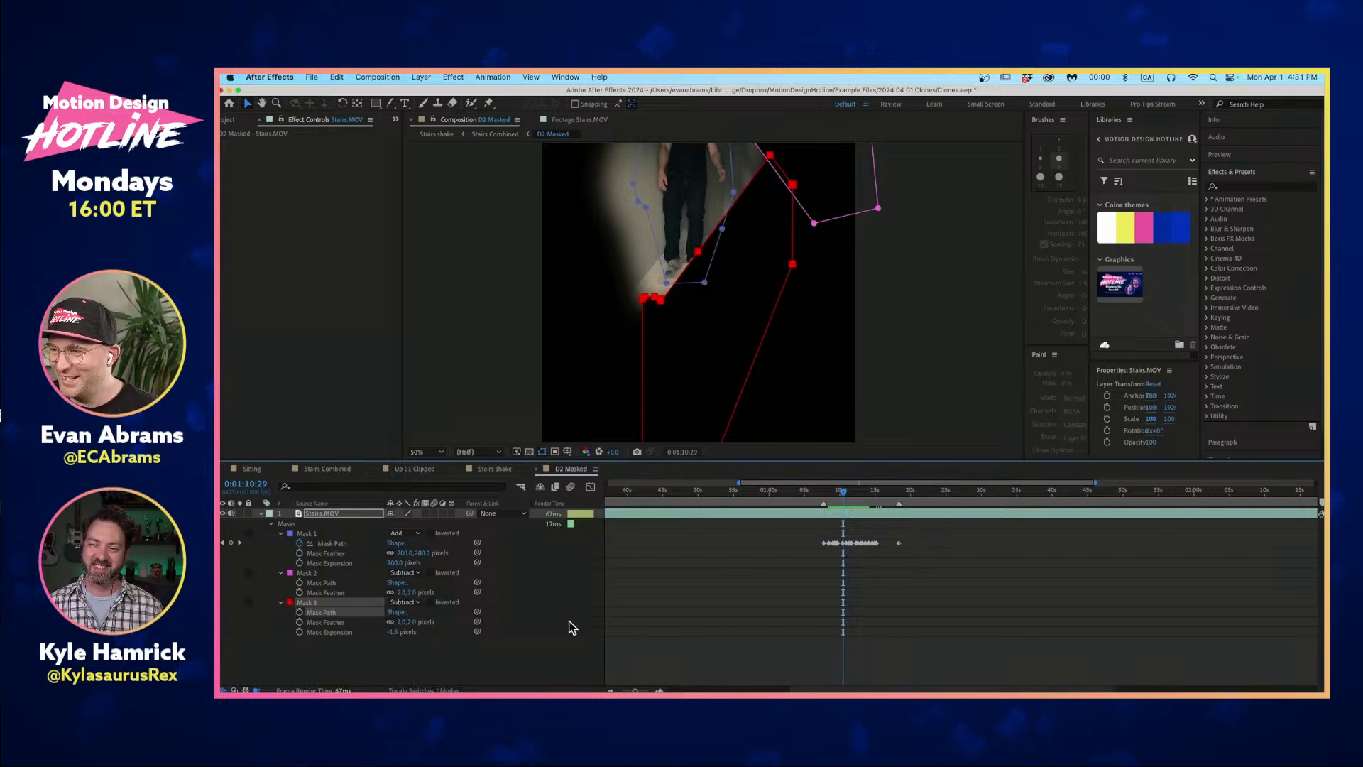
{"action": "left_click", "coordinate": [758, 576]}
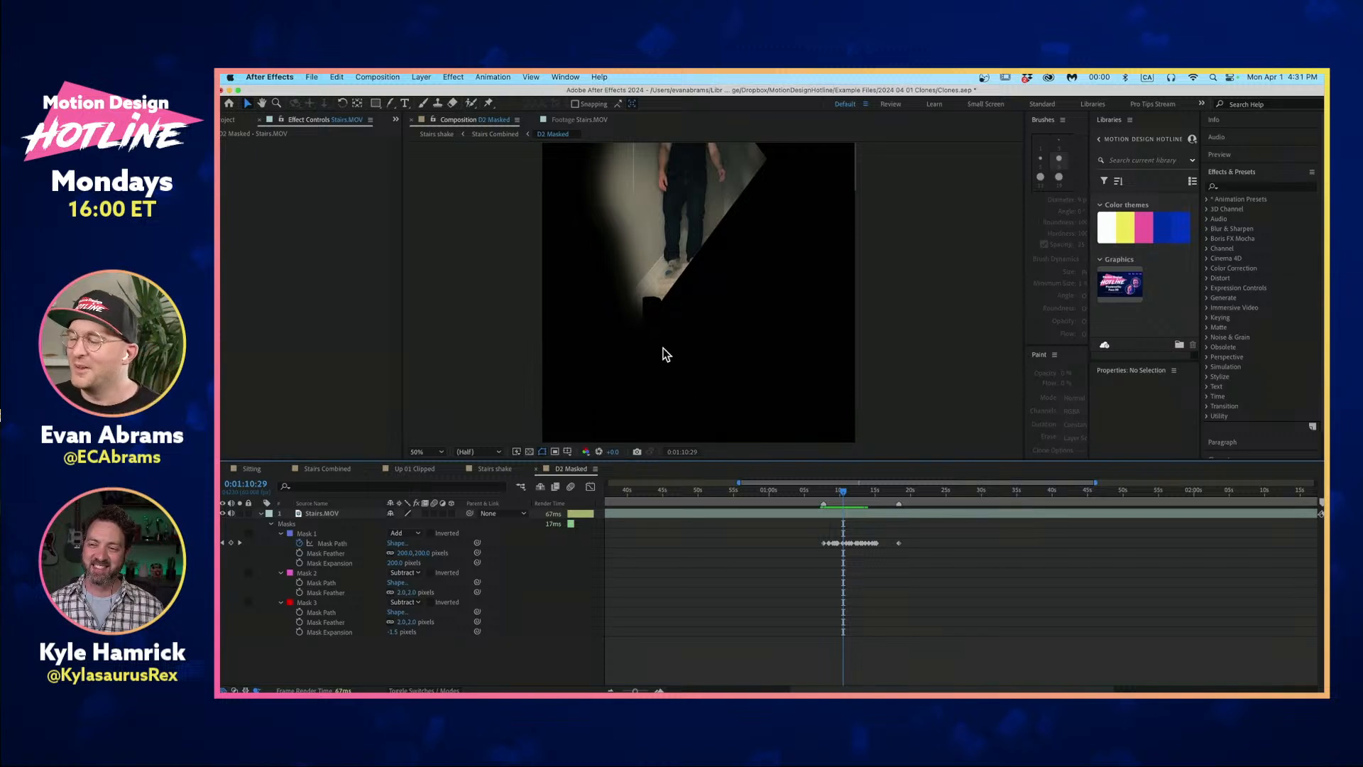
{"action": "left_click_drag", "start_coordinate": [739, 274], "coordinate": [755, 359]}
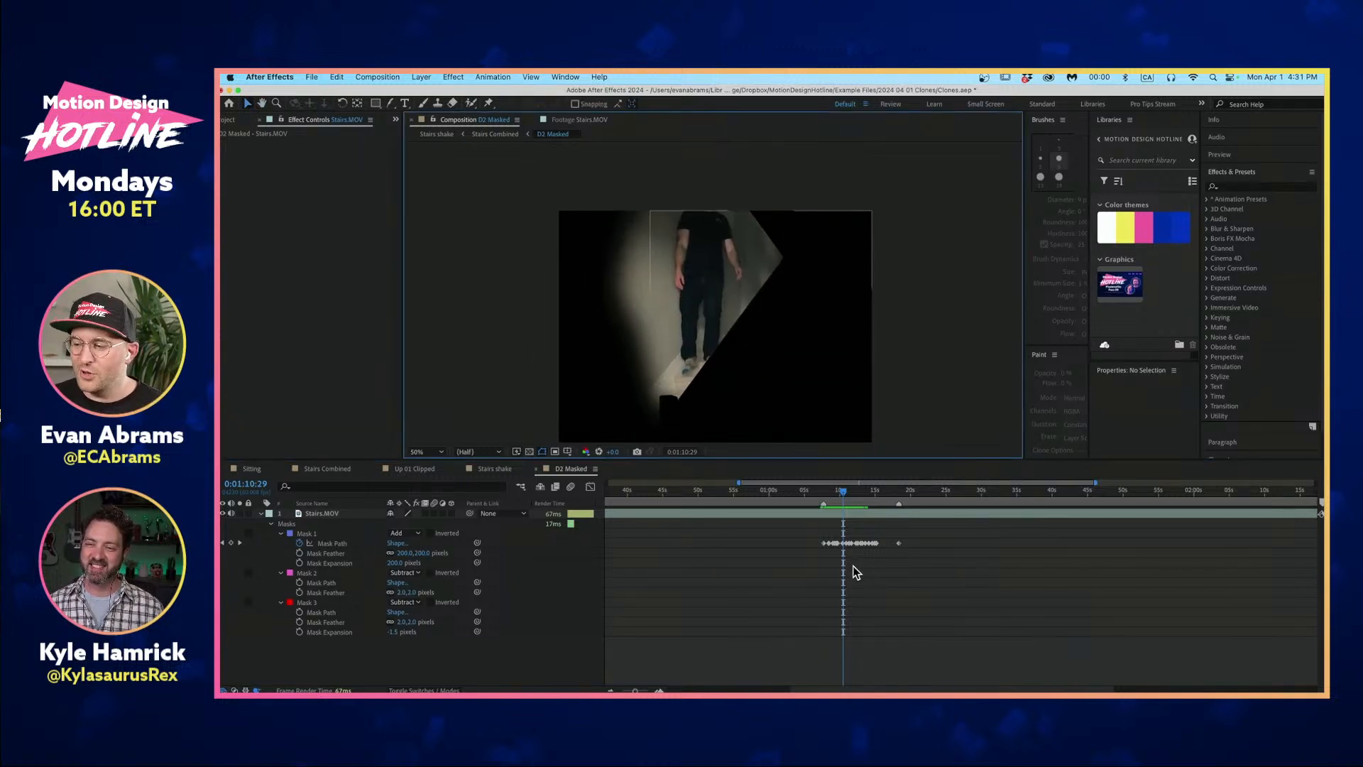
Show Mask 1's path and scrub to 0:01:13:16 to examine how it follows the person down the stairs.
{"action": "left_click", "coordinate": [325, 534]}
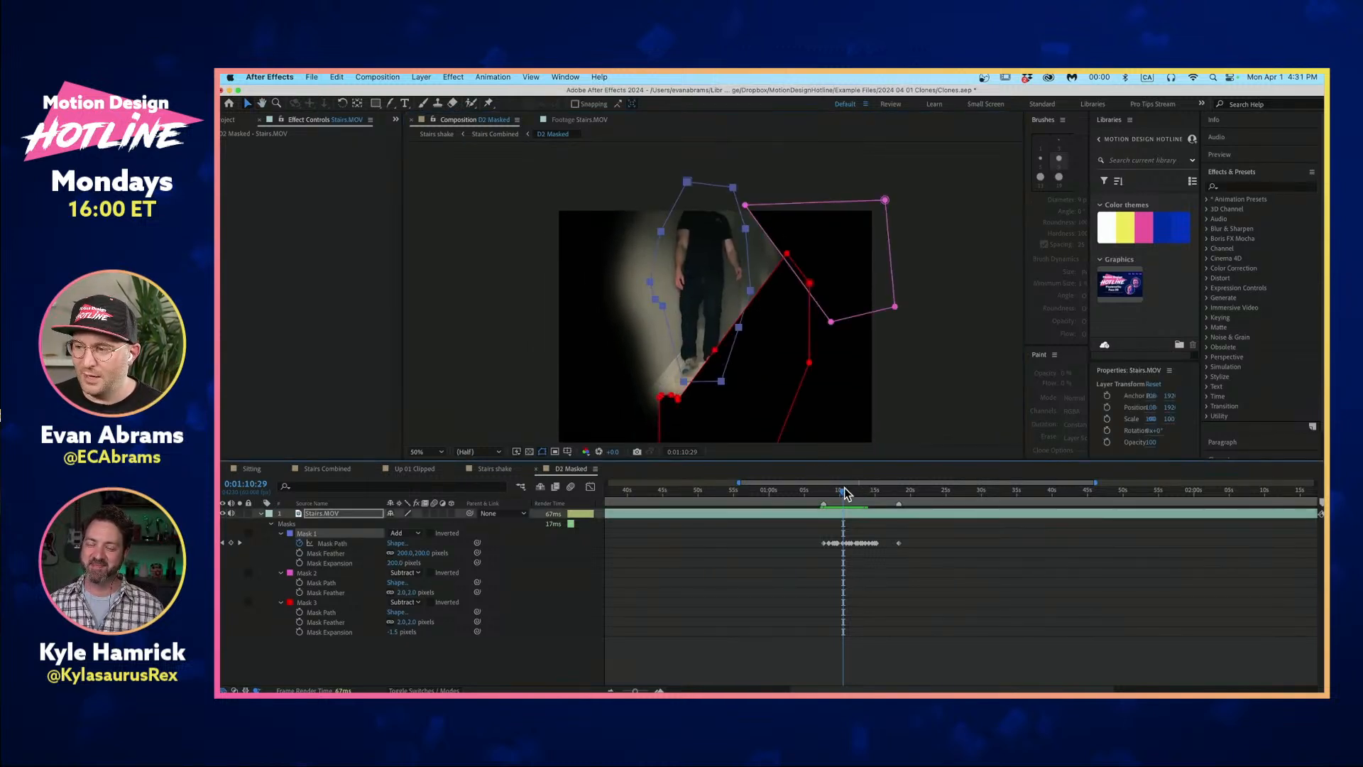
{"action": "left_click_drag", "start_coordinate": [845, 492], "coordinate": [863, 504]}
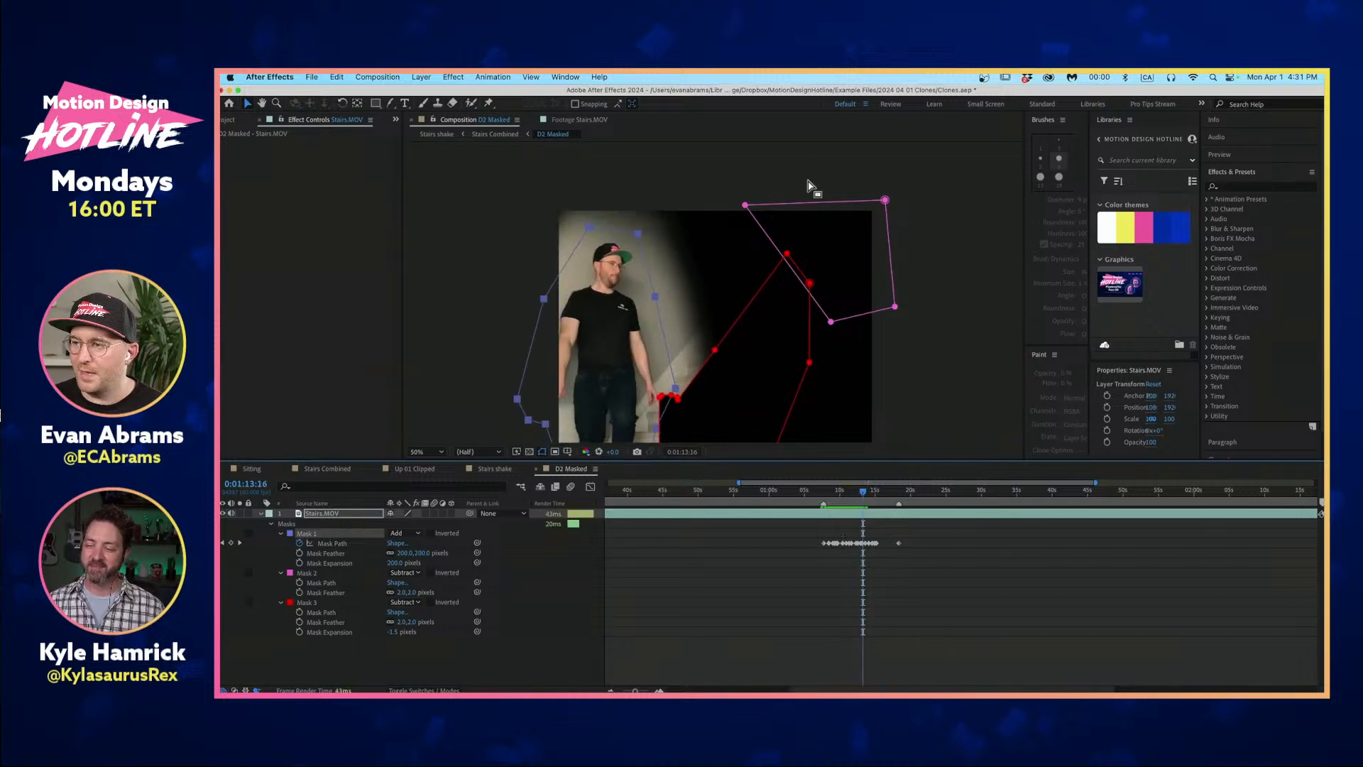
{"action": "scroll", "coordinate": [809, 187], "scroll_direction": "down", "scroll_amount": 5}
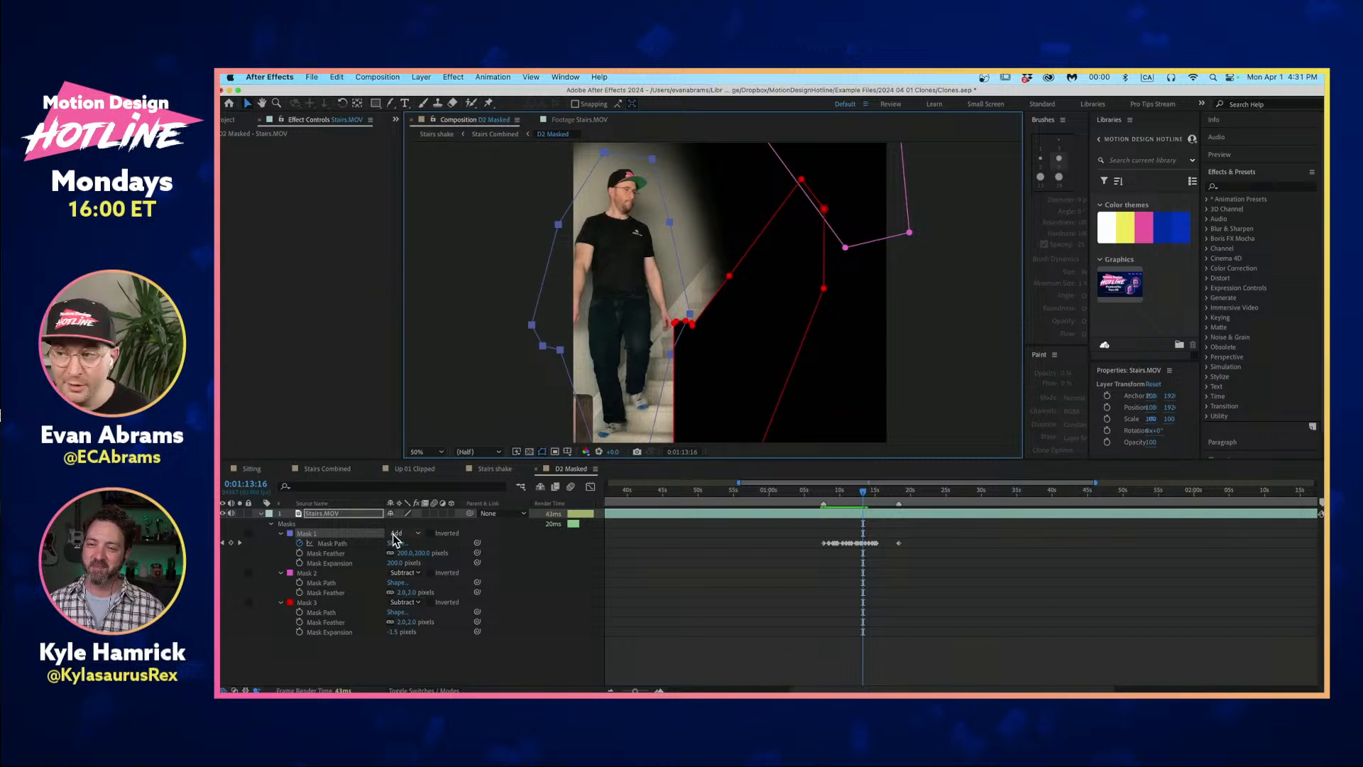
Return to the Stairs Combined composition and reveal the keyframed properties of the D2 Copy 3 layer.
{"action": "left_click", "coordinate": [789, 679]}
{"action": "key", "text": "shift"}
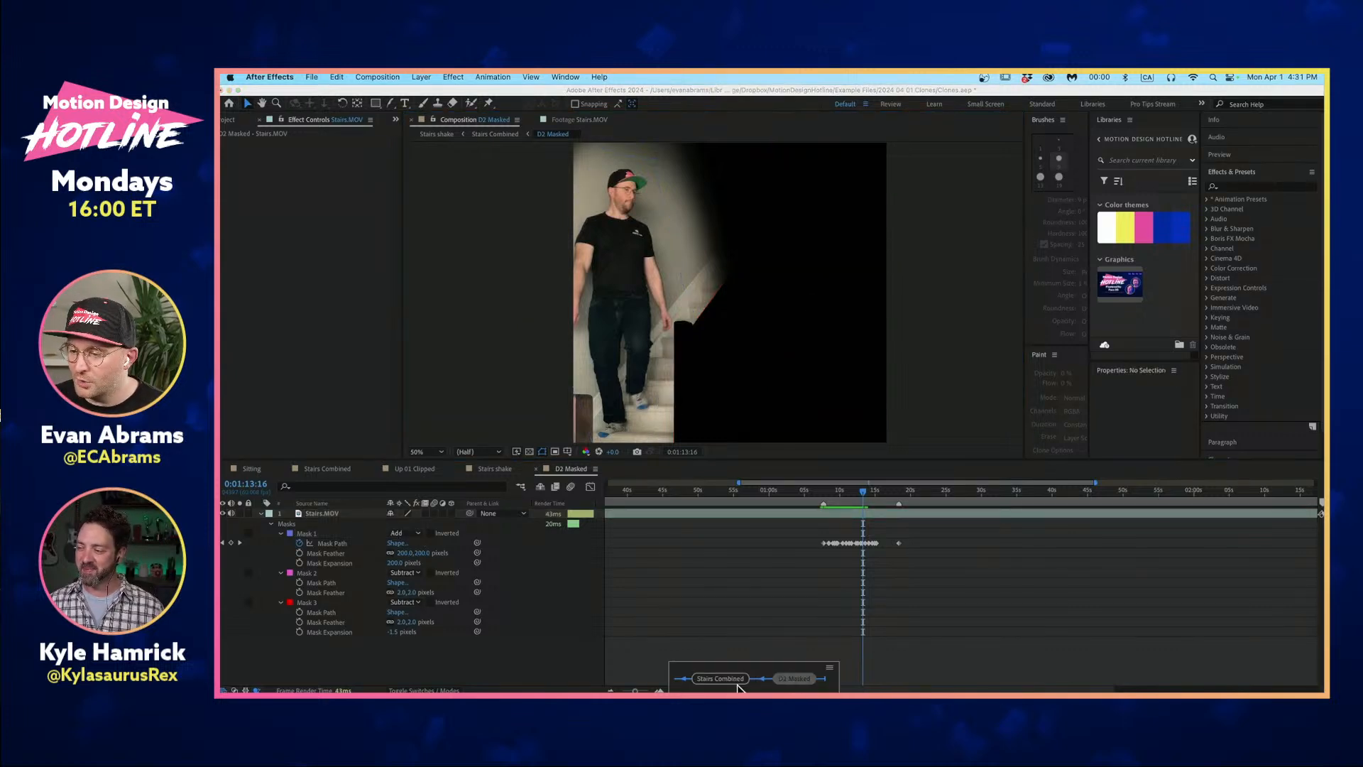
{"action": "left_click", "coordinate": [721, 678]}
{"action": "left_click", "coordinate": [832, 564]}
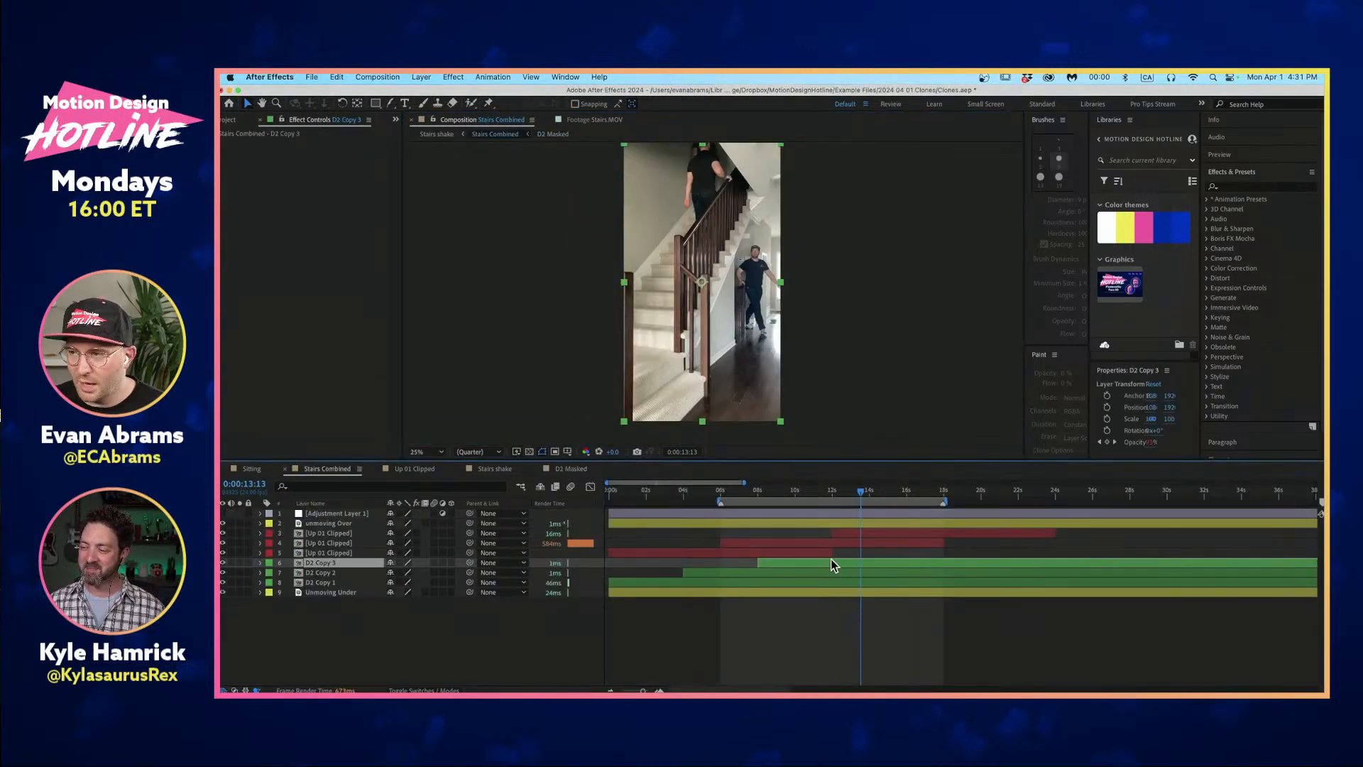
{"action": "key", "text": "u"}
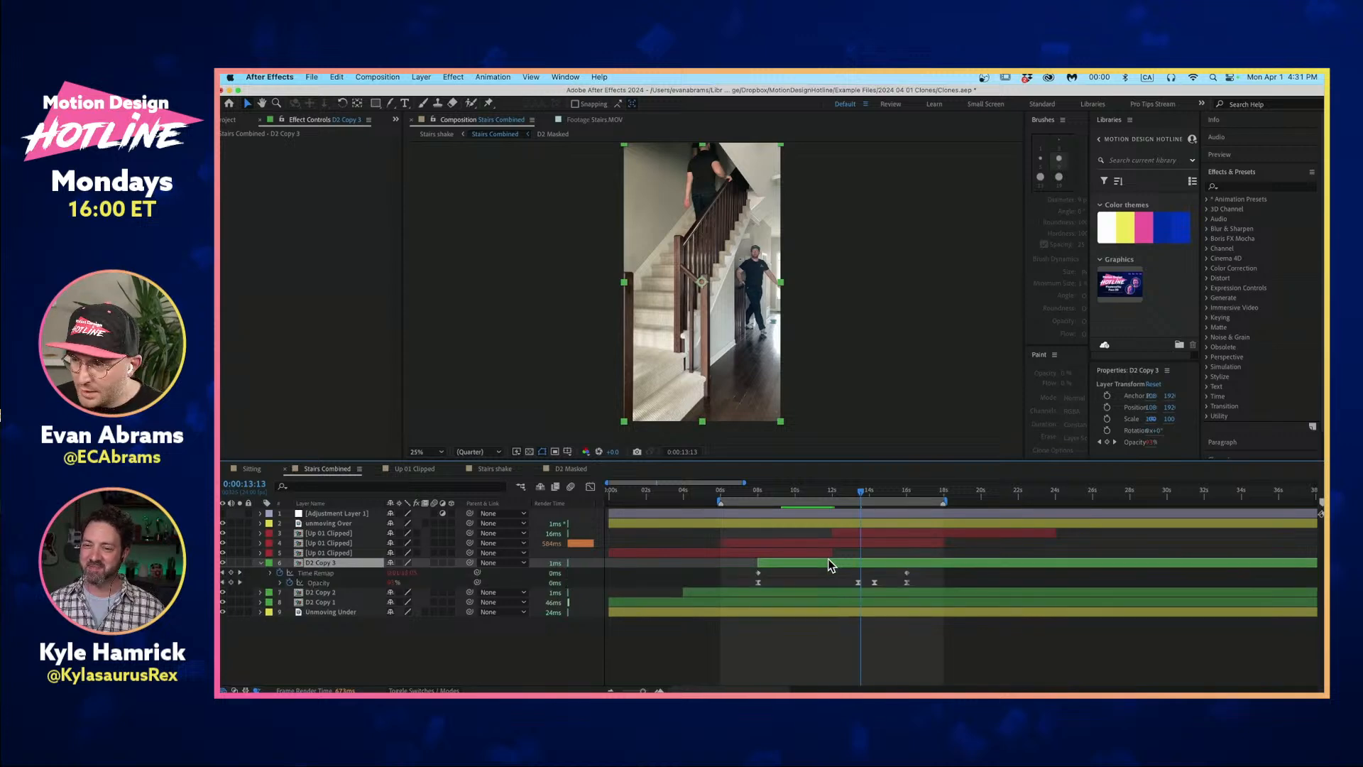
Examine the Time Remap keyframes and the Enable Time Remapping option of the D2 Copy 3 layer.
{"action": "left_click", "coordinate": [337, 574]}
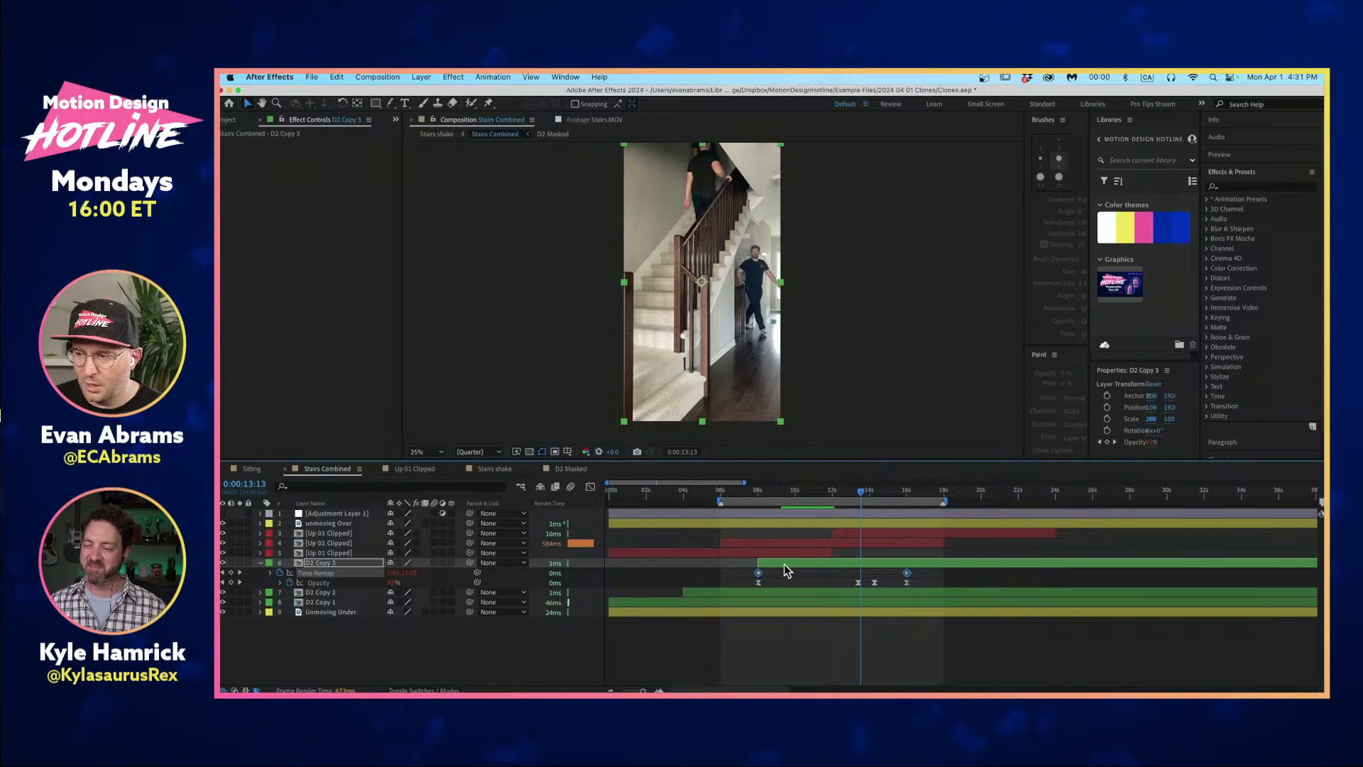
{"action": "right_click", "coordinate": [784, 564]}
{"action": "mouse_move", "coordinate": [817, 403]}
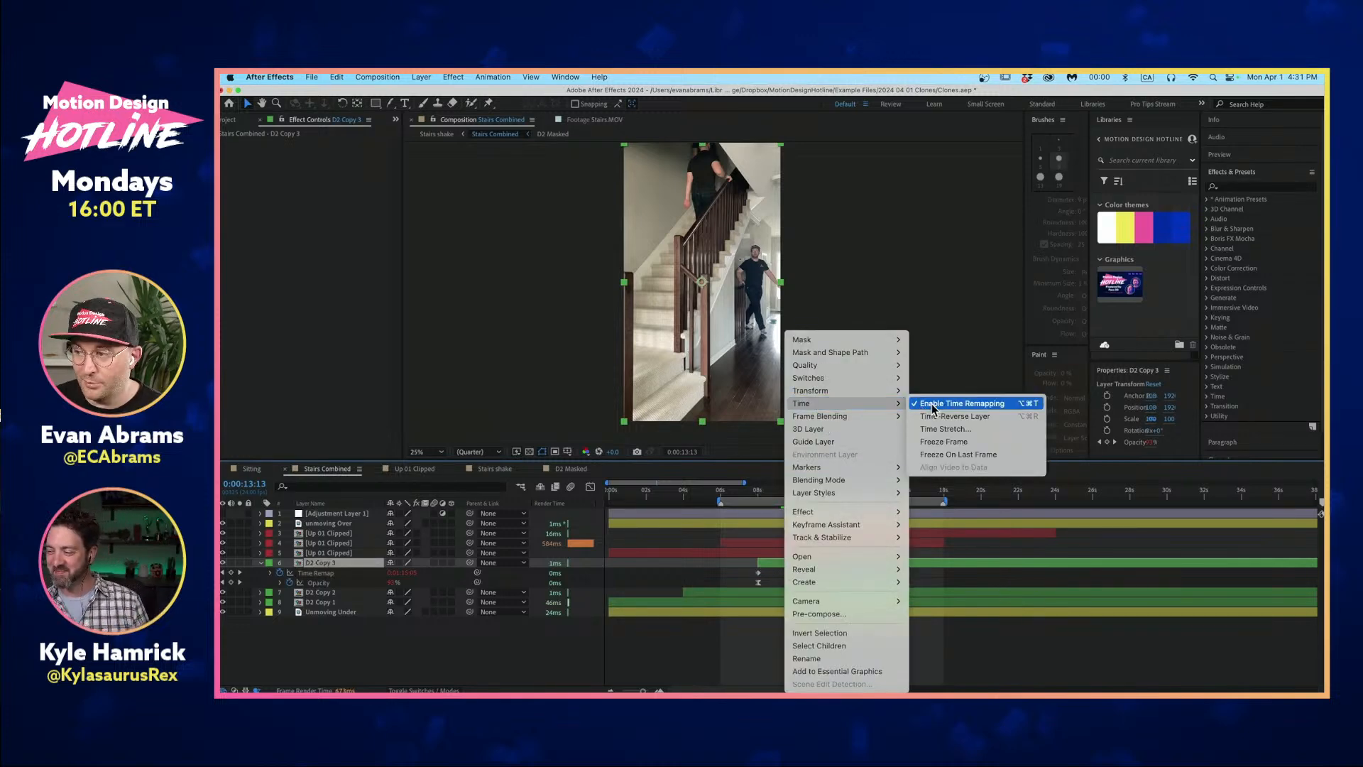
{"action": "left_click", "coordinate": [743, 636]}
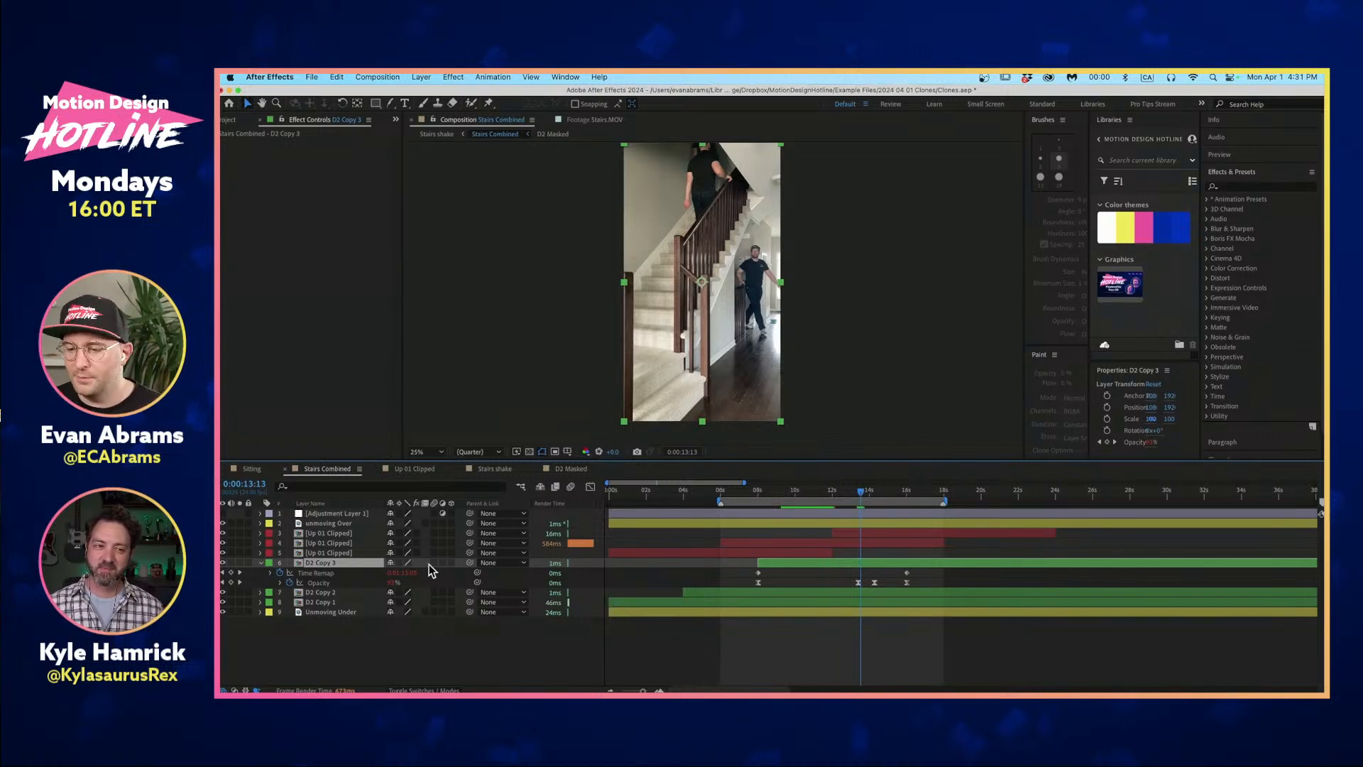
Reveal the expressions on D2 Copy 3's Time Remap and Opacity properties, and collapse the layer again.
{"action": "left_click", "coordinate": [363, 583]}
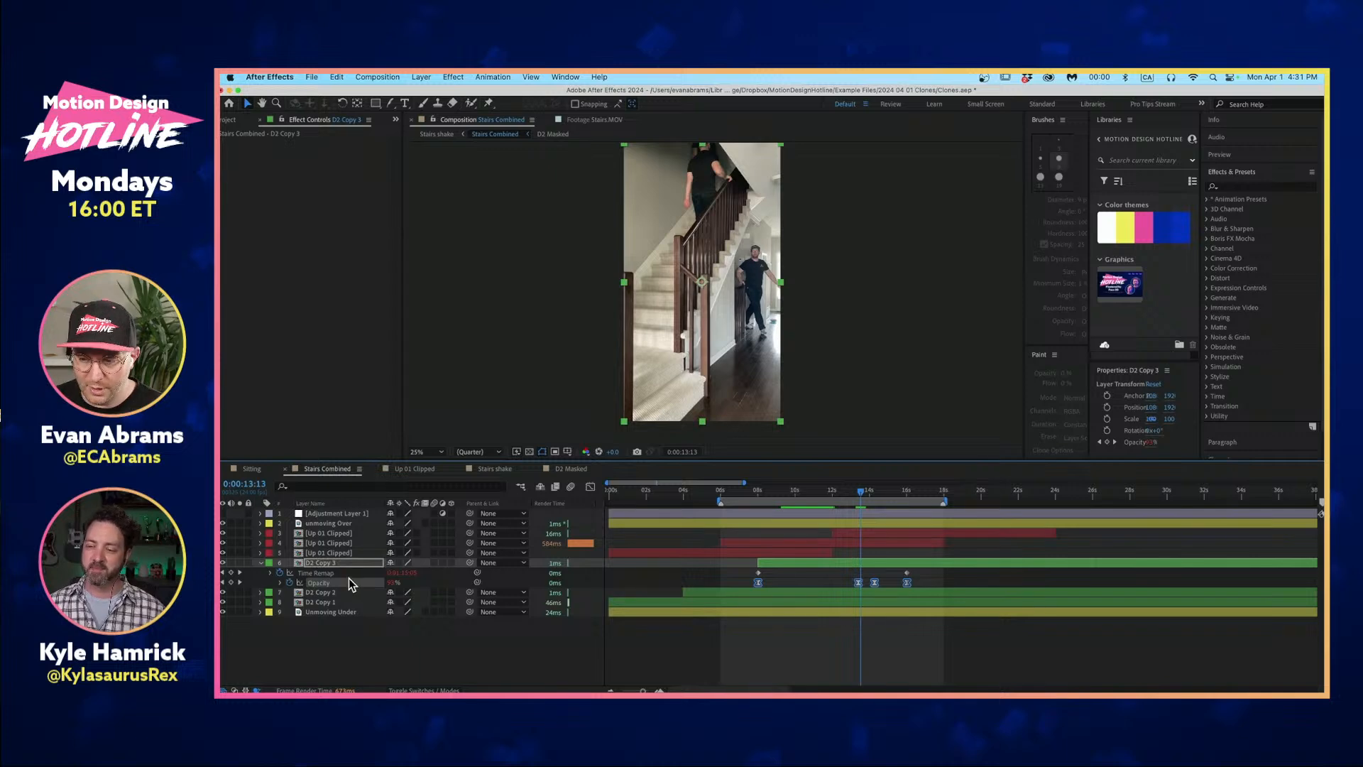
{"action": "left_click", "coordinate": [347, 574]}
{"action": "key", "text": "ctrl+v"}
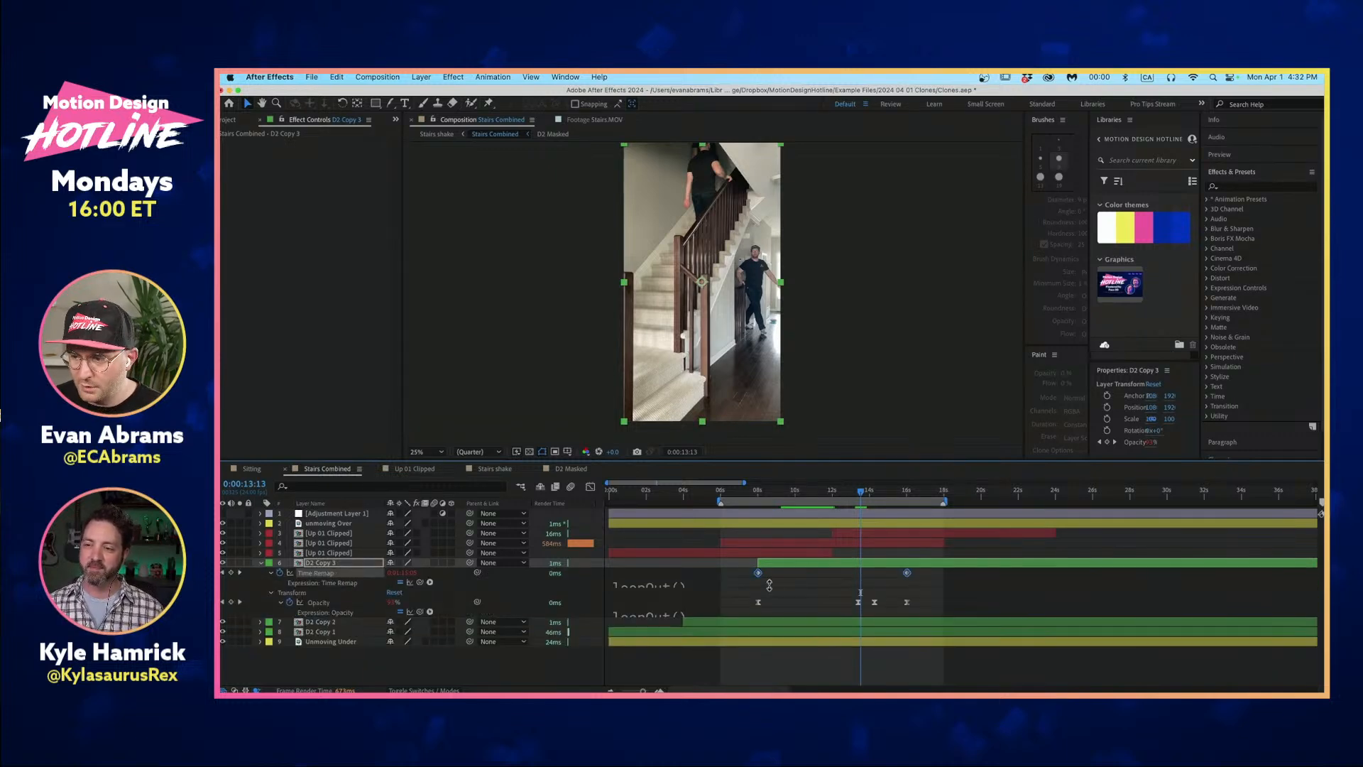
{"action": "mouse_move", "coordinate": [768, 584]}
{"action": "left_mouse_down"}
{"action": "mouse_move", "coordinate": [768, 600]}
{"action": "mouse_move", "coordinate": [768, 589]}
{"action": "left_mouse_up"}
{"action": "left_click", "coordinate": [785, 558]}
{"action": "key", "text": "u"}
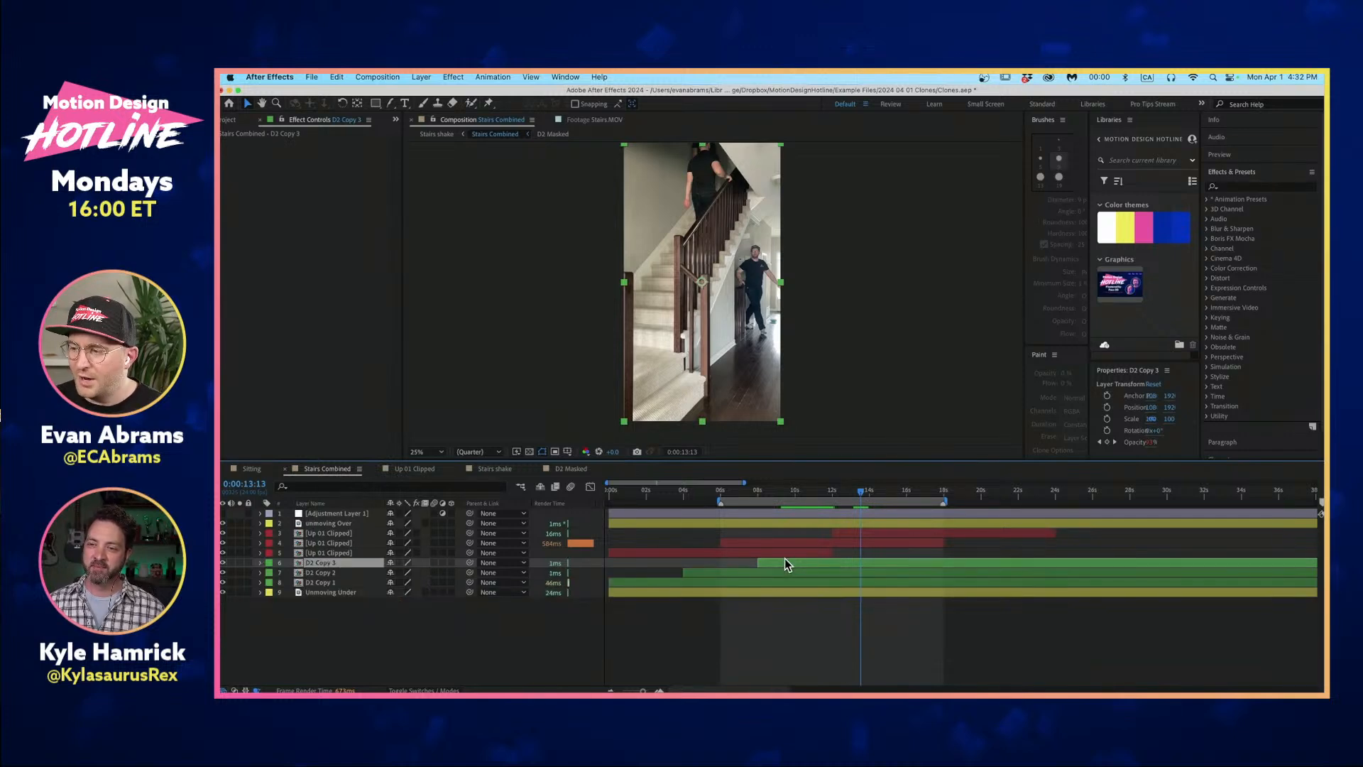
Reveal the Time Remap and Opacity keyframes of all three D2 Copy layers together for comparison.
{"action": "left_click", "coordinate": [793, 582], "text": "shift"}
{"action": "key", "text": "u"}
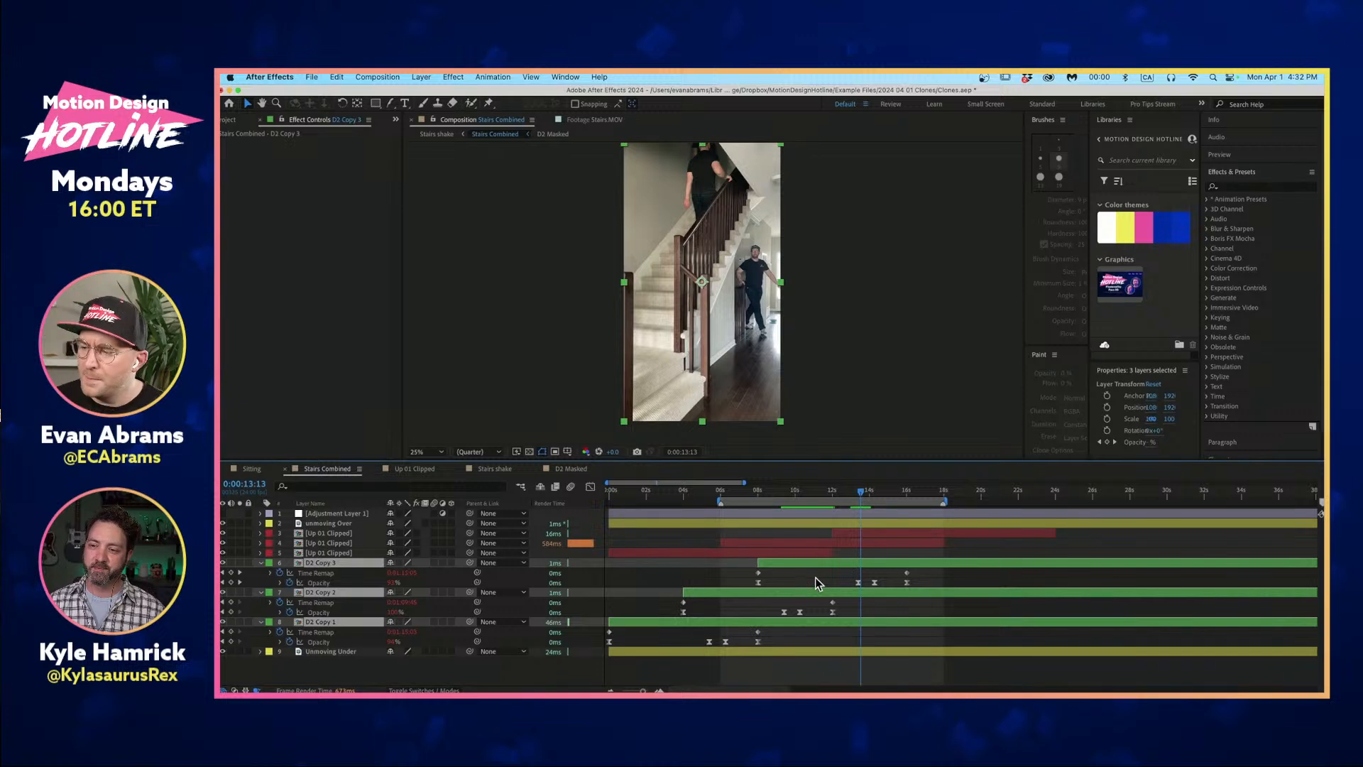
{"action": "left_click", "coordinate": [820, 577]}
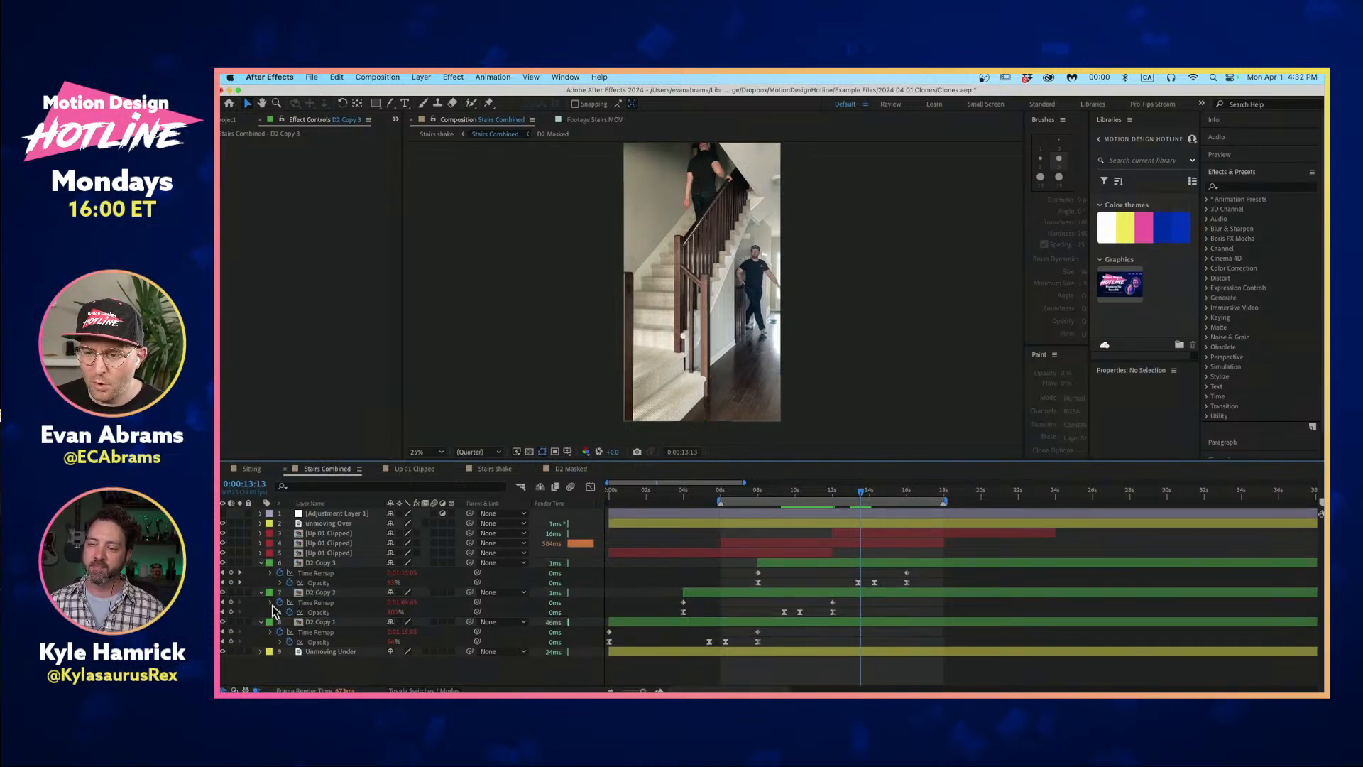
Collapse and solo the three D2 Copy layers, and scrub to 0:00:08:22 to view only those clones.
{"action": "left_click", "coordinate": [326, 562]}
{"action": "left_click", "coordinate": [287, 621], "text": "shift"}
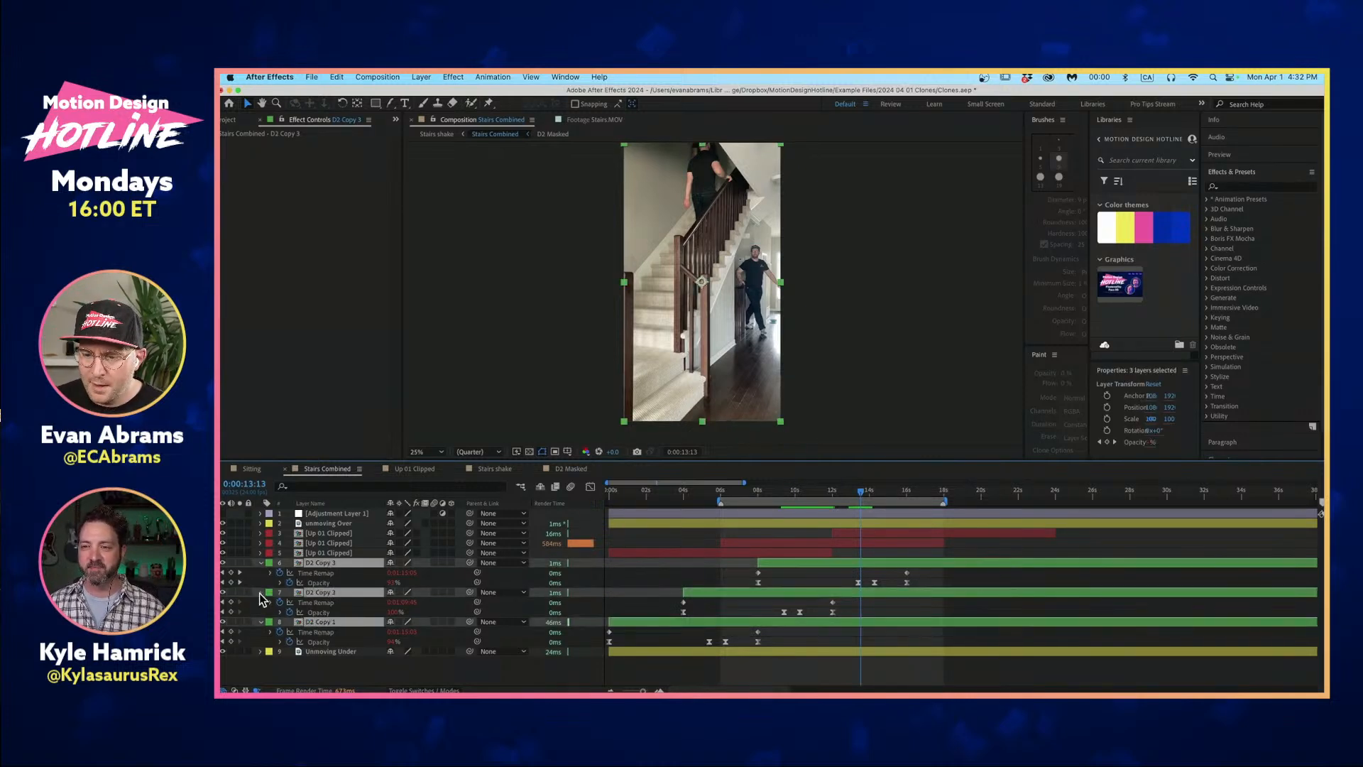
{"action": "key", "text": "u"}
{"action": "left_click", "coordinate": [240, 562]}
{"action": "left_click", "coordinate": [852, 643]}
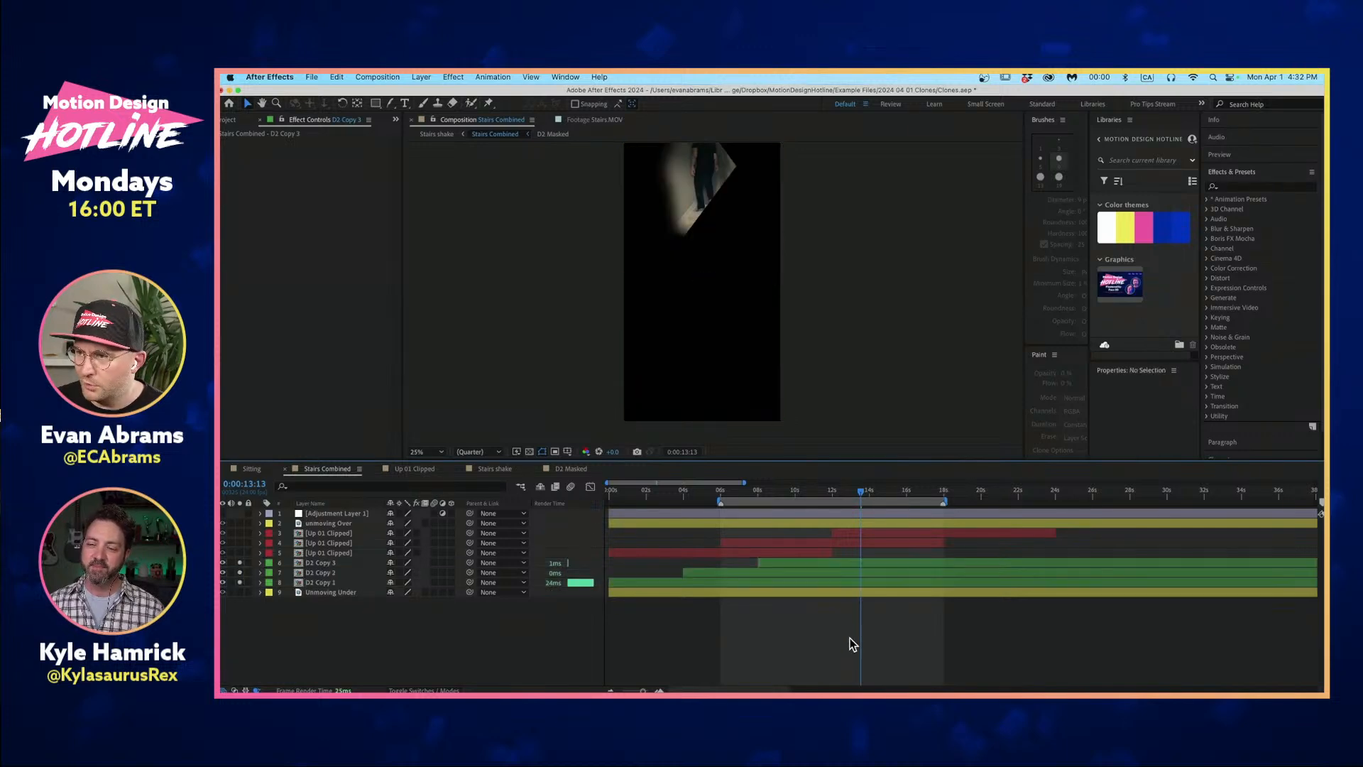
{"action": "left_click_drag", "start_coordinate": [820, 499], "coordinate": [774, 504]}
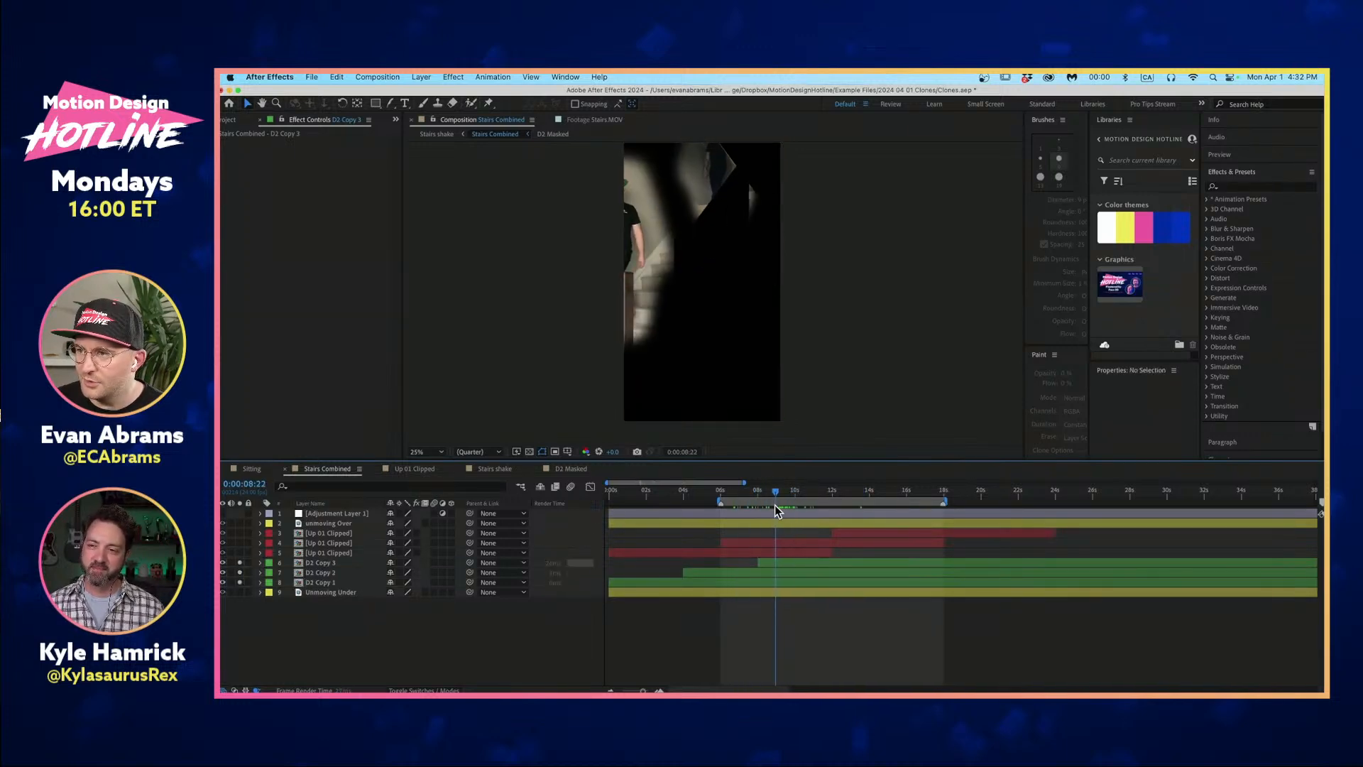
Try starting D2 Copy 2 and D2 Copy 3 earlier with an added fourth copy, and preview at 0:00:10:09.
{"action": "mouse_move", "coordinate": [782, 563]}
{"action": "left_mouse_down"}
{"action": "mouse_move", "coordinate": [720, 576]}
{"action": "mouse_move", "coordinate": [774, 557]}
{"action": "left_mouse_up"}
{"action": "left_click", "coordinate": [774, 573], "text": "shift"}
{"action": "key", "text": "F2"}
{"action": "key", "text": "super+d"}
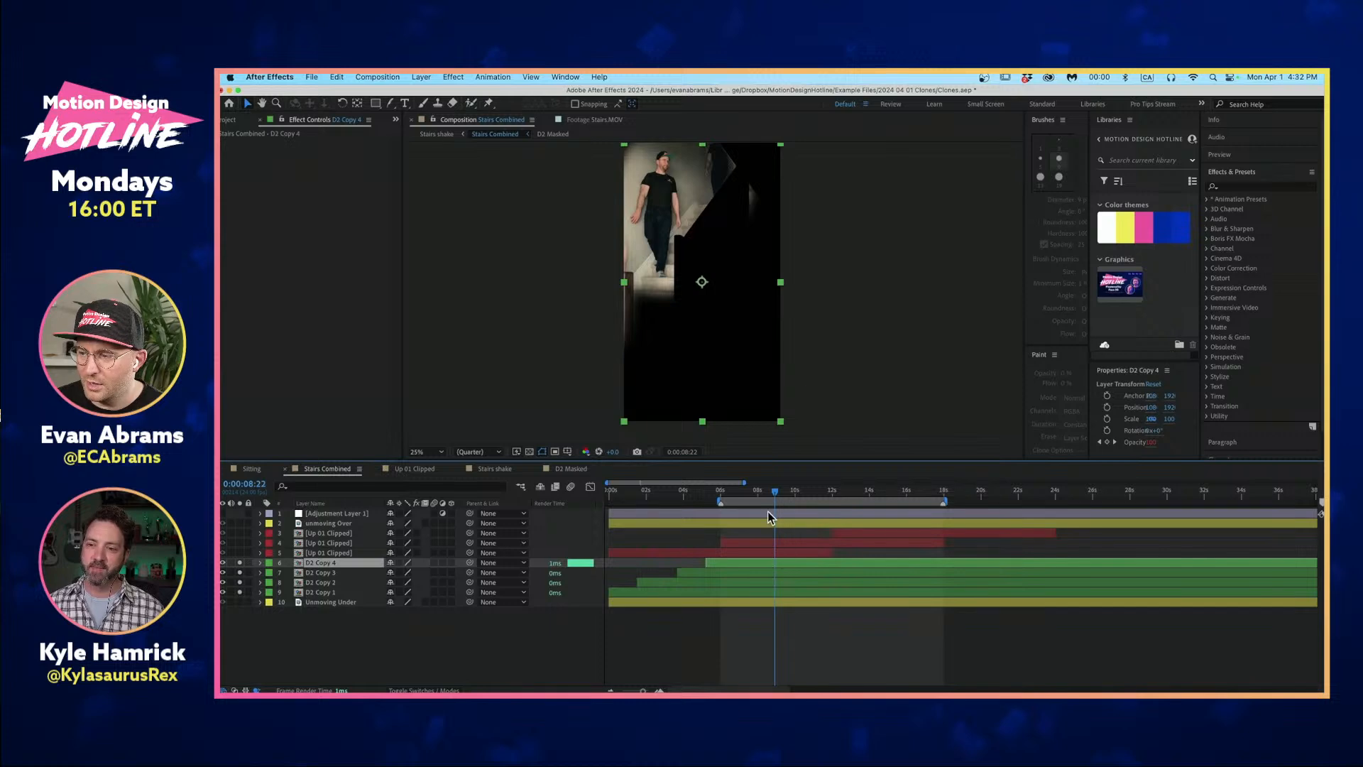
{"action": "left_click_drag", "start_coordinate": [774, 491], "coordinate": [801, 491]}
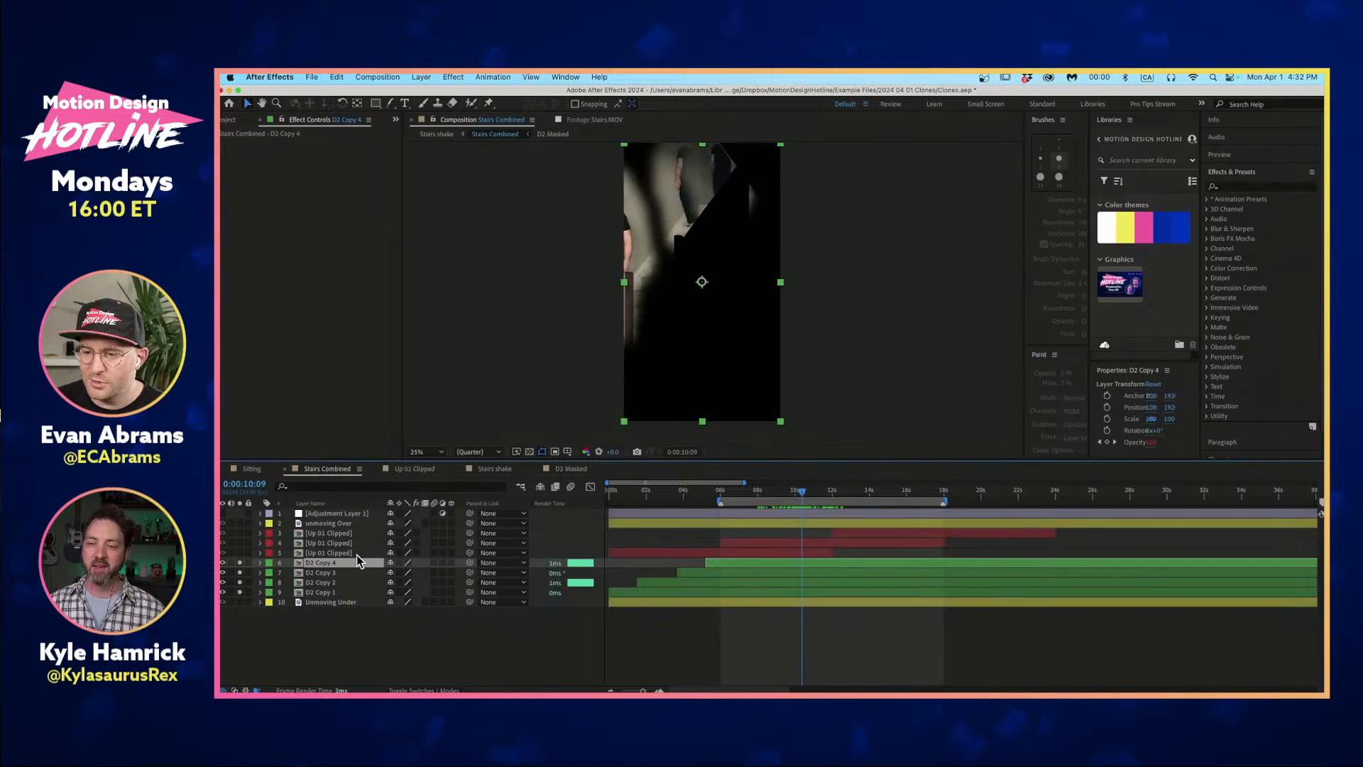
Remove the D2 Copy 4 layer and restore the original start times of D2 Copy 2 and D2 Copy 3.
{"action": "mouse_move", "coordinate": [355, 561]}
{"action": "left_mouse_down"}
{"action": "mouse_move", "coordinate": [355, 595]}
{"action": "mouse_move", "coordinate": [355, 565]}
{"action": "left_mouse_up"}
{"action": "key", "text": "Delete"}
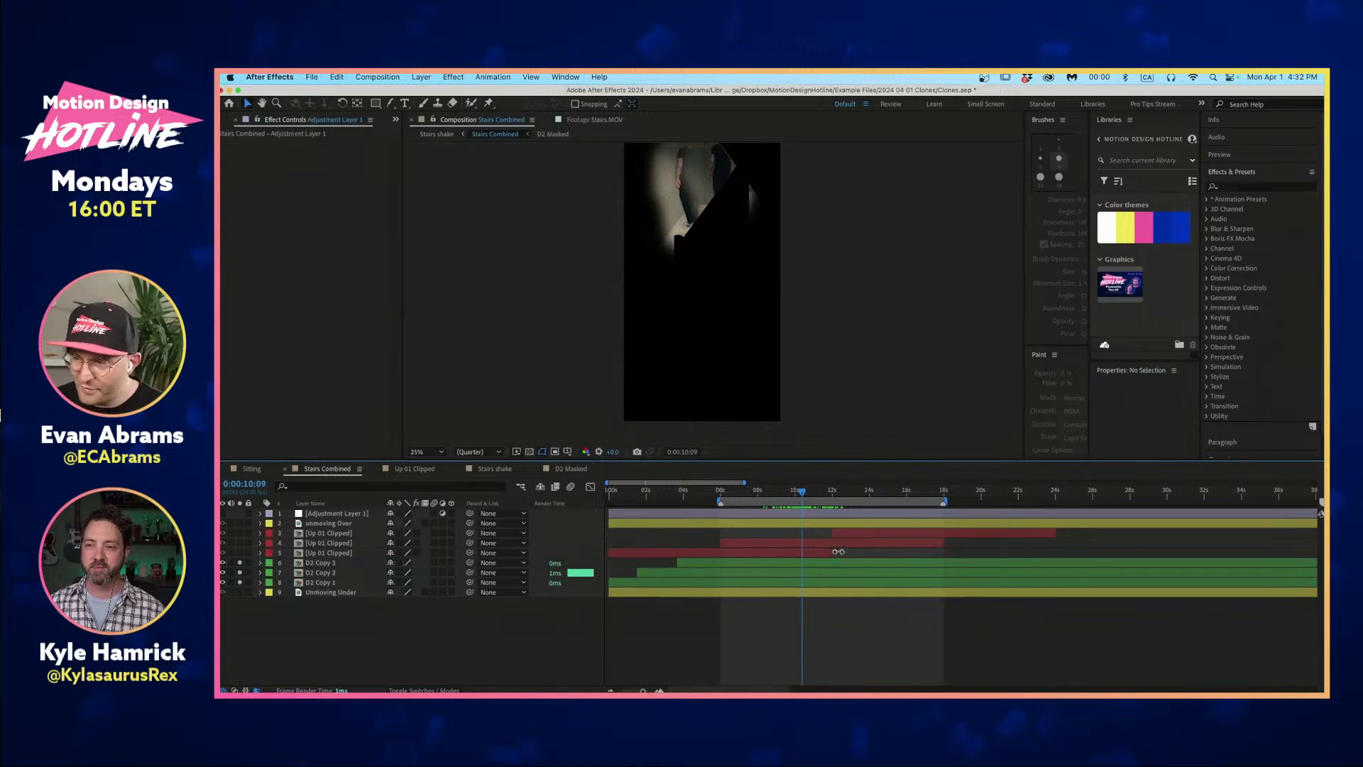
{"action": "left_click", "coordinate": [816, 561]}
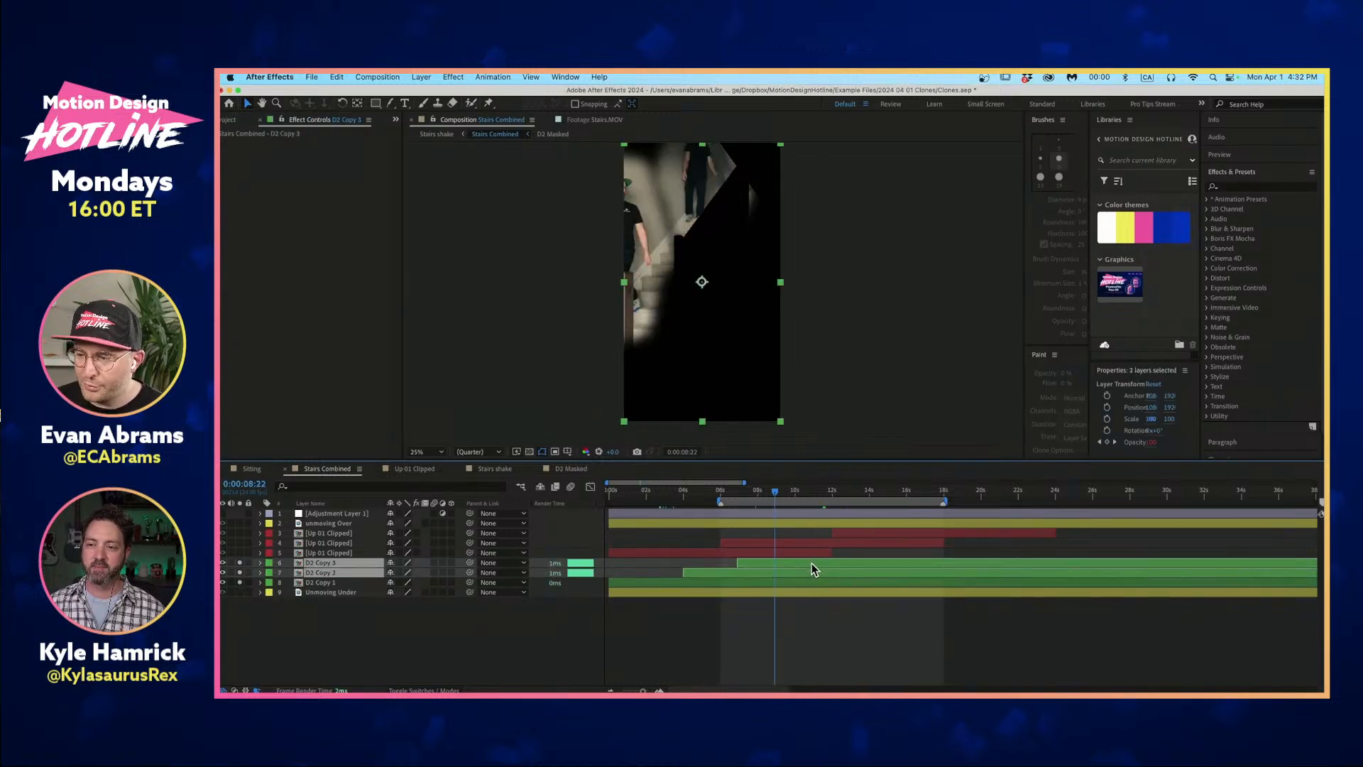
{"action": "left_click", "coordinate": [806, 652]}
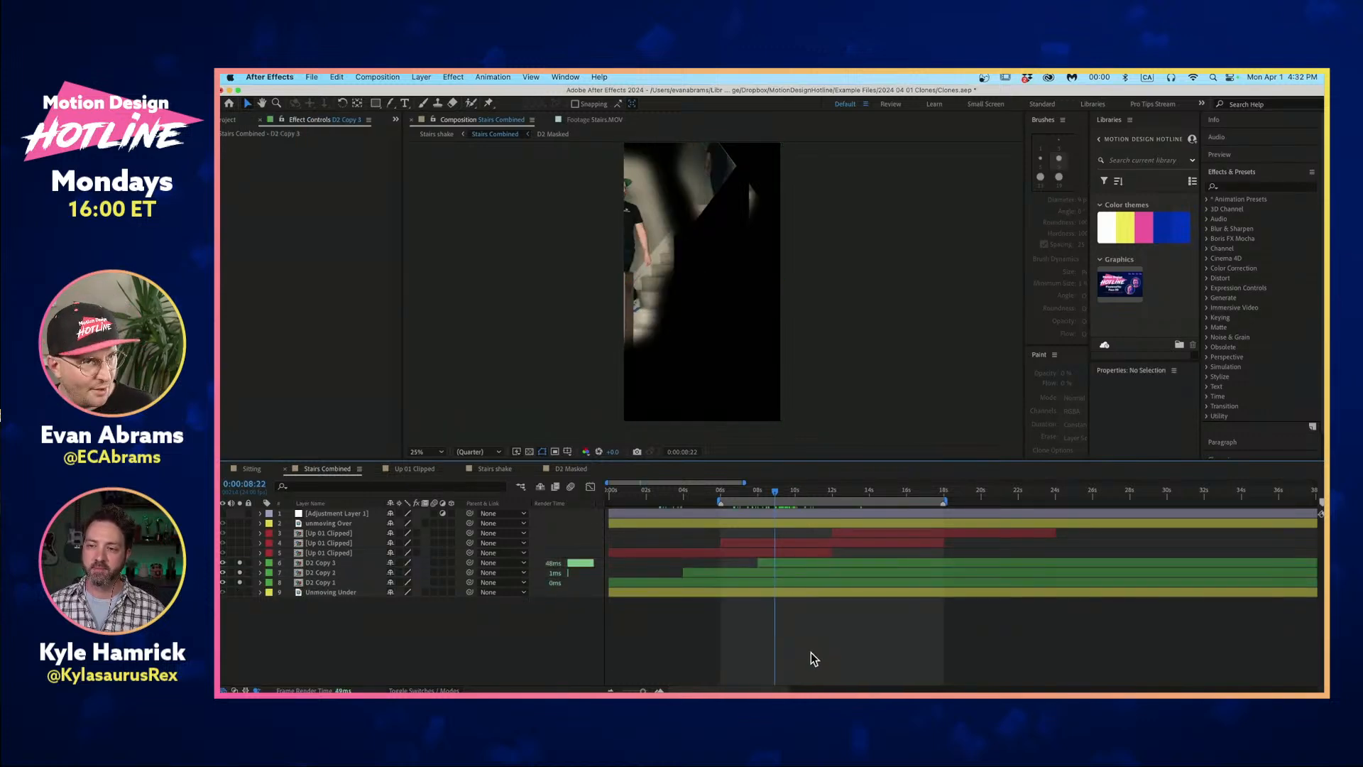
Scrub the soloed D2 Copy layers back to 0:00:07:18 and turn off their solo to view the full composite.
{"action": "left_click", "coordinate": [806, 494]}
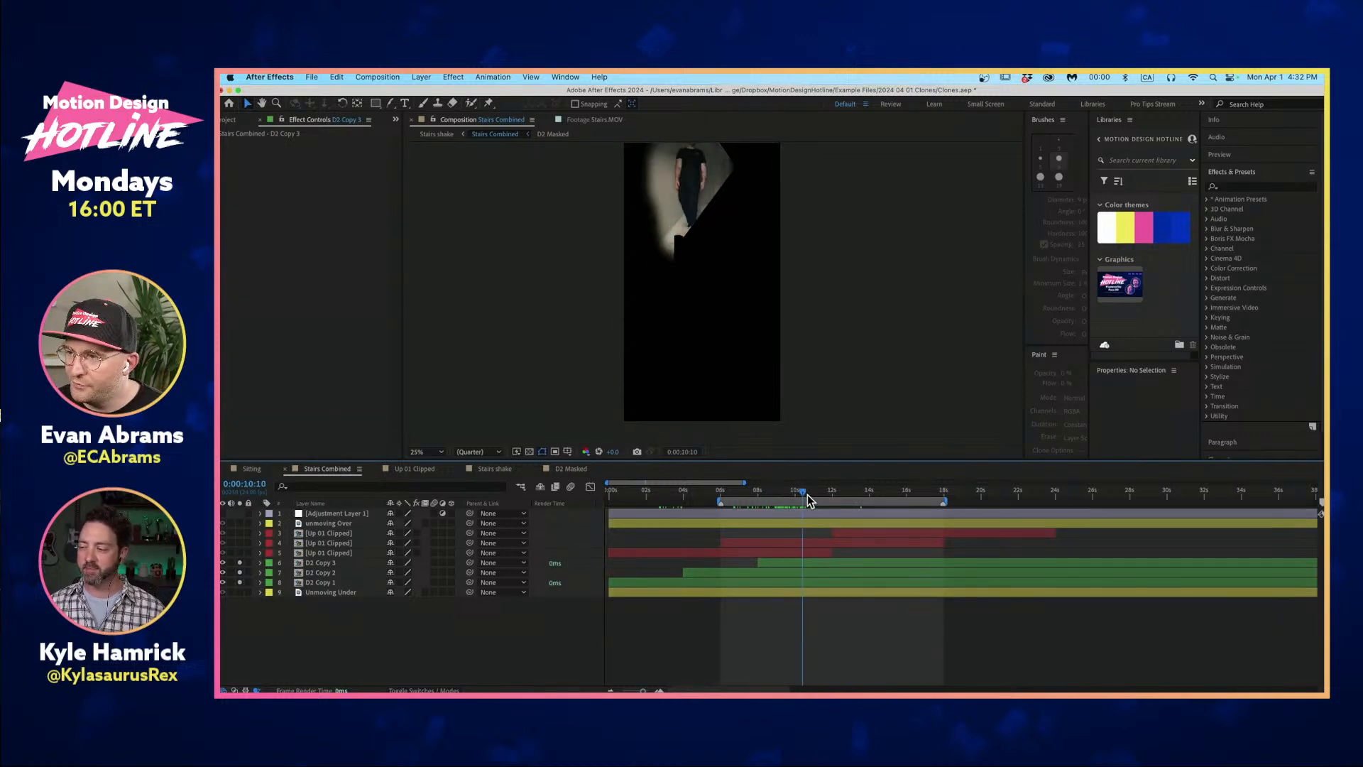
{"action": "left_click_drag", "start_coordinate": [807, 494], "coordinate": [756, 533]}
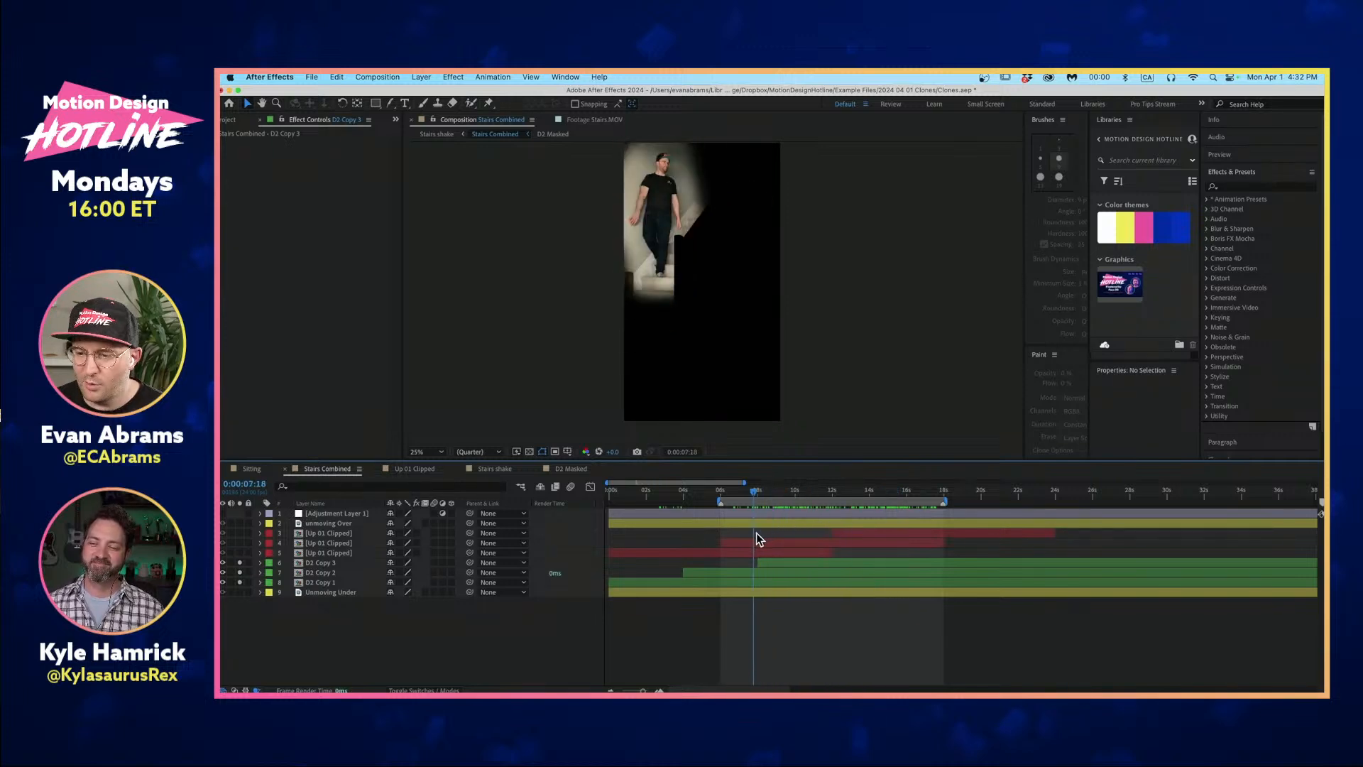
{"action": "left_click", "coordinate": [240, 583]}
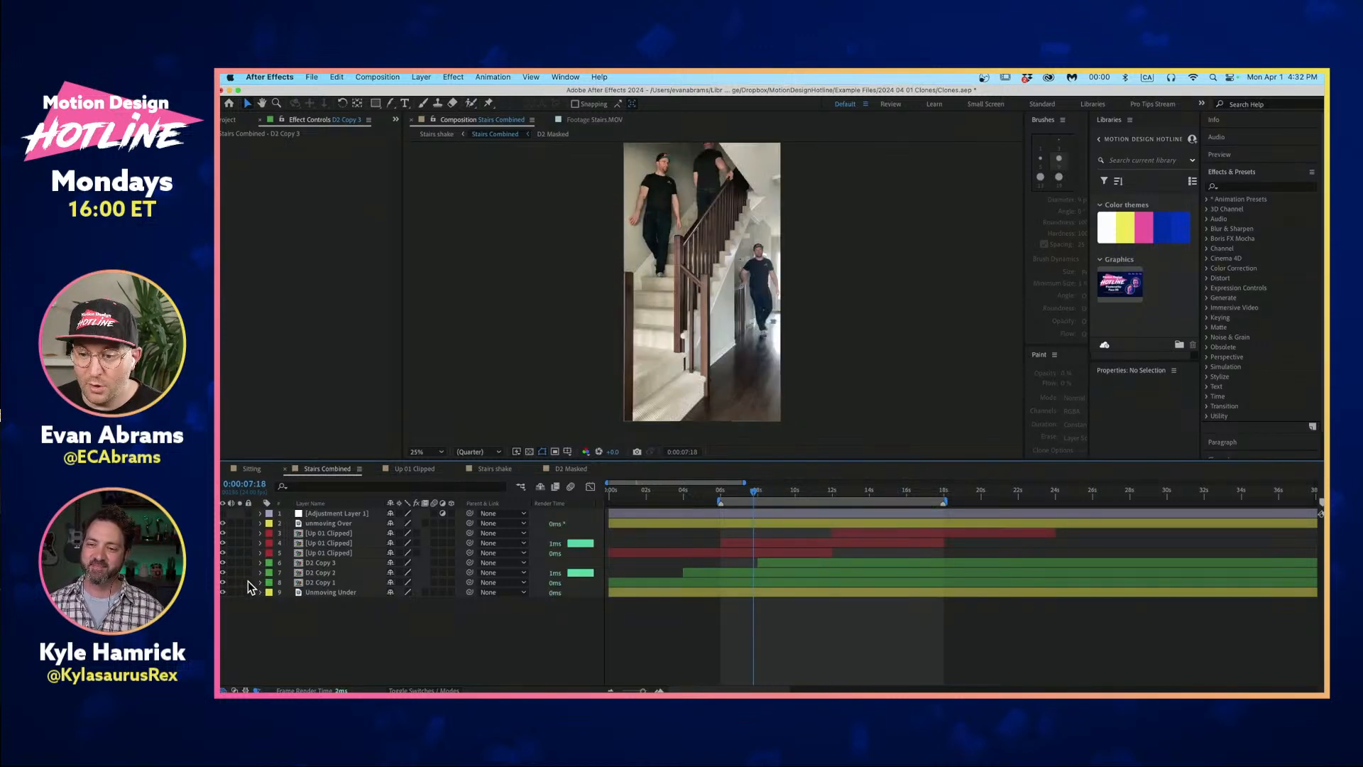
Solo the lowest Up 01 Clipped layer and scrub to 0:00:07:01 to view its cut-out alone.
{"action": "left_click", "coordinate": [356, 554]}
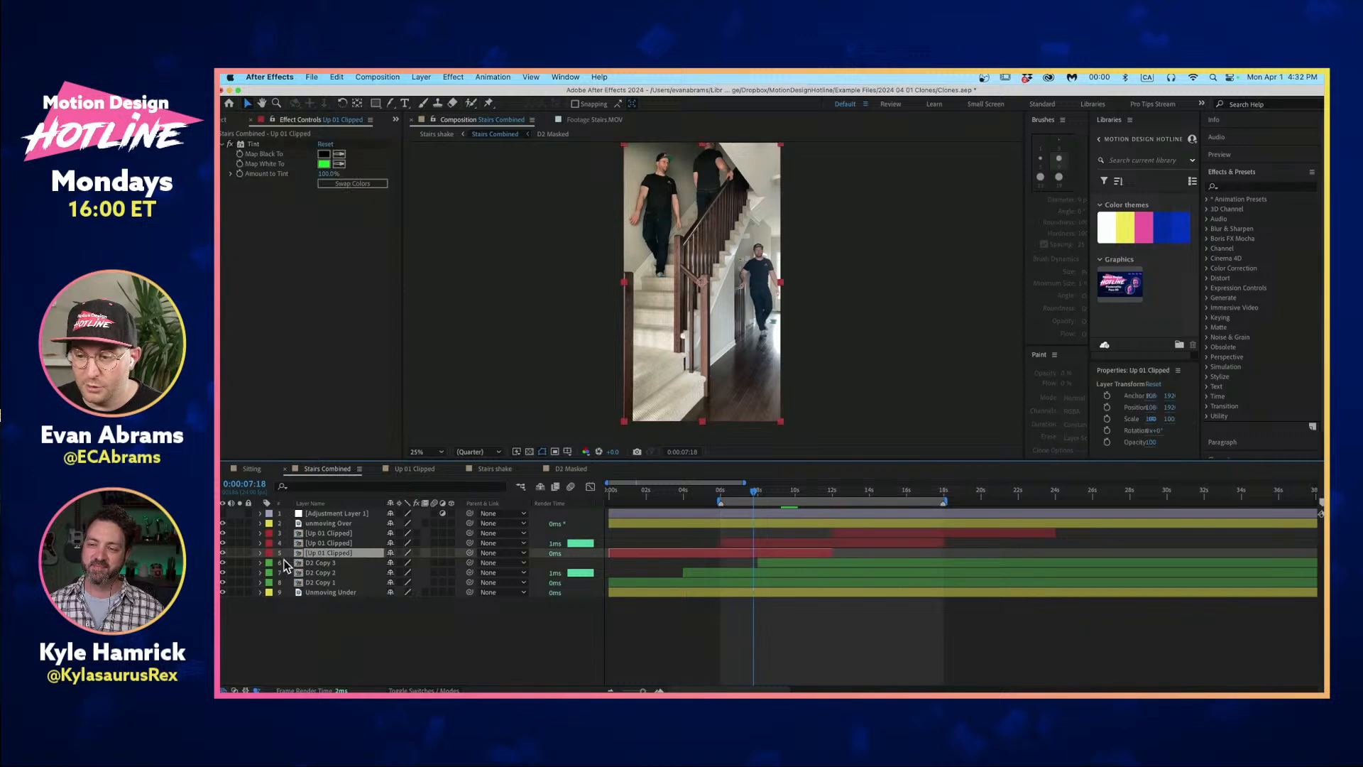
{"action": "left_click", "coordinate": [239, 553]}
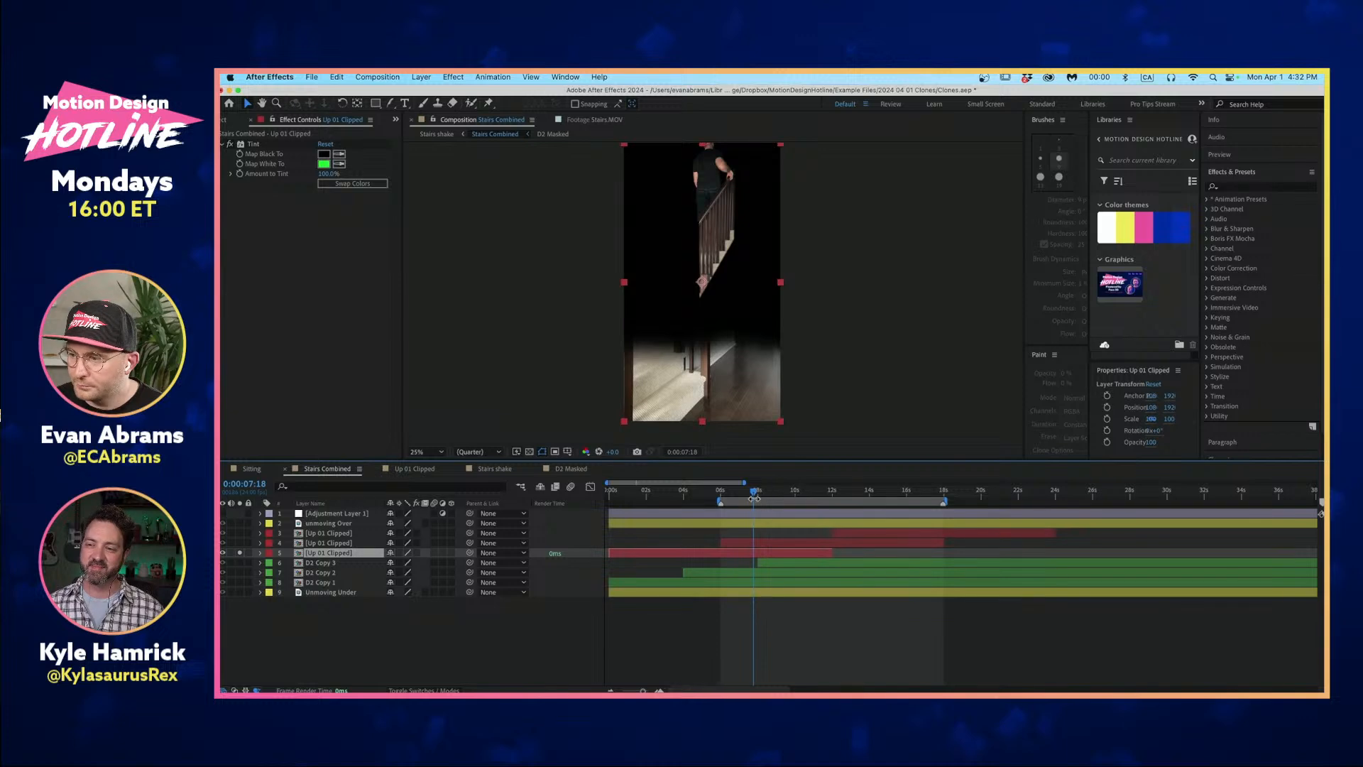
{"action": "mouse_move", "coordinate": [754, 495]}
{"action": "left_mouse_down"}
{"action": "mouse_move", "coordinate": [720, 498]}
{"action": "mouse_move", "coordinate": [814, 497]}
{"action": "mouse_move", "coordinate": [724, 501]}
{"action": "mouse_move", "coordinate": [740, 501]}
{"action": "left_mouse_up"}
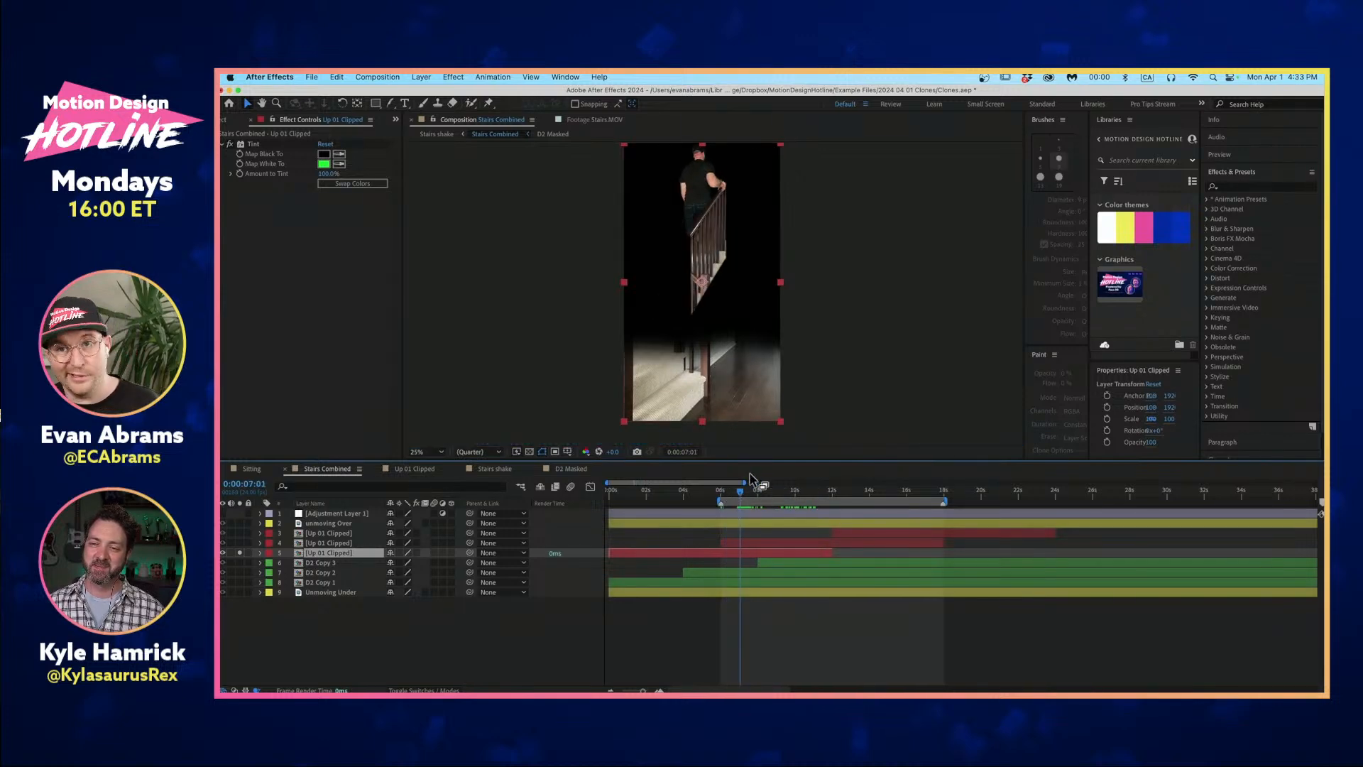
Open the Up 01 Clipped composition and collapse the properties of all its layers.
{"action": "double_click", "coordinate": [781, 553]}
{"action": "key", "text": "ctrl+a"}
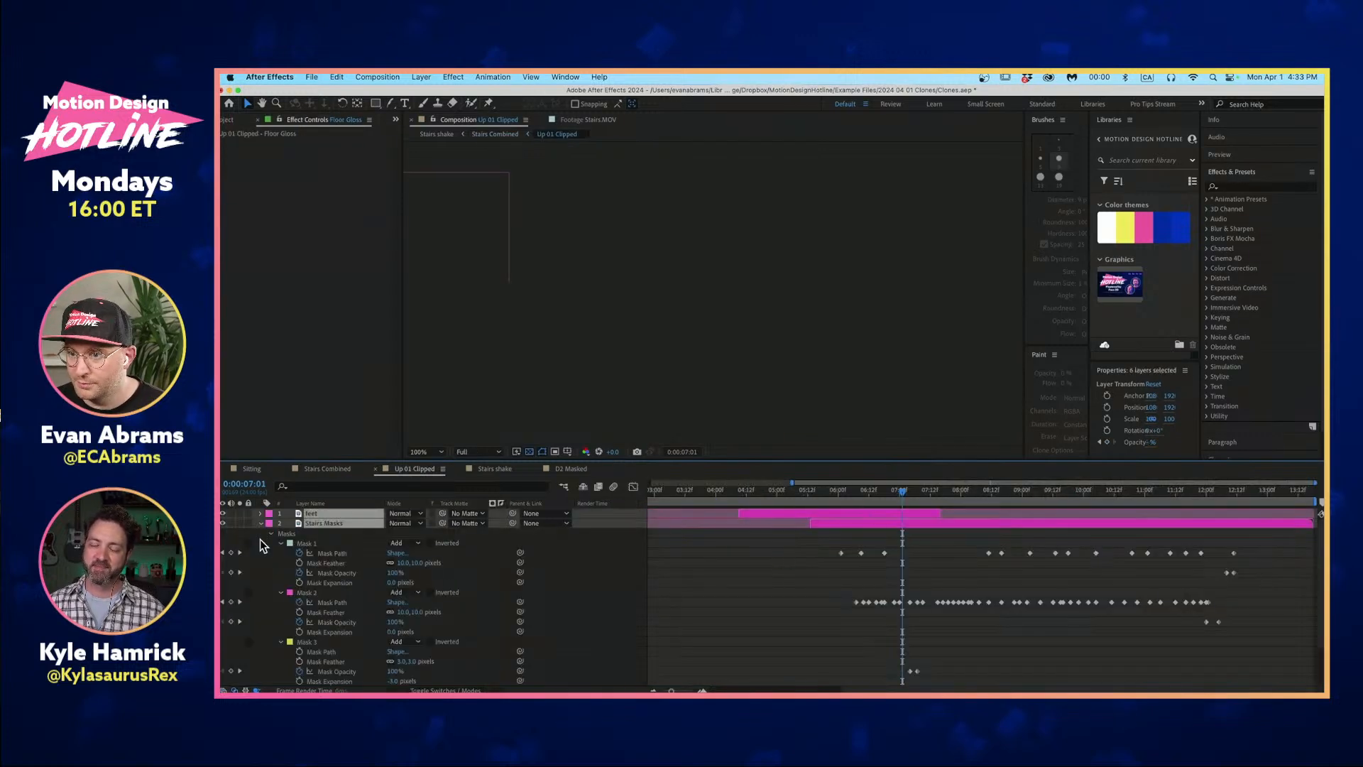
{"action": "left_click", "coordinate": [261, 523]}
{"action": "left_click", "coordinate": [268, 594]}
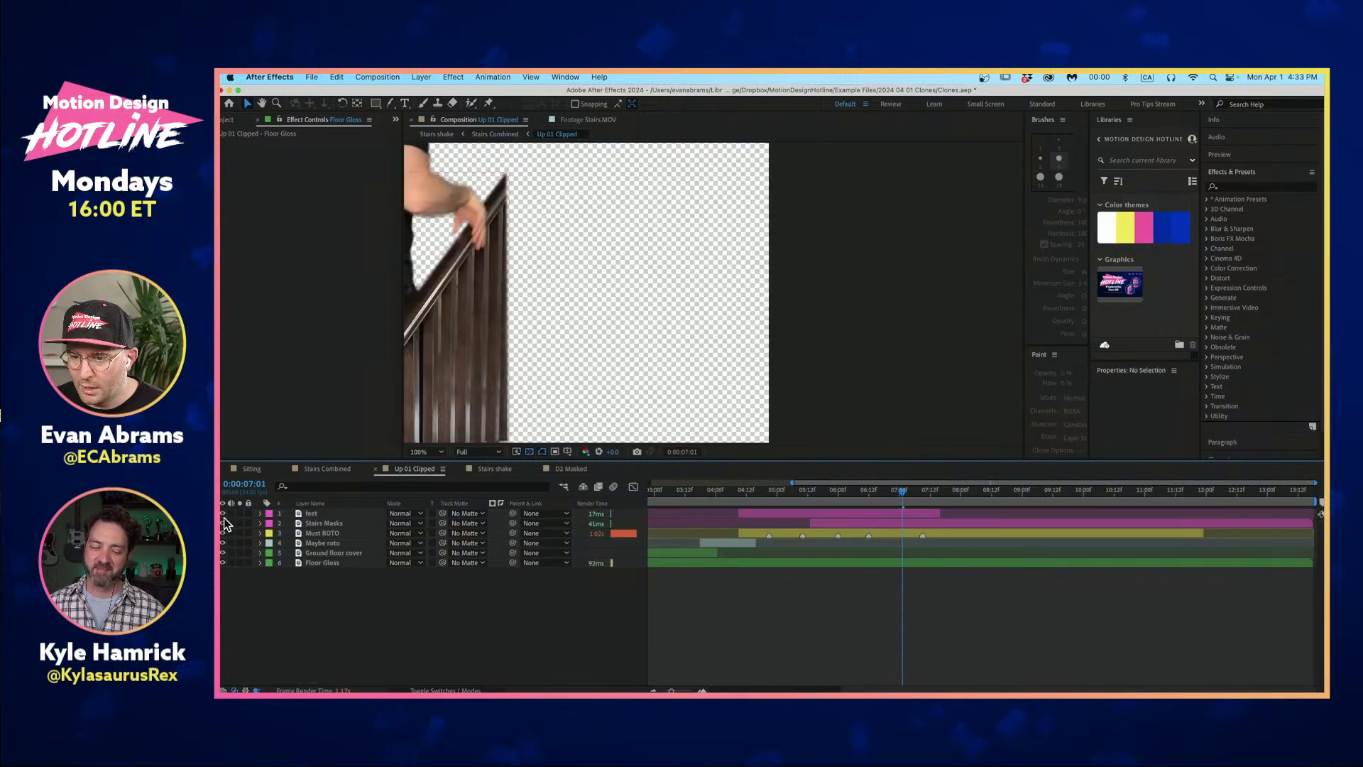
Hide every layer except Floor Gloss and fit more of the frame into view.
{"action": "left_click_drag", "start_coordinate": [223, 514], "coordinate": [223, 554]}
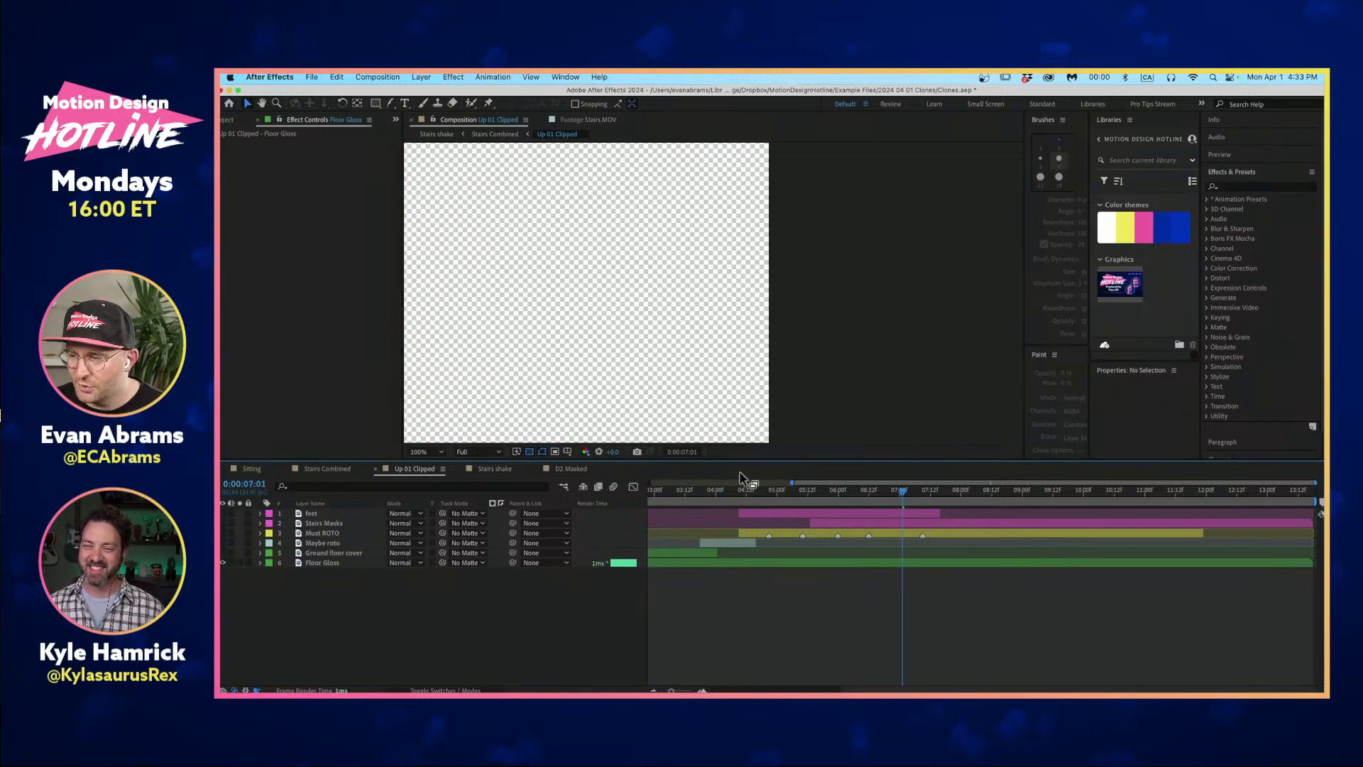
{"action": "scroll", "coordinate": [700, 349], "scroll_direction": "down", "scroll_amount": 4}
{"action": "scroll", "coordinate": [700, 342], "scroll_direction": "down", "scroll_amount": 5}
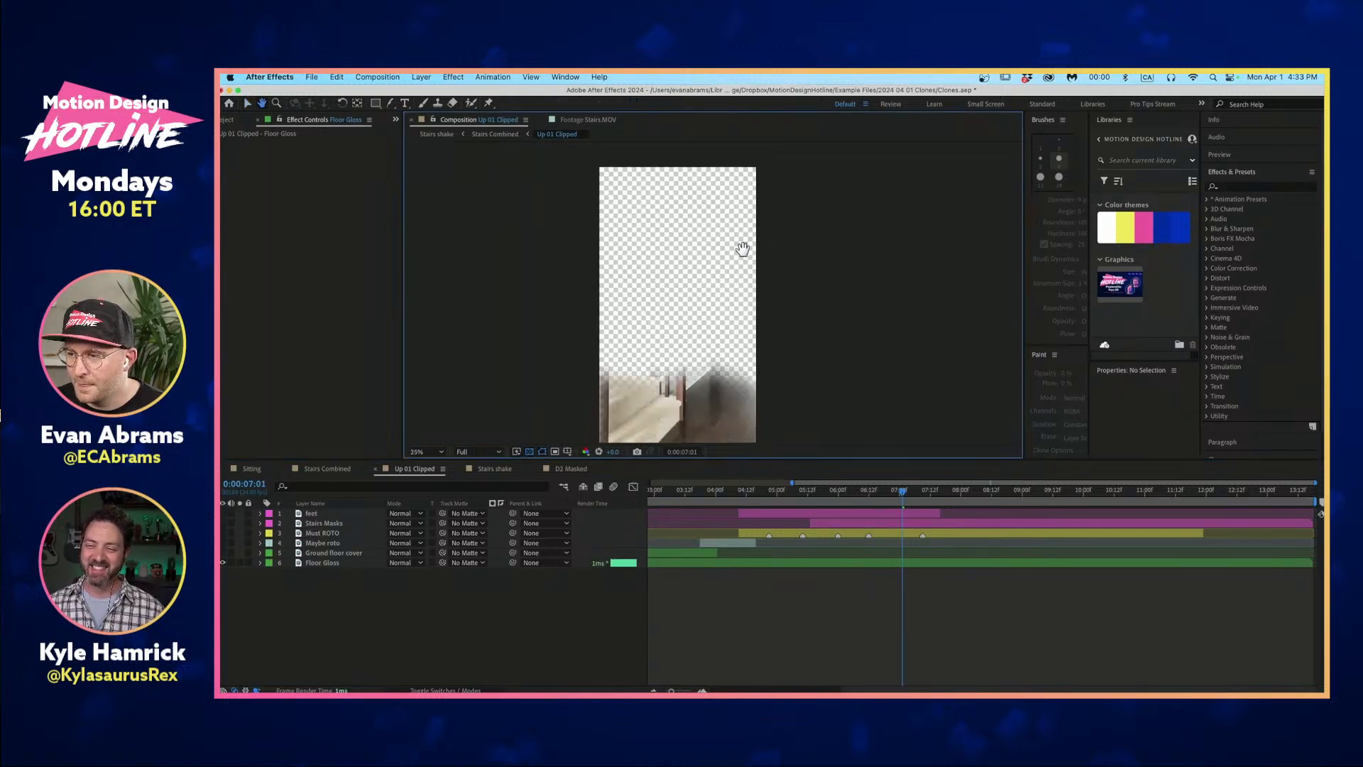
Select the Floor Gloss layer and scrub between 0:00:03:22 and 0:00:05:05 to examine the feet and floor inside its mask.
{"action": "left_click", "coordinate": [788, 562]}
{"action": "left_click_drag", "start_coordinate": [846, 488], "coordinate": [894, 548]}
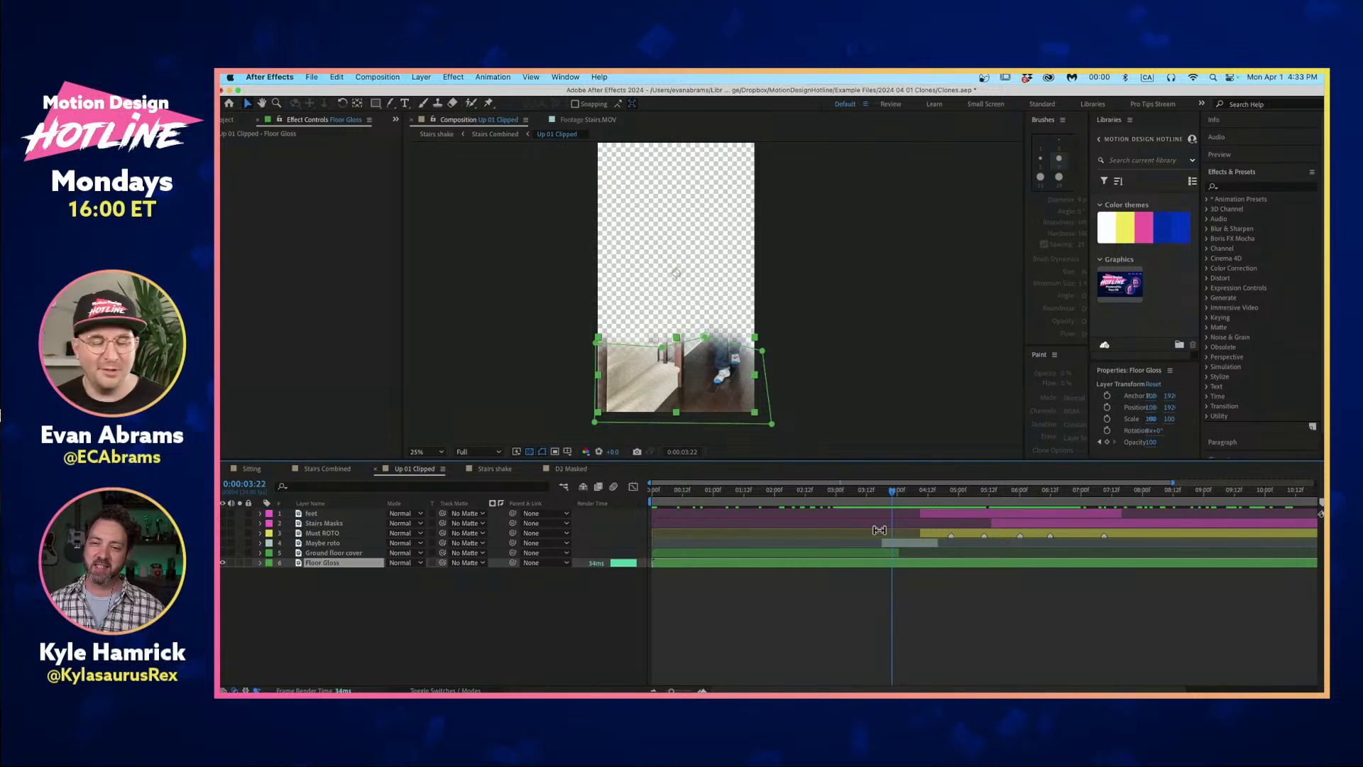
{"action": "left_click_drag", "start_coordinate": [893, 511], "coordinate": [960, 519]}
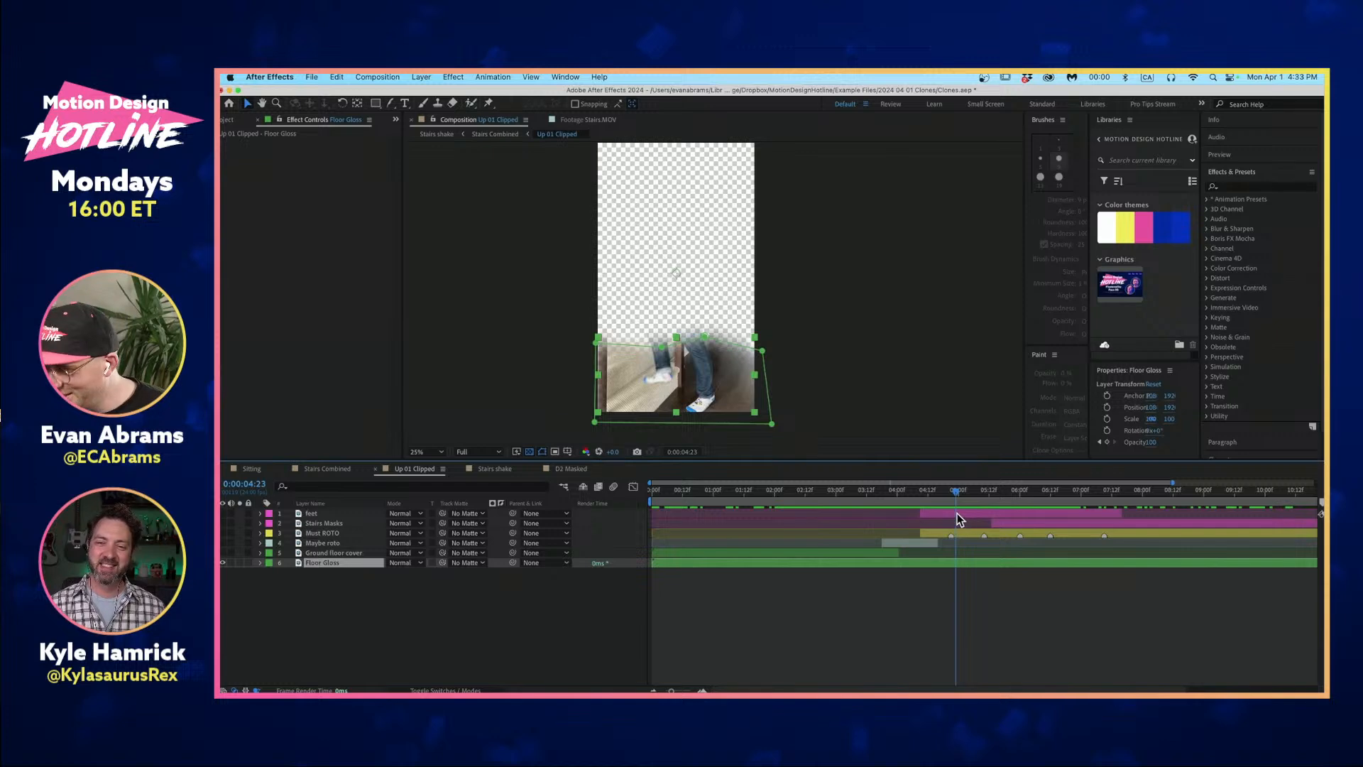
{"action": "mouse_move", "coordinate": [938, 501]}
{"action": "left_mouse_down"}
{"action": "mouse_move", "coordinate": [1061, 501]}
{"action": "mouse_move", "coordinate": [950, 503]}
{"action": "left_mouse_up"}
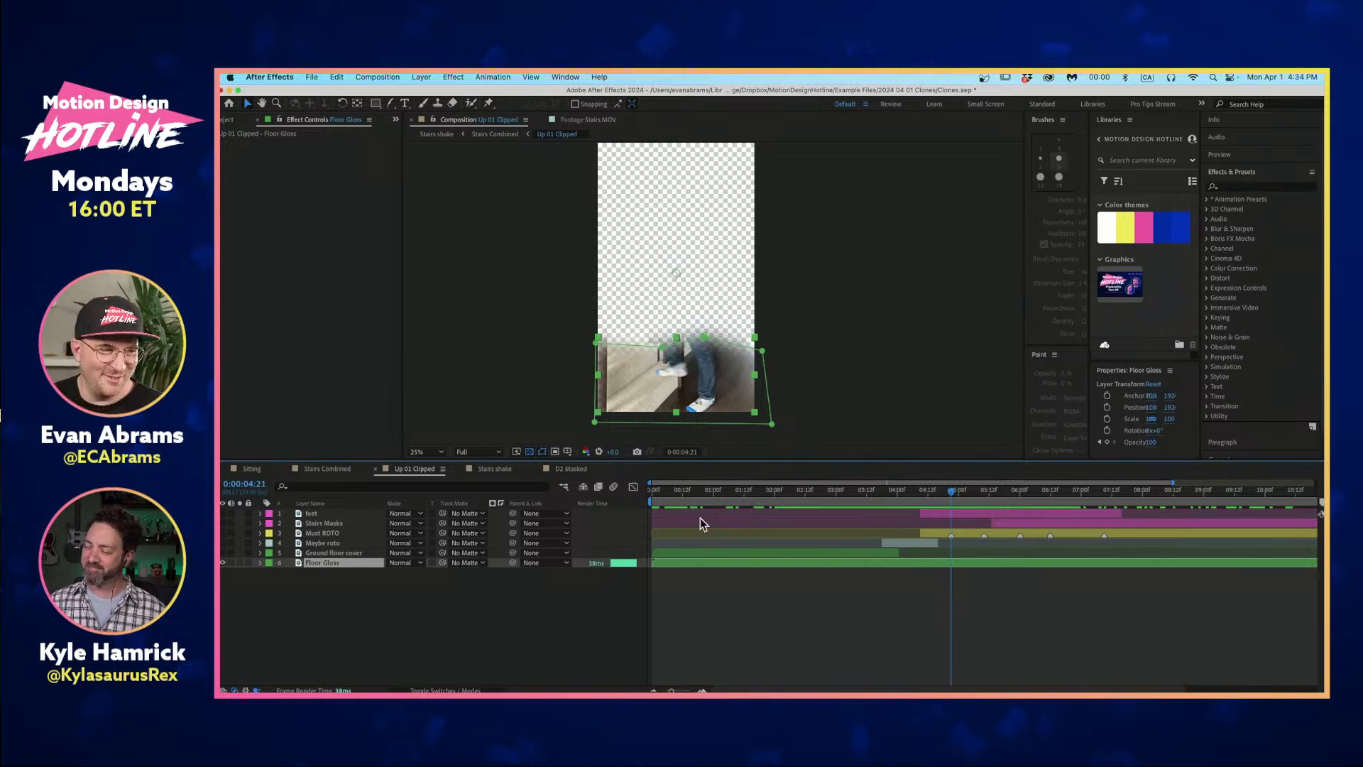
{"action": "mouse_move", "coordinate": [962, 499]}
{"action": "left_mouse_down"}
{"action": "mouse_move", "coordinate": [1022, 497]}
{"action": "mouse_move", "coordinate": [889, 494]}
{"action": "mouse_move", "coordinate": [960, 482]}
{"action": "left_mouse_up"}
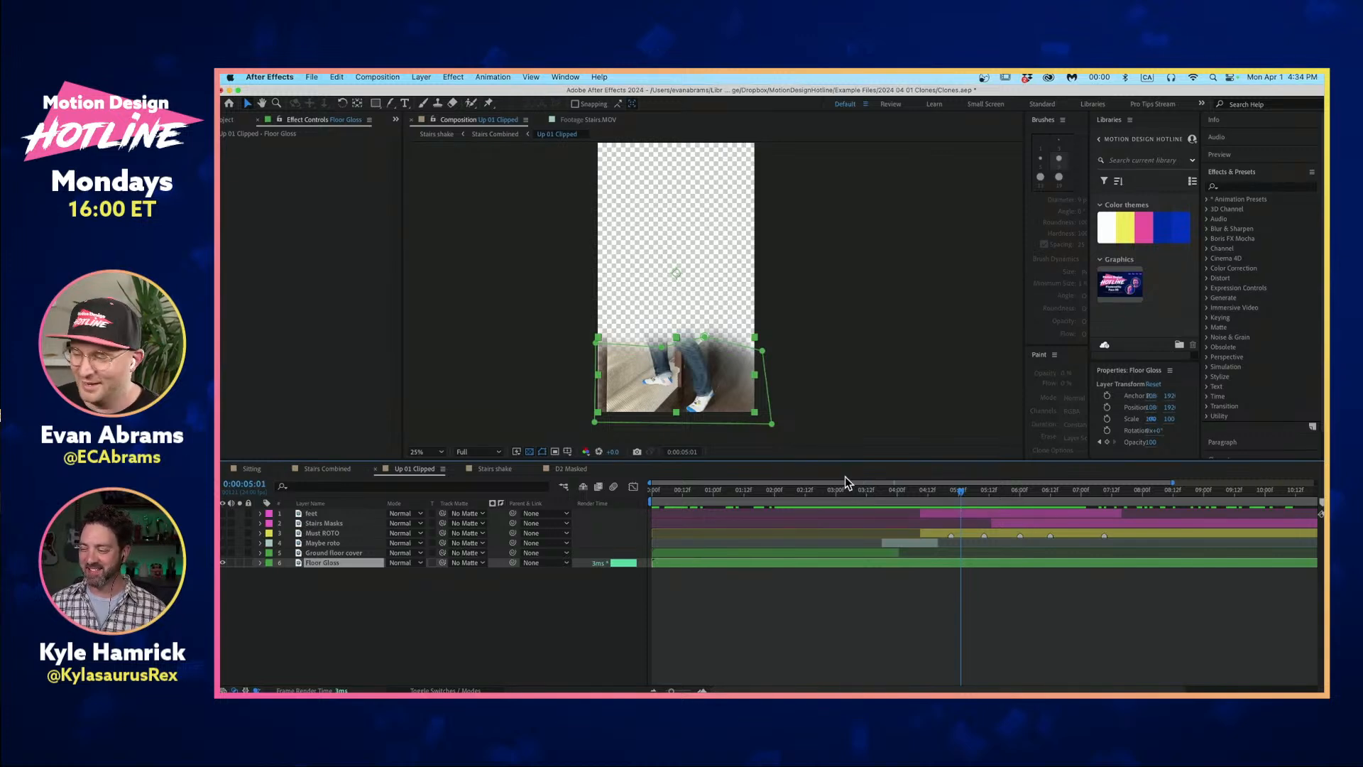
{"action": "mouse_move", "coordinate": [958, 500]}
{"action": "left_mouse_down"}
{"action": "mouse_move", "coordinate": [1103, 504]}
{"action": "mouse_move", "coordinate": [971, 517]}
{"action": "left_mouse_up"}
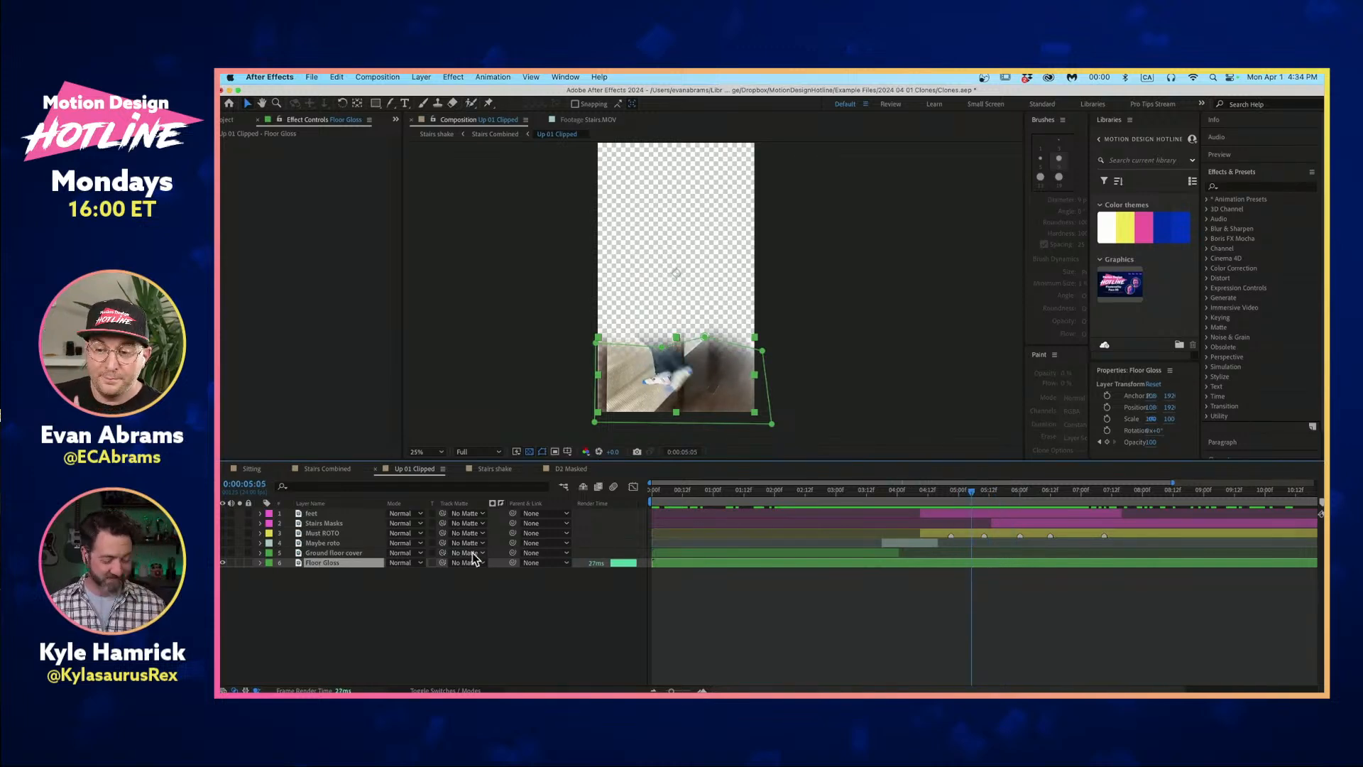
Make the Ground floor cover layer visible and scrub to 0:00:03:19 to view its masked area.
{"action": "left_click", "coordinate": [352, 553]}
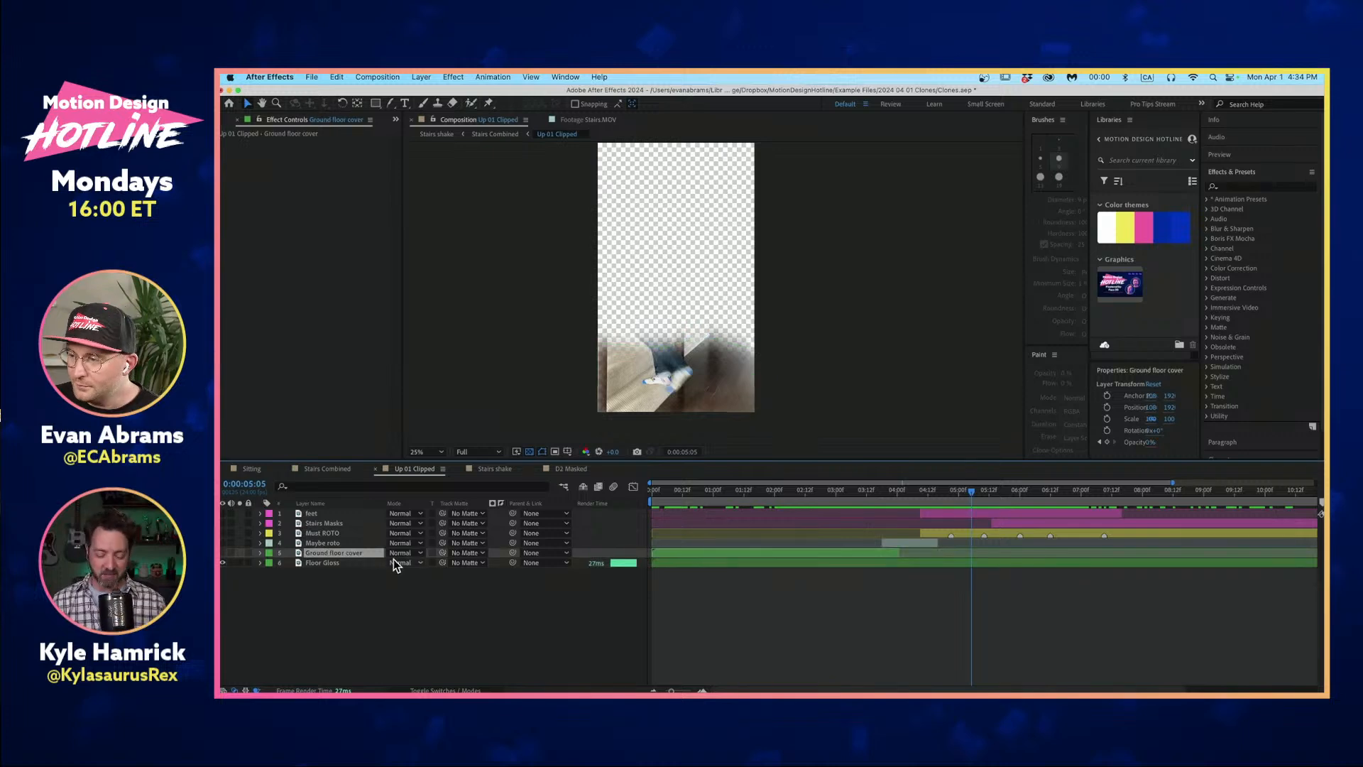
{"action": "left_click", "coordinate": [223, 553]}
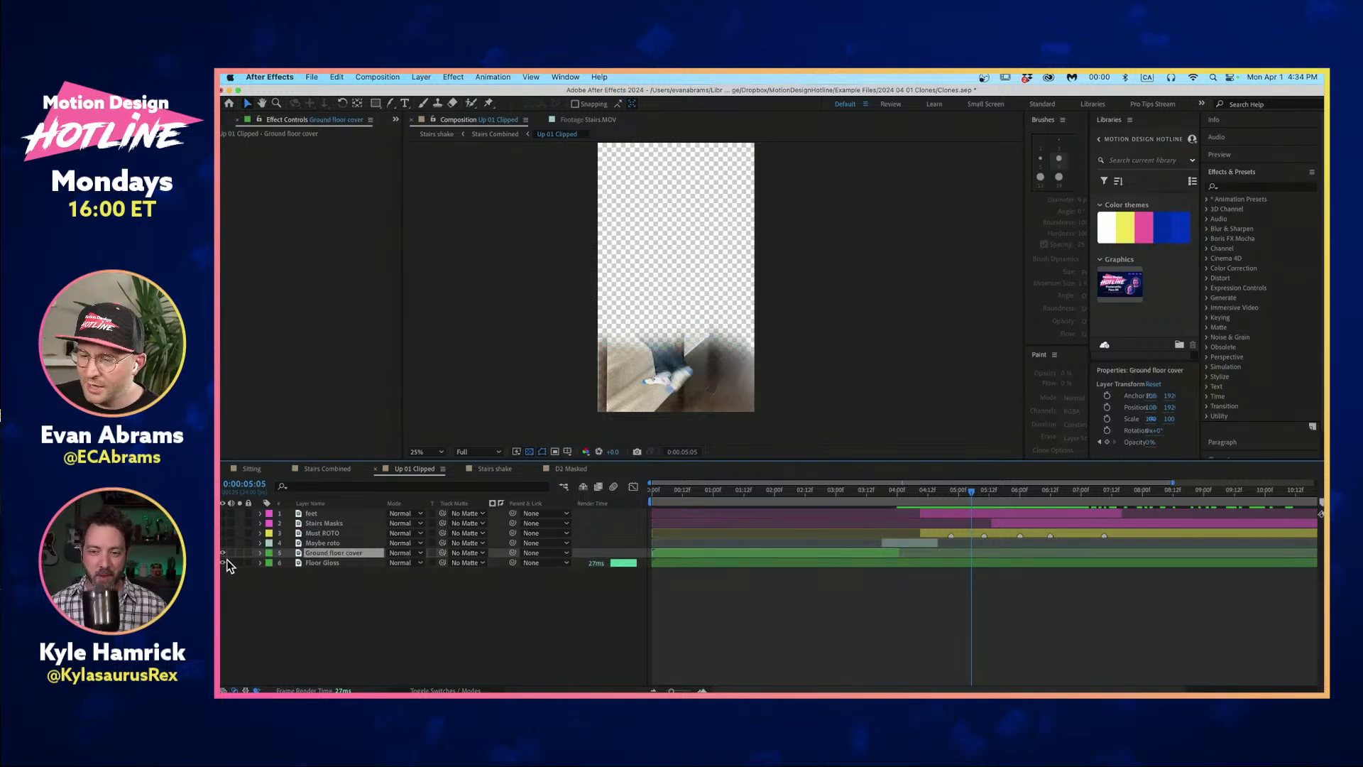
{"action": "left_click_drag", "start_coordinate": [863, 499], "coordinate": [883, 523]}
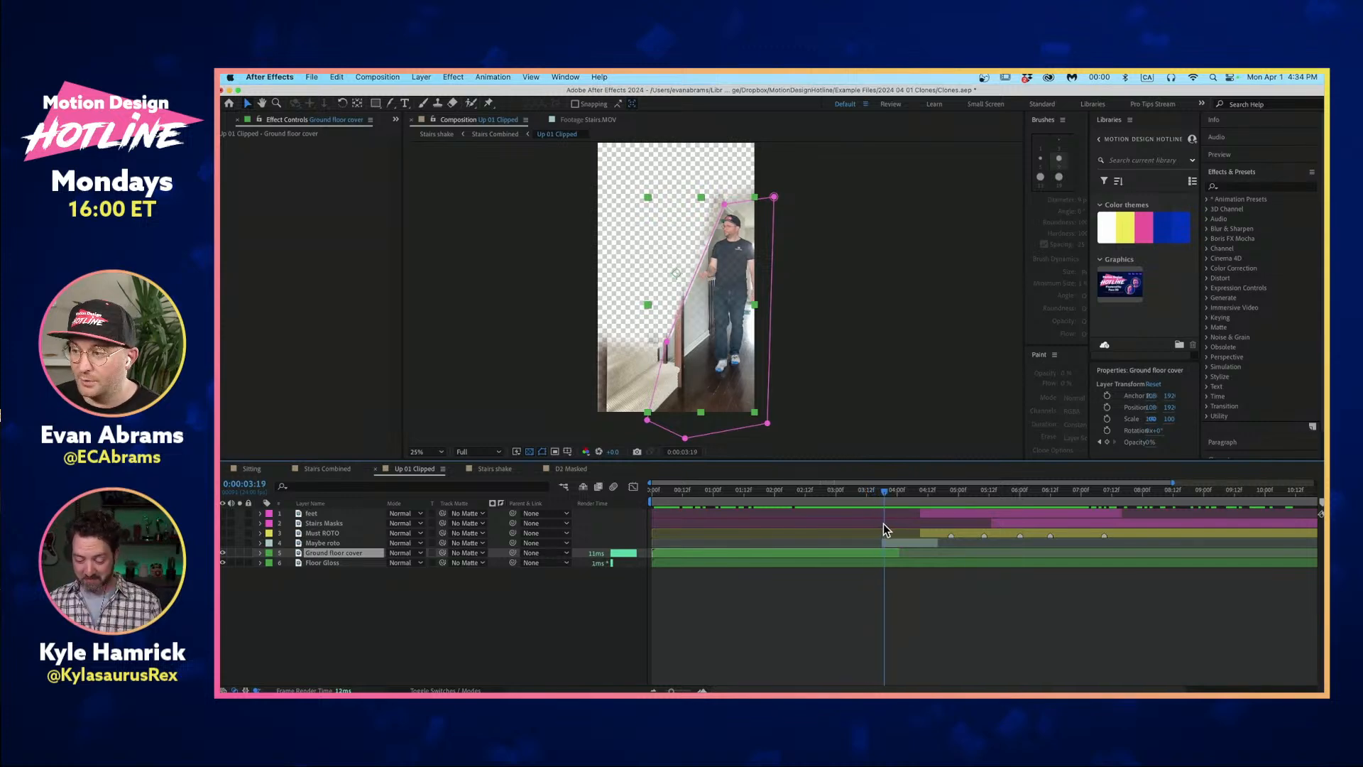
Make the Maybe roto layer visible and scrub through its clip to 0:00:04:09 to follow its moving mask.
{"action": "left_click", "coordinate": [884, 543]}
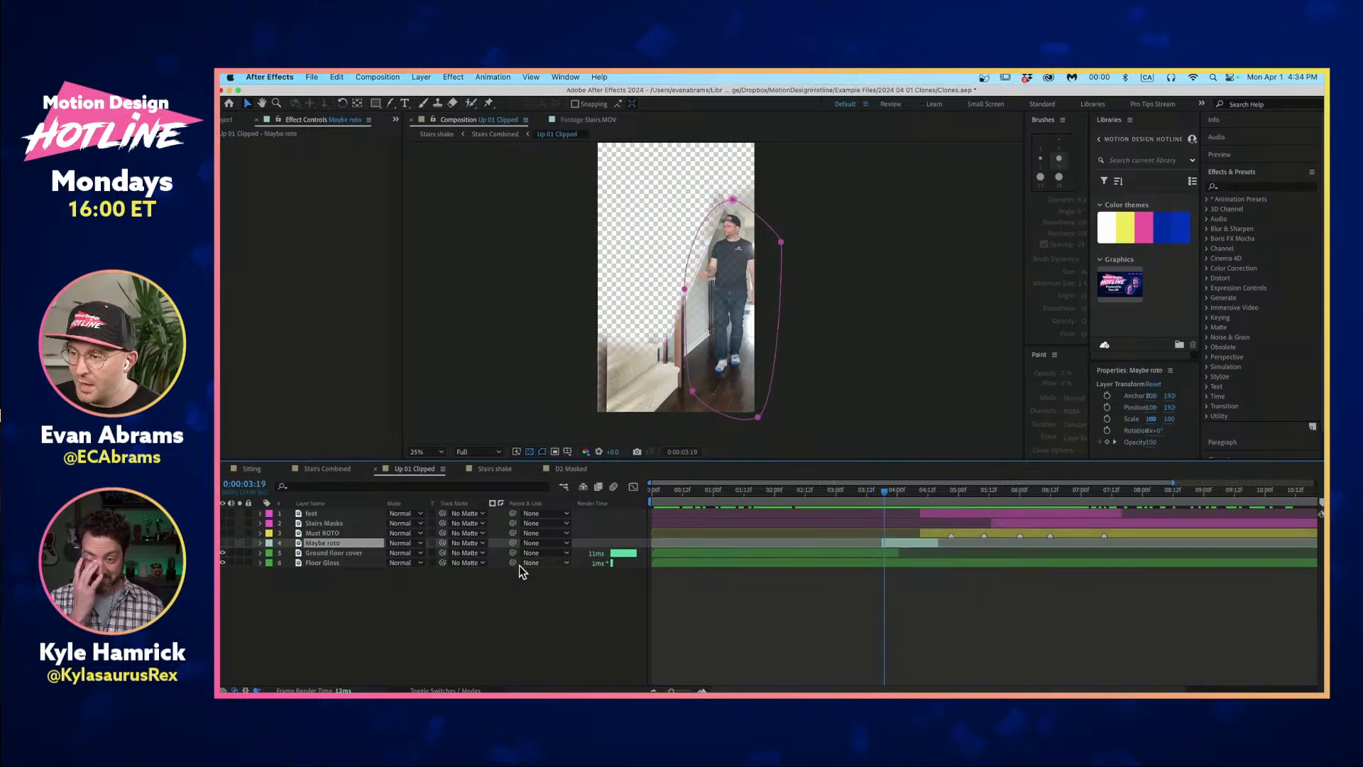
{"action": "left_click", "coordinate": [222, 542]}
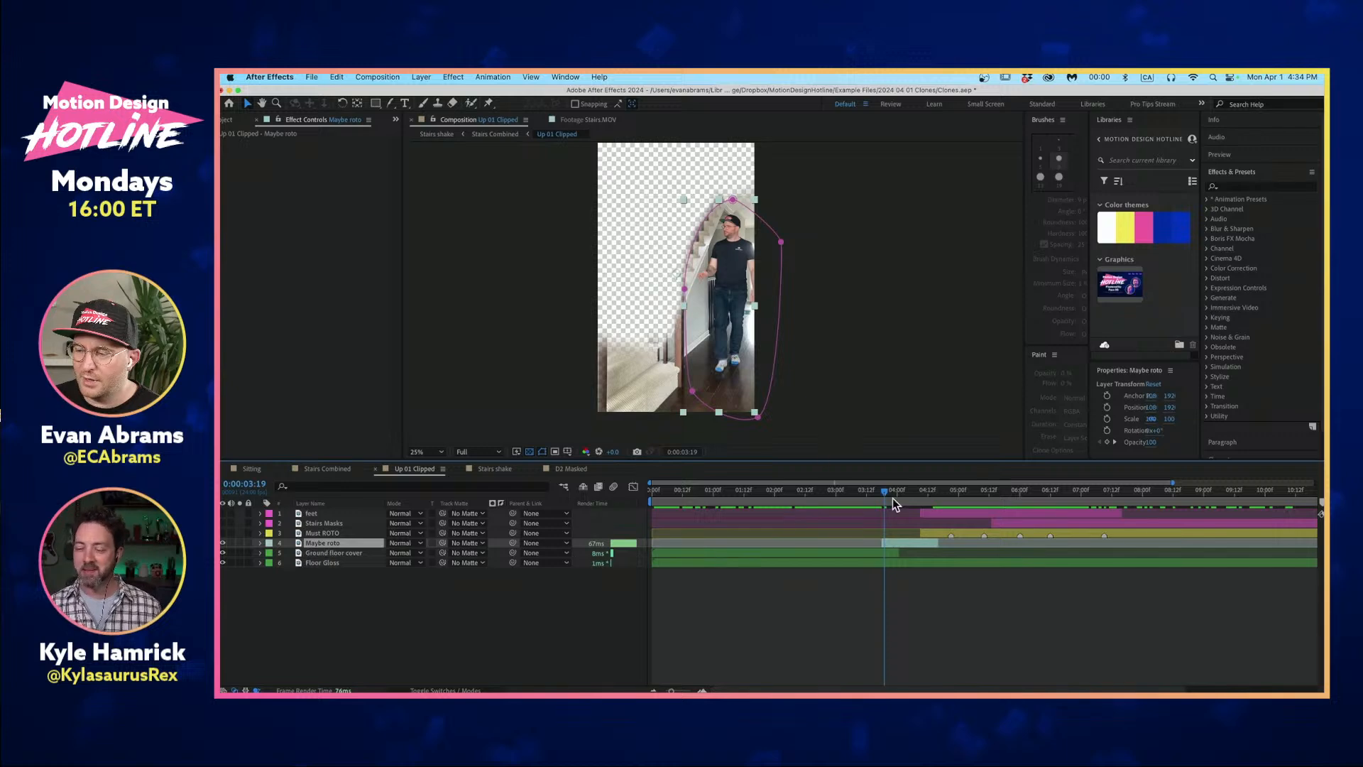
{"action": "left_click_drag", "start_coordinate": [889, 496], "coordinate": [903, 523]}
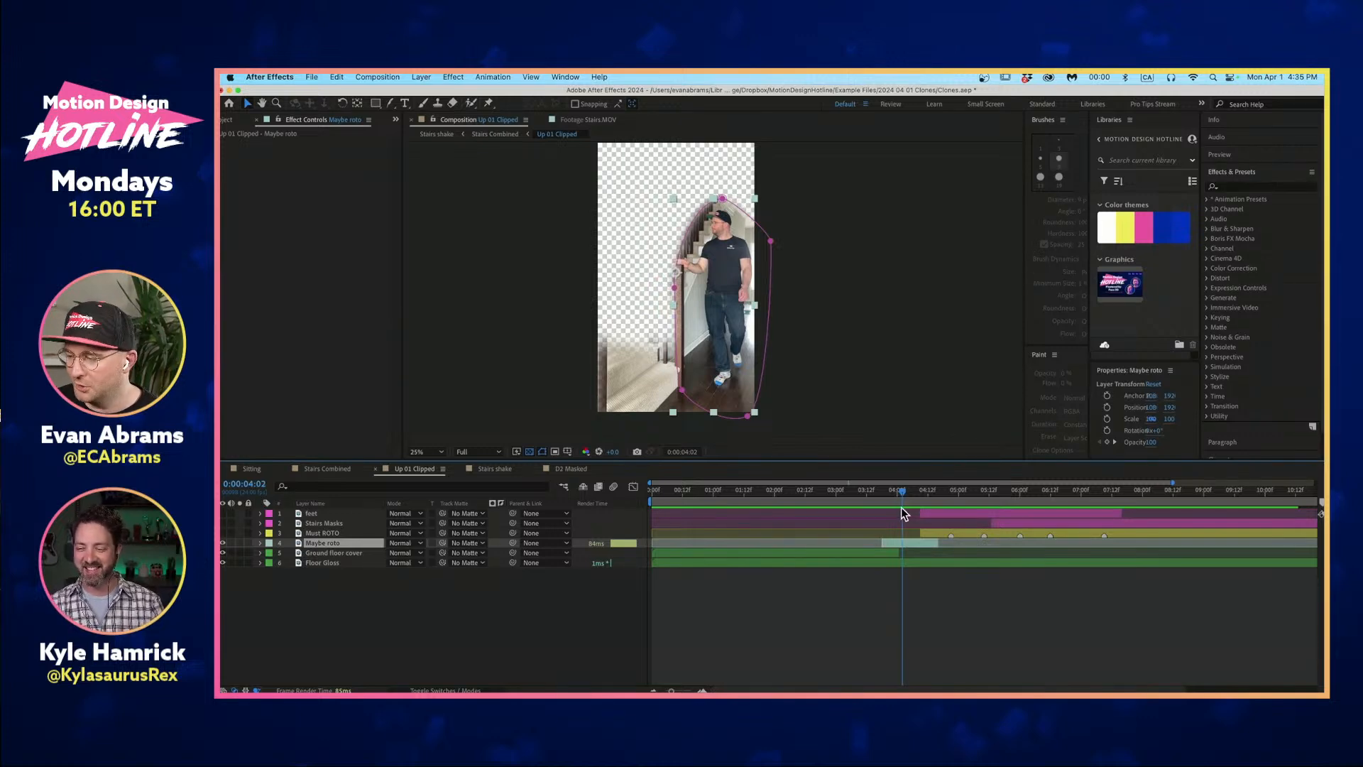
{"action": "mouse_move", "coordinate": [901, 491]}
{"action": "left_mouse_down"}
{"action": "mouse_move", "coordinate": [882, 499]}
{"action": "mouse_move", "coordinate": [933, 502]}
{"action": "mouse_move", "coordinate": [902, 504]}
{"action": "mouse_move", "coordinate": [913, 504]}
{"action": "left_mouse_up"}
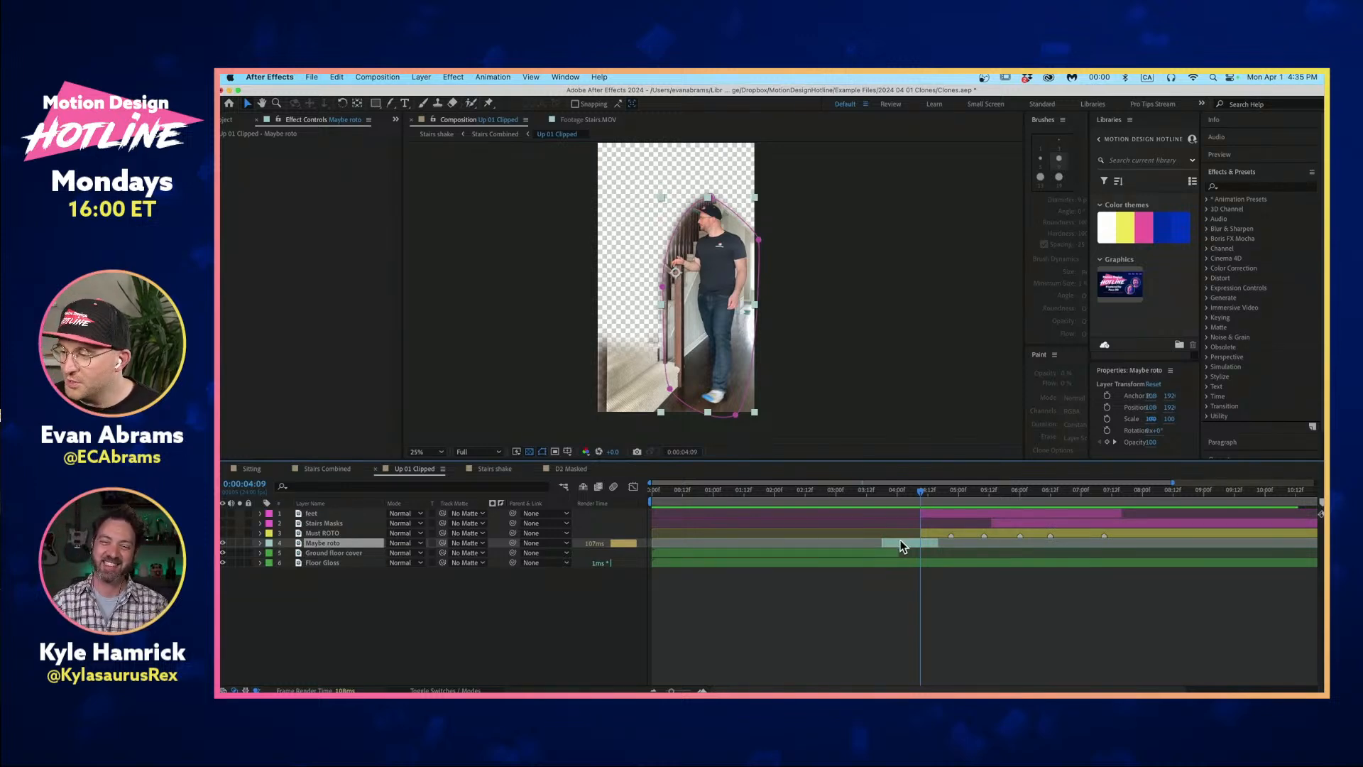
{"action": "mouse_move", "coordinate": [919, 492]}
{"action": "left_mouse_down"}
{"action": "mouse_move", "coordinate": [900, 492]}
{"action": "mouse_move", "coordinate": [926, 492]}
{"action": "mouse_move", "coordinate": [912, 491]}
{"action": "left_mouse_up"}
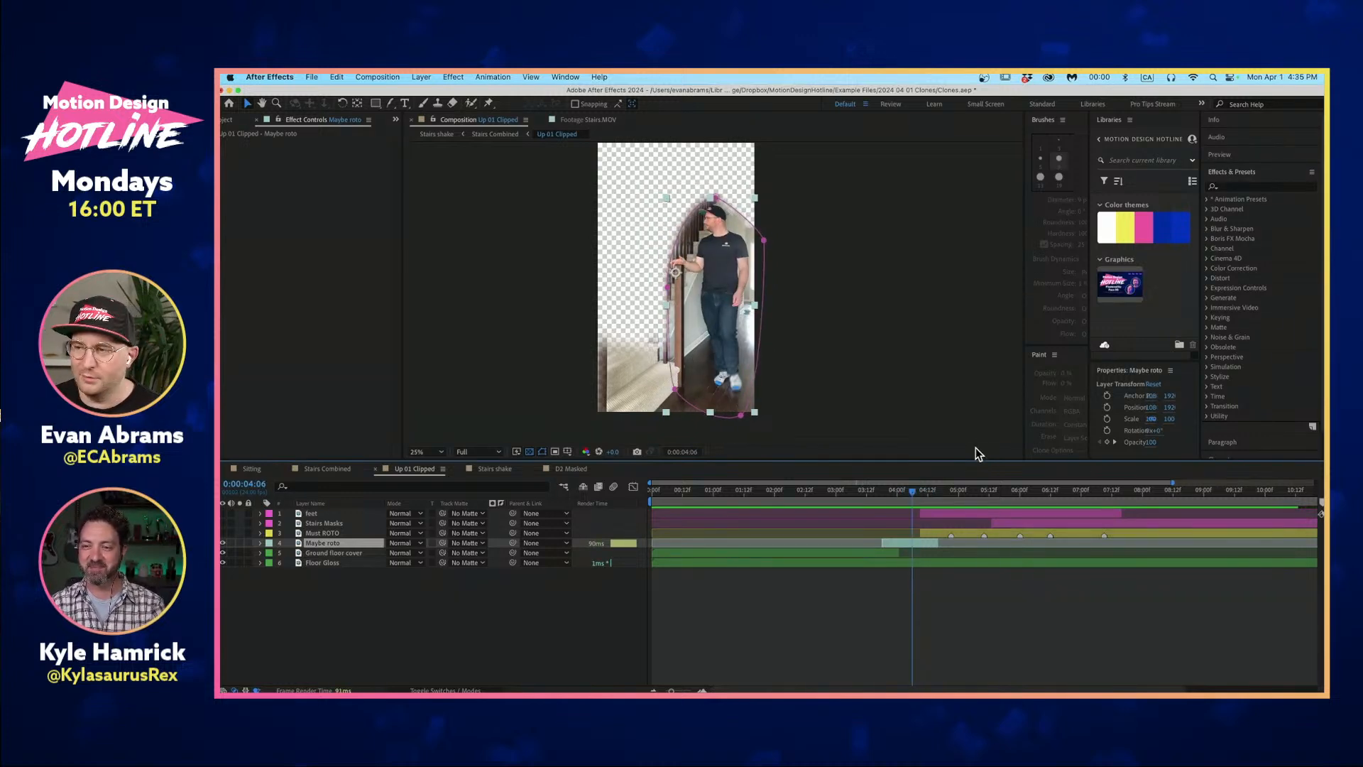
{"action": "left_click", "coordinate": [921, 491]}
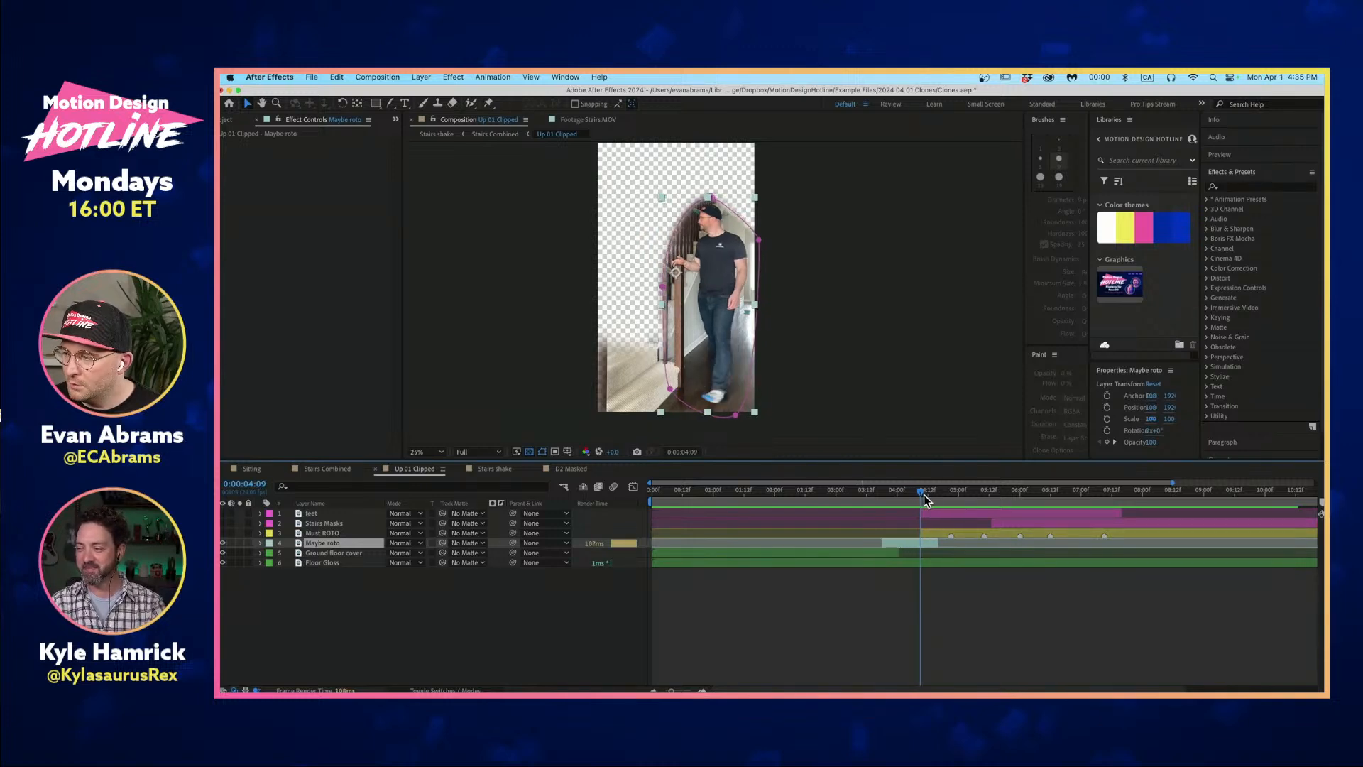
Make the feet layer visible and scrub to 0:00:06:04 to follow its mask up the stairs.
{"action": "left_click", "coordinate": [923, 534]}
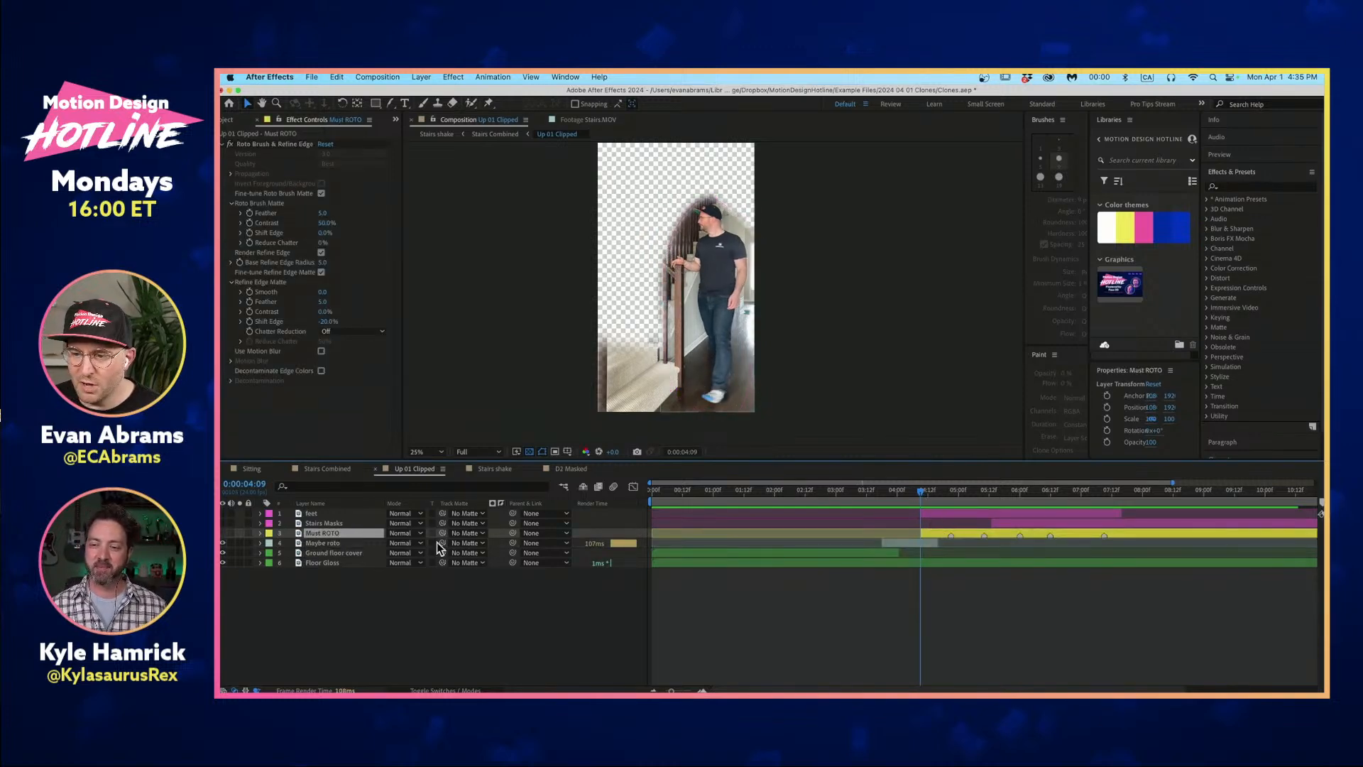
{"action": "left_click", "coordinate": [223, 513]}
{"action": "left_click", "coordinate": [326, 512]}
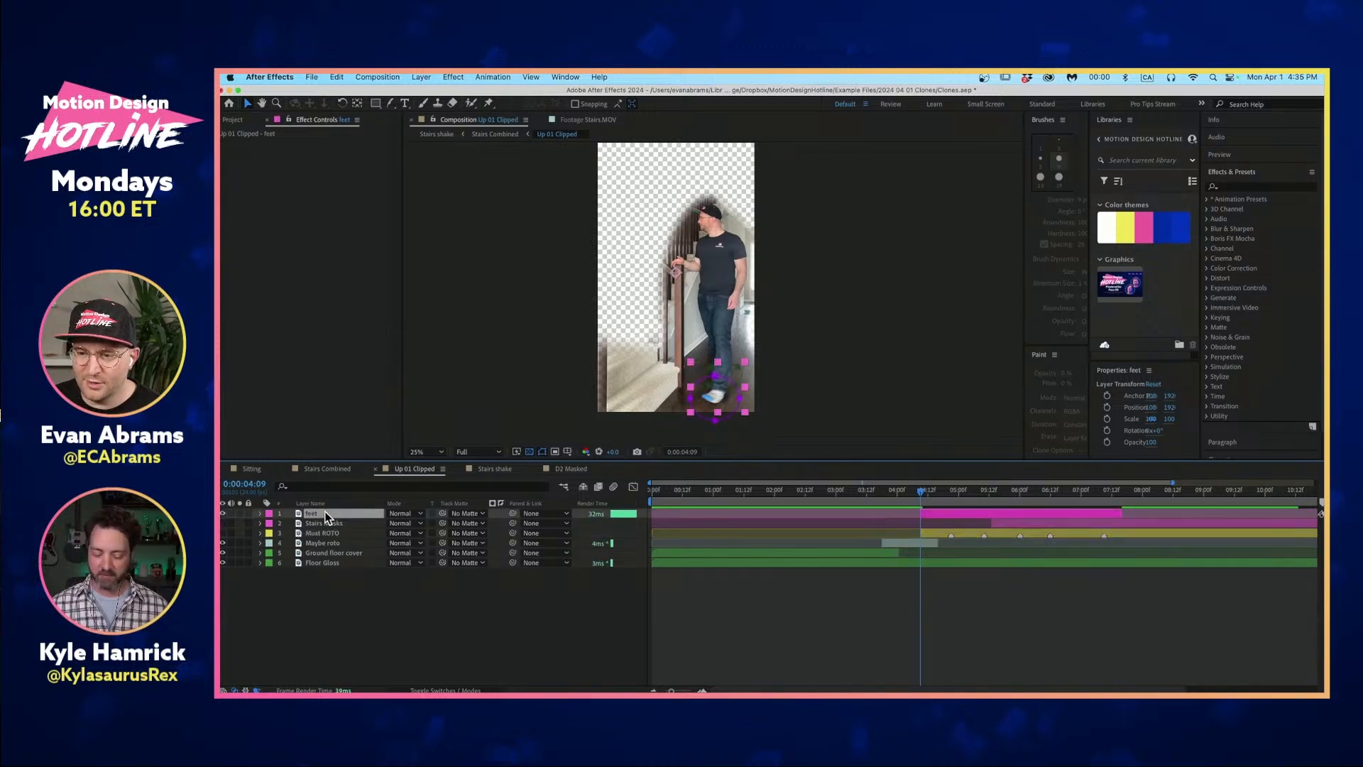
{"action": "left_click", "coordinate": [922, 497]}
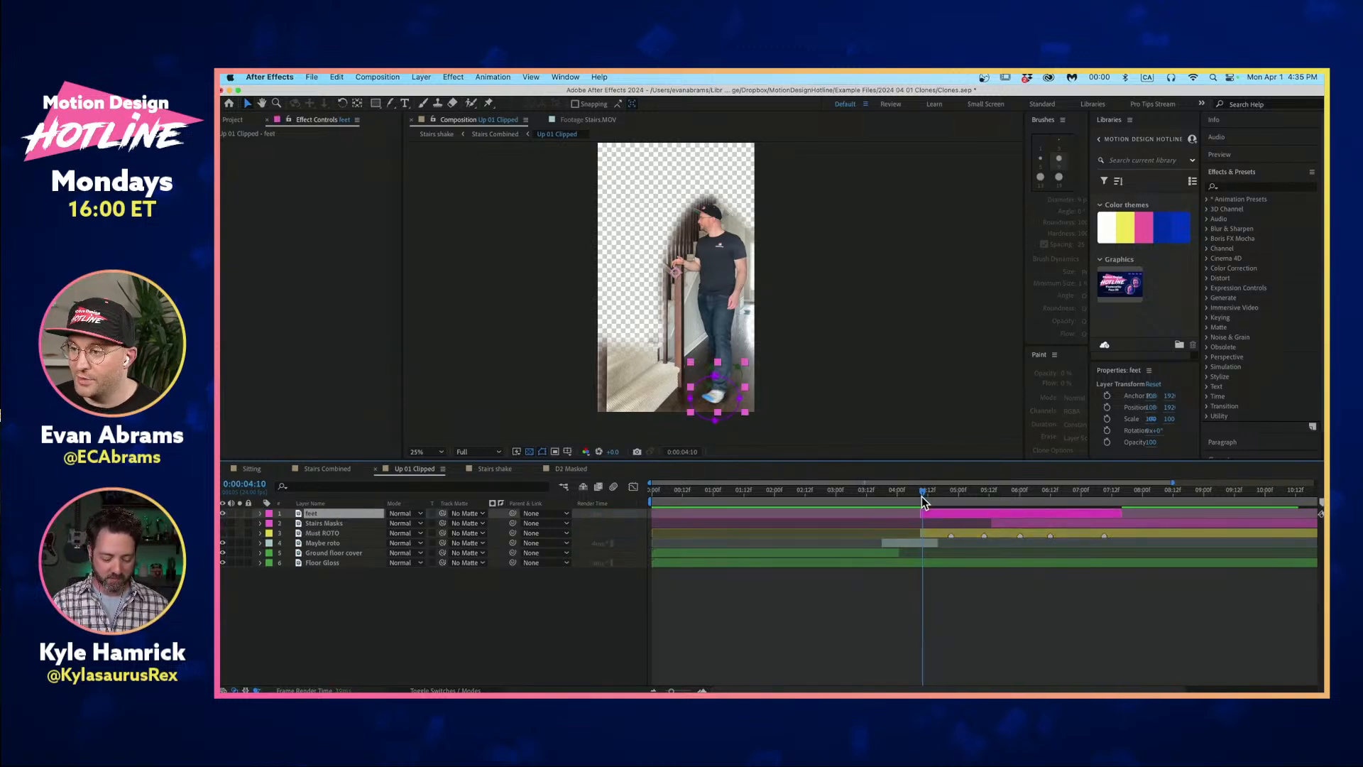
{"action": "left_click_drag", "start_coordinate": [923, 497], "coordinate": [1029, 485]}
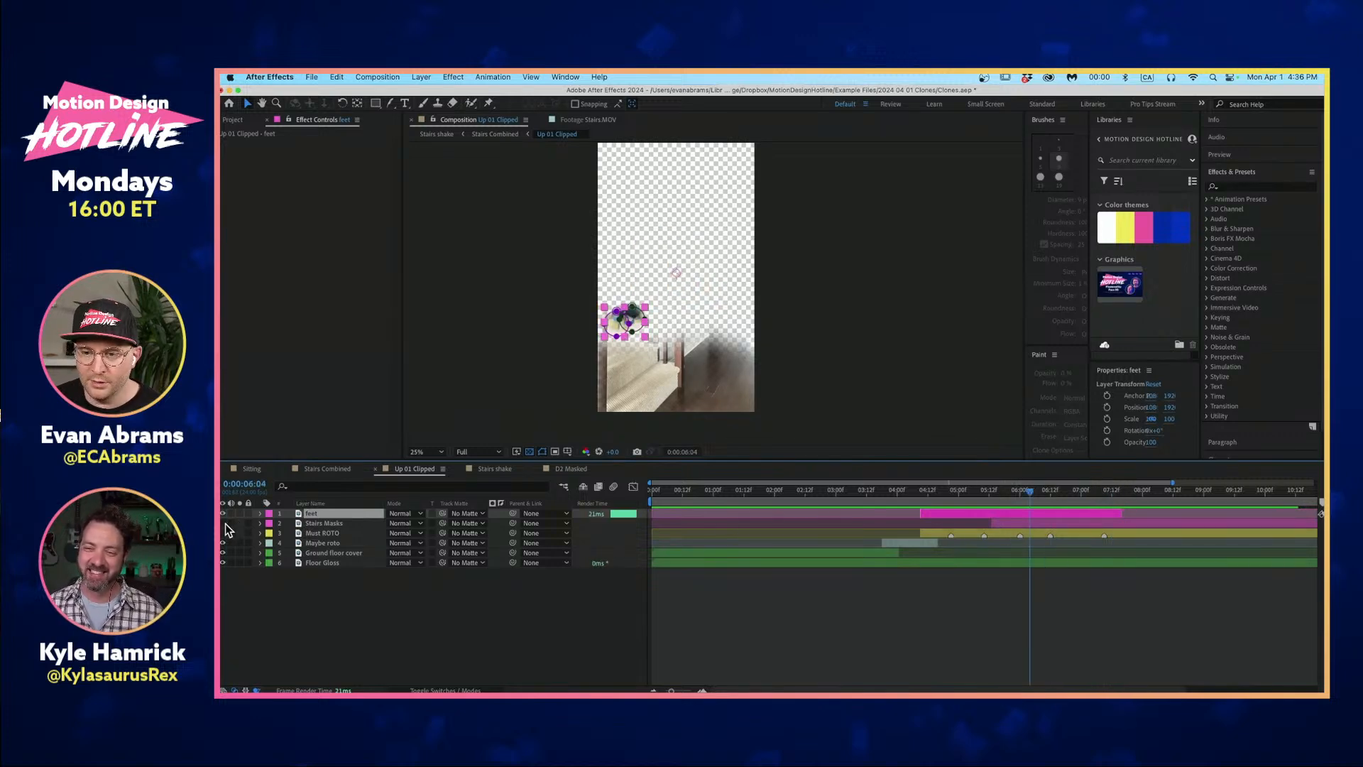
Make the Stairs Masks layer visible, scrub to 0:00:08:00 to view its railing cut-outs, and return to 0:00:05:05.
{"action": "left_click", "coordinate": [359, 524]}
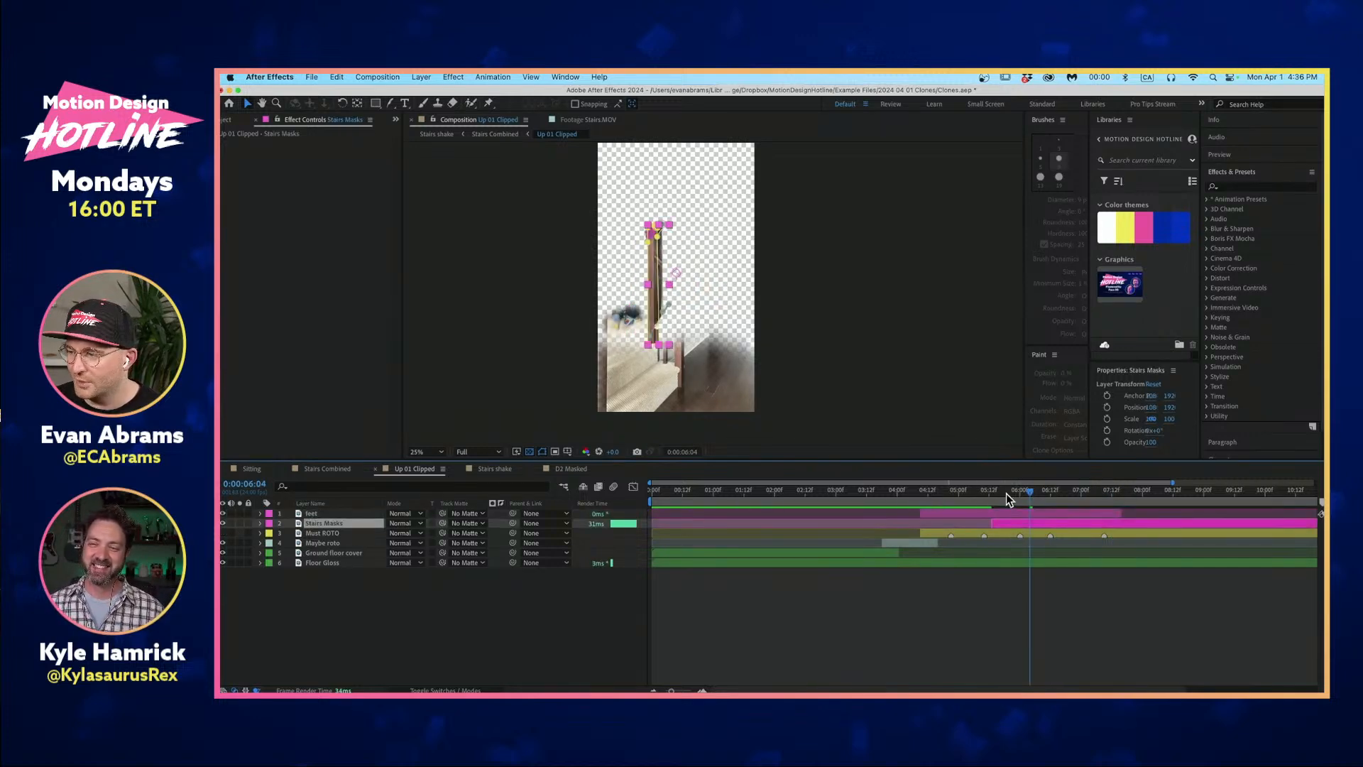
{"action": "left_click_drag", "start_coordinate": [1007, 493], "coordinate": [1142, 495]}
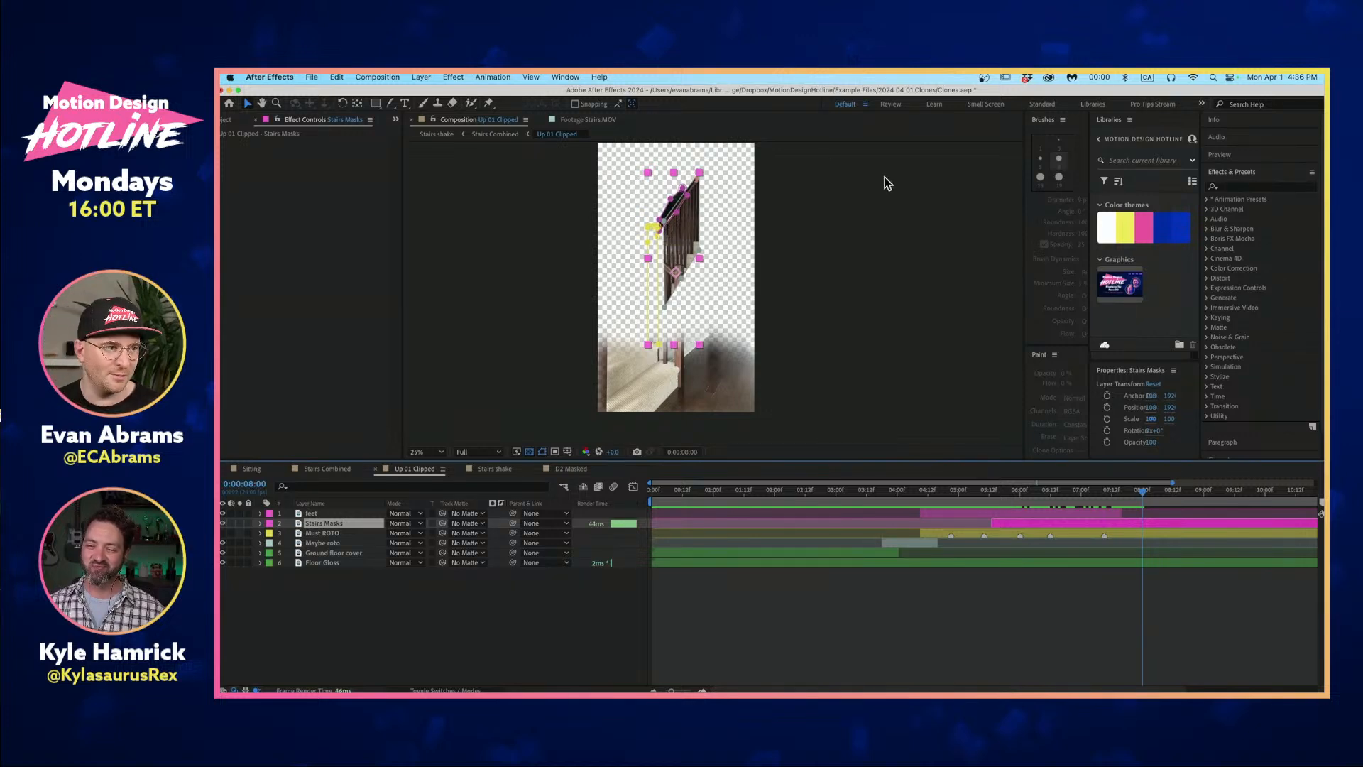
{"action": "left_click_drag", "start_coordinate": [1097, 497], "coordinate": [971, 518]}
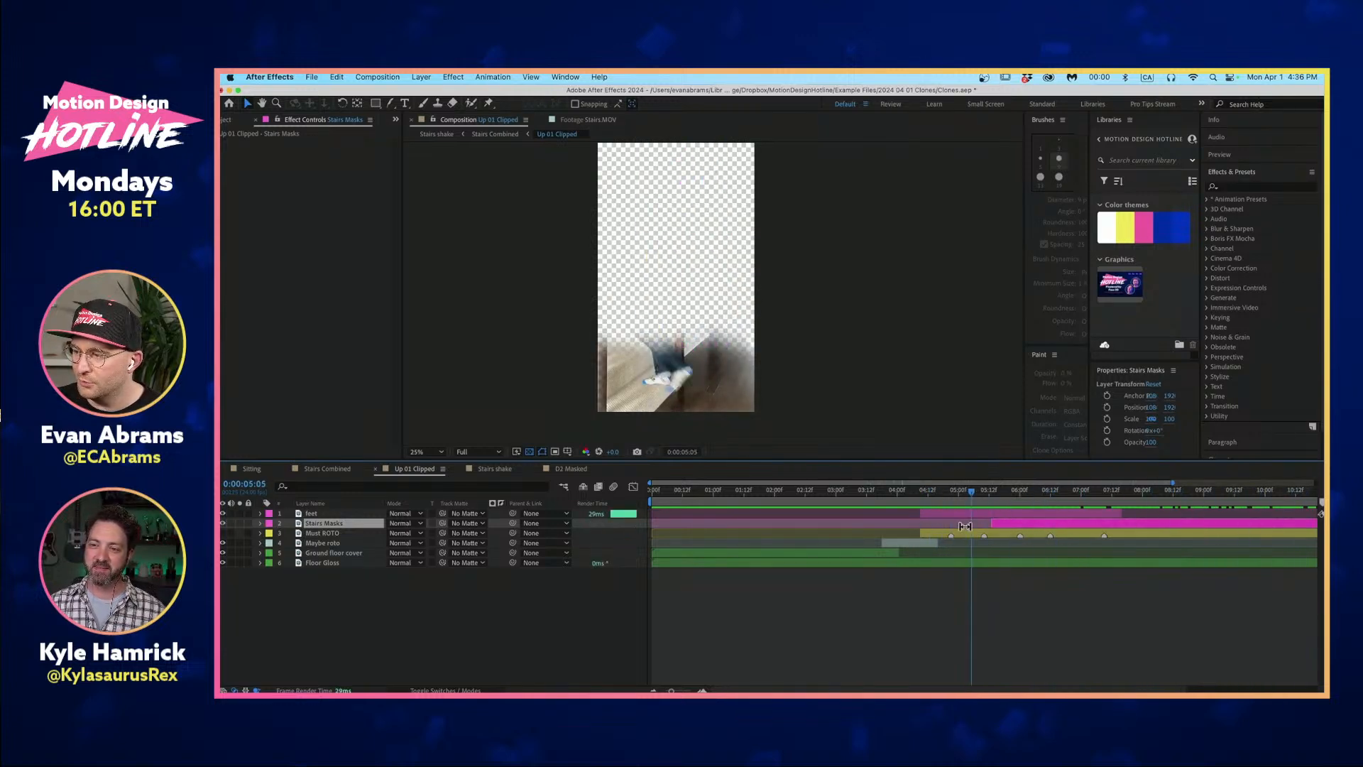
Select the Must ROTO layer, make it visible and move the playhead to 0:00:04:19.
{"action": "left_click", "coordinate": [961, 531]}
{"action": "left_click", "coordinate": [222, 533]}
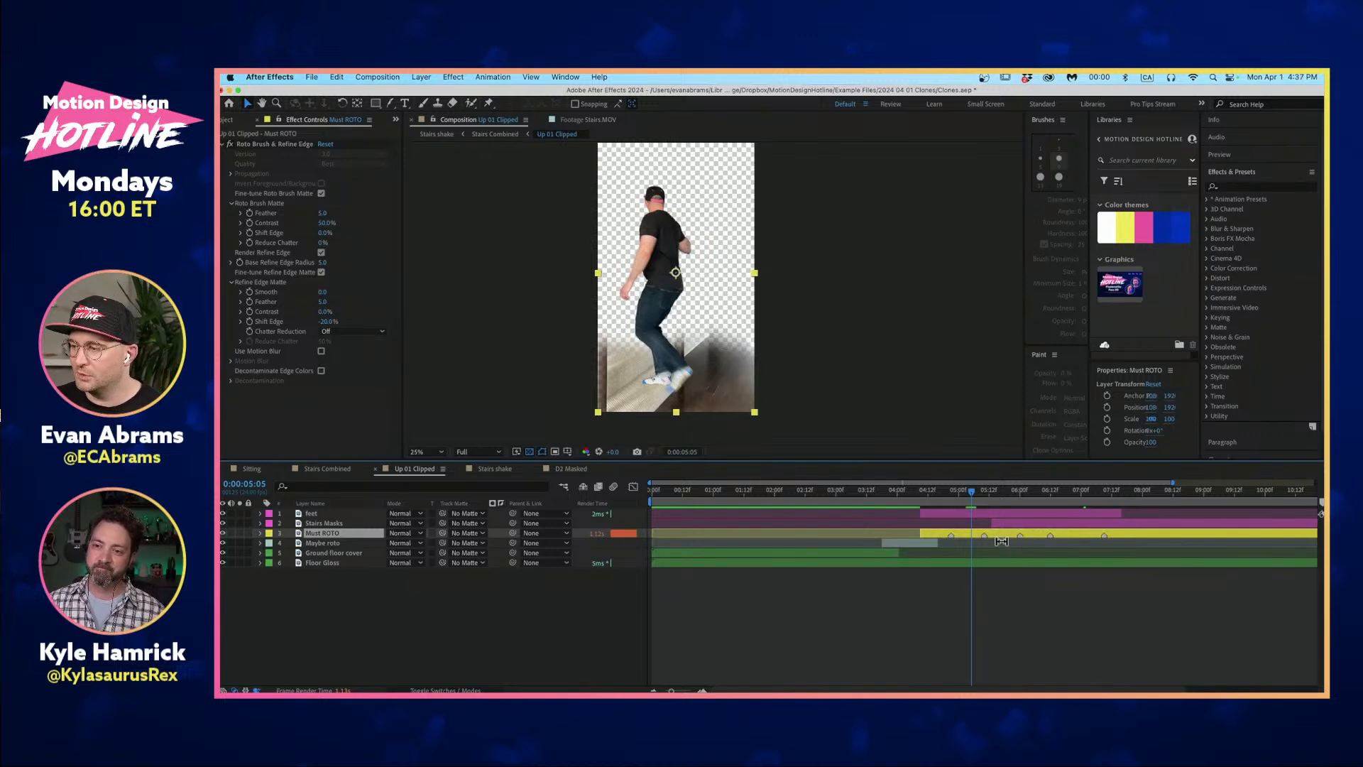
{"action": "left_click_drag", "start_coordinate": [940, 487], "coordinate": [947, 491]}
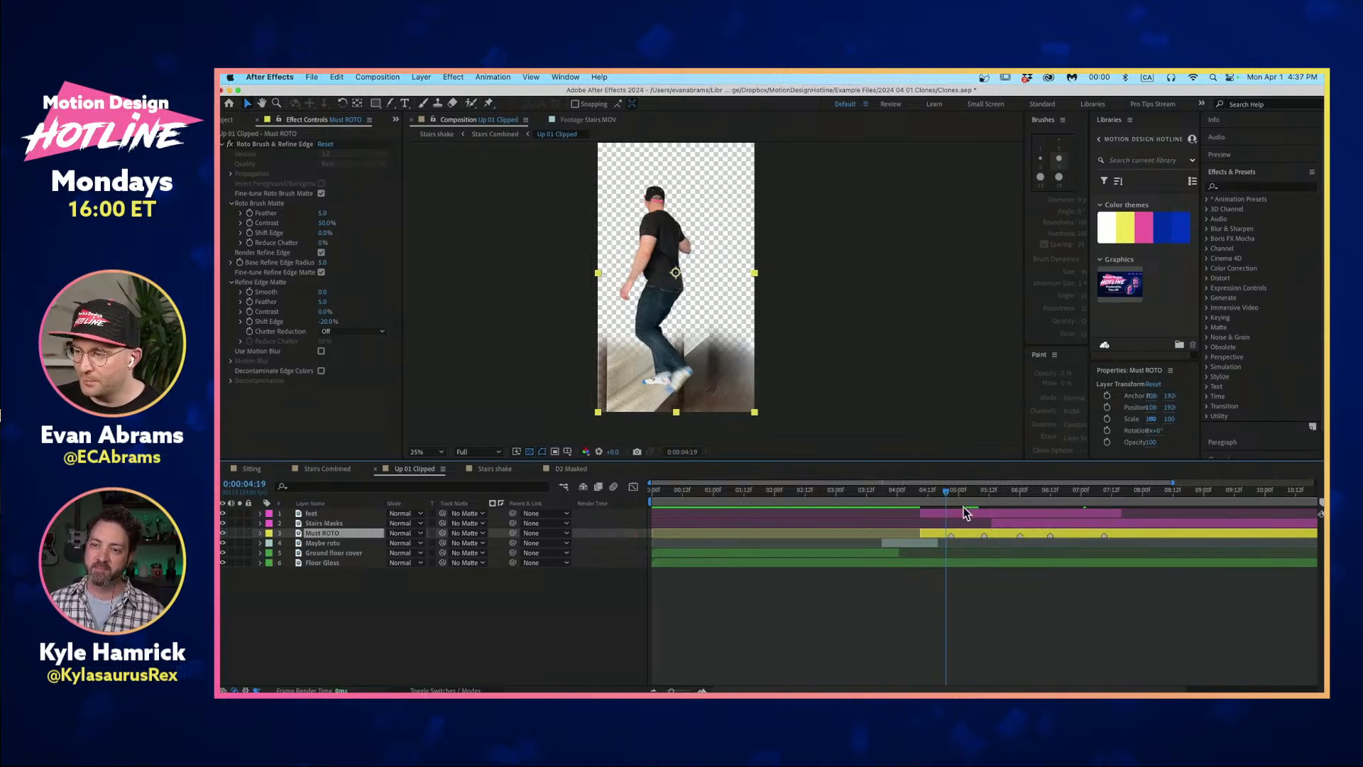
Open the Must ROTO layer in its Roto Brush view and size that view to sit beside the composition.
{"action": "key", "text": "alt+w"}
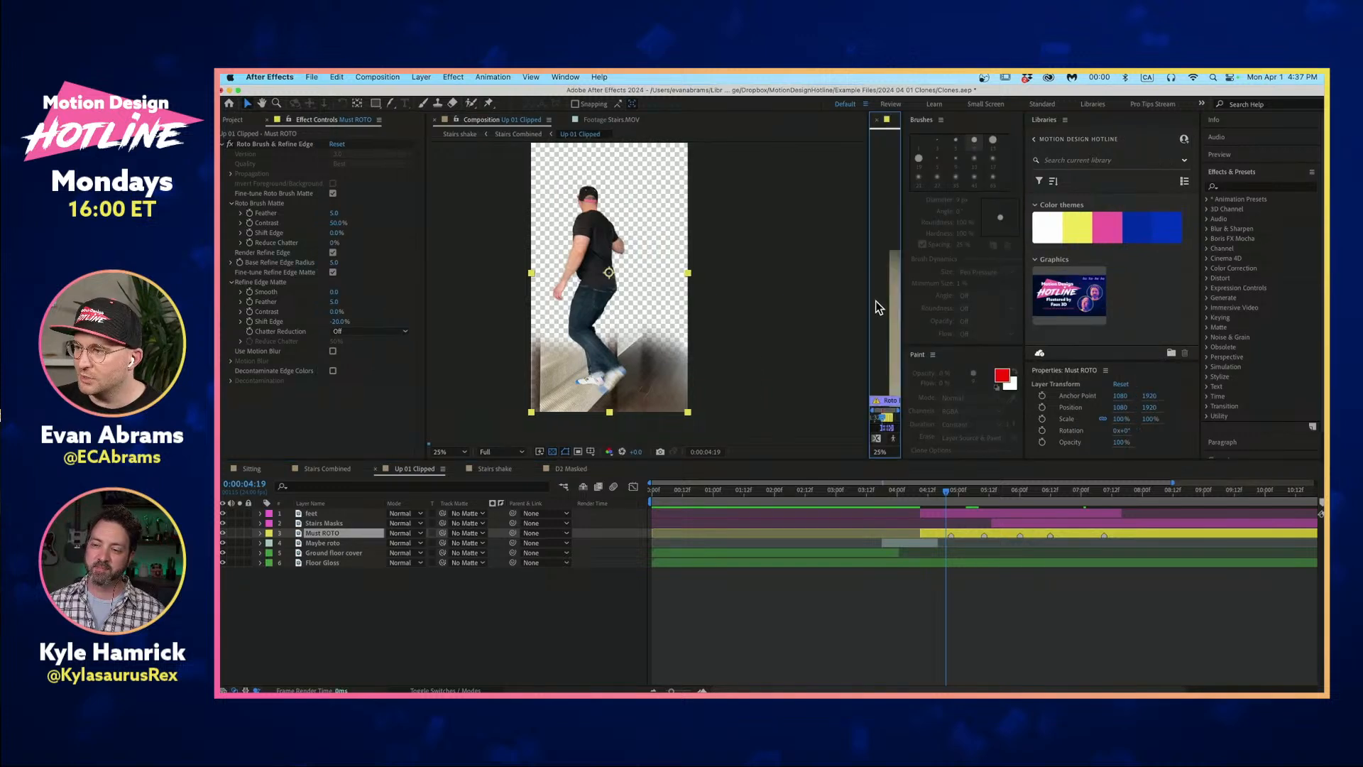
{"action": "left_click_drag", "start_coordinate": [866, 301], "coordinate": [478, 313]}
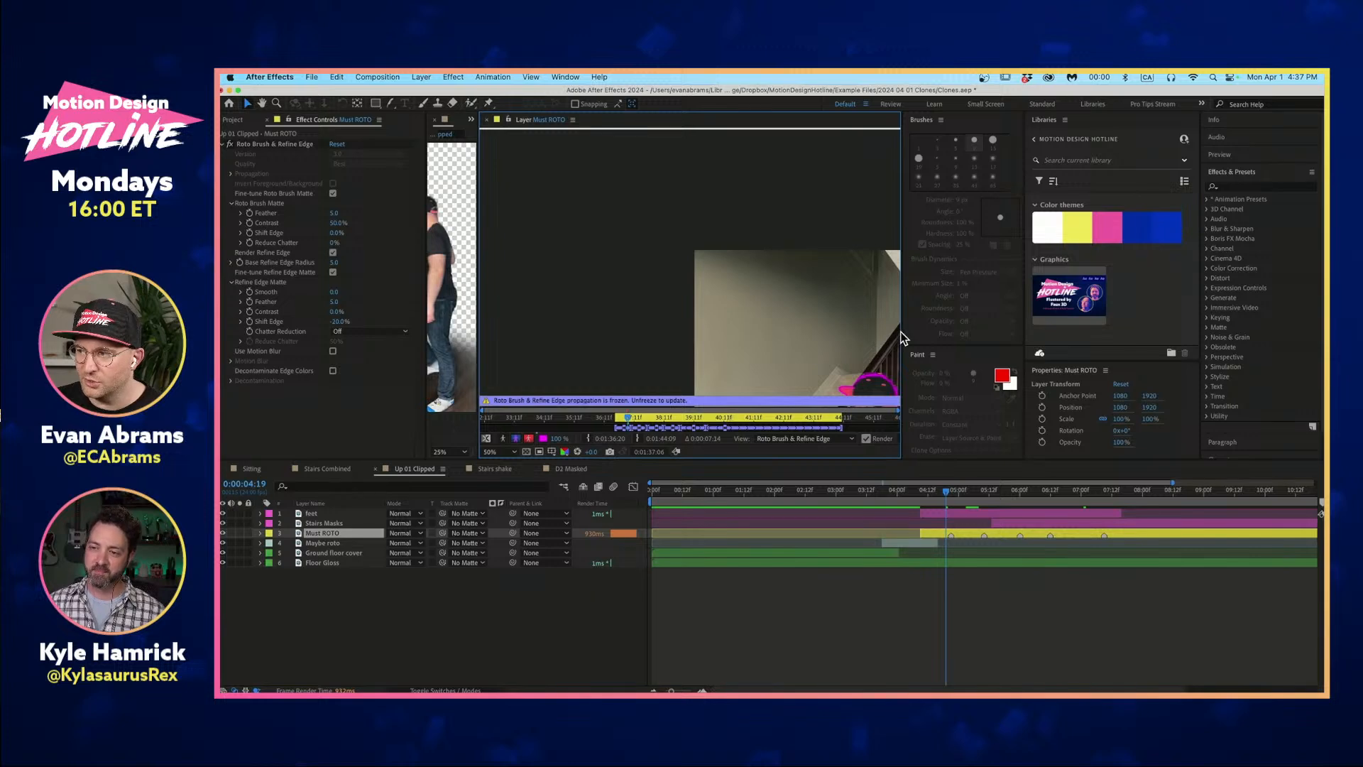
{"action": "left_click_drag", "start_coordinate": [900, 331], "coordinate": [1024, 334]}
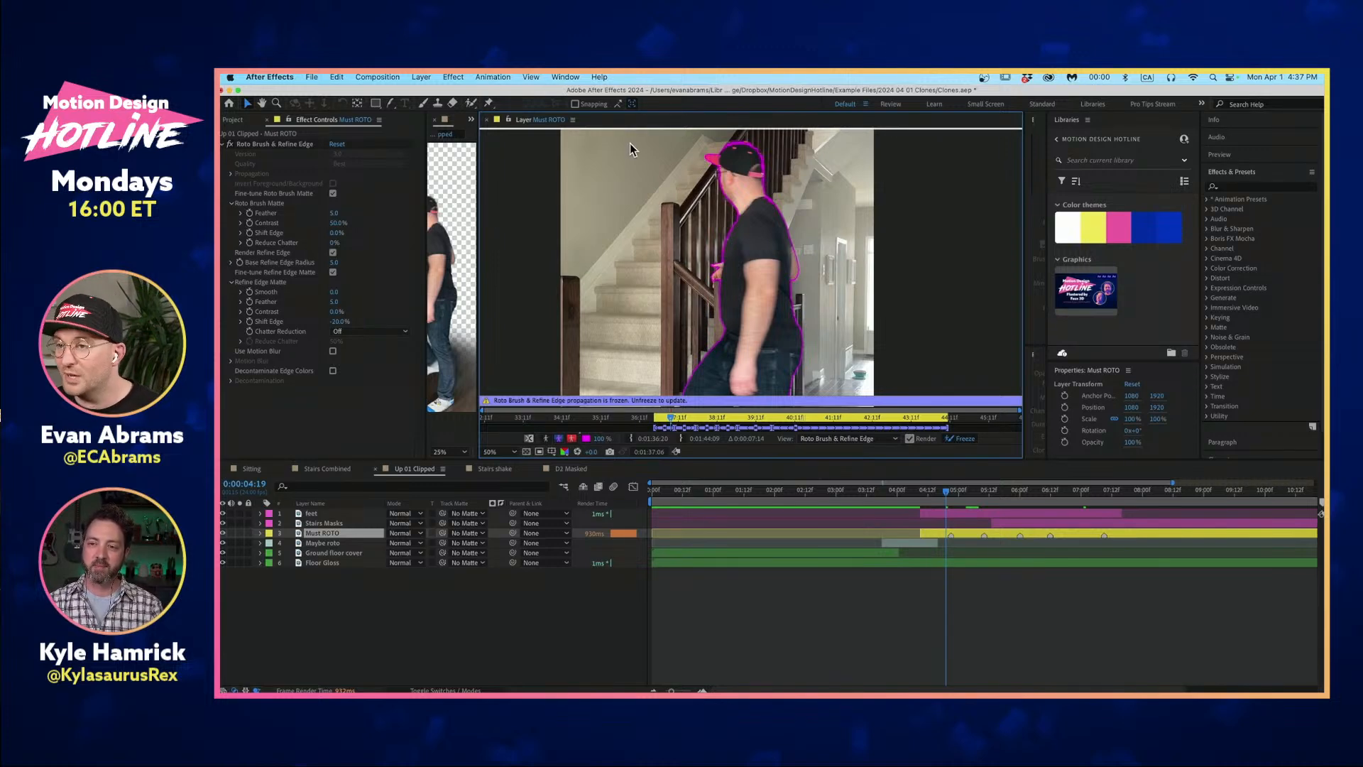
{"action": "scroll", "coordinate": [738, 154], "scroll_direction": "up", "scroll_amount": 2}
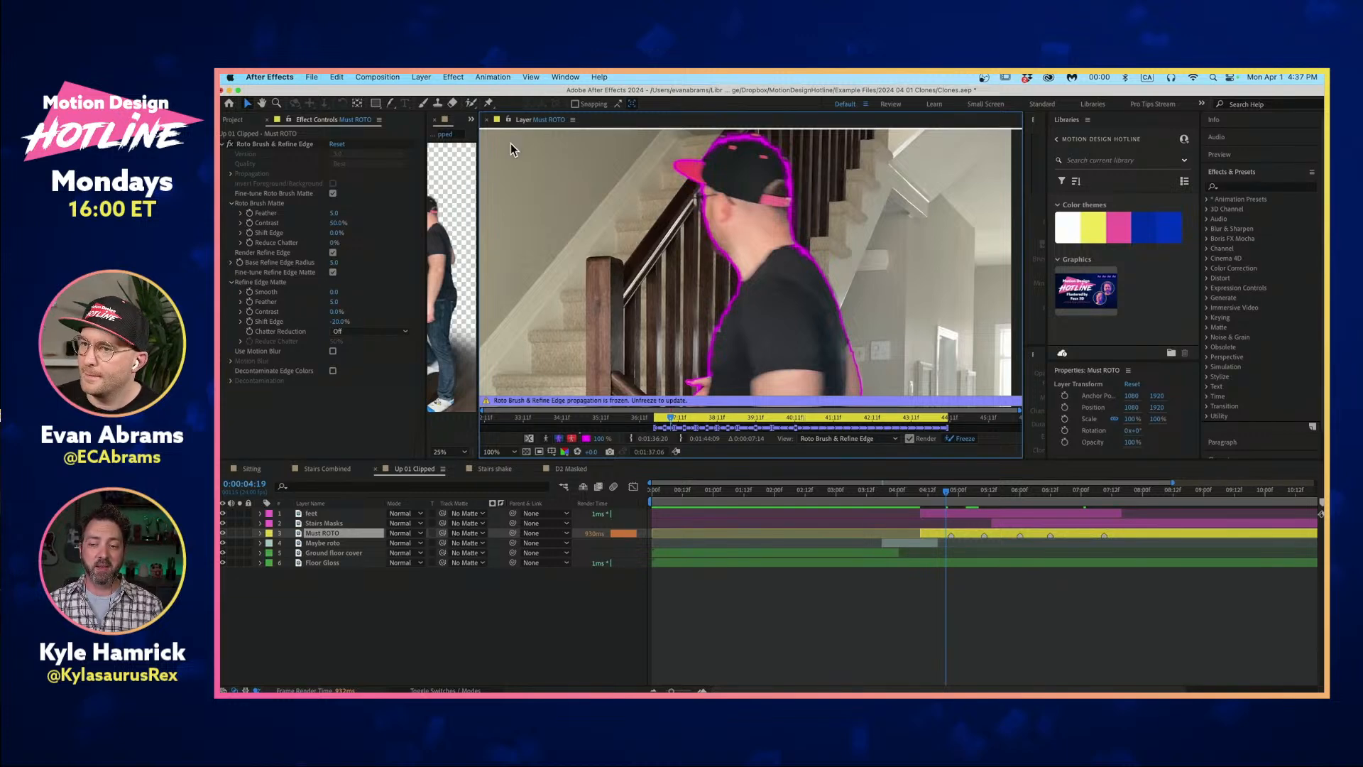
{"action": "left_click_drag", "start_coordinate": [481, 152], "coordinate": [794, 152]}
{"action": "scroll", "coordinate": [915, 276], "scroll_direction": "down", "scroll_amount": 2}
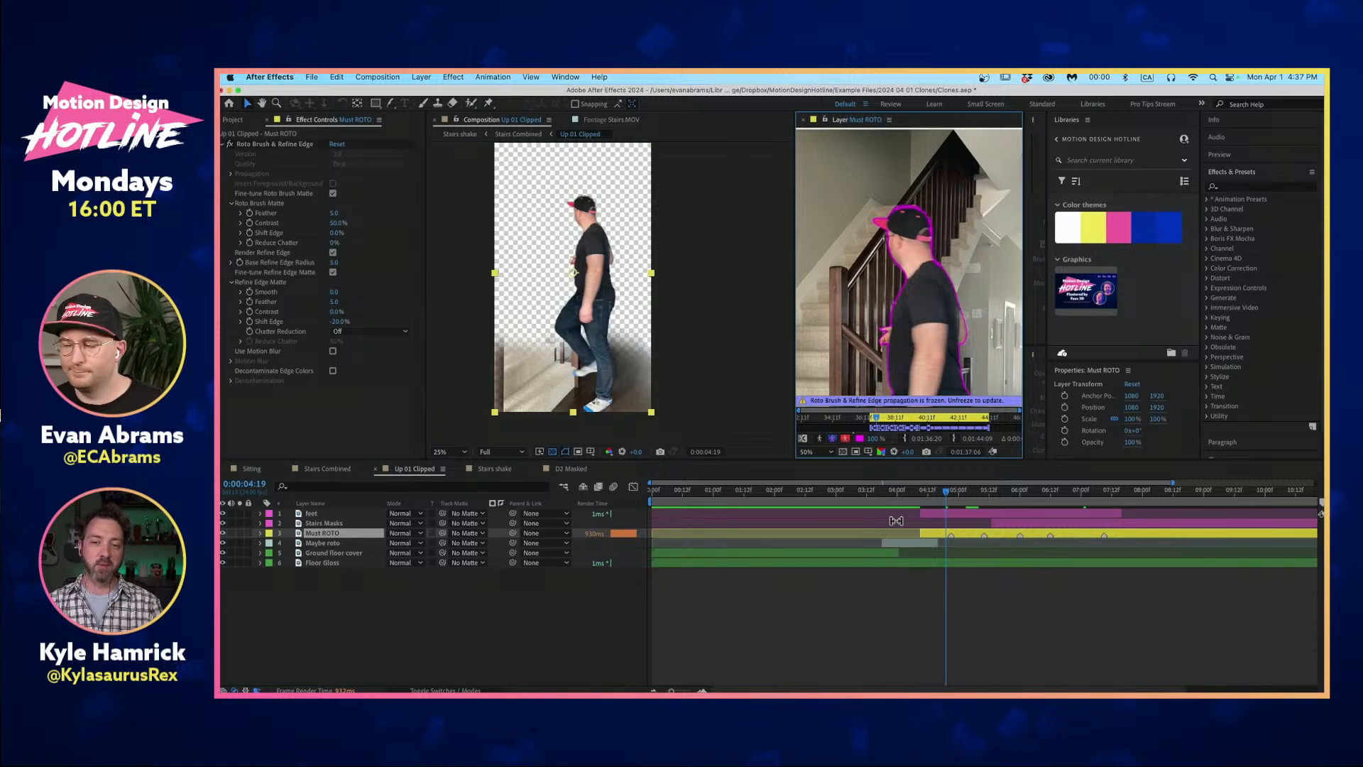
Scrub the Must ROTO layer to 0:00:07:18 and examine the Roto Brush edge up close where the body meets the handrail.
{"action": "left_click_drag", "start_coordinate": [876, 417], "coordinate": [925, 423]}
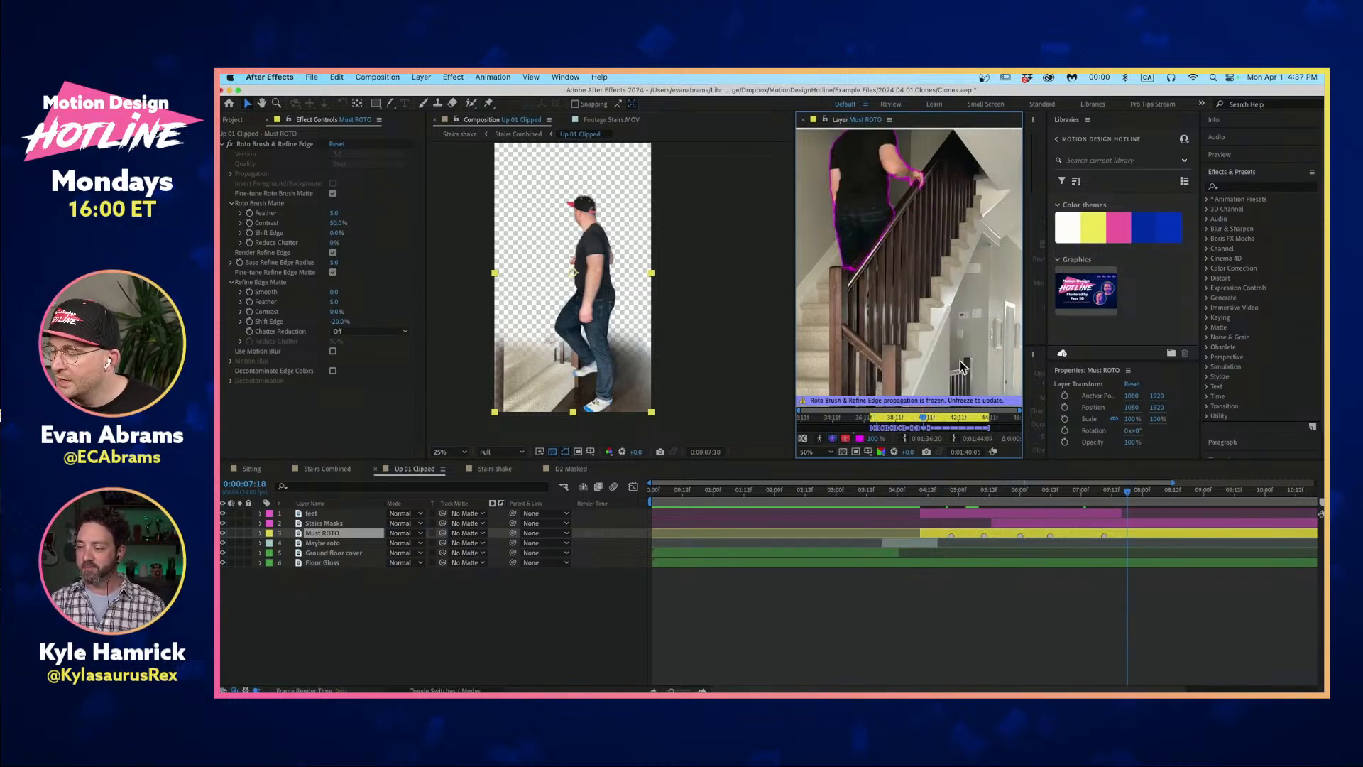
{"action": "scroll", "coordinate": [896, 242], "scroll_direction": "up", "scroll_amount": 2}
{"action": "left_click_drag", "start_coordinate": [891, 219], "coordinate": [930, 236]}
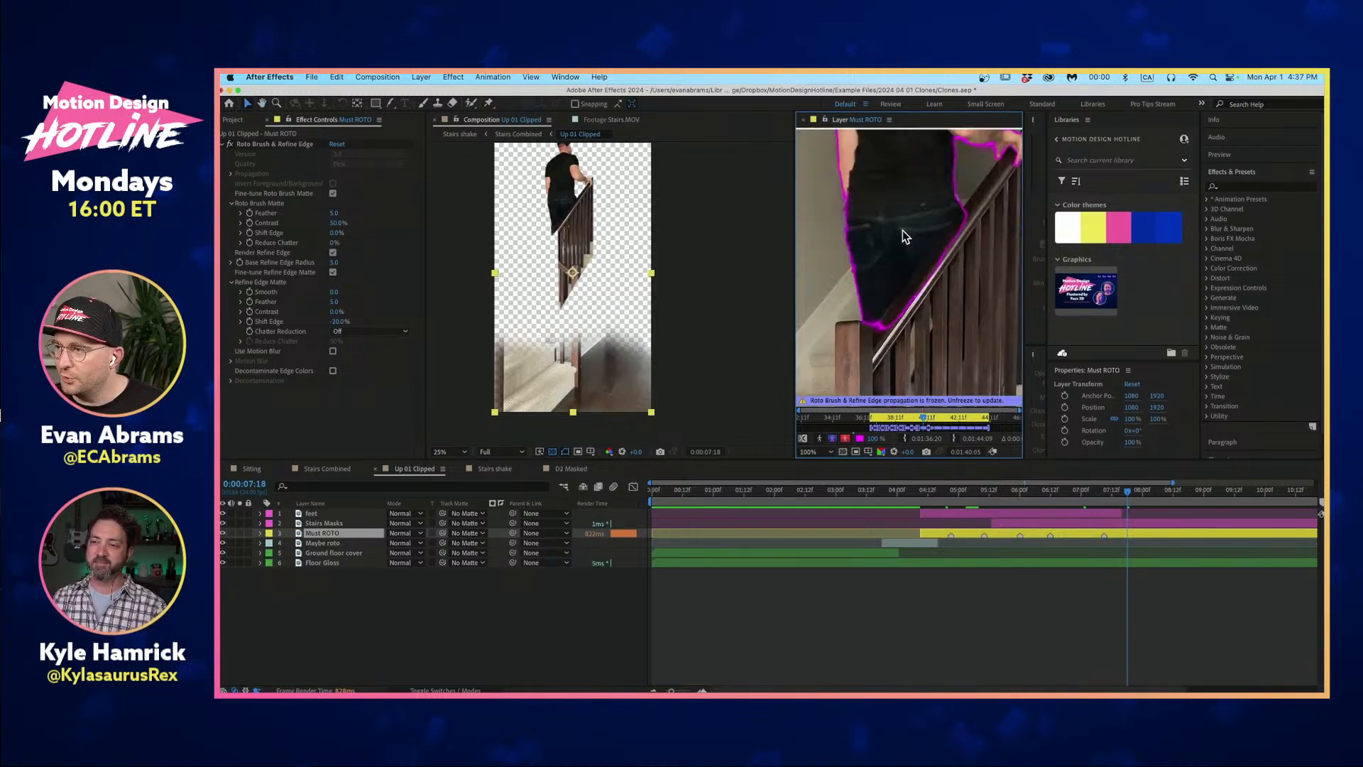
{"action": "scroll", "coordinate": [902, 230], "scroll_direction": "up", "scroll_amount": 2}
{"action": "scroll", "coordinate": [903, 235], "scroll_direction": "down", "scroll_amount": 2}
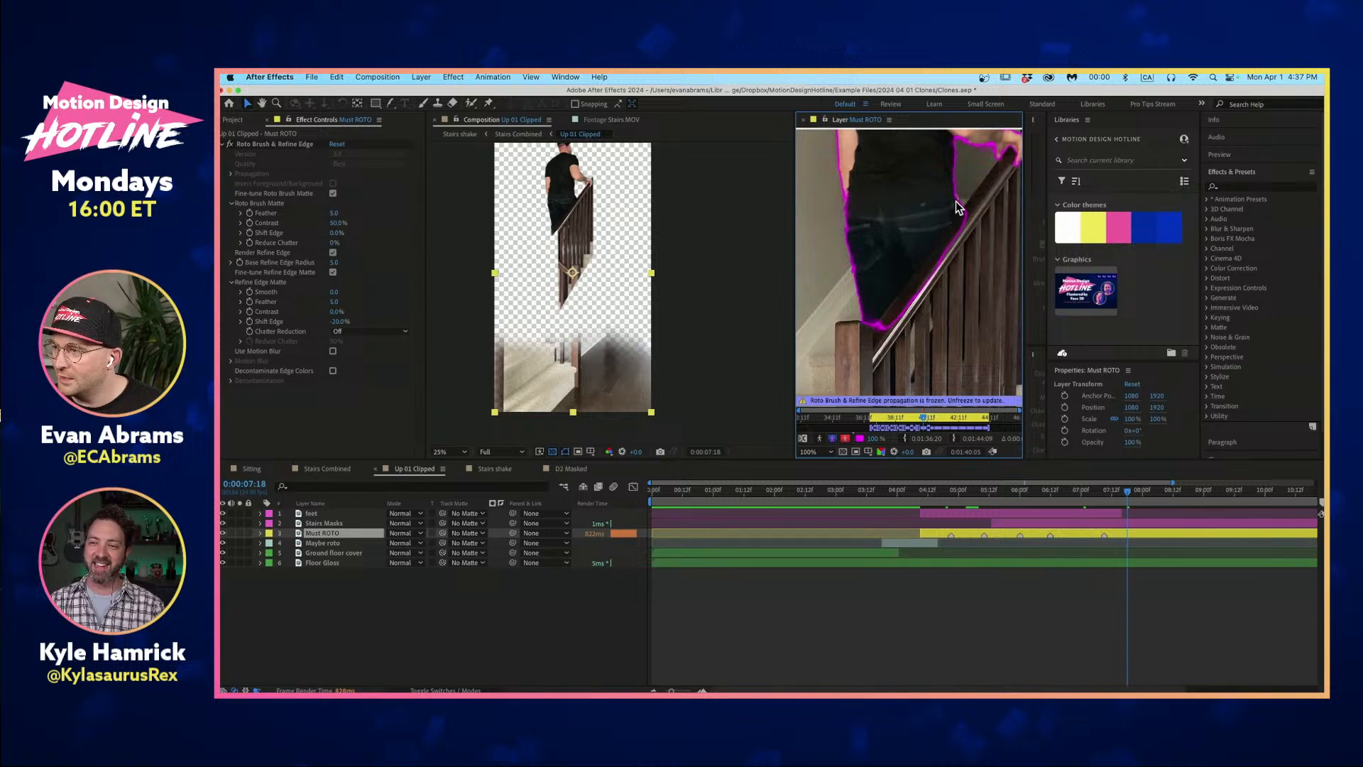
{"action": "left_click_drag", "start_coordinate": [934, 236], "coordinate": [938, 248]}
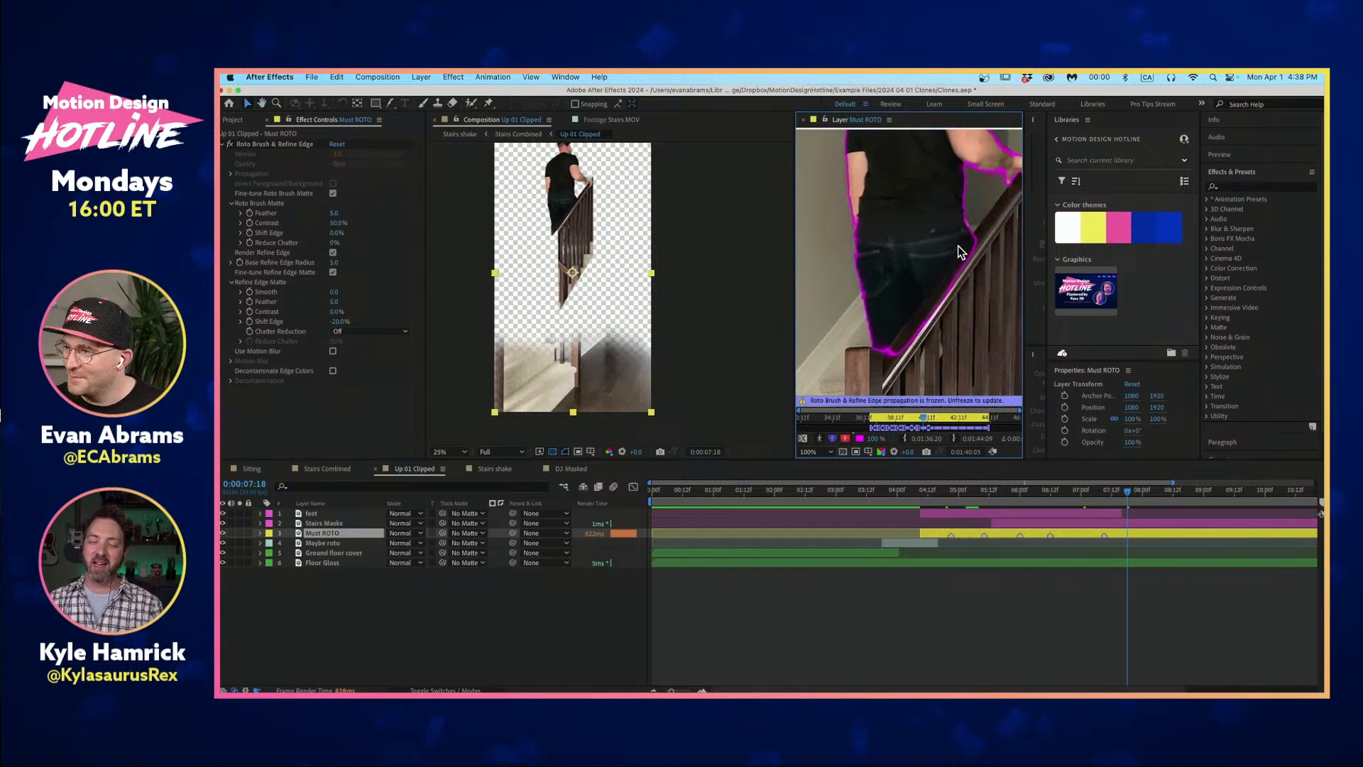
{"action": "scroll", "coordinate": [896, 264], "scroll_direction": "up", "scroll_amount": 2}
{"action": "scroll", "coordinate": [898, 265], "scroll_direction": "down", "scroll_amount": 2}
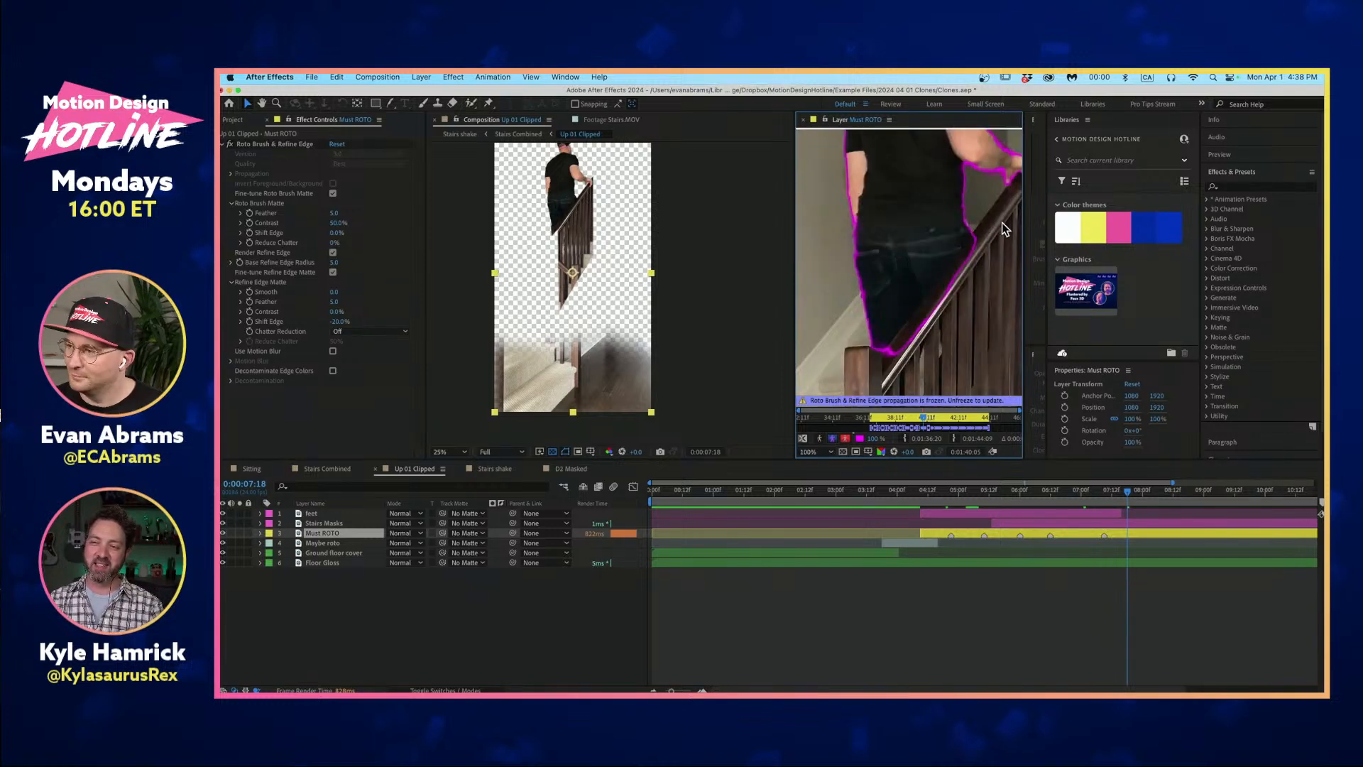
{"action": "scroll", "coordinate": [987, 218], "scroll_direction": "down", "scroll_amount": 1}
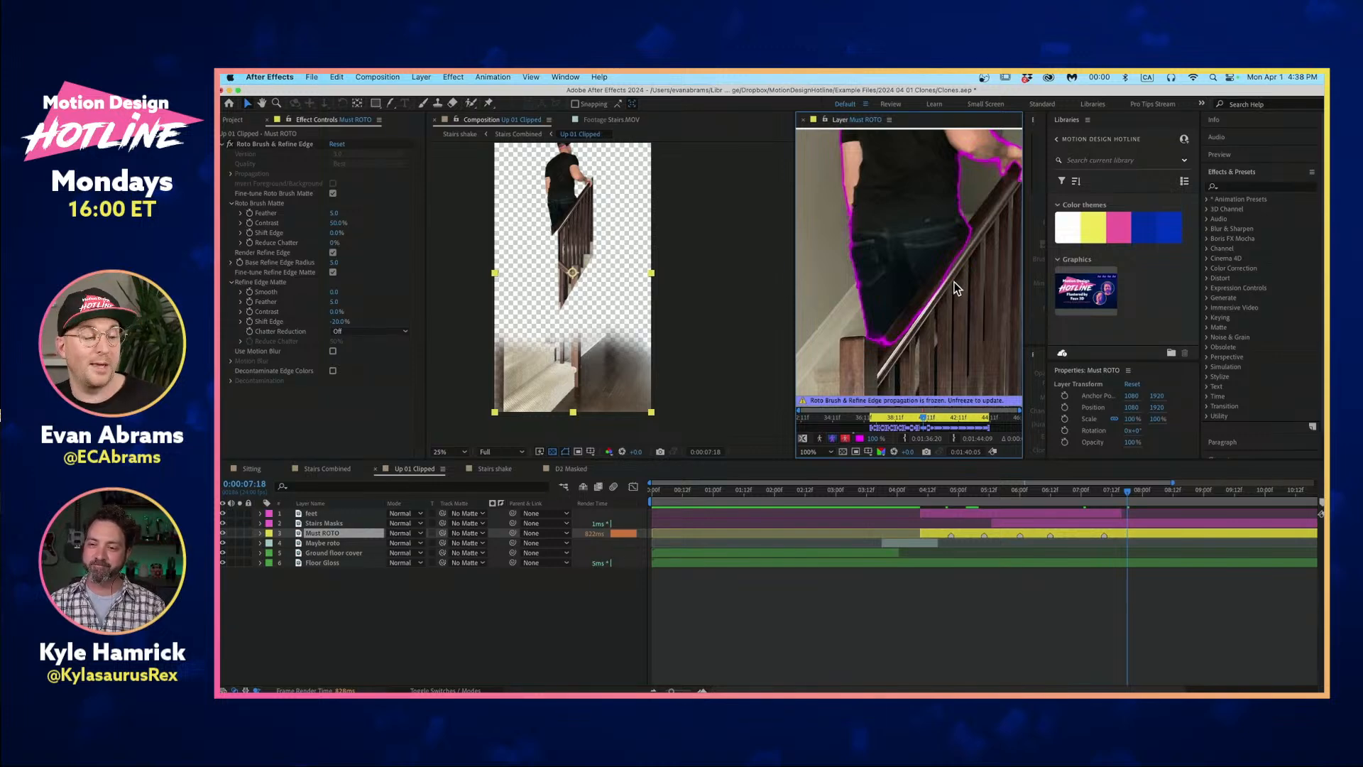
{"action": "scroll", "coordinate": [954, 283], "scroll_direction": "up", "scroll_amount": 3}
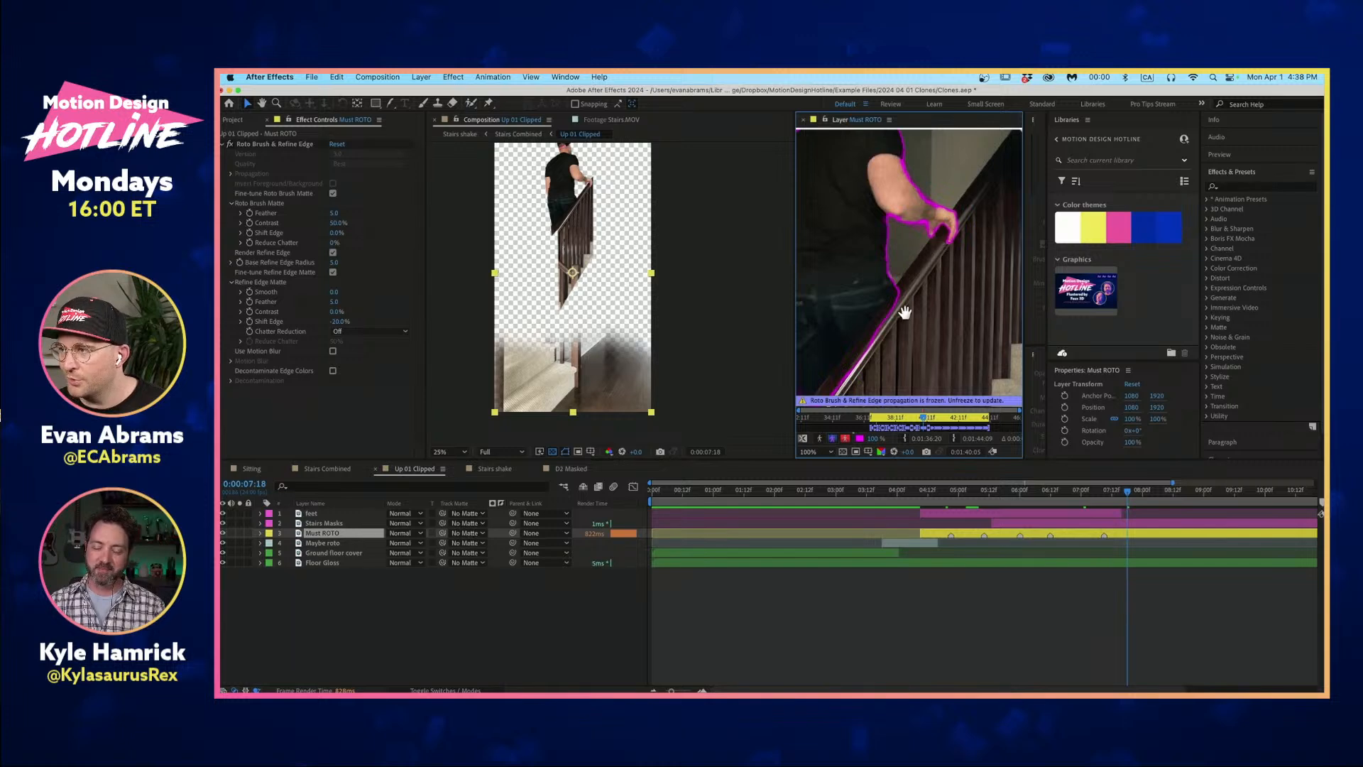
Examine the Roto Brush outline on the Must ROTO layer up close around the legs and cap, and view the whole figure.
{"action": "left_click_drag", "start_coordinate": [904, 307], "coordinate": [937, 255]}
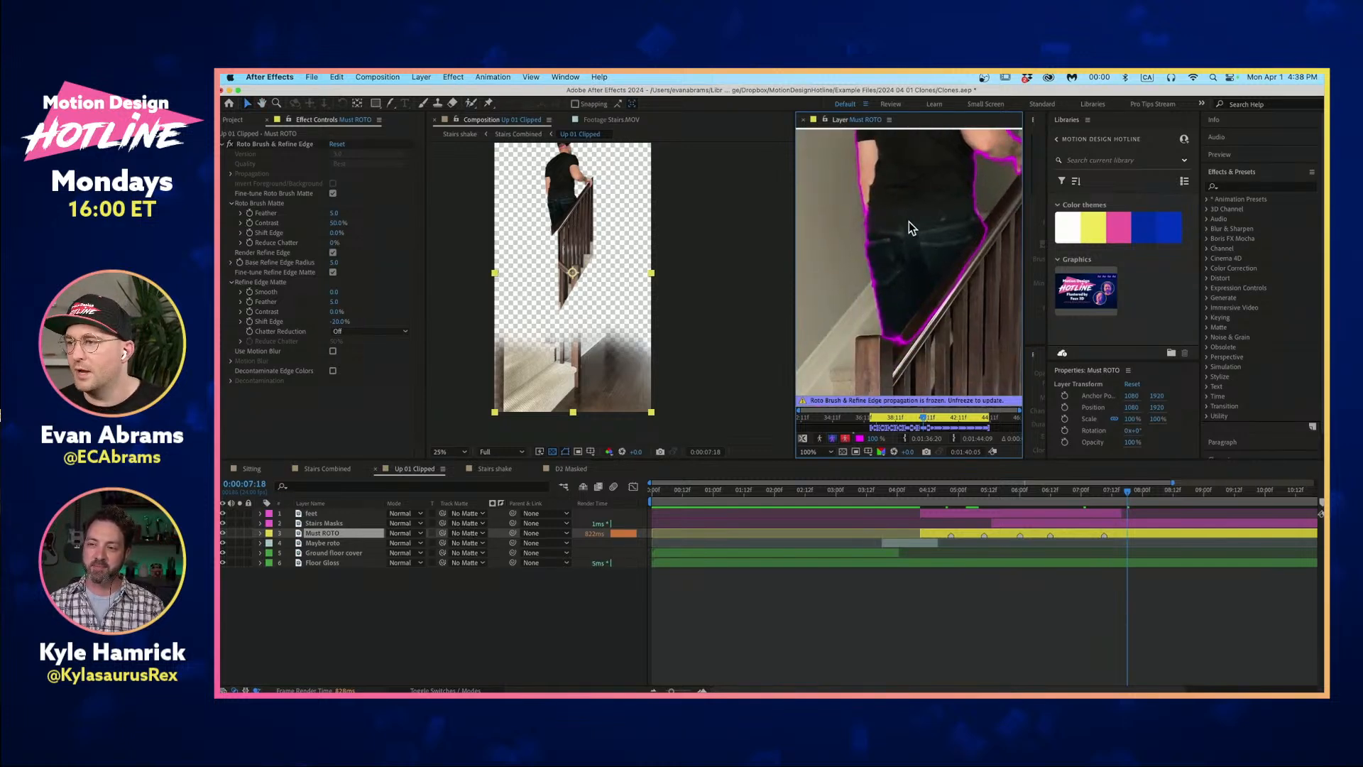
{"action": "scroll", "coordinate": [908, 221], "scroll_direction": "down", "scroll_amount": 2}
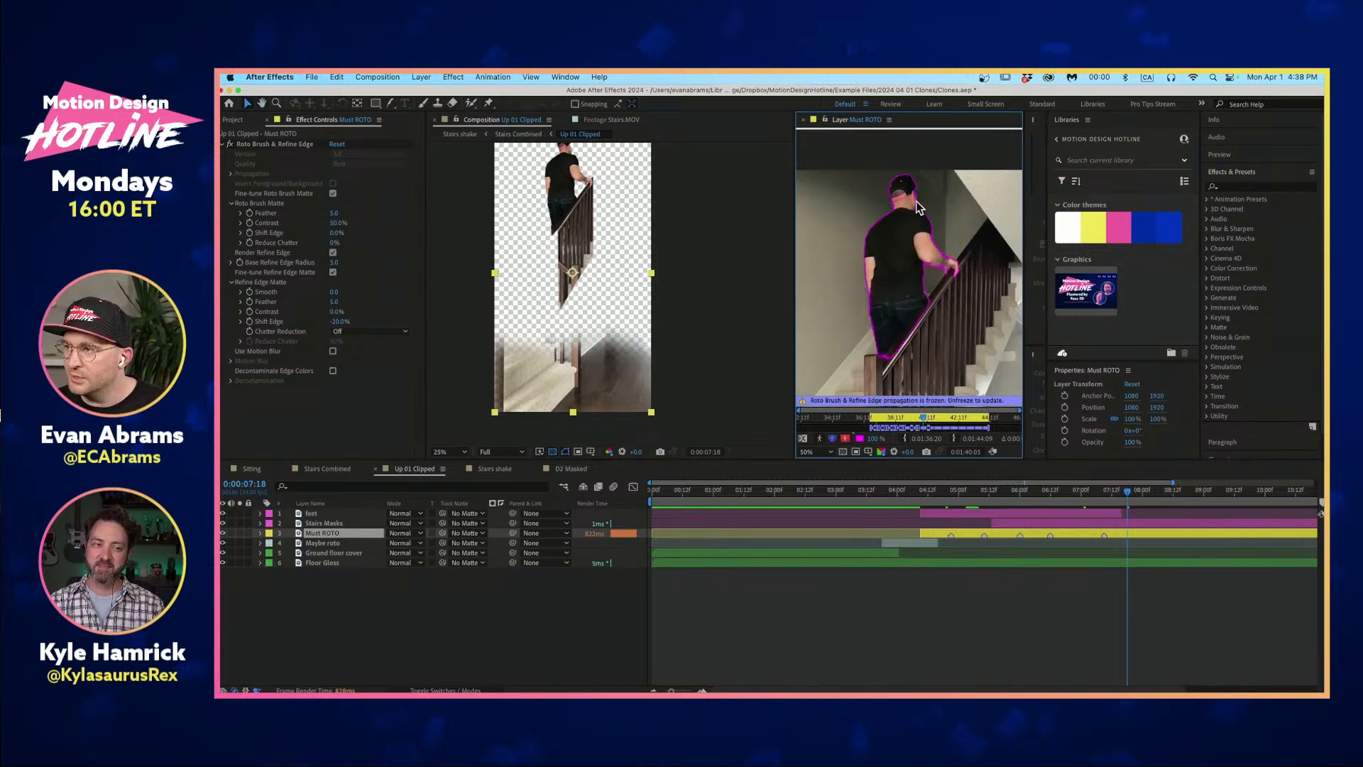
{"action": "scroll", "coordinate": [922, 187], "scroll_direction": "up", "scroll_amount": 3}
{"action": "scroll", "coordinate": [922, 199], "scroll_direction": "up", "scroll_amount": 1}
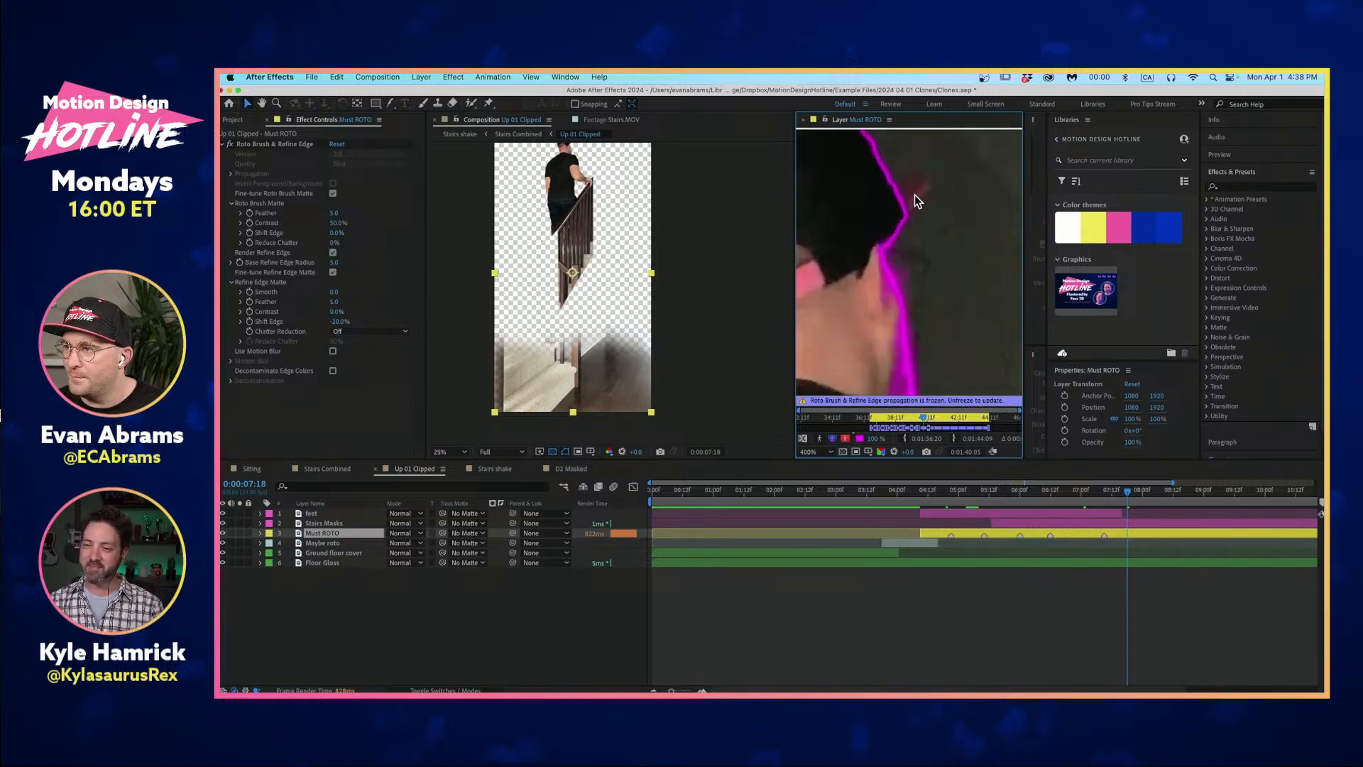
{"action": "scroll", "coordinate": [918, 197], "scroll_direction": "down", "scroll_amount": 3}
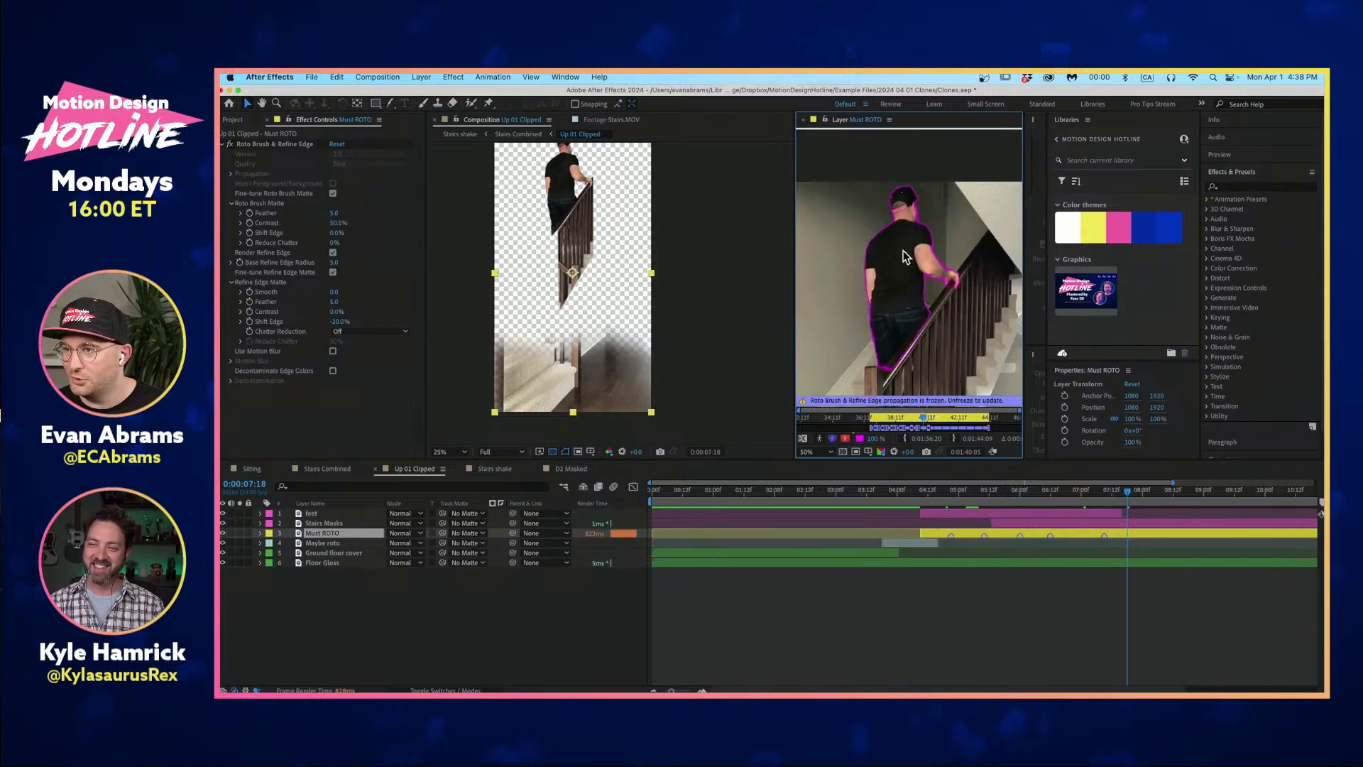
{"action": "left_click_drag", "start_coordinate": [908, 258], "coordinate": [957, 235]}
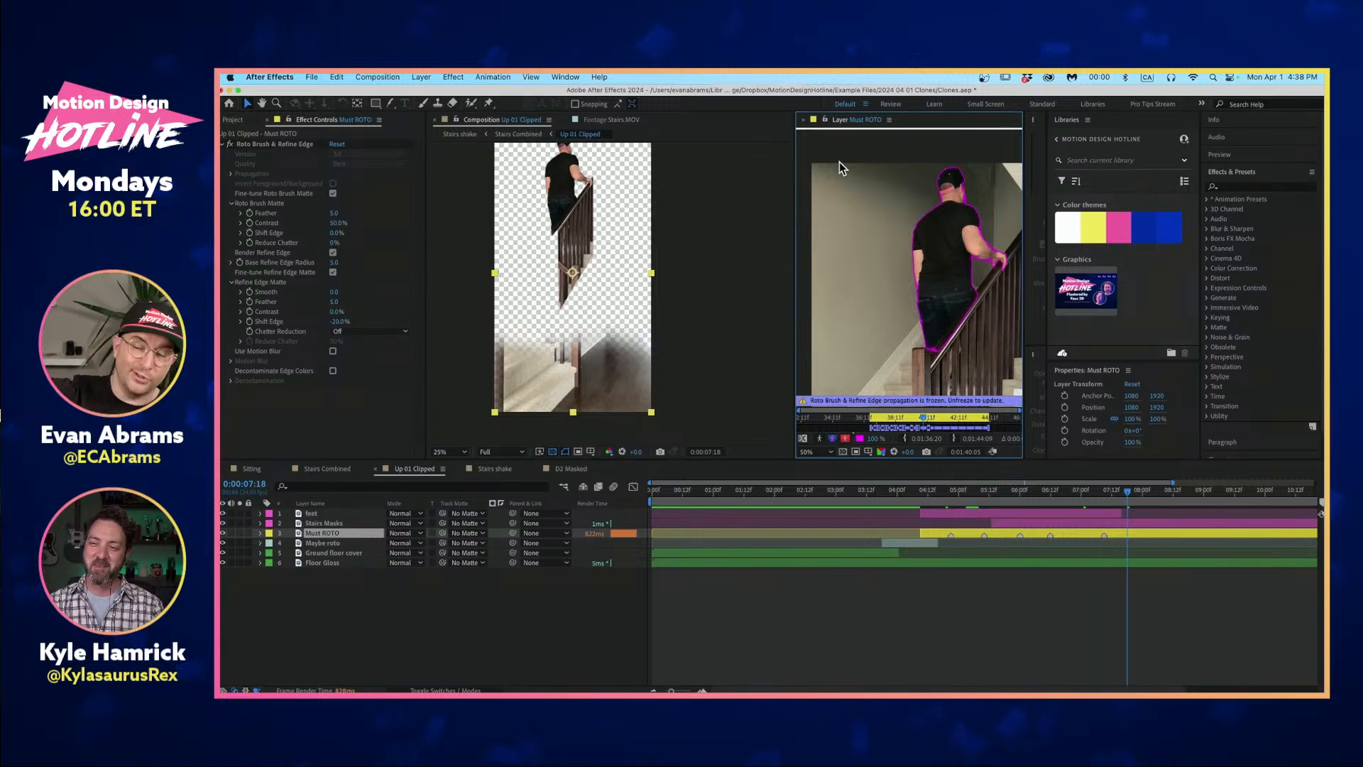
Select the Must ROTO layer and show its full duration in the timeline.
{"action": "left_click", "coordinate": [1008, 595]}
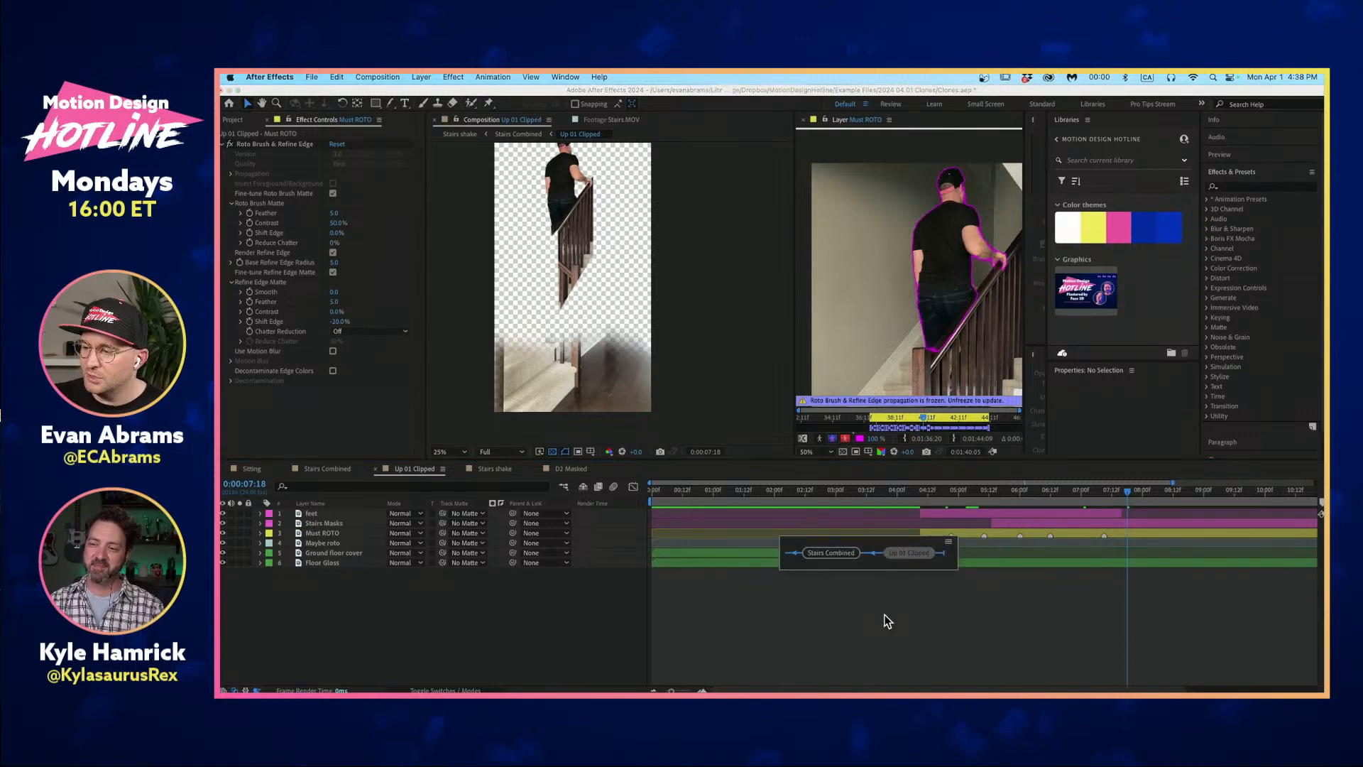
{"action": "left_click", "coordinate": [1130, 534]}
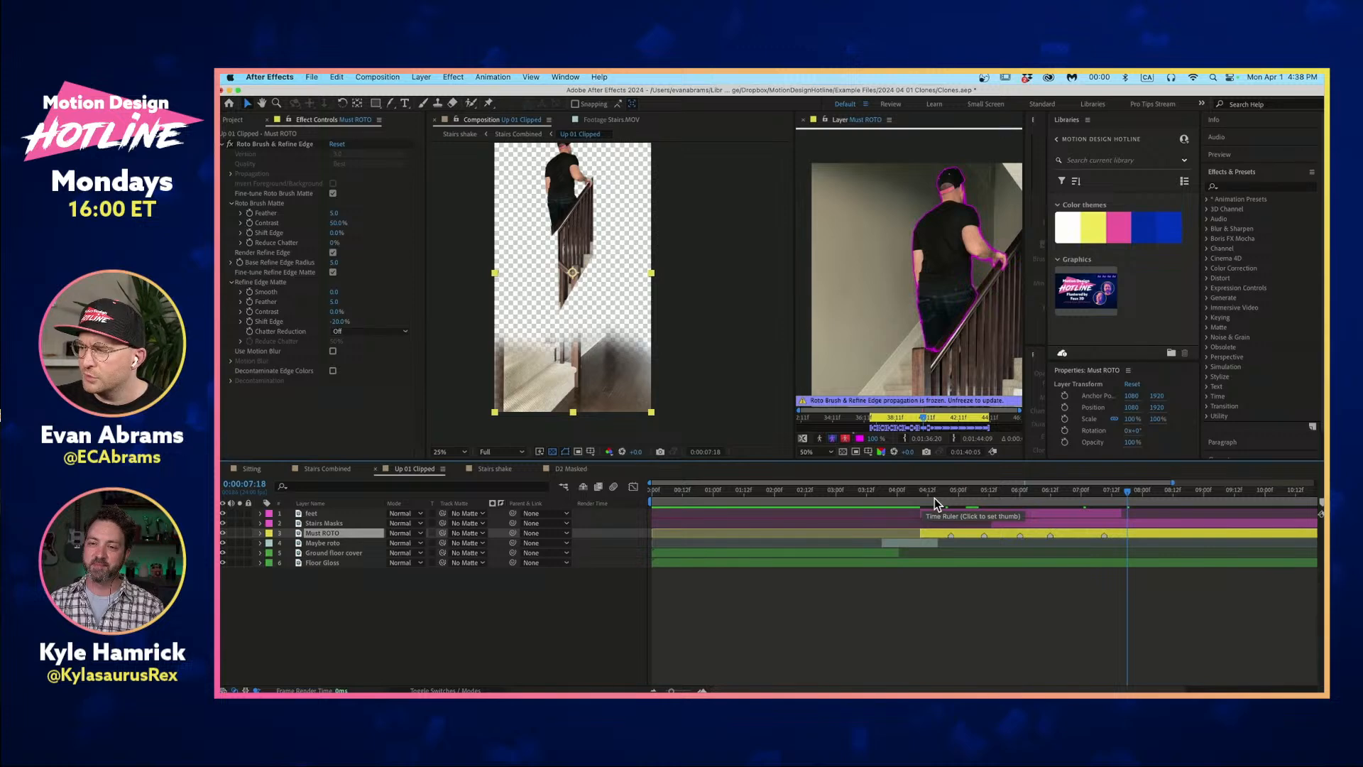
{"action": "key", "text": "minus"}
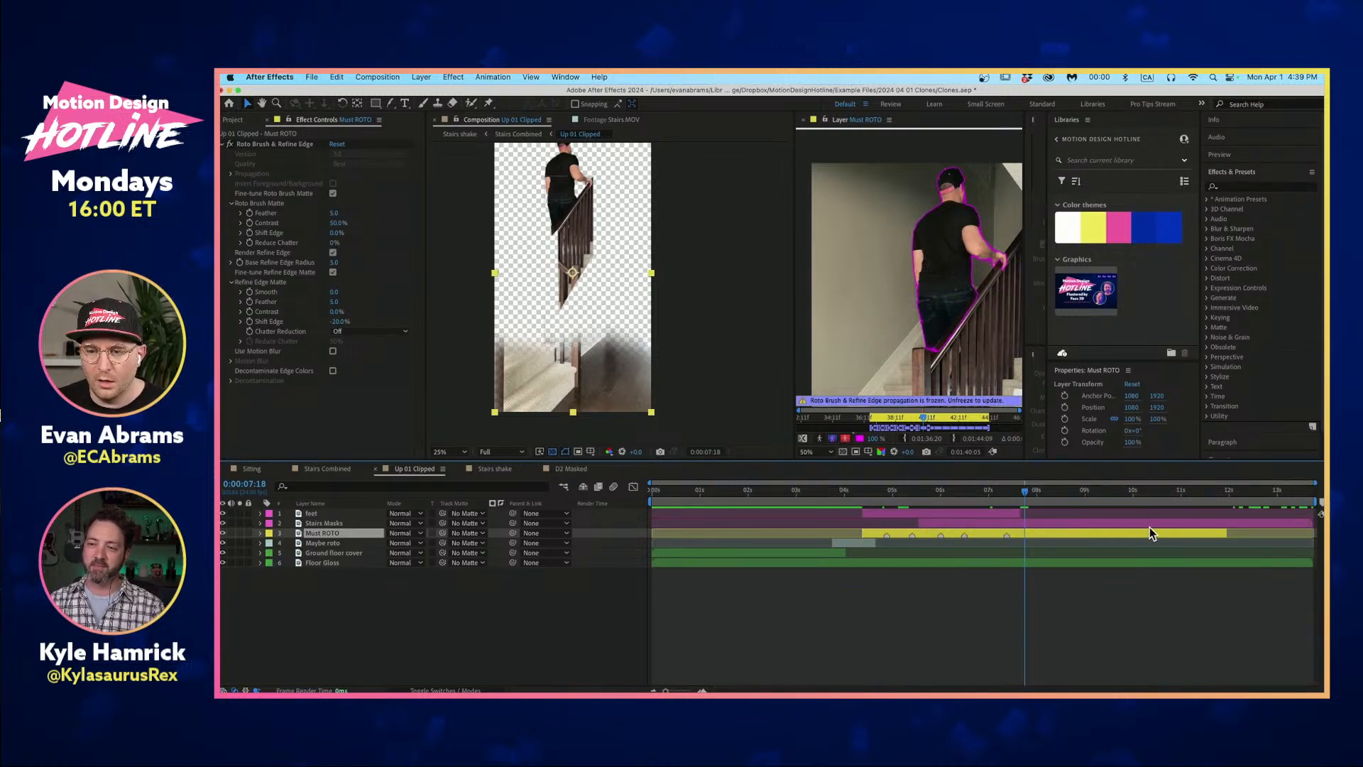
Go up to the Stairs Combined composition, move the playhead to 0:00:12:21 and close the Must ROTO layer view.
{"action": "left_click", "coordinate": [1102, 643]}
{"action": "key", "text": "Tab"}
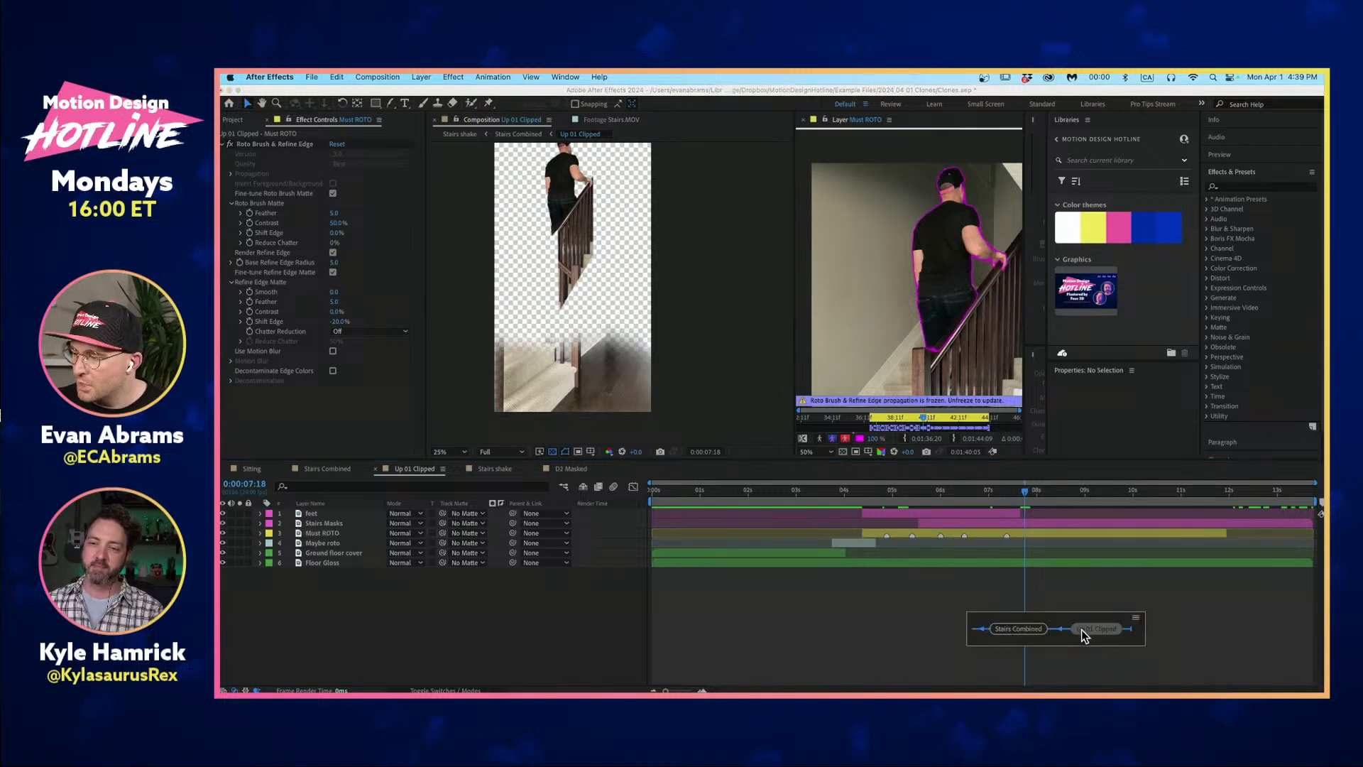
{"action": "left_click", "coordinate": [1012, 624]}
{"action": "left_click_drag", "start_coordinate": [923, 488], "coordinate": [848, 496]}
{"action": "left_click", "coordinate": [803, 120]}
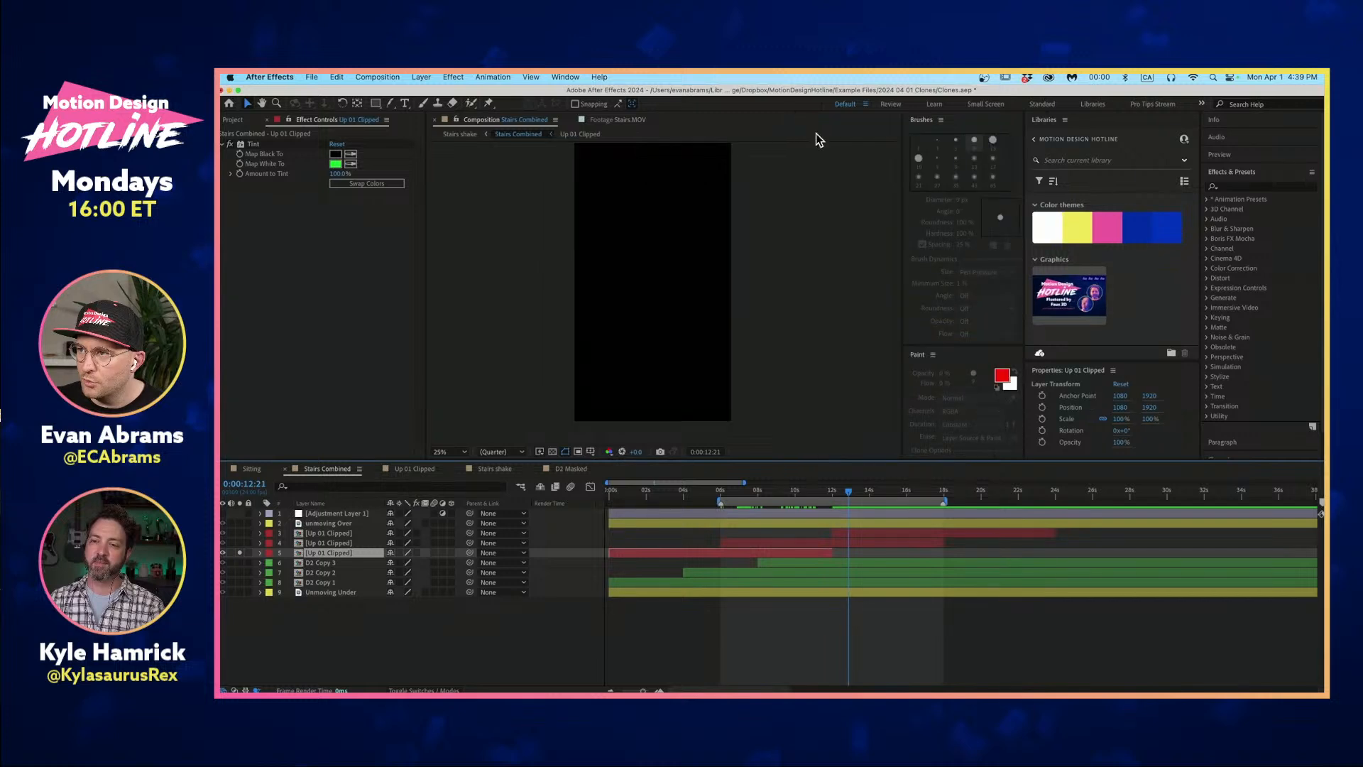
Scrub Stairs Combined to 0:00:07:05 and on to 0:00:10:08 to view the soloed lowest Up 01 Clipped layer.
{"action": "left_click", "coordinate": [771, 654]}
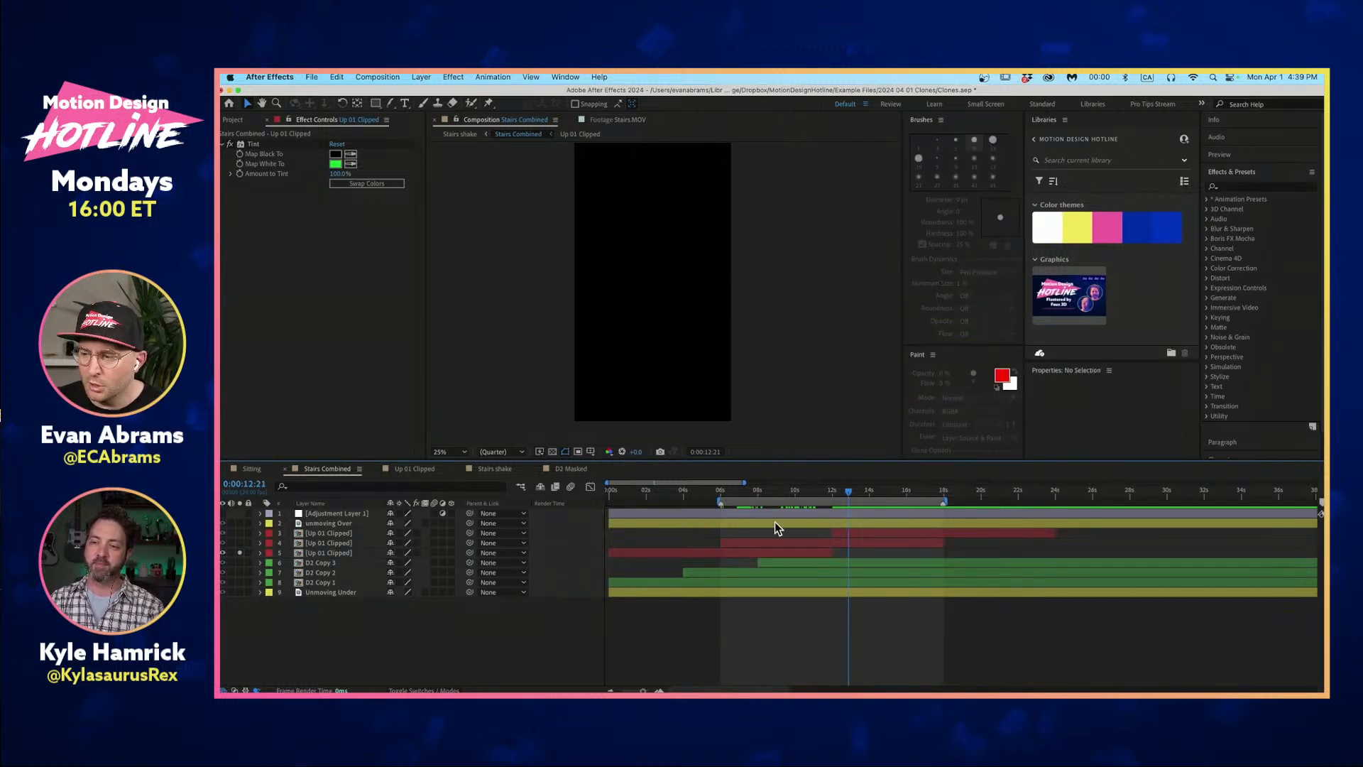
{"action": "scroll", "coordinate": [637, 231], "scroll_direction": "down", "scroll_amount": 1}
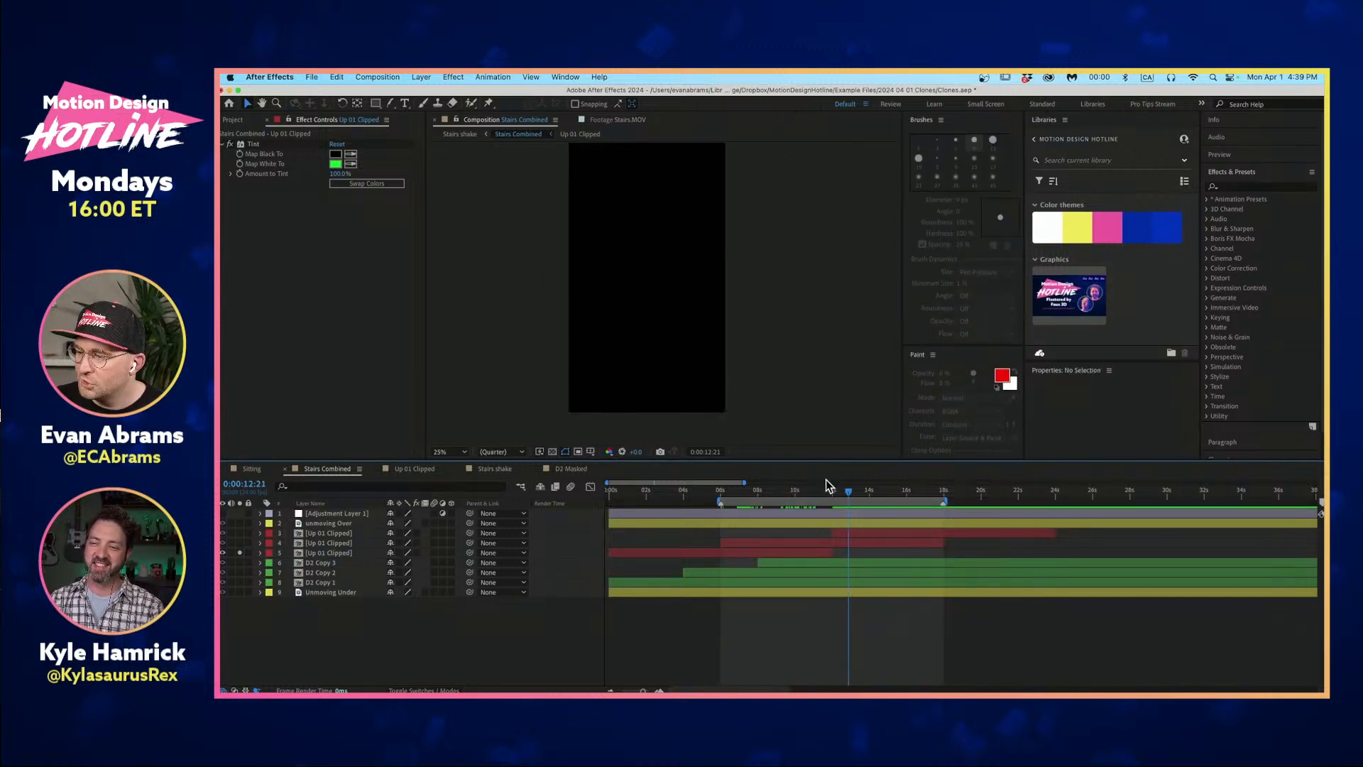
{"action": "left_click_drag", "start_coordinate": [829, 486], "coordinate": [743, 497]}
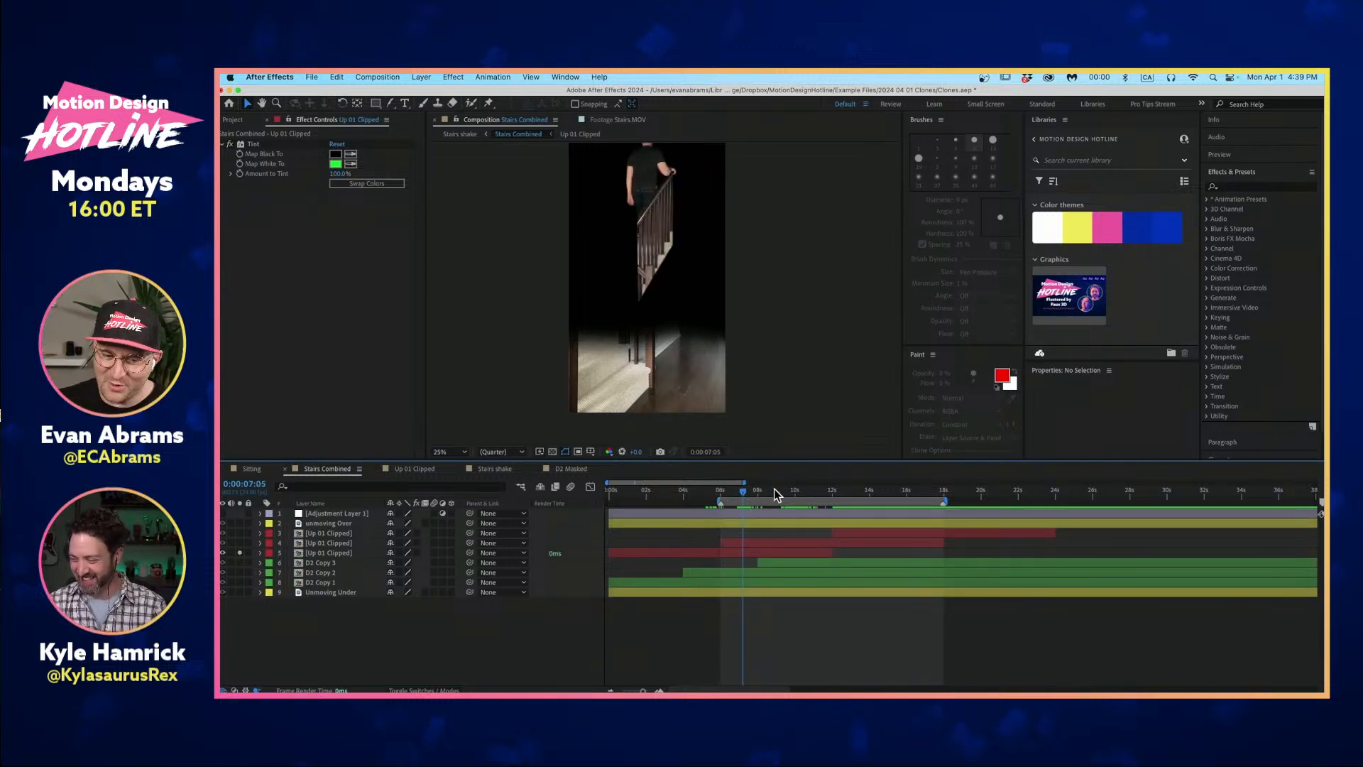
{"action": "left_click", "coordinate": [789, 544]}
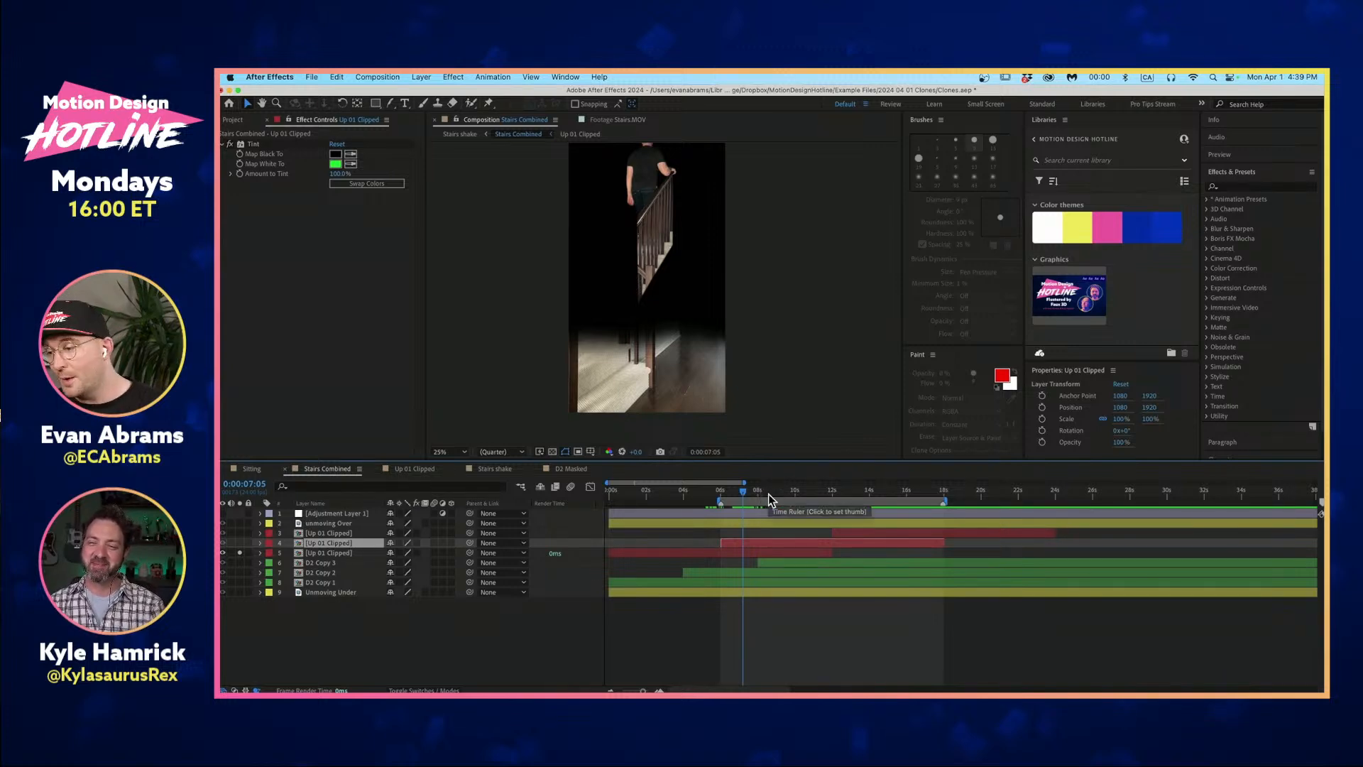
{"action": "left_click", "coordinate": [802, 492]}
{"action": "mouse_move", "coordinate": [805, 499]}
{"action": "left_mouse_down"}
{"action": "mouse_move", "coordinate": [836, 497]}
{"action": "mouse_move", "coordinate": [801, 497]}
{"action": "left_mouse_up"}
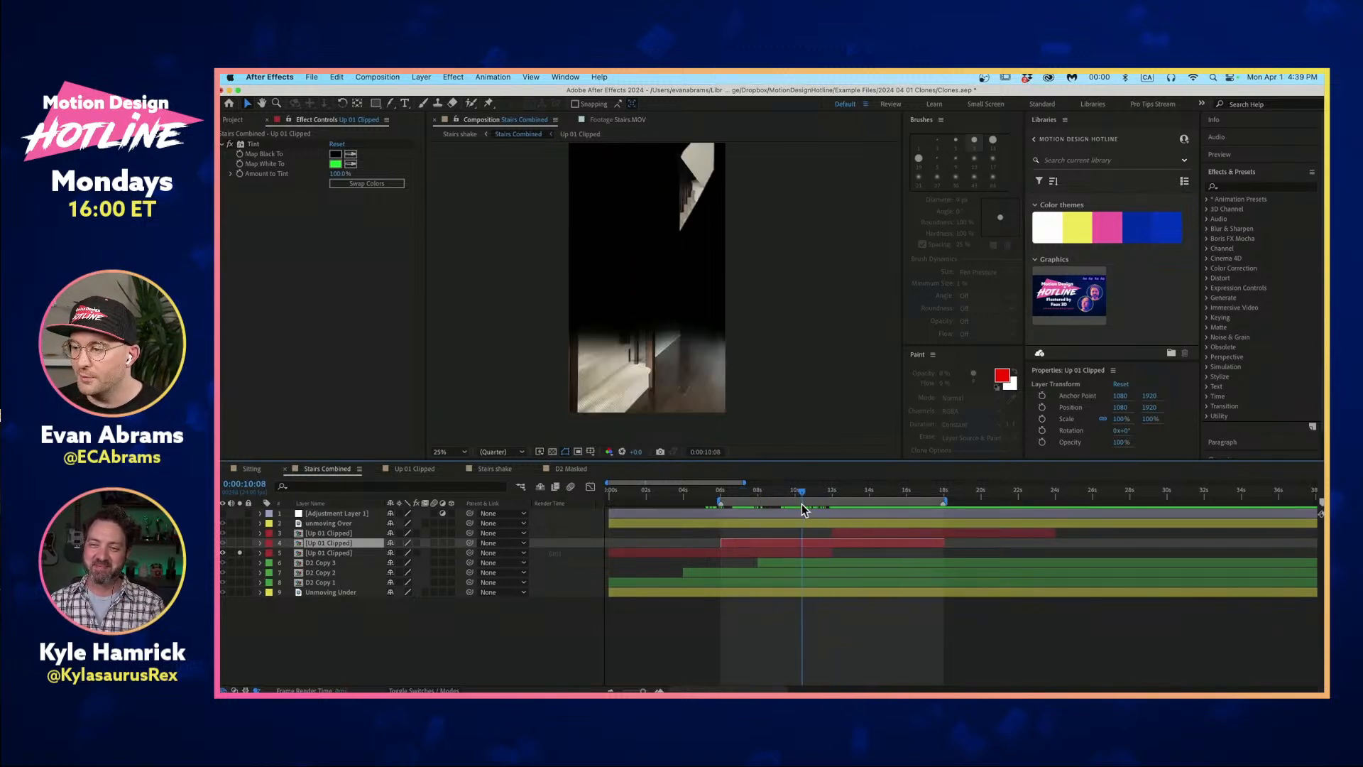
Solo all three Up 01 Clipped layers together and scrub to 0:00:09:21 to view the overlapping clones.
{"action": "left_click", "coordinate": [240, 552]}
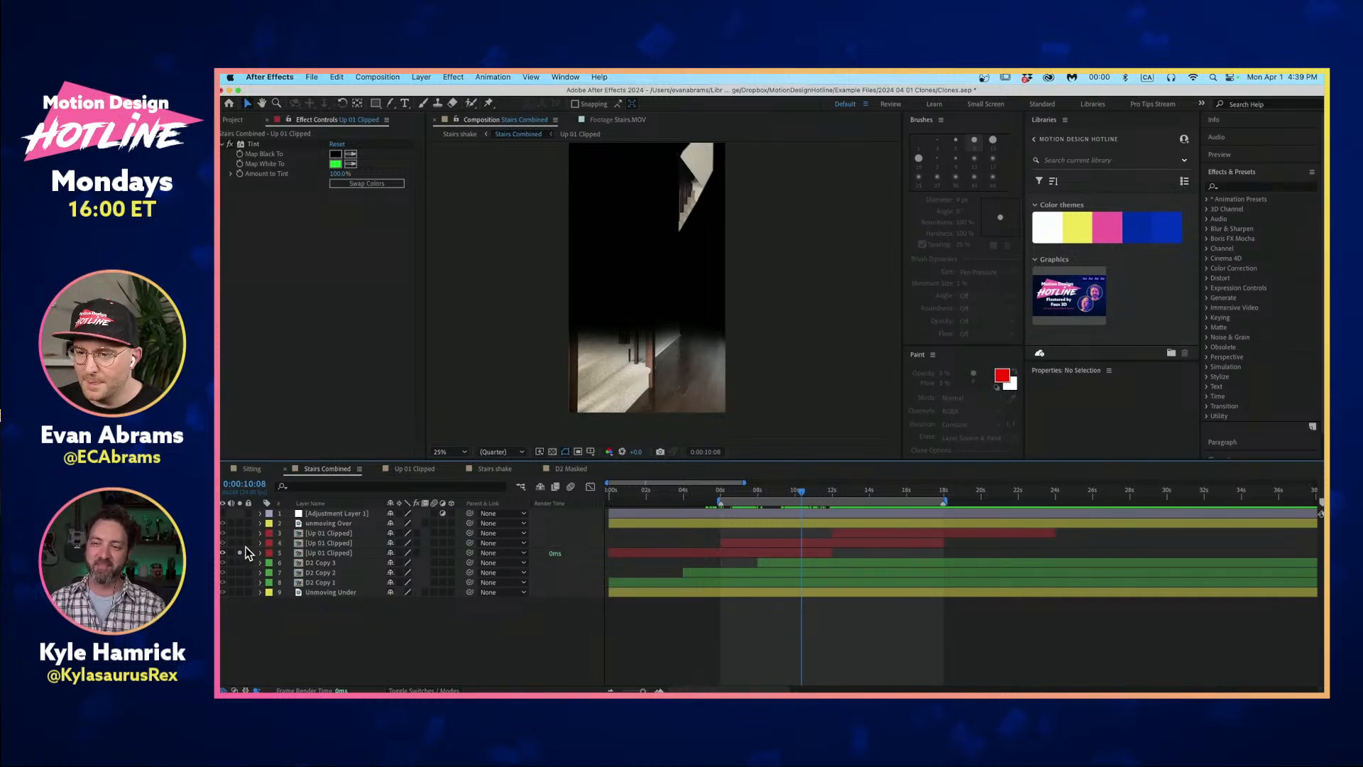
{"action": "left_click_drag", "start_coordinate": [240, 533], "coordinate": [240, 542]}
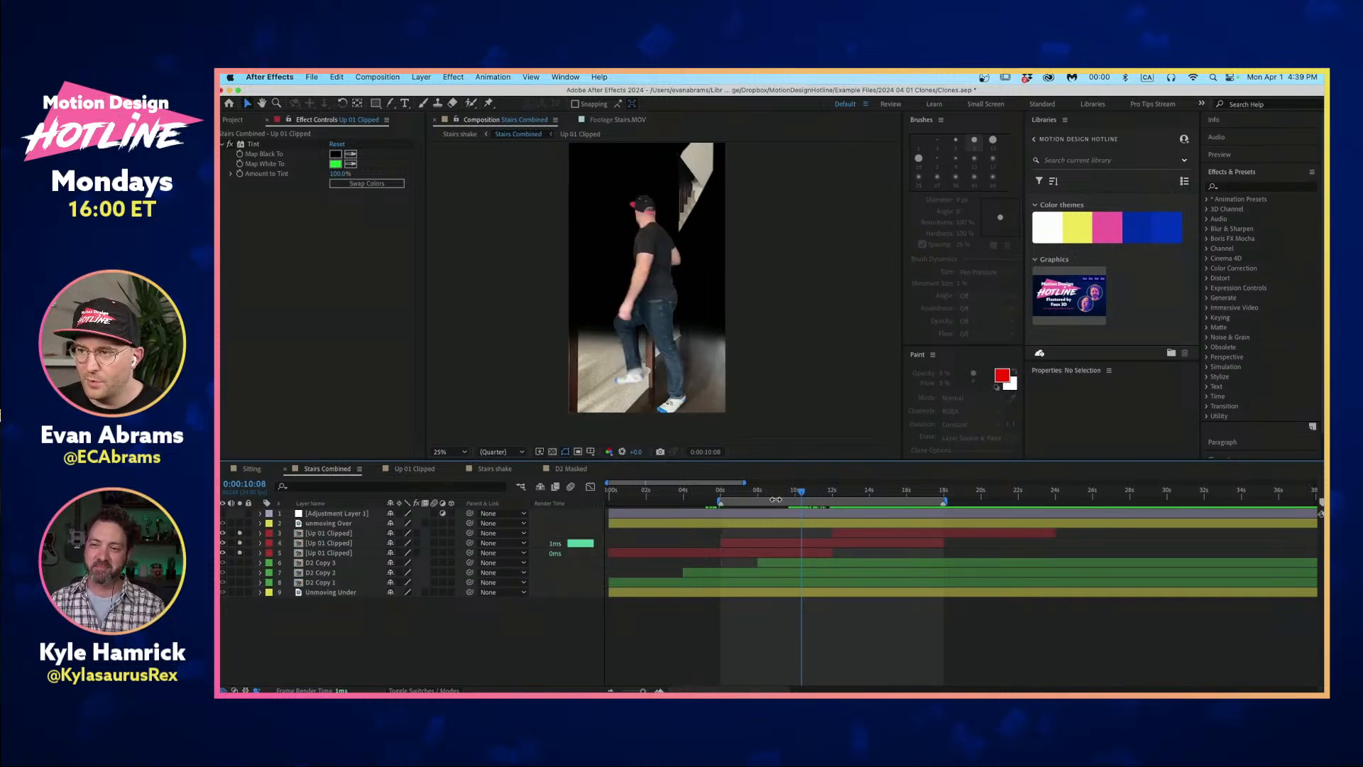
{"action": "left_click_drag", "start_coordinate": [775, 493], "coordinate": [778, 497]}
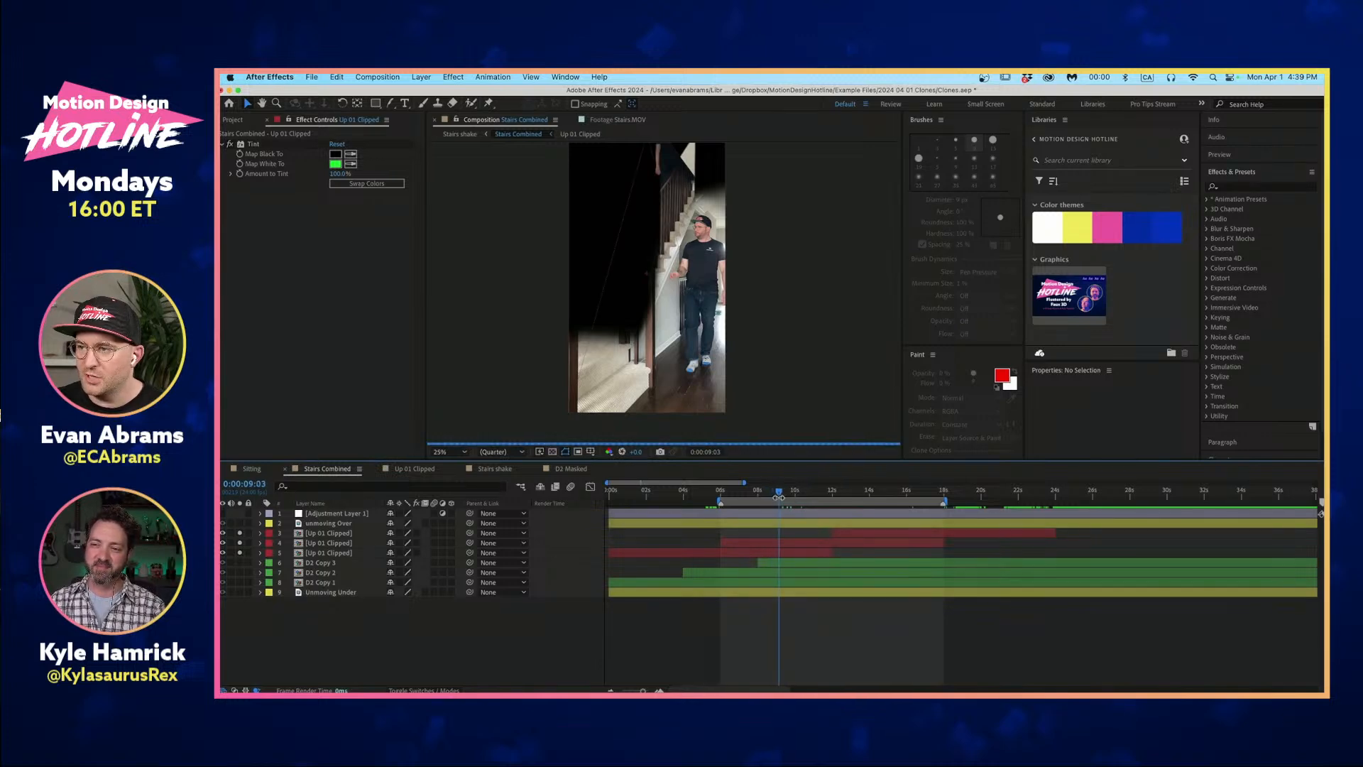
{"action": "left_click", "coordinate": [793, 492]}
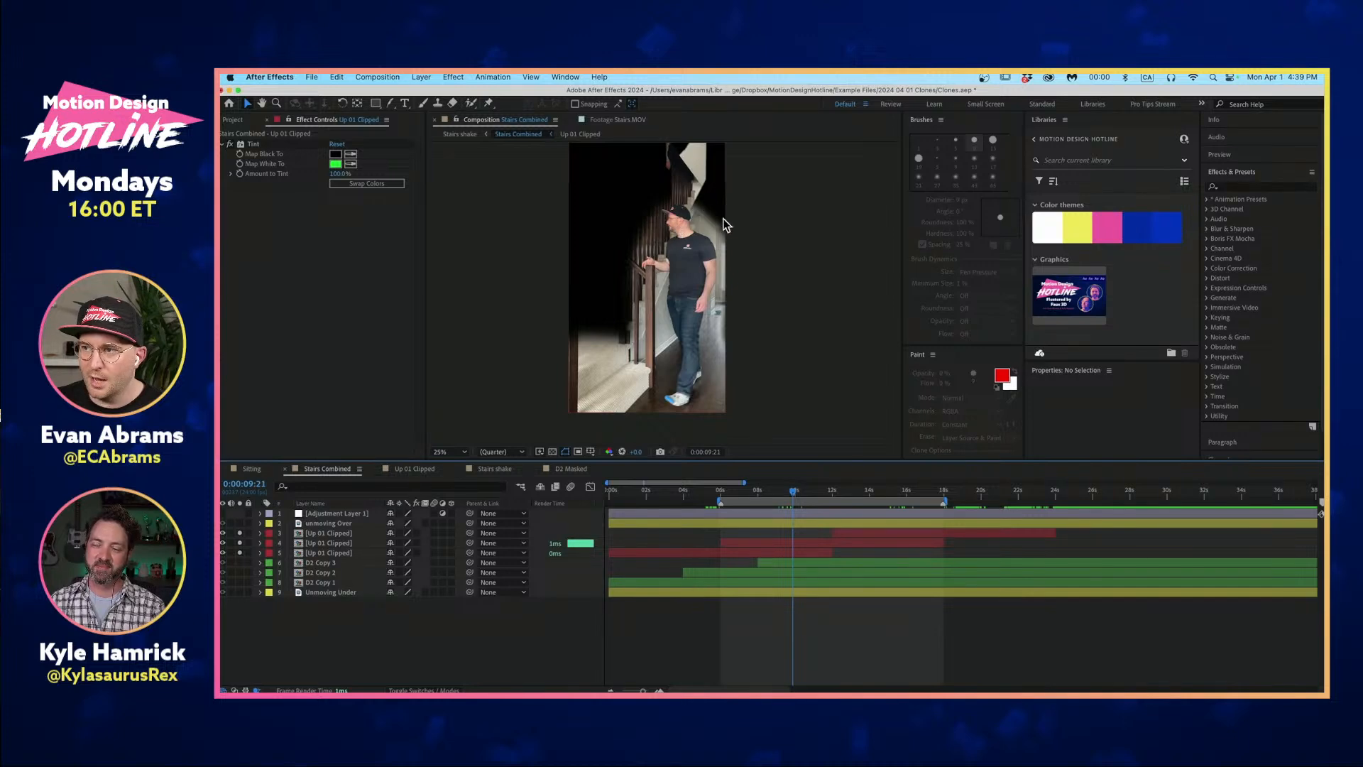
Toggle the solo of the middle Up 01 Clipped layer off and on to compare its contribution to the frame.
{"action": "left_click", "coordinate": [240, 542]}
{"action": "left_click", "coordinate": [240, 542]}
{"action": "left_click", "coordinate": [240, 542]}
{"action": "left_click", "coordinate": [240, 542]}
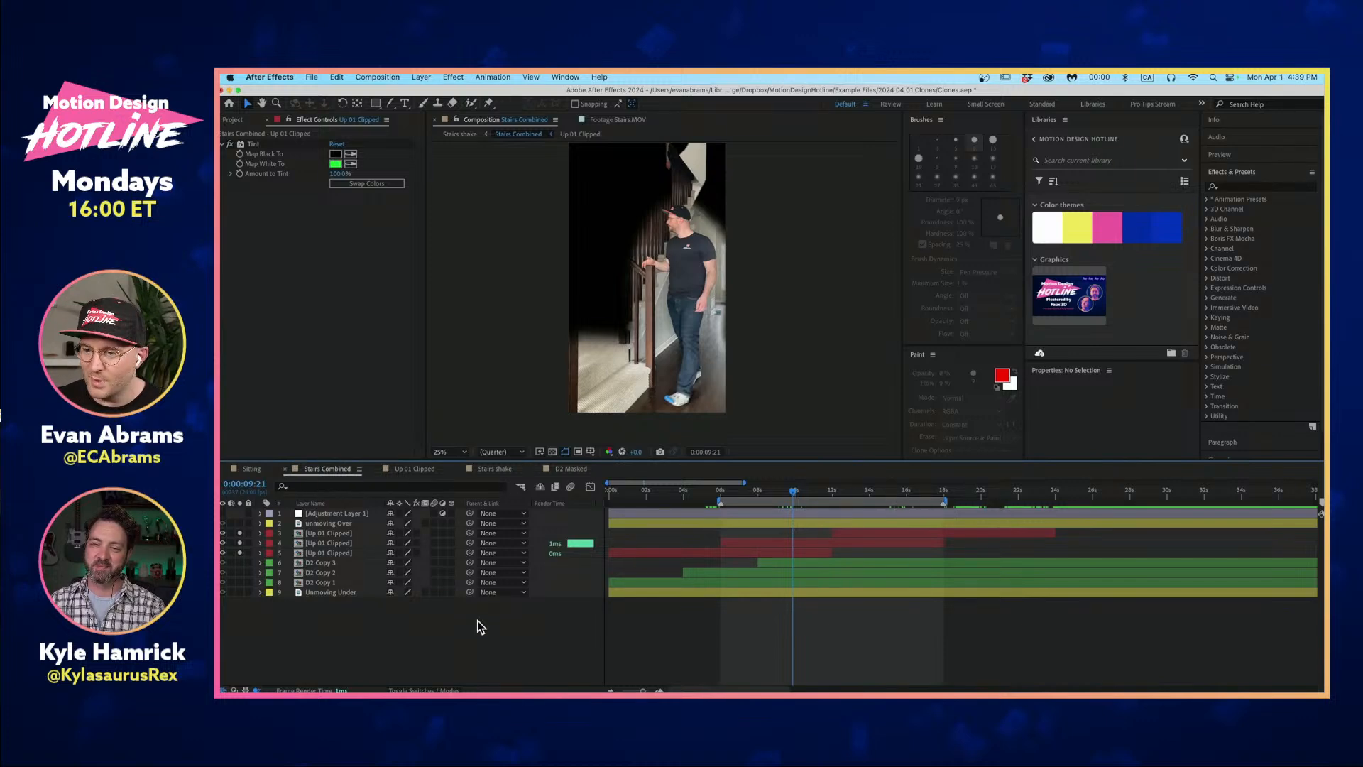
{"action": "key", "text": "Tab"}
{"action": "left_click", "coordinate": [402, 632]}
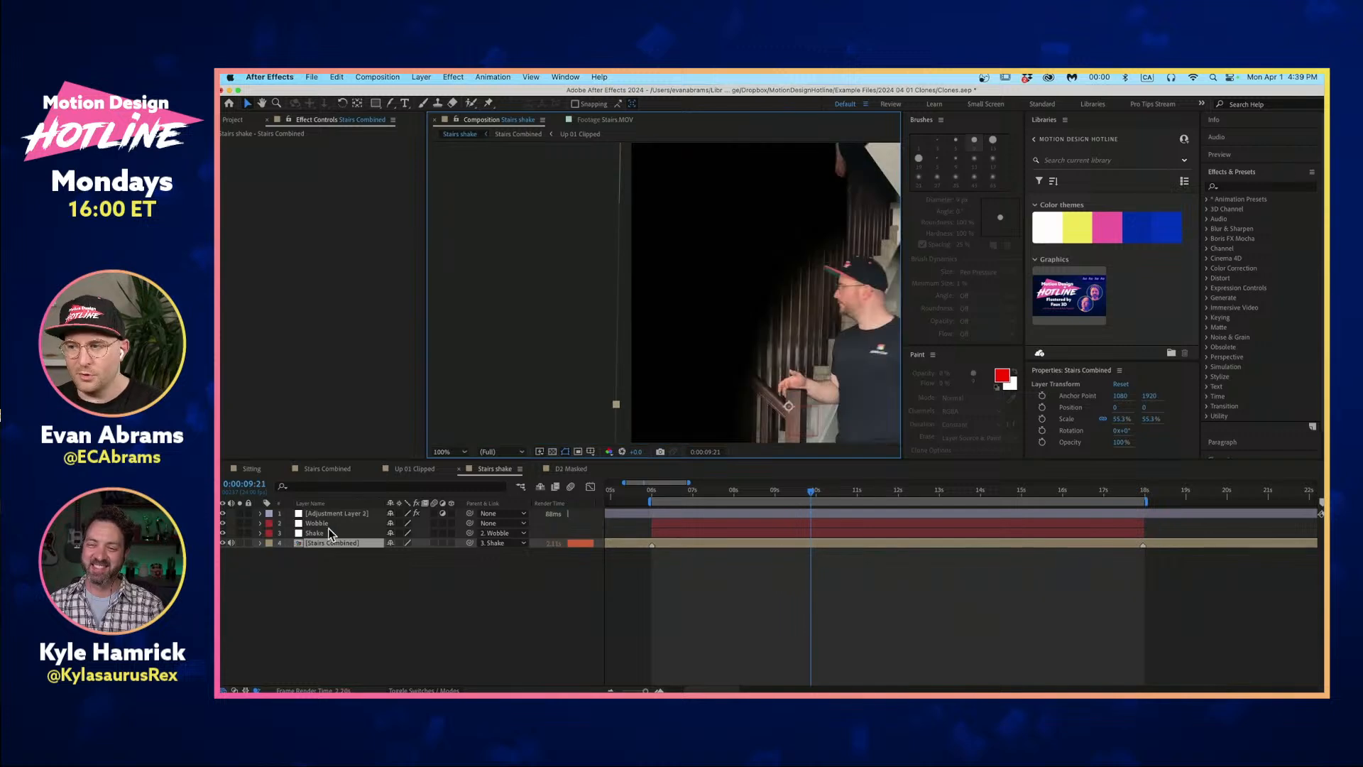
{"action": "double_click", "coordinate": [765, 543]}
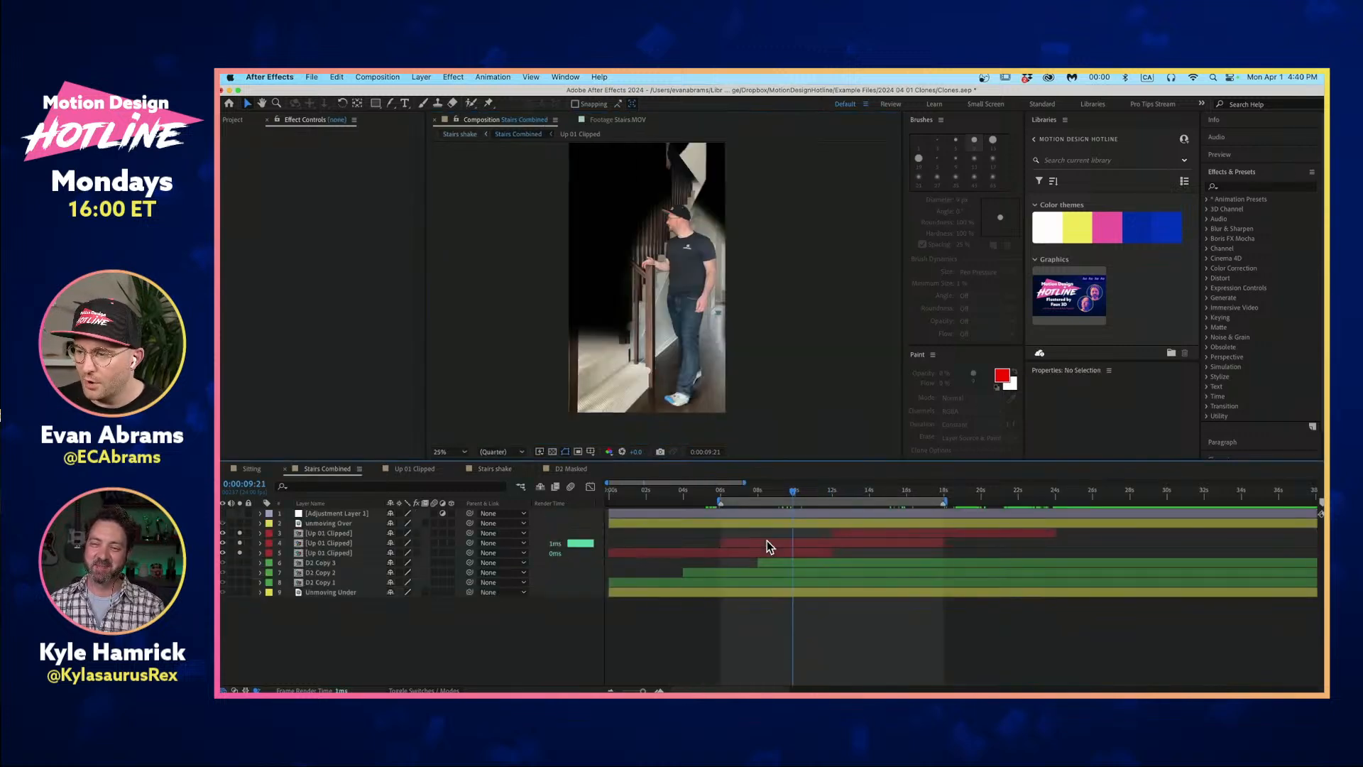
Turn off solo for the three Up 01 Clipped layers and open the parent Stairs shake composition.
{"action": "left_click", "coordinate": [239, 552]}
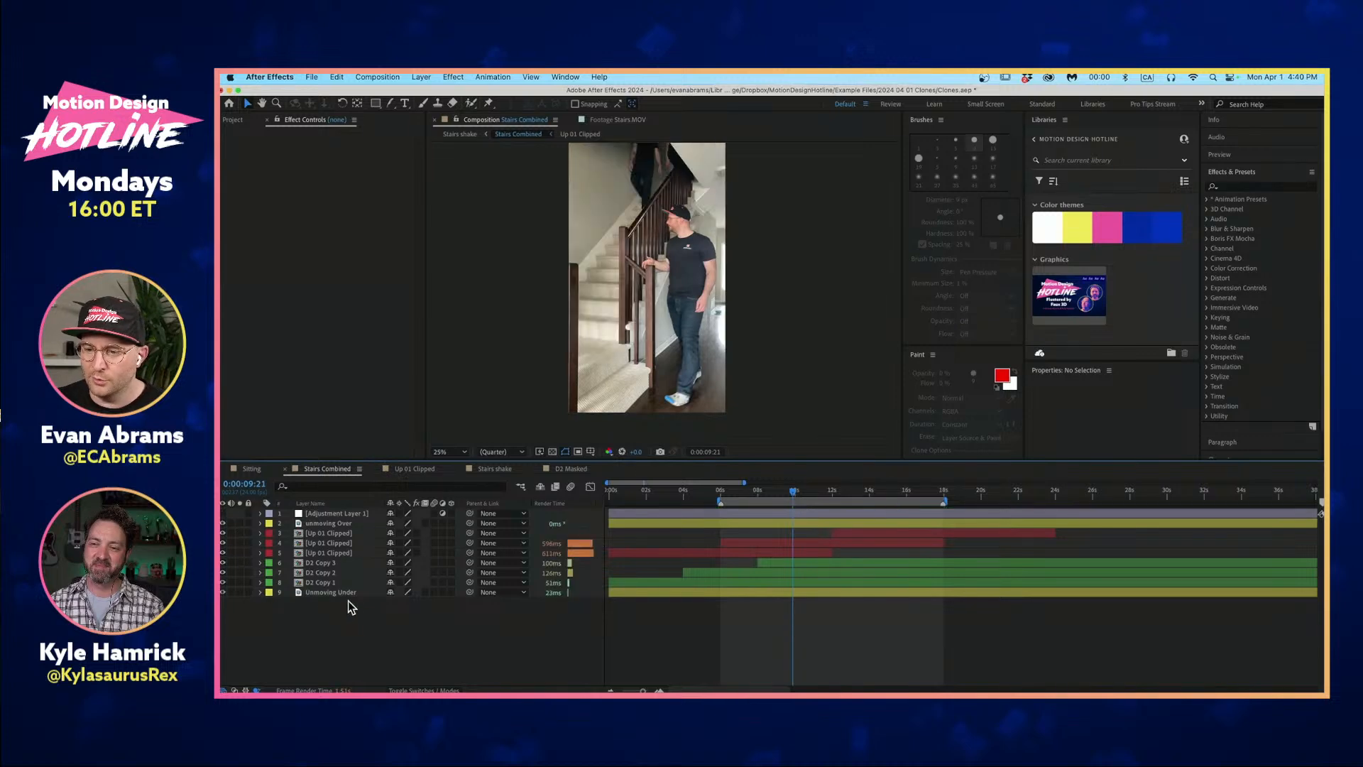
{"action": "key", "text": "Tab"}
{"action": "left_click", "coordinate": [367, 632]}
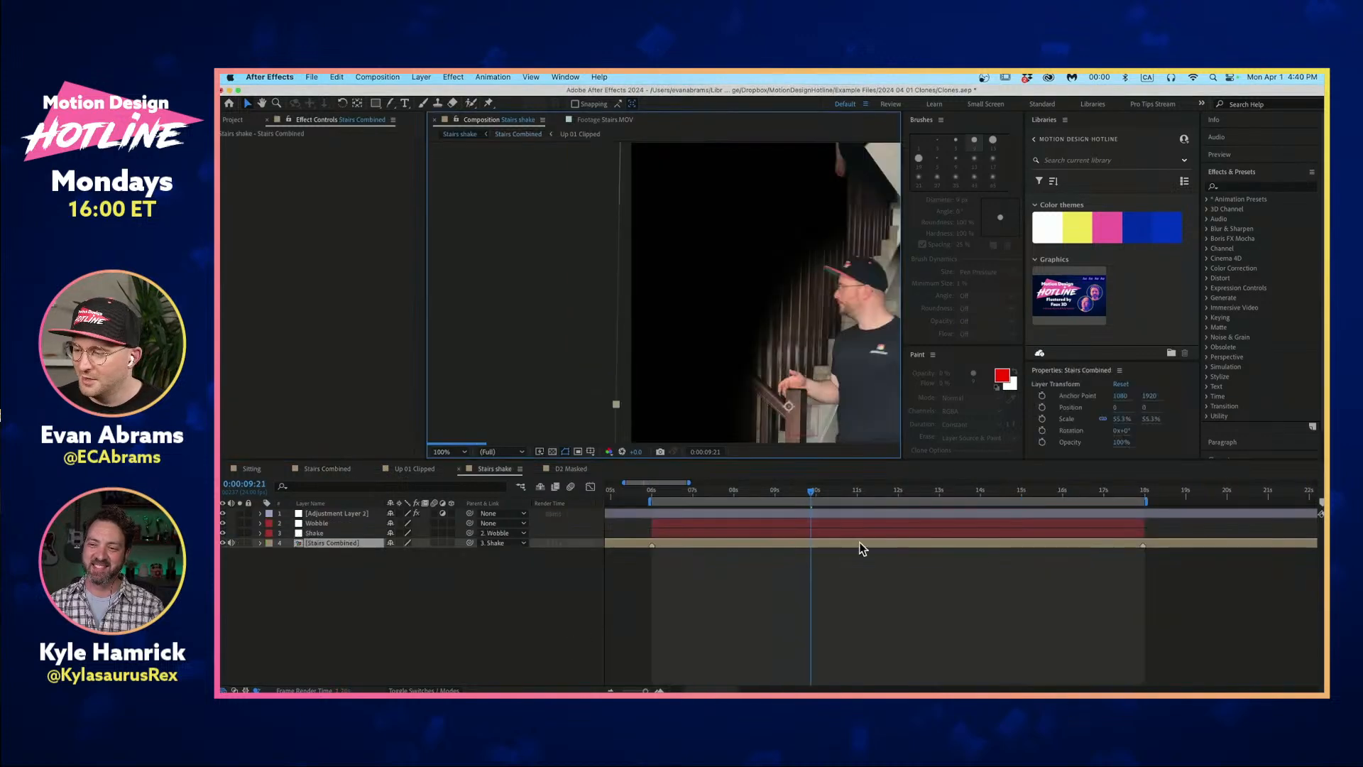
Select the Shake, Wobble and Adjustment Layer 2 layers and view the whole Stairs shake frame.
{"action": "left_click", "coordinate": [340, 533]}
{"action": "left_click", "coordinate": [340, 512], "text": "shift"}
{"action": "scroll", "coordinate": [728, 435], "scroll_direction": "down", "scroll_amount": 3}
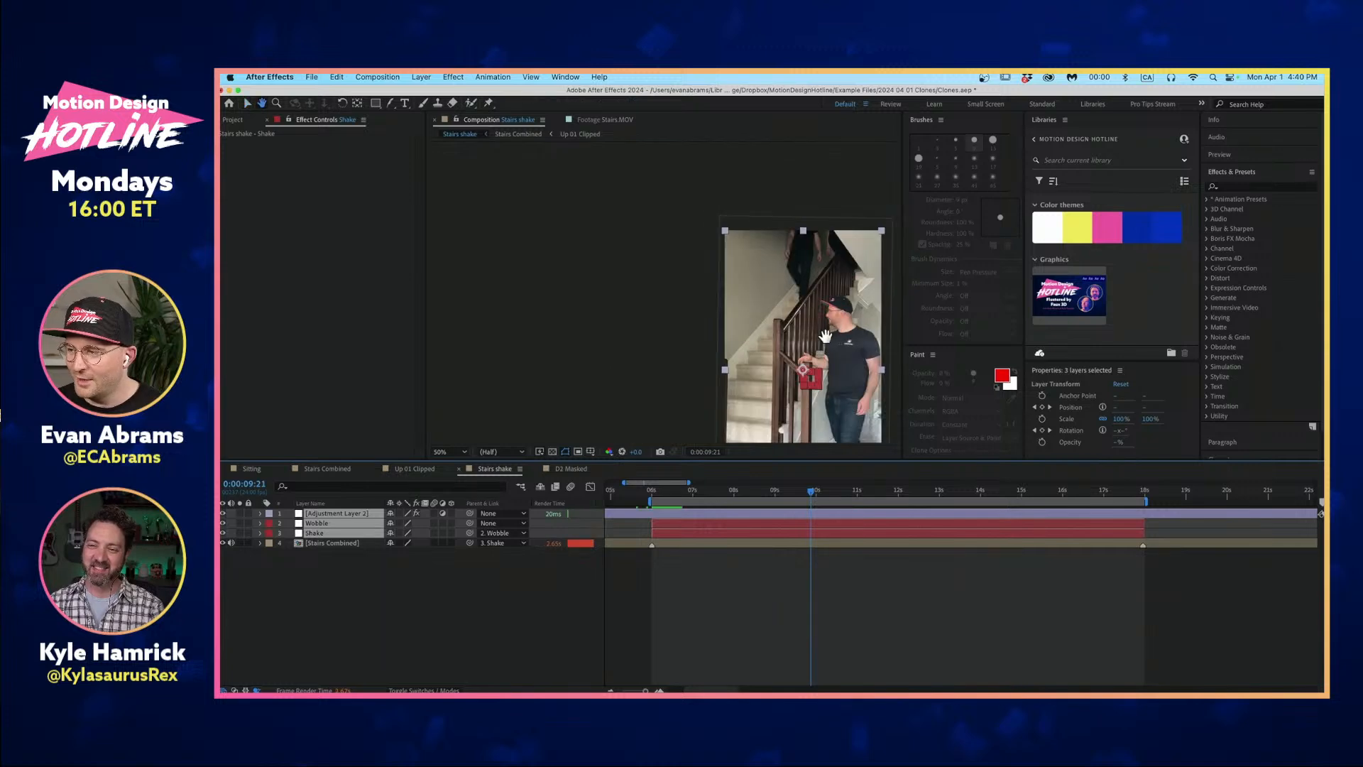
Select only the Stairs Combined layer and scale it down slightly to 55%.
{"action": "left_click", "coordinate": [738, 552]}
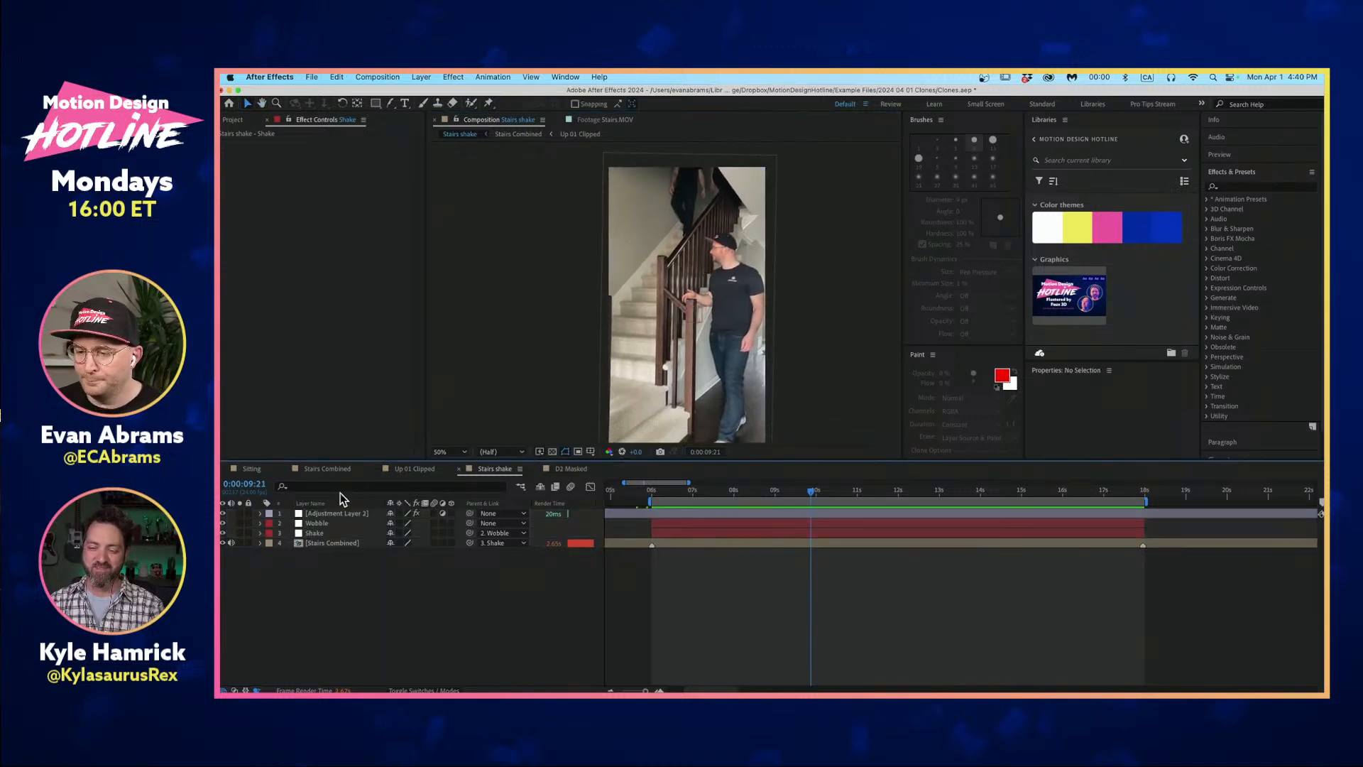
{"action": "left_click", "coordinate": [341, 543]}
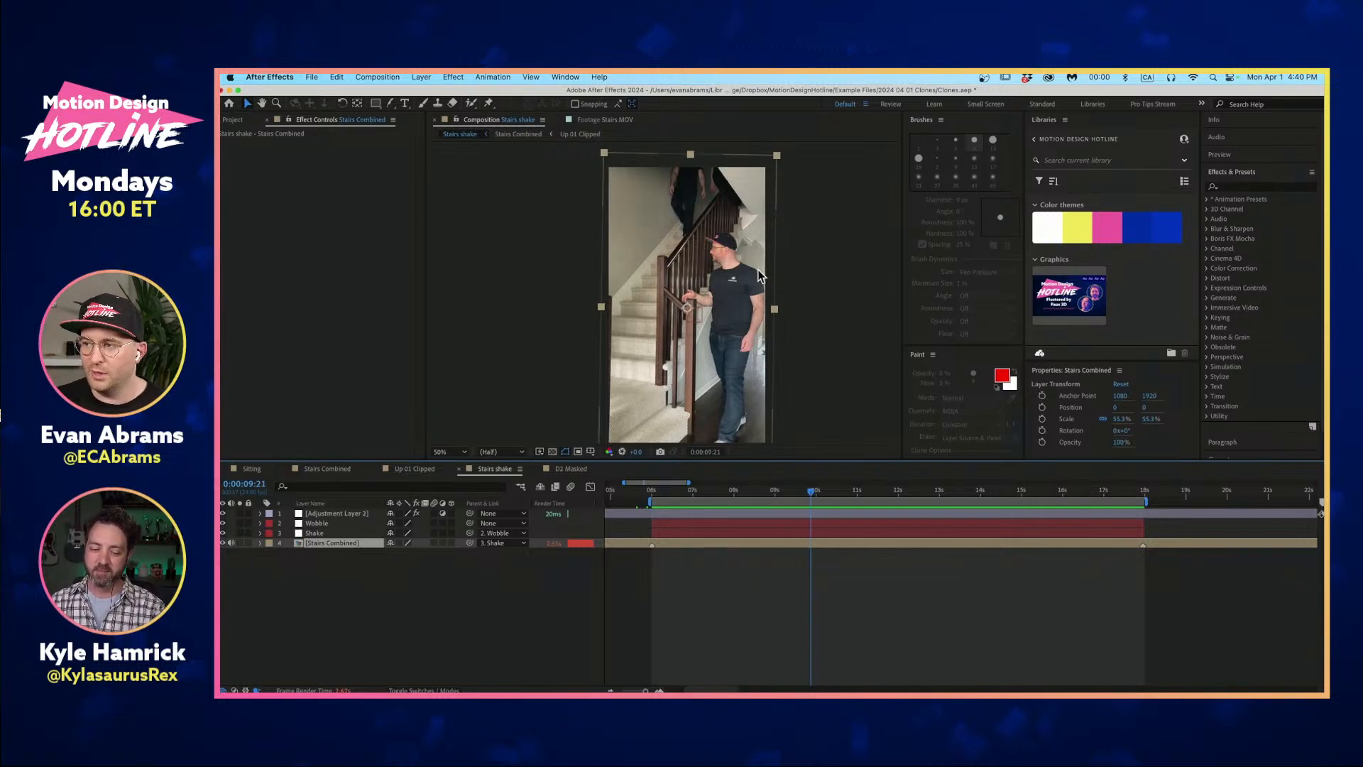
{"action": "mouse_move", "coordinate": [775, 309]}
{"action": "left_mouse_down"}
{"action": "mouse_move", "coordinate": [785, 313]}
{"action": "mouse_move", "coordinate": [774, 312]}
{"action": "left_mouse_up"}
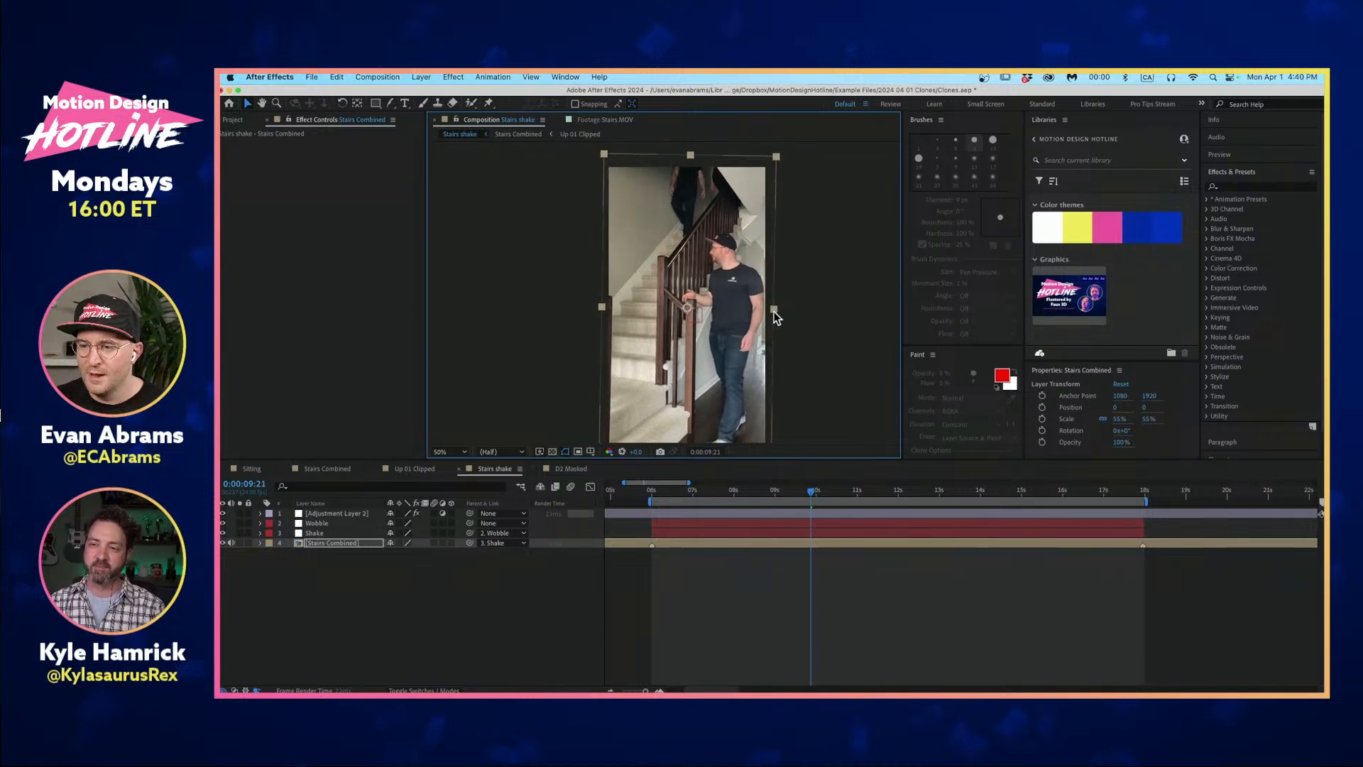
Show source names in the layer list and reveal the Position and Rotation keyframes of both null layers.
{"action": "left_click", "coordinate": [364, 532]}
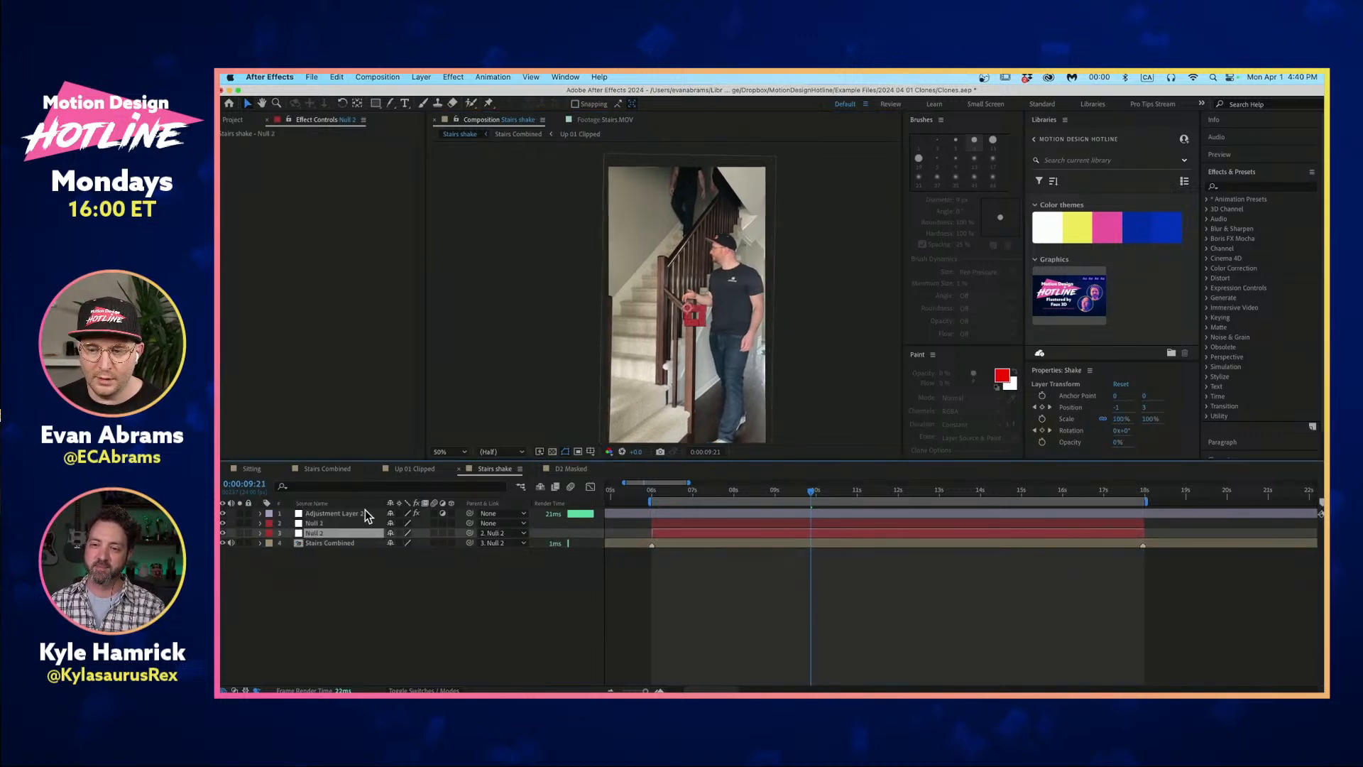
{"action": "left_click", "coordinate": [360, 522], "text": "shift"}
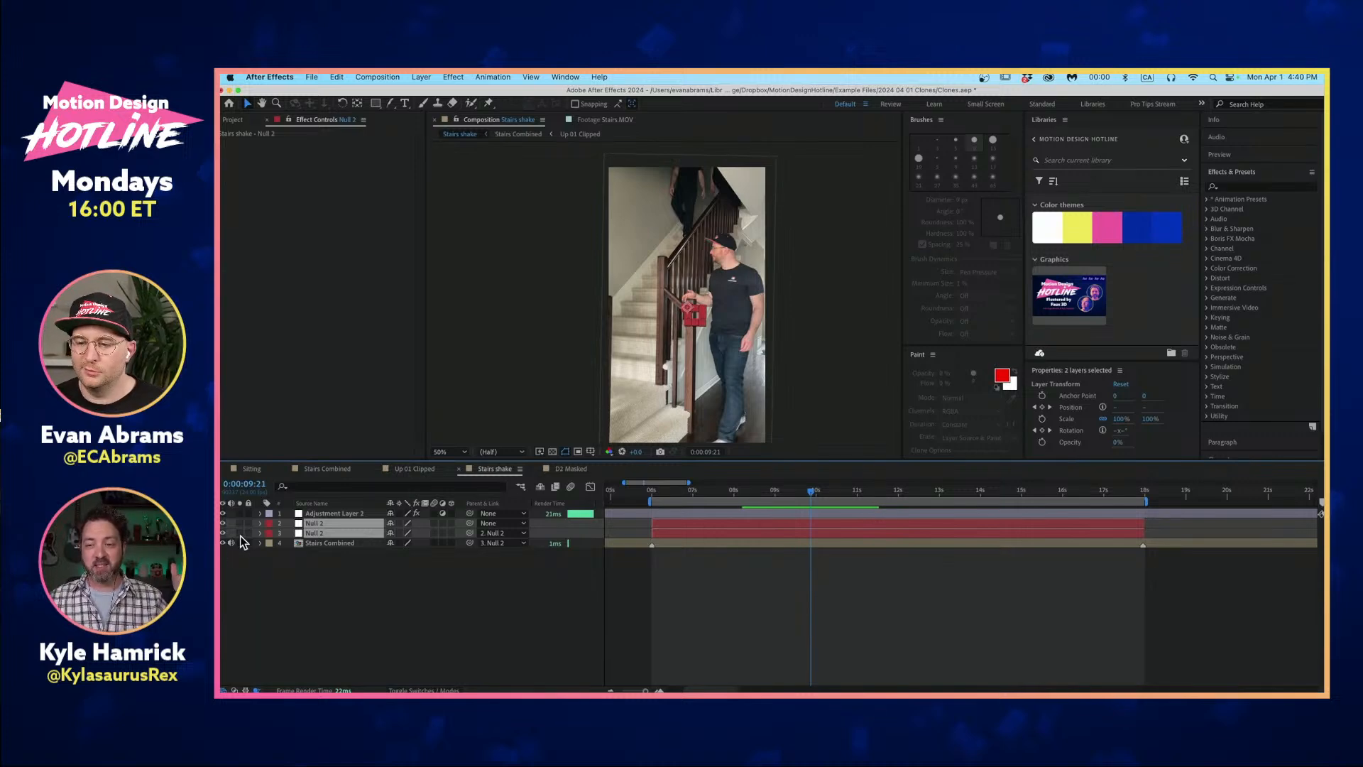
{"action": "key", "text": "u"}
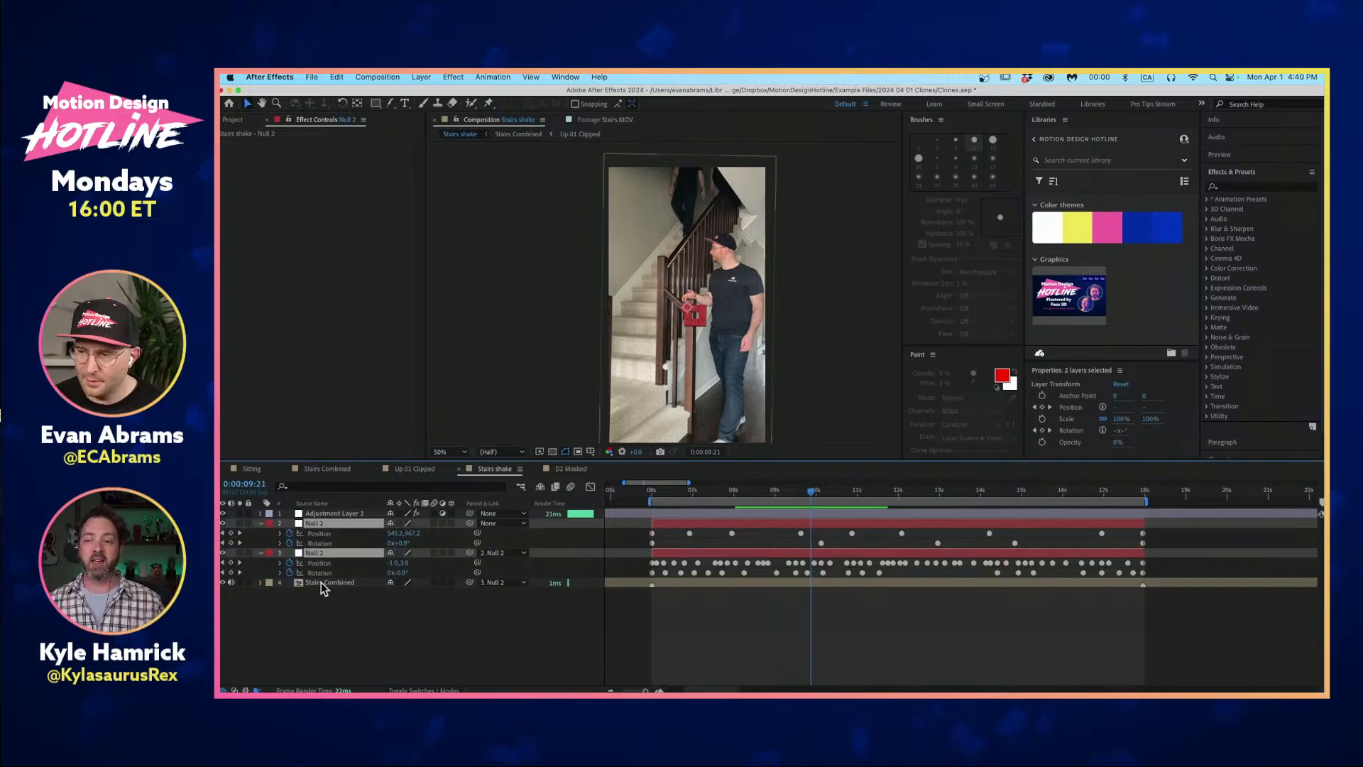
{"action": "left_click", "coordinate": [777, 616]}
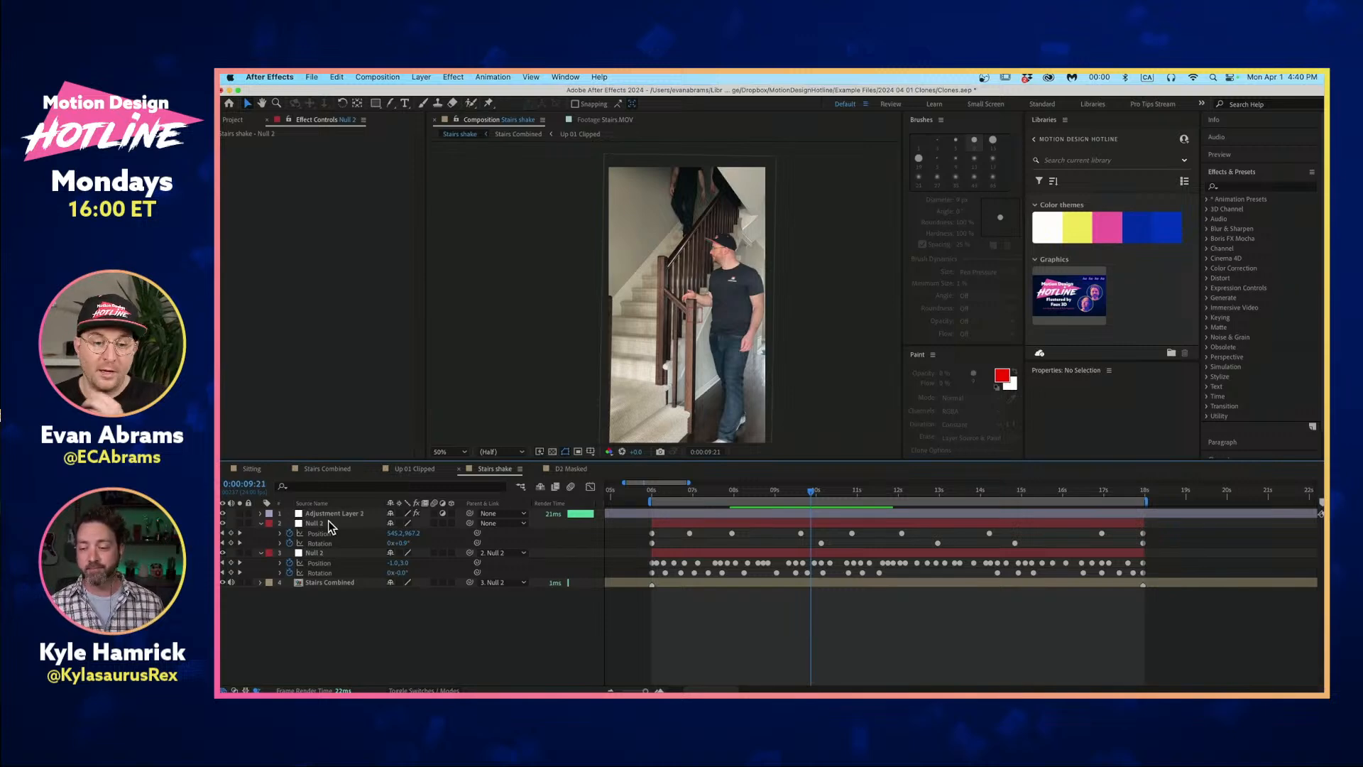
Reveal the expressions on both null layers and enlarge the lower null's Rotation expression field to read its wiggle in full.
{"action": "left_click", "coordinate": [331, 552]}
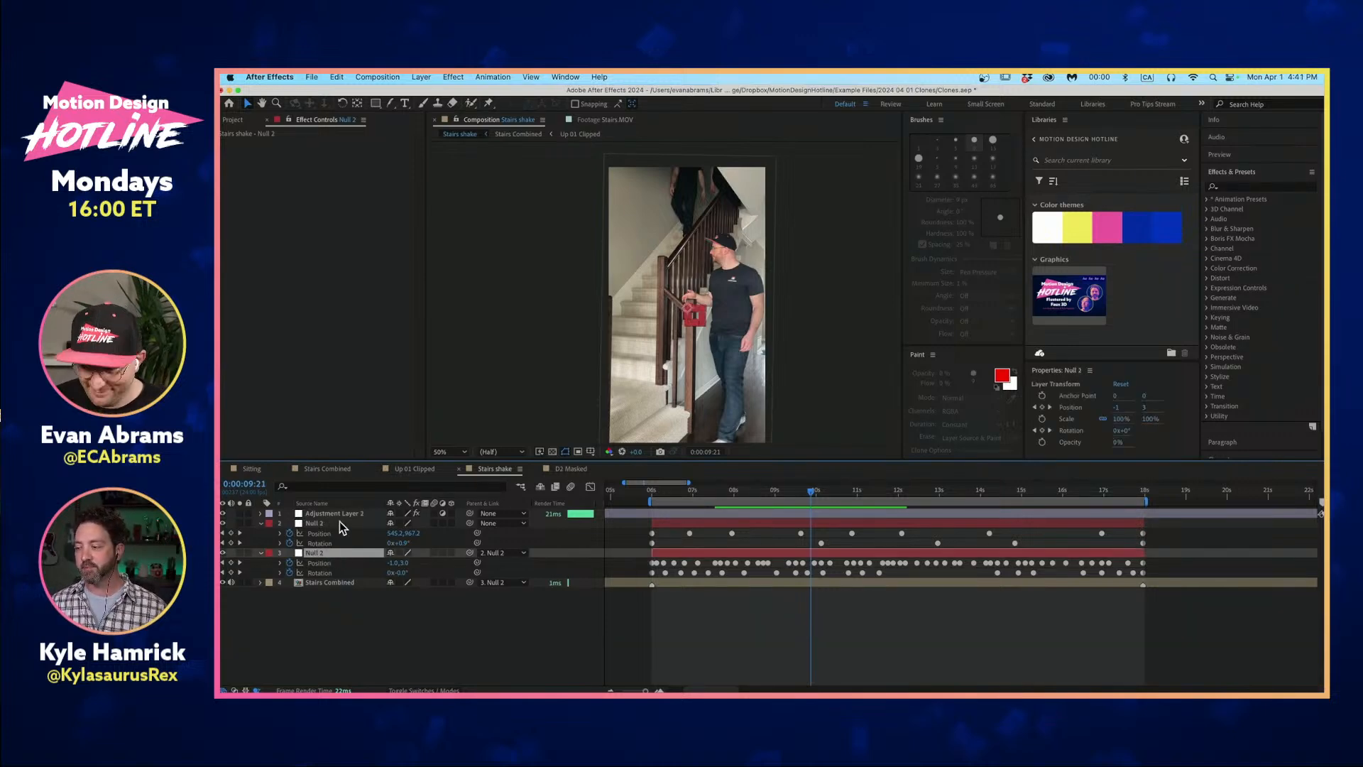
{"action": "left_click", "coordinate": [338, 523], "text": "shift"}
{"action": "key", "text": "e"}
{"action": "key", "text": "e"}
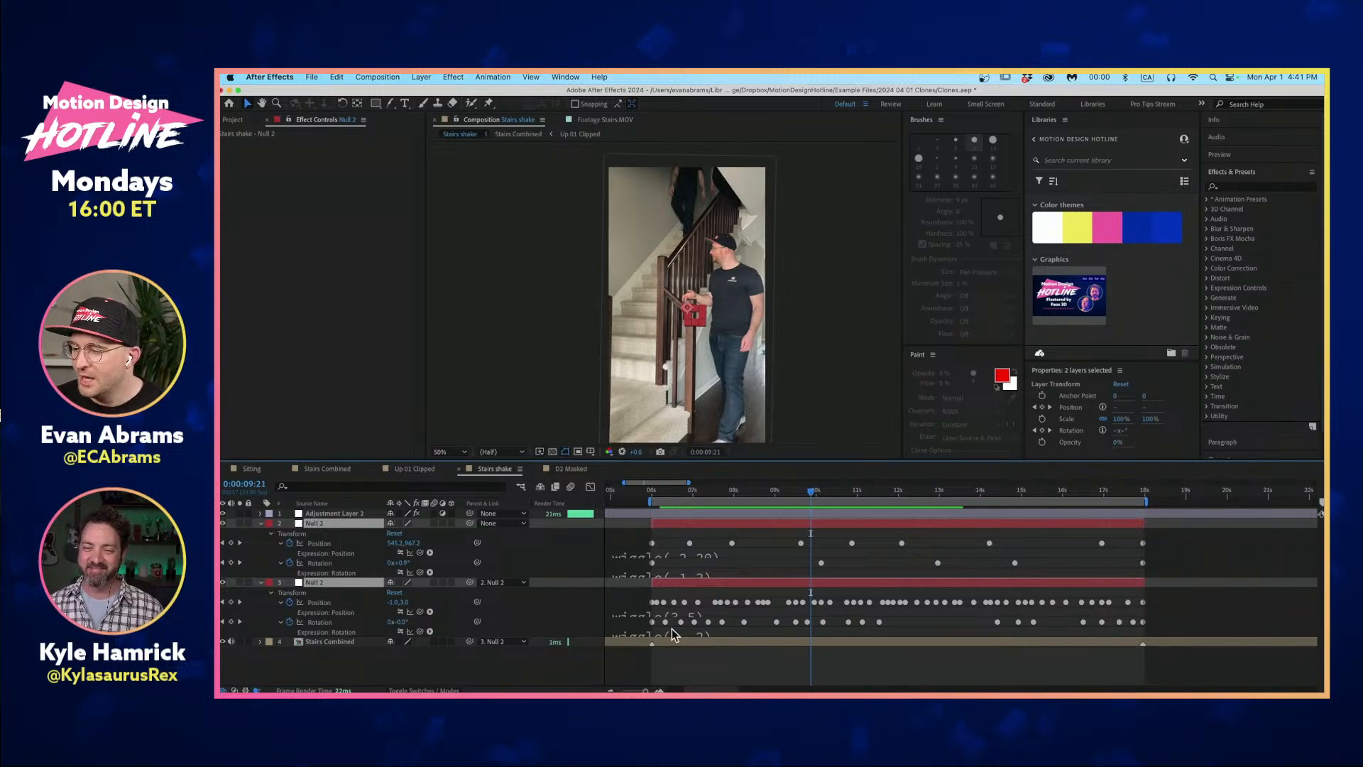
{"action": "left_click_drag", "start_coordinate": [688, 637], "coordinate": [689, 642]}
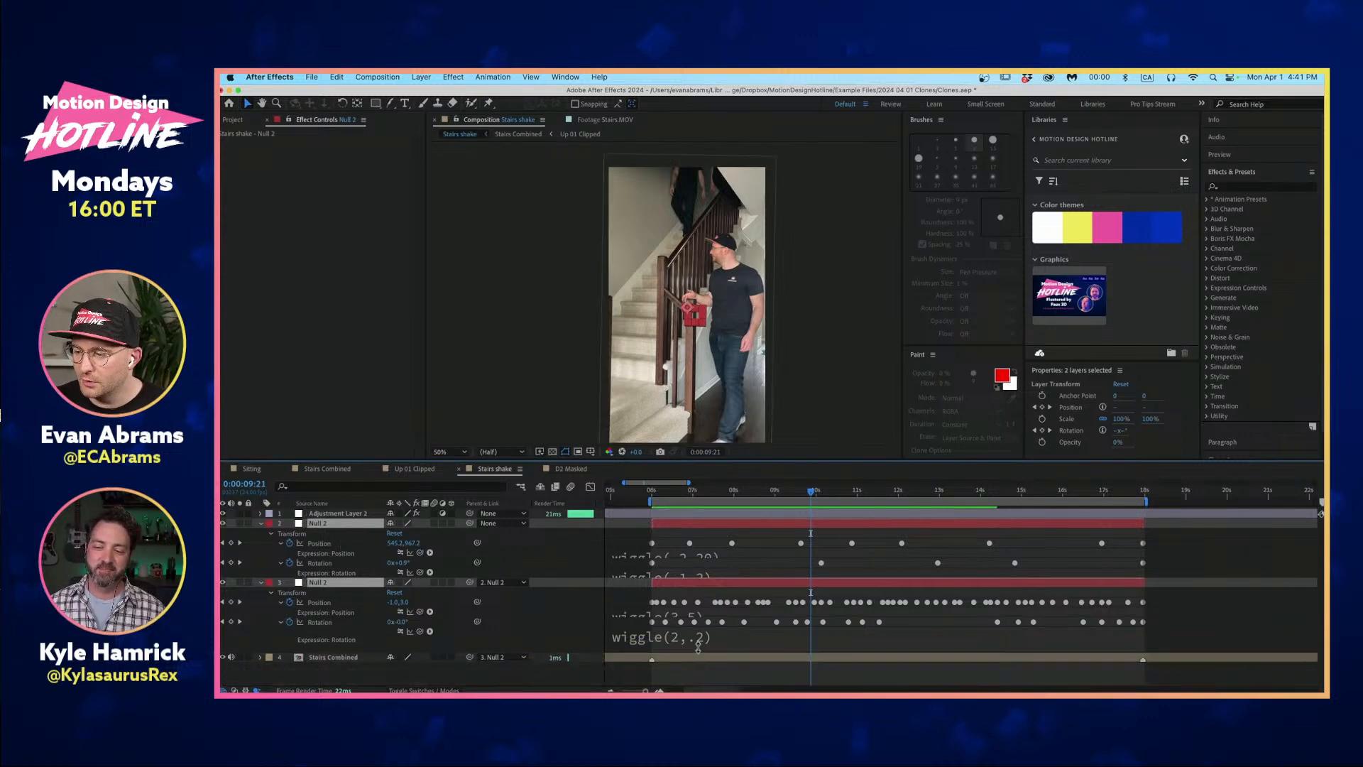
Enlarge the upper null's Position and Rotation expression fields and the lower null's Rotation field to read each wiggle in full.
{"action": "left_click", "coordinate": [697, 643]}
{"action": "left_click", "coordinate": [705, 587]}
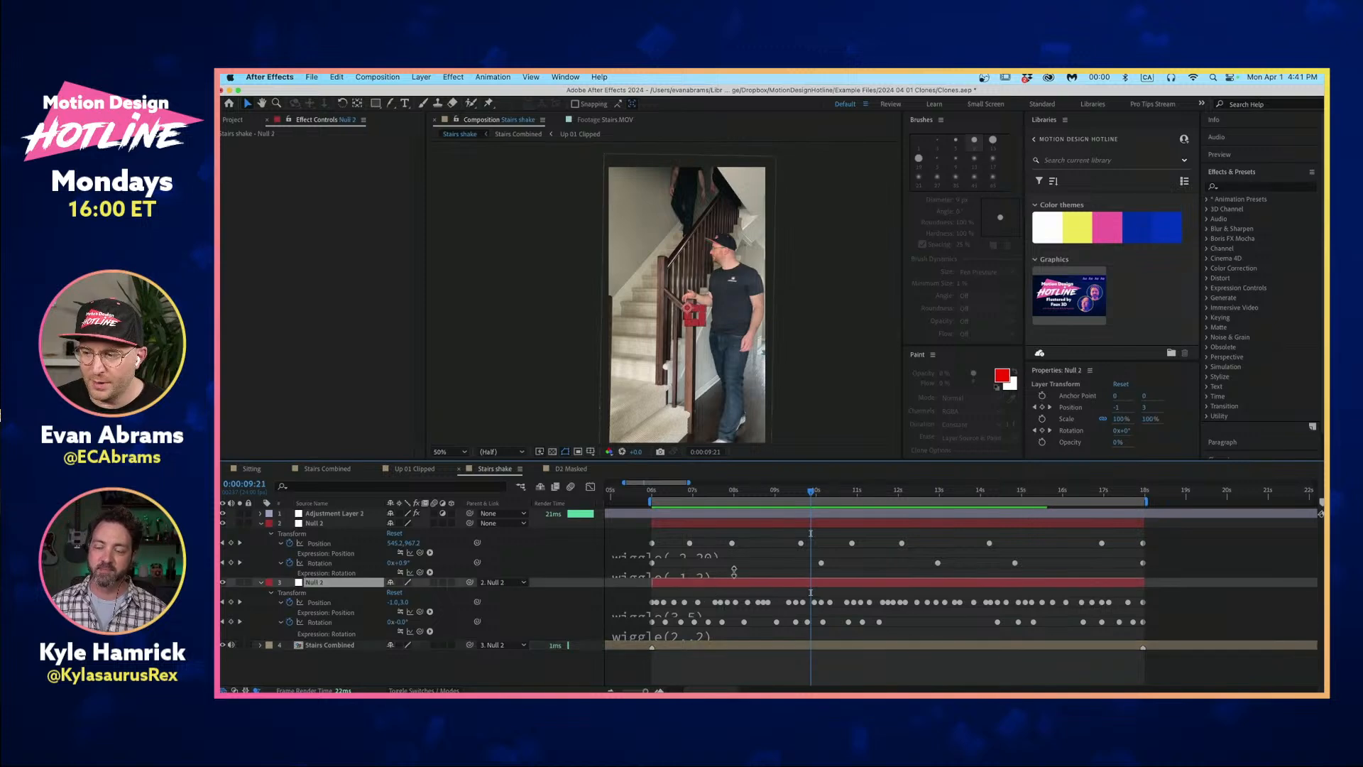
{"action": "left_click", "coordinate": [705, 524]}
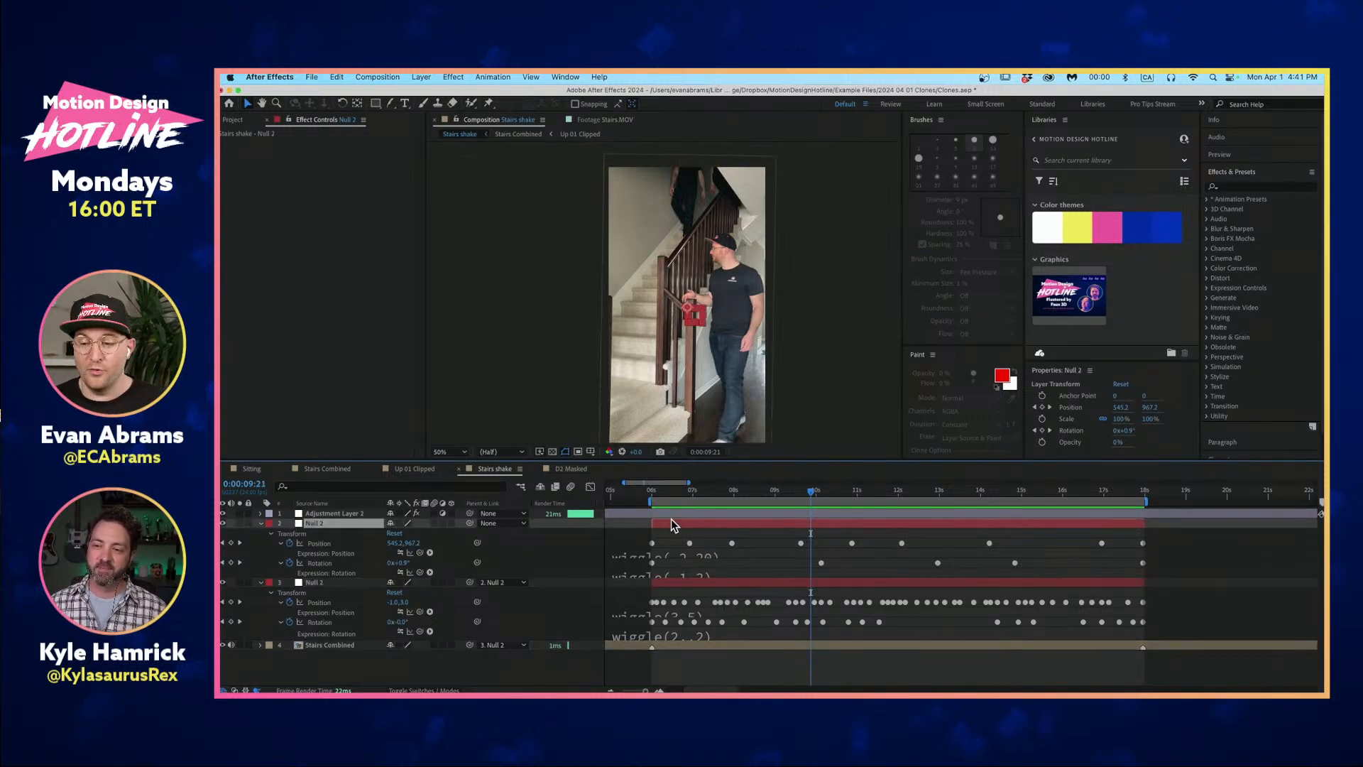
{"action": "scroll", "coordinate": [670, 528], "scroll_direction": "down", "scroll_amount": 1}
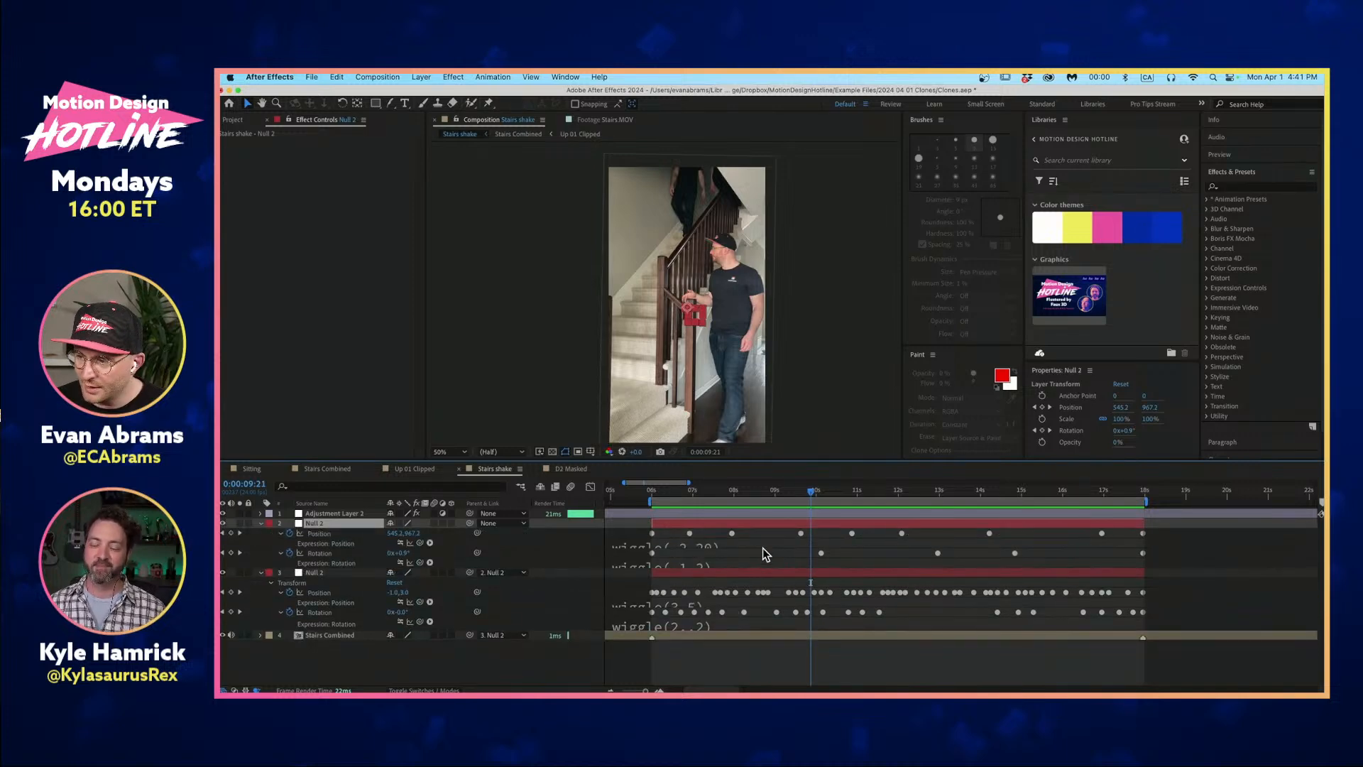
{"action": "left_click_drag", "start_coordinate": [763, 547], "coordinate": [761, 560]}
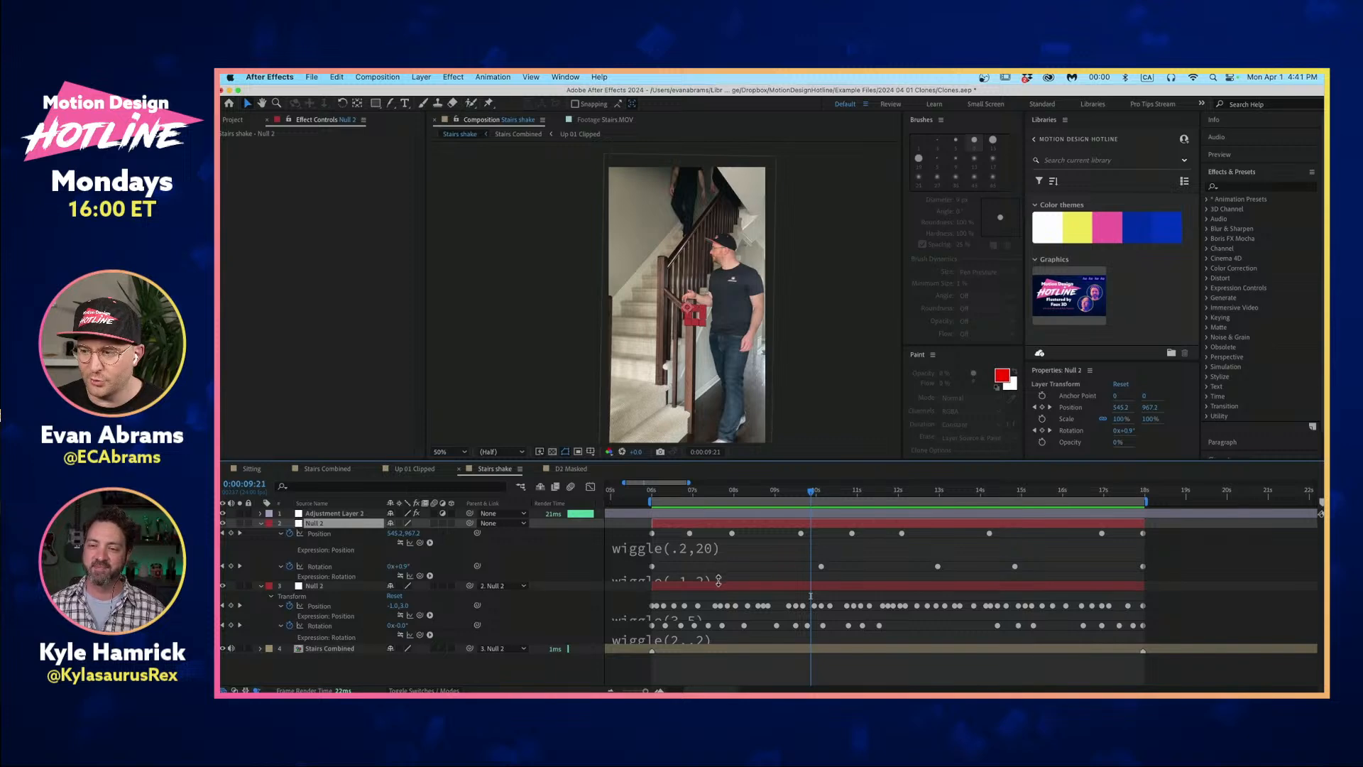
{"action": "left_click_drag", "start_coordinate": [719, 580], "coordinate": [718, 598]}
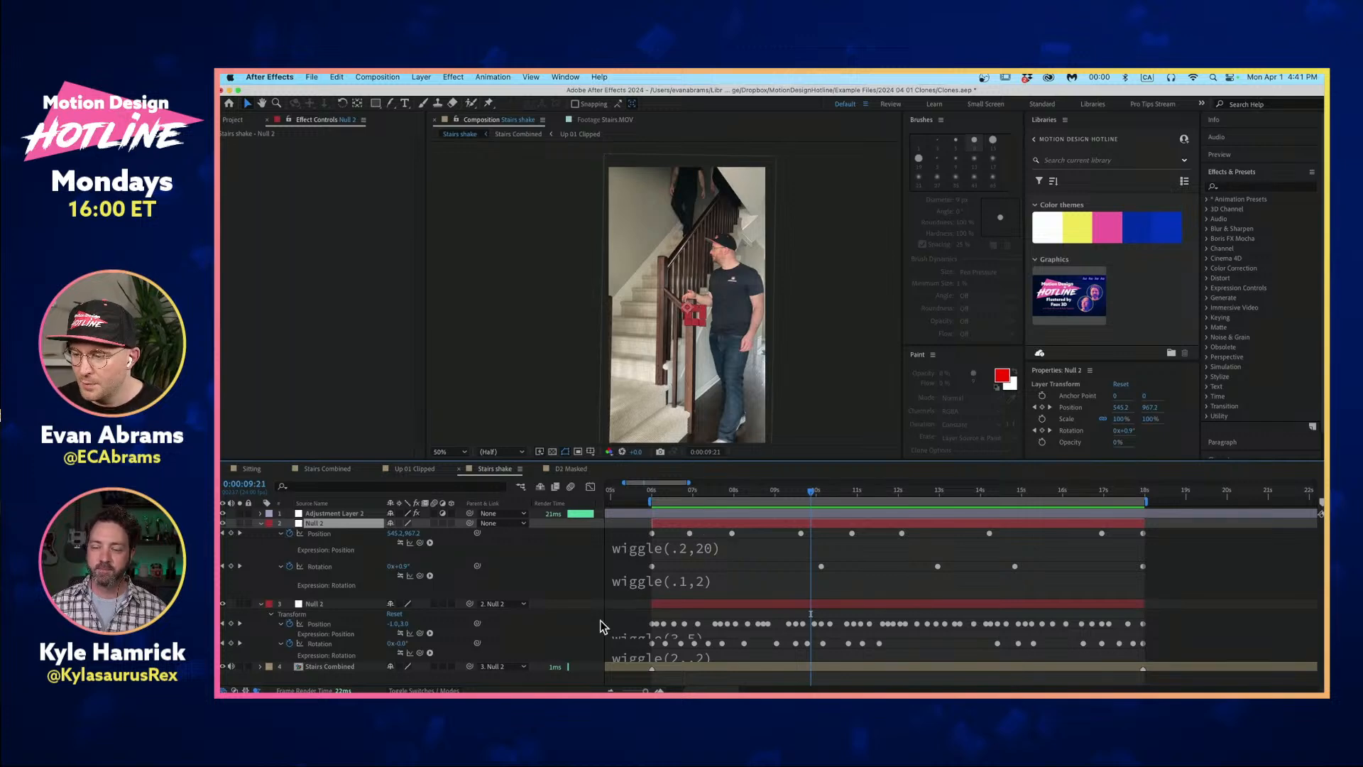
{"action": "left_click", "coordinate": [666, 604]}
{"action": "left_click_drag", "start_coordinate": [683, 634], "coordinate": [697, 653]}
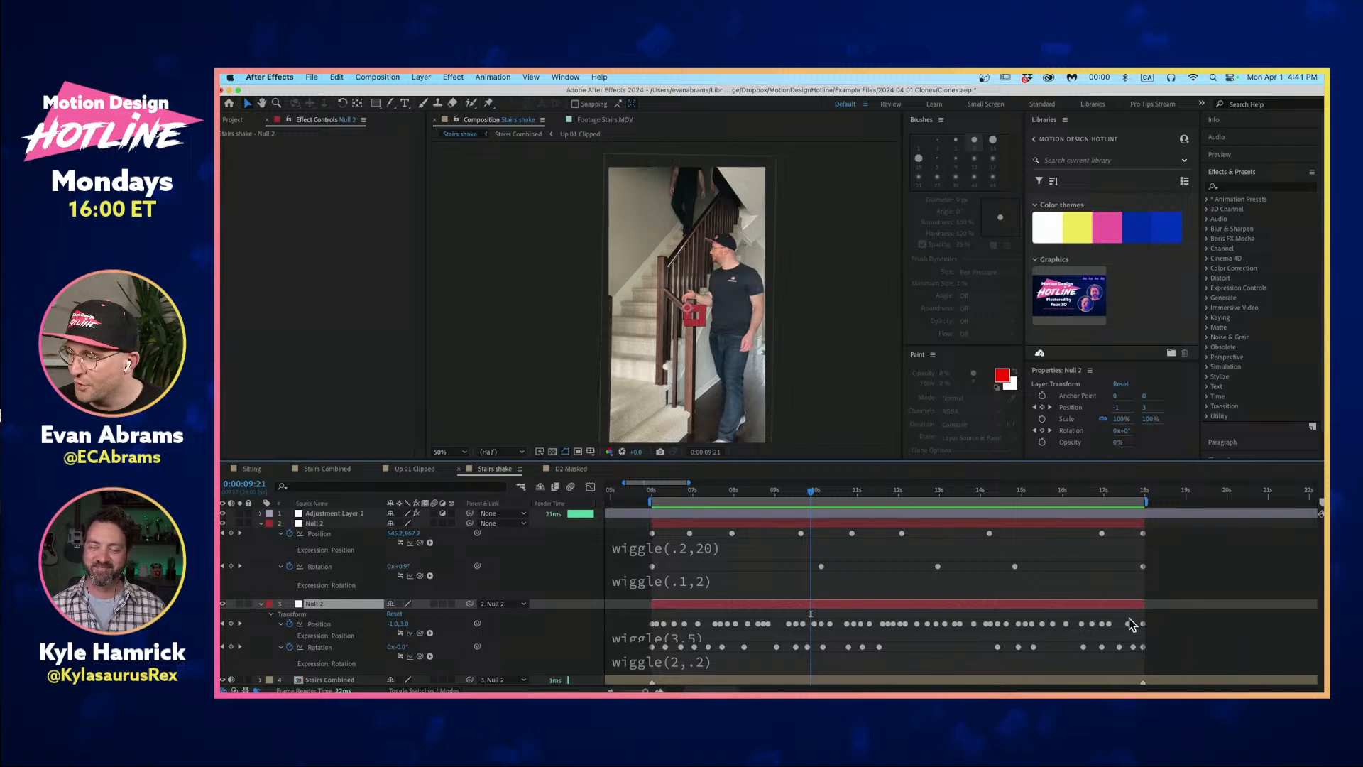
Select all of the lower null's Position and Rotation keyframes and review the available Keyframe Assistant commands.
{"action": "left_click_drag", "start_coordinate": [1178, 623], "coordinate": [607, 658]}
{"action": "left_click", "coordinate": [495, 76]}
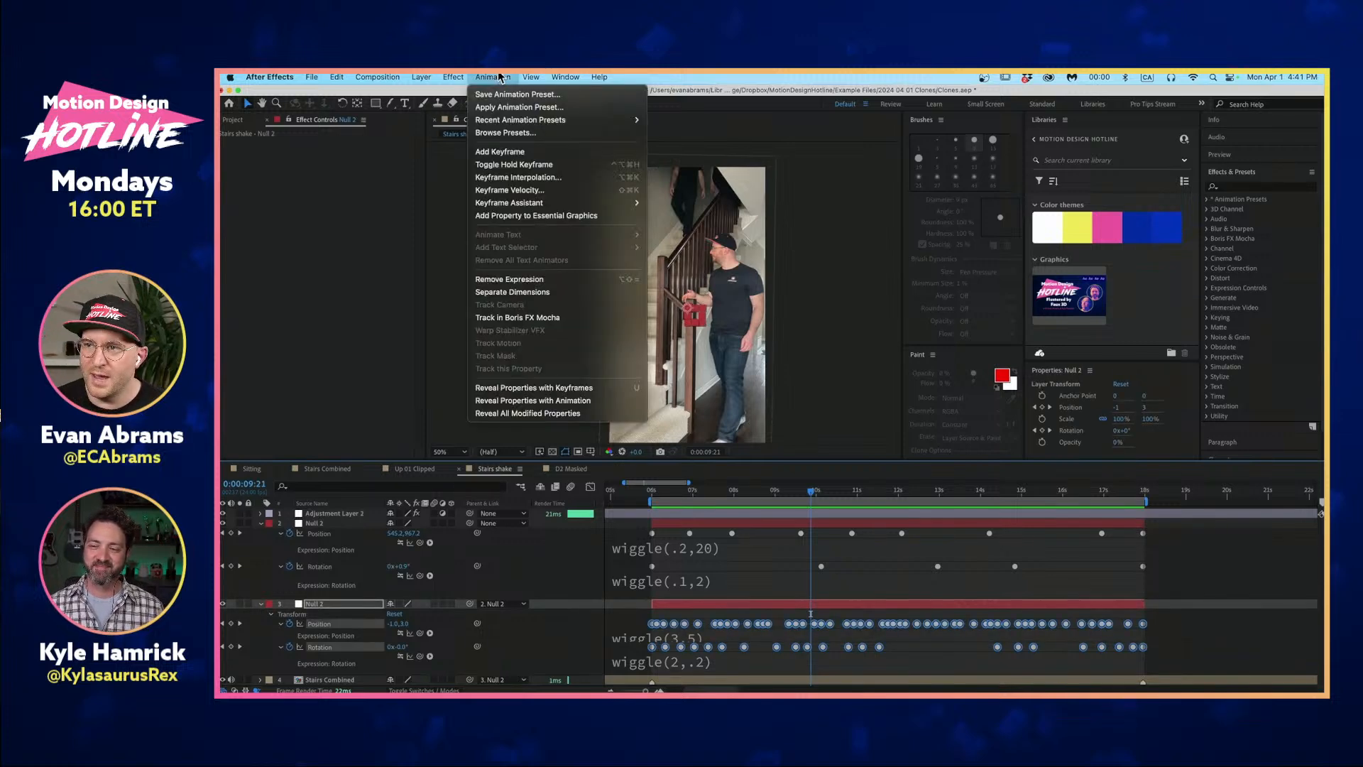
{"action": "mouse_move", "coordinate": [546, 203]}
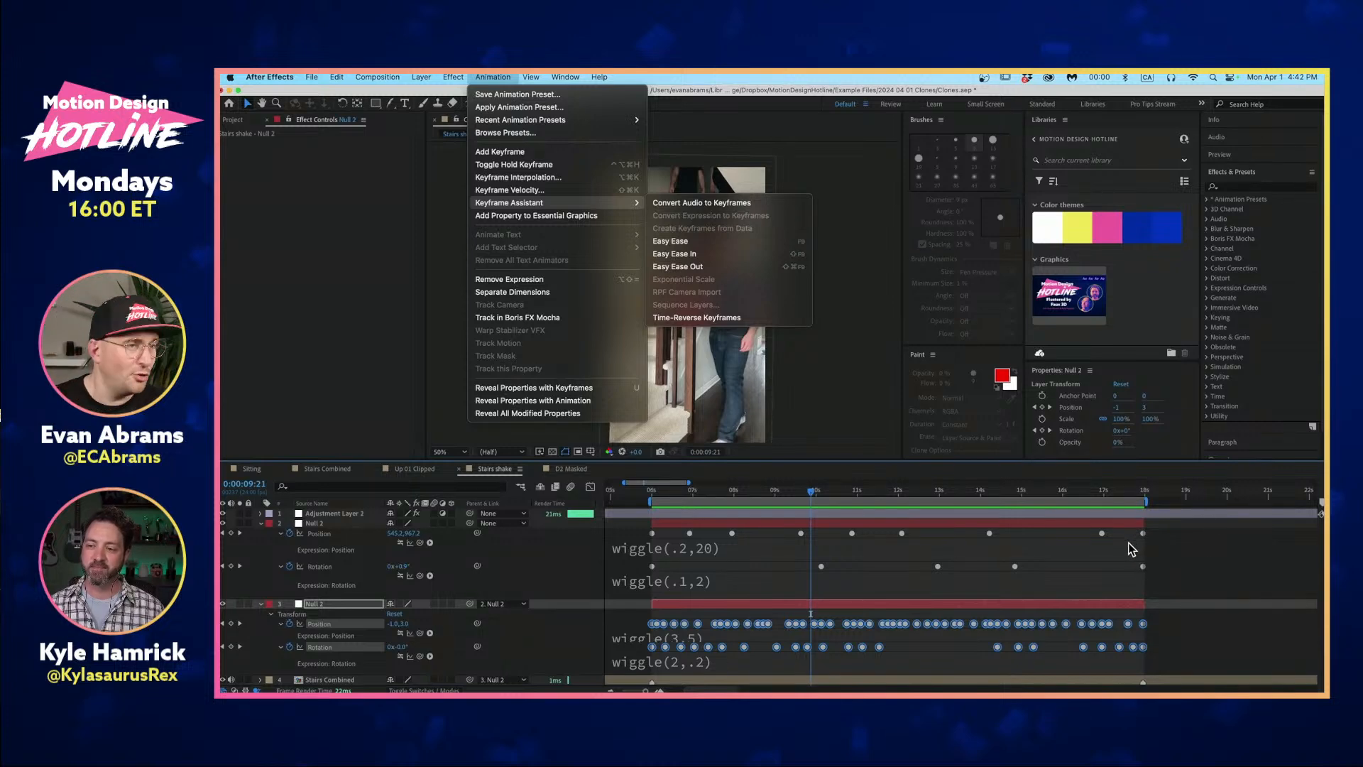
{"action": "left_click", "coordinate": [1172, 625]}
Collapse the Effects & Presets list and display the Smoother for the selected null keyframes.
{"action": "left_click", "coordinate": [1263, 172]}
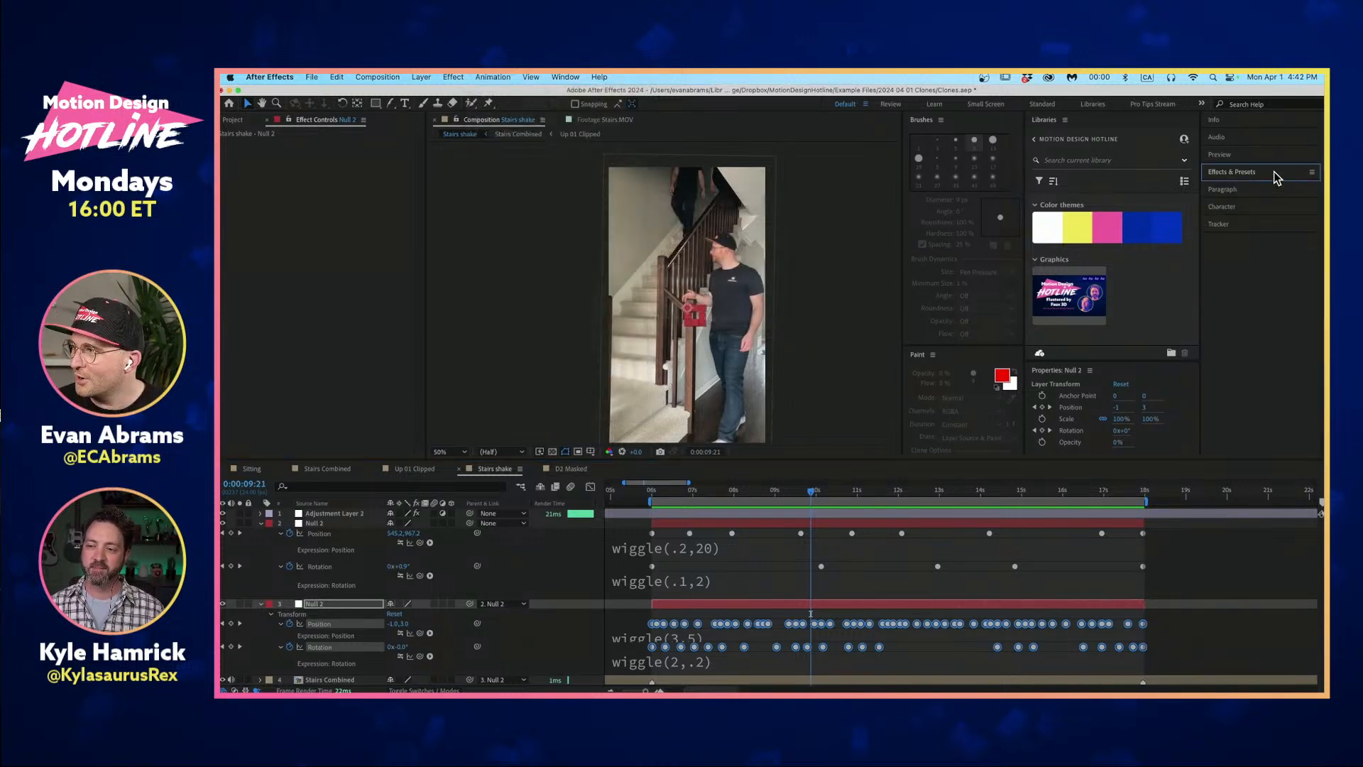
{"action": "left_click", "coordinate": [566, 77]}
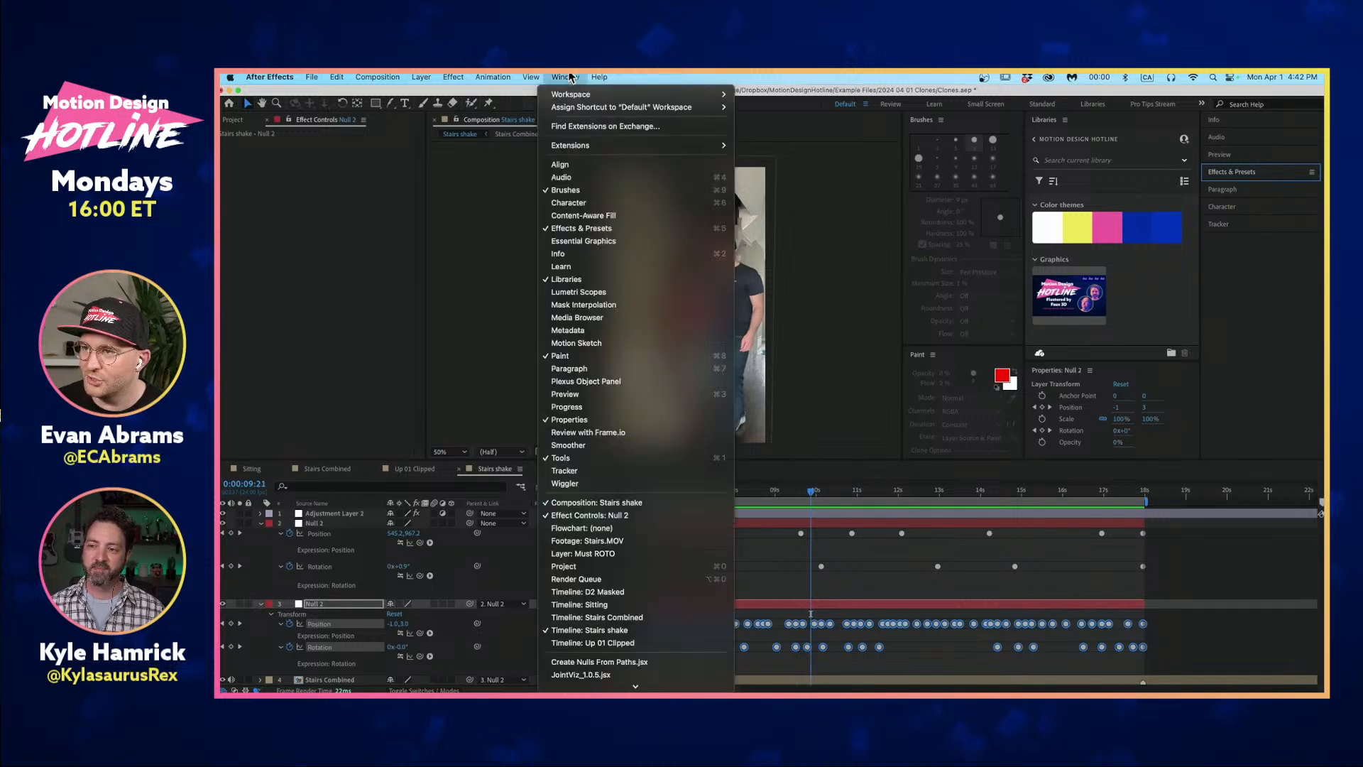
{"action": "left_click", "coordinate": [586, 446]}
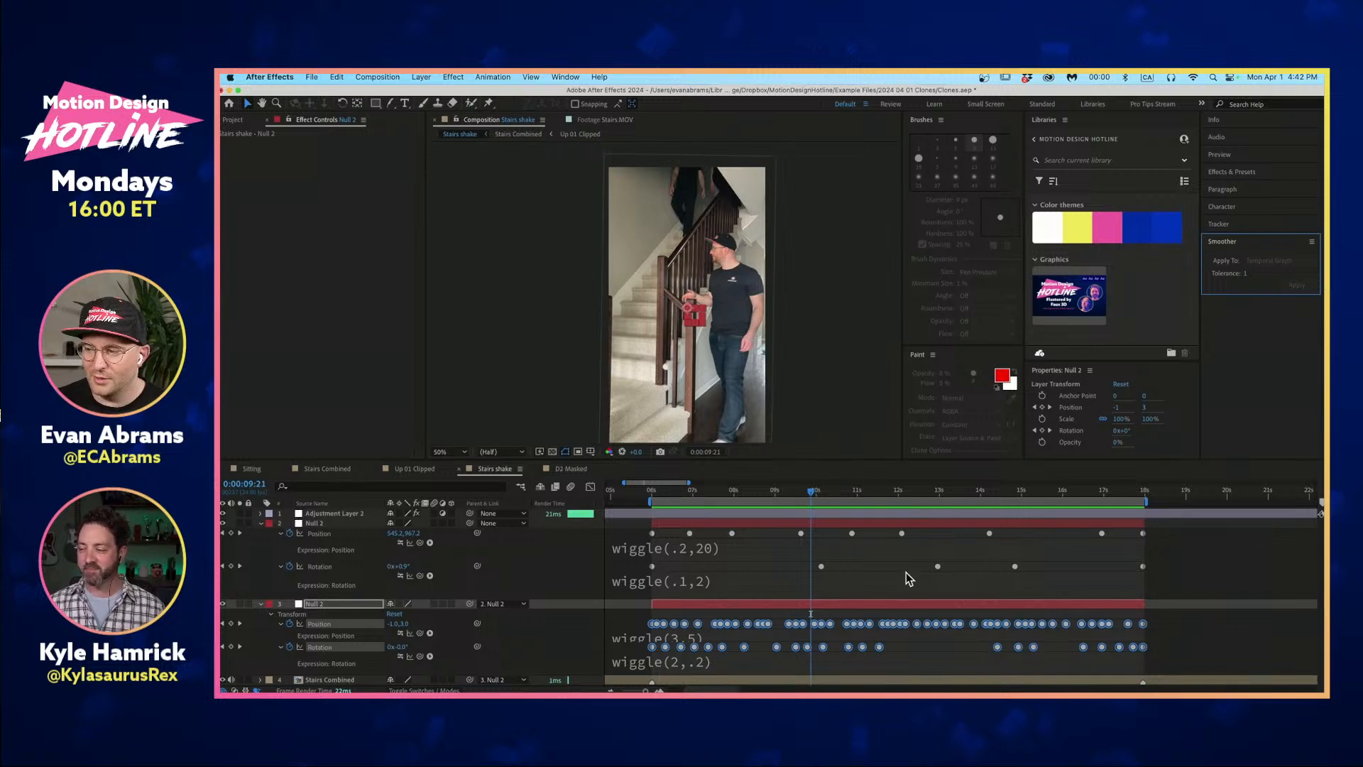
Clear the keyframe selection, collapse the null layers' properties, and select the Curves effect on Adjustment Layer 2.
{"action": "left_click", "coordinate": [1147, 548]}
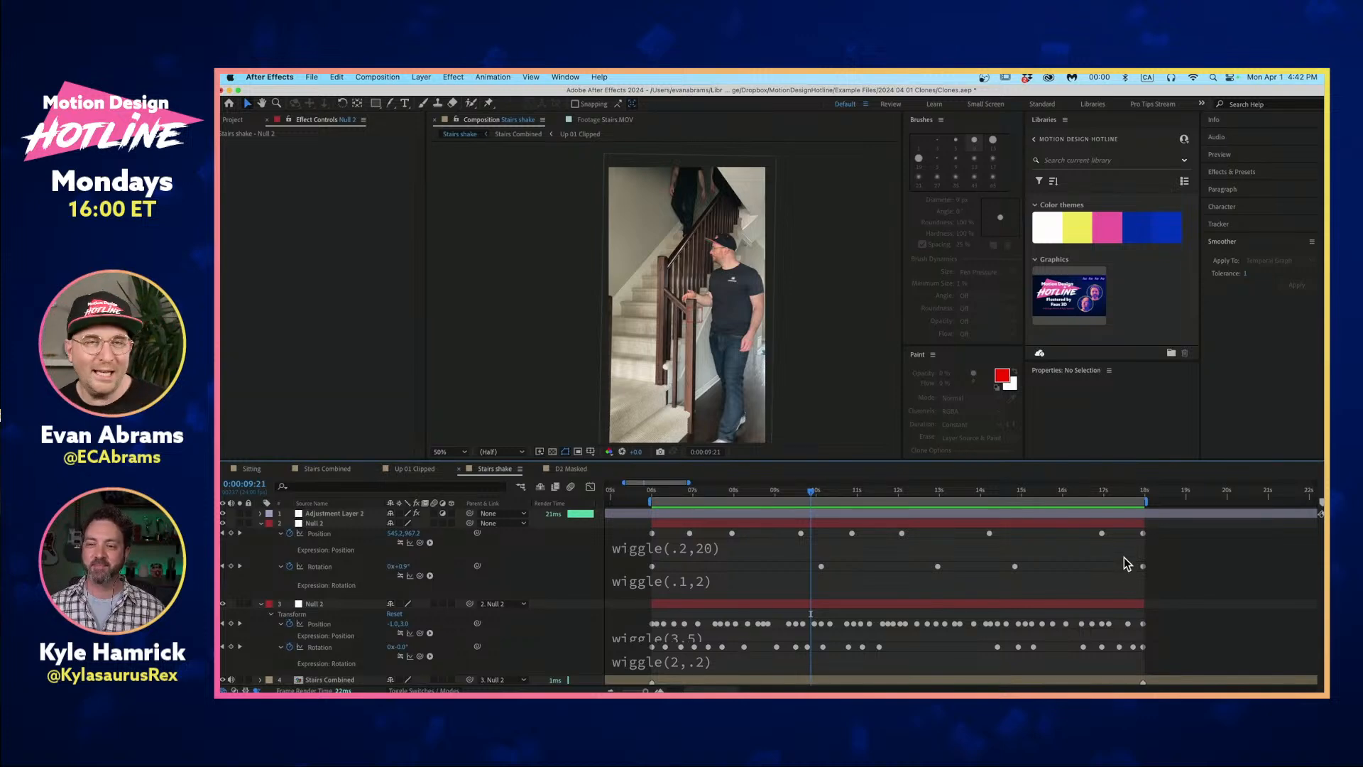
{"action": "key", "text": "u"}
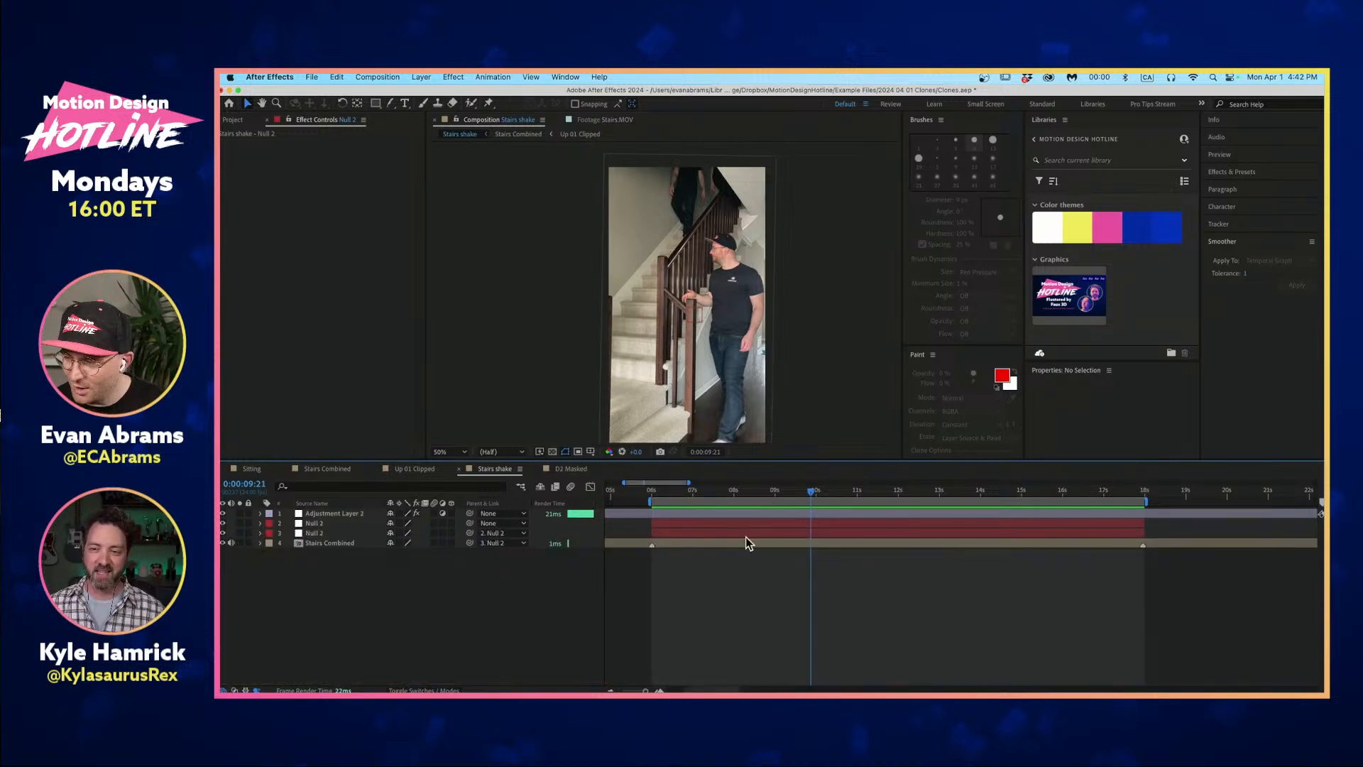
{"action": "left_click", "coordinate": [347, 514]}
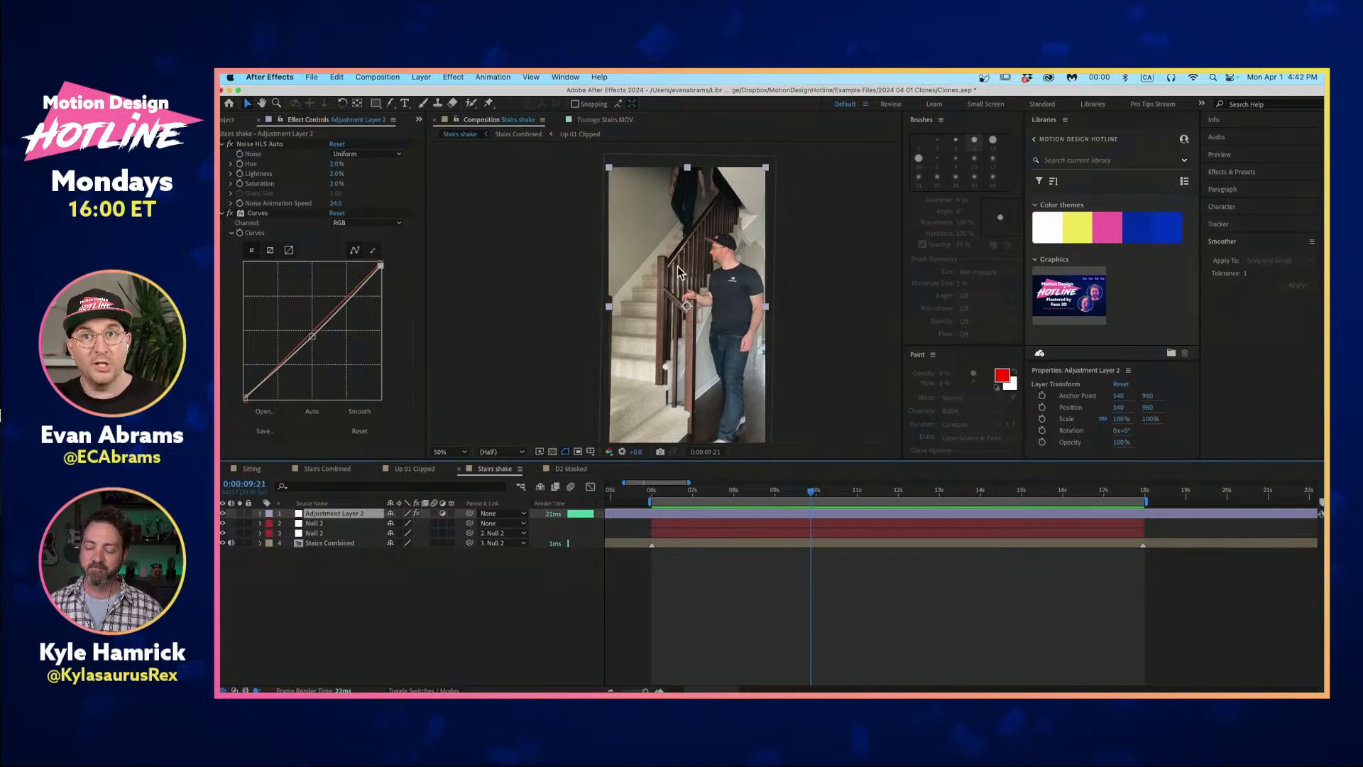
{"action": "left_click", "coordinate": [264, 213]}
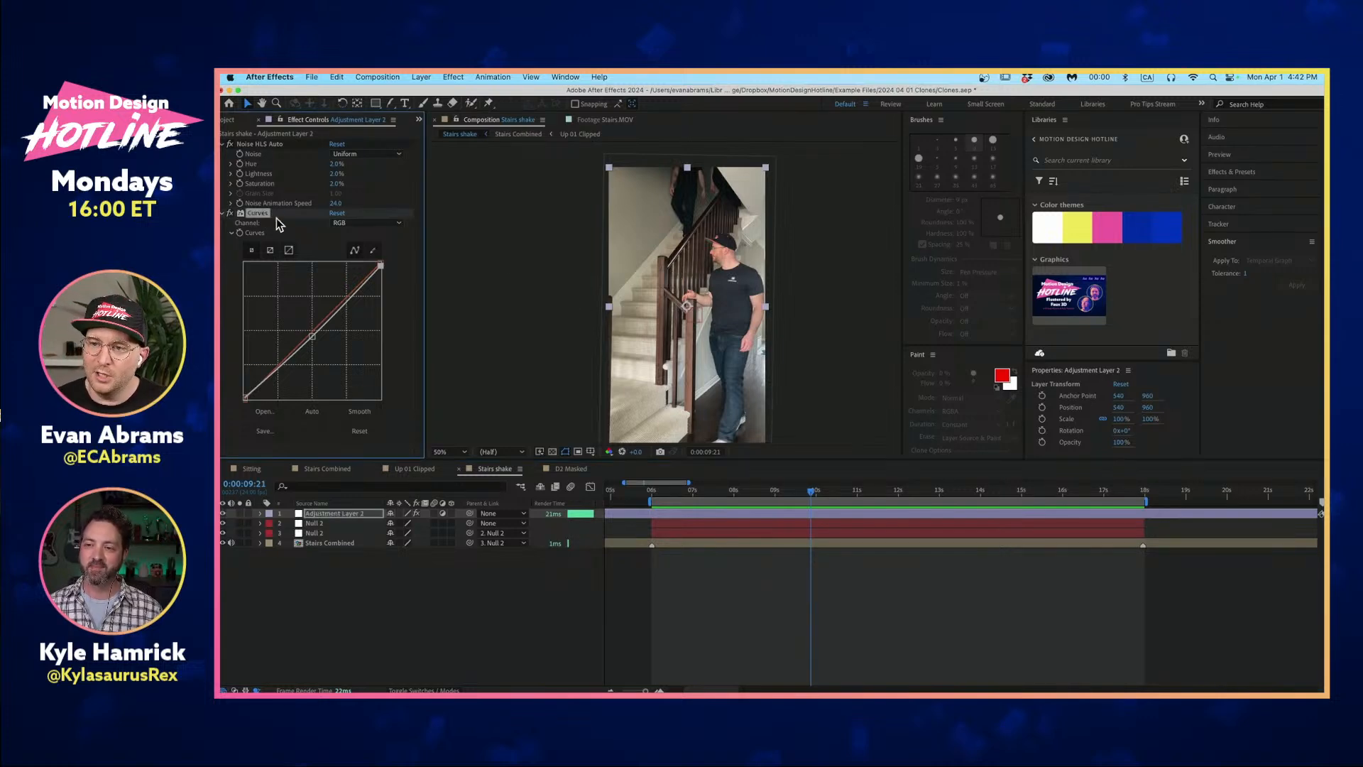
Try a strong S-shaped contrast curve on Adjustment Layer 2 to inspect the composite, undo it and deselect the layer.
{"action": "scroll", "coordinate": [744, 254], "scroll_direction": "up", "scroll_amount": 2}
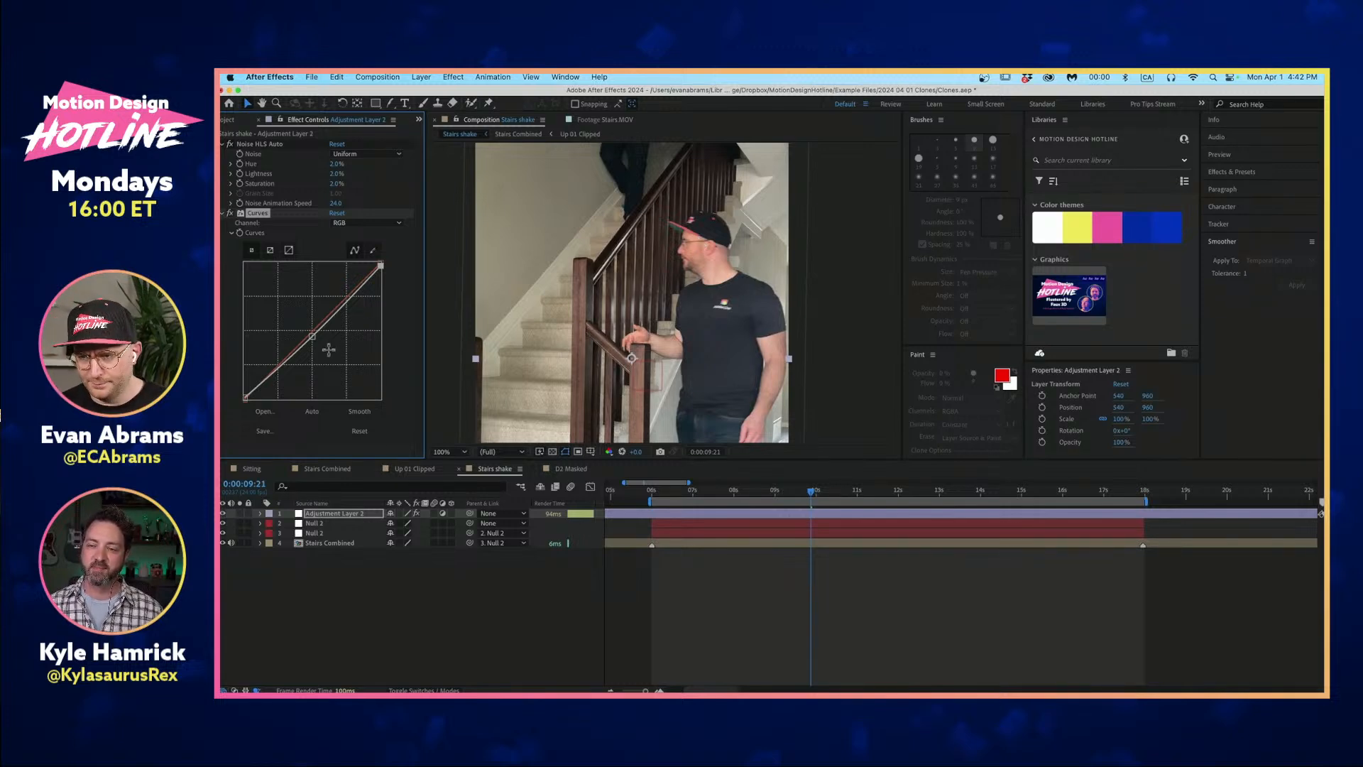
{"action": "mouse_move", "coordinate": [312, 335]}
{"action": "left_mouse_down"}
{"action": "mouse_move", "coordinate": [319, 320]}
{"action": "mouse_move", "coordinate": [299, 350]}
{"action": "left_mouse_up"}
{"action": "scroll", "coordinate": [560, 290], "scroll_direction": "down", "scroll_amount": 2}
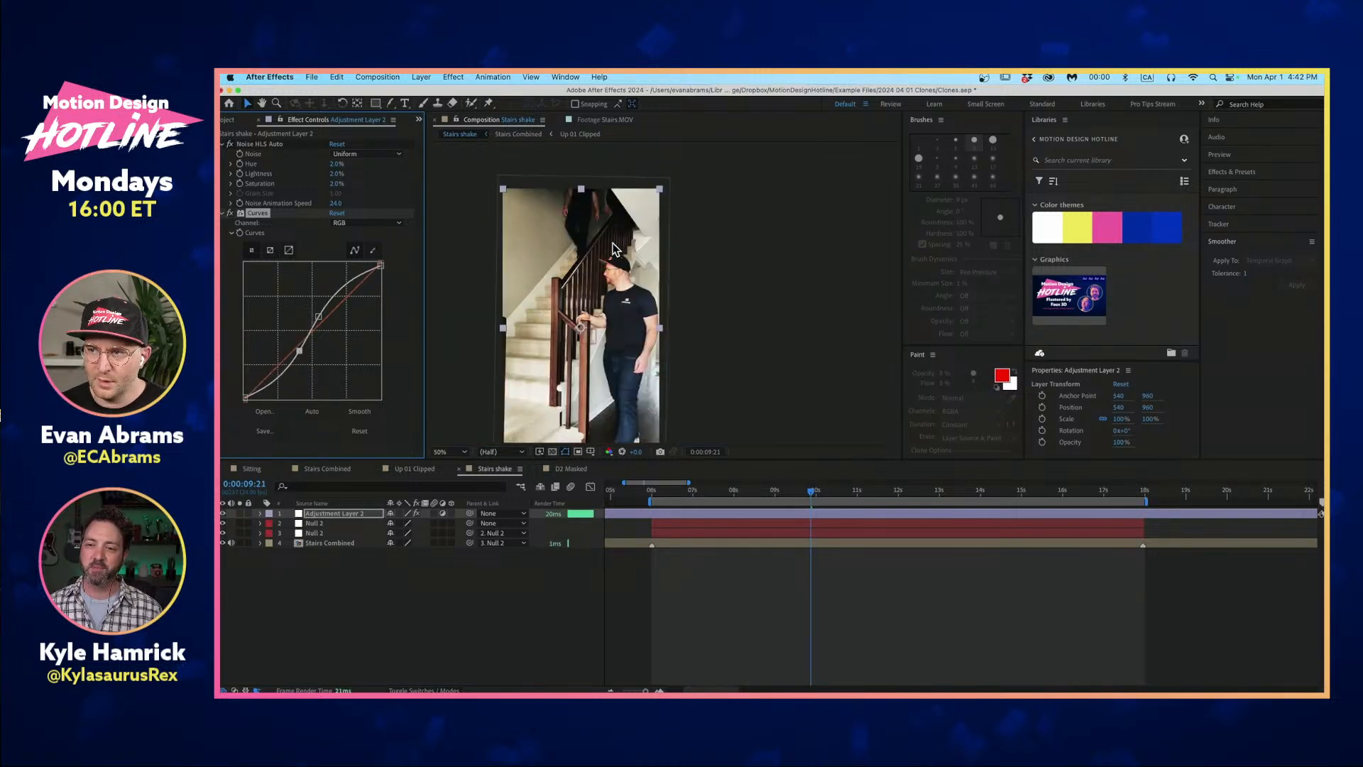
{"action": "scroll", "coordinate": [595, 219], "scroll_direction": "up", "scroll_amount": 2}
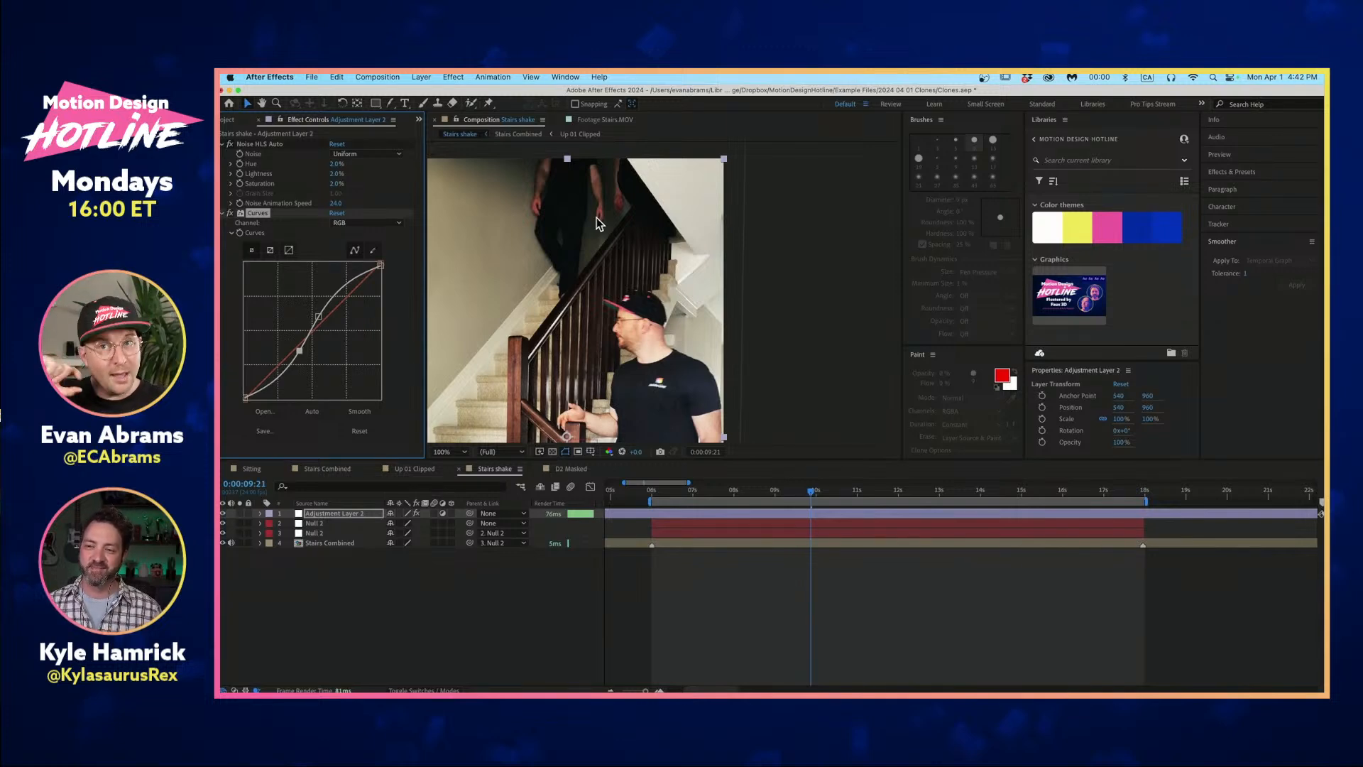
{"action": "key", "text": "super+z"}
{"action": "key", "text": "super+z"}
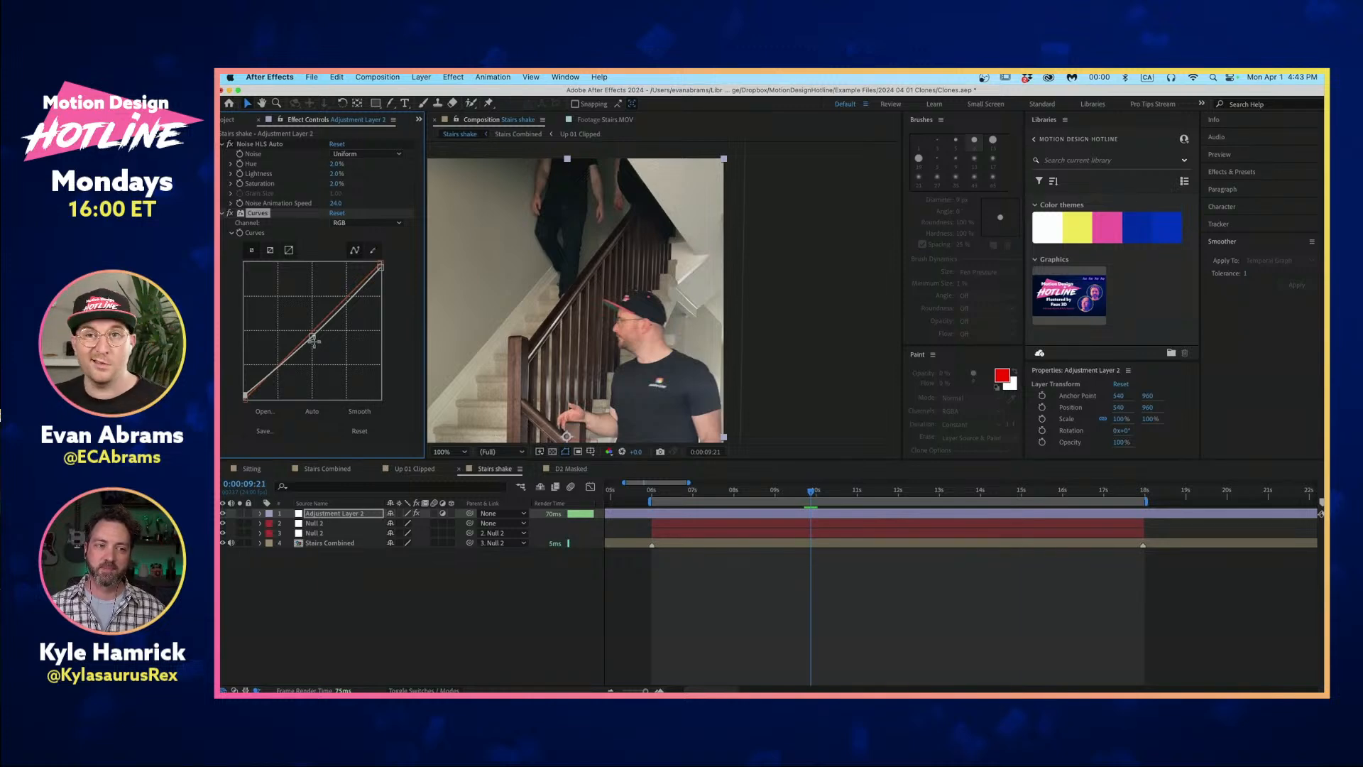
{"action": "left_click", "coordinate": [488, 634]}
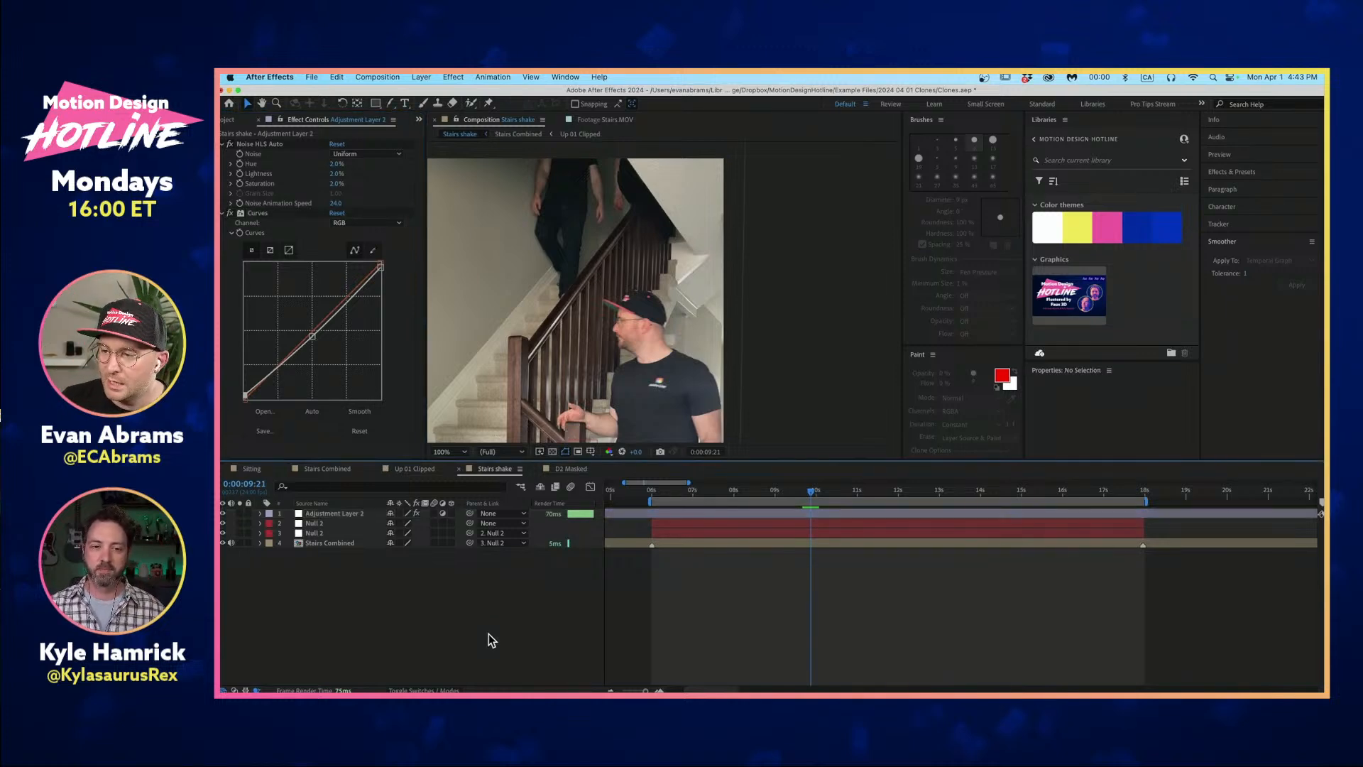
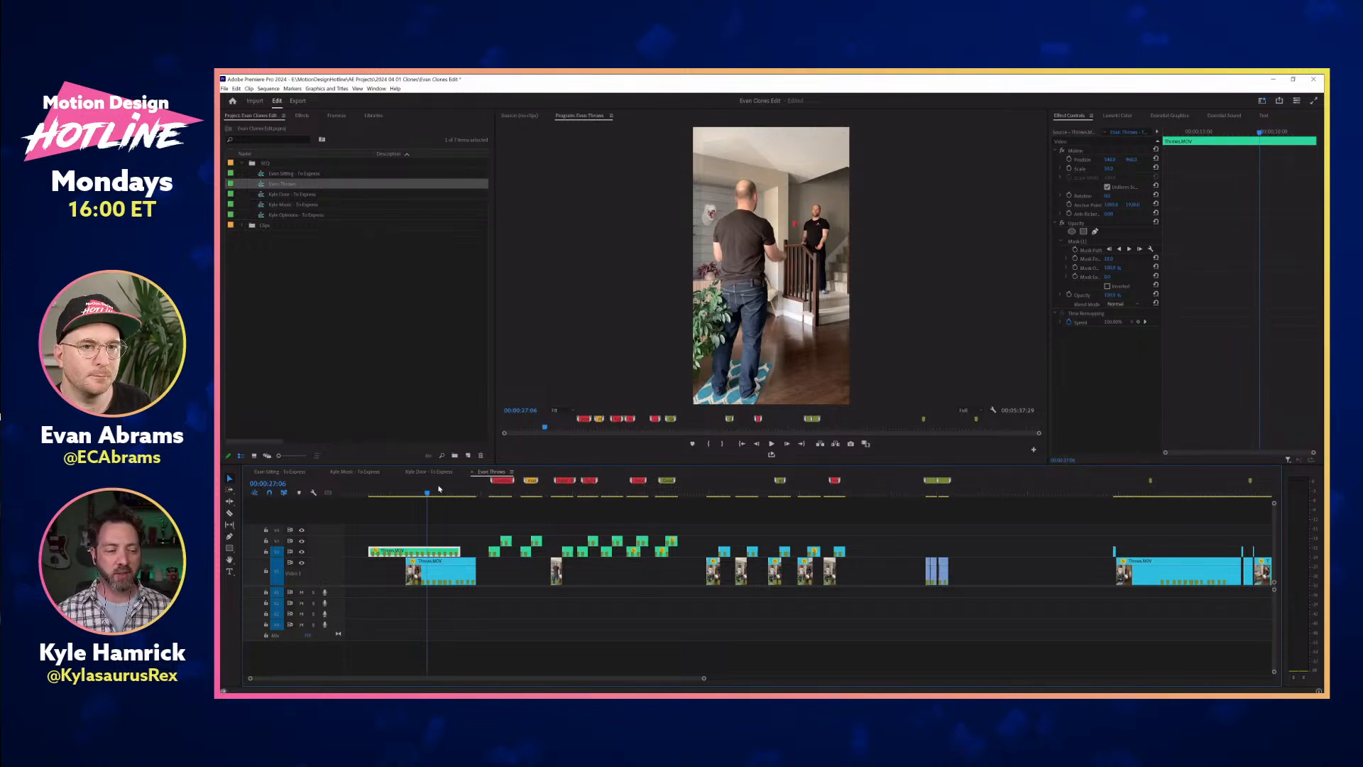
Switch to Premiere Pro, scrub the throwing sequence back to 00:00:25:01, and view and close the rendered ball-throw video.
{"action": "left_click_drag", "start_coordinate": [434, 491], "coordinate": [421, 493]}
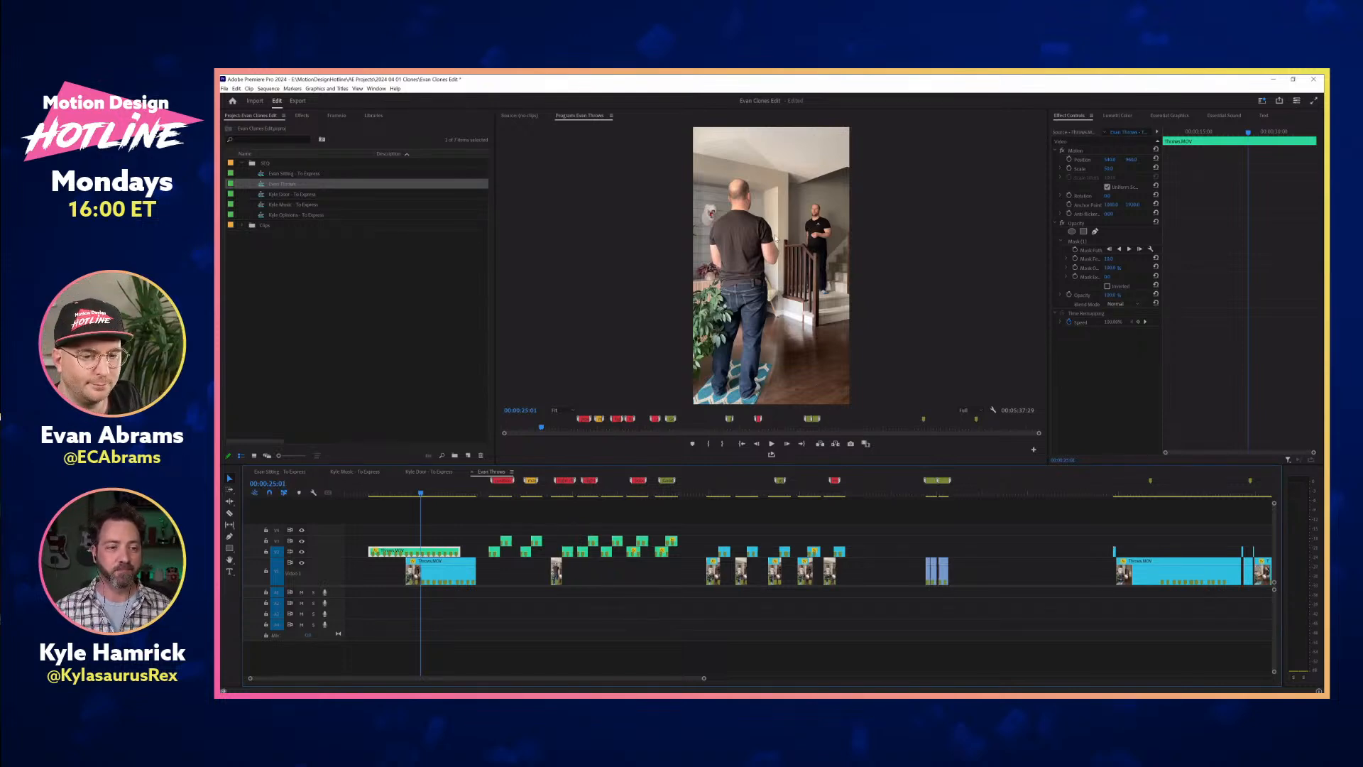
{"action": "key", "text": "alt+Tab"}
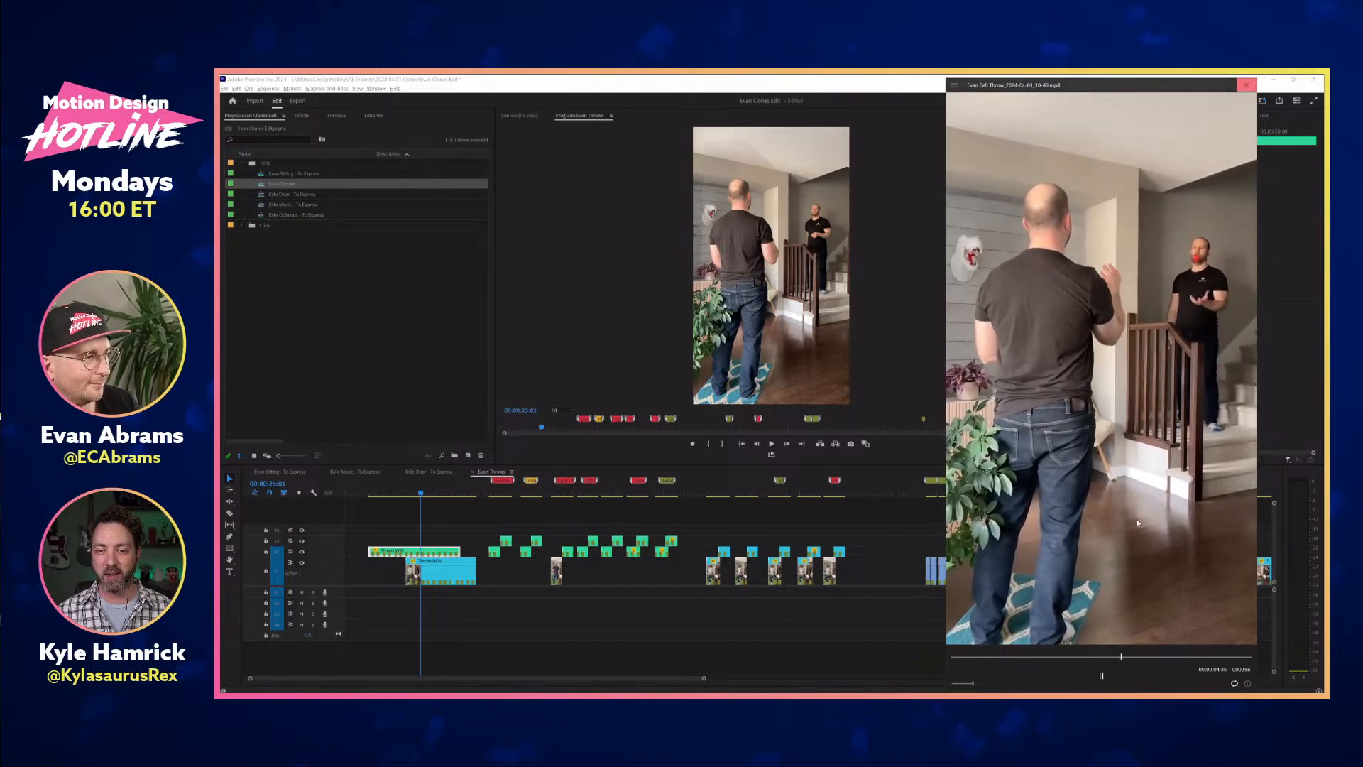
{"action": "left_click", "coordinate": [1104, 674]}
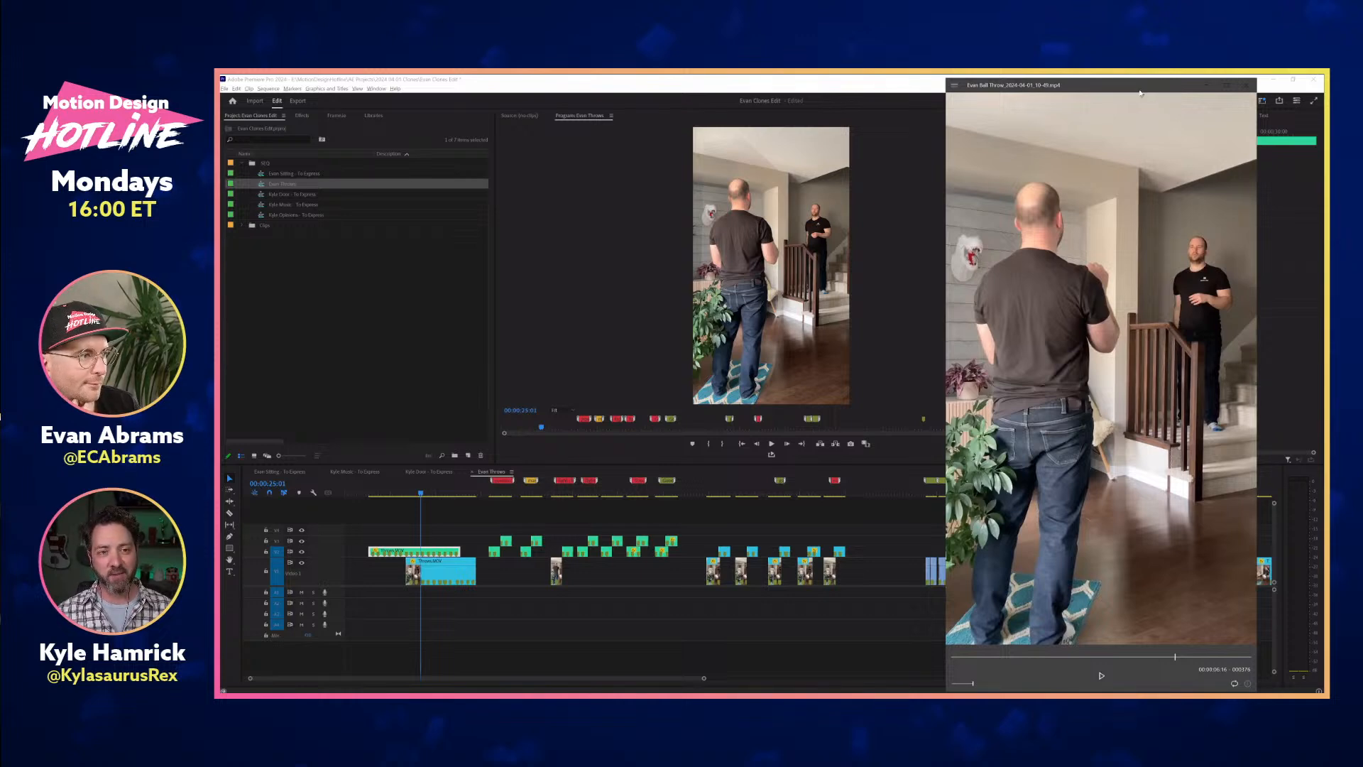
{"action": "left_click_drag", "start_coordinate": [1131, 90], "coordinate": [1128, 90]}
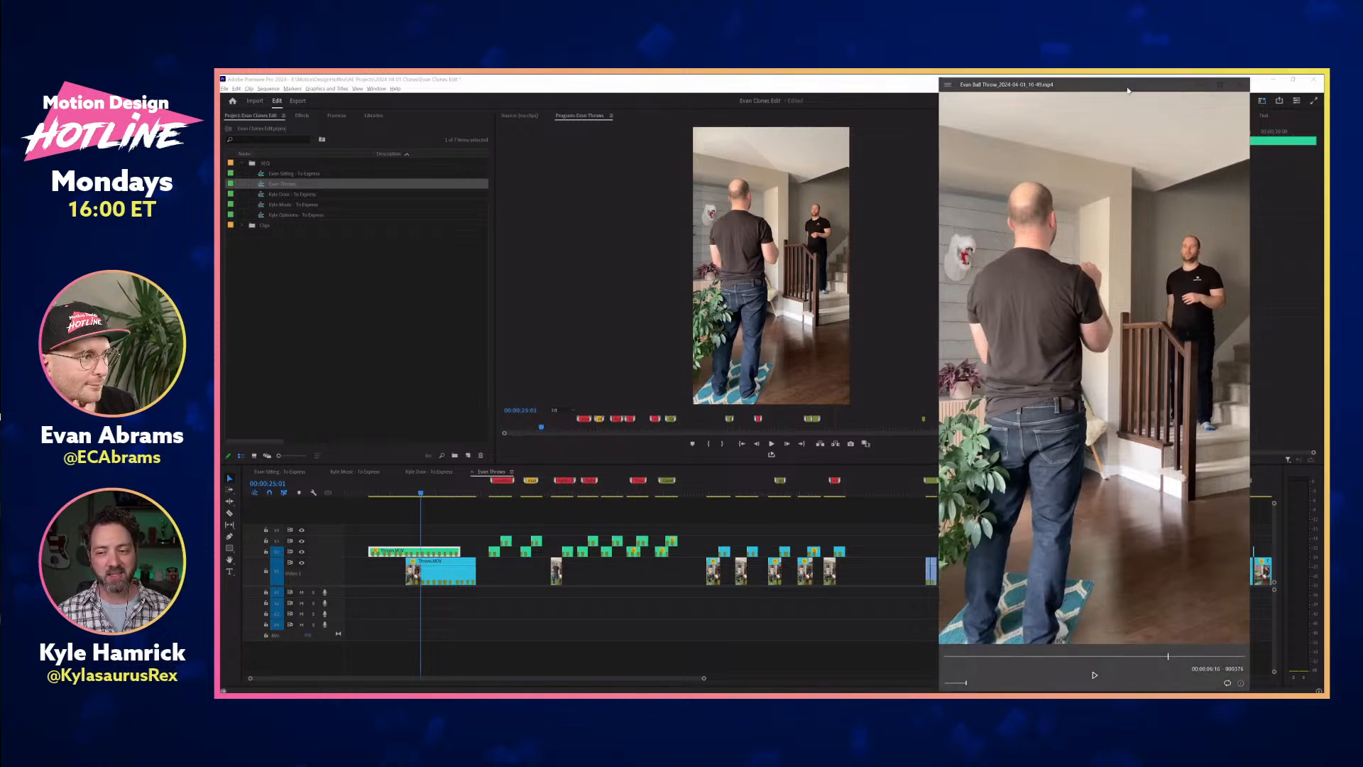
{"action": "left_click", "coordinate": [1236, 84]}
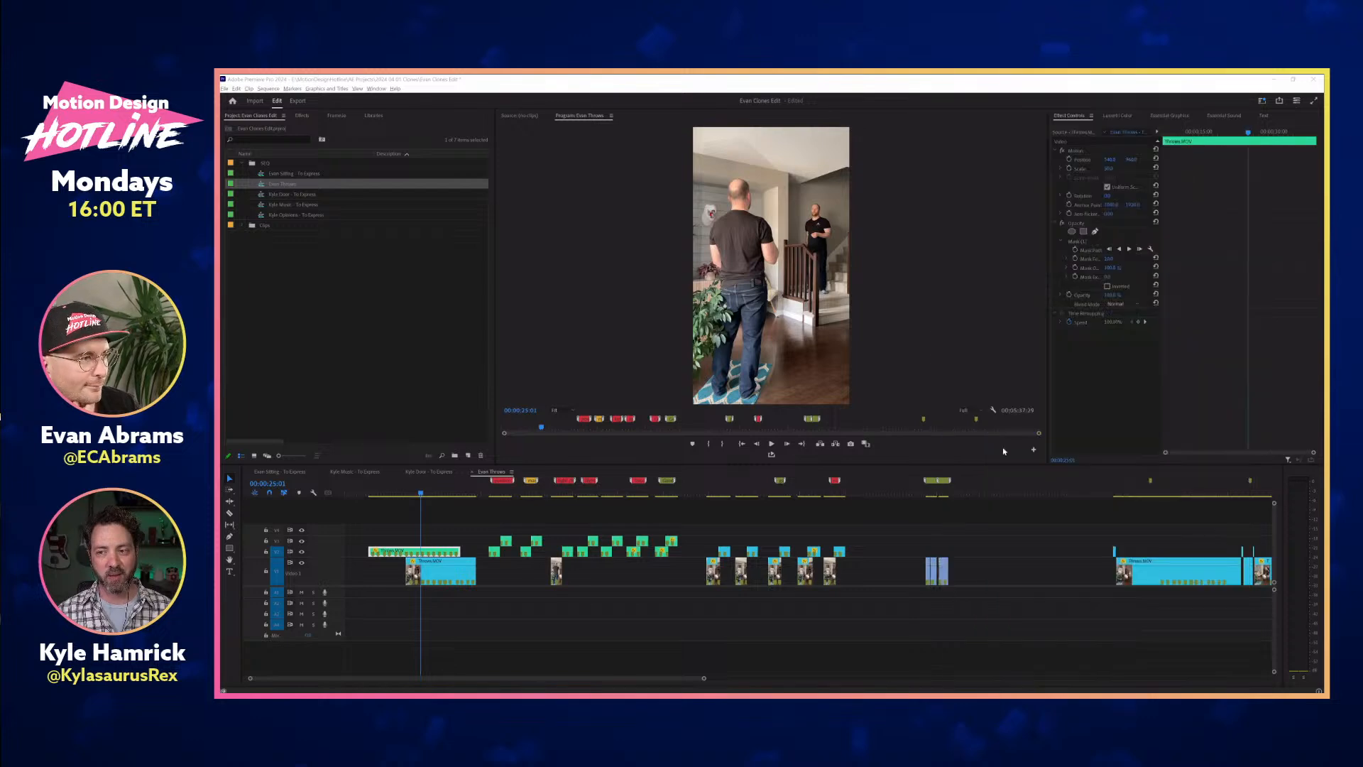
View the source of the long blue clip under the playhead, and open the last Throws.MOV in the Clips bin.
{"action": "left_click", "coordinate": [426, 509]}
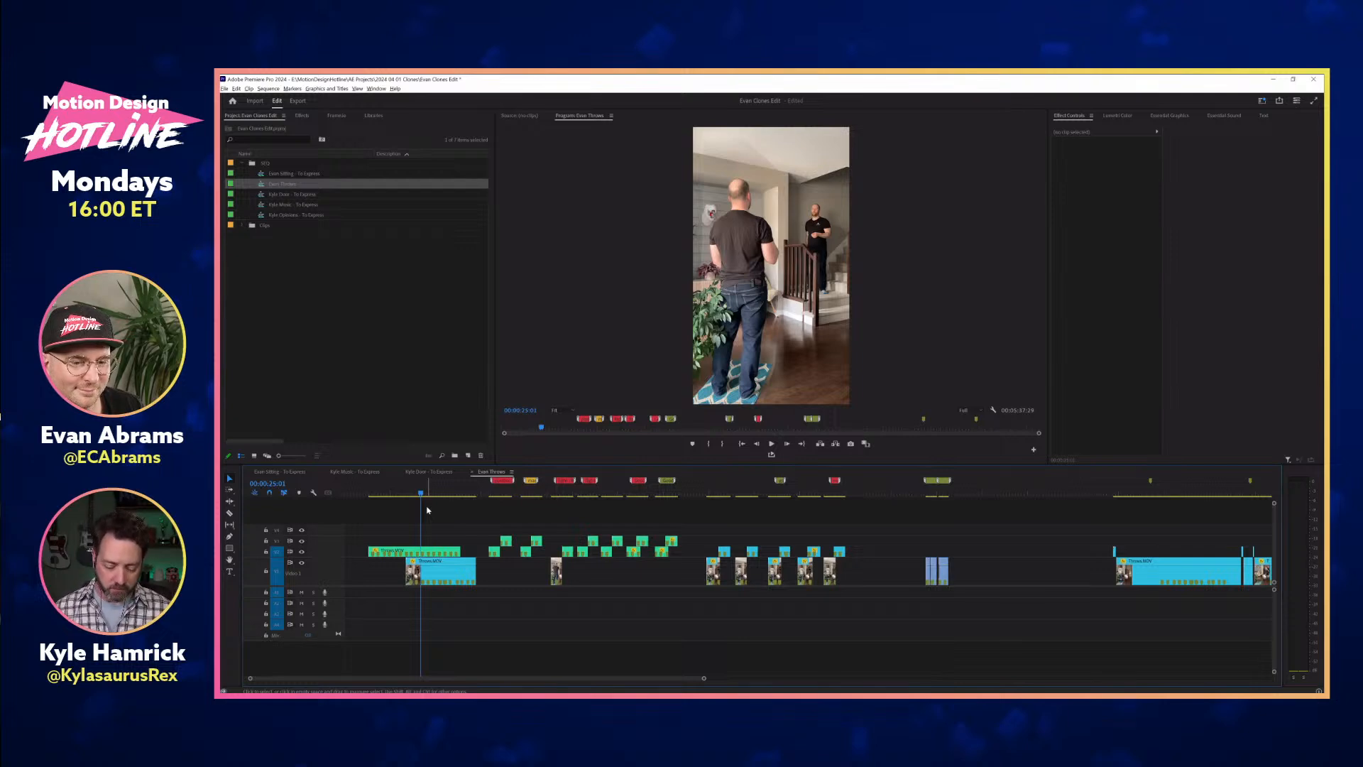
{"action": "scroll", "coordinate": [492, 542], "scroll_direction": "up", "scroll_amount": 1}
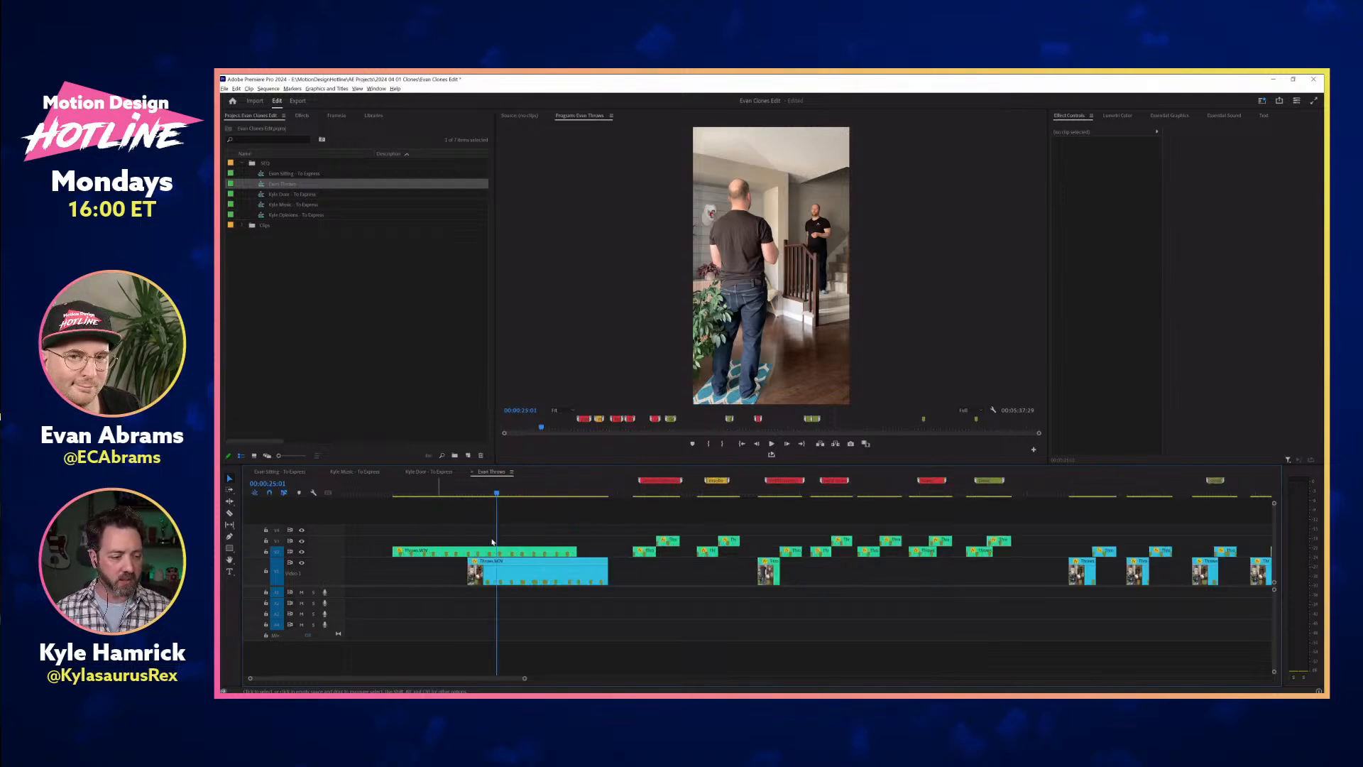
{"action": "double_click", "coordinate": [490, 570]}
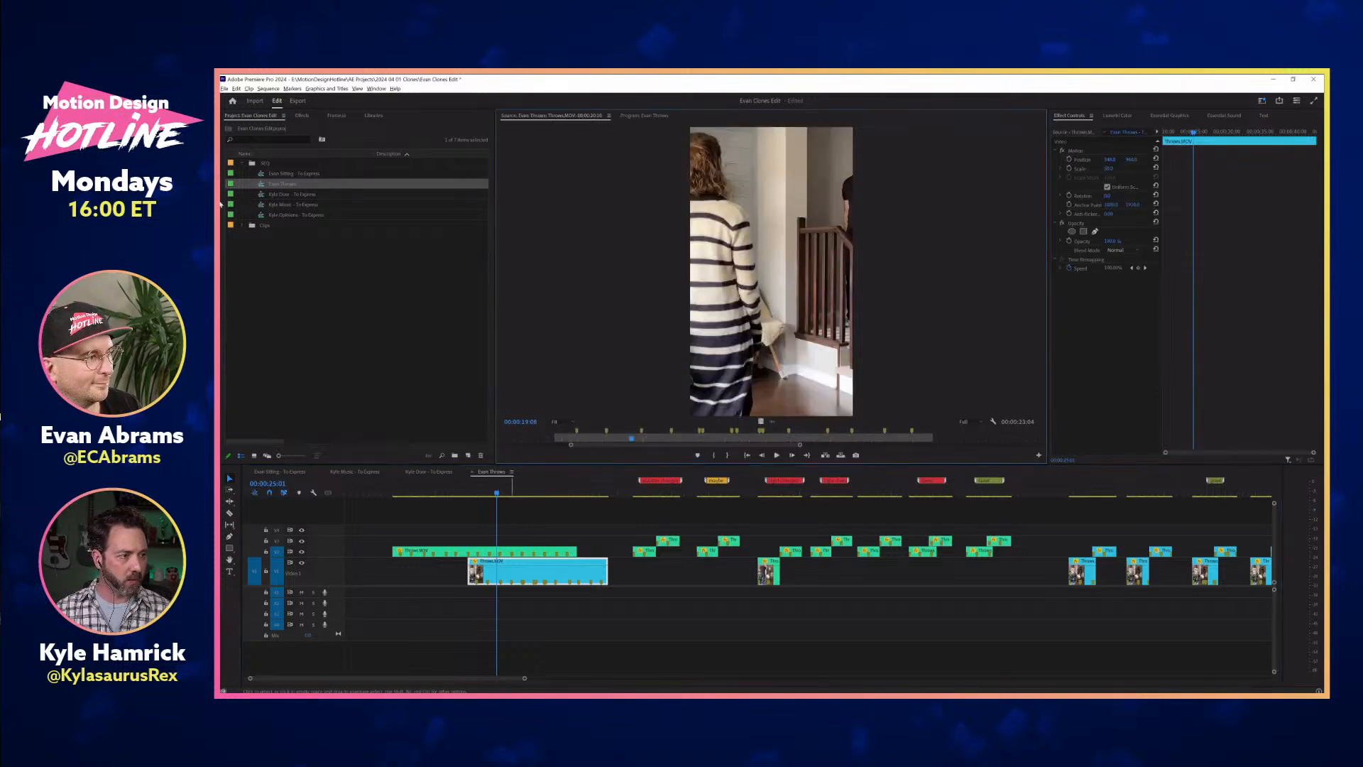
{"action": "left_click", "coordinate": [242, 225]}
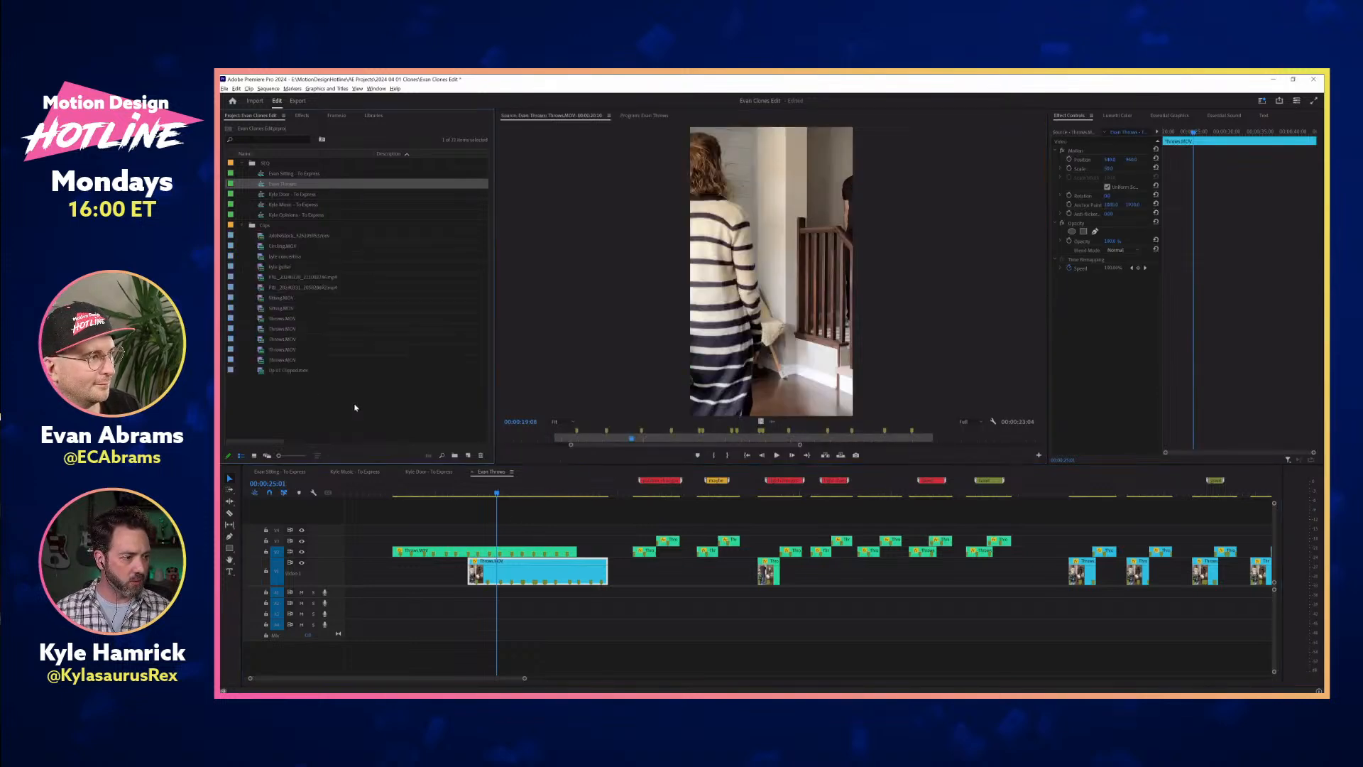
{"action": "double_click", "coordinate": [293, 360]}
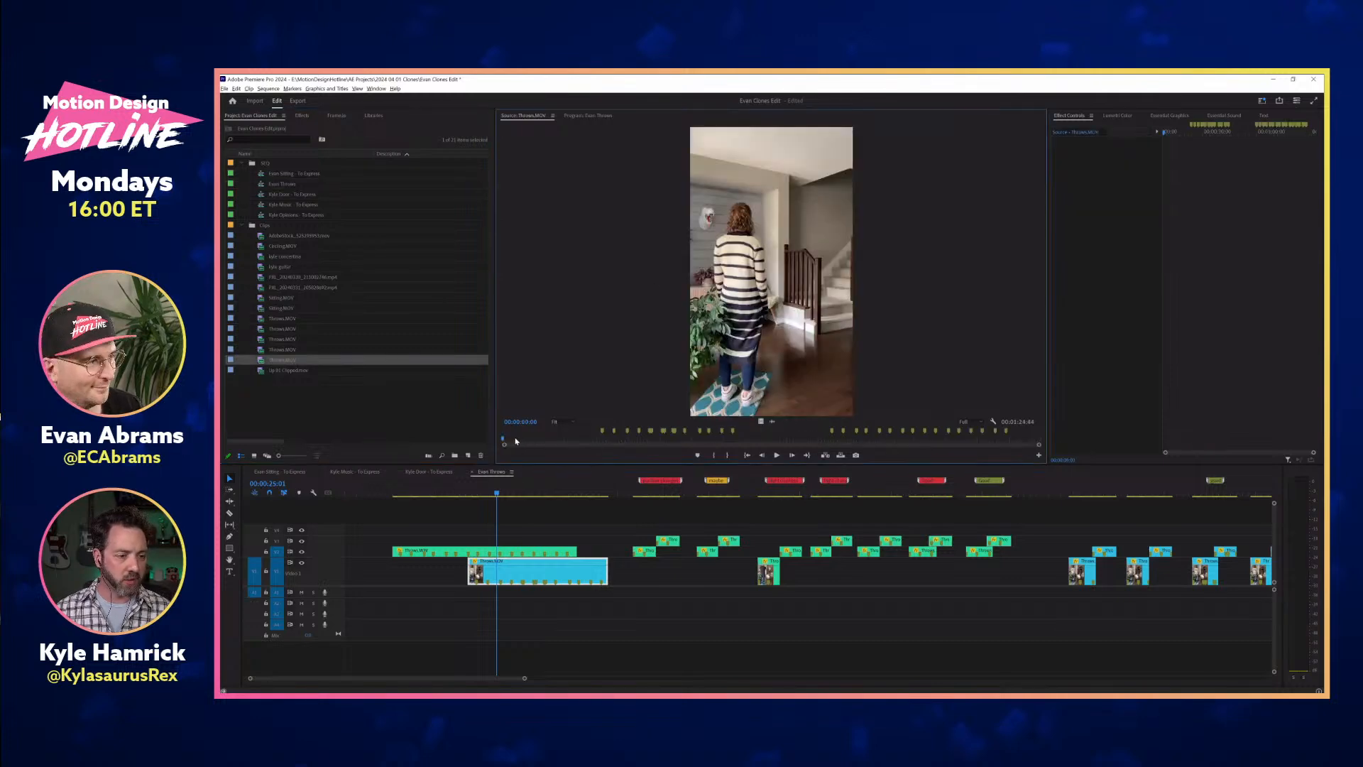
Scrub the Throws.MOV source footage to the first markers and play the ball throw from there.
{"action": "mouse_move", "coordinate": [589, 438]}
{"action": "left_mouse_down"}
{"action": "mouse_move", "coordinate": [665, 438]}
{"action": "mouse_move", "coordinate": [597, 445]}
{"action": "left_mouse_up"}
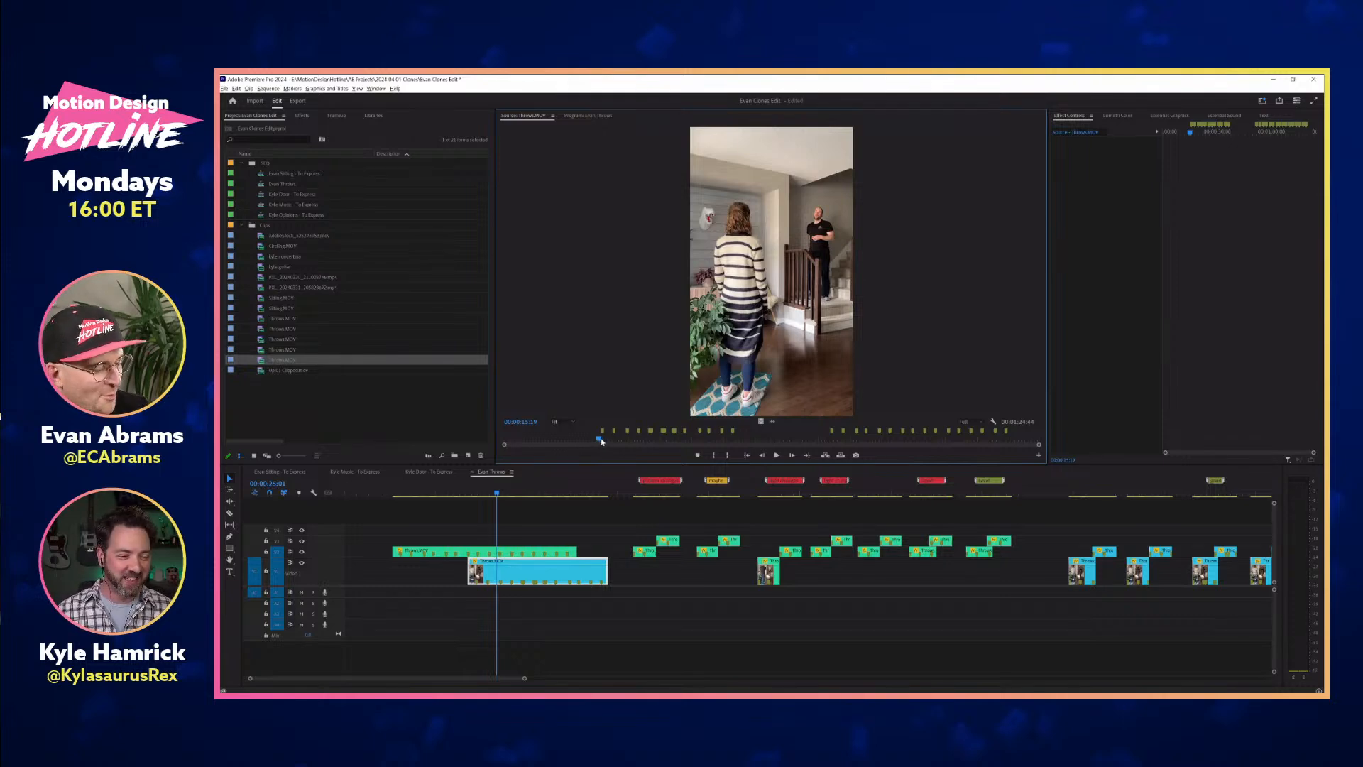
{"action": "left_click_drag", "start_coordinate": [602, 441], "coordinate": [611, 441]}
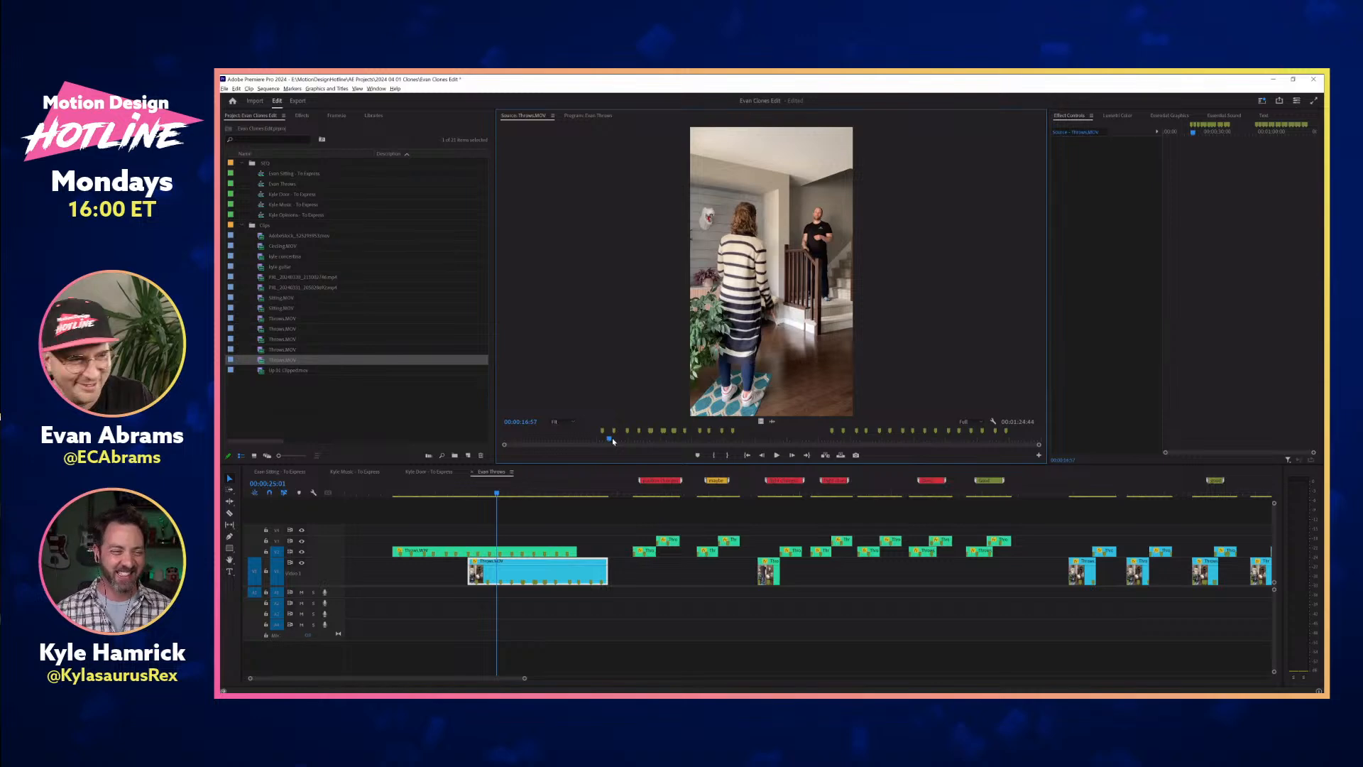
{"action": "left_click", "coordinate": [604, 439]}
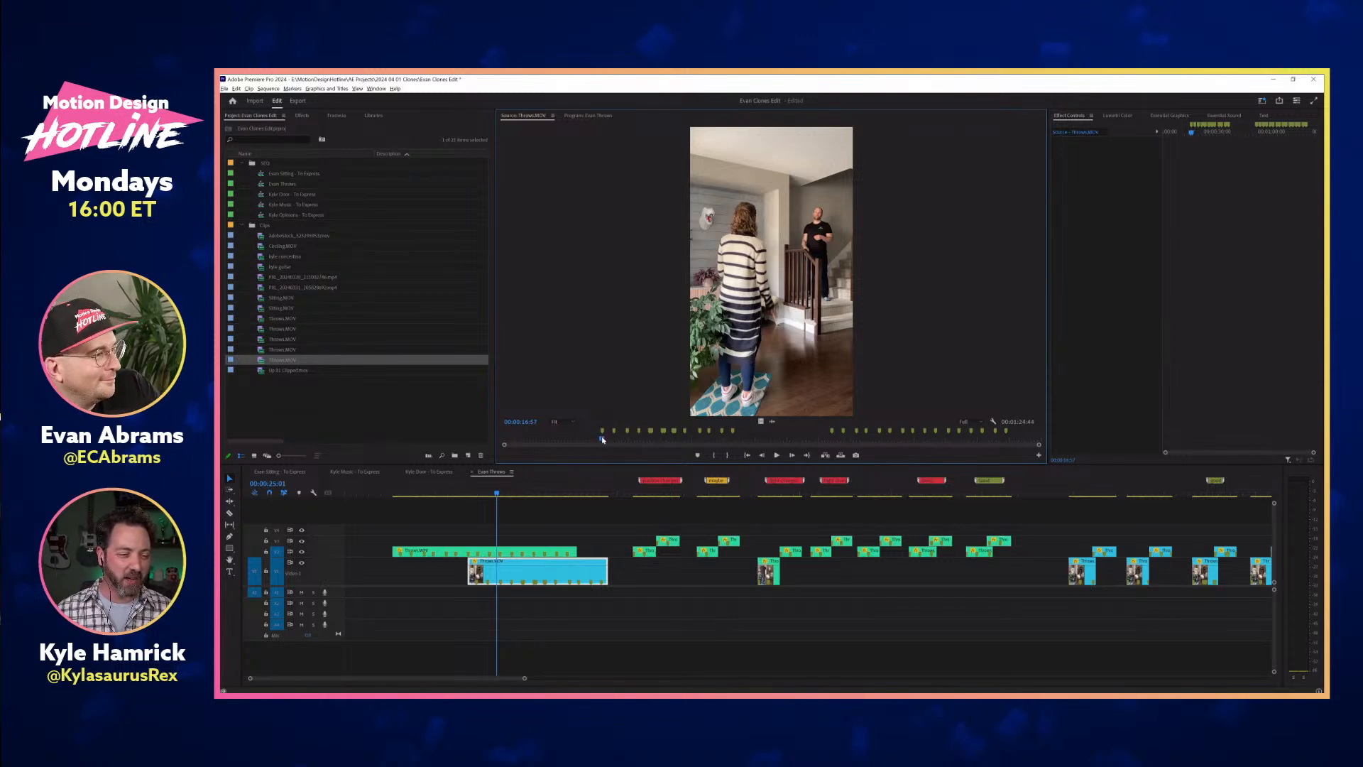
{"action": "key", "text": "space"}
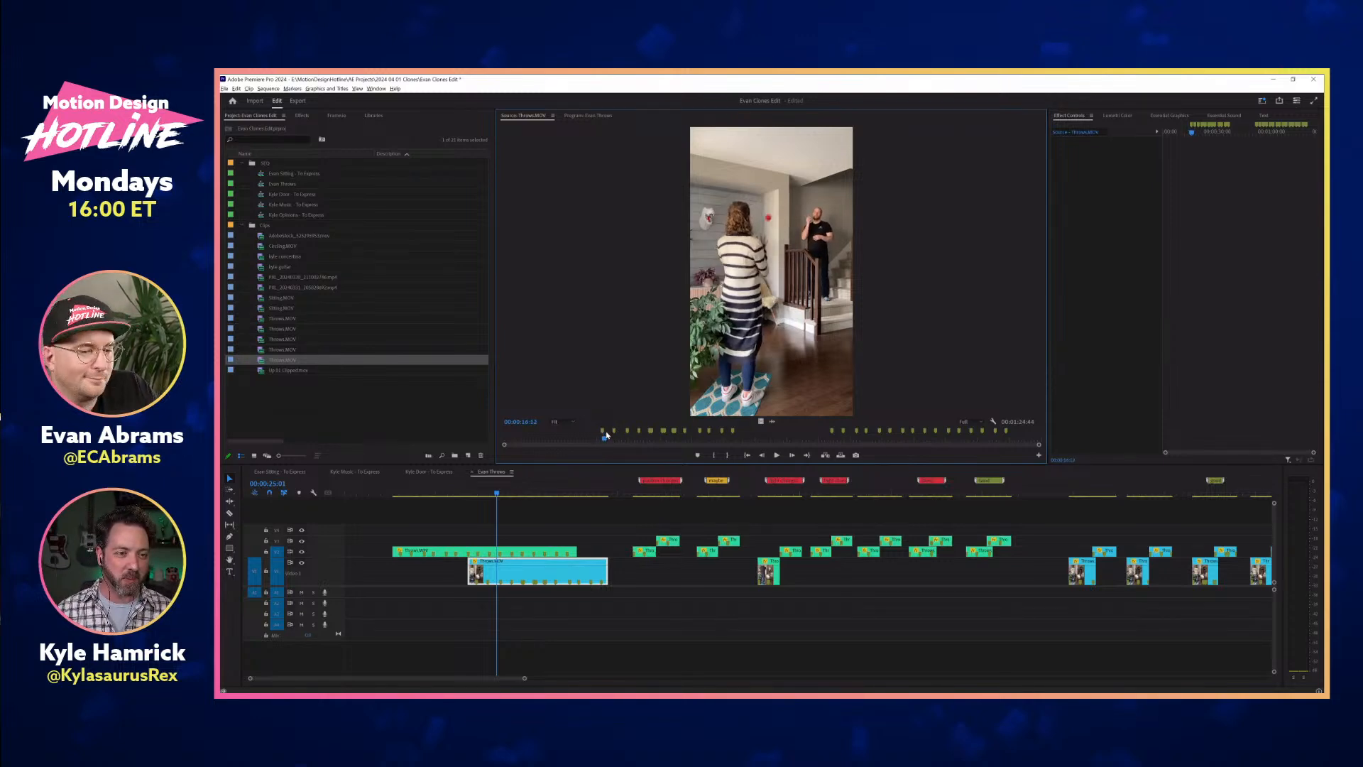
Step the Throws.MOV source back to just before the ball throw, and scrub through the footage toward its last markers.
{"action": "key", "text": "Left"}
{"action": "key", "text": "Left"}
{"action": "key", "text": "Left"}
{"action": "key", "text": "Left"}
{"action": "key", "text": "Left"}
{"action": "key", "text": "Left"}
{"action": "key", "text": "Left"}
{"action": "key", "text": "Left"}
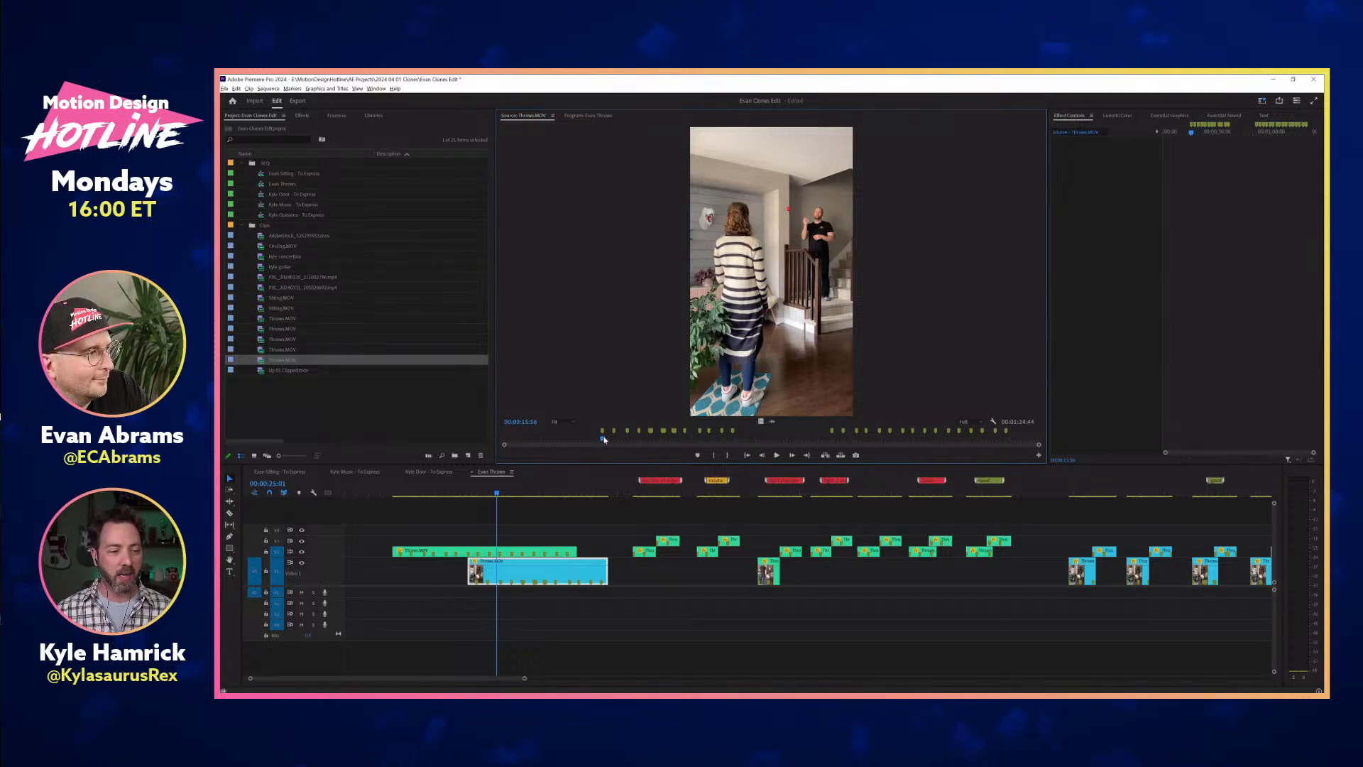
{"action": "left_click_drag", "start_coordinate": [657, 439], "coordinate": [1006, 439]}
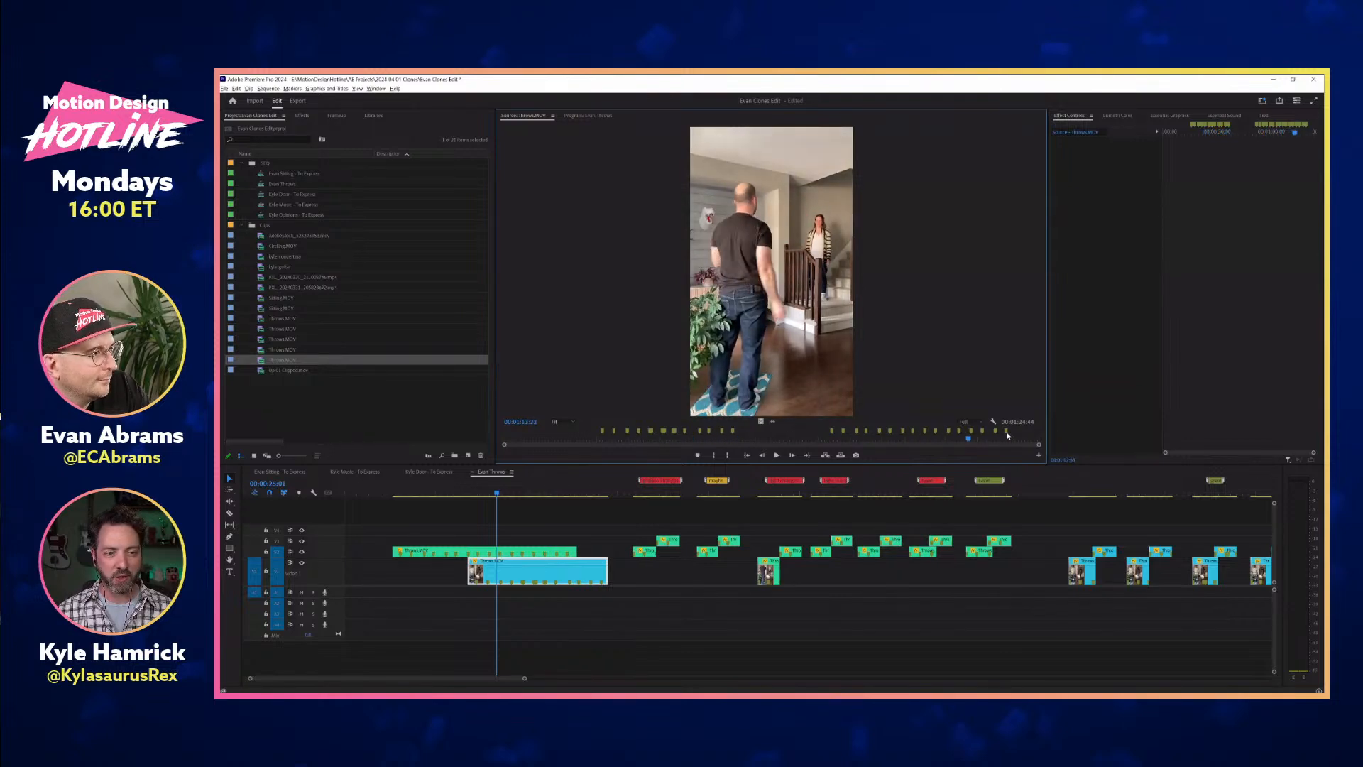
Return to the throwing sequence at 00:00:21:23, near the start of the long blue clip, and deselect the clip.
{"action": "left_click_drag", "start_coordinate": [496, 492], "coordinate": [477, 492]}
{"action": "left_click", "coordinate": [527, 510]}
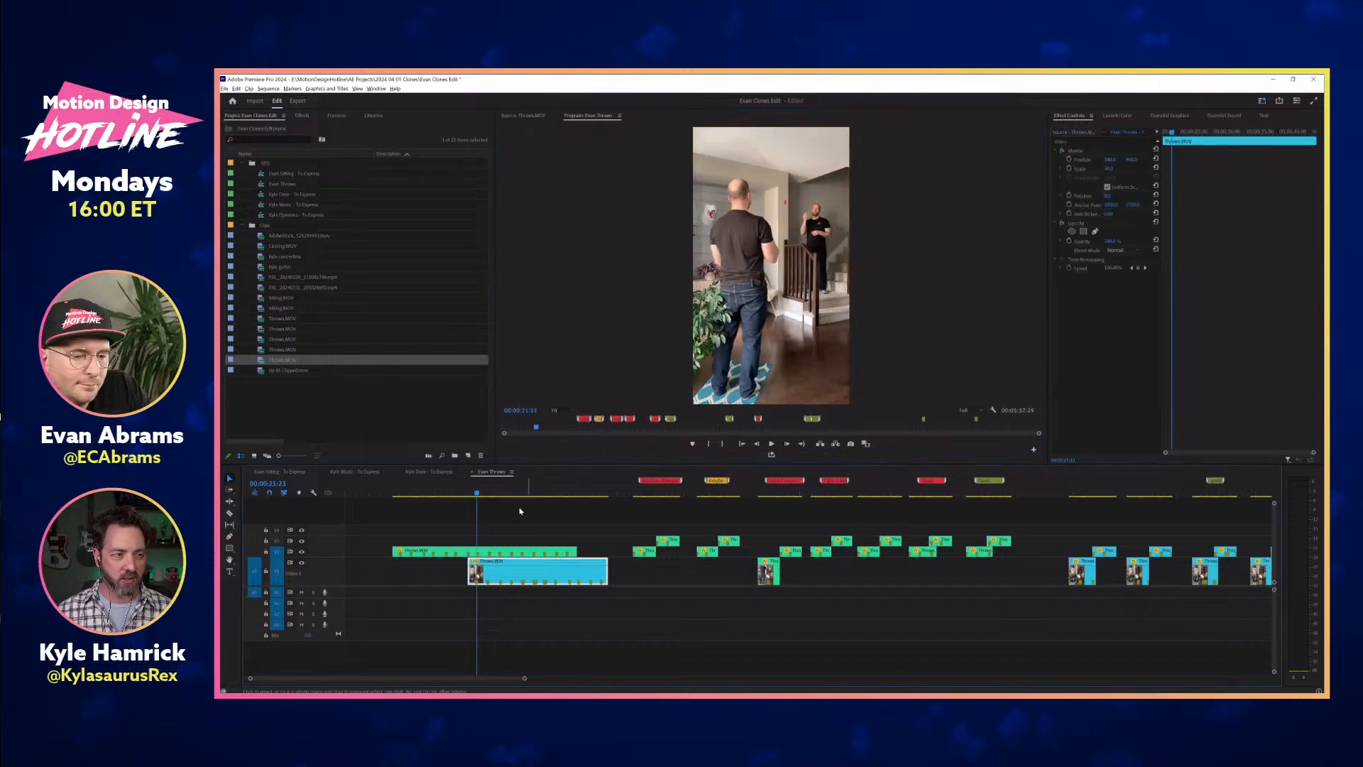
{"action": "left_click", "coordinate": [556, 517]}
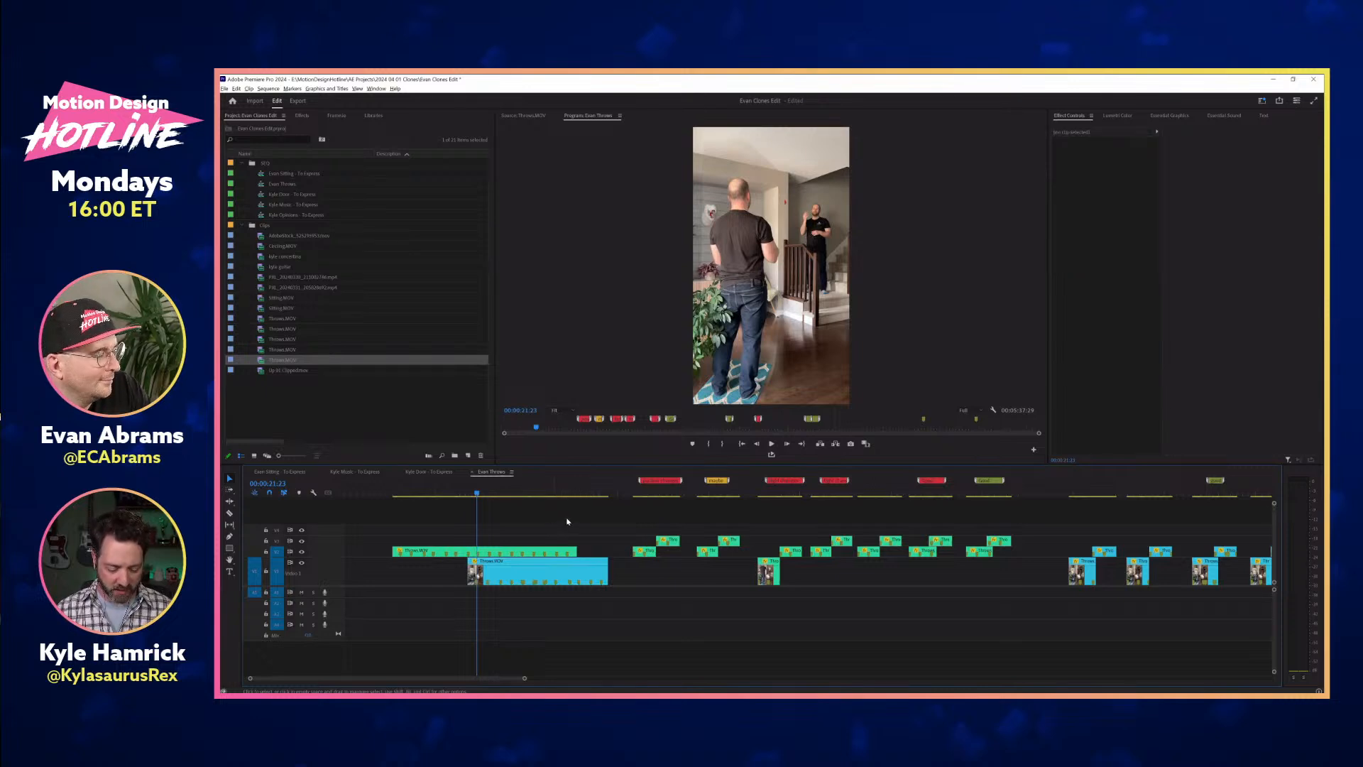
{"action": "scroll", "coordinate": [756, 532], "scroll_direction": "up", "scroll_amount": 2}
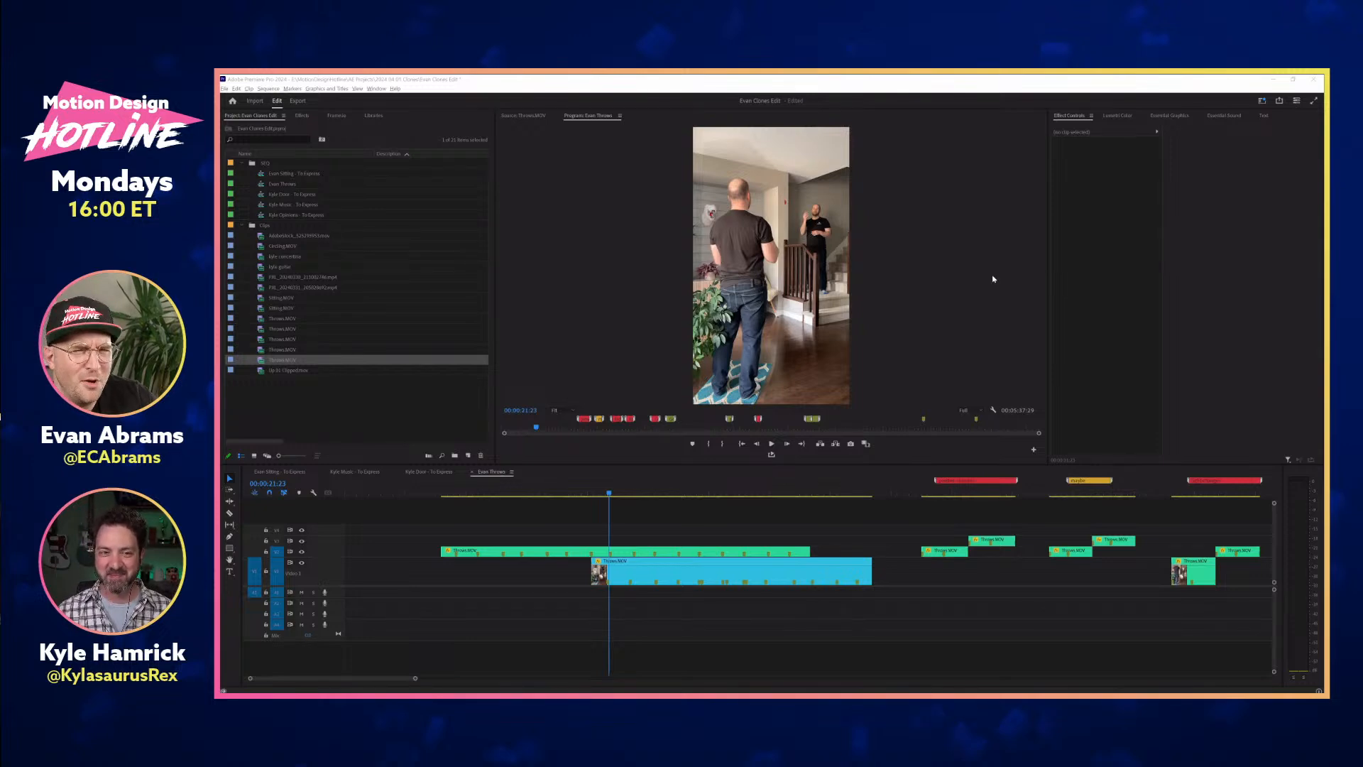
{"action": "left_click", "coordinate": [933, 86]}
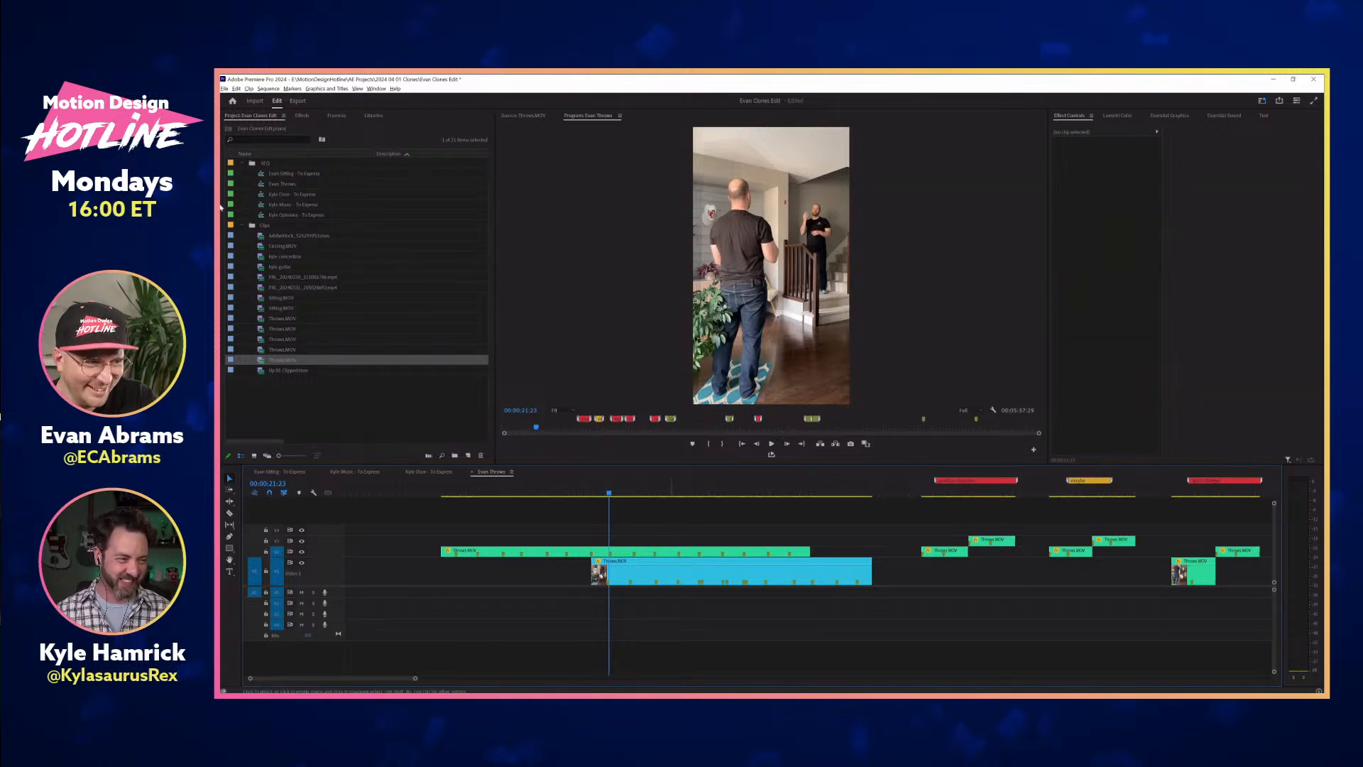
Collapse the Clips bin and slide the long green Throws.MOV clip slightly earlier to align its marker with the blue clip's marker.
{"action": "left_click", "coordinate": [242, 225]}
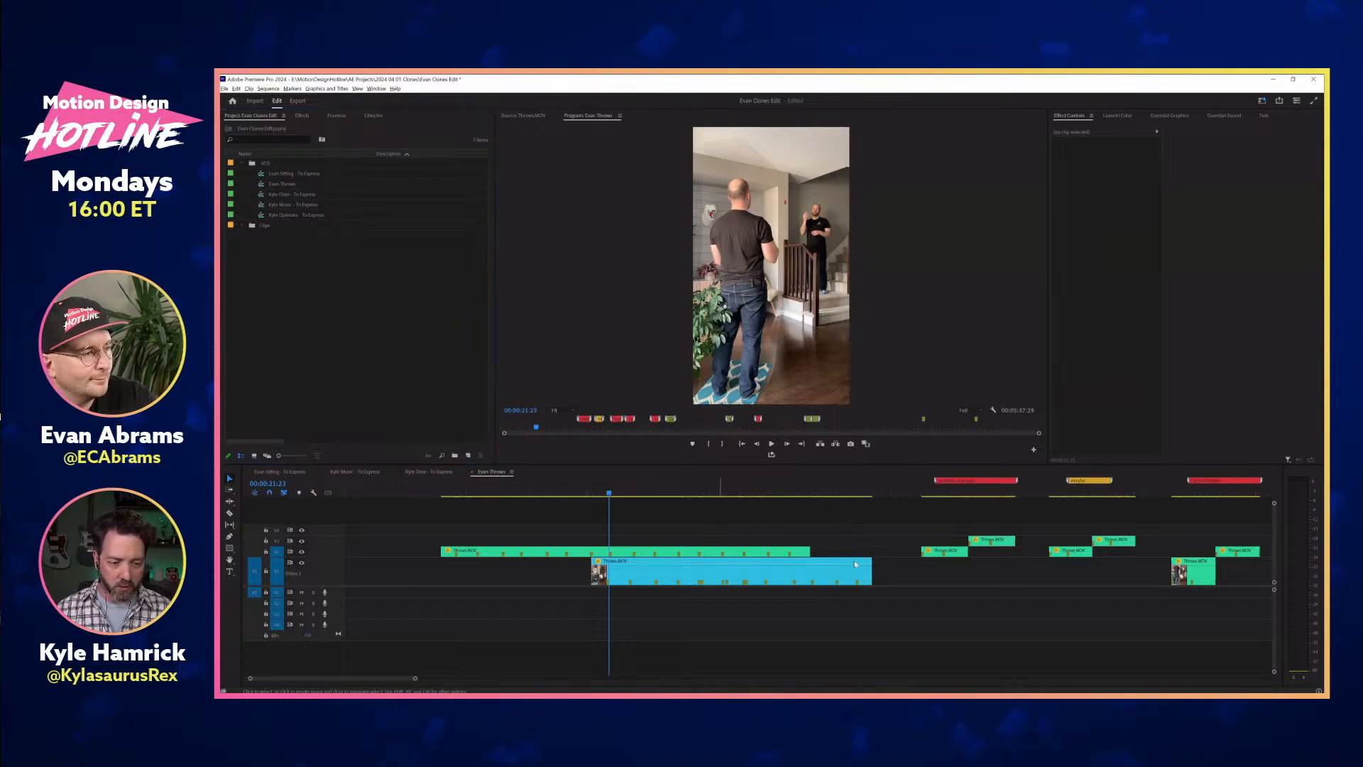
{"action": "key", "text": "="}
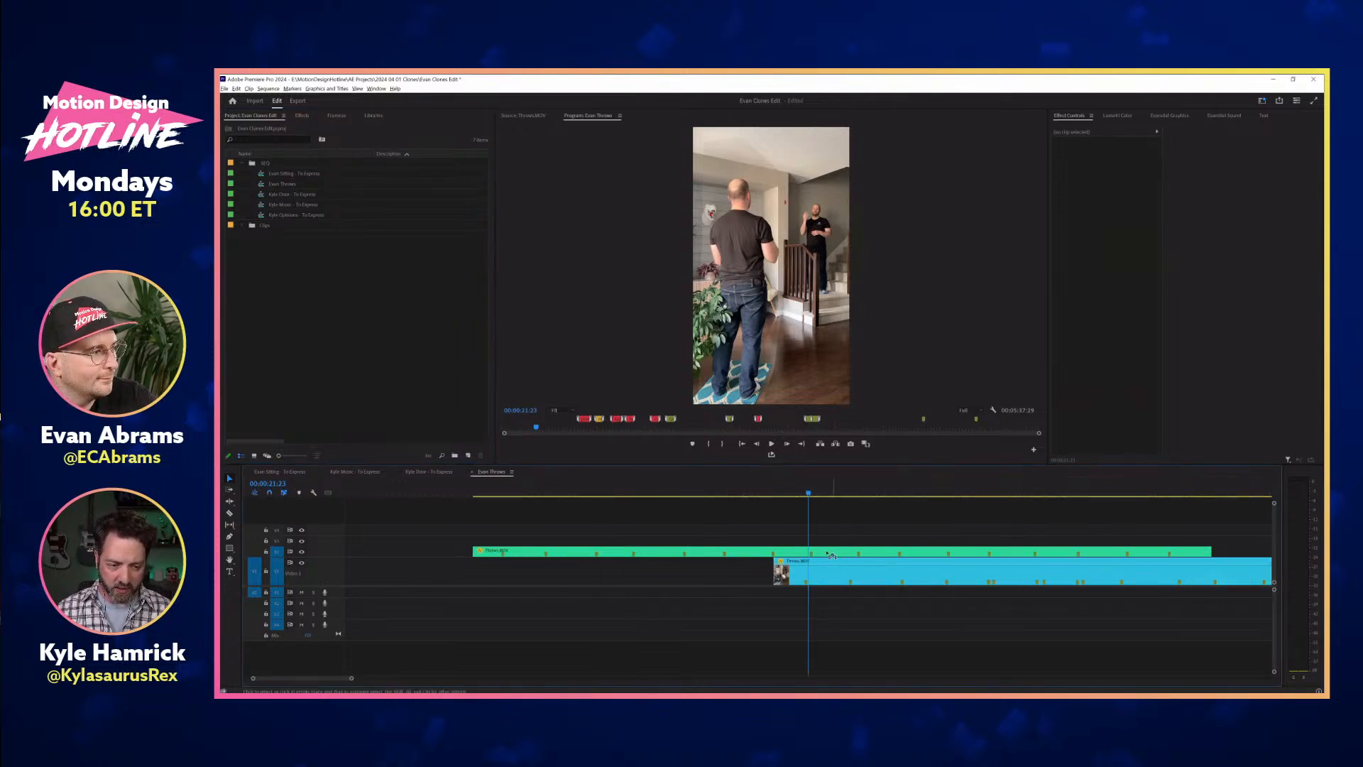
{"action": "left_click_drag", "start_coordinate": [833, 553], "coordinate": [828, 553]}
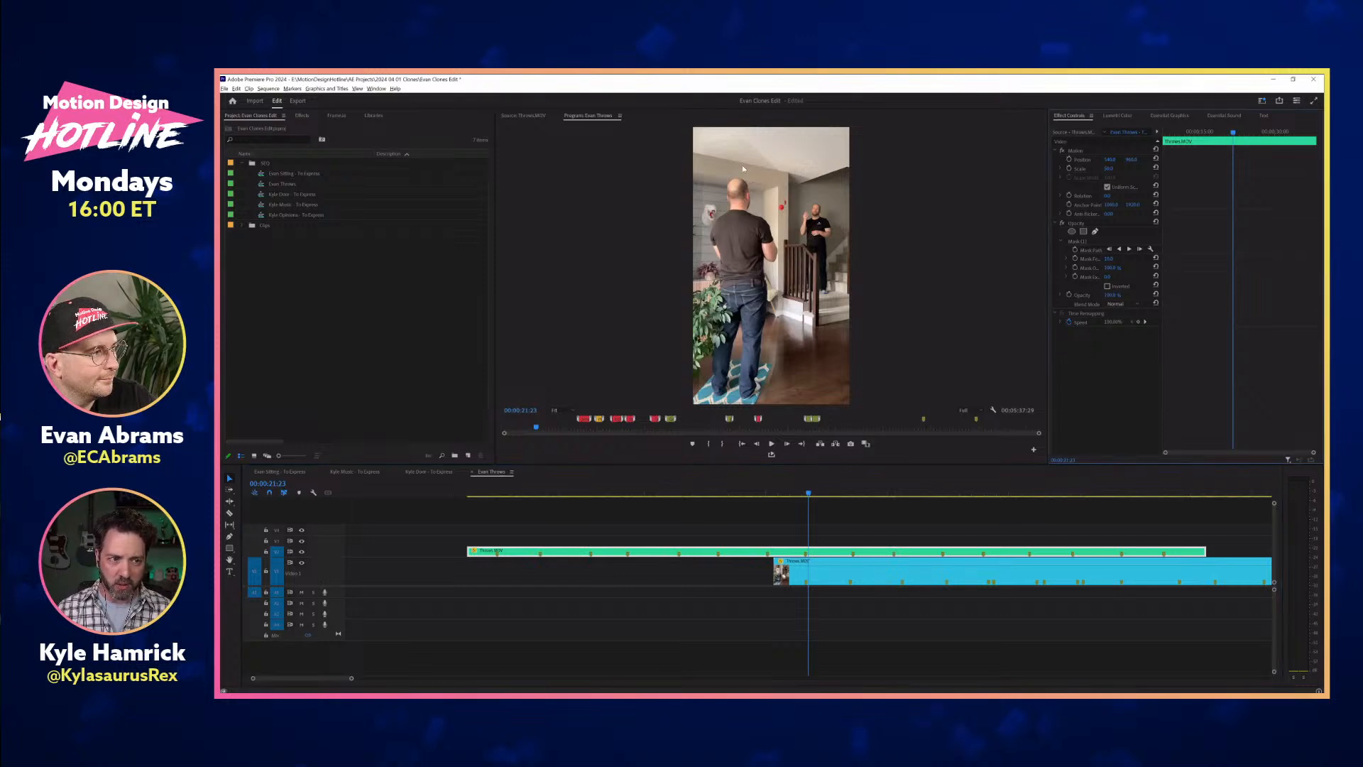
Try reshaping the upper corner of the green clip's opacity mask around the foreground man, and undo the change.
{"action": "left_click", "coordinate": [1076, 242]}
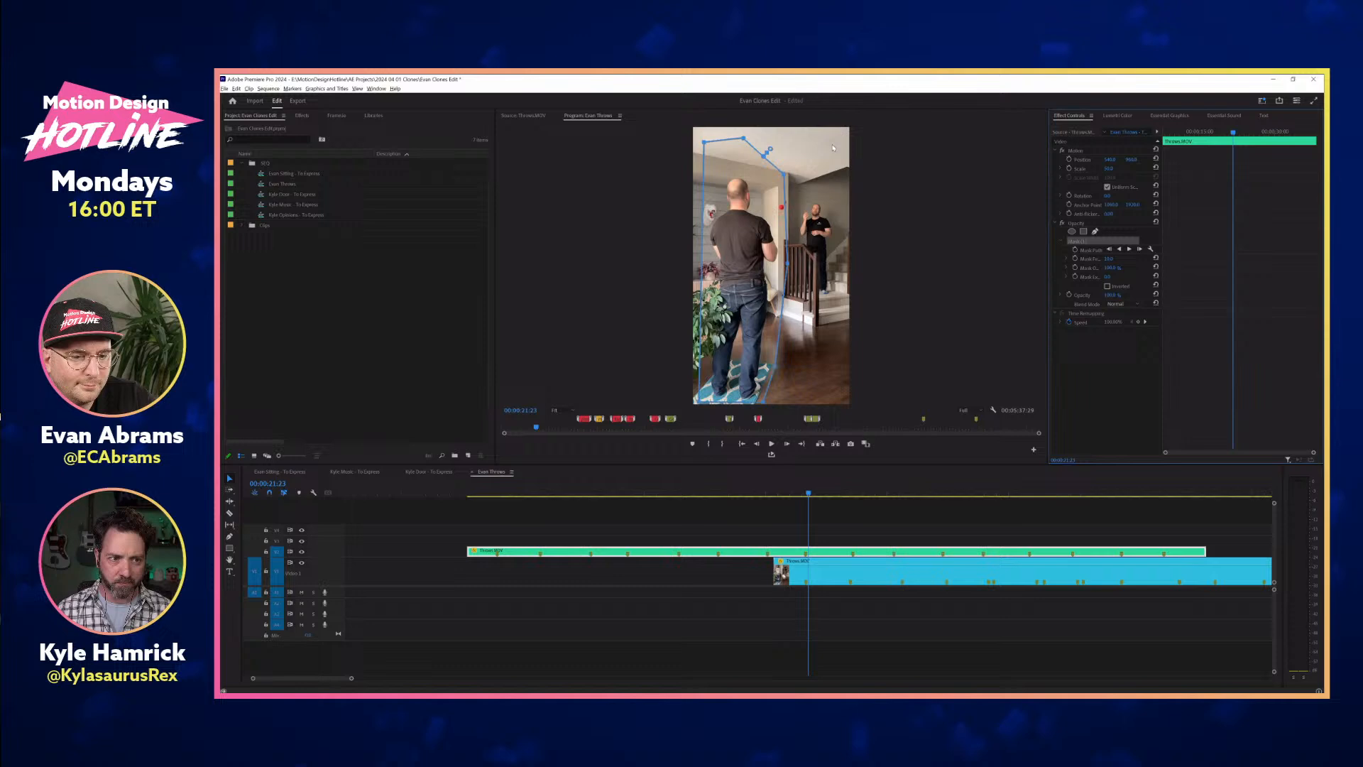
{"action": "left_click", "coordinate": [786, 176]}
{"action": "left_click_drag", "start_coordinate": [852, 168], "coordinate": [784, 155]}
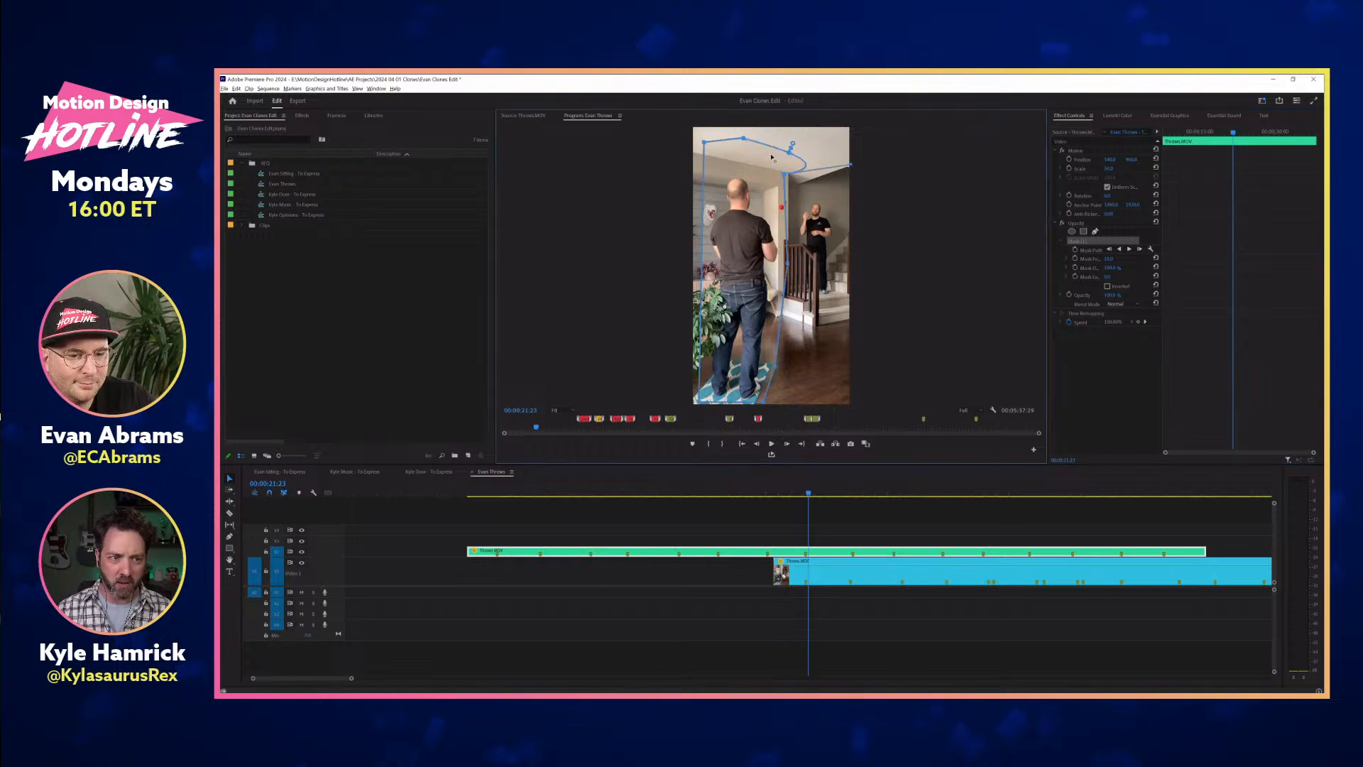
{"action": "key", "text": "ctrl+z"}
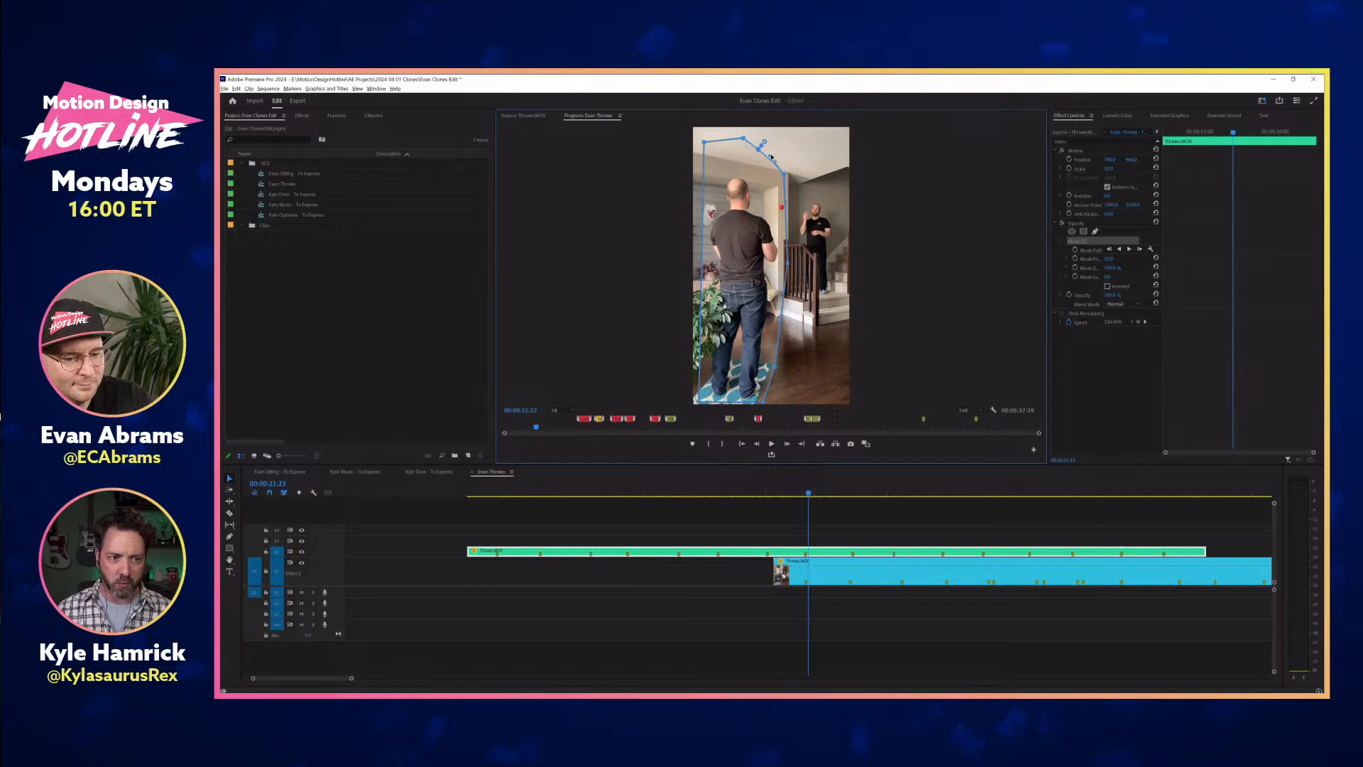
Check the masked composite at 00:00:24:02, select the green clip under the playhead and deselect it again.
{"action": "left_click", "coordinate": [816, 494]}
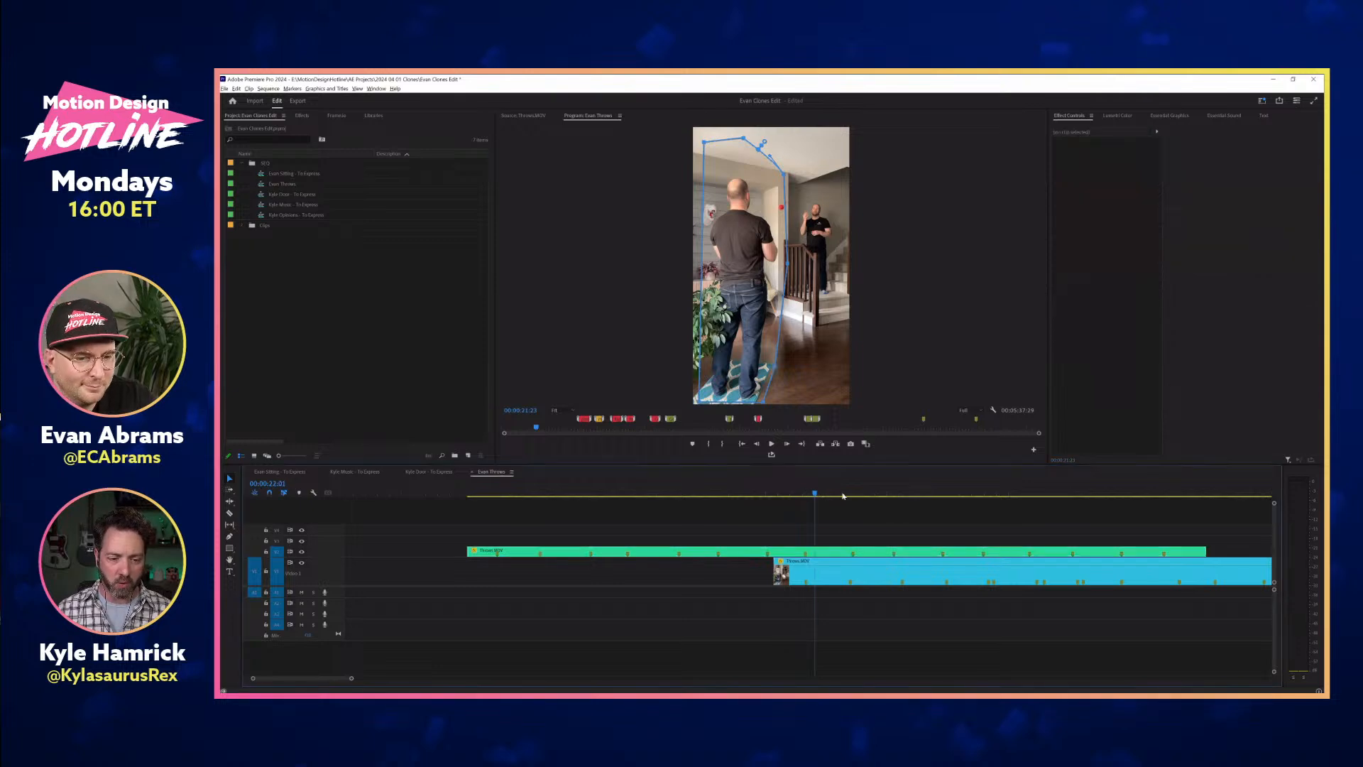
{"action": "left_click", "coordinate": [864, 494]}
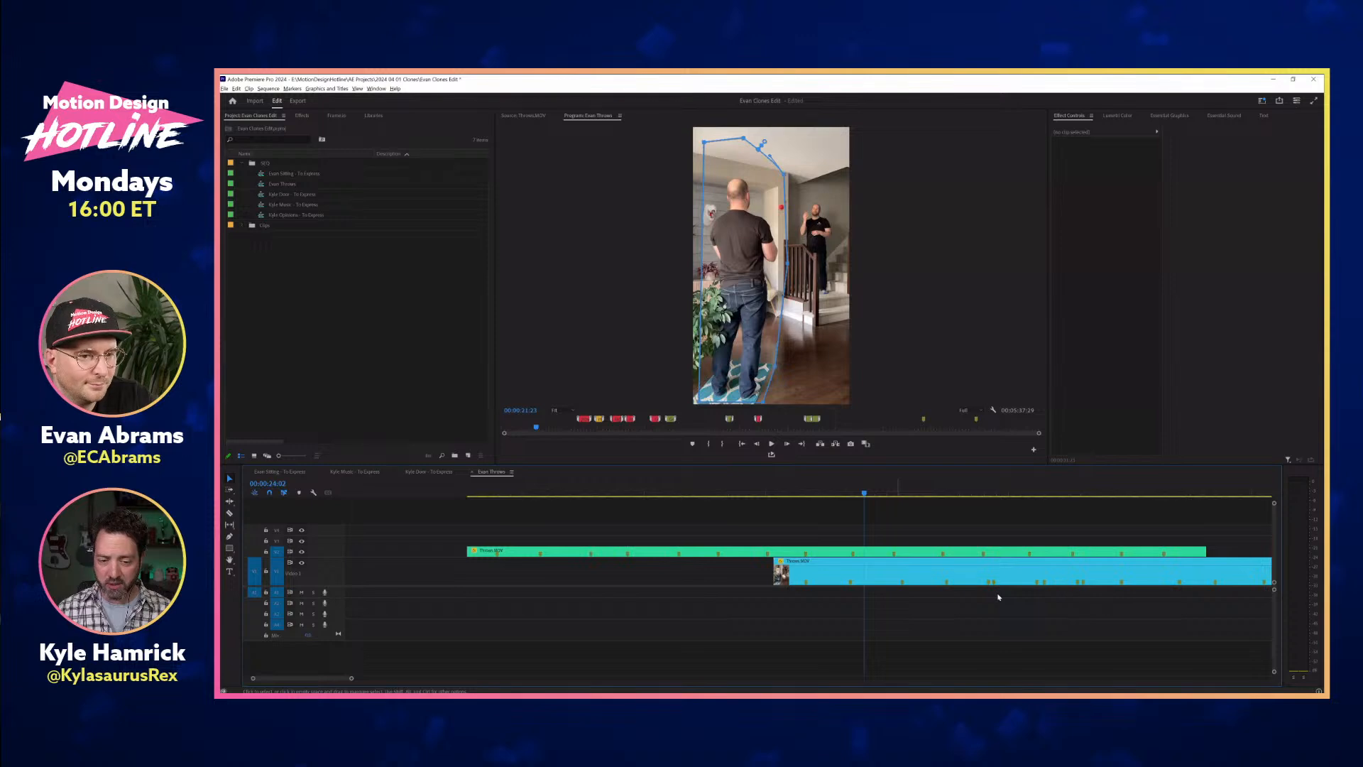
{"action": "key", "text": "d"}
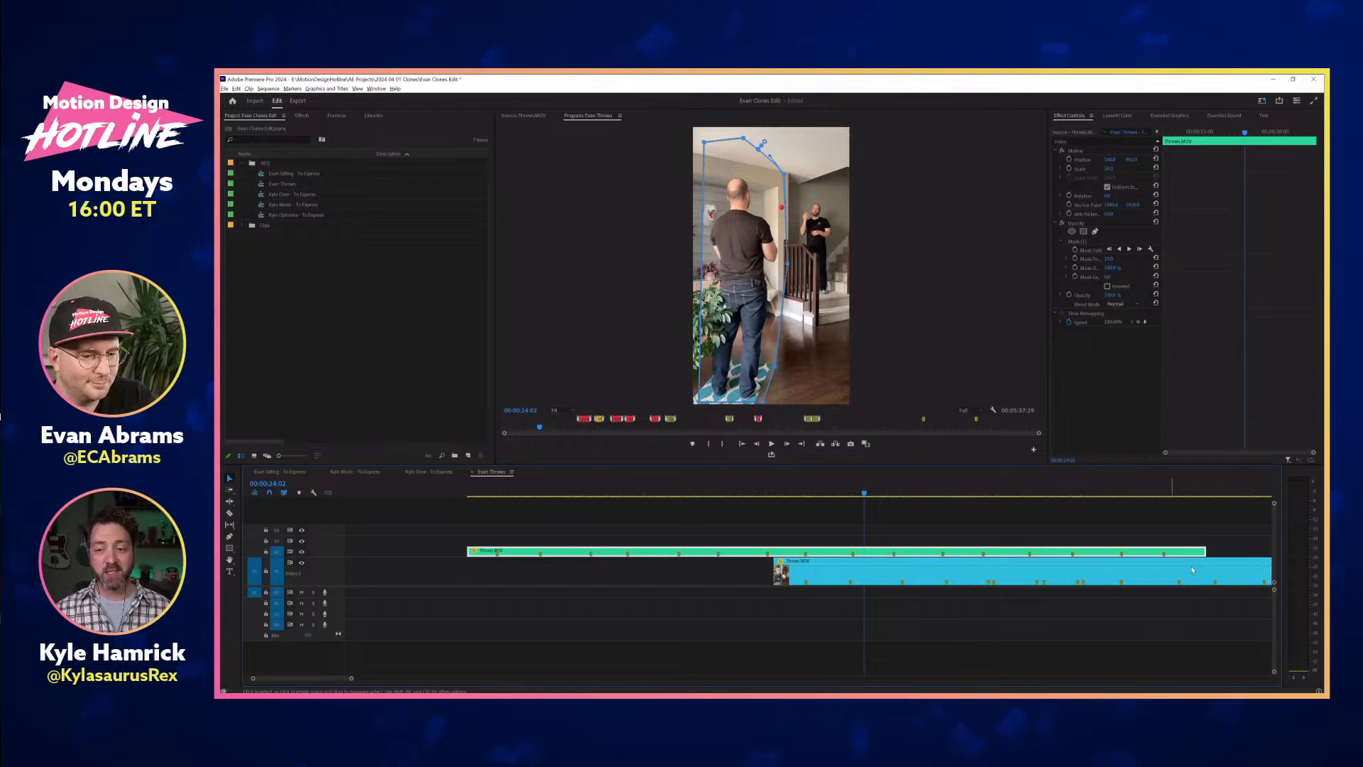
{"action": "key", "text": "minus"}
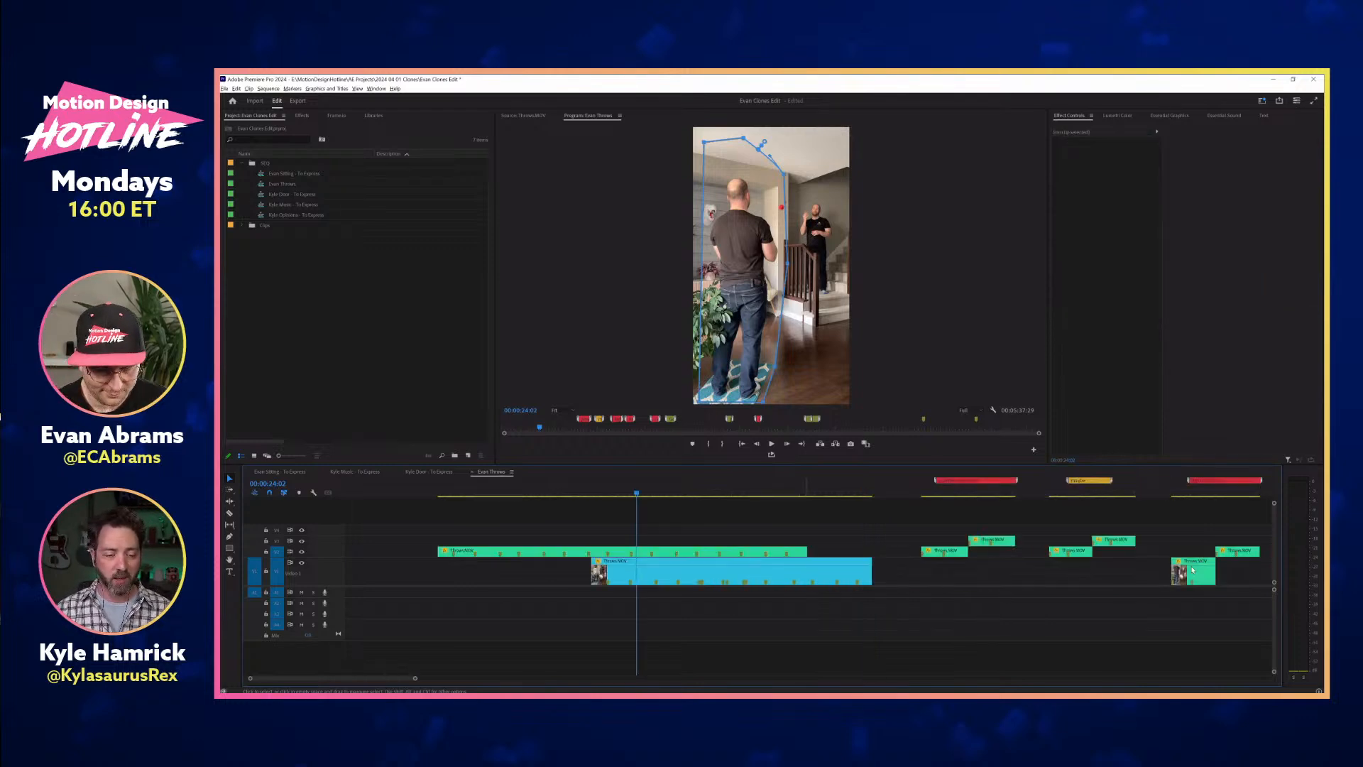
{"action": "left_click", "coordinate": [917, 512]}
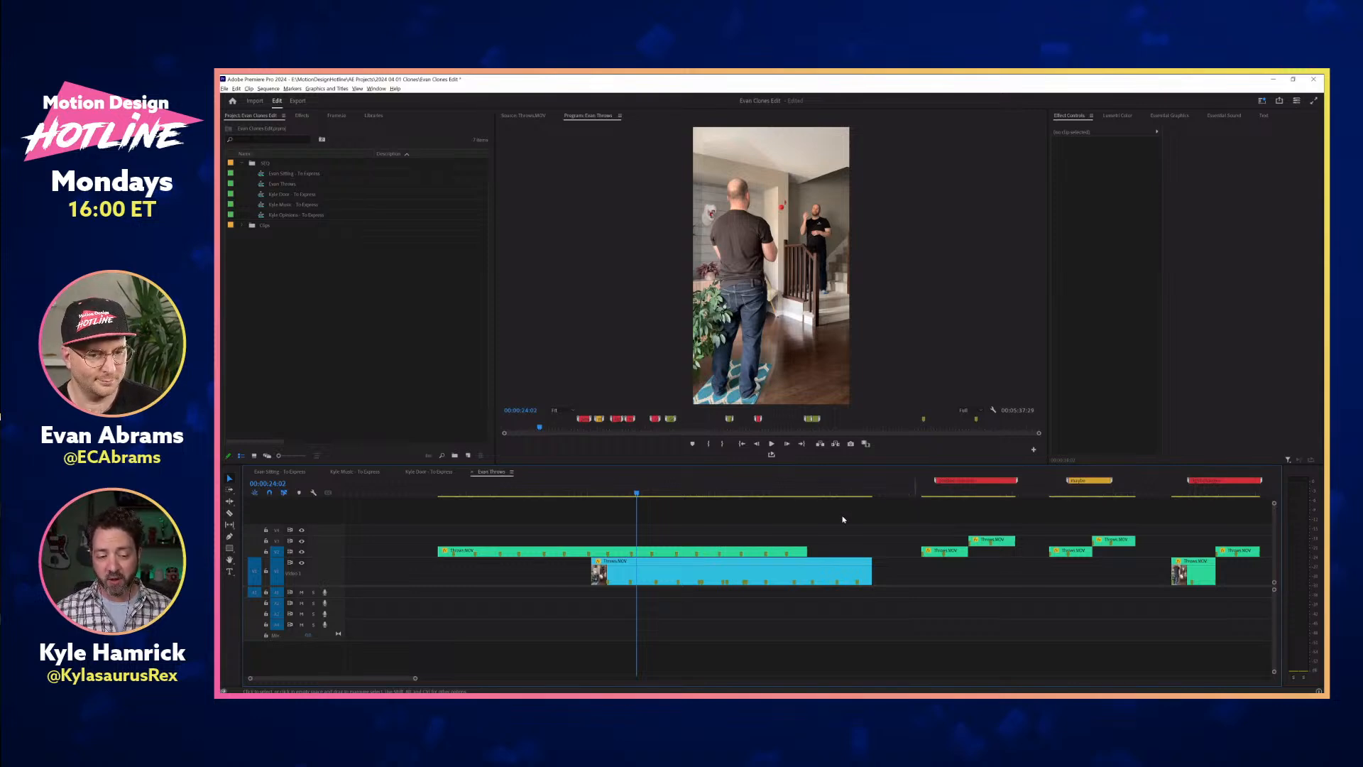
Examine the first staggered clip pair under the red marker, scrubbing from the lower clip into the upper one at 00:00:52:14.
{"action": "scroll", "coordinate": [843, 519], "scroll_direction": "down", "scroll_amount": 3}
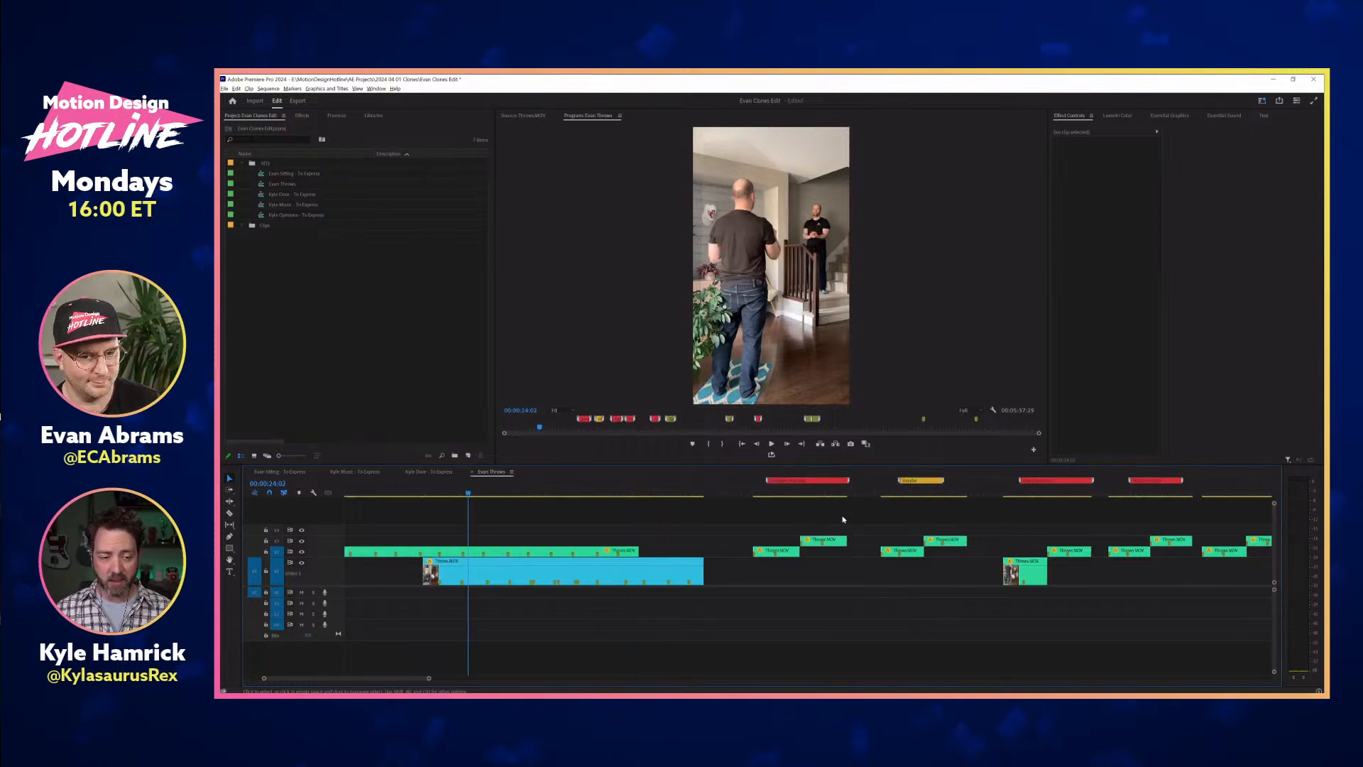
{"action": "scroll", "coordinate": [787, 493], "scroll_direction": "down", "scroll_amount": 1}
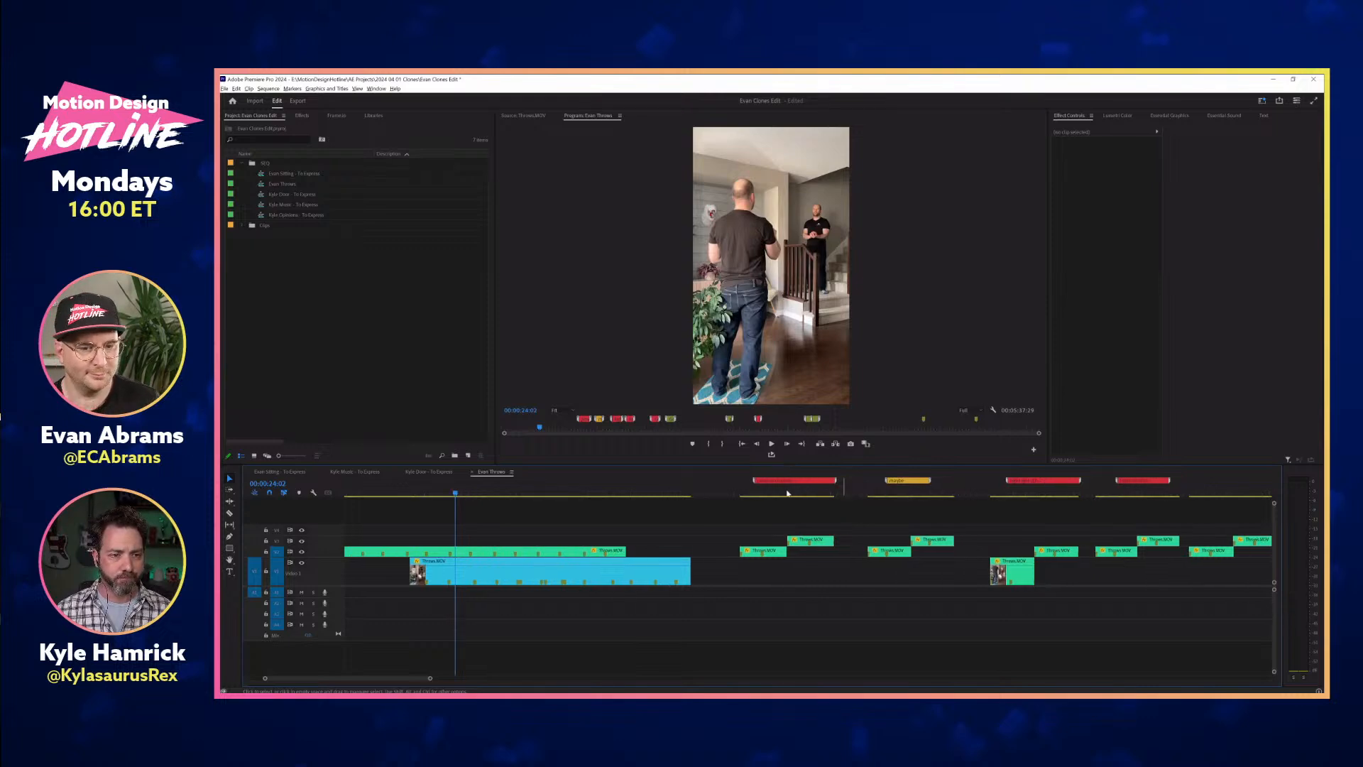
{"action": "left_click", "coordinate": [787, 493]}
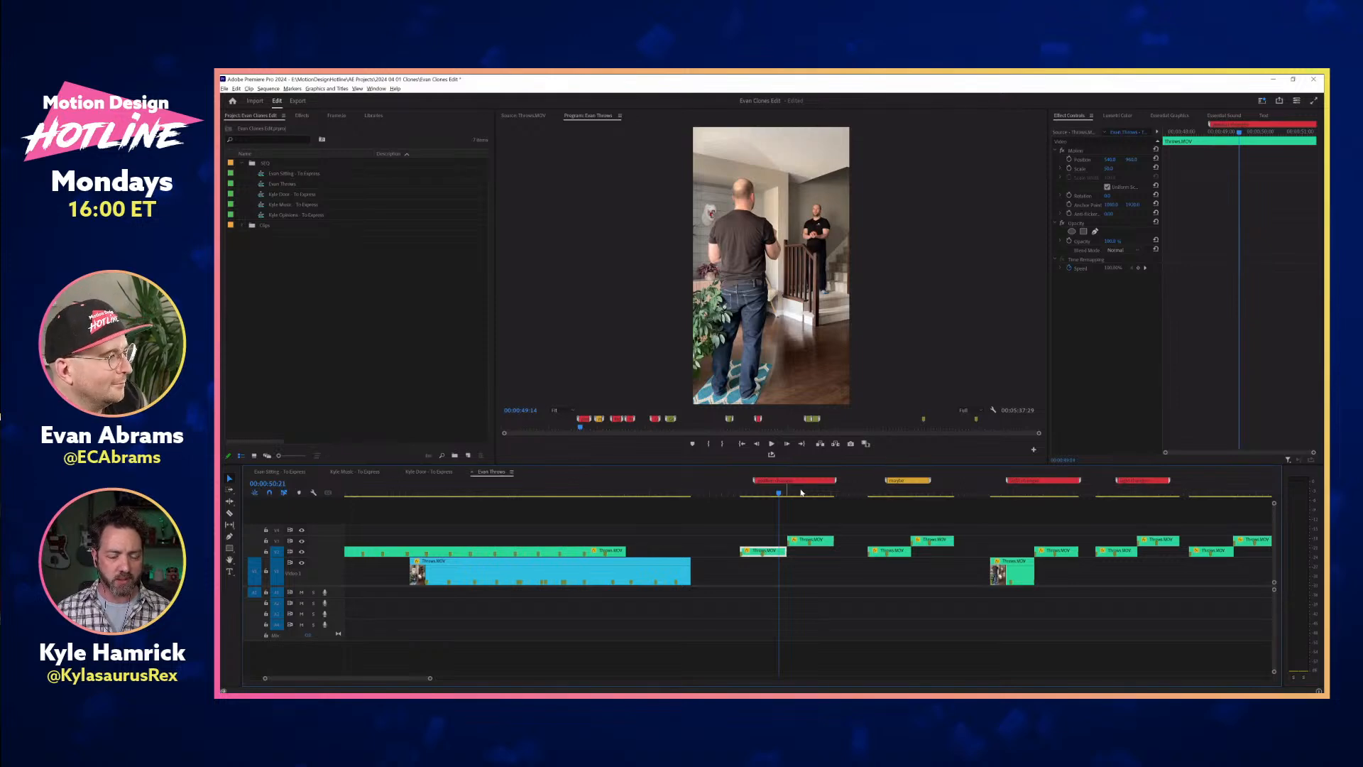
{"action": "left_click", "coordinate": [822, 521]}
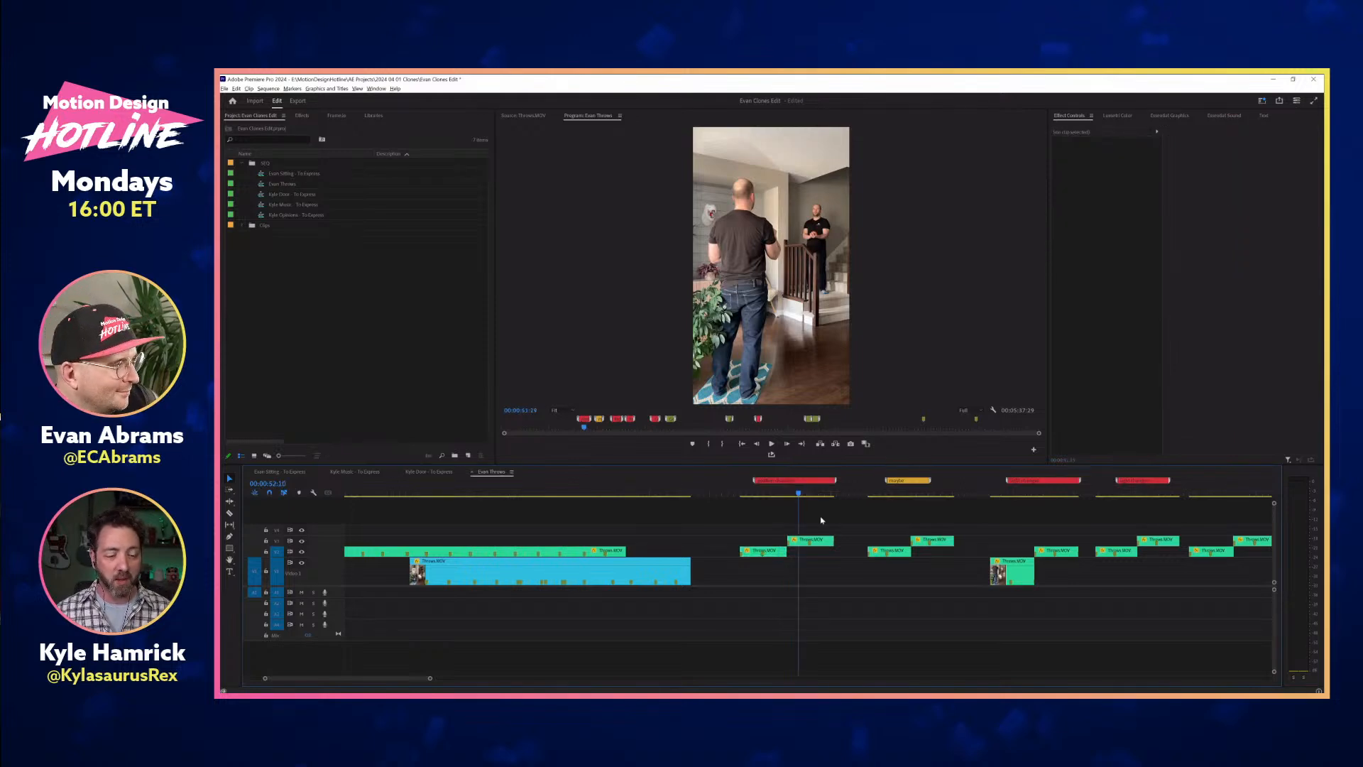
{"action": "scroll", "coordinate": [743, 518], "scroll_direction": "down", "scroll_amount": 2}
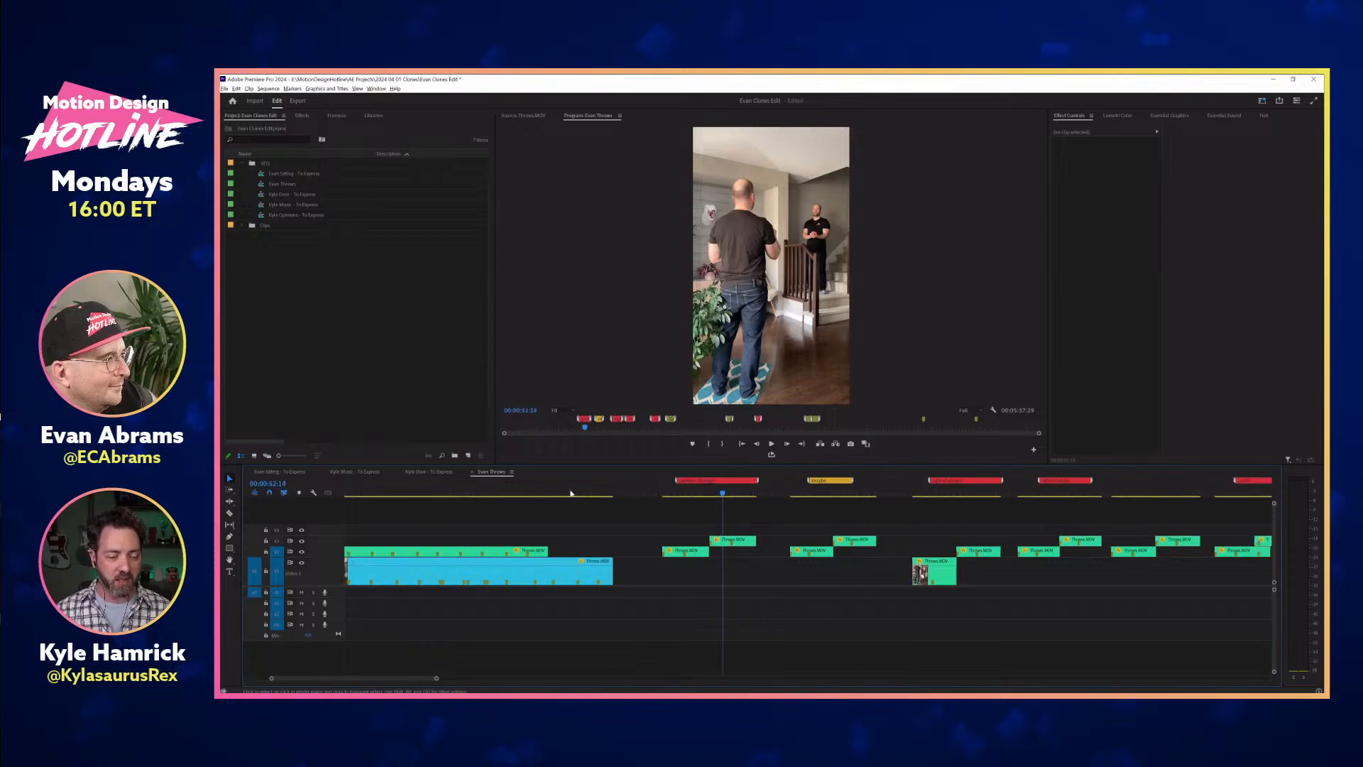
{"action": "scroll", "coordinate": [570, 493], "scroll_direction": "down", "scroll_amount": 2}
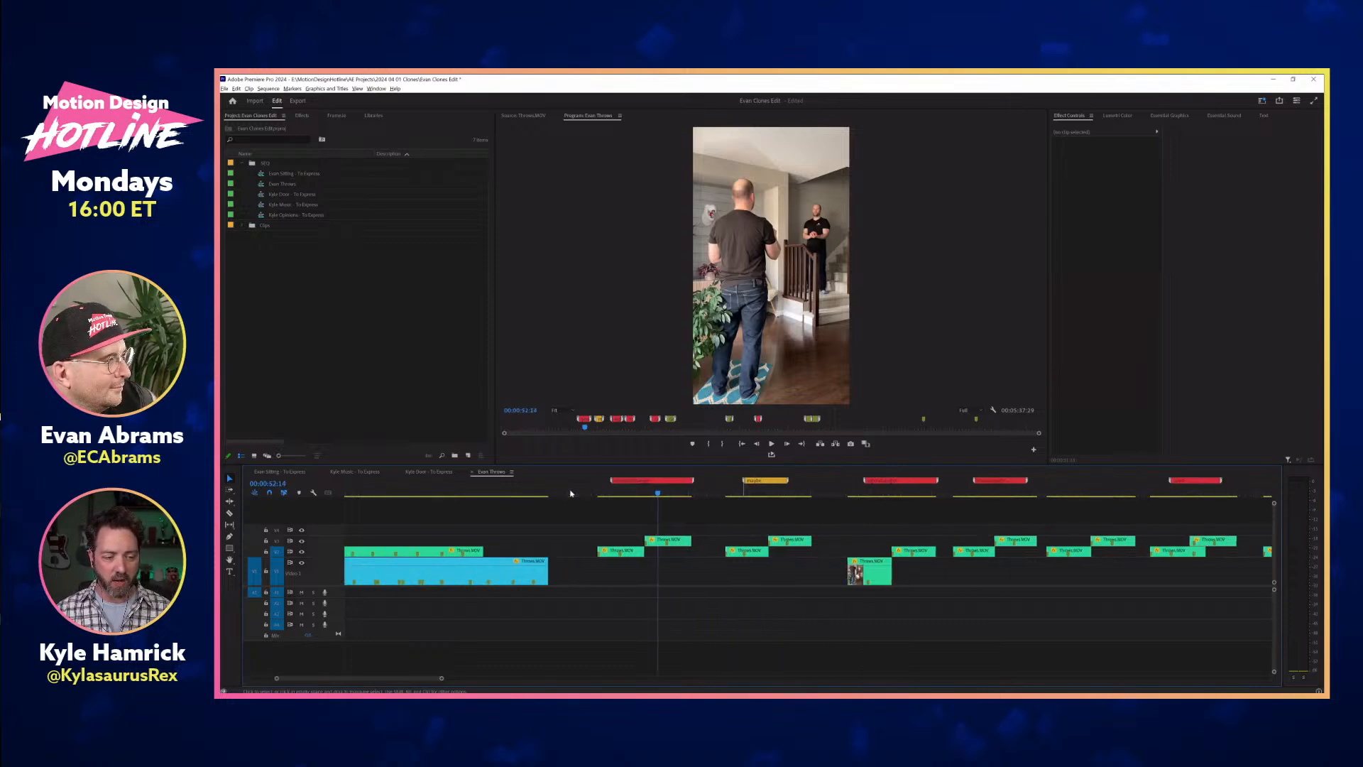
{"action": "scroll", "coordinate": [575, 549], "scroll_direction": "down", "scroll_amount": 2}
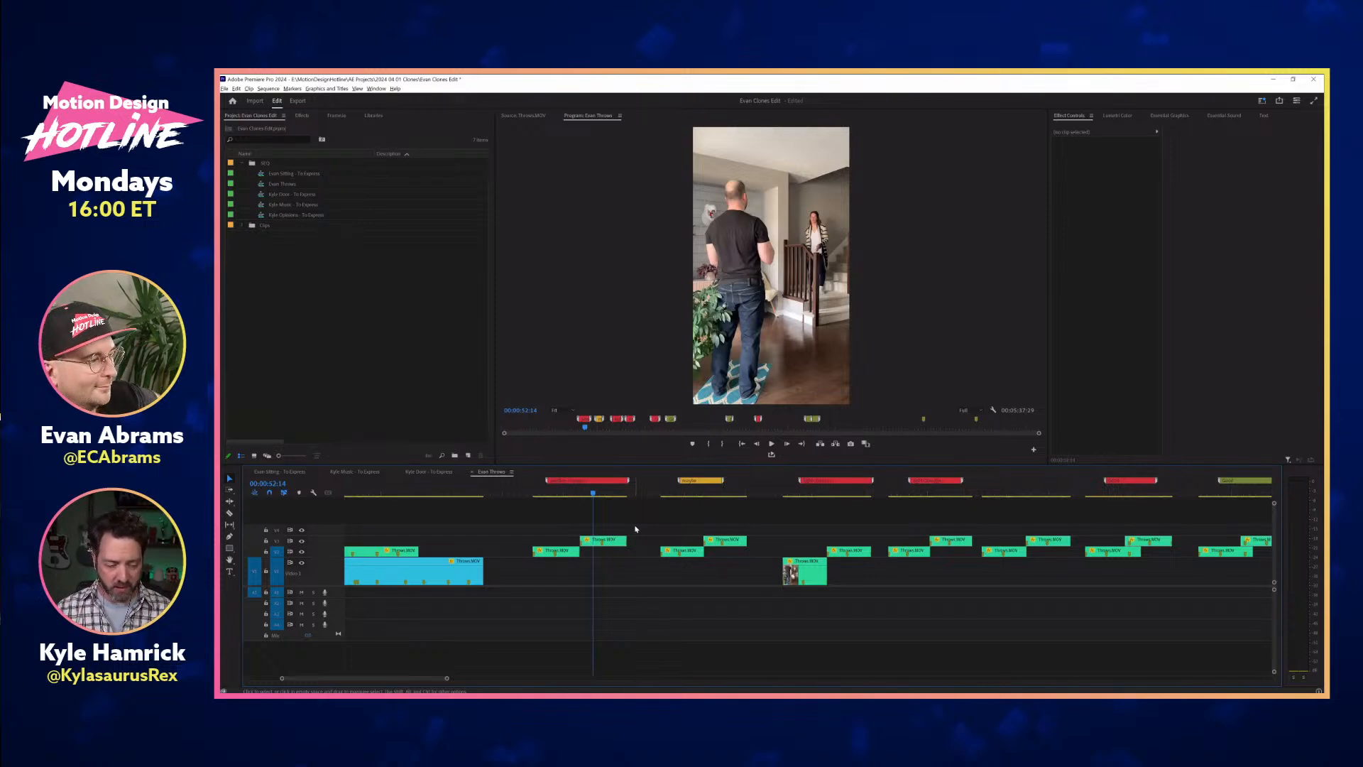
Extend the start of the pair's upper clip back to 00:00:50:27 so that it overlaps the lower clip.
{"action": "key", "text": "="}
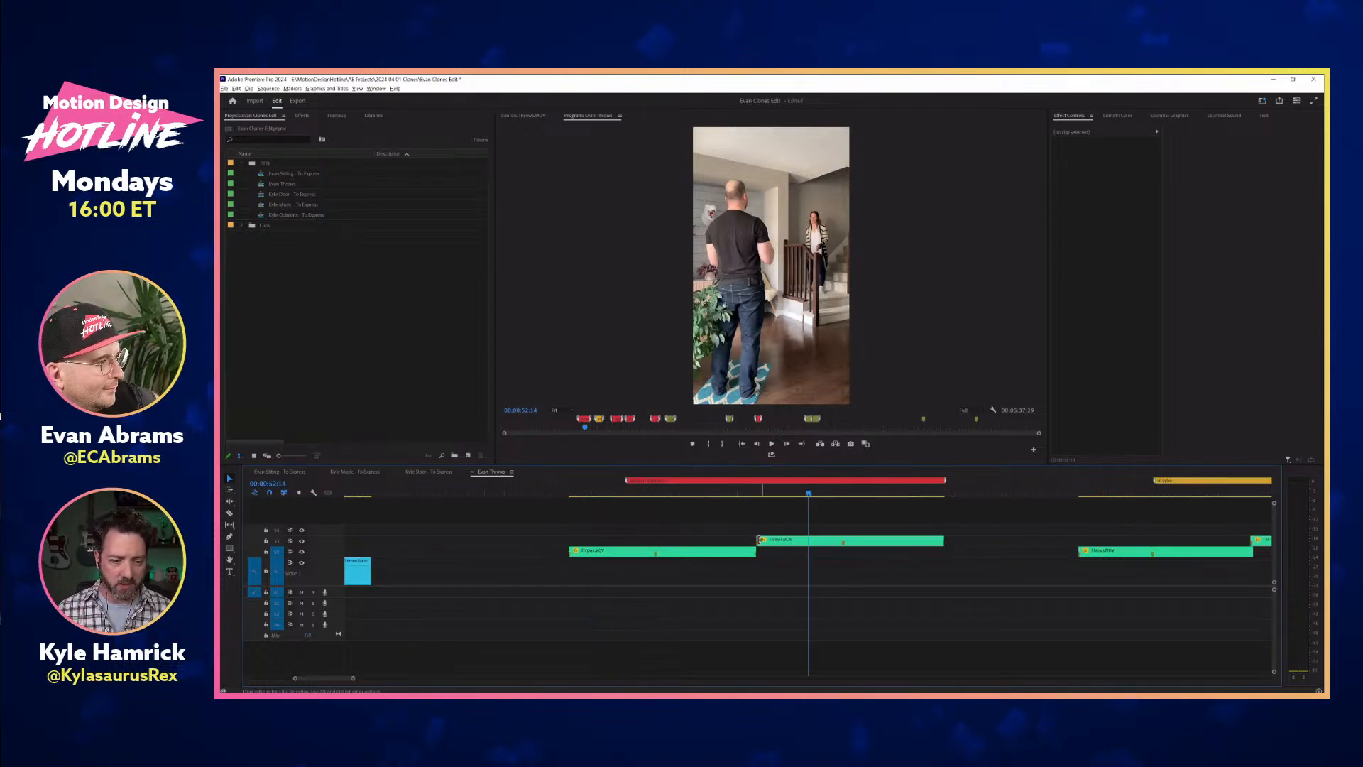
{"action": "left_click", "coordinate": [734, 495]}
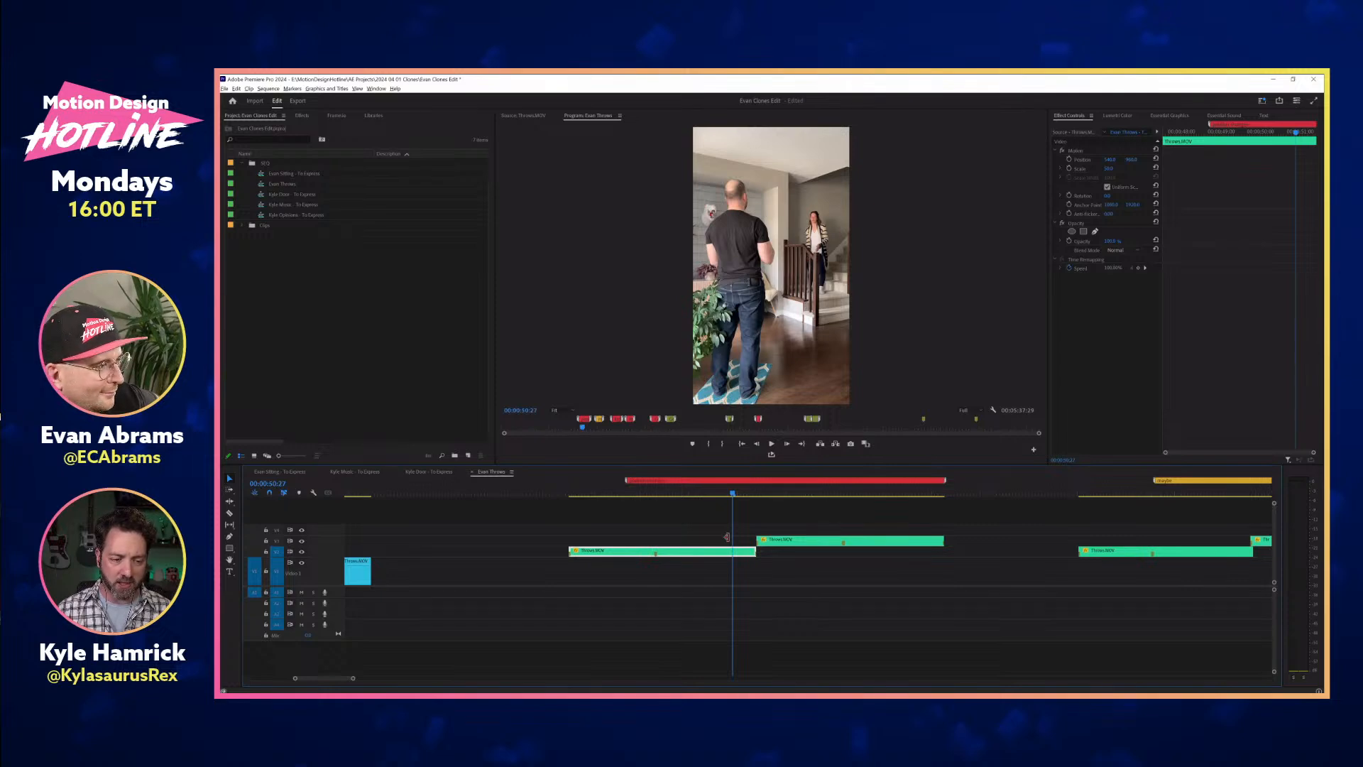
{"action": "mouse_move", "coordinate": [756, 540]}
{"action": "left_mouse_down"}
{"action": "mouse_move", "coordinate": [729, 541]}
{"action": "mouse_move", "coordinate": [779, 542]}
{"action": "left_mouse_up"}
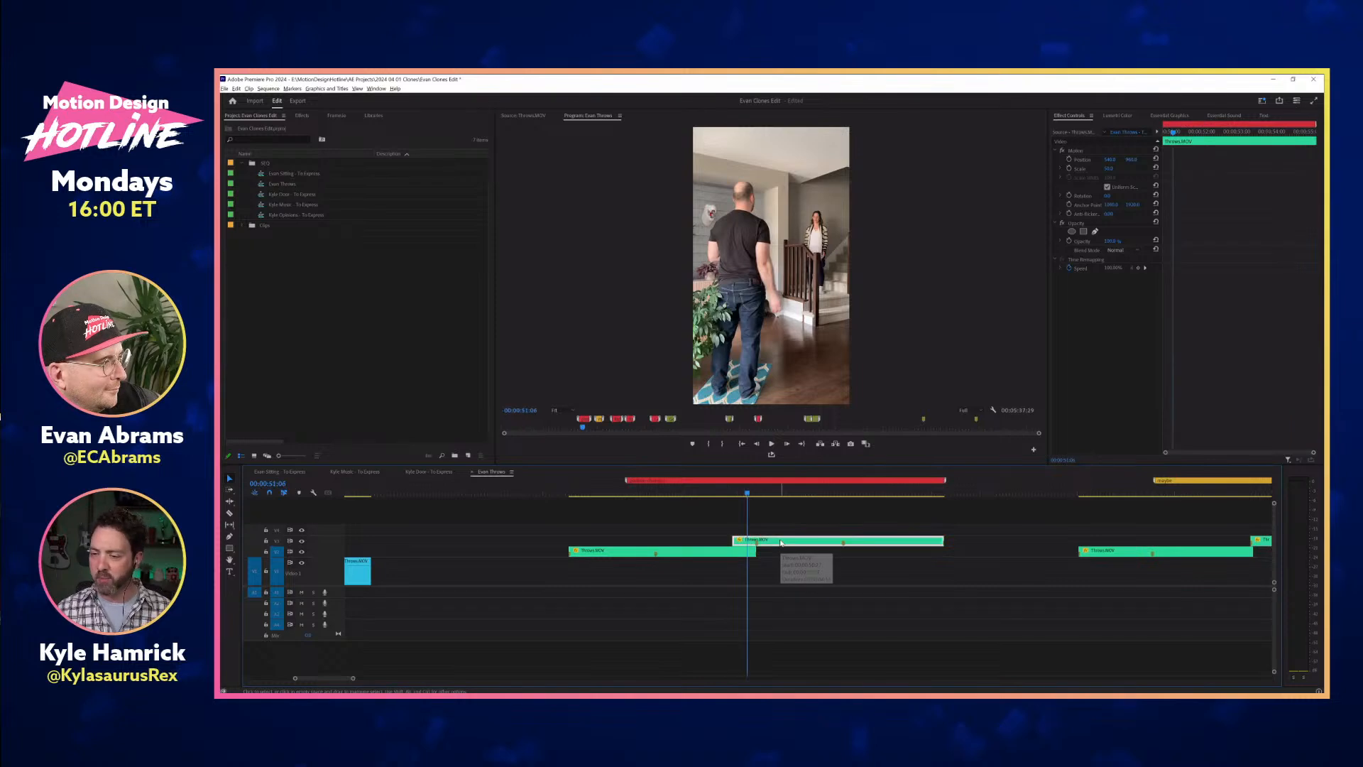
Set the upper overlapping clip's blend mode to Difference and deselect the clip.
{"action": "left_click", "coordinate": [1137, 252]}
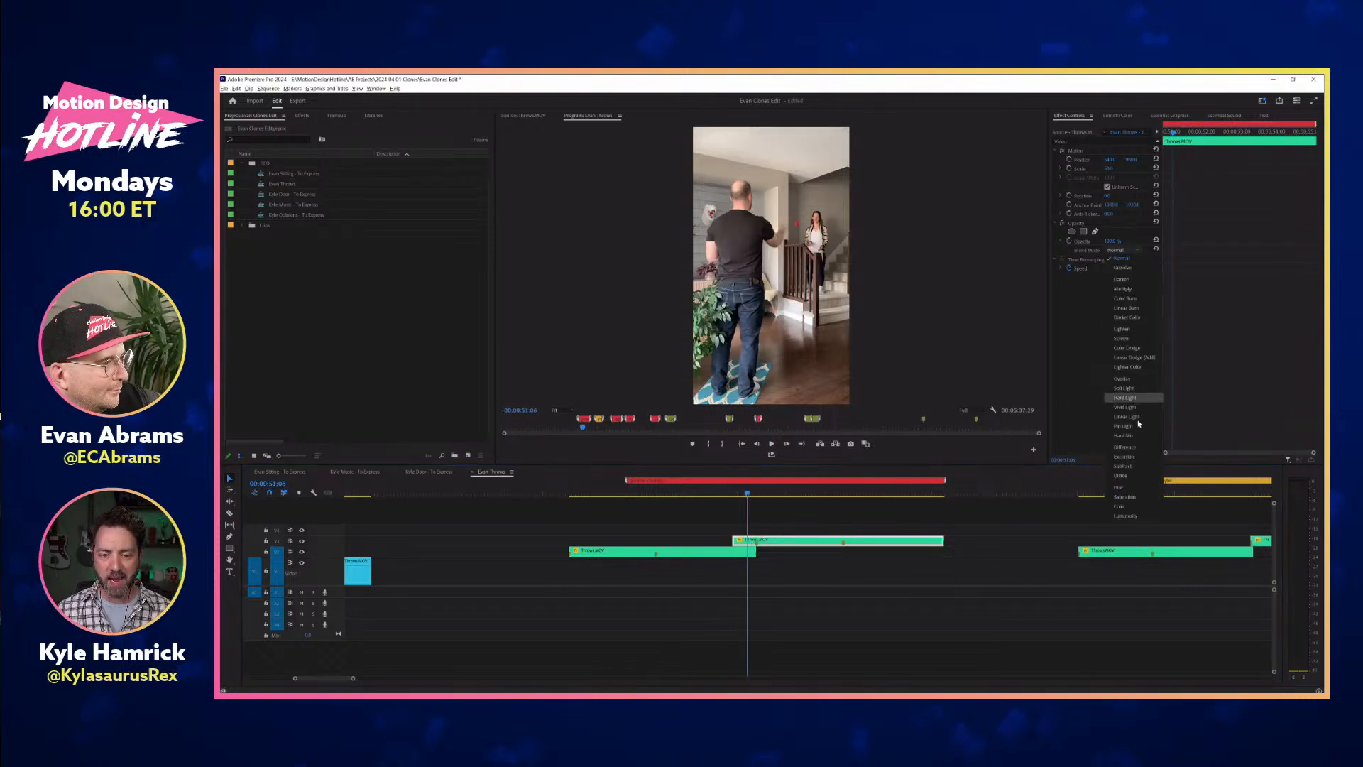
{"action": "left_click", "coordinate": [1140, 447]}
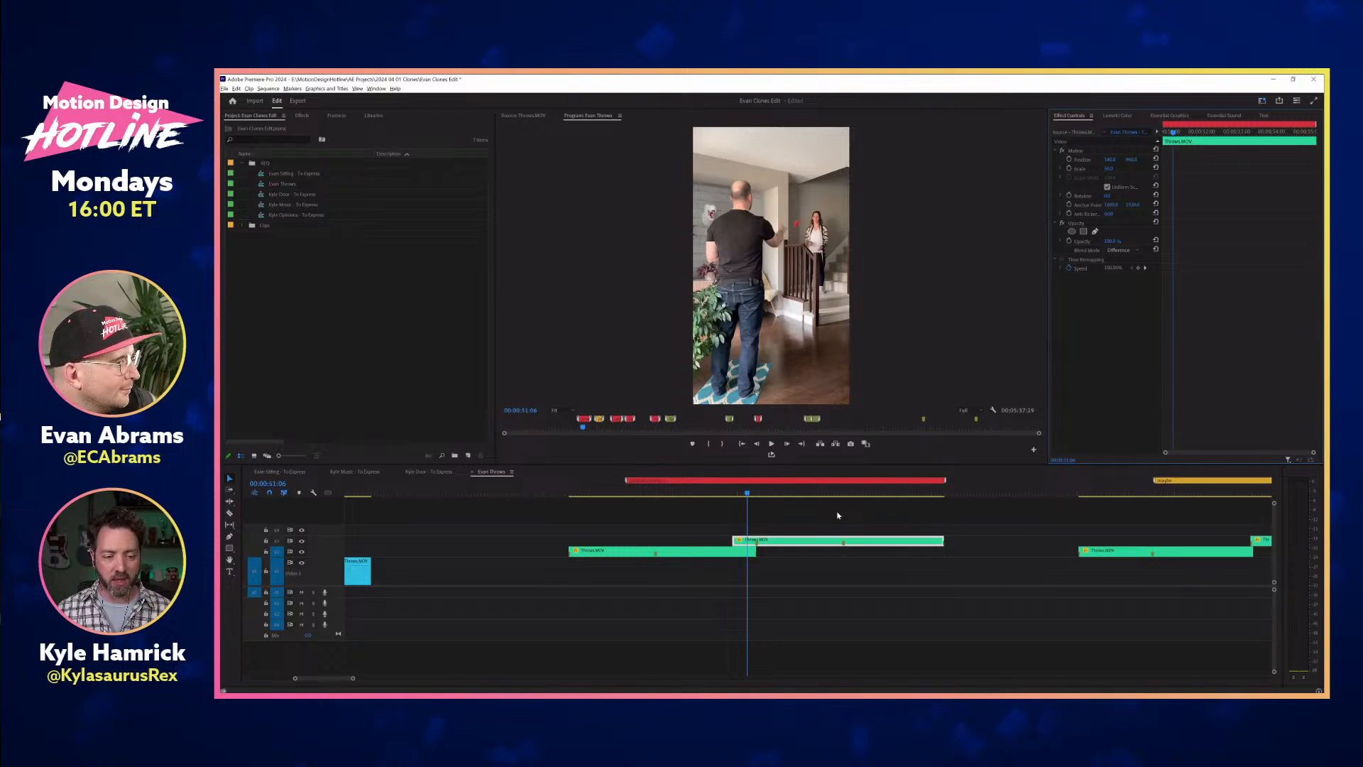
{"action": "left_click", "coordinate": [803, 526]}
{"action": "key", "text": "backslash"}
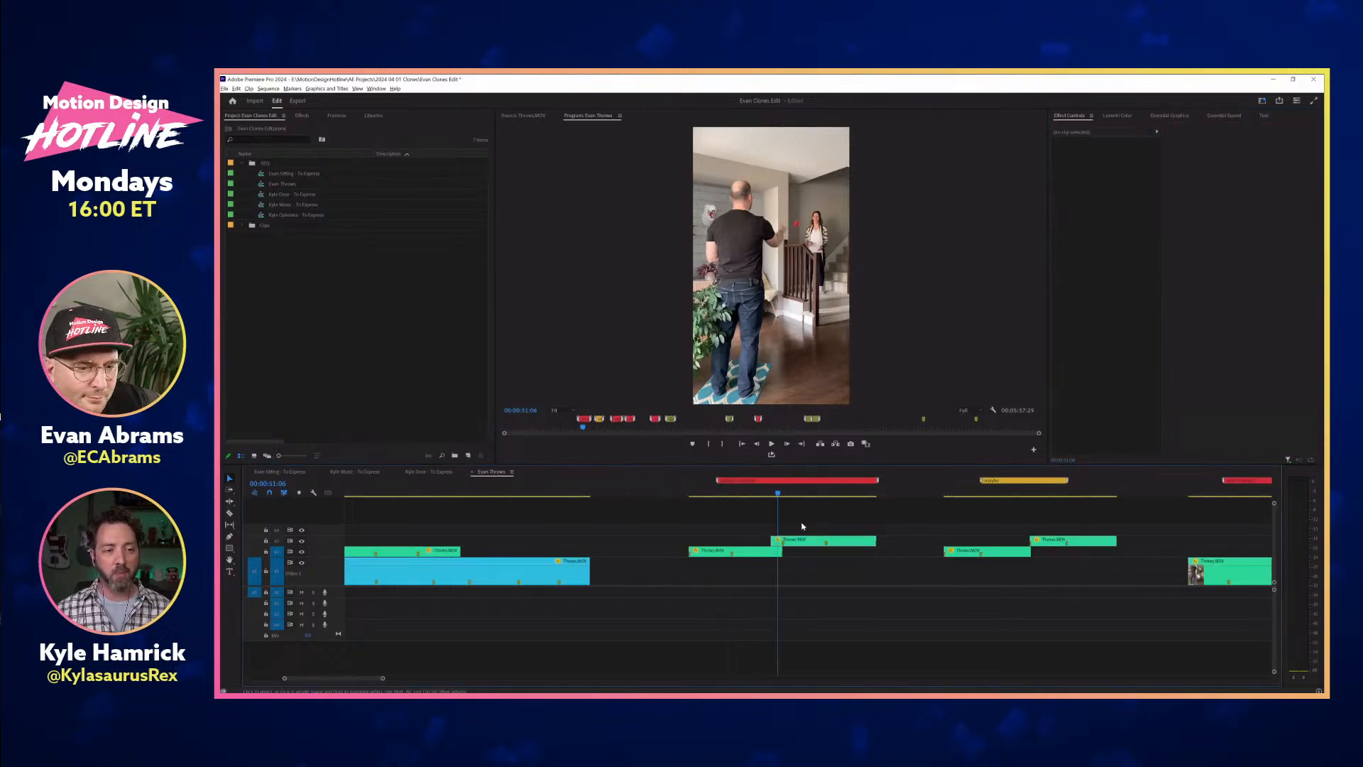
Nudge the Difference-blended upper clip one frame earlier against the clip below it and deselect it.
{"action": "key", "text": "minus"}
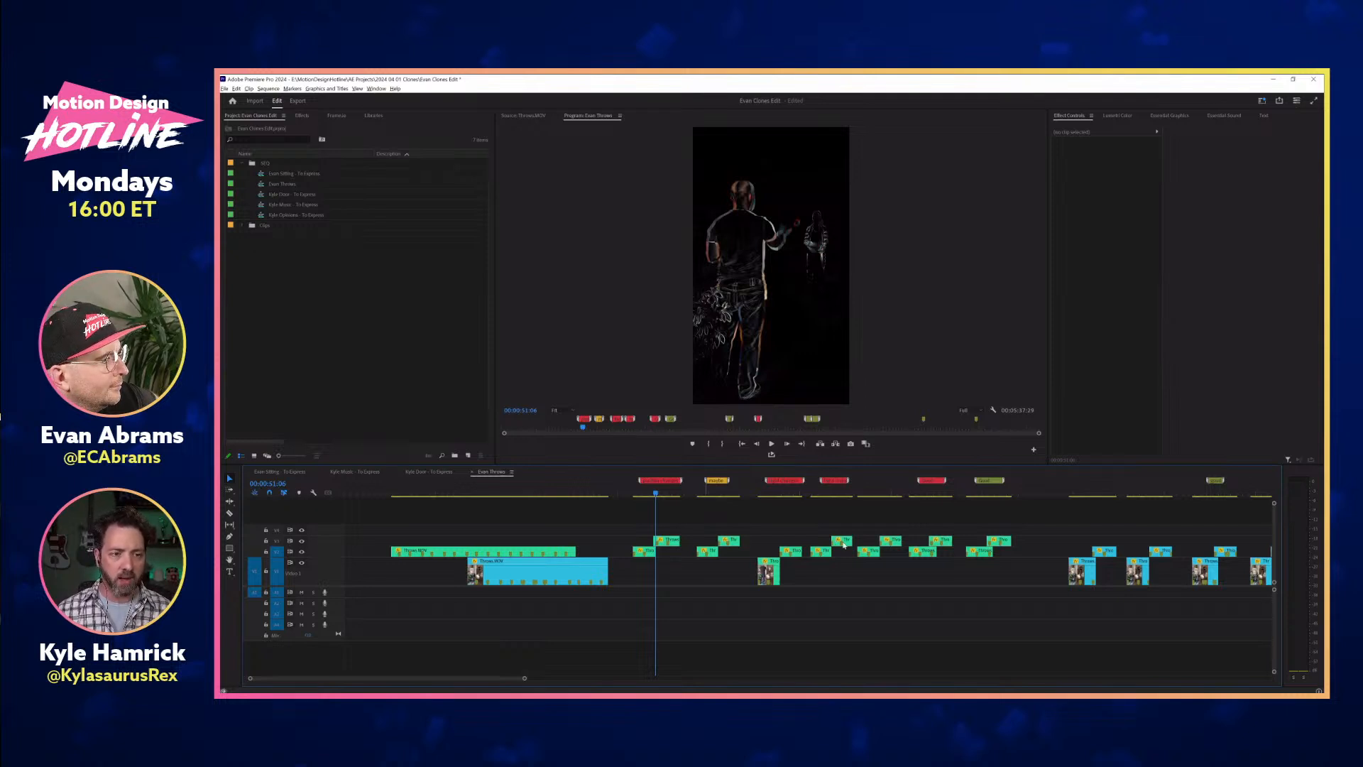
{"action": "key", "text": "equal"}
{"action": "key", "text": "equal"}
{"action": "key", "text": "equal"}
{"action": "left_click", "coordinate": [866, 540]}
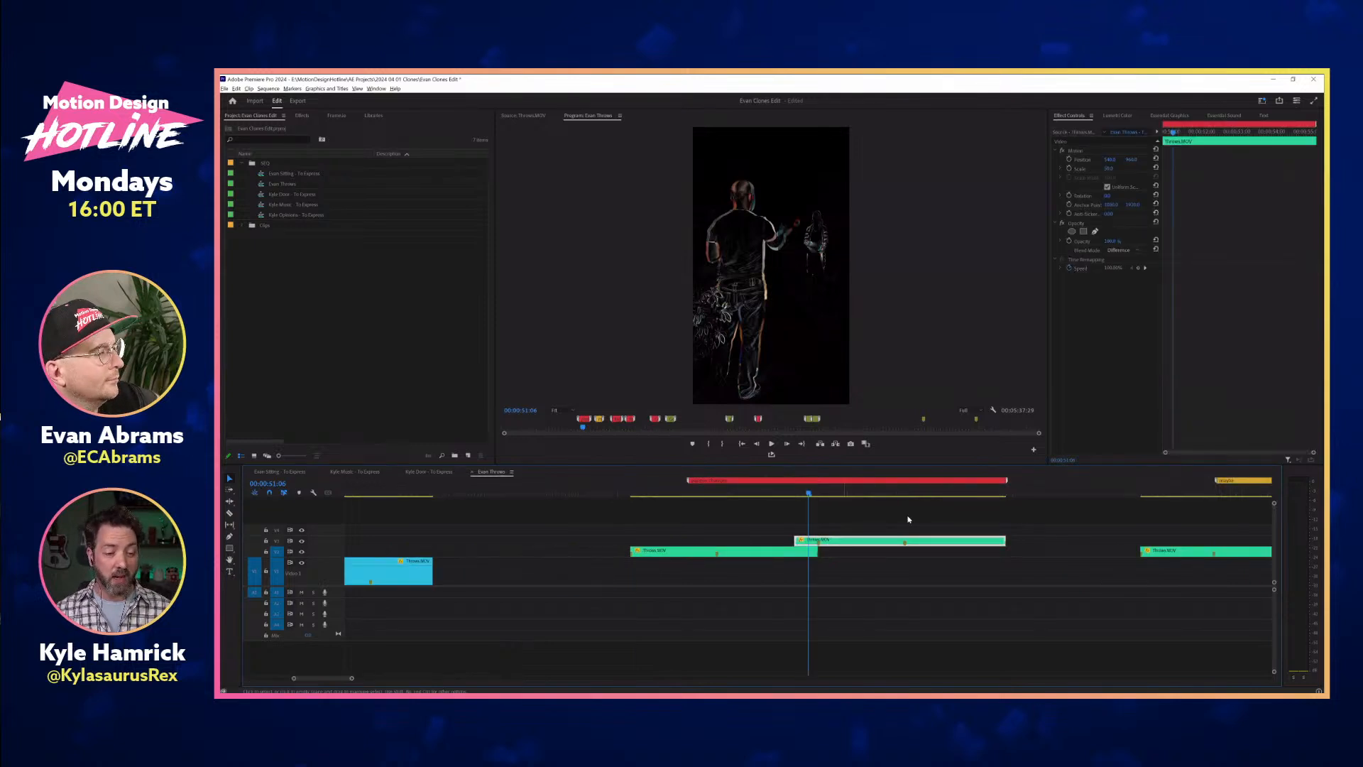
{"action": "key", "text": "alt+Left"}
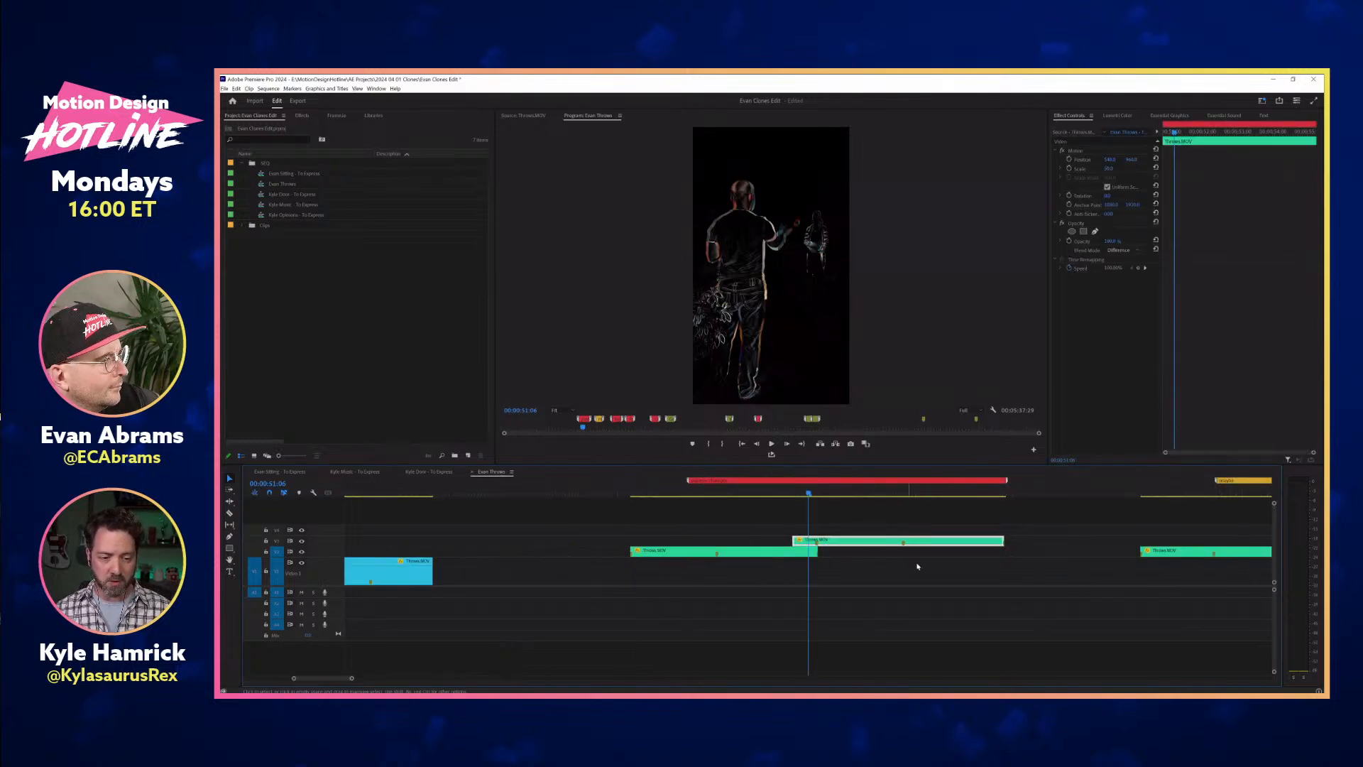
{"action": "left_click", "coordinate": [892, 574]}
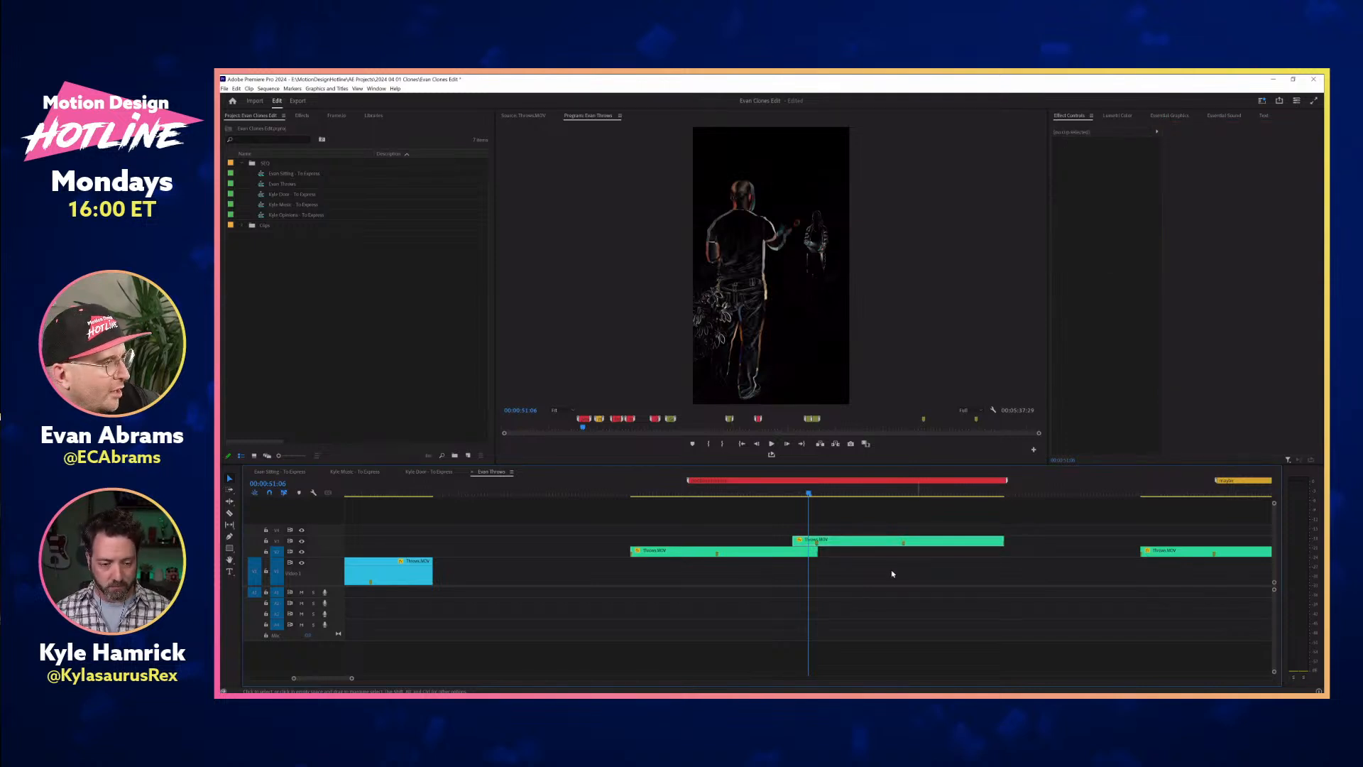
{"action": "key", "text": "minus"}
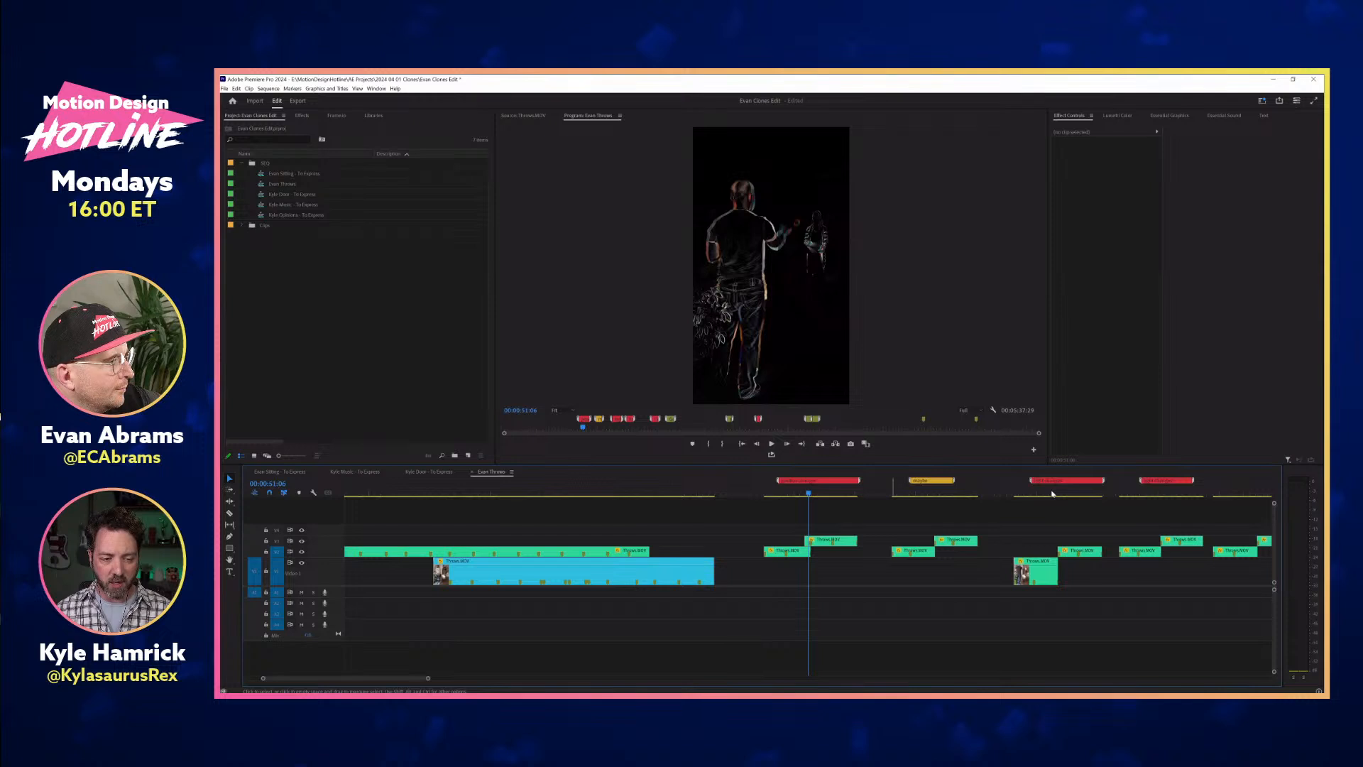
Survey the whole throw sequence, parking the playhead in the gap between the green clip pairs and the first blue clips.
{"action": "key", "text": "minus"}
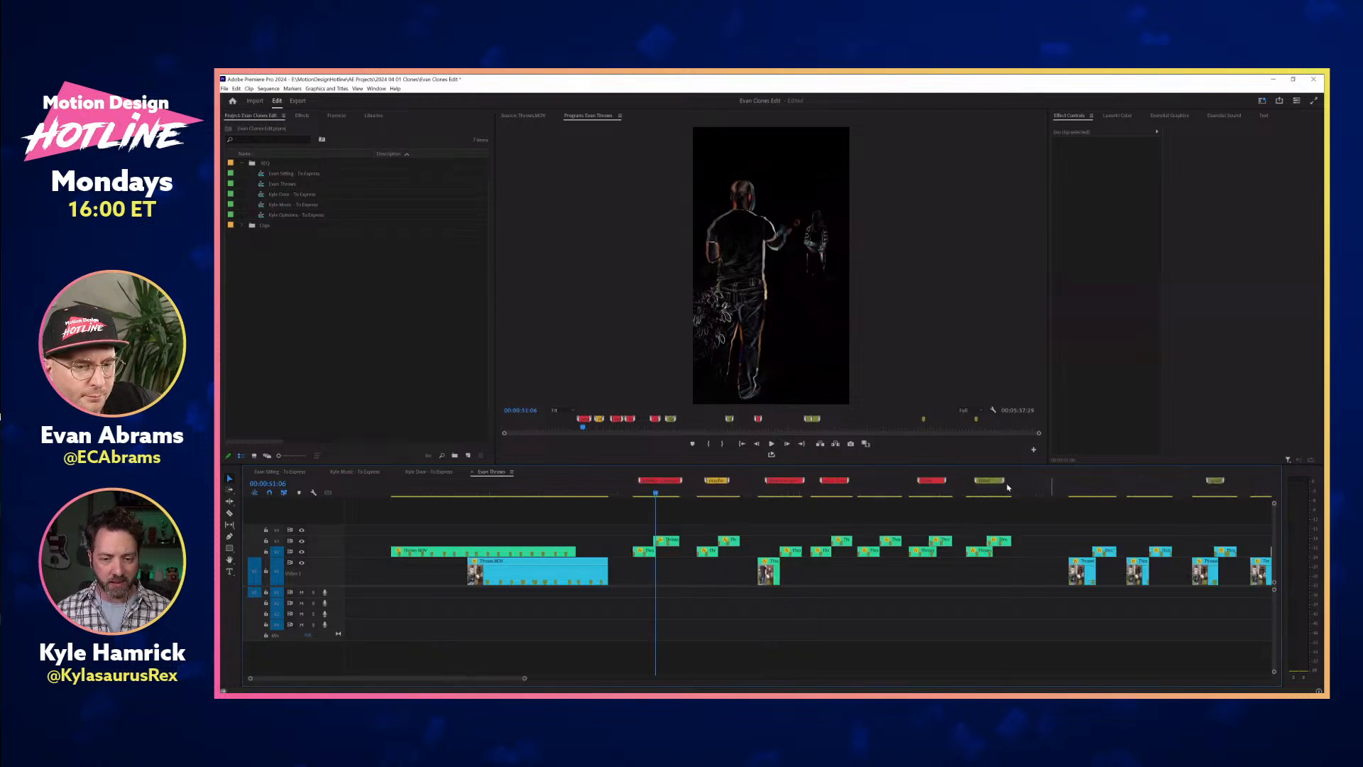
{"action": "left_click", "coordinate": [1051, 490]}
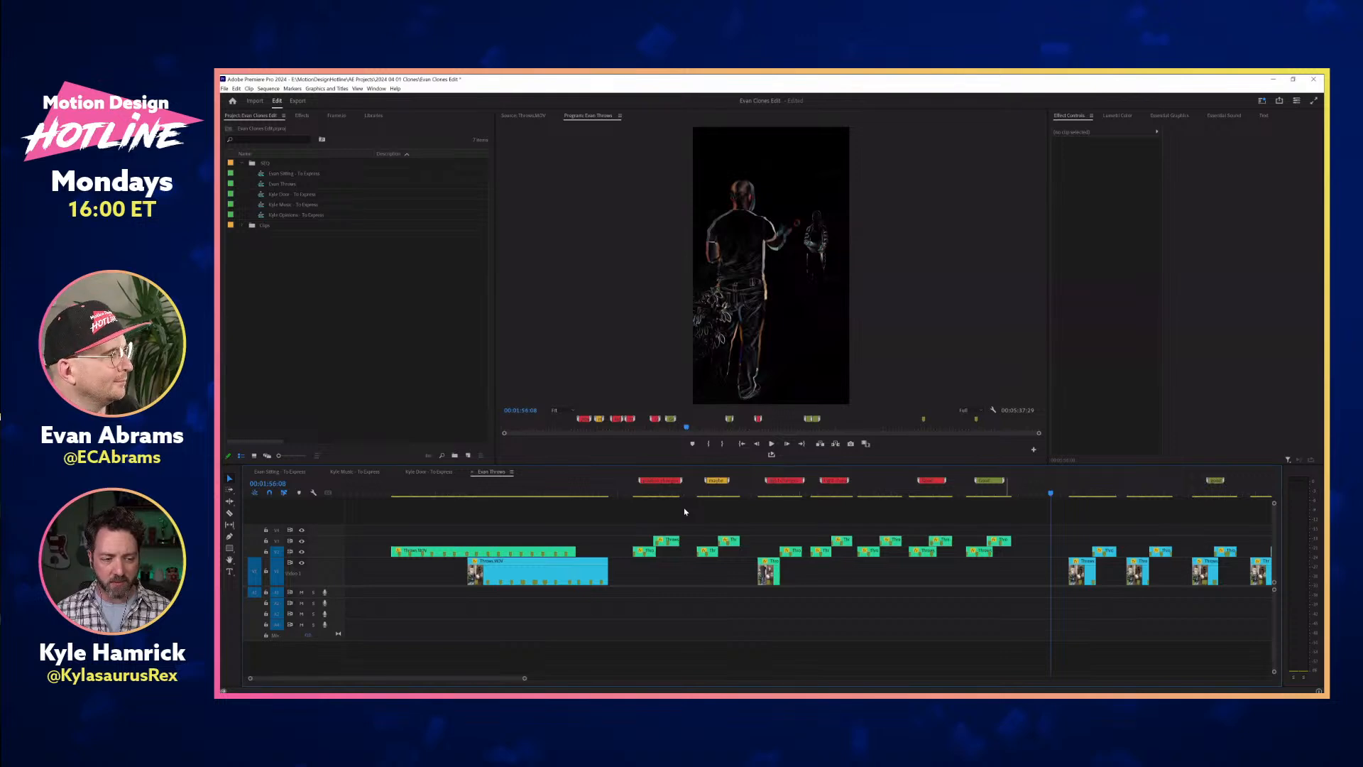
{"action": "key", "text": "minus"}
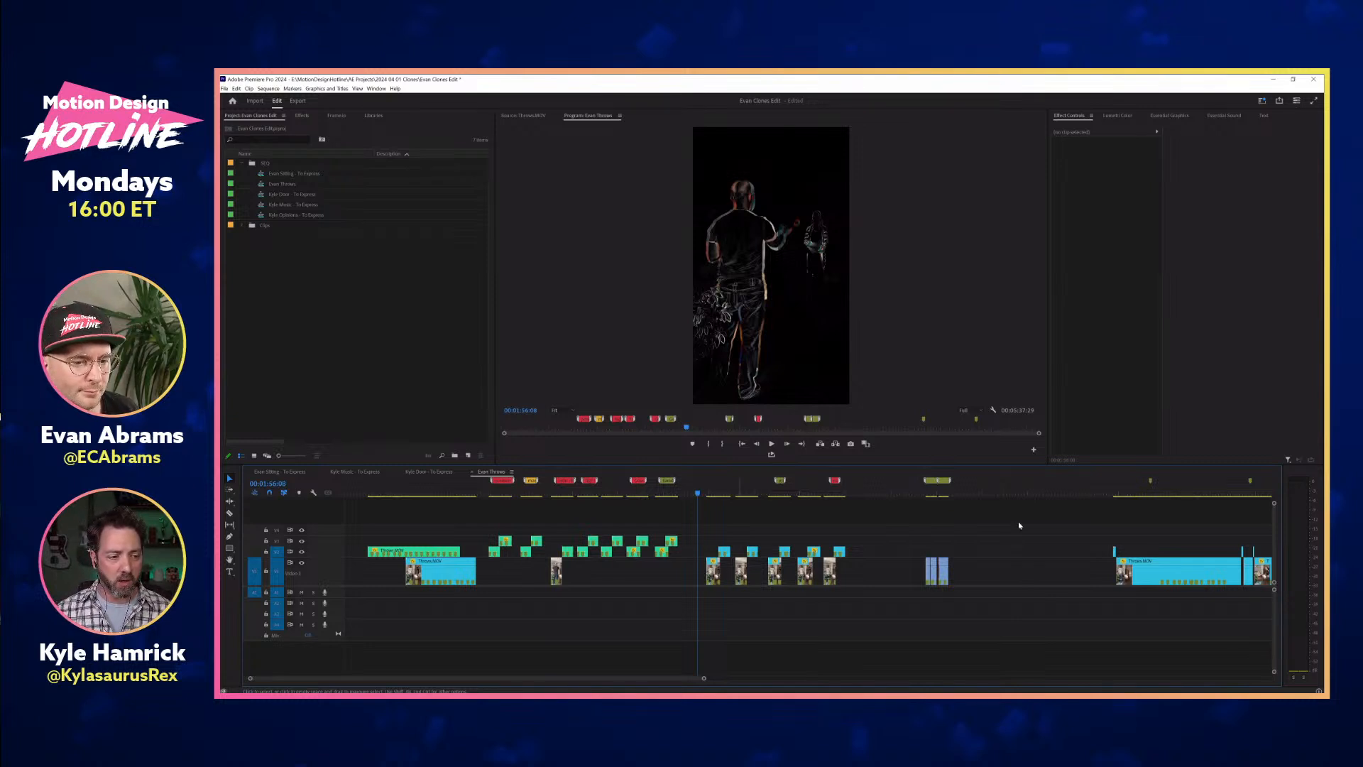
Switch to After Effects, solo the Right layer of the ball-throw composition, and scrub through its raw footage around 0:00:33:25.
{"action": "key", "text": "alt+Tab"}
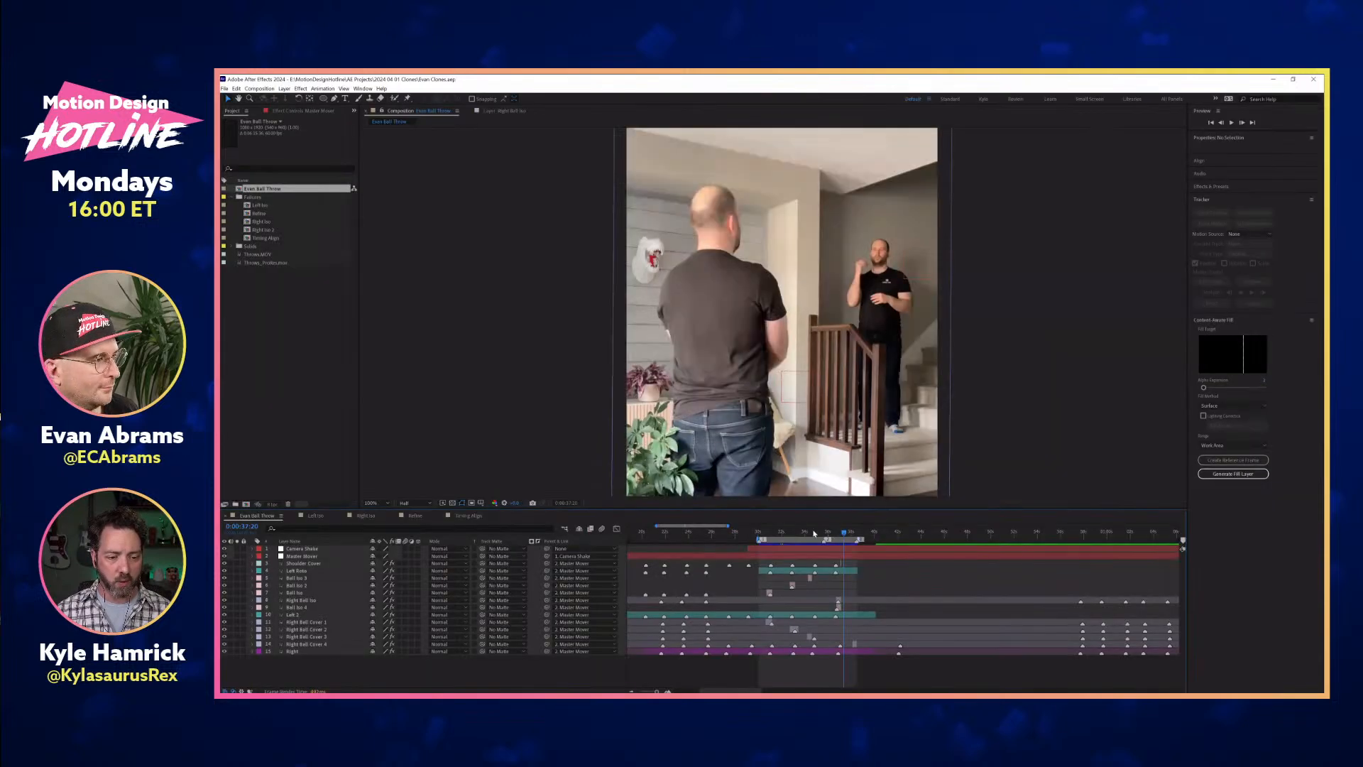
{"action": "left_click", "coordinate": [806, 532]}
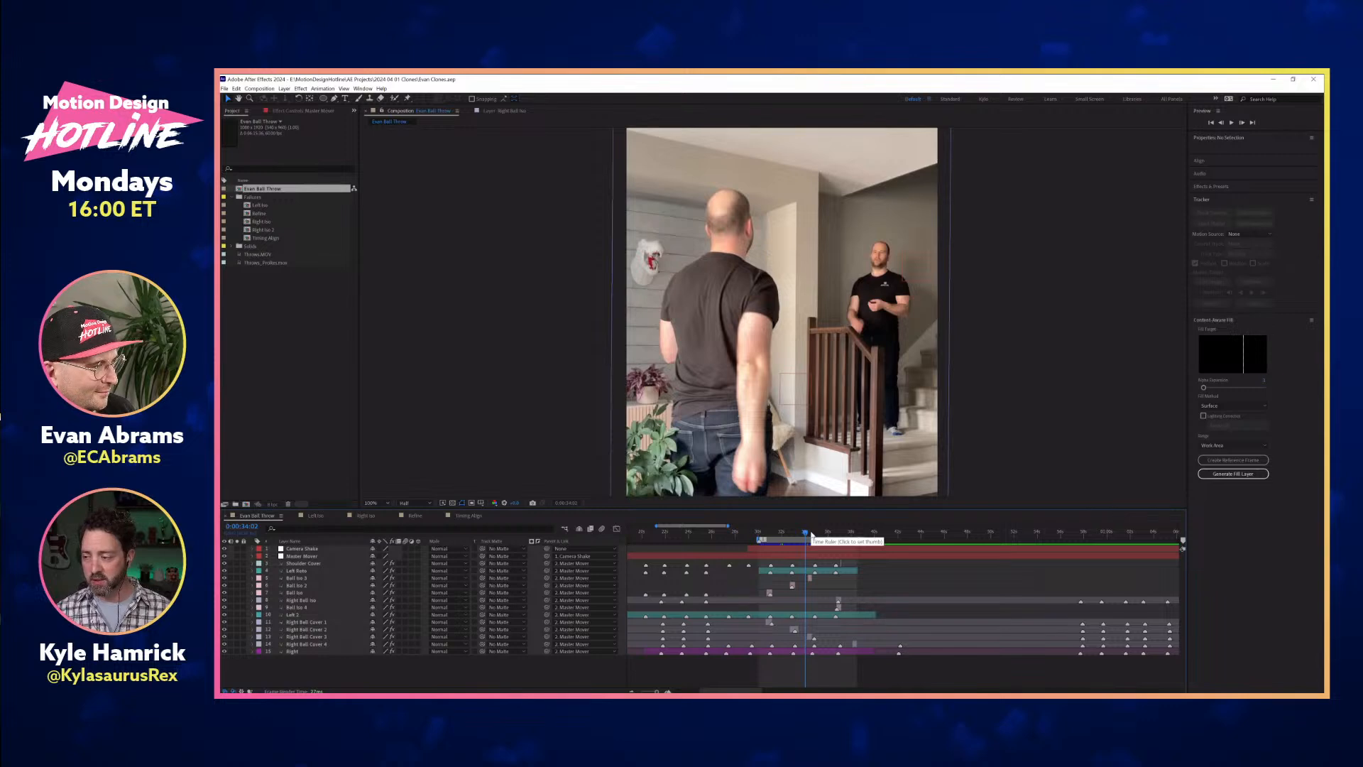
{"action": "left_click", "coordinate": [238, 650]}
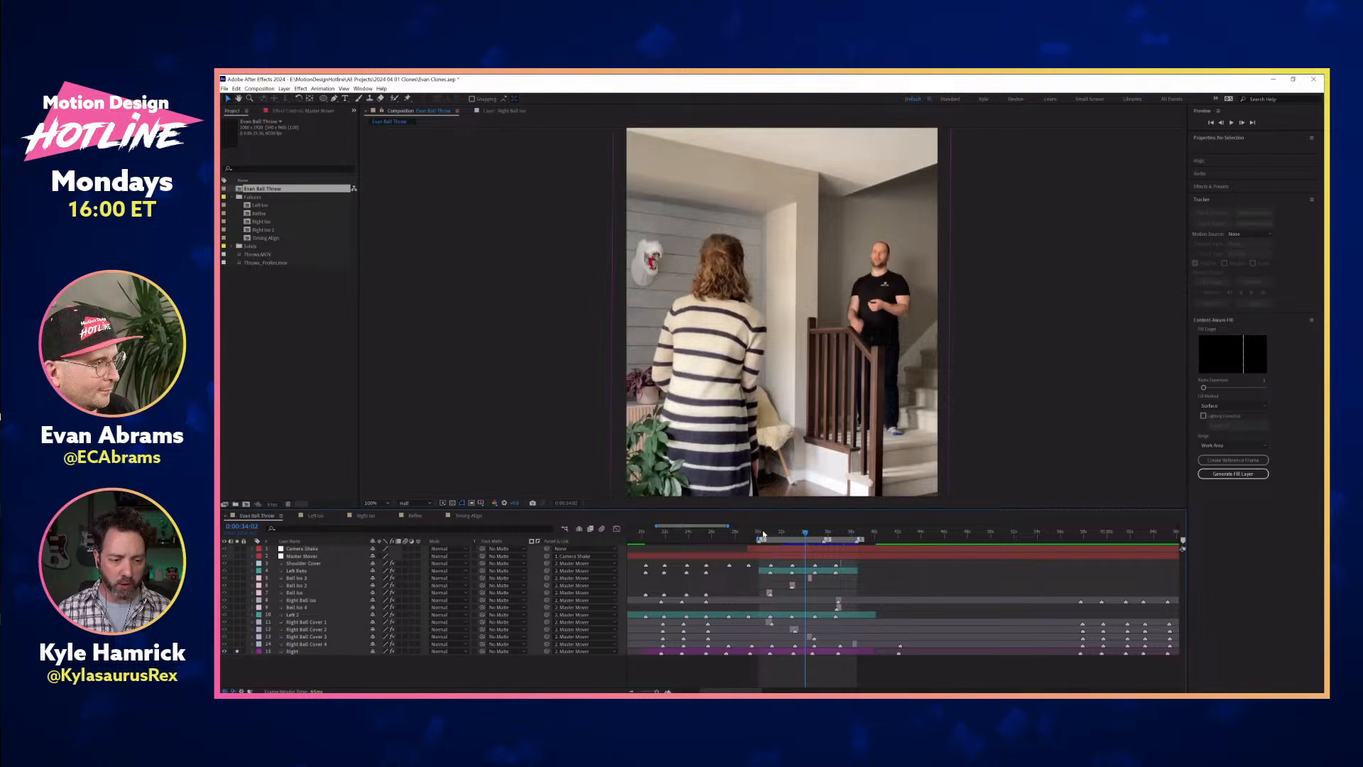
{"action": "left_click_drag", "start_coordinate": [764, 534], "coordinate": [800, 532]}
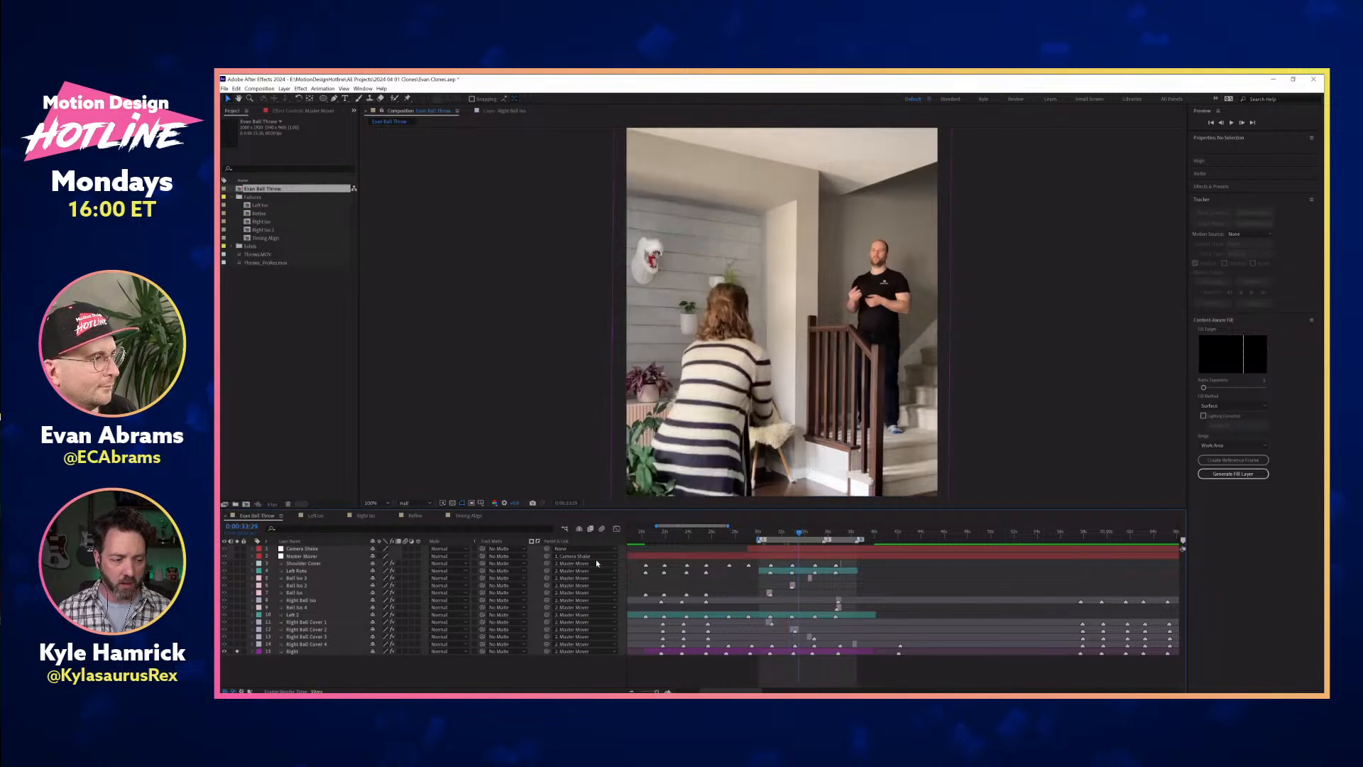
Solo the Left 2 layer together with the Right layer and reveal its mask.
{"action": "left_click", "coordinate": [291, 614]}
{"action": "left_click", "coordinate": [236, 614]}
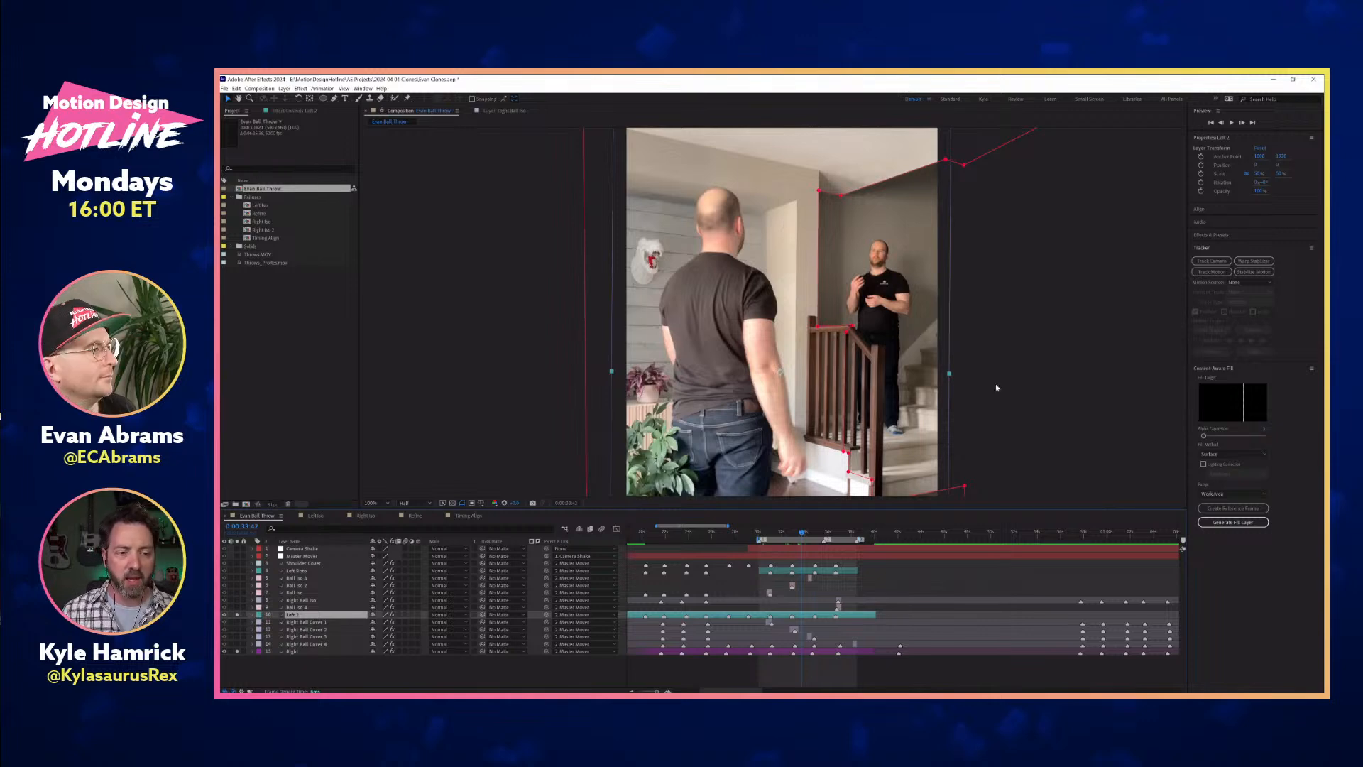
{"action": "key", "text": "m"}
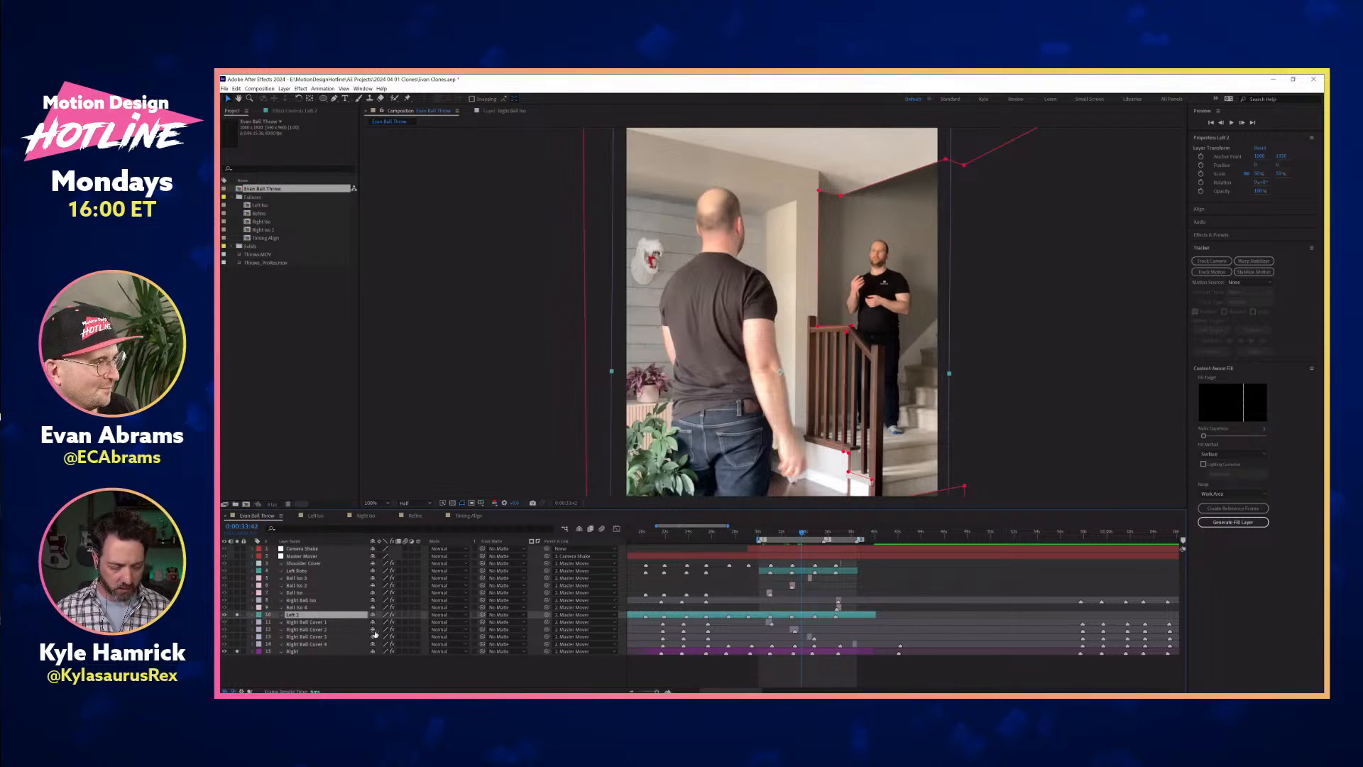
Set the Left 2 mask's mode to None to expose the unmasked footage, and restore it to Add.
{"action": "left_click", "coordinate": [390, 623]}
{"action": "left_click", "coordinate": [395, 631]}
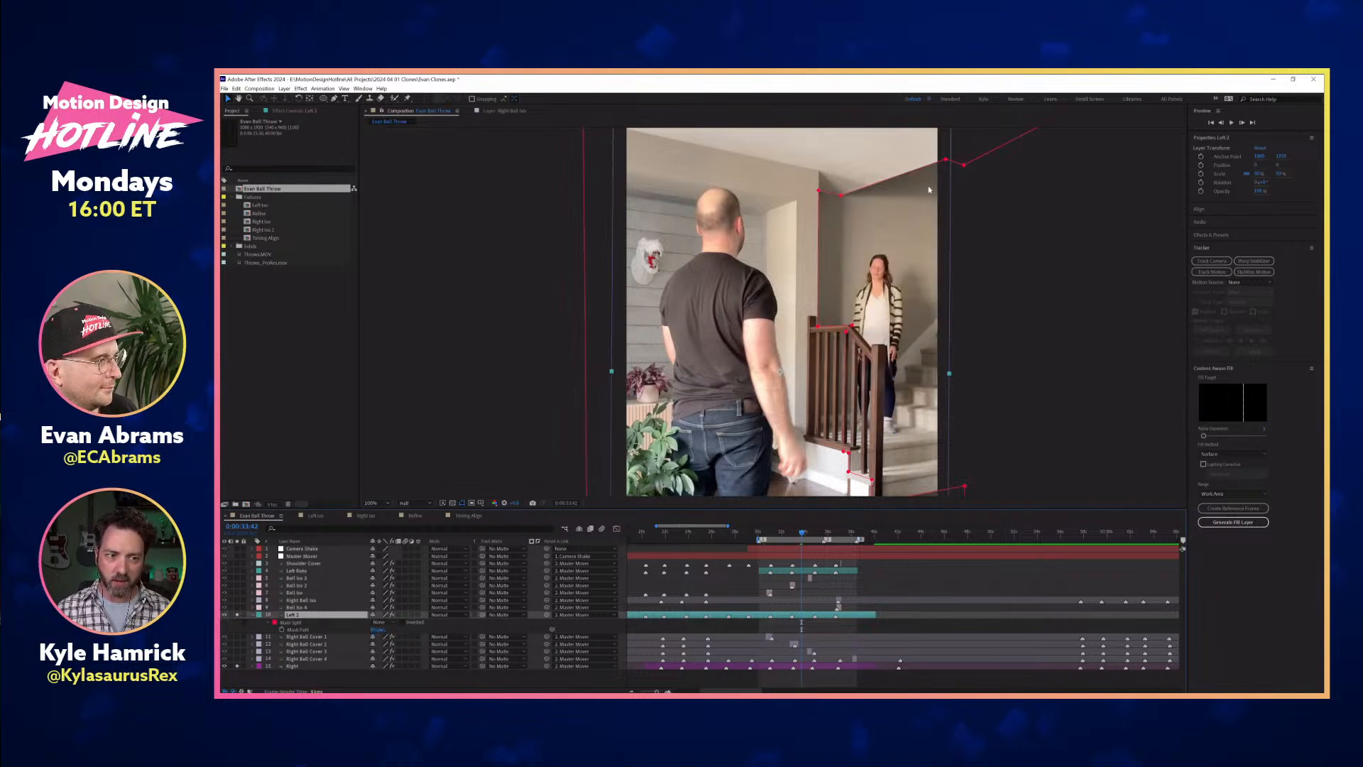
{"action": "left_click", "coordinate": [389, 623]}
{"action": "left_click", "coordinate": [395, 630]}
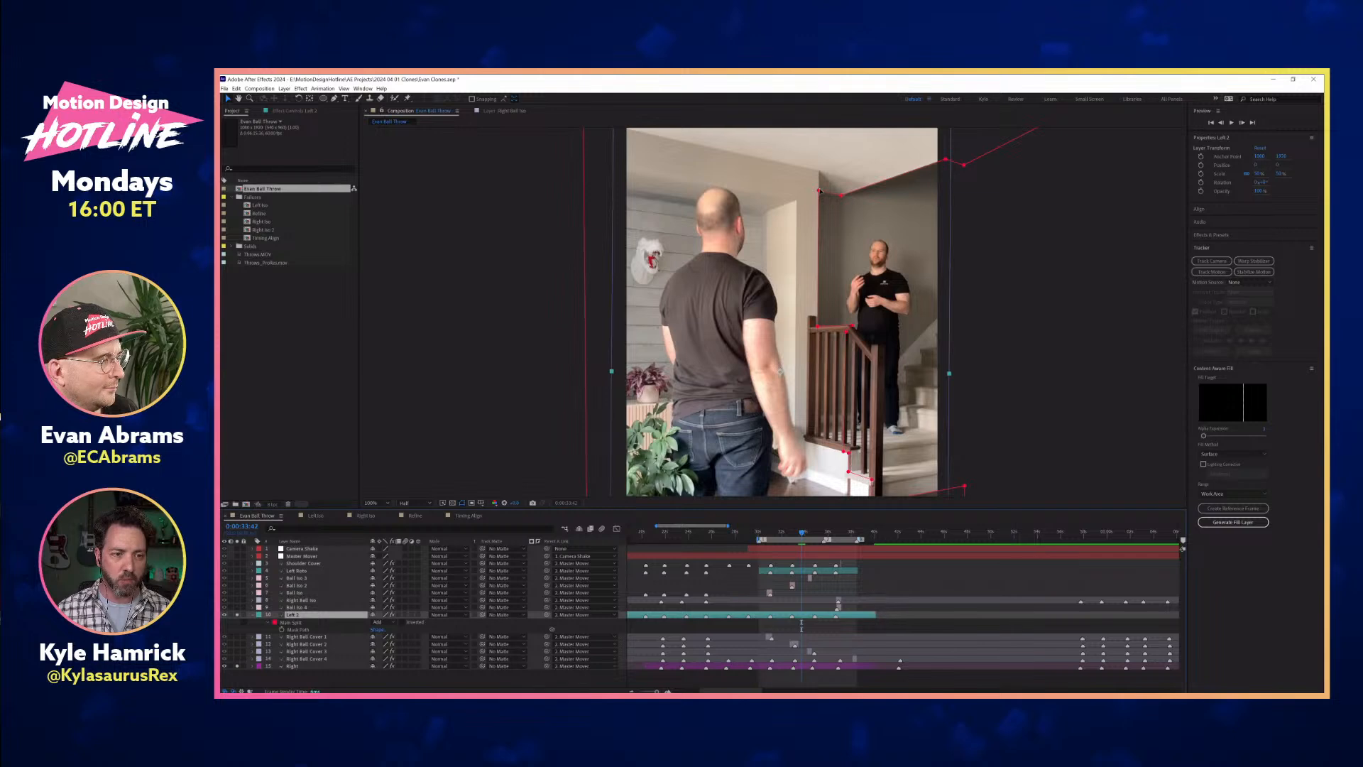
Try to shift the Left 2 mask's vertical edge off the wall corner toward the stairs, checking the seam up close.
{"action": "left_click_drag", "start_coordinate": [822, 192], "coordinate": [830, 197]}
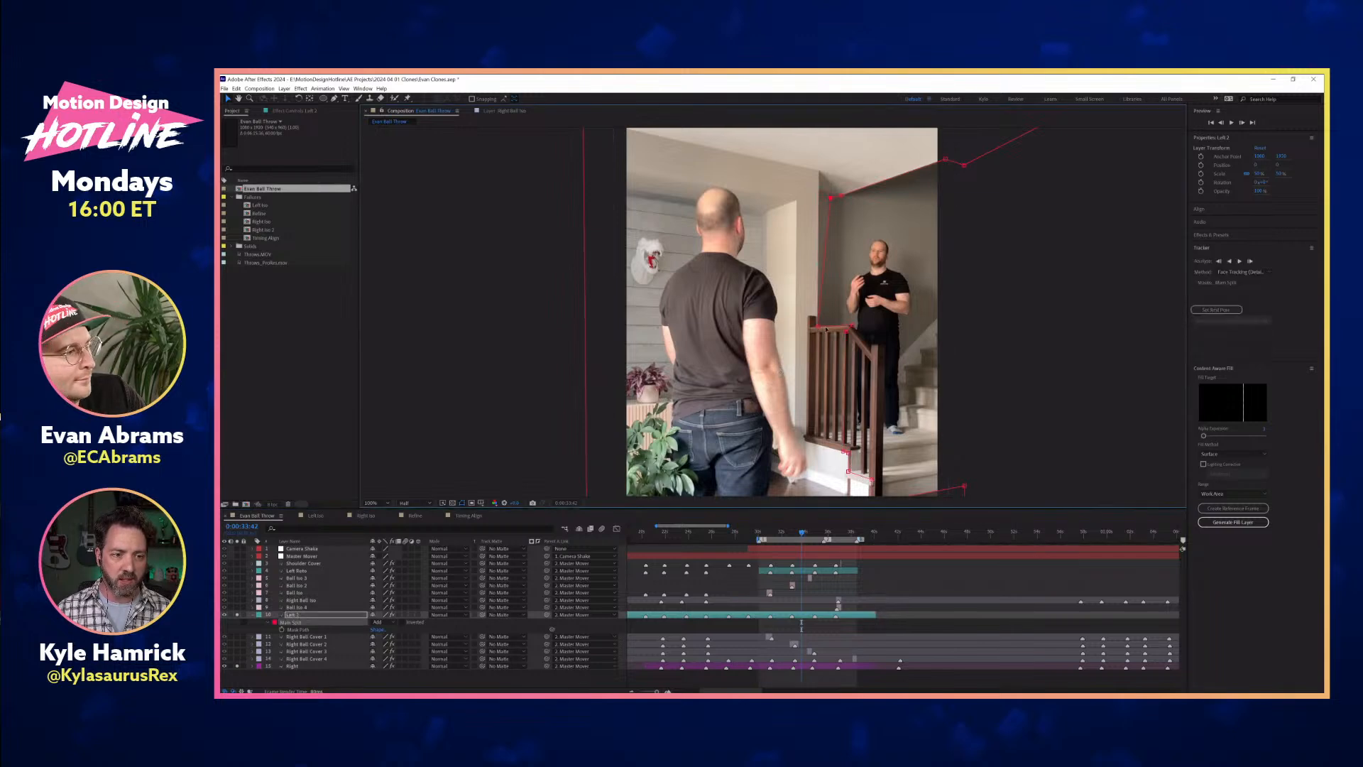
{"action": "key", "text": "period"}
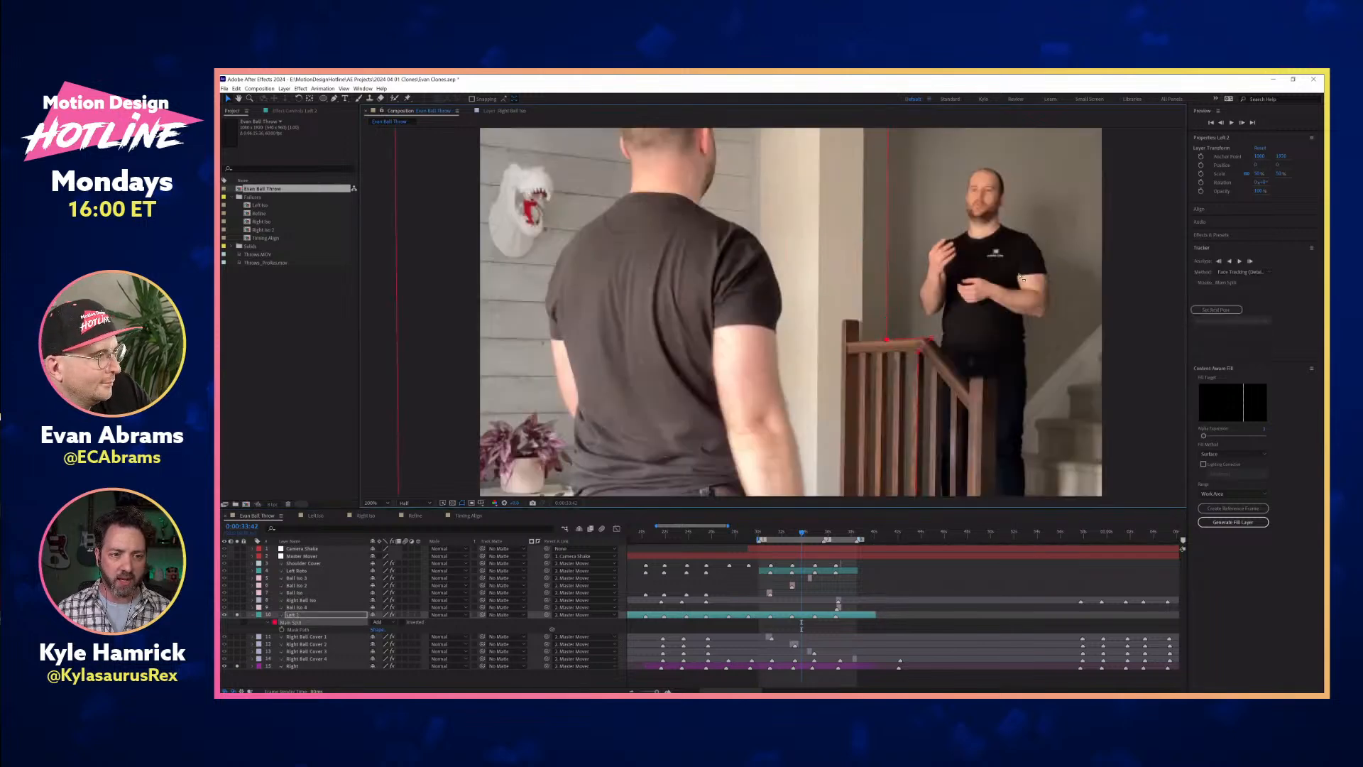
{"action": "left_click", "coordinate": [1138, 202]}
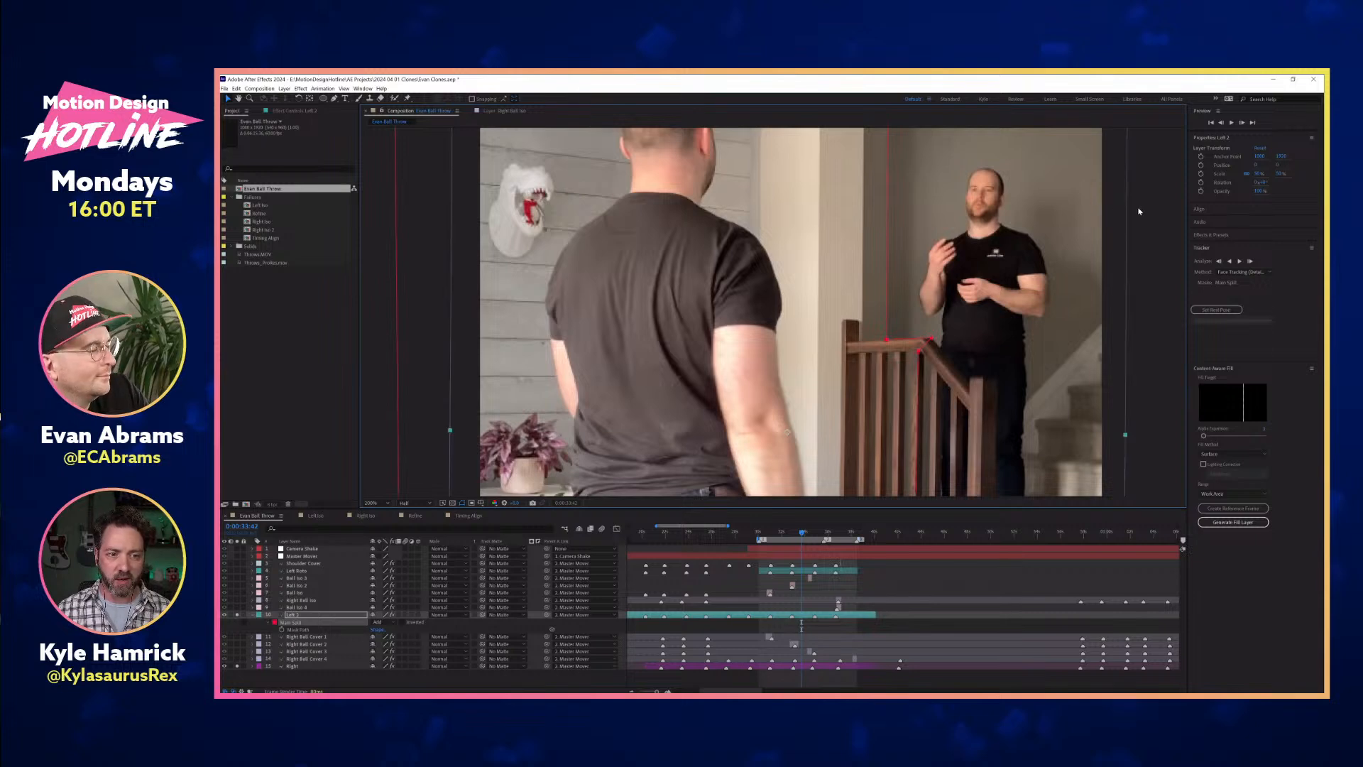
{"action": "left_click", "coordinate": [306, 674]}
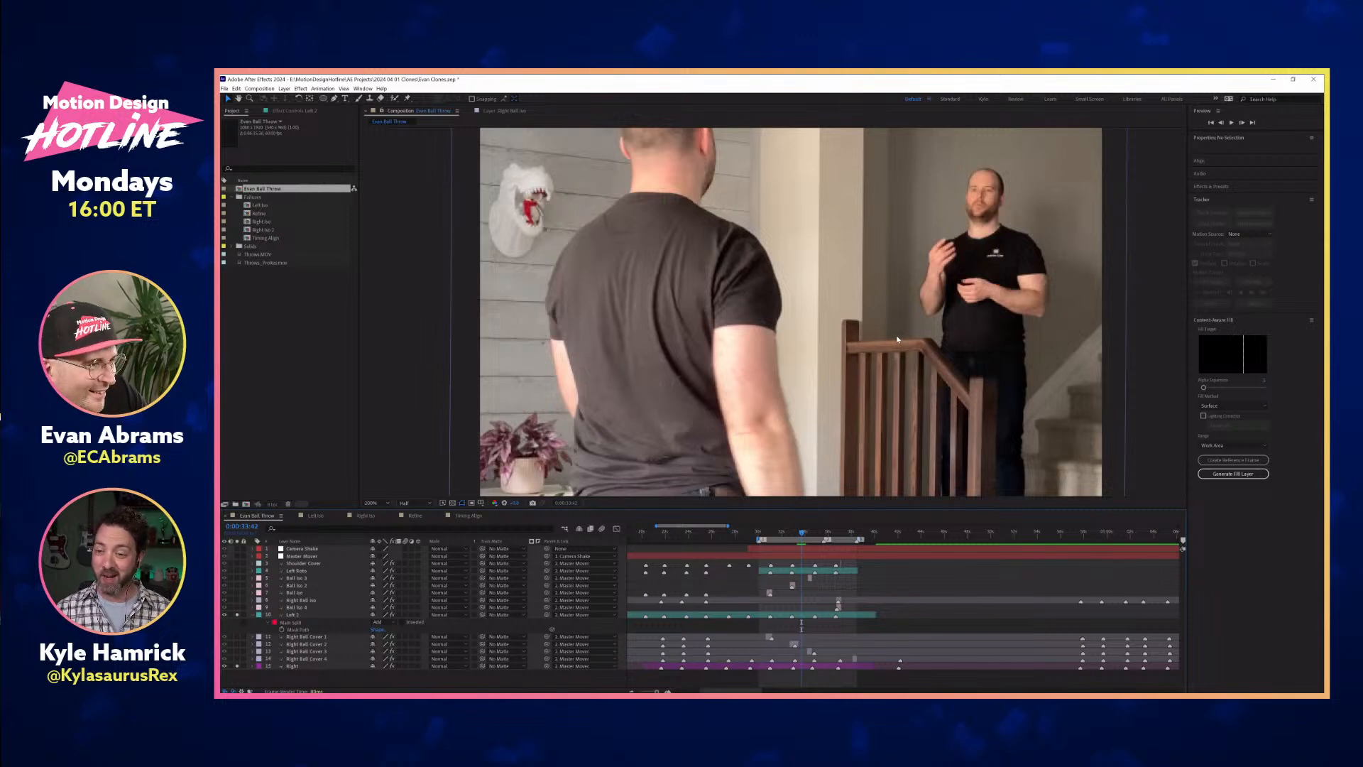
Inspect the Left 2 mask outline along the wall corner, ceiling line and stair railing, and deselect the layer.
{"action": "left_click", "coordinate": [819, 339]}
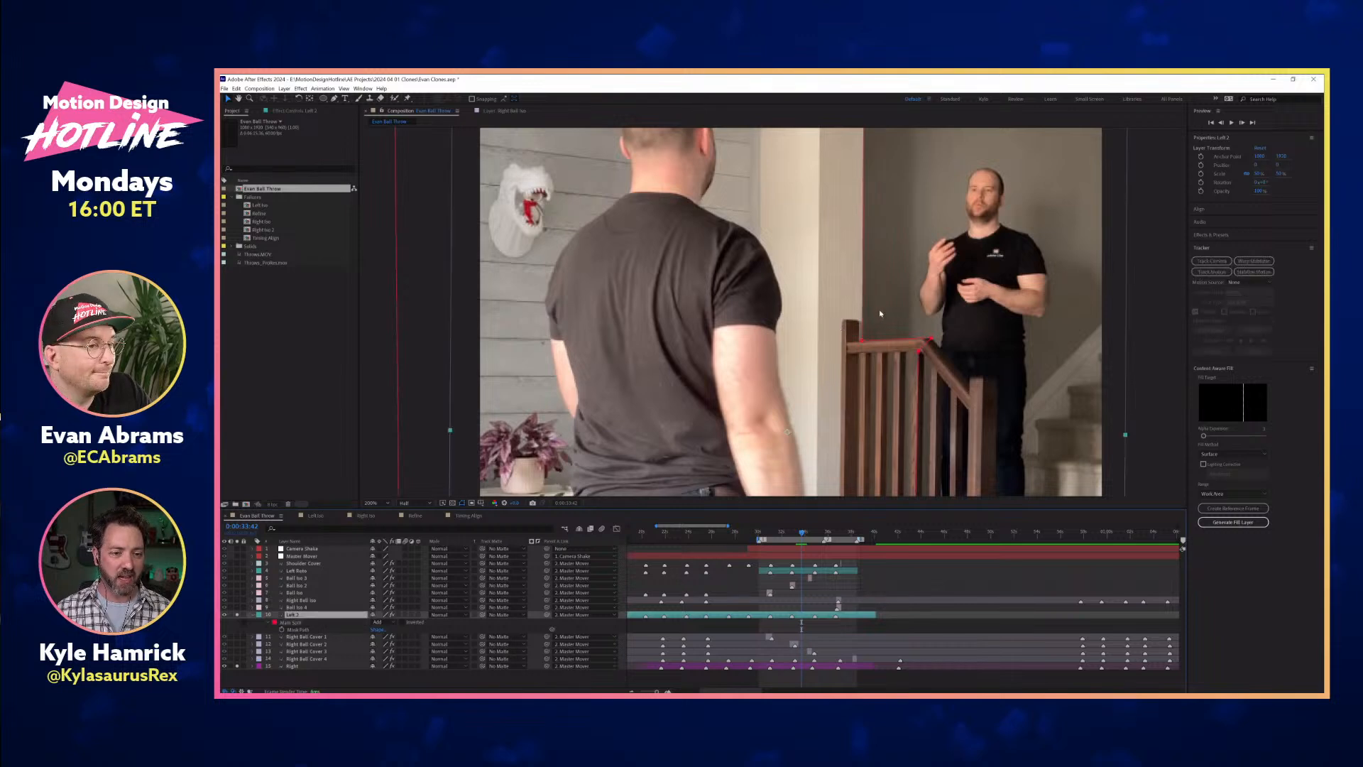
{"action": "key", "text": "comma"}
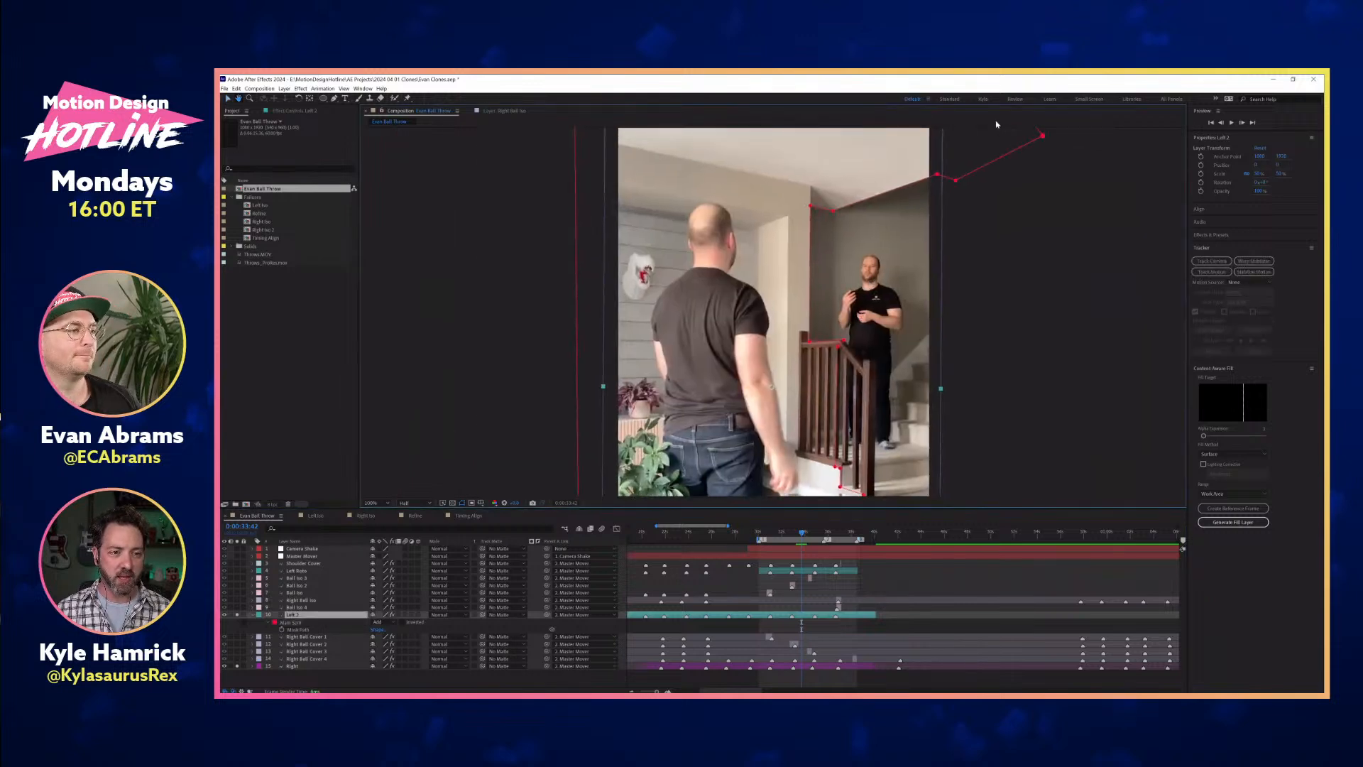
{"action": "left_click_drag", "start_coordinate": [996, 124], "coordinate": [1002, 97]}
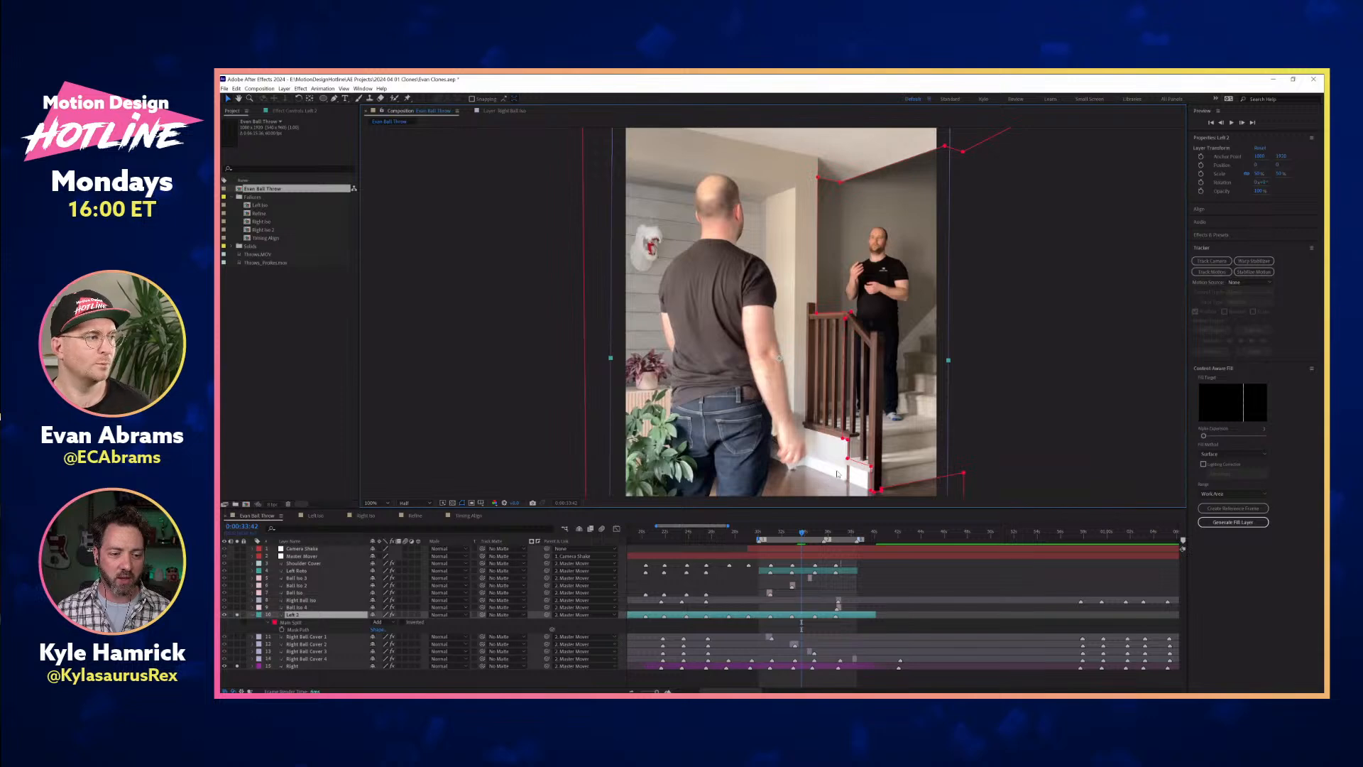
{"action": "left_click", "coordinate": [257, 625]}
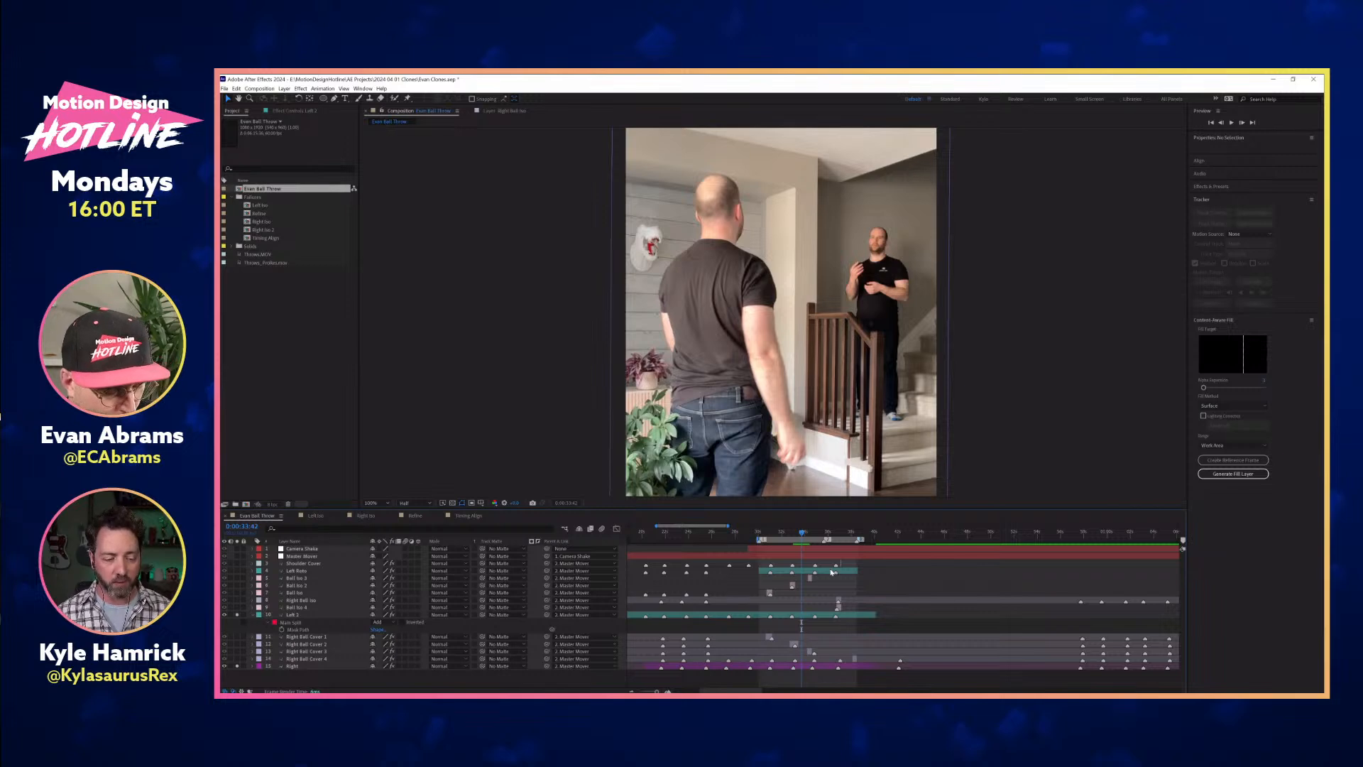
Reveal the Left 2 layer's Time Remap keyframes and compare the layer with the Right layer, leaving Left 2 selected.
{"action": "left_click", "coordinate": [304, 615]}
{"action": "key", "text": "u"}
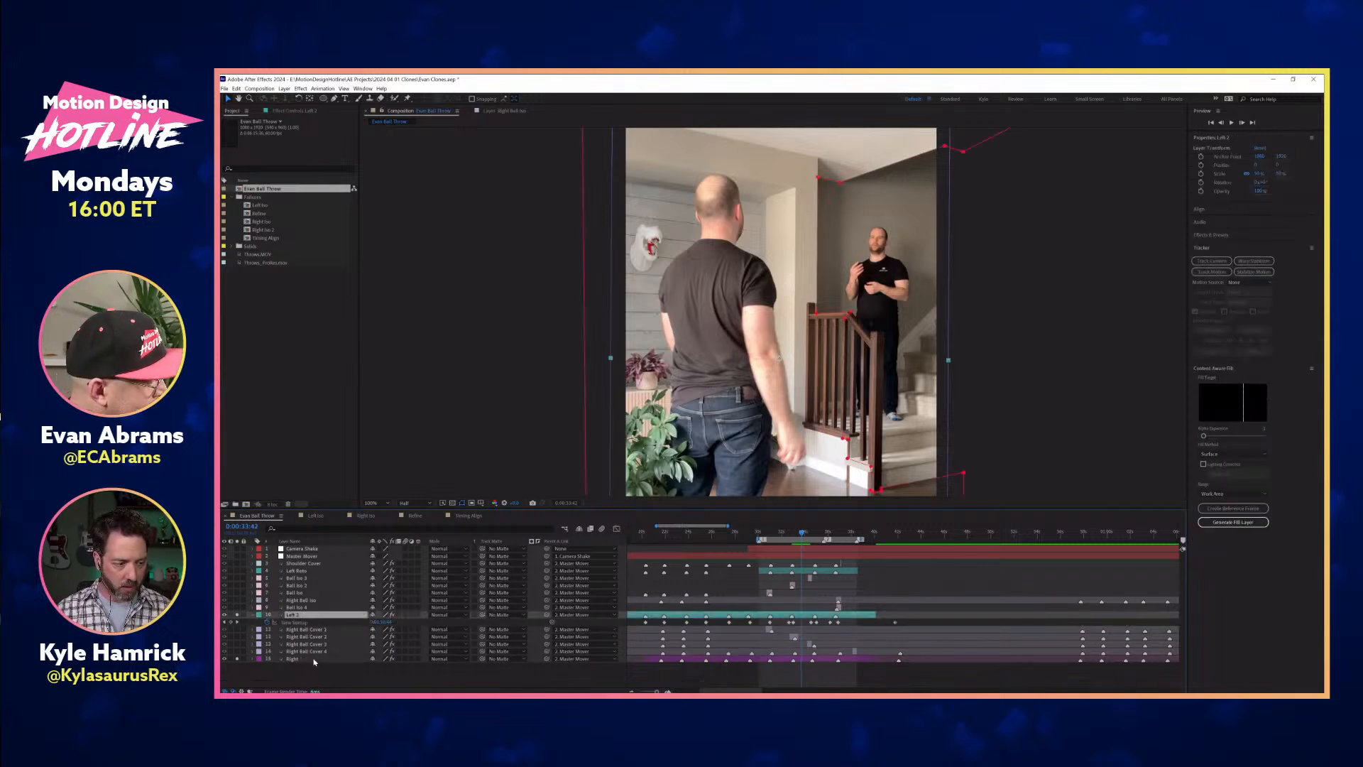
{"action": "left_click", "coordinate": [309, 659]}
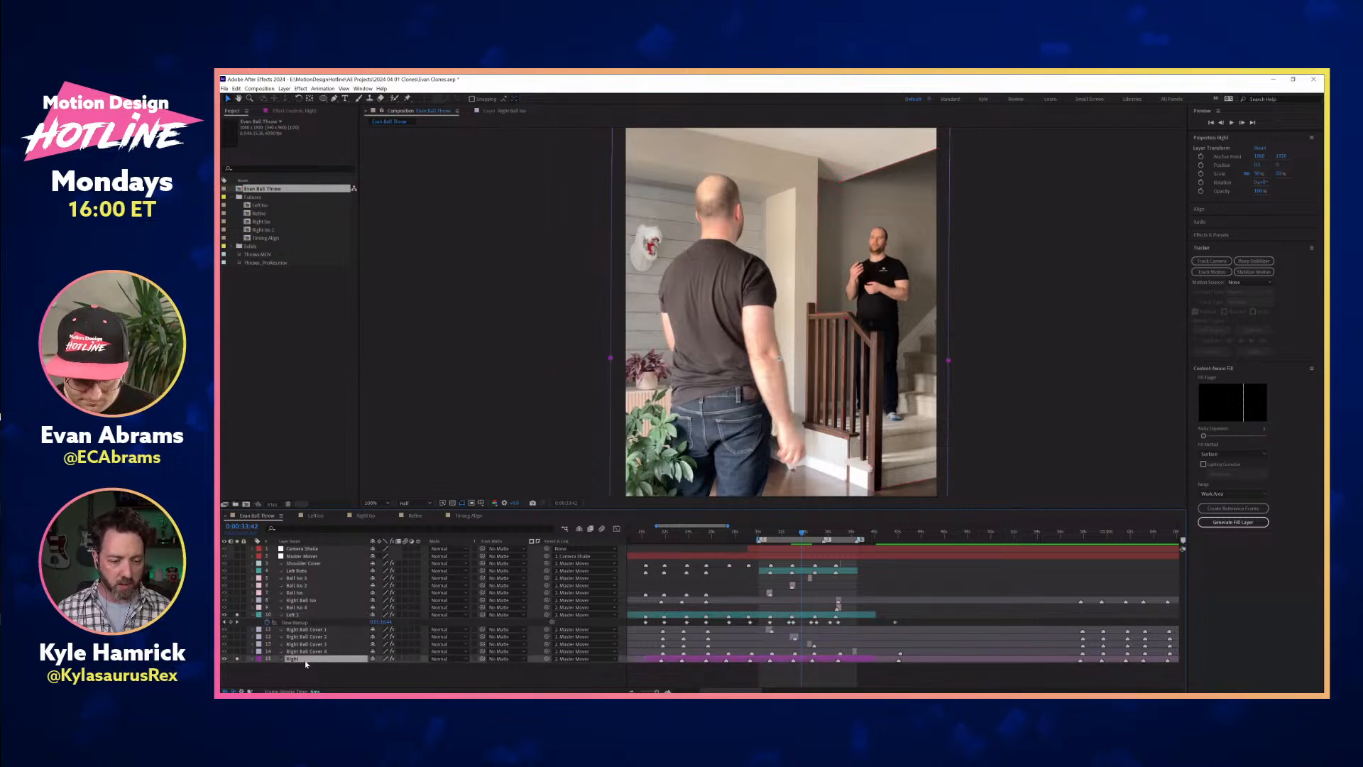
{"action": "left_click", "coordinate": [311, 615]}
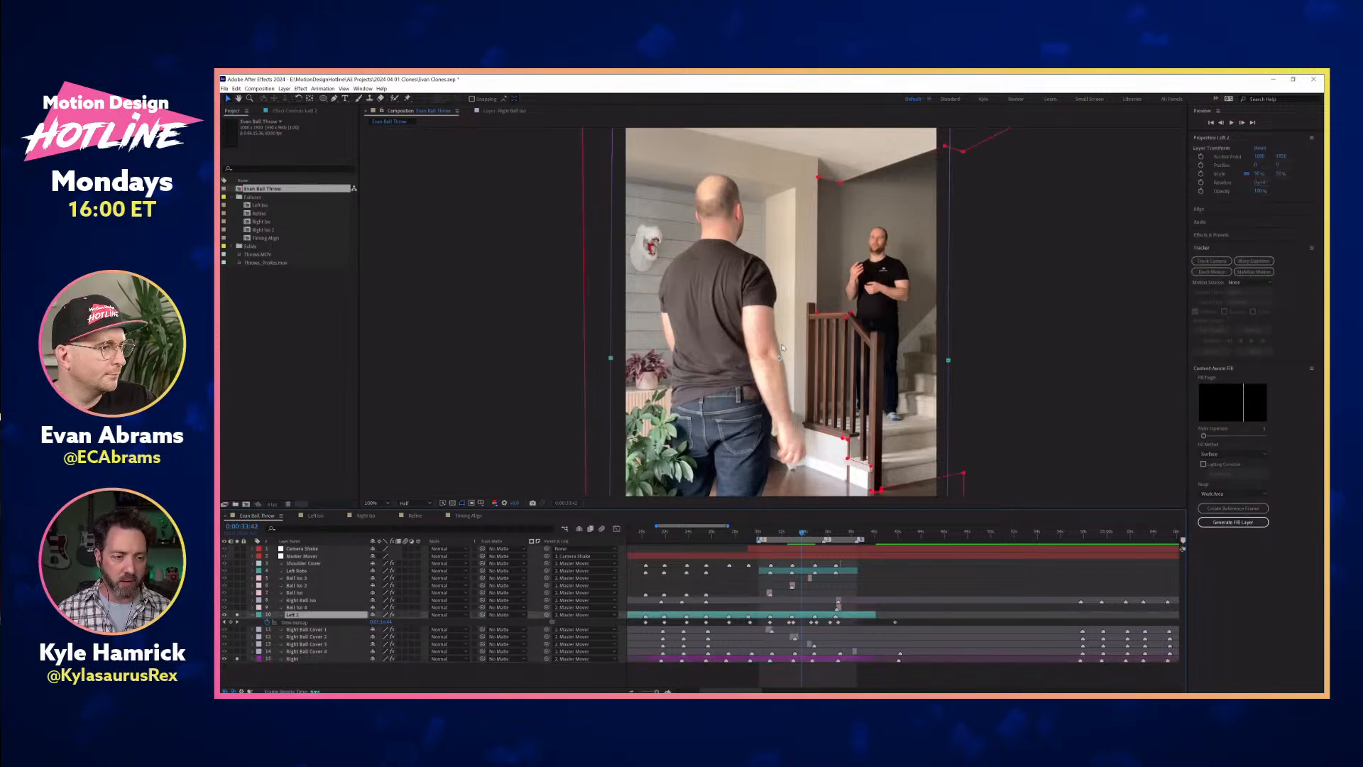
Examine the Left 2 mask split along the railing, baseboard and floor, both up close and in the full frame.
{"action": "scroll", "coordinate": [674, 412], "scroll_direction": "up", "scroll_amount": 2}
{"action": "scroll", "coordinate": [768, 419], "scroll_direction": "down", "scroll_amount": 2}
{"action": "scroll", "coordinate": [774, 430], "scroll_direction": "up", "scroll_amount": 2}
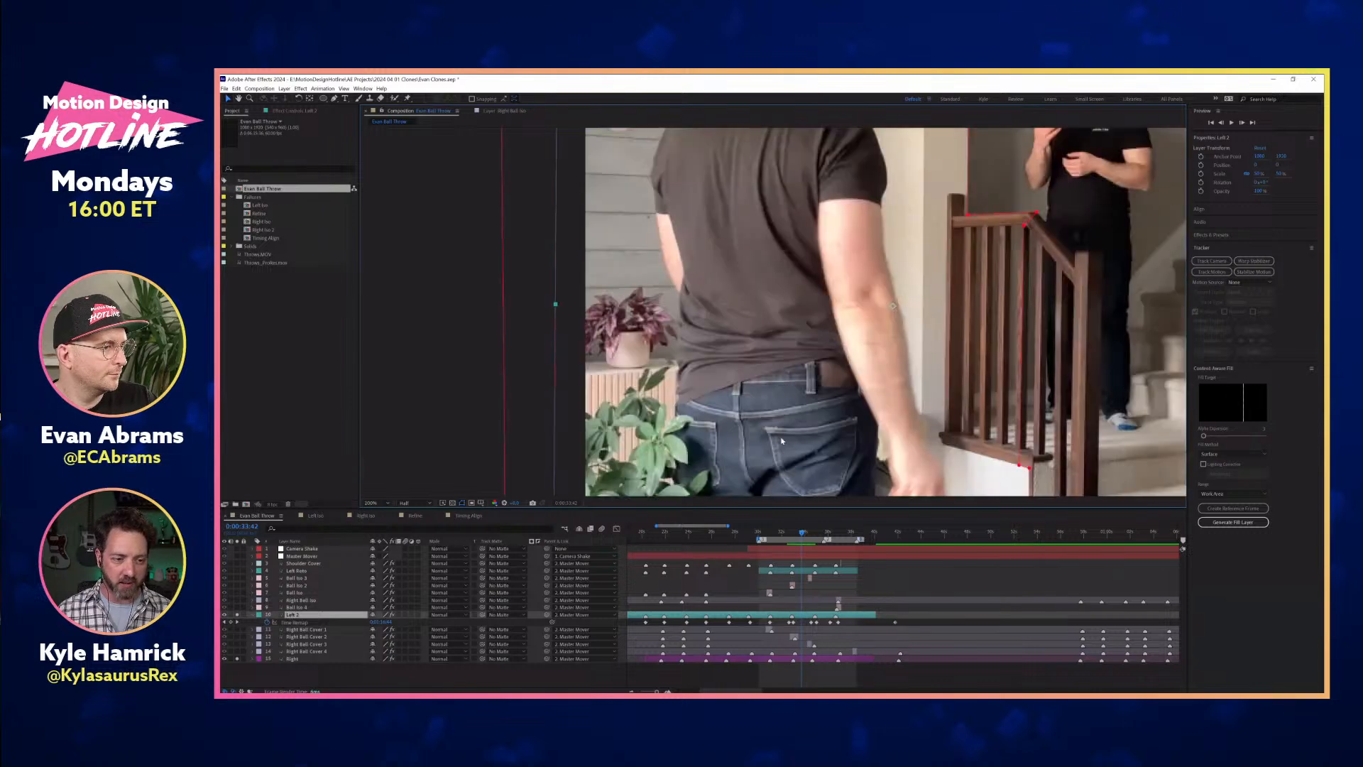
{"action": "scroll", "coordinate": [778, 435], "scroll_direction": "down", "scroll_amount": 2}
{"action": "scroll", "coordinate": [778, 439], "scroll_direction": "up", "scroll_amount": 2}
{"action": "scroll", "coordinate": [778, 438], "scroll_direction": "down", "scroll_amount": 2}
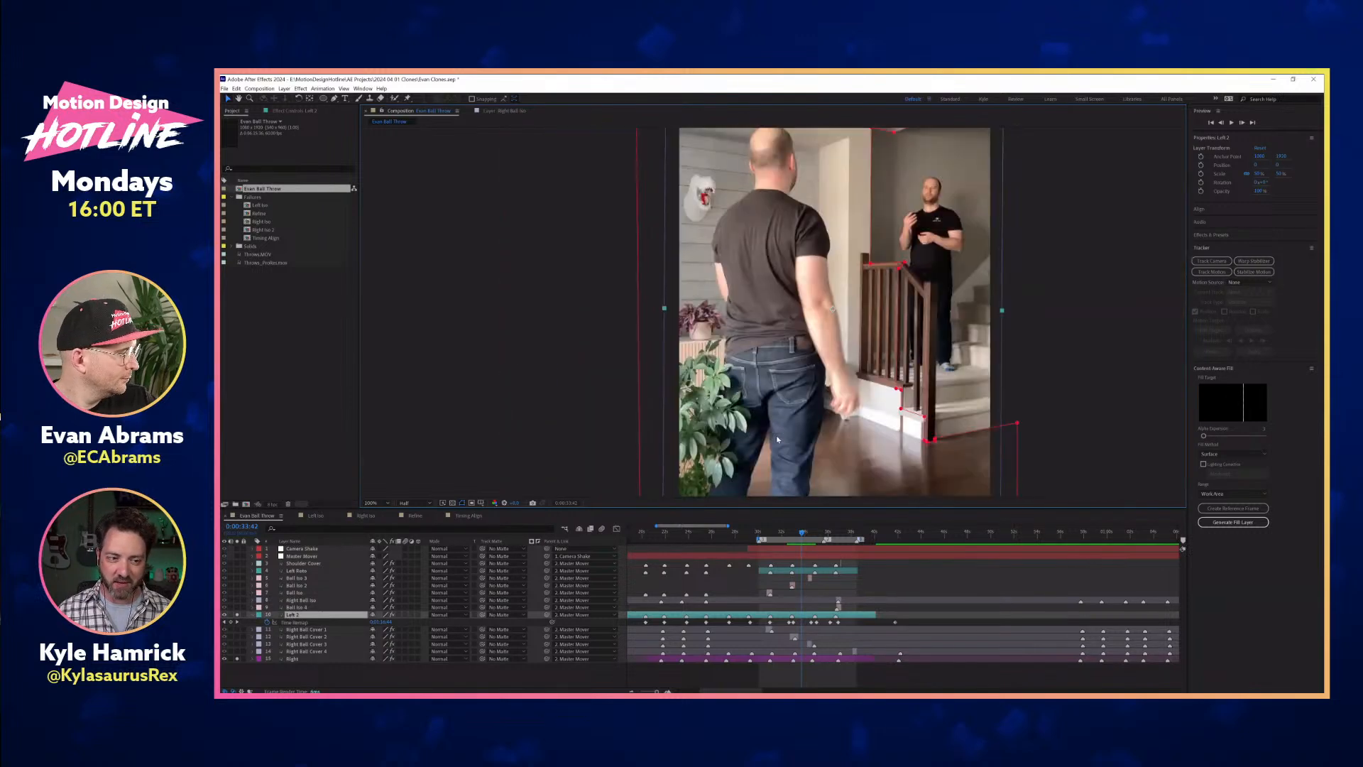
{"action": "scroll", "coordinate": [776, 436], "scroll_direction": "up", "scroll_amount": 2}
{"action": "scroll", "coordinate": [781, 431], "scroll_direction": "down", "scroll_amount": 2}
{"action": "left_click_drag", "start_coordinate": [782, 374], "coordinate": [781, 325]}
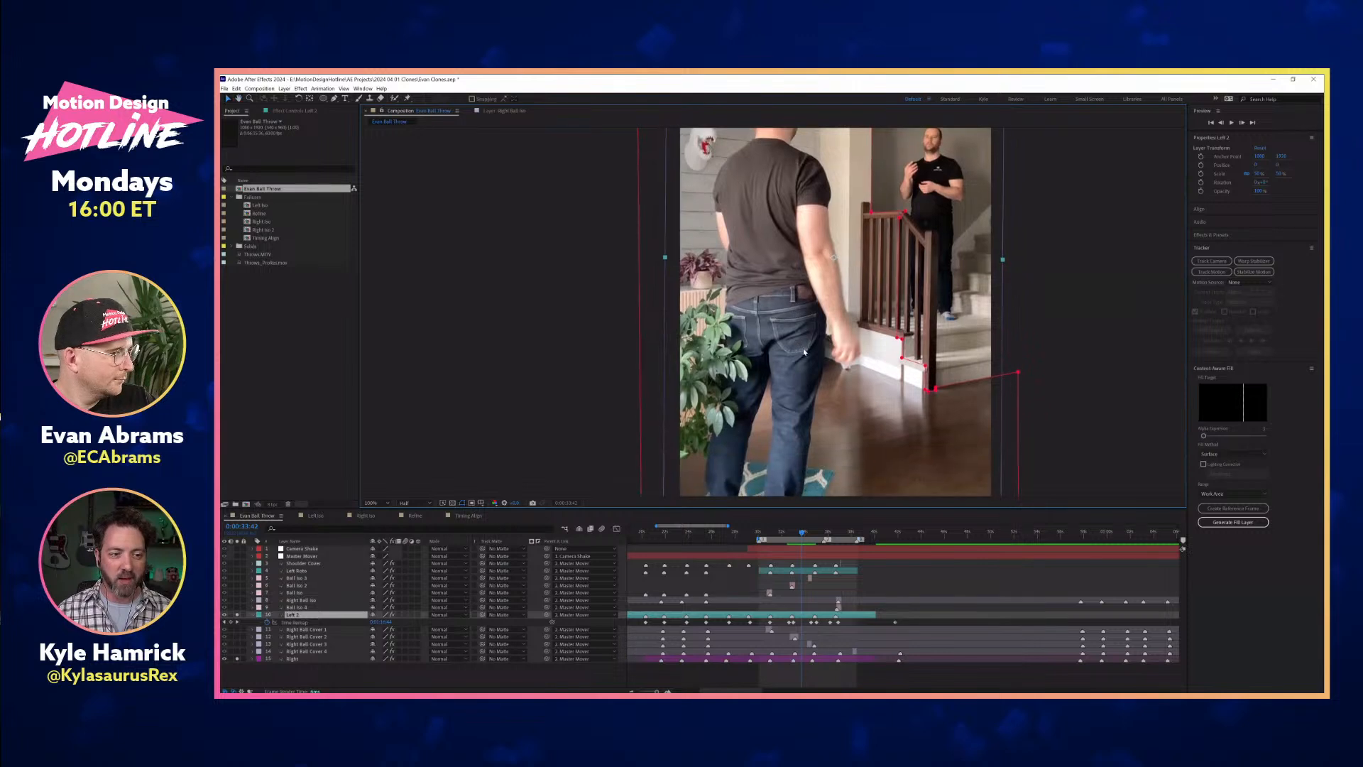
{"action": "scroll", "coordinate": [777, 327], "scroll_direction": "up", "scroll_amount": 2}
{"action": "scroll", "coordinate": [774, 333], "scroll_direction": "down", "scroll_amount": 2}
{"action": "left_click_drag", "start_coordinate": [595, 449], "coordinate": [474, 565]}
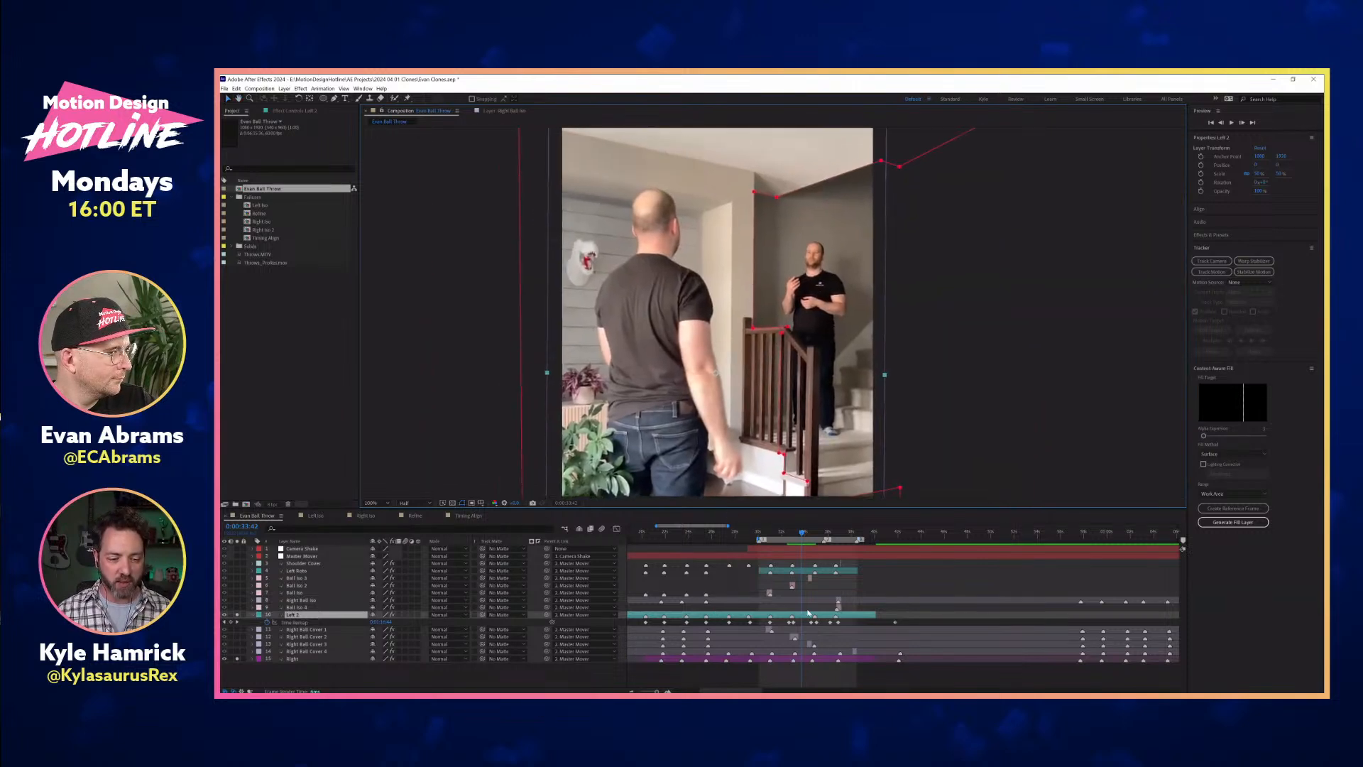
Solo the Left Roto layer as well and scrub through the throw to examine how the arm covers the railing.
{"action": "left_click", "coordinate": [306, 571]}
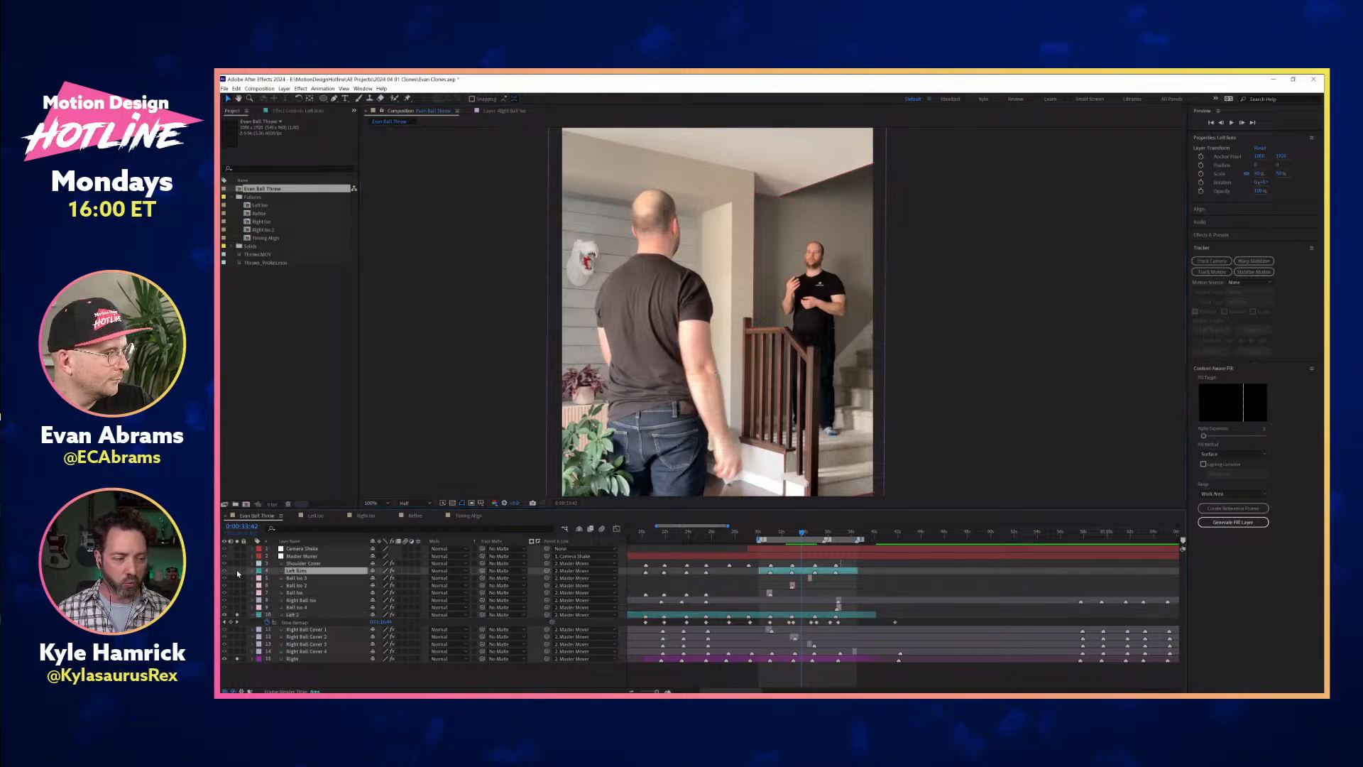
{"action": "left_click", "coordinate": [809, 532]}
{"action": "left_click_drag", "start_coordinate": [814, 535], "coordinate": [812, 532]}
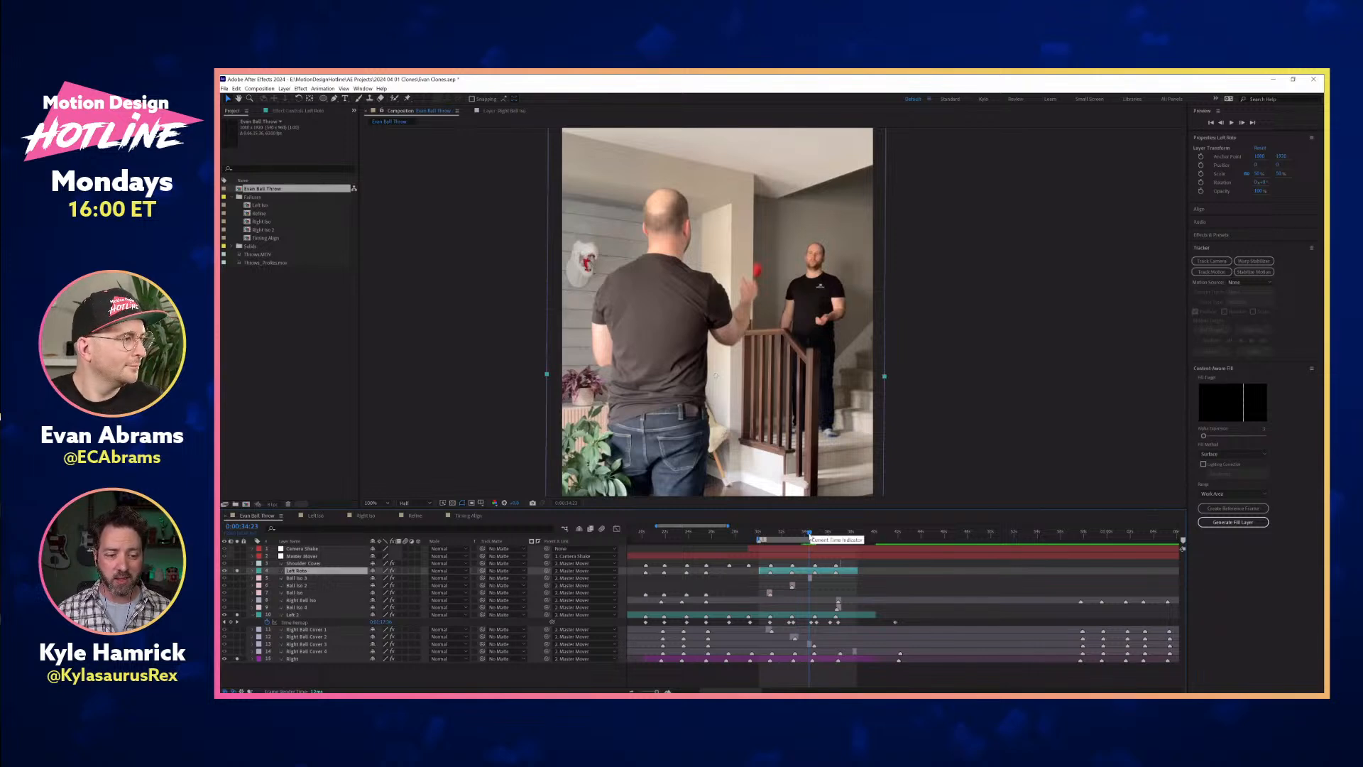
{"action": "left_click", "coordinate": [784, 533]}
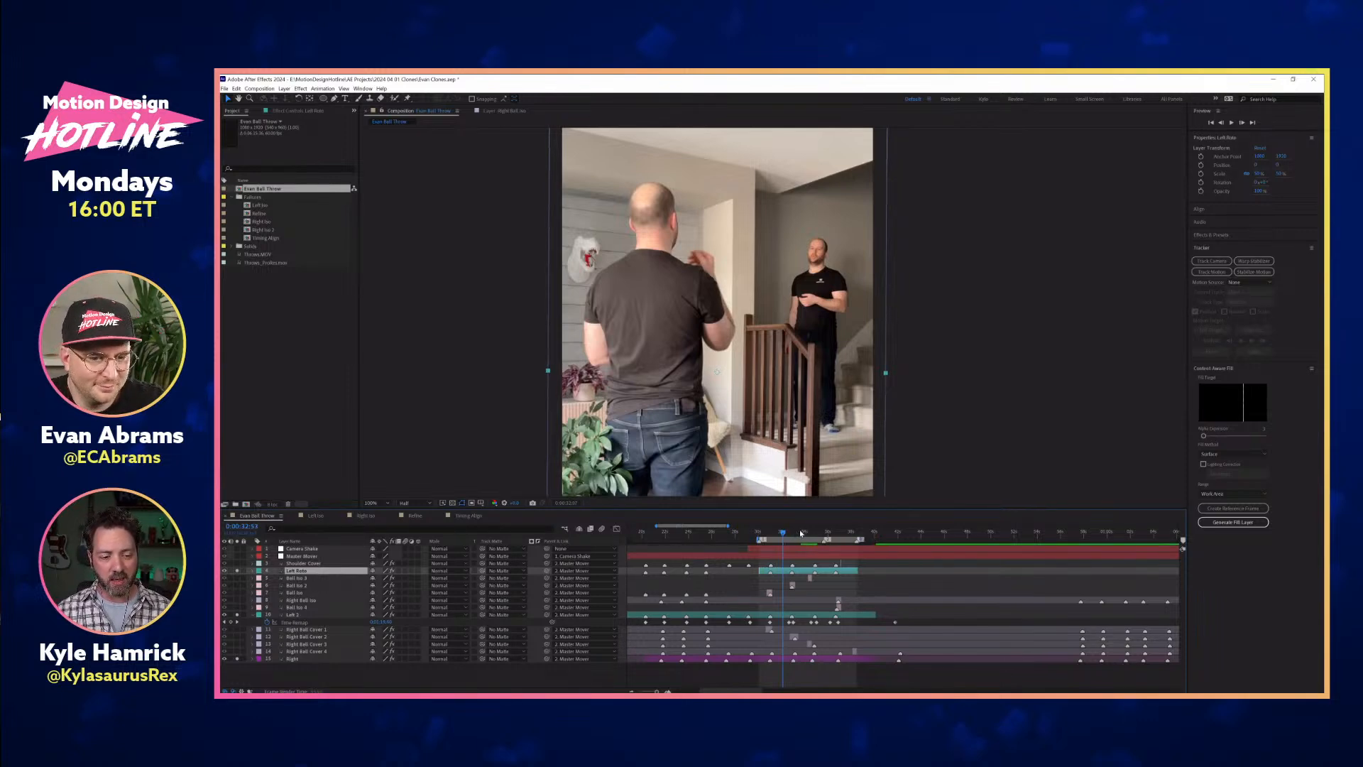
{"action": "left_click", "coordinate": [801, 534]}
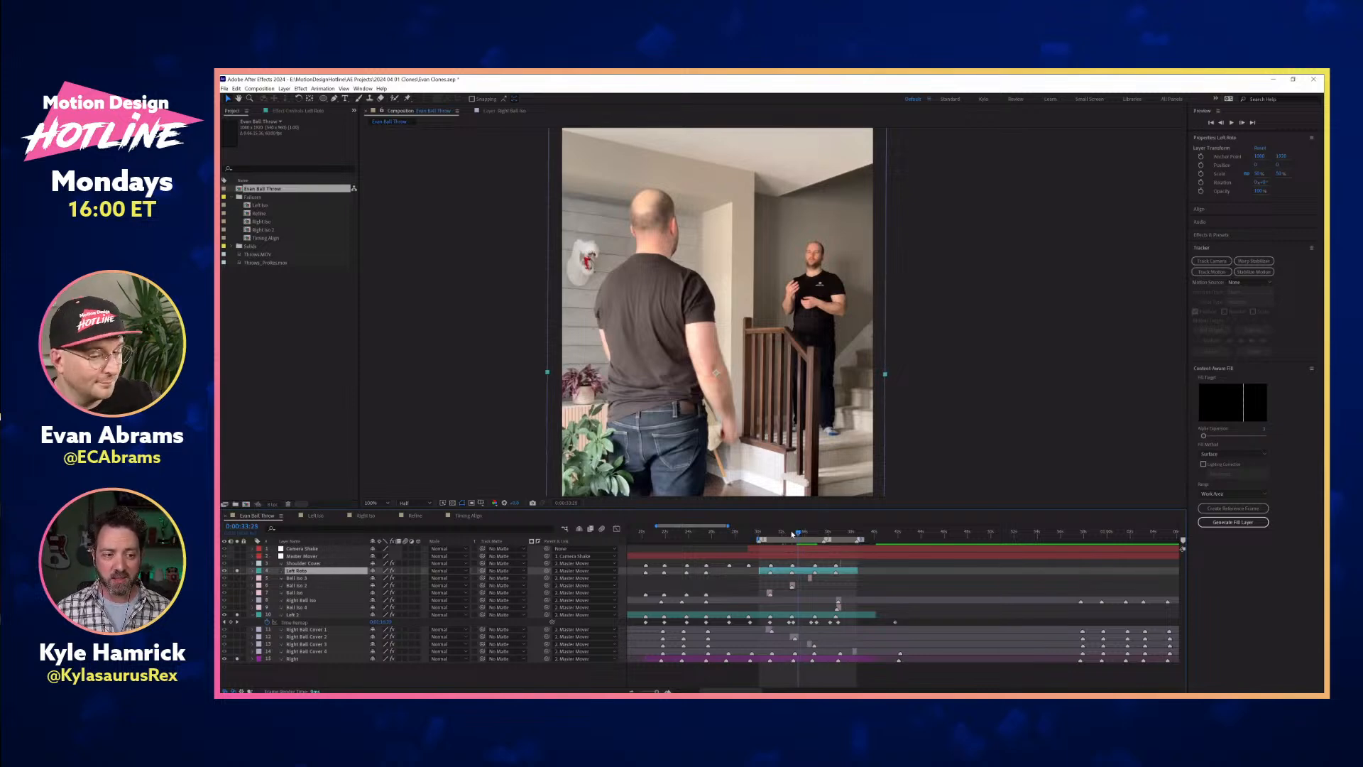
{"action": "left_click_drag", "start_coordinate": [793, 533], "coordinate": [809, 532]}
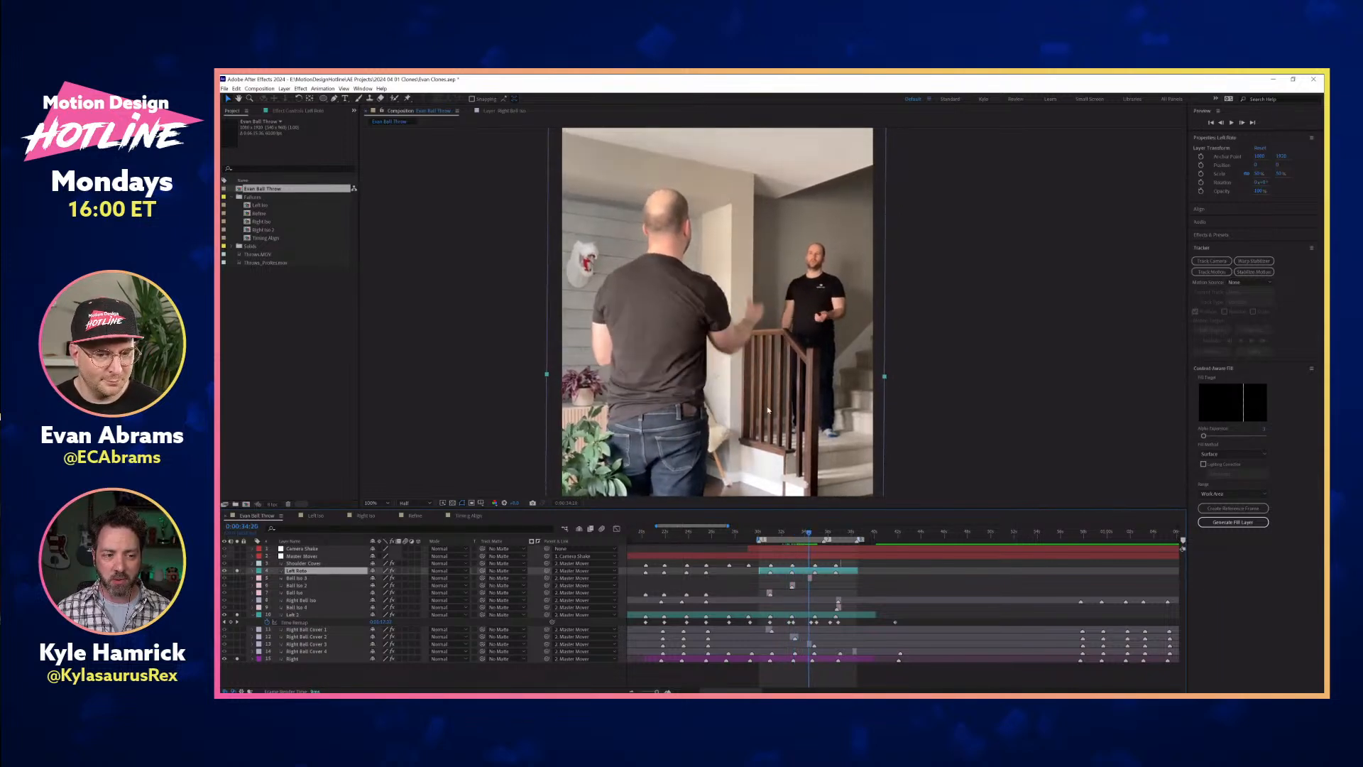
Compare the throwing hand frame by frame between 0:00:34:18 and 0:00:34:20, clear the layer solos and deselect the layer.
{"action": "key", "text": "Page_Up"}
{"action": "key", "text": "Page_Up"}
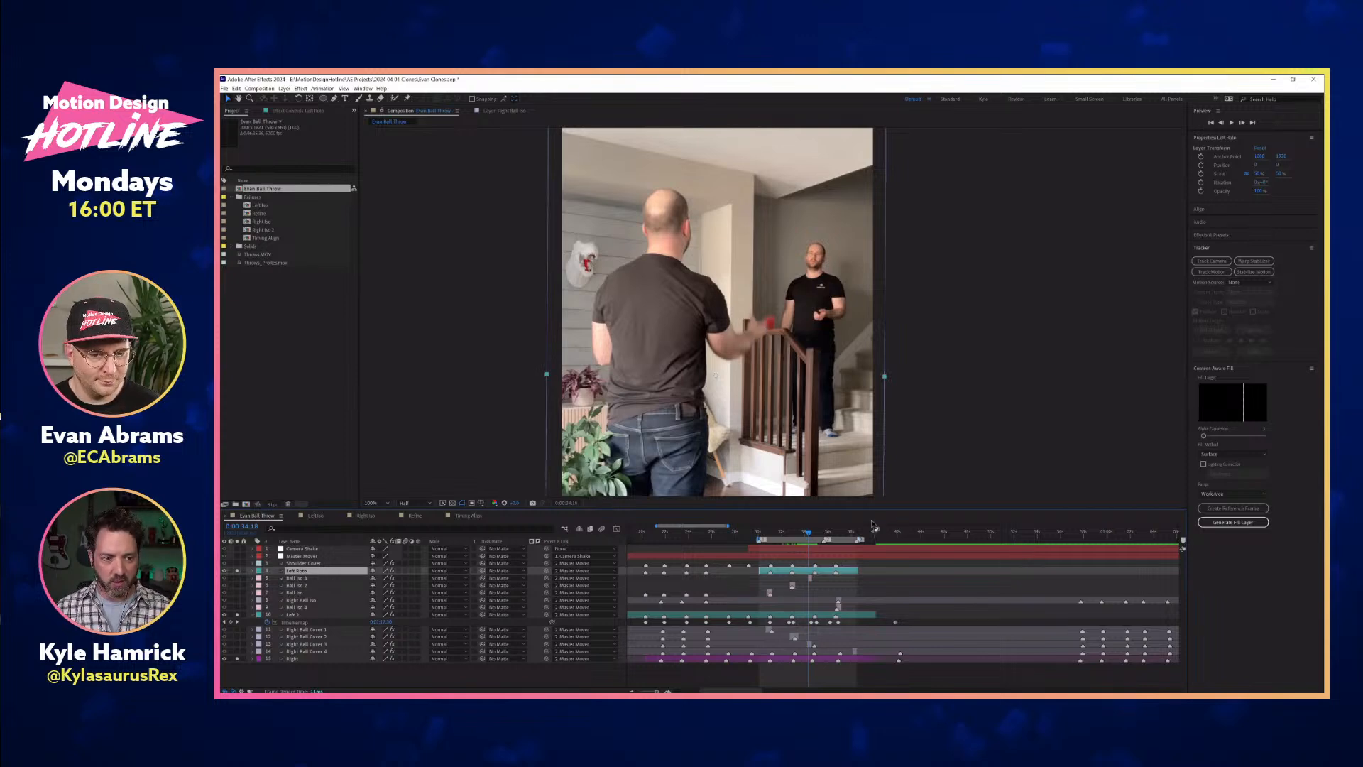
{"action": "key", "text": "Page_Down"}
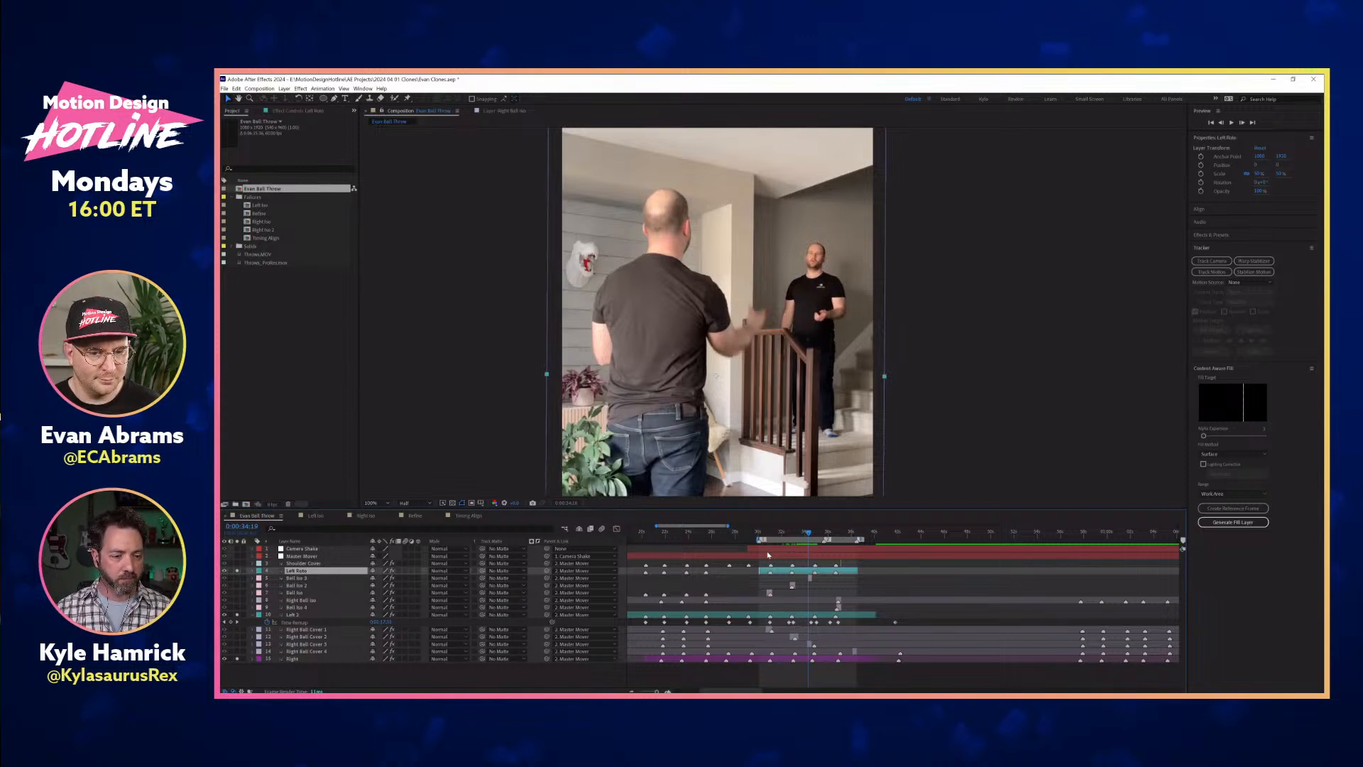
{"action": "key", "text": "Page_Down"}
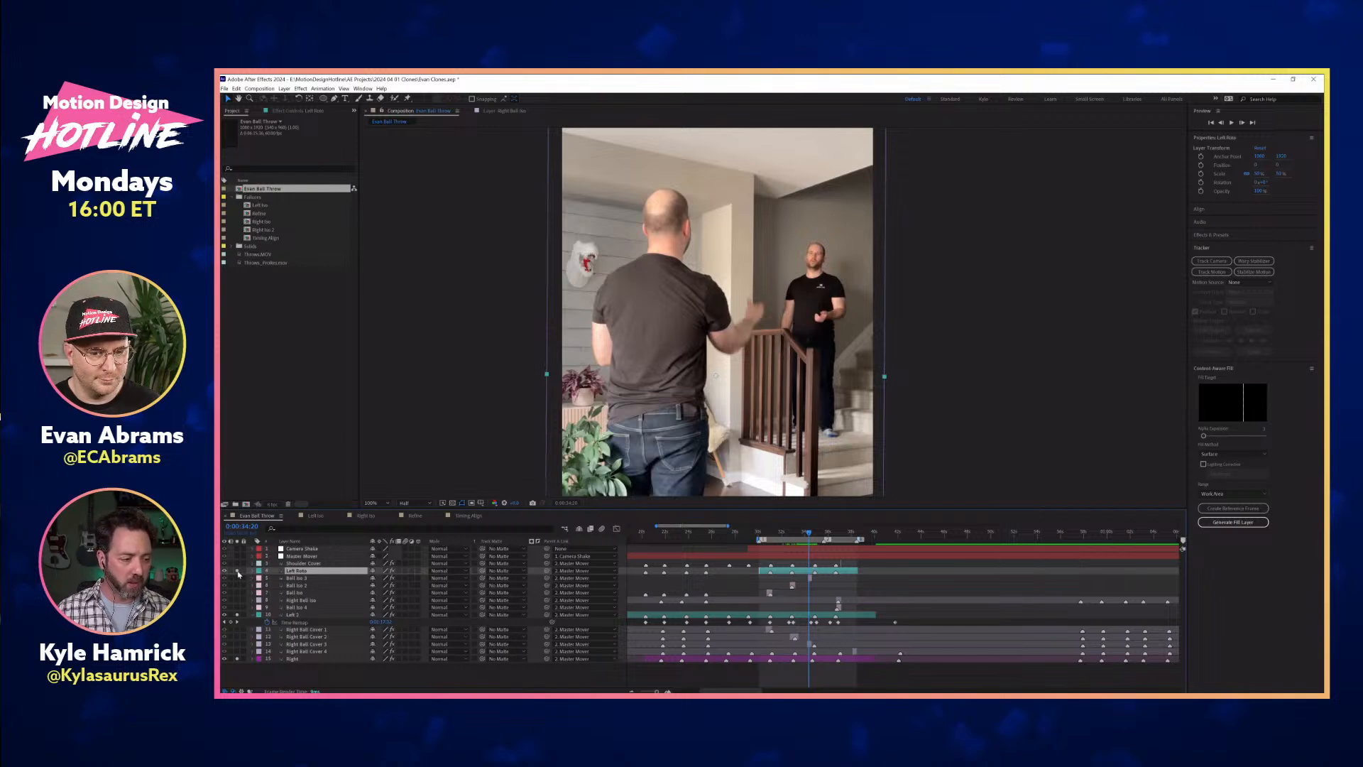
{"action": "left_click", "coordinate": [306, 673]}
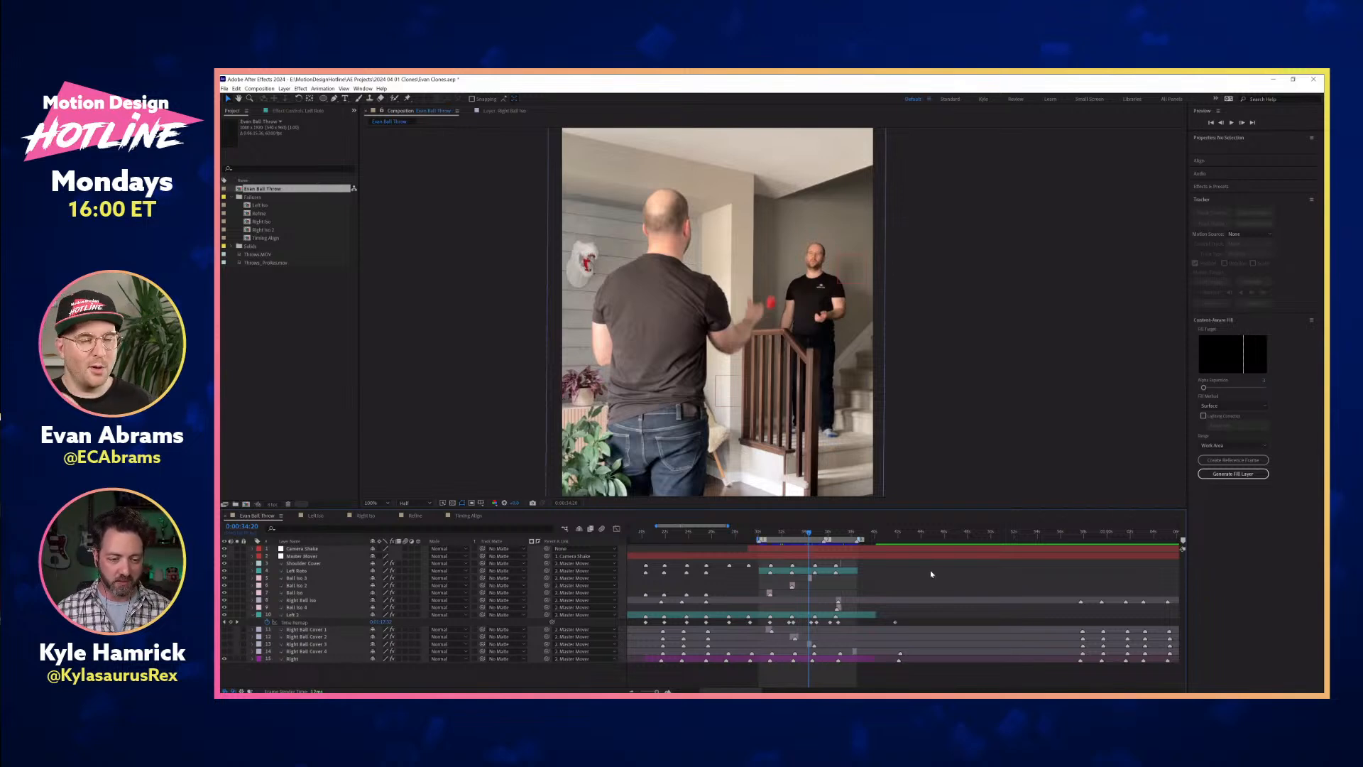
Solo the Ball Iso, Ball Iso 2 and Ball Iso 3 layers and examine the isolated ball from the start of the first throw.
{"action": "key", "text": "equal"}
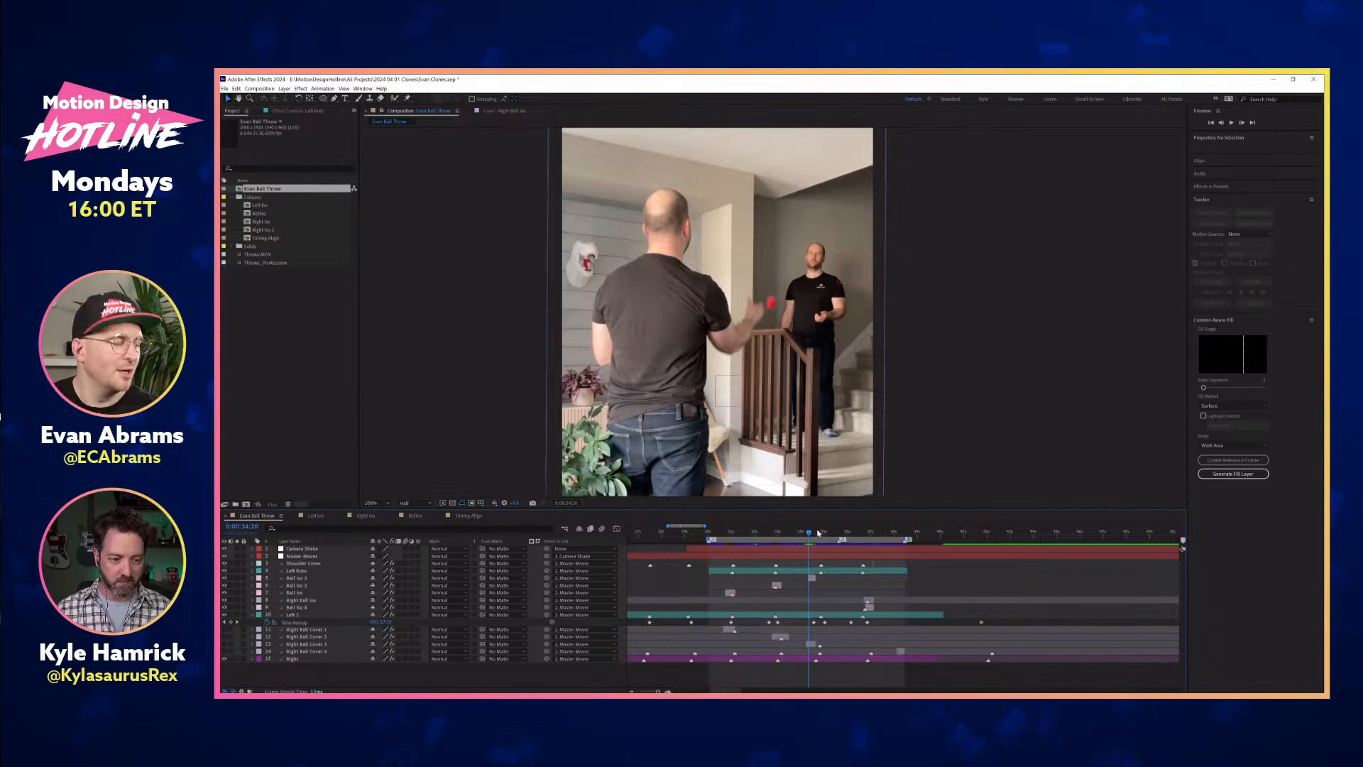
{"action": "left_click_drag", "start_coordinate": [808, 534], "coordinate": [812, 535]}
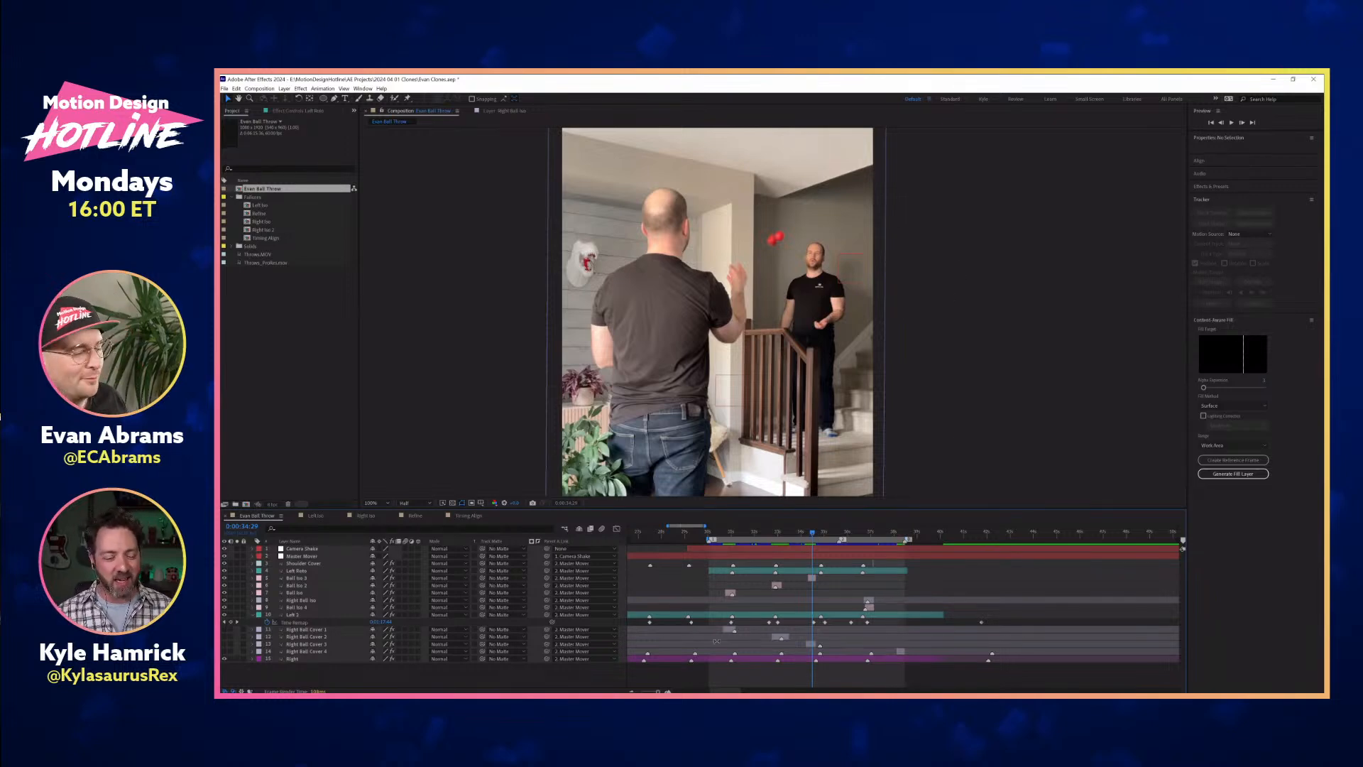
{"action": "left_click", "coordinate": [295, 592]}
{"action": "left_click", "coordinate": [295, 578], "text": "shift"}
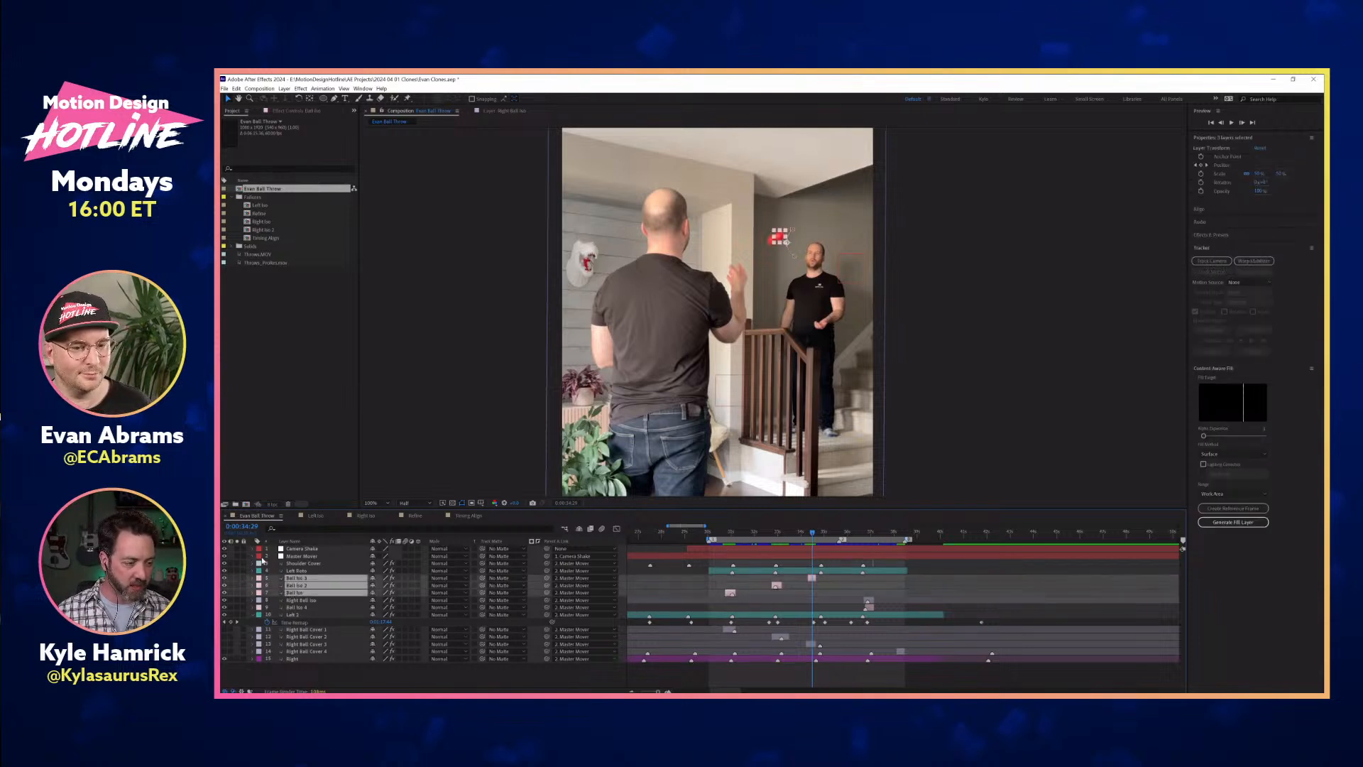
{"action": "left_click", "coordinate": [237, 578]}
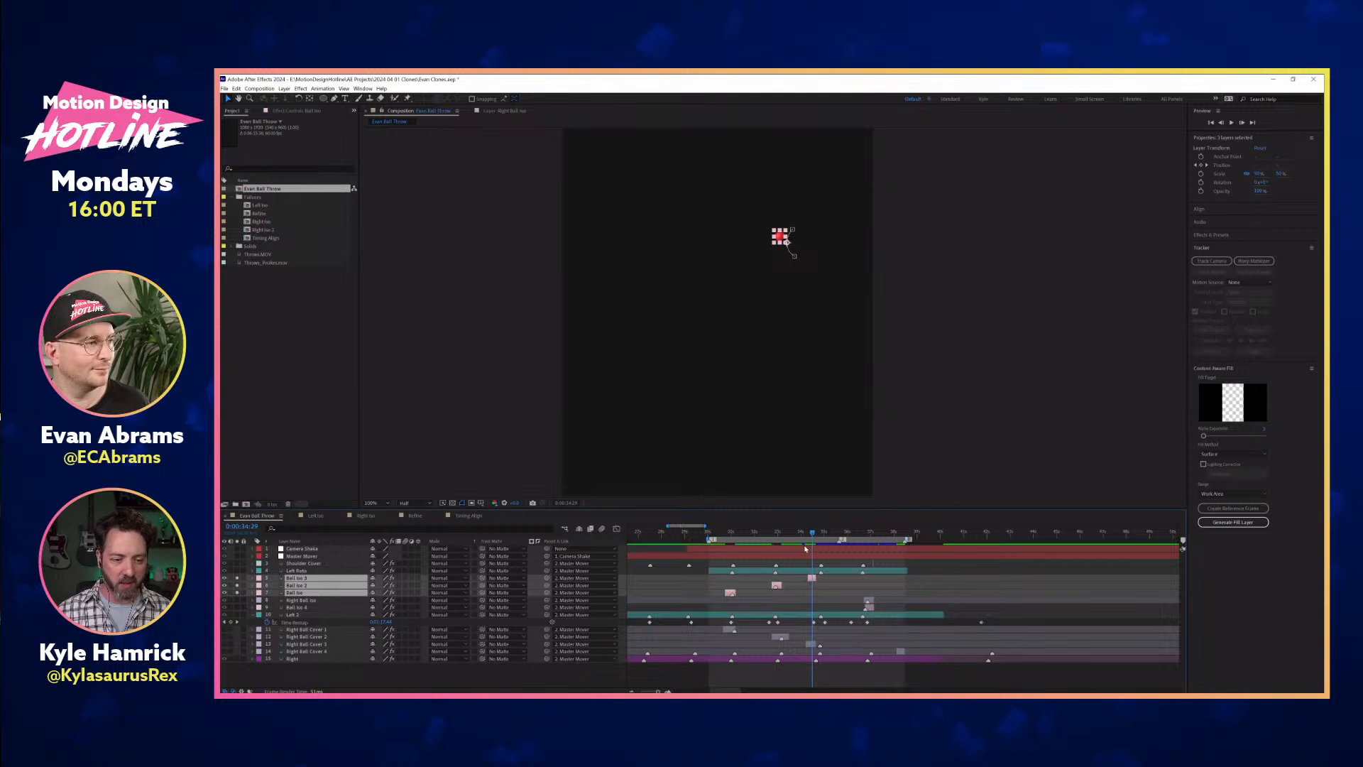
{"action": "key", "text": "F2"}
{"action": "left_click", "coordinate": [730, 531]}
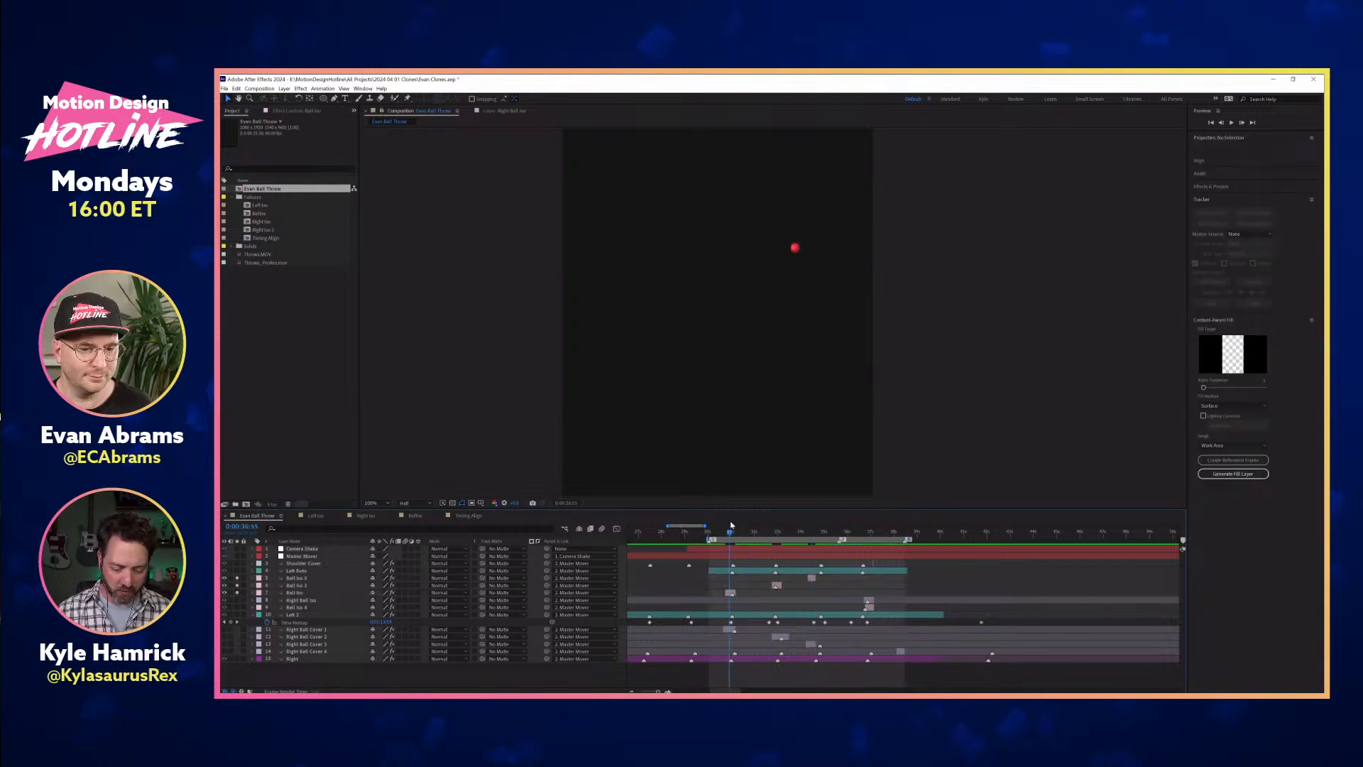
{"action": "left_click_drag", "start_coordinate": [732, 525], "coordinate": [728, 531]}
{"action": "scroll", "coordinate": [724, 533], "scroll_direction": "up", "scroll_amount": 3}
{"action": "key", "text": "space"}
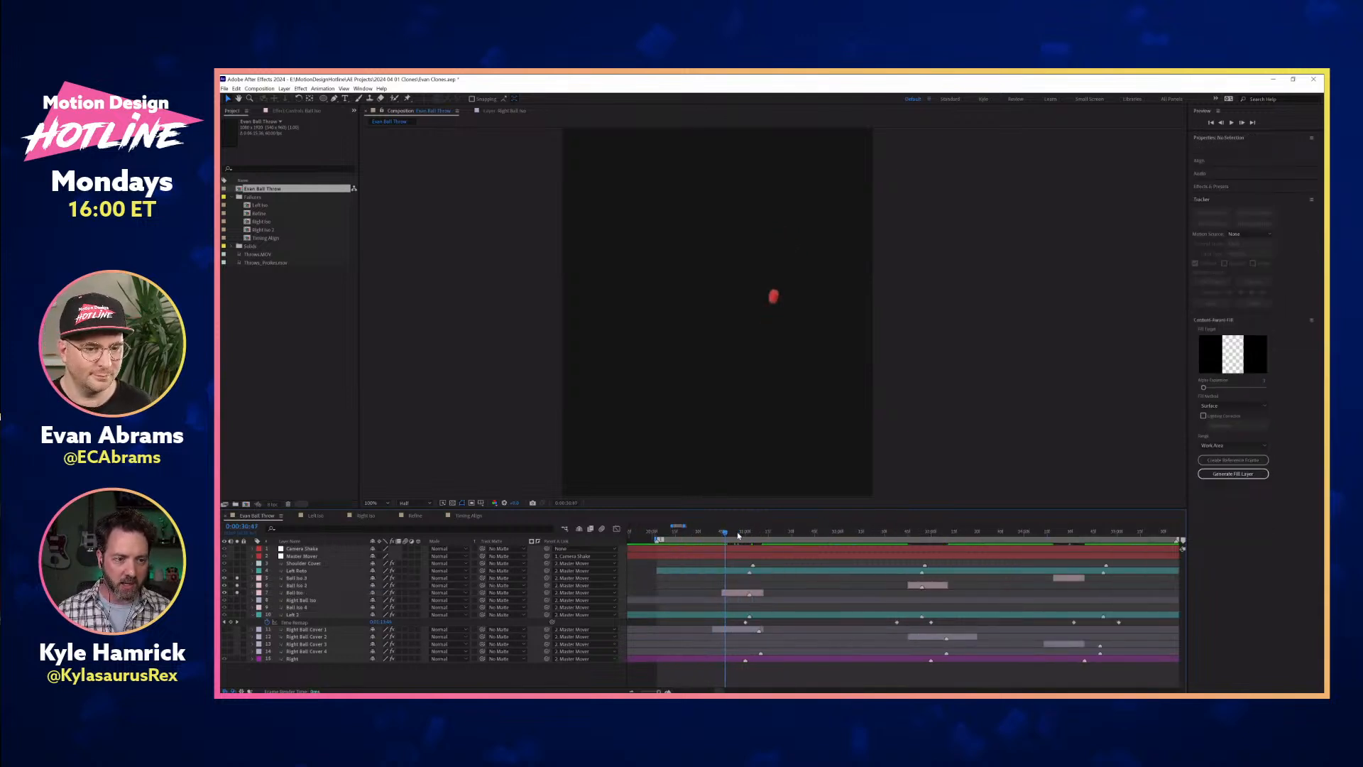
Select the Ball Iso layer, examine its ball up close through the throws, and show all layers again.
{"action": "left_click", "coordinate": [757, 592]}
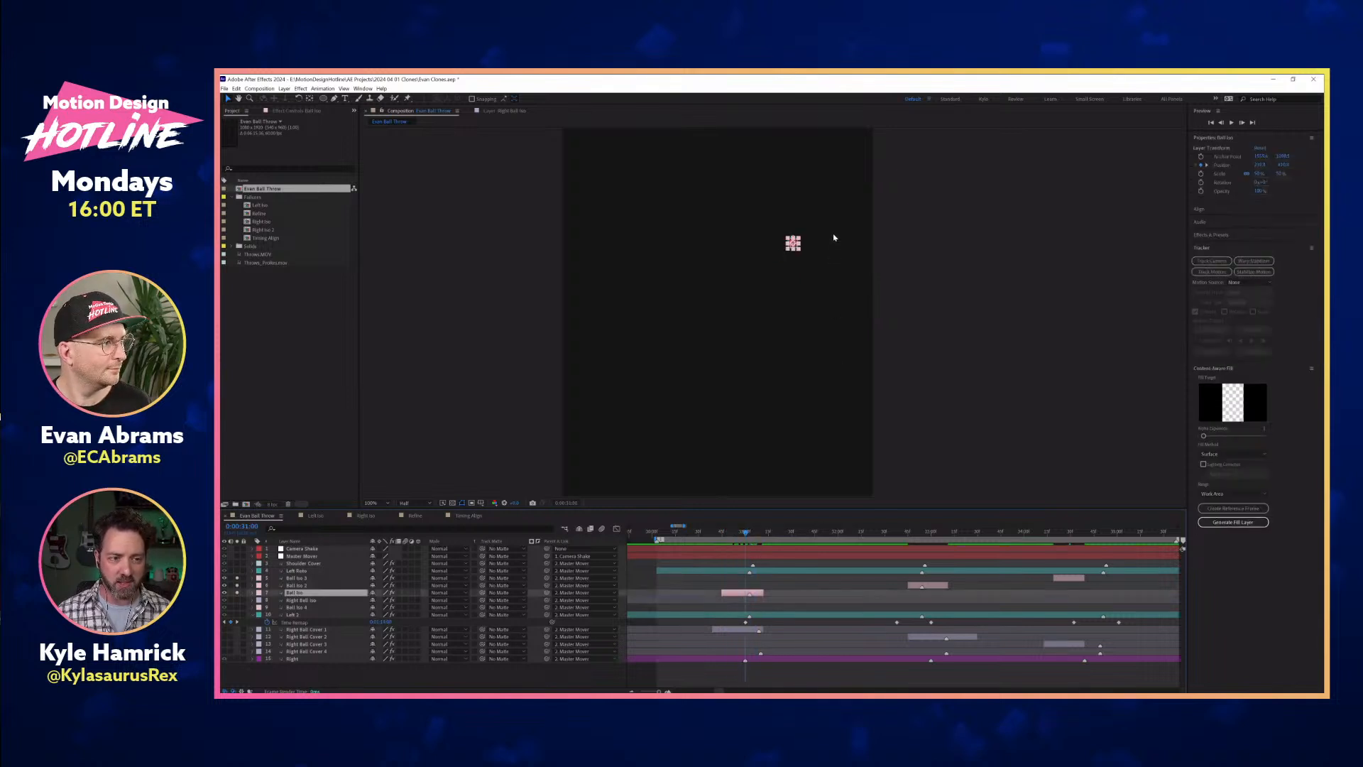
{"action": "key", "text": "period"}
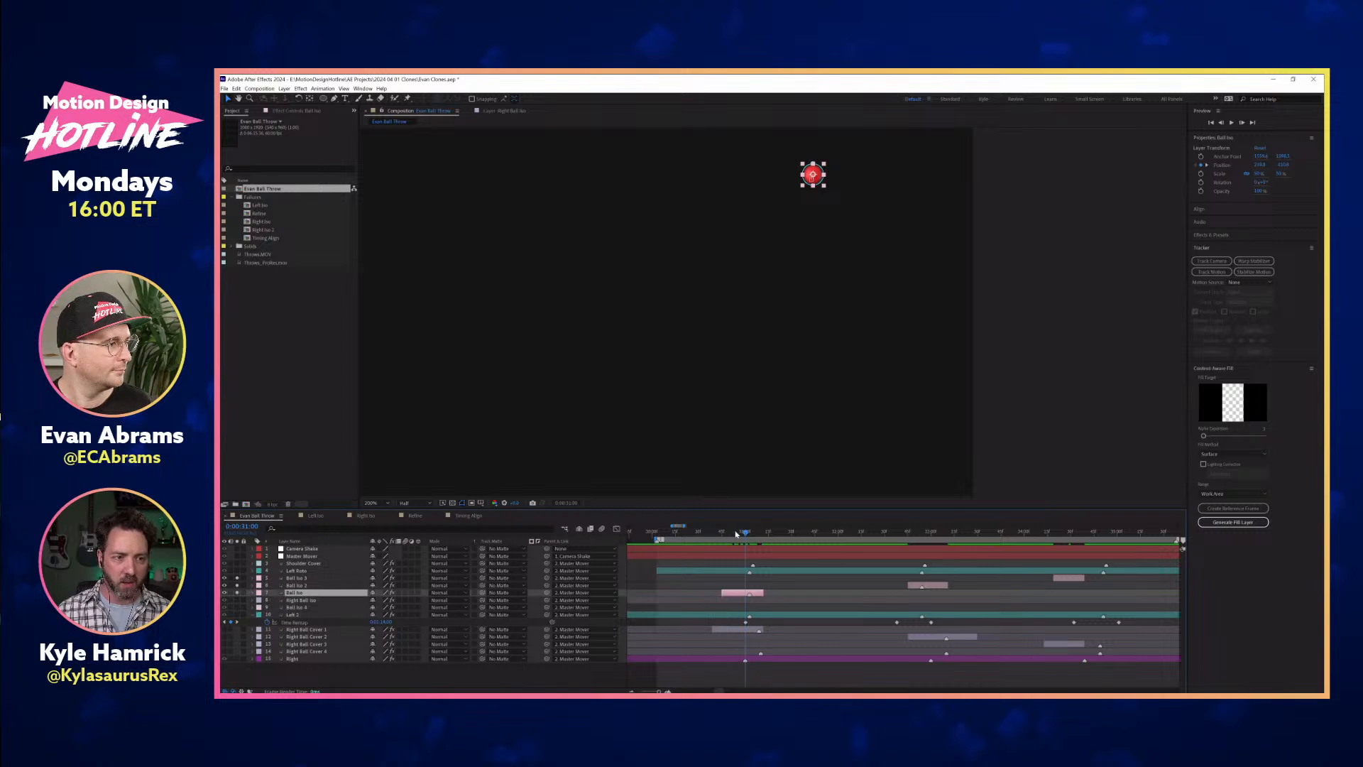
{"action": "left_click_drag", "start_coordinate": [726, 534], "coordinate": [724, 534]}
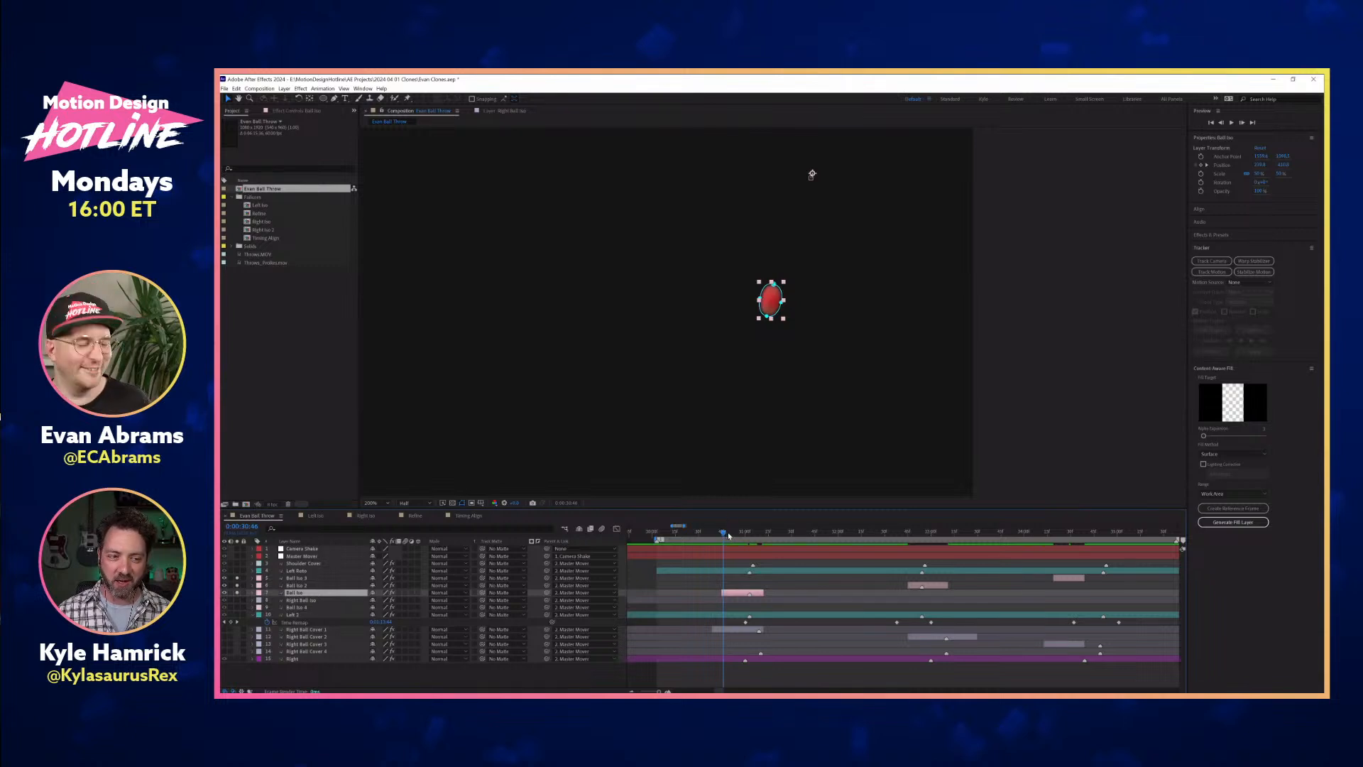
{"action": "left_click_drag", "start_coordinate": [726, 533], "coordinate": [770, 533]}
{"action": "key", "text": "space"}
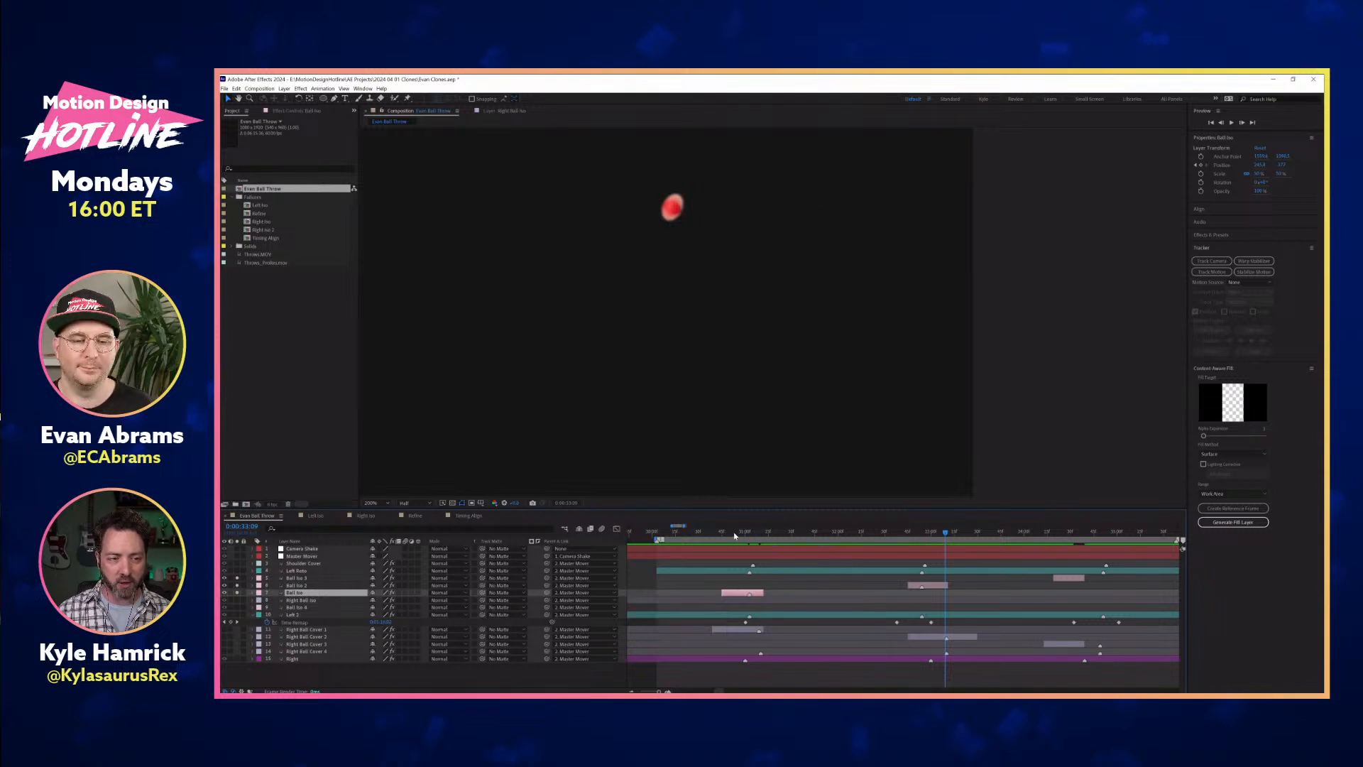
{"action": "left_click_drag", "start_coordinate": [732, 534], "coordinate": [761, 533]}
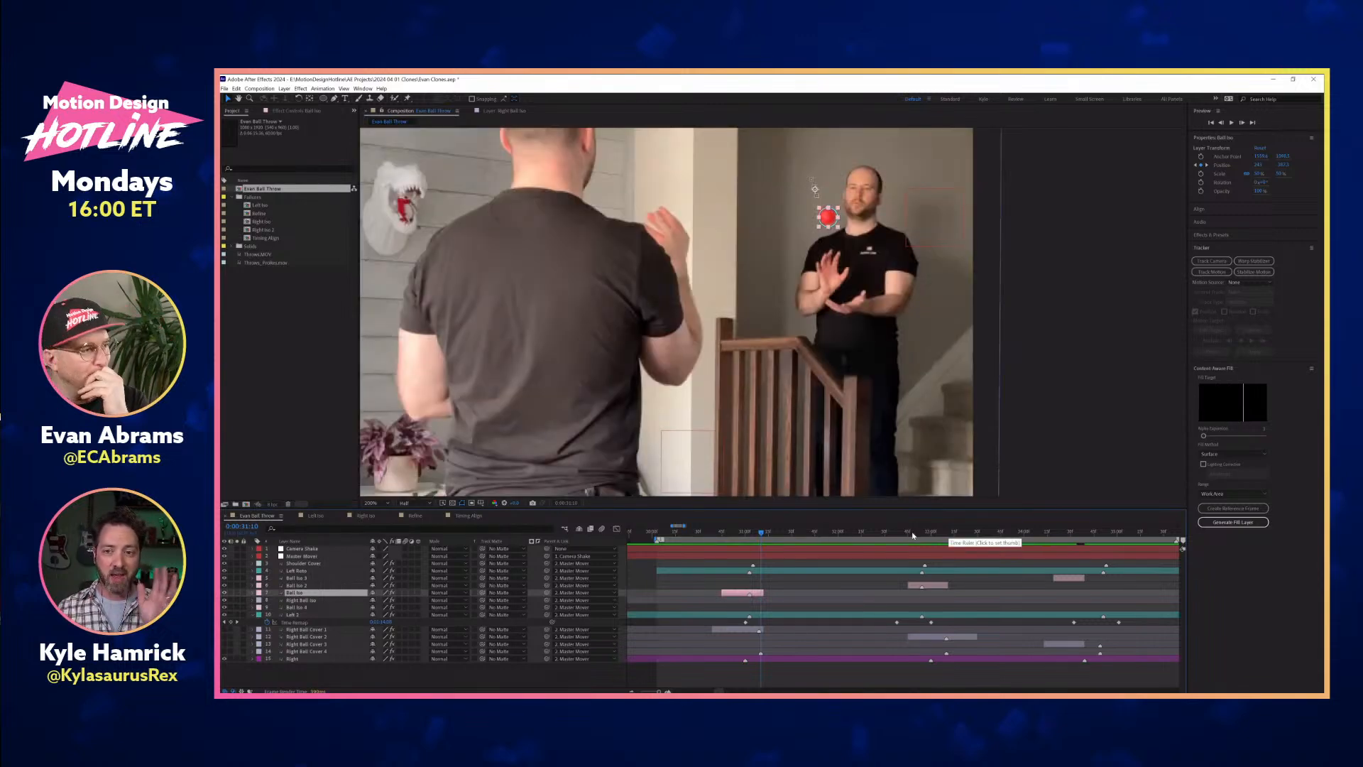
Reveal the keyframes of Ball Iso and Ball Iso 2 together, check the second throw, and collapse the properties.
{"action": "left_click", "coordinate": [932, 586], "text": "shift"}
{"action": "key", "text": "u"}
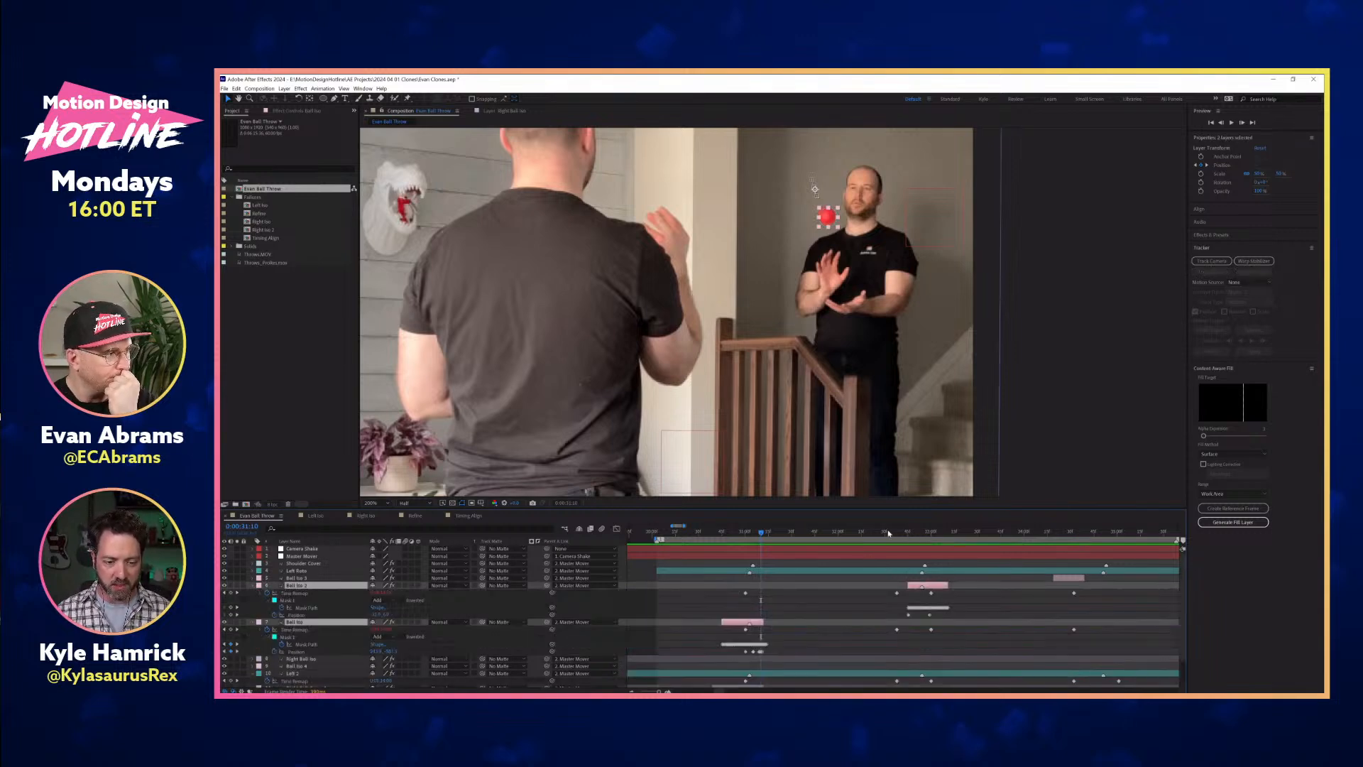
{"action": "key", "text": "space"}
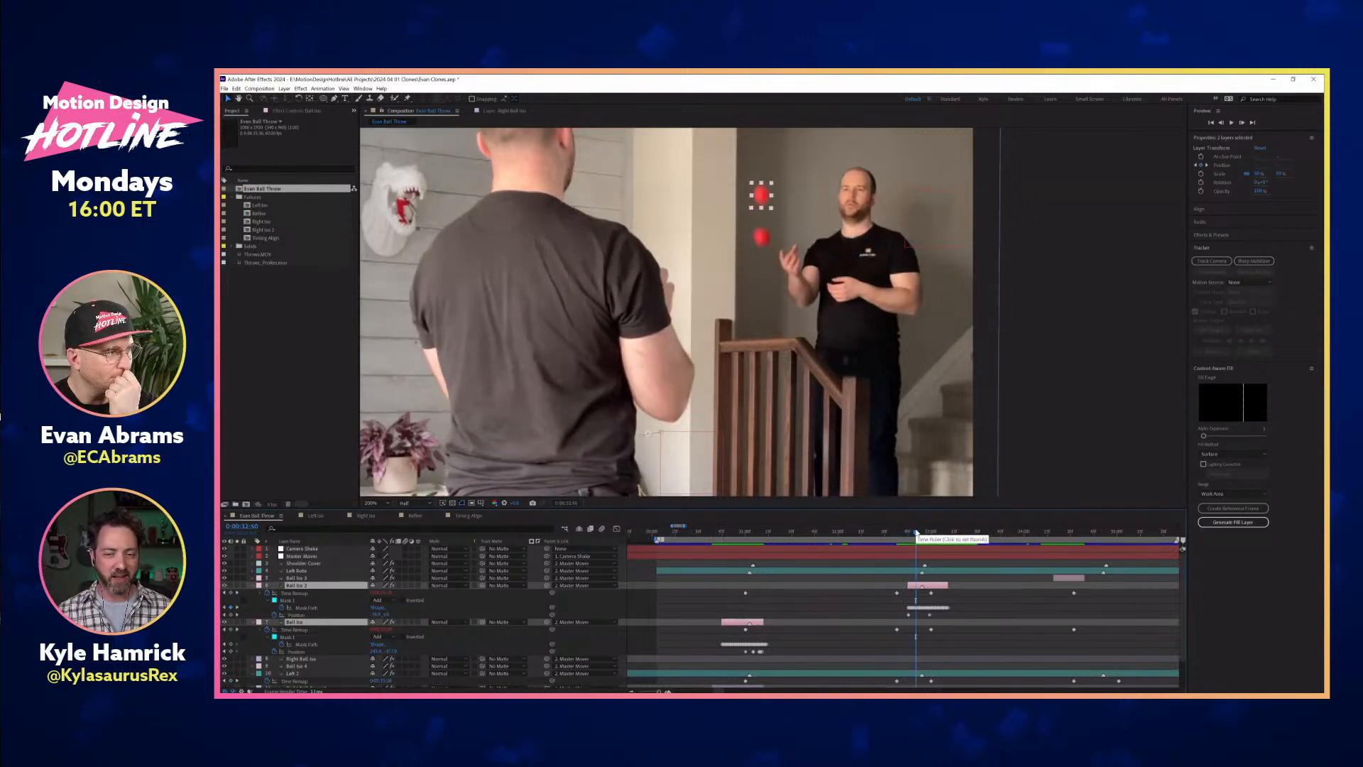
{"action": "left_click", "coordinate": [255, 587]}
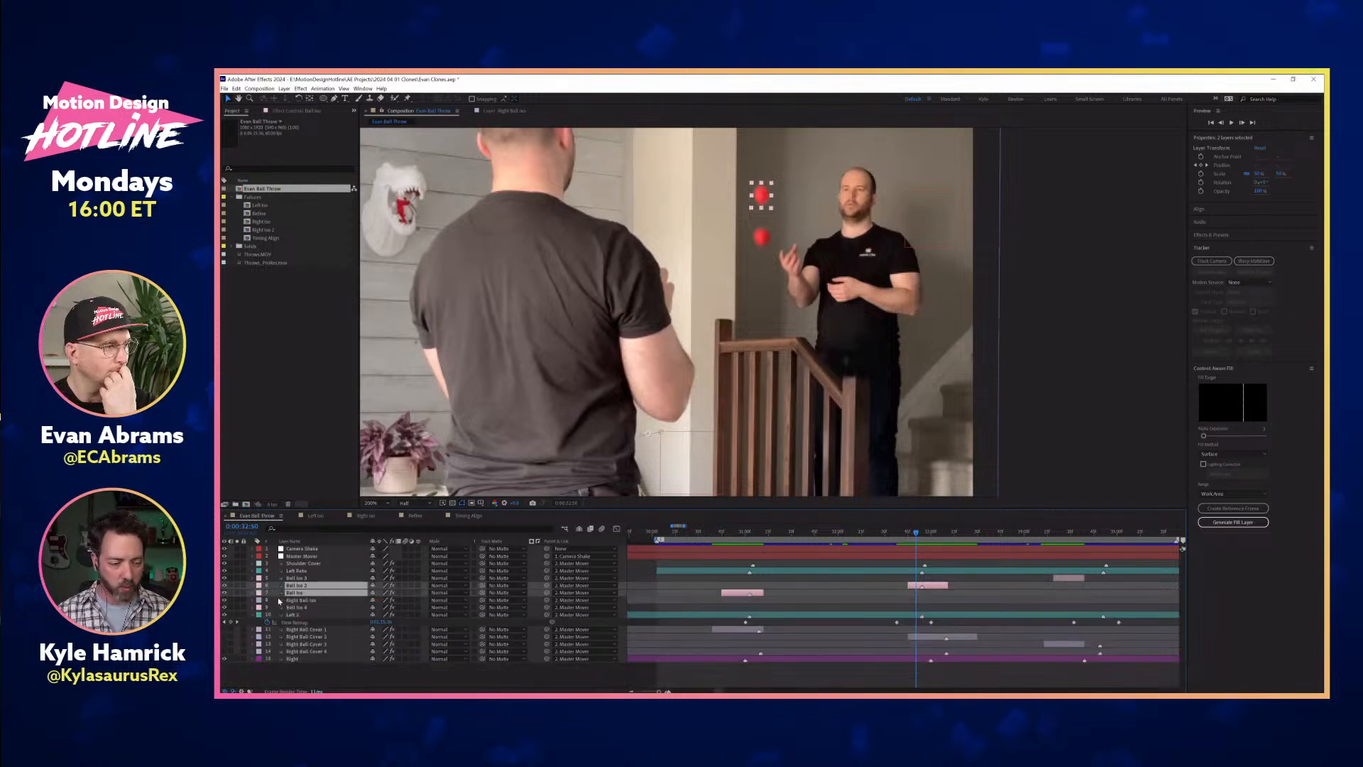
Solo the Right Ball Cover 1 to 4 layers together with the Right layer, leaving nothing selected.
{"action": "left_click", "coordinate": [306, 629]}
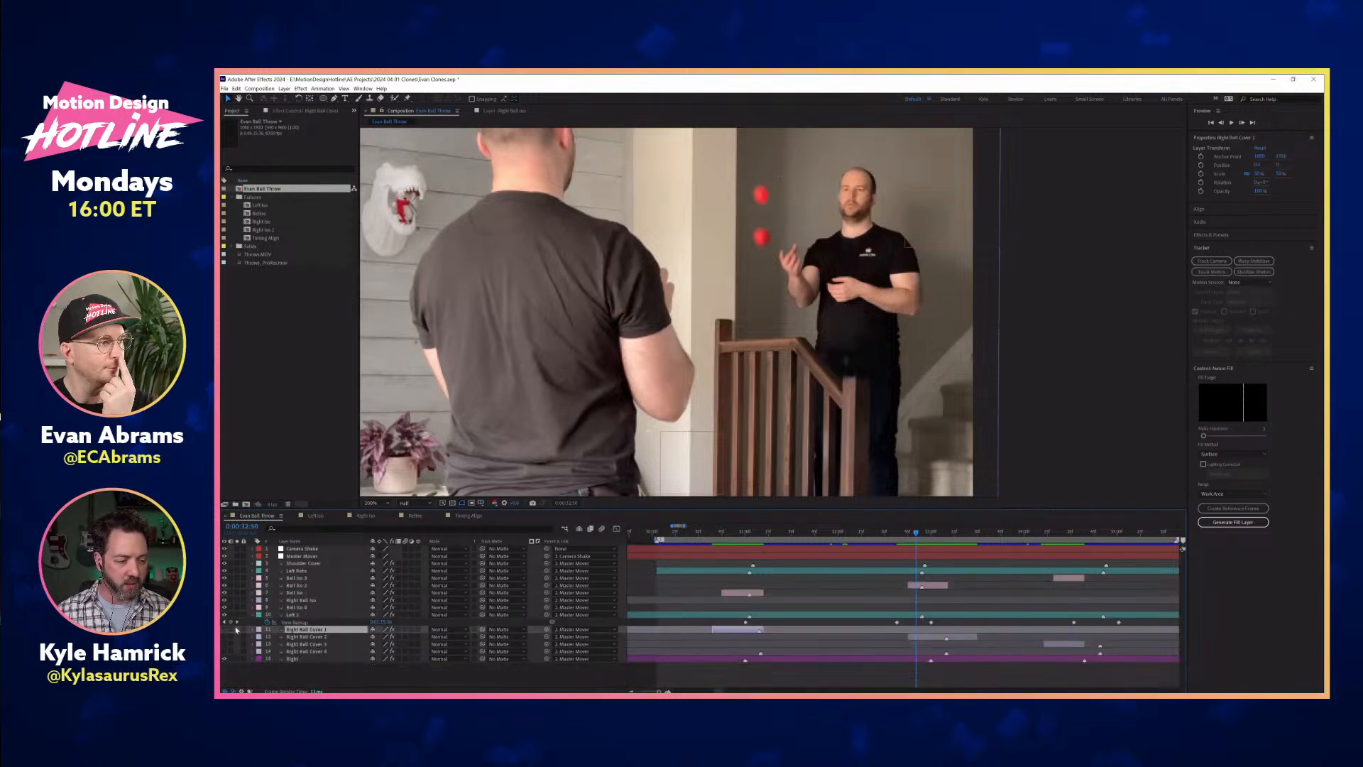
{"action": "left_click", "coordinate": [306, 651], "text": "shift"}
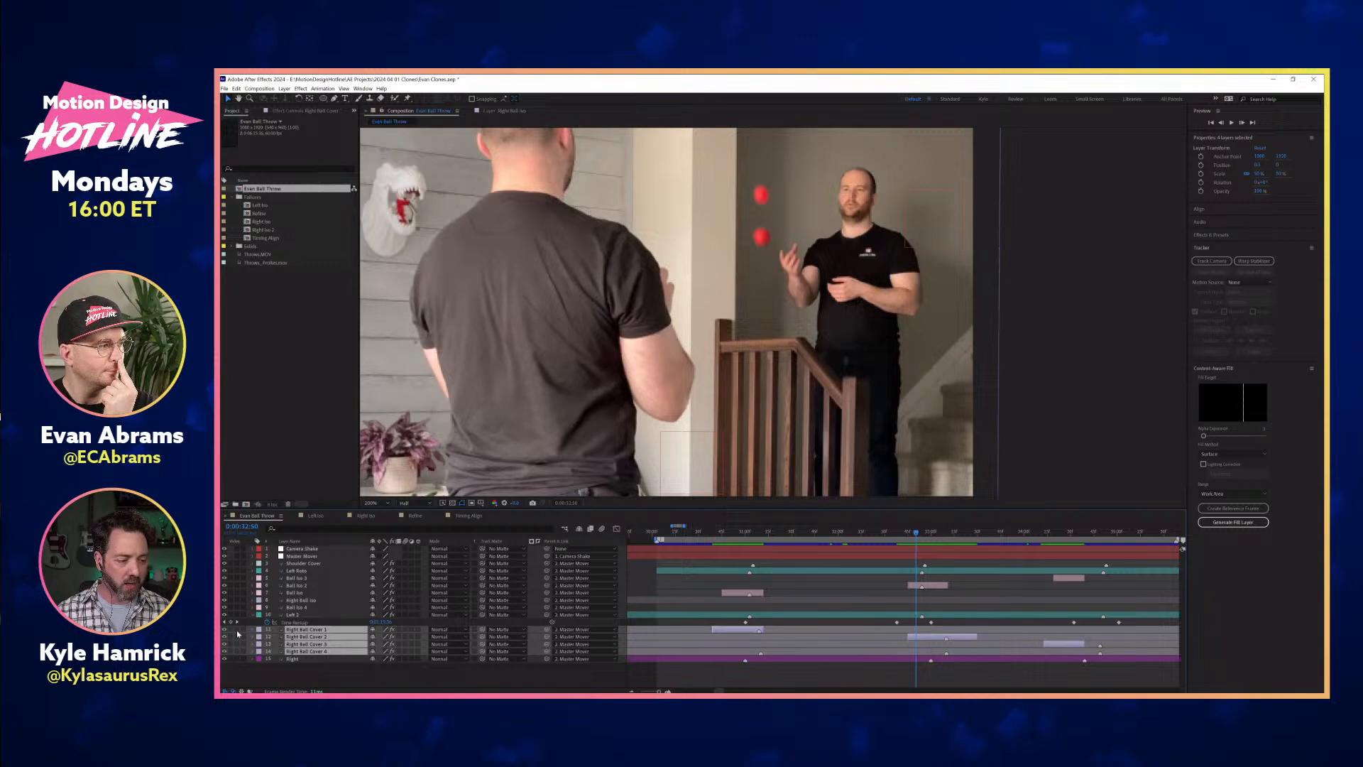
{"action": "left_click_drag", "start_coordinate": [236, 629], "coordinate": [236, 659]}
{"action": "key", "text": "F2"}
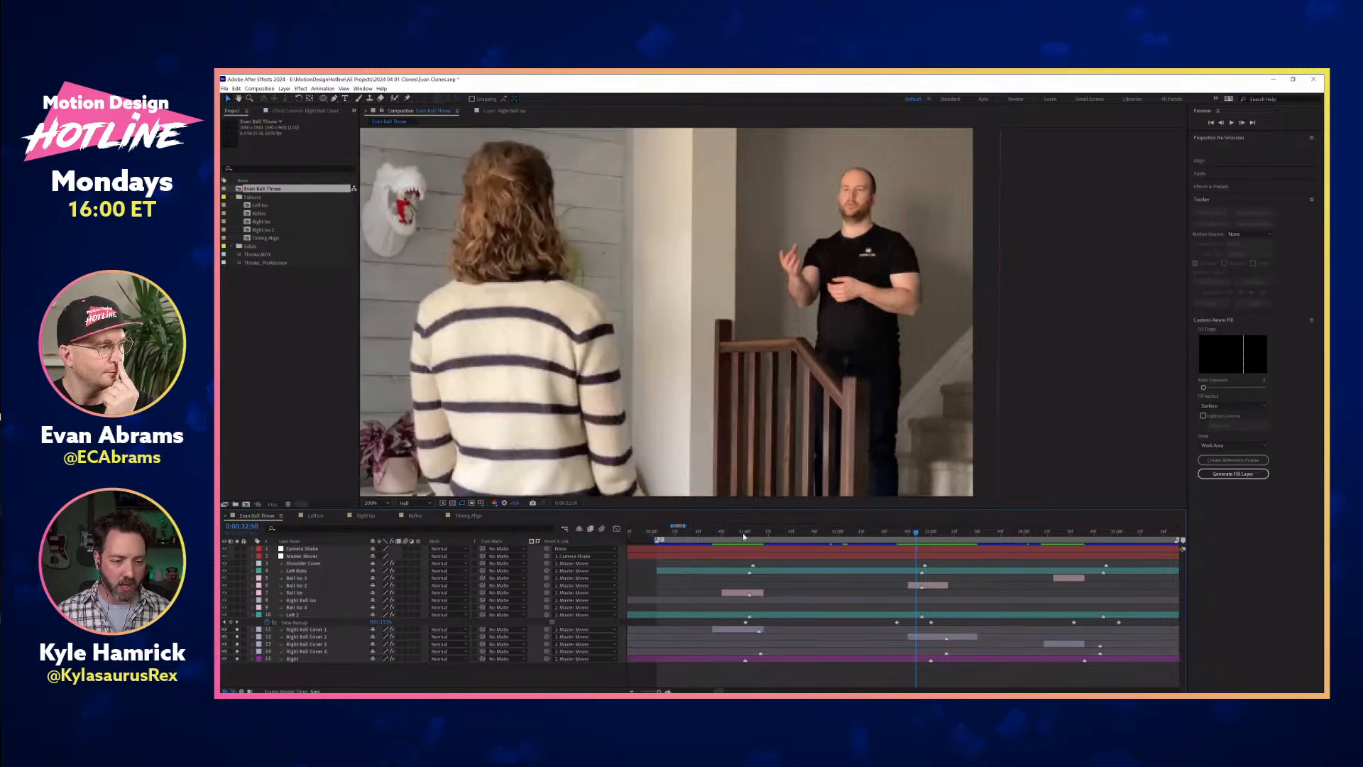
Select Right Ball Cover 1 and examine how its mask hides the ball during the first throw.
{"action": "left_click_drag", "start_coordinate": [727, 530], "coordinate": [759, 626]}
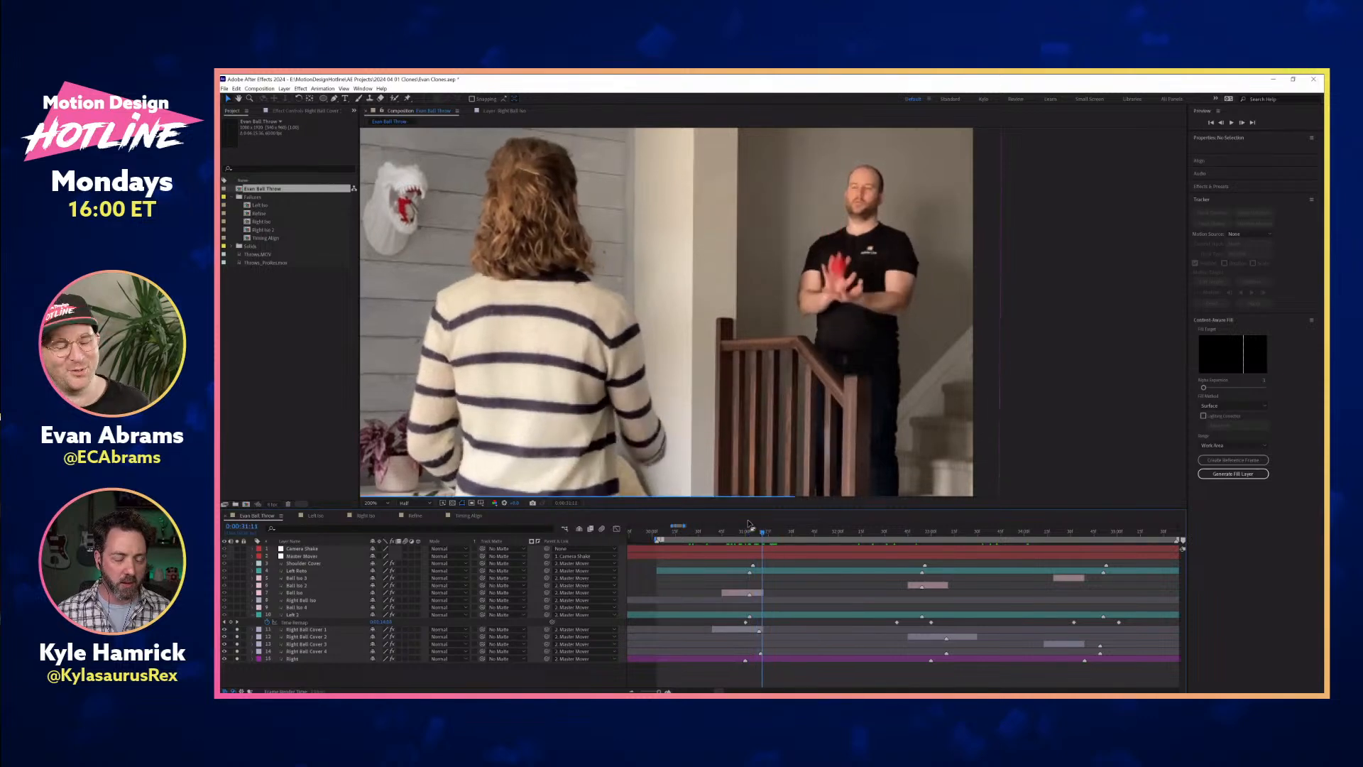
{"action": "left_click", "coordinate": [754, 628]}
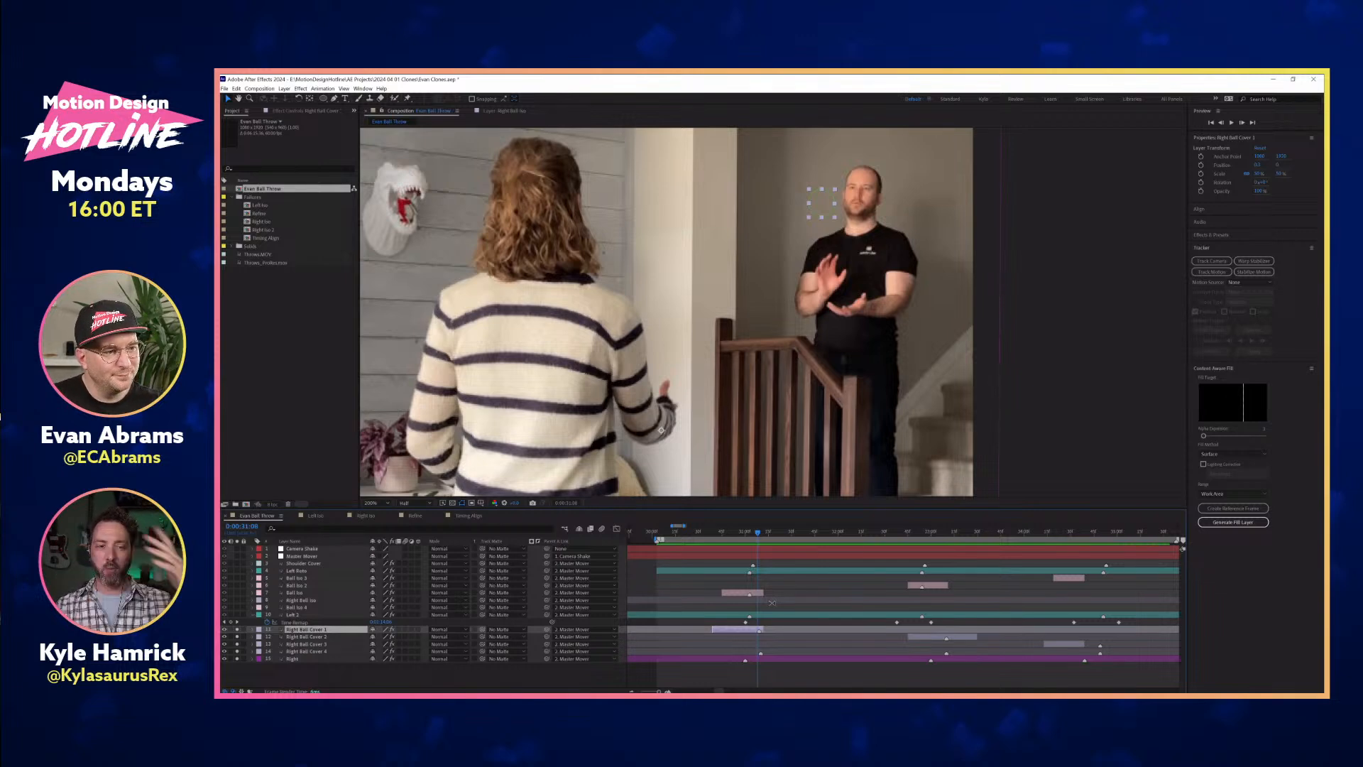
{"action": "left_click", "coordinate": [734, 532]}
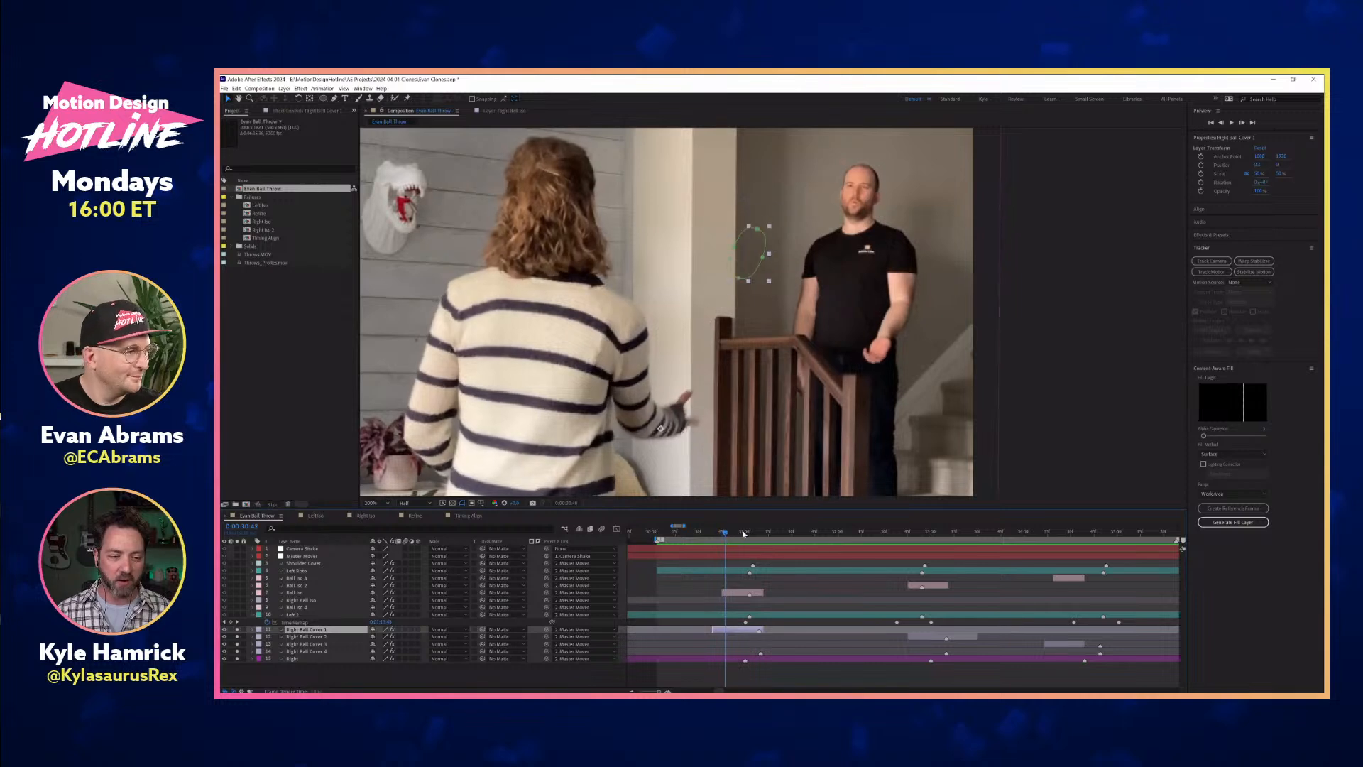
{"action": "key", "text": "space"}
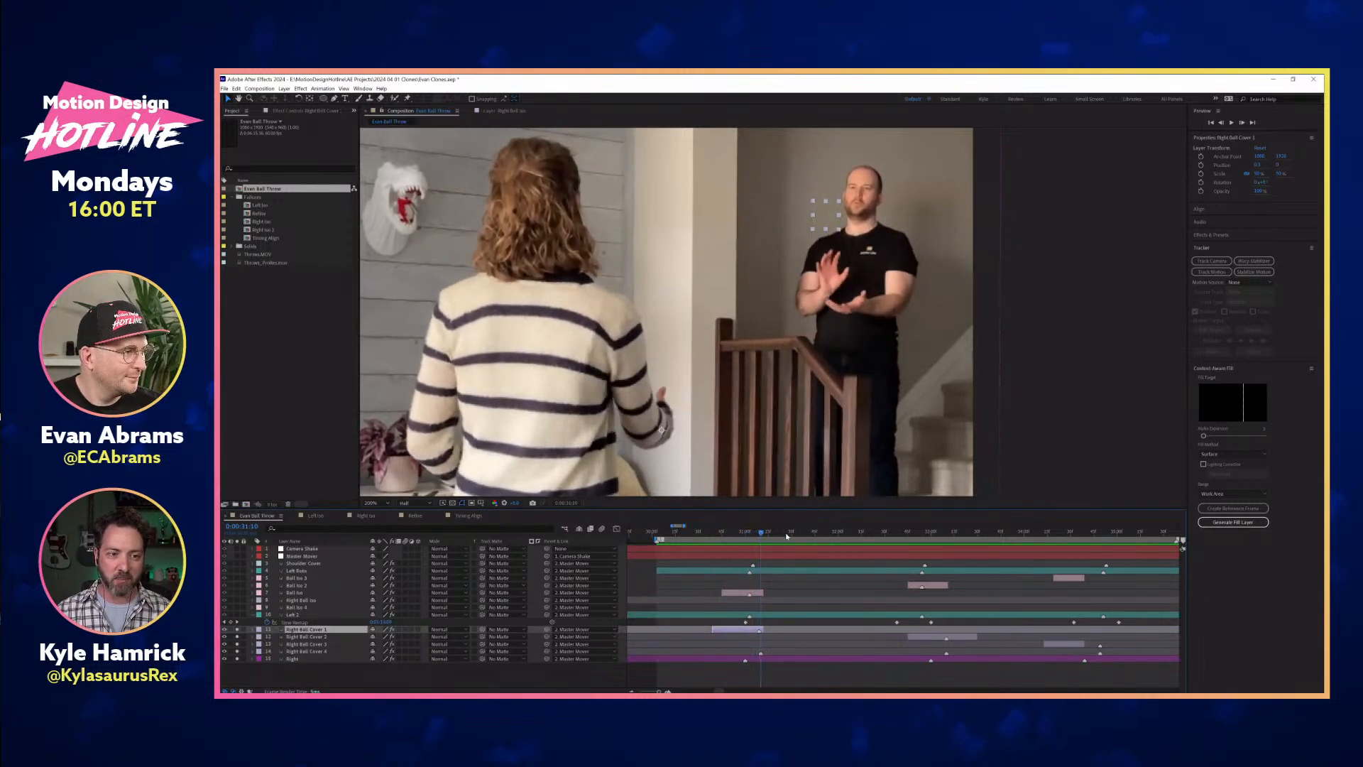
Examine the ball in the soloed Right footage near the last throw, stepping back to 0:00:34:41.
{"action": "left_click", "coordinate": [1072, 534]}
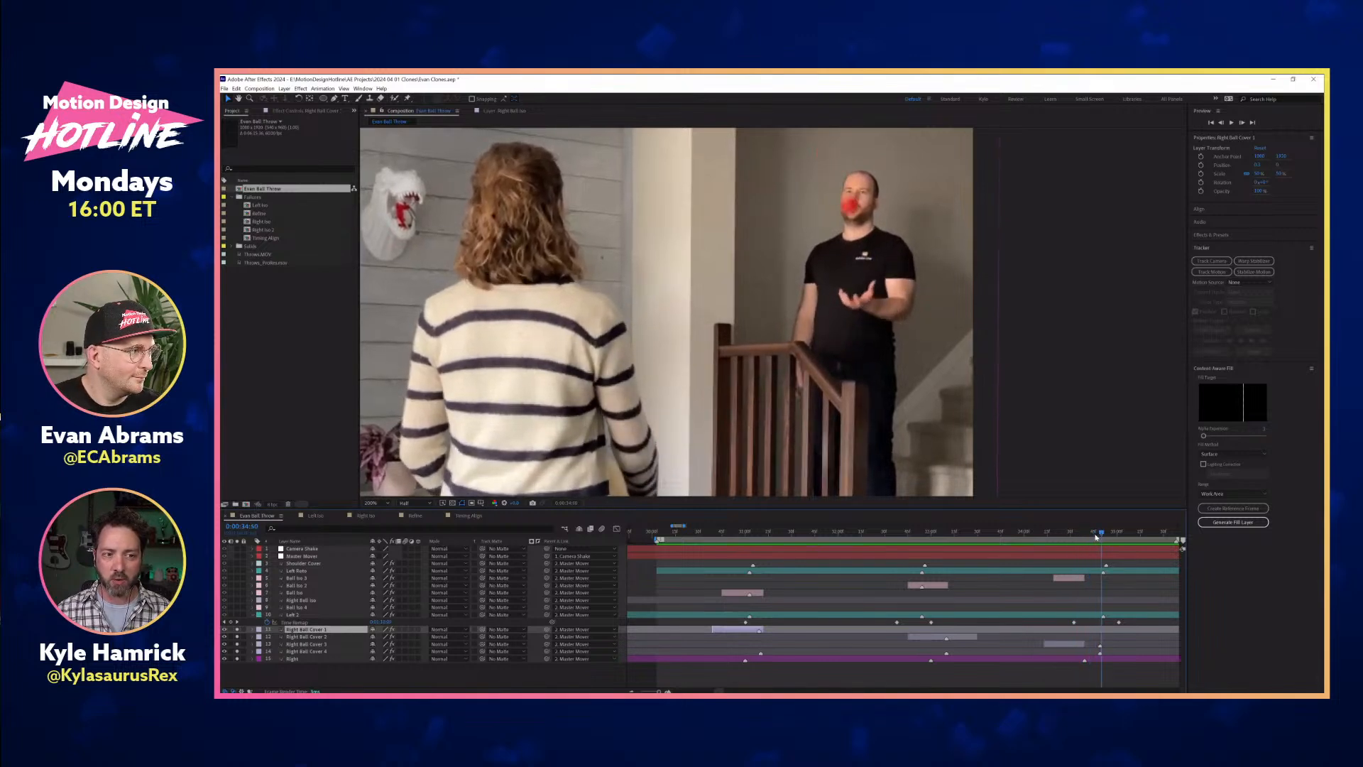
{"action": "left_click", "coordinate": [1093, 535]}
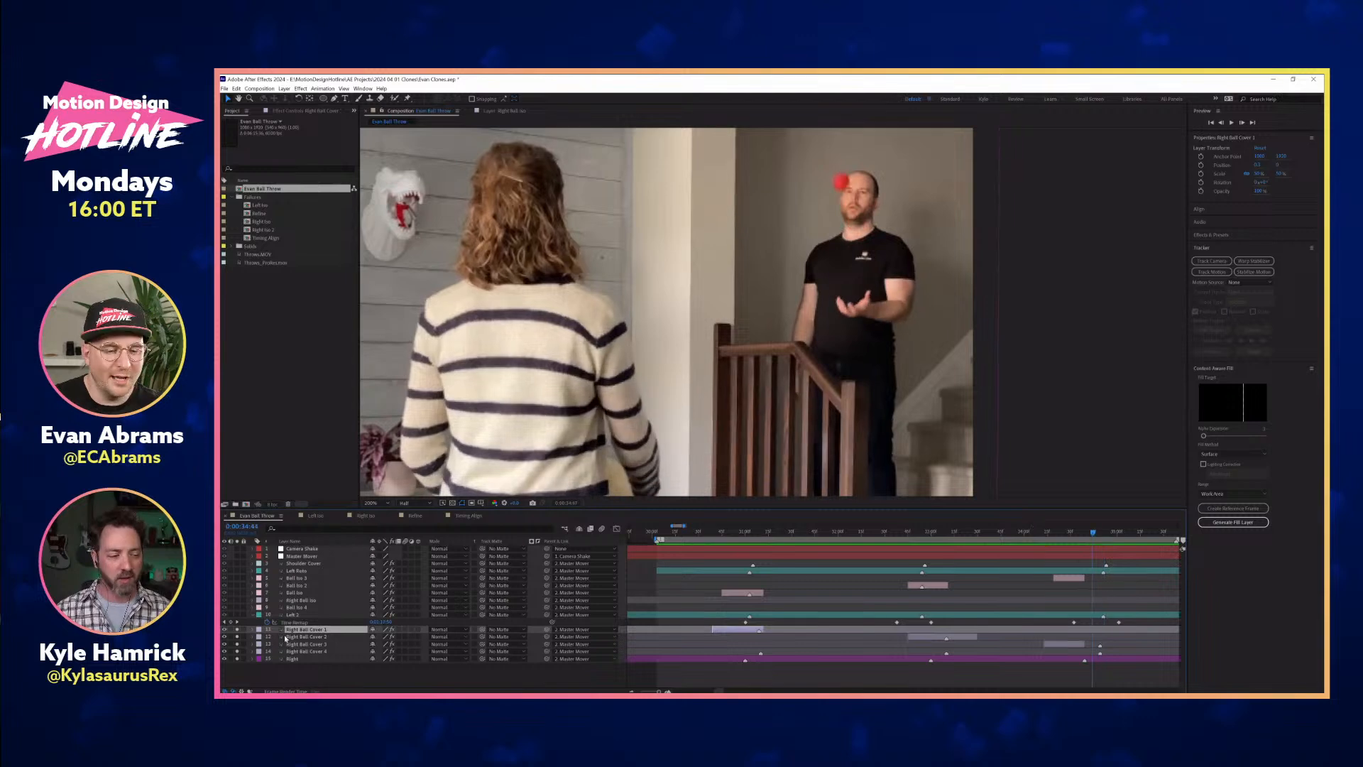
{"action": "key", "text": "Page_Up"}
{"action": "key", "text": "Page_Up"}
{"action": "key", "text": "Page_Up"}
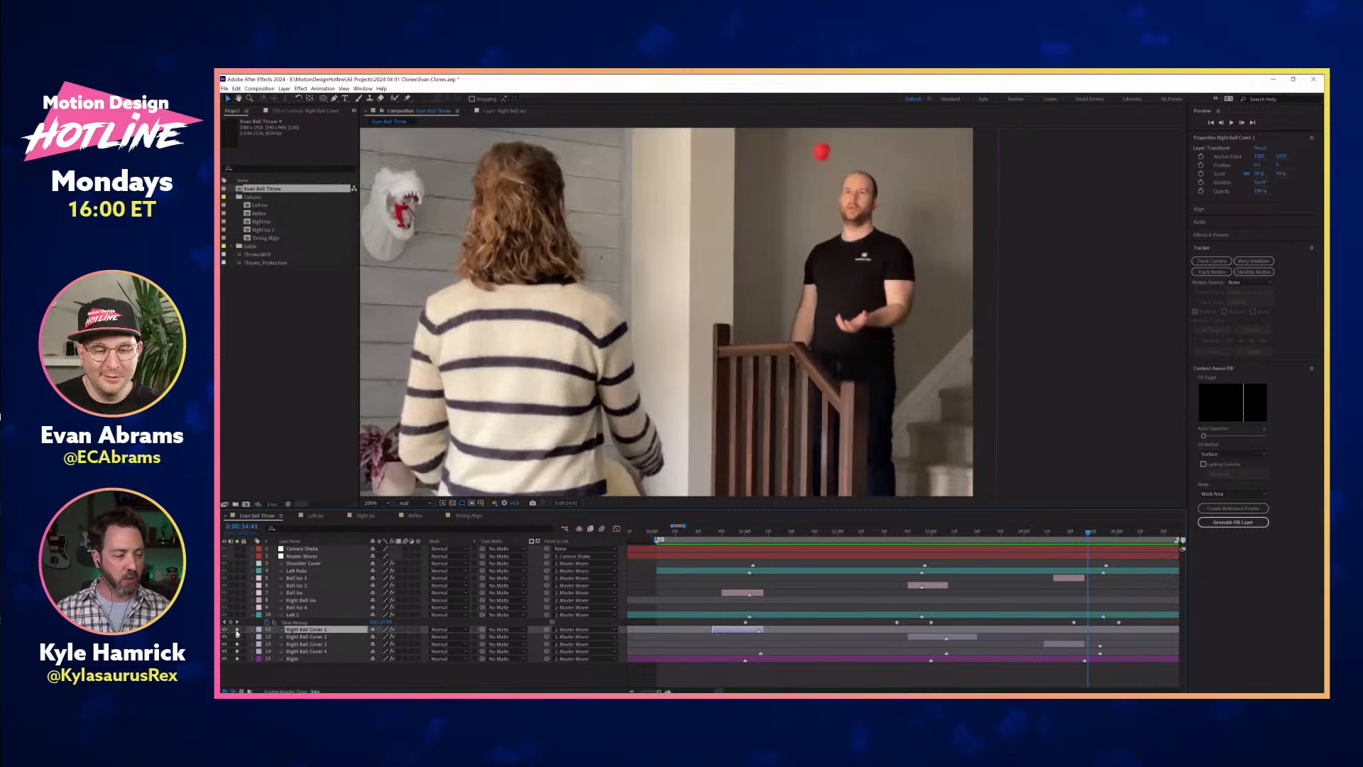
Clear the solos, reveal the Camera Shake and Master Mover layers' keyframes, and scrub through the wider timeline.
{"action": "left_click", "coordinate": [317, 548]}
{"action": "left_click", "coordinate": [325, 557], "text": "shift"}
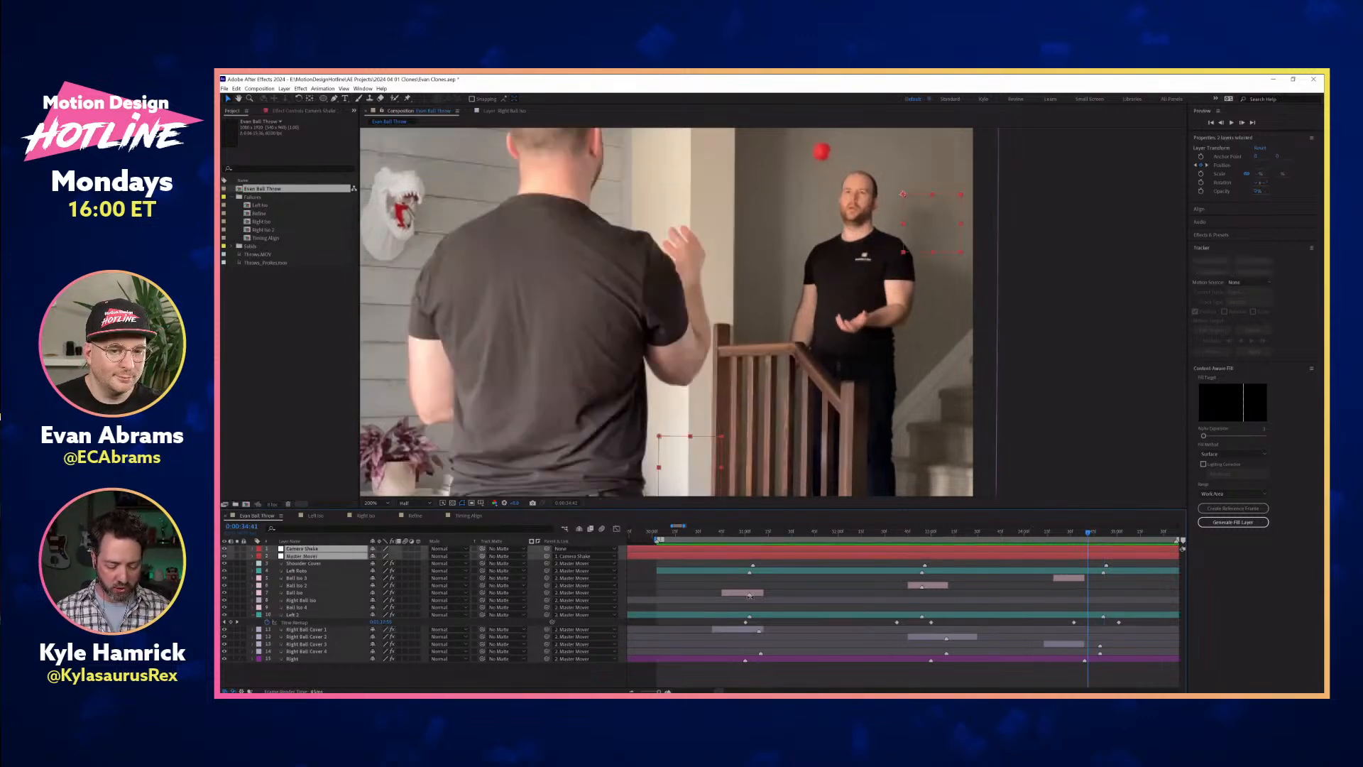
{"action": "scroll", "coordinate": [767, 599], "scroll_direction": "down", "scroll_amount": 5}
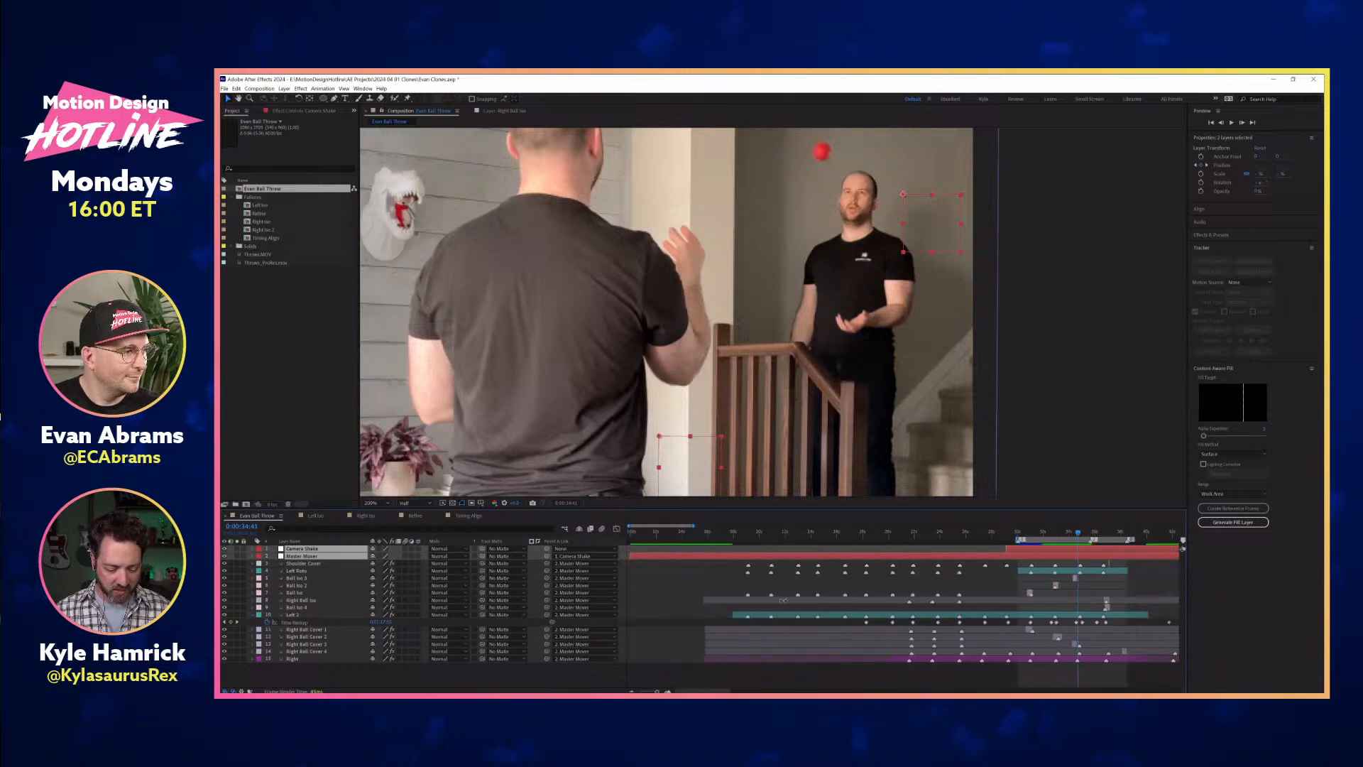
{"action": "key", "text": "u"}
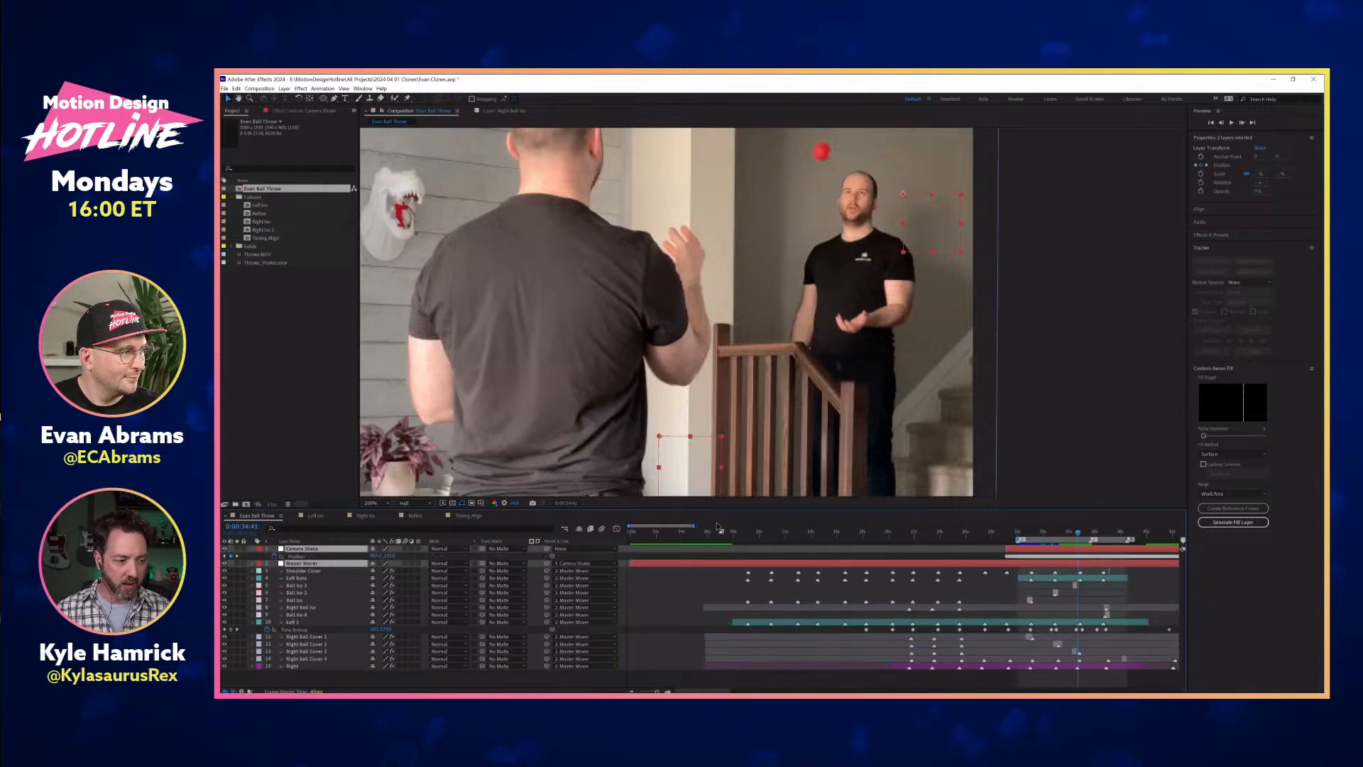
{"action": "key", "text": "F2"}
{"action": "left_click_drag", "start_coordinate": [887, 572], "coordinate": [636, 572]}
{"action": "left_click_drag", "start_coordinate": [841, 534], "coordinate": [903, 536]}
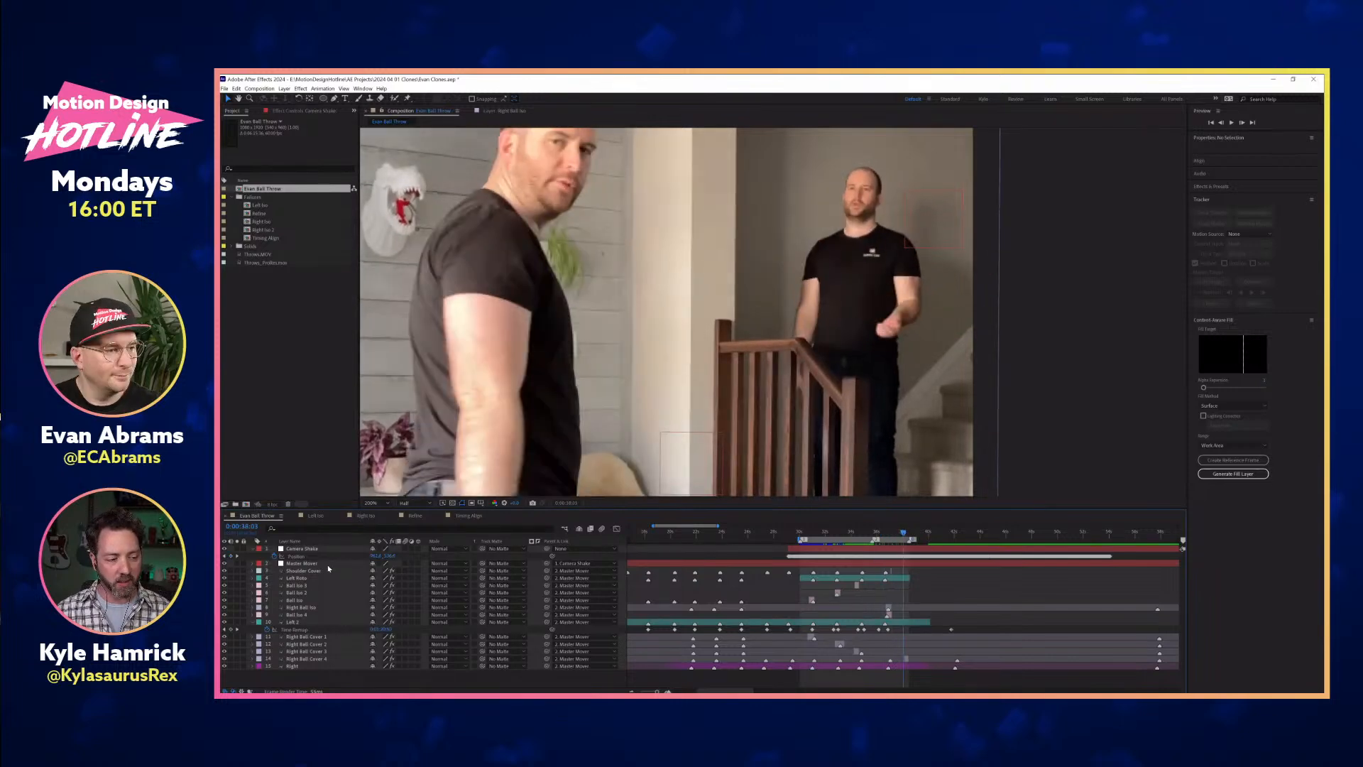
Reveal the Master Mover's Scale, select the Camera Shake layer and check the framing in the full view.
{"action": "left_click", "coordinate": [328, 564]}
{"action": "key", "text": "s"}
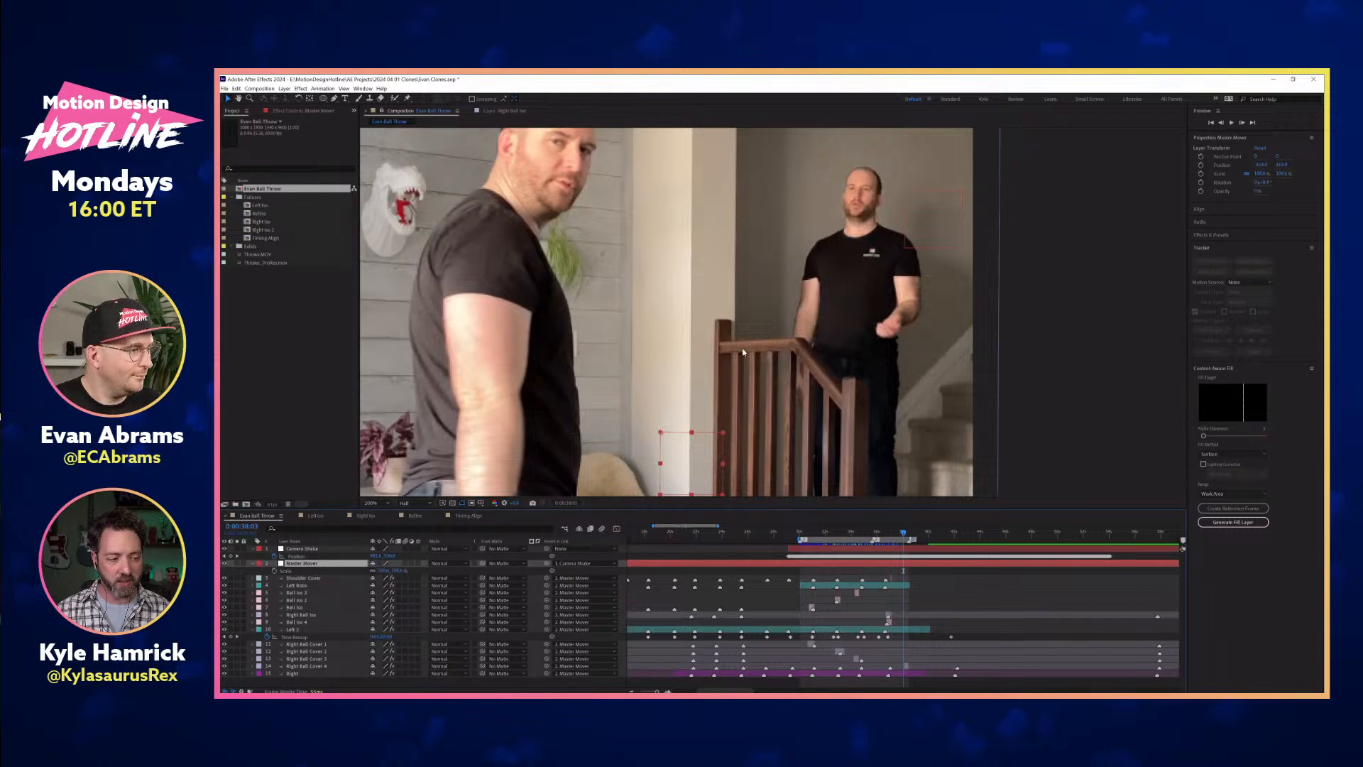
{"action": "key", "text": "ctrl+Up"}
{"action": "scroll", "coordinate": [781, 365], "scroll_direction": "down", "scroll_amount": 2}
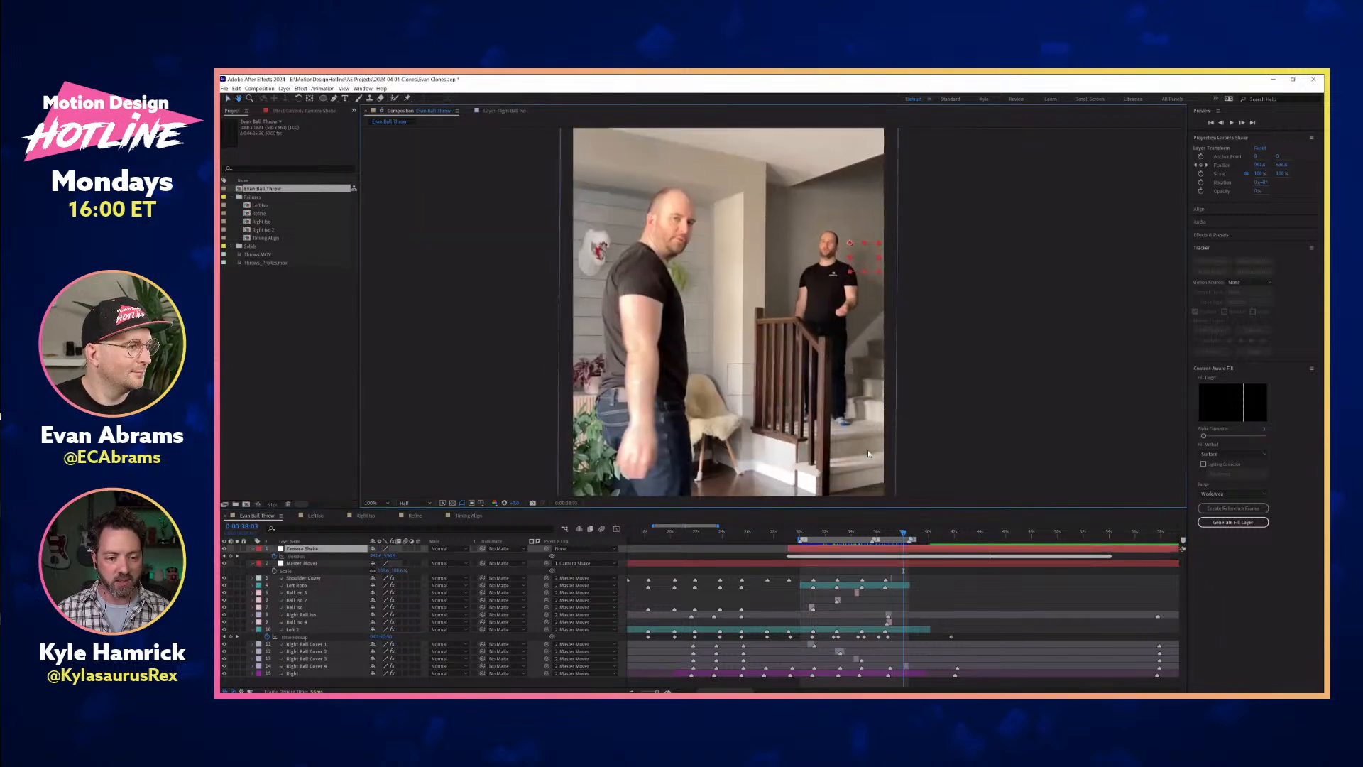
{"action": "left_click", "coordinate": [872, 525]}
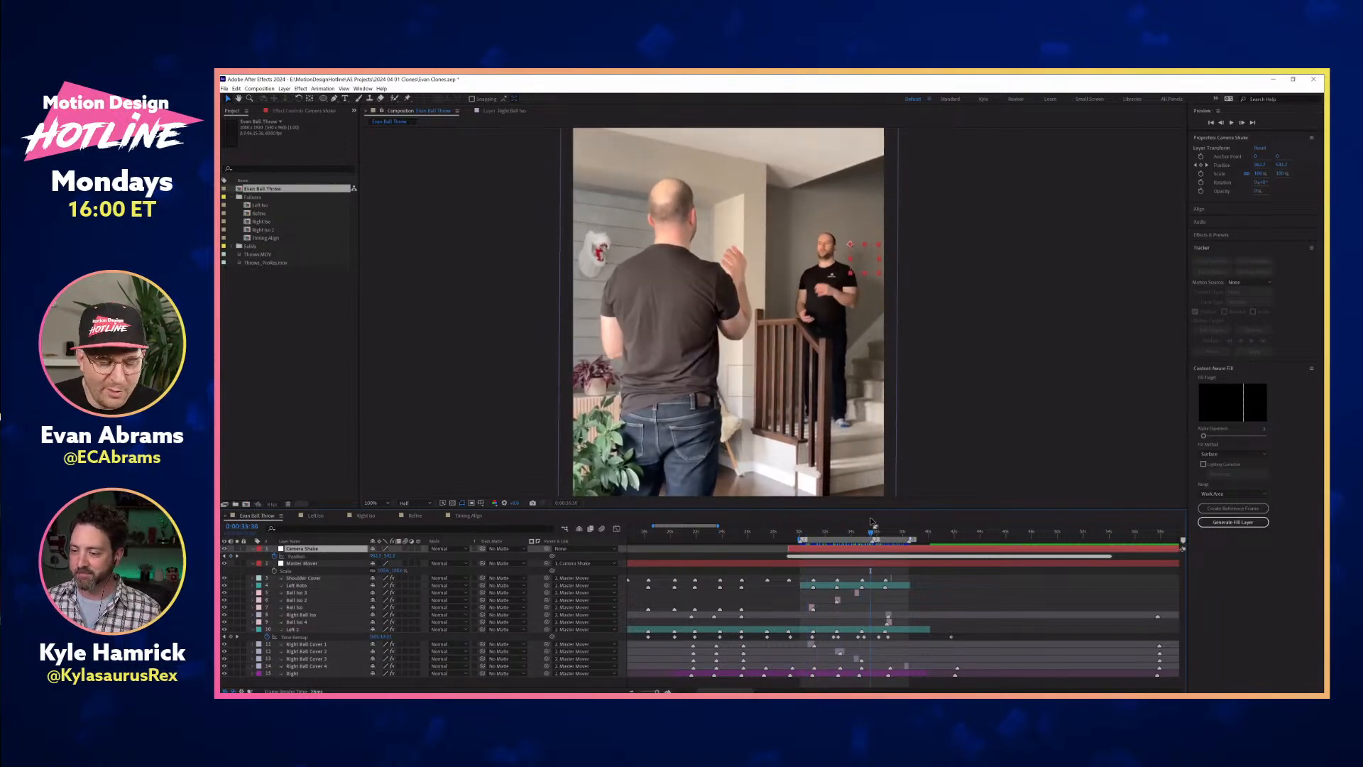